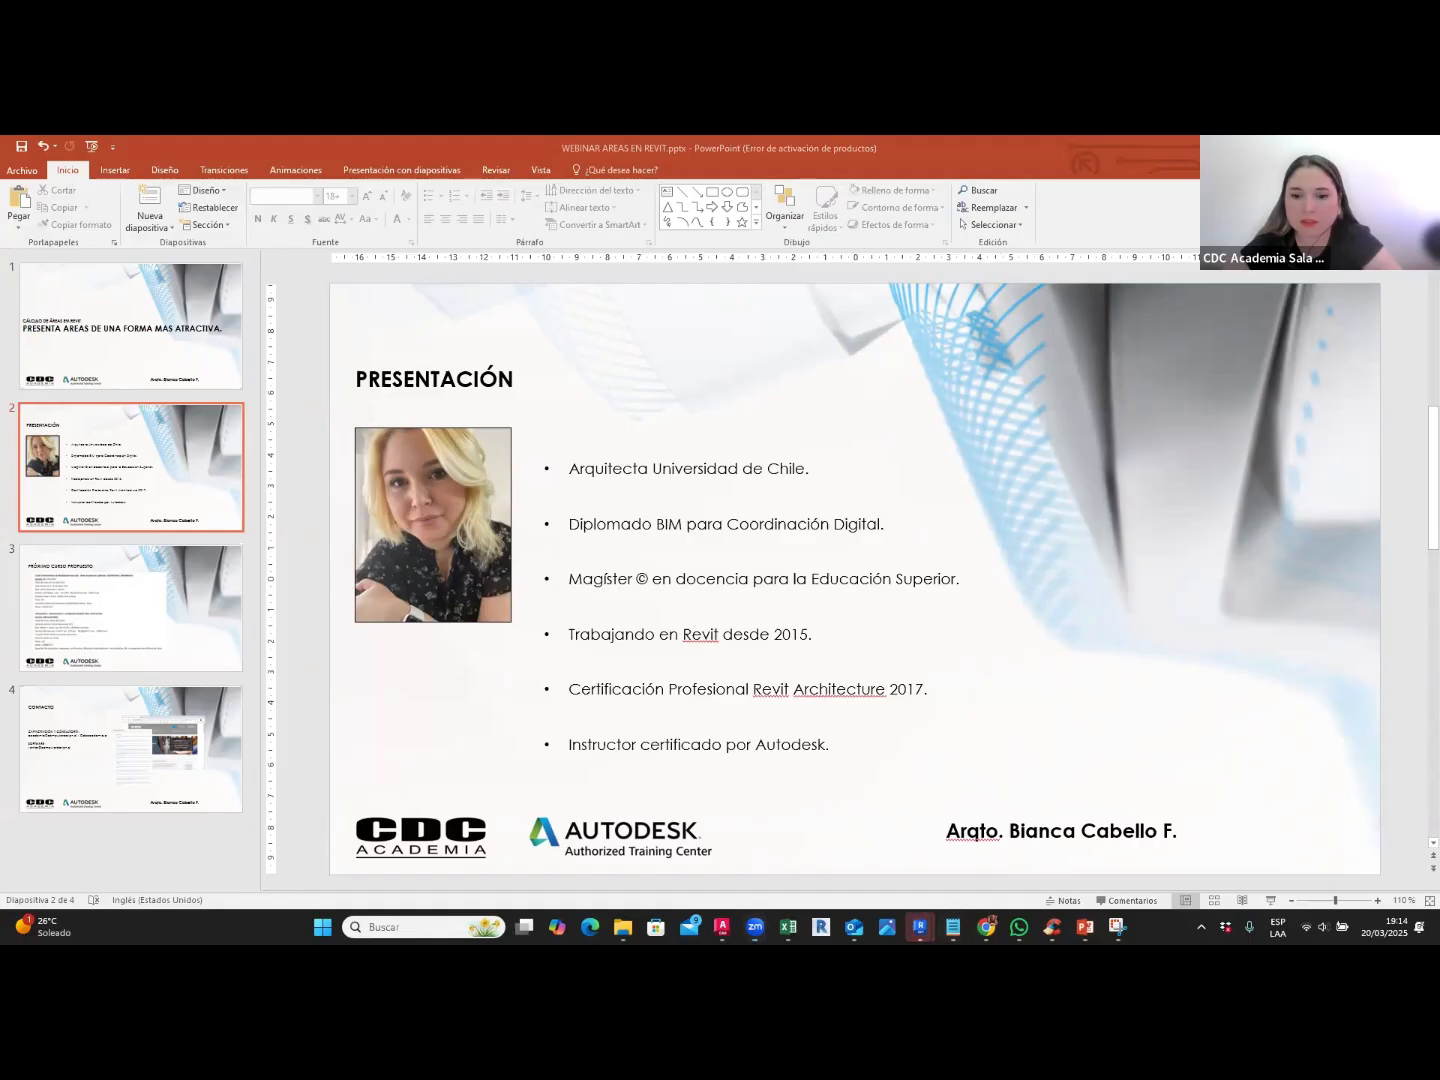
Step: Switch to Revit, accept the family warnings and bring up the window loading the LOS HALCONES_250A_NUCLEO COMUN_V8_CENTRAL_detached.rvt project
mouse_move(921, 918)
left_click(901, 850)
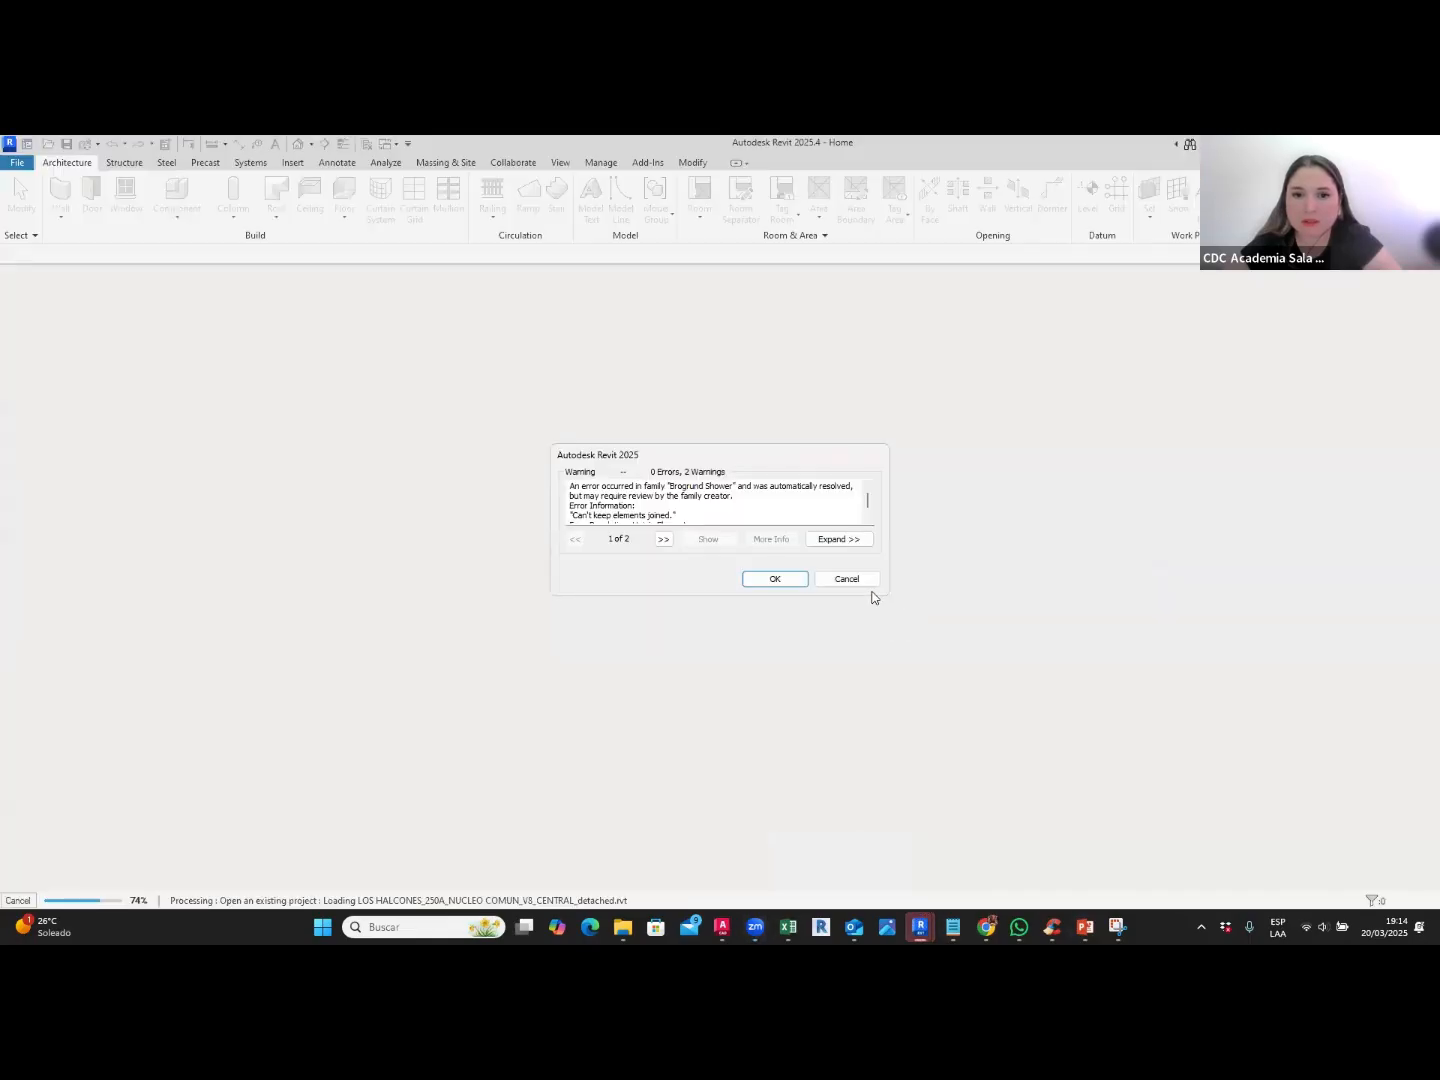
left_click(797, 579)
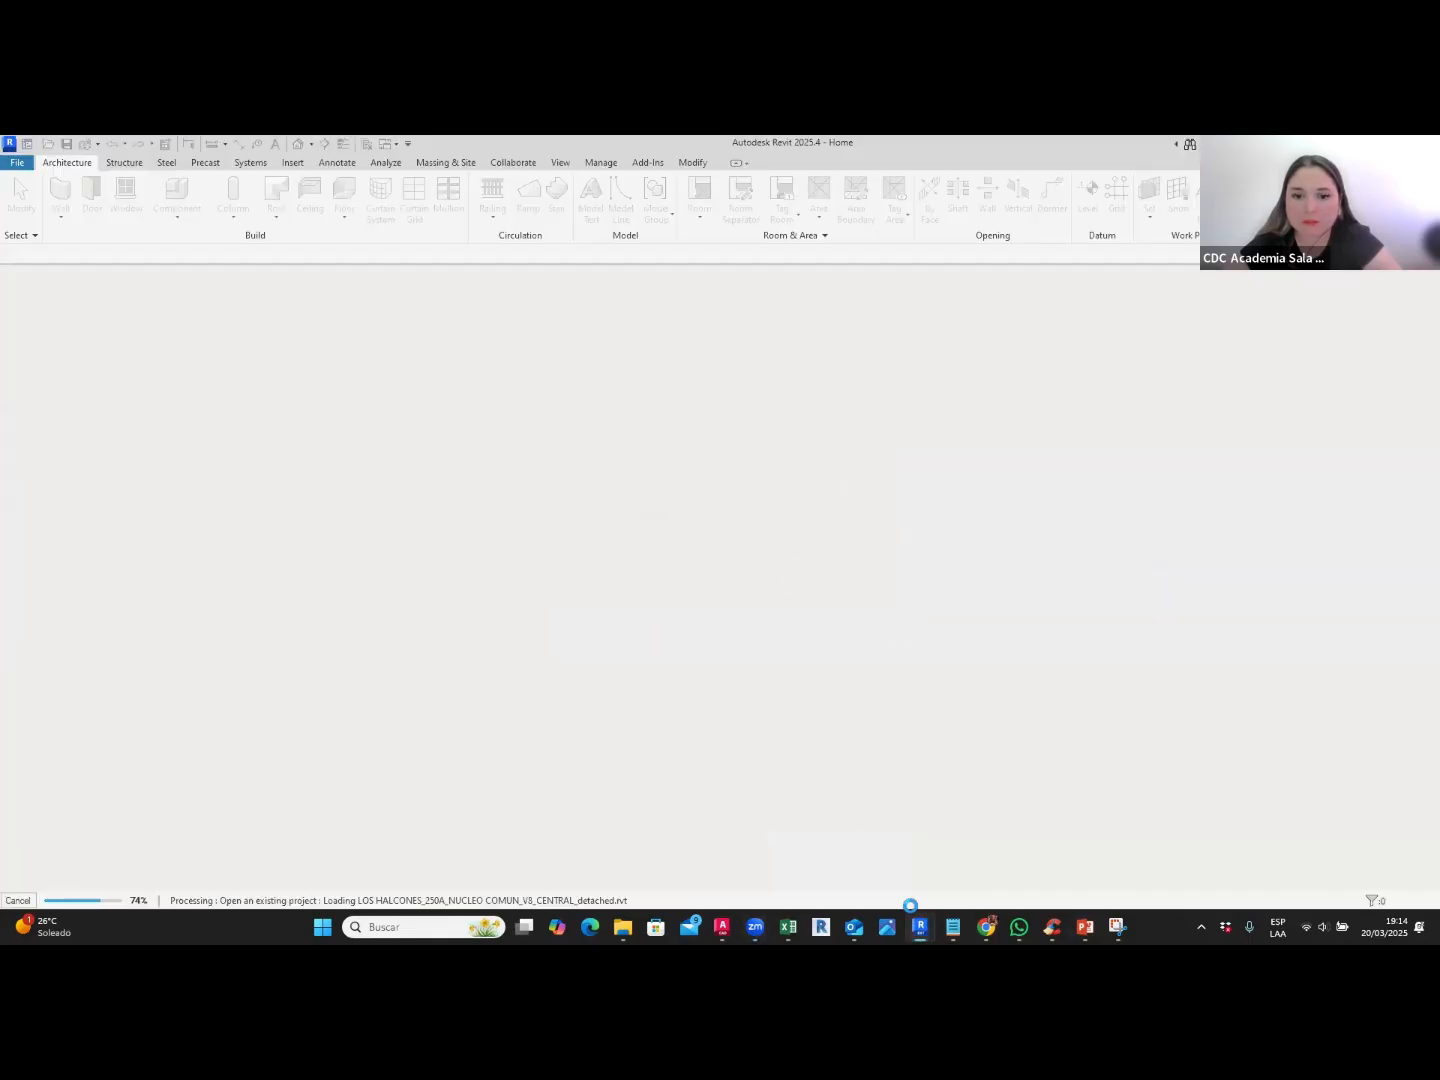
mouse_move(925, 916)
left_click(952, 856)
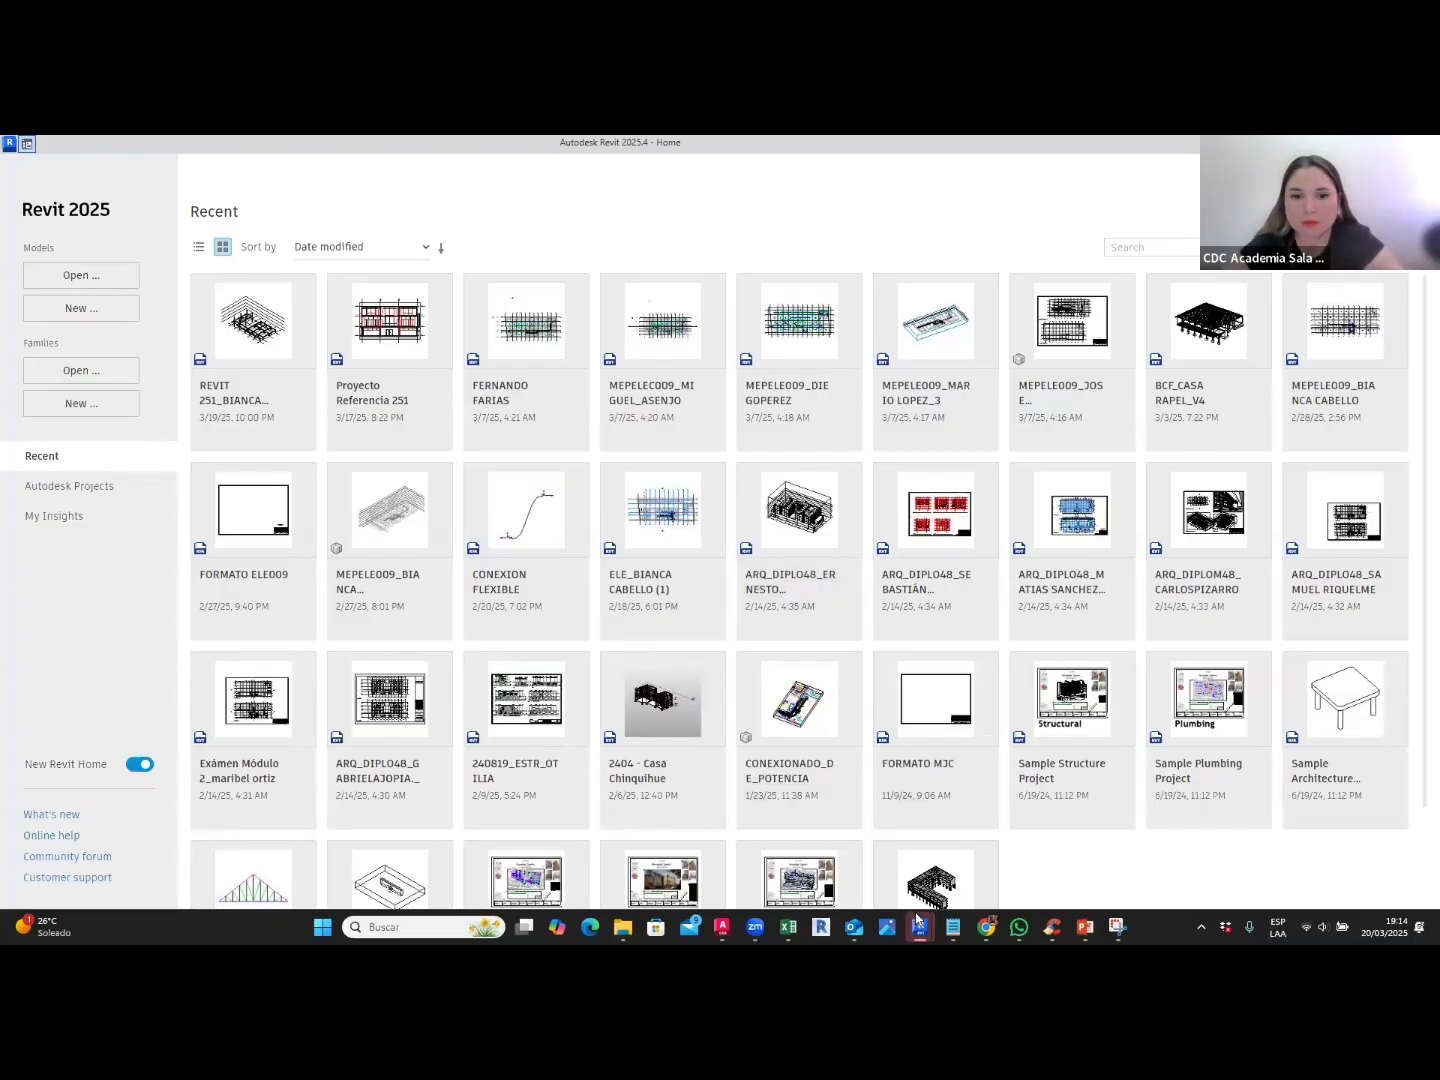
mouse_move(920, 927)
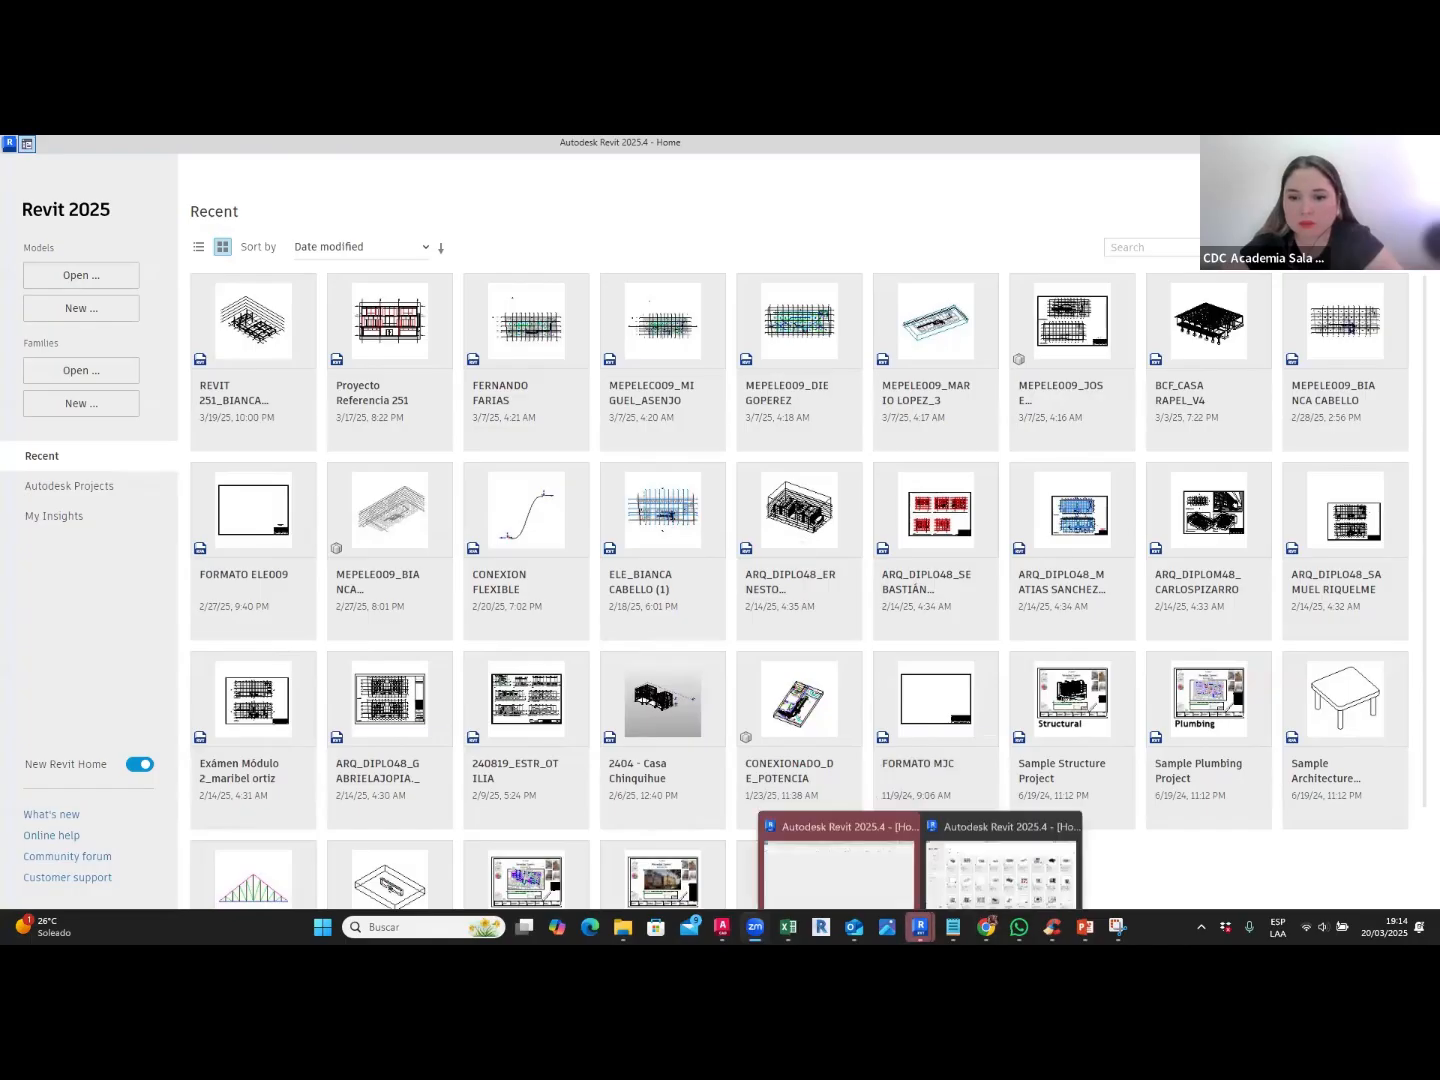
left_click(990, 860)
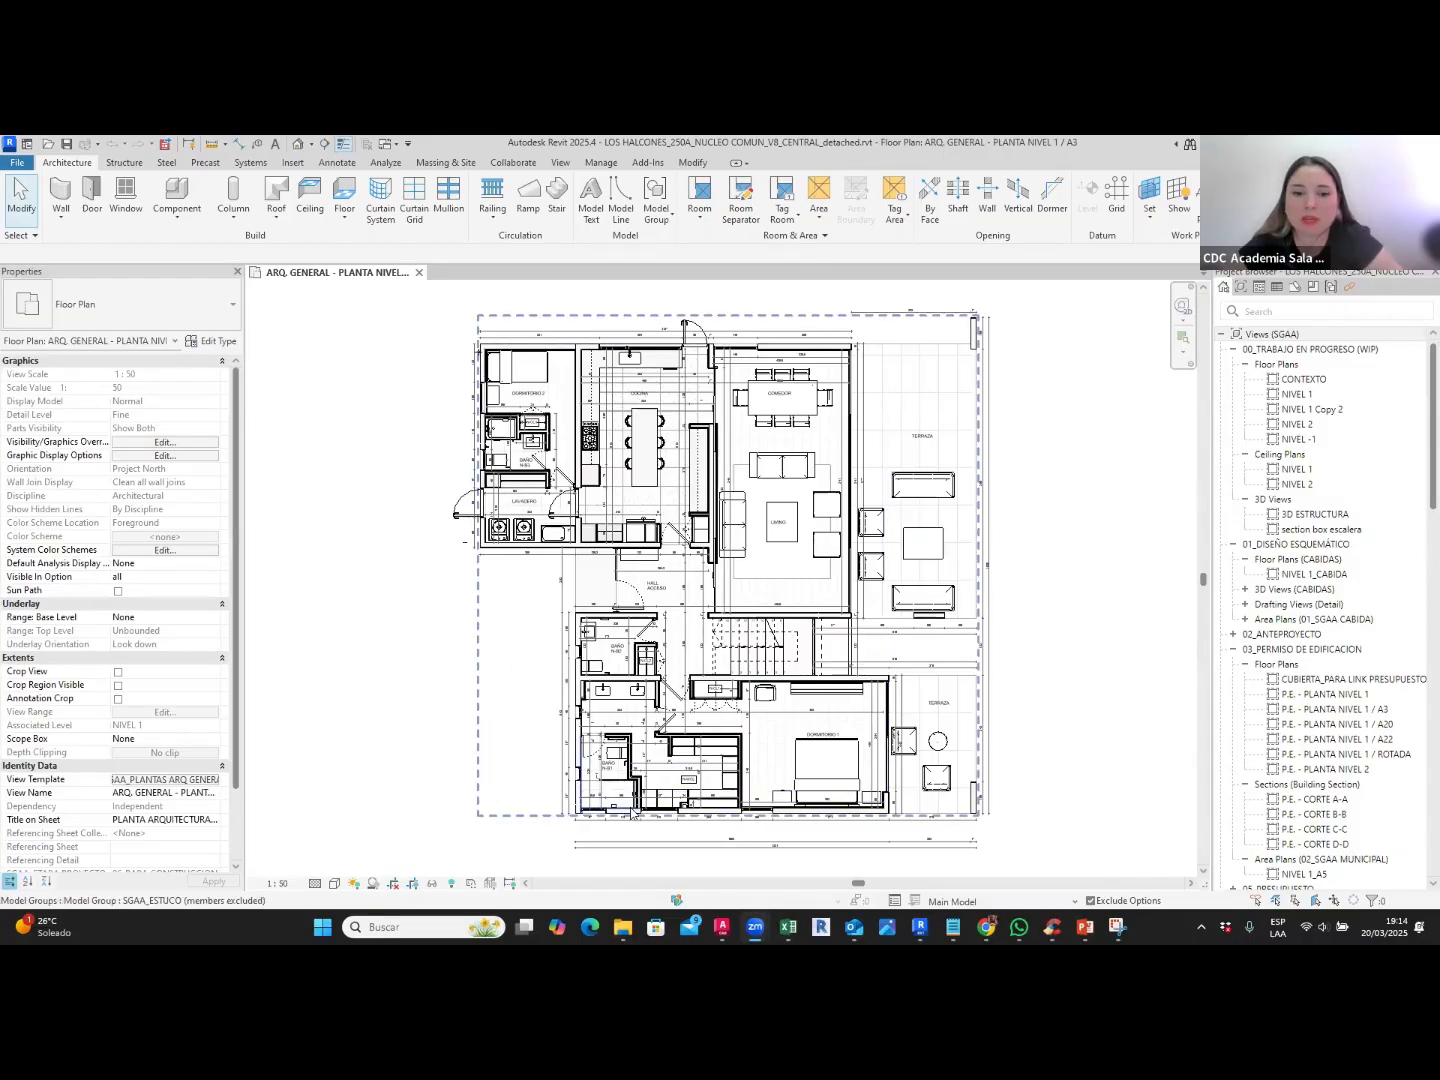
left_click(640, 333)
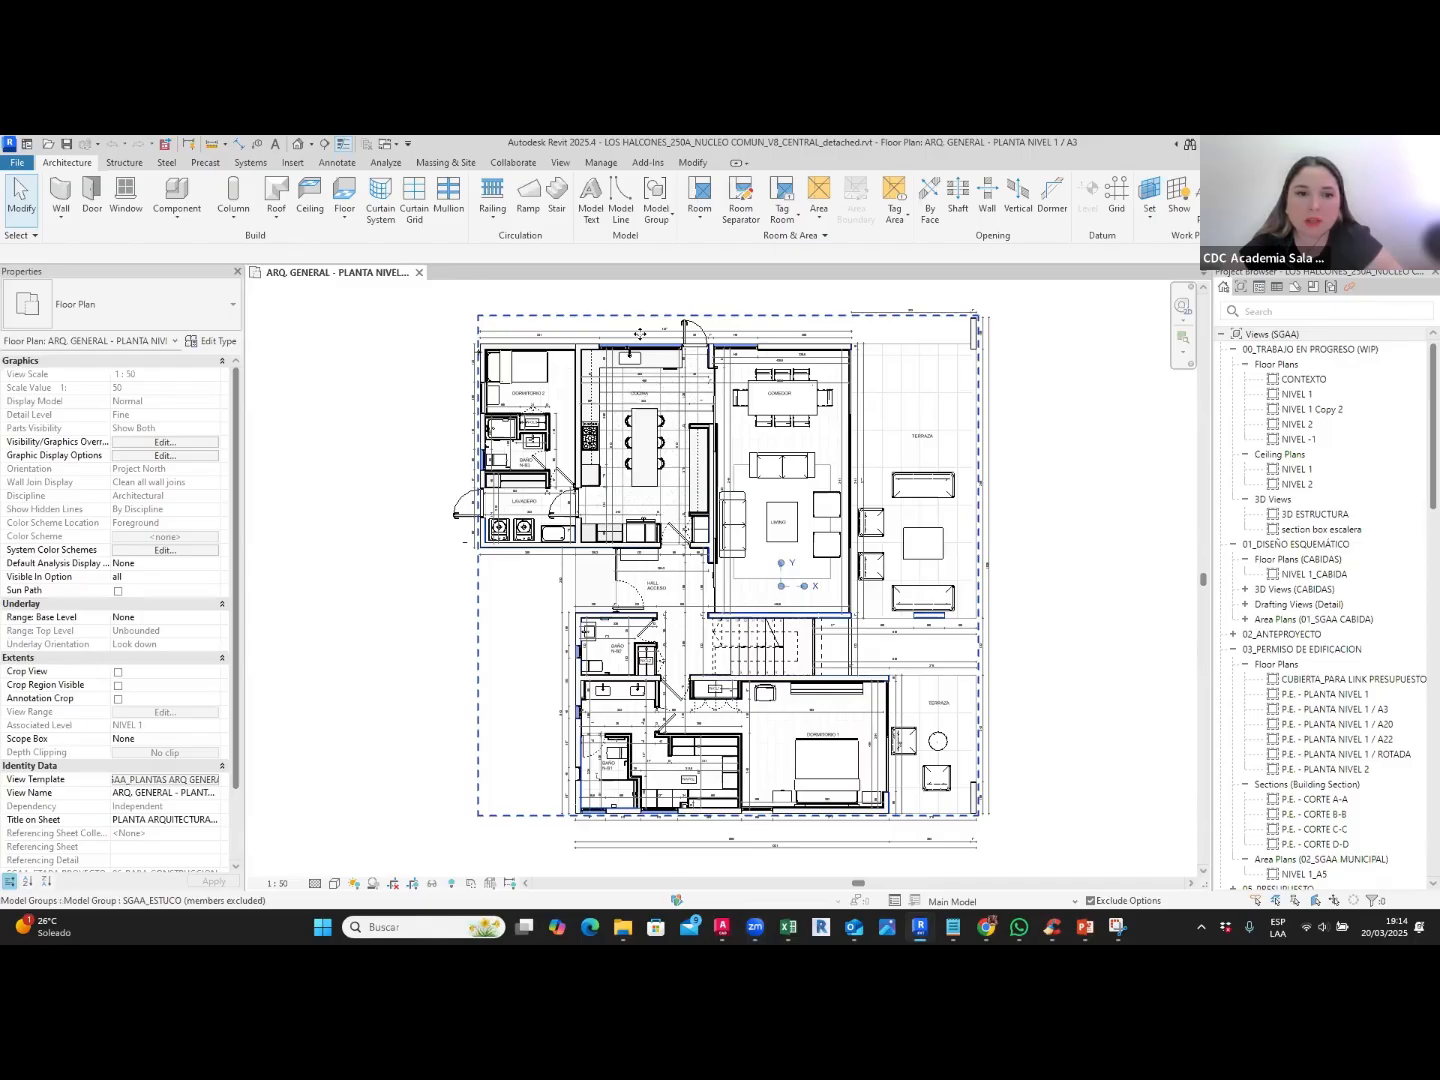
left_click_drag(640, 333, 385, 739)
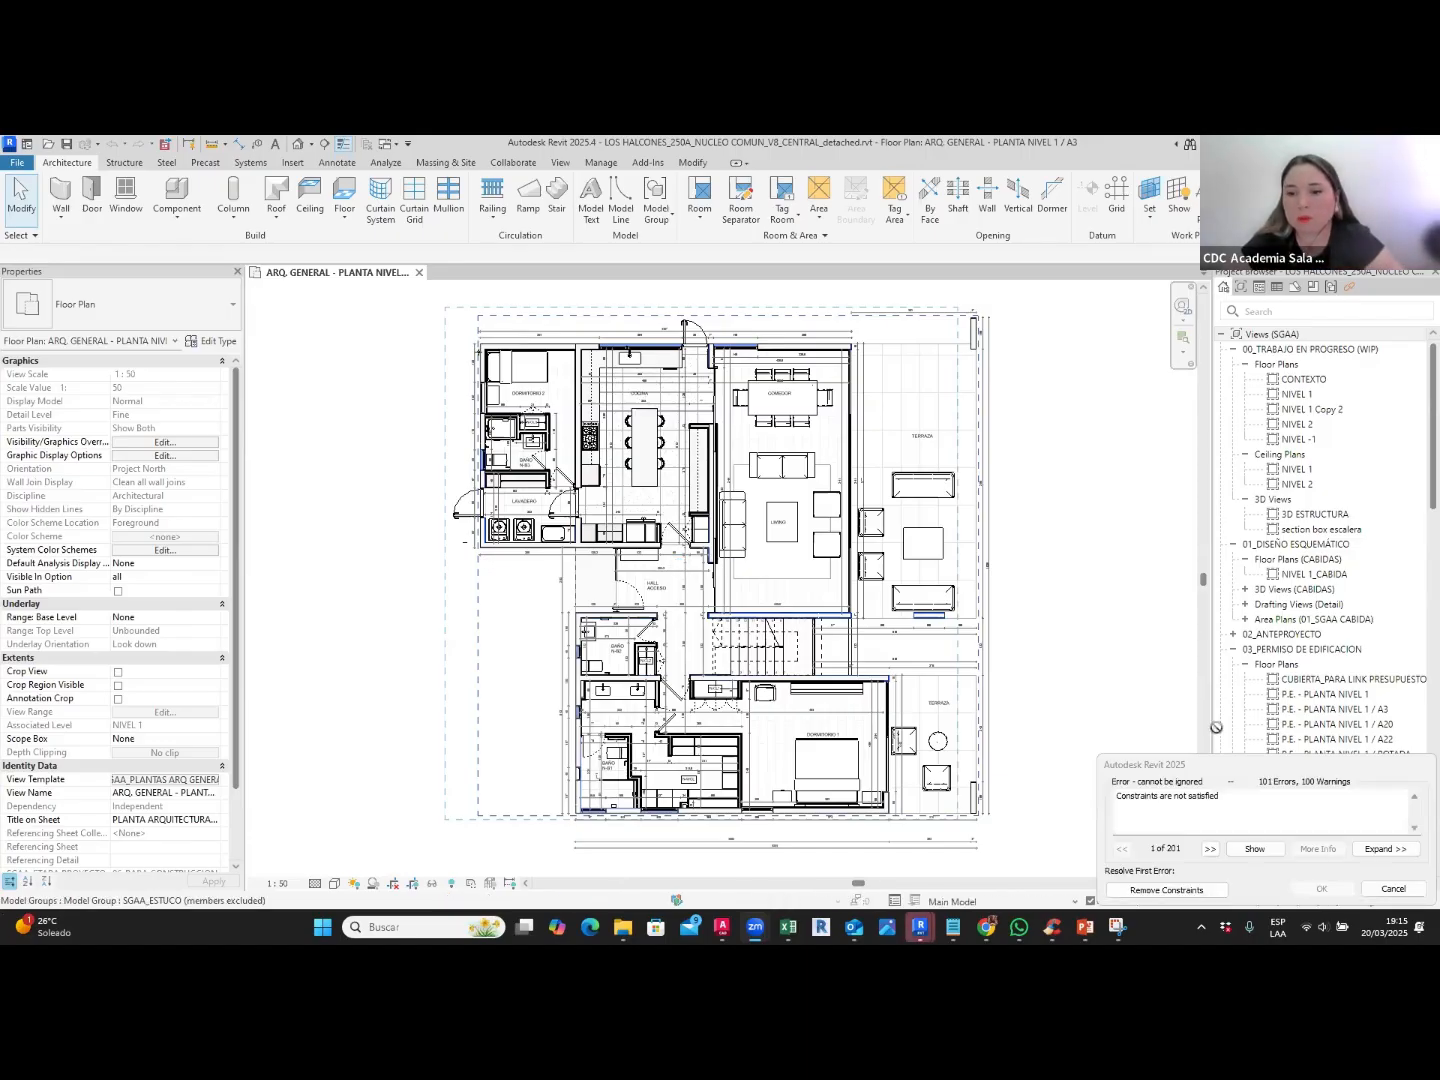
left_click(800, 516)
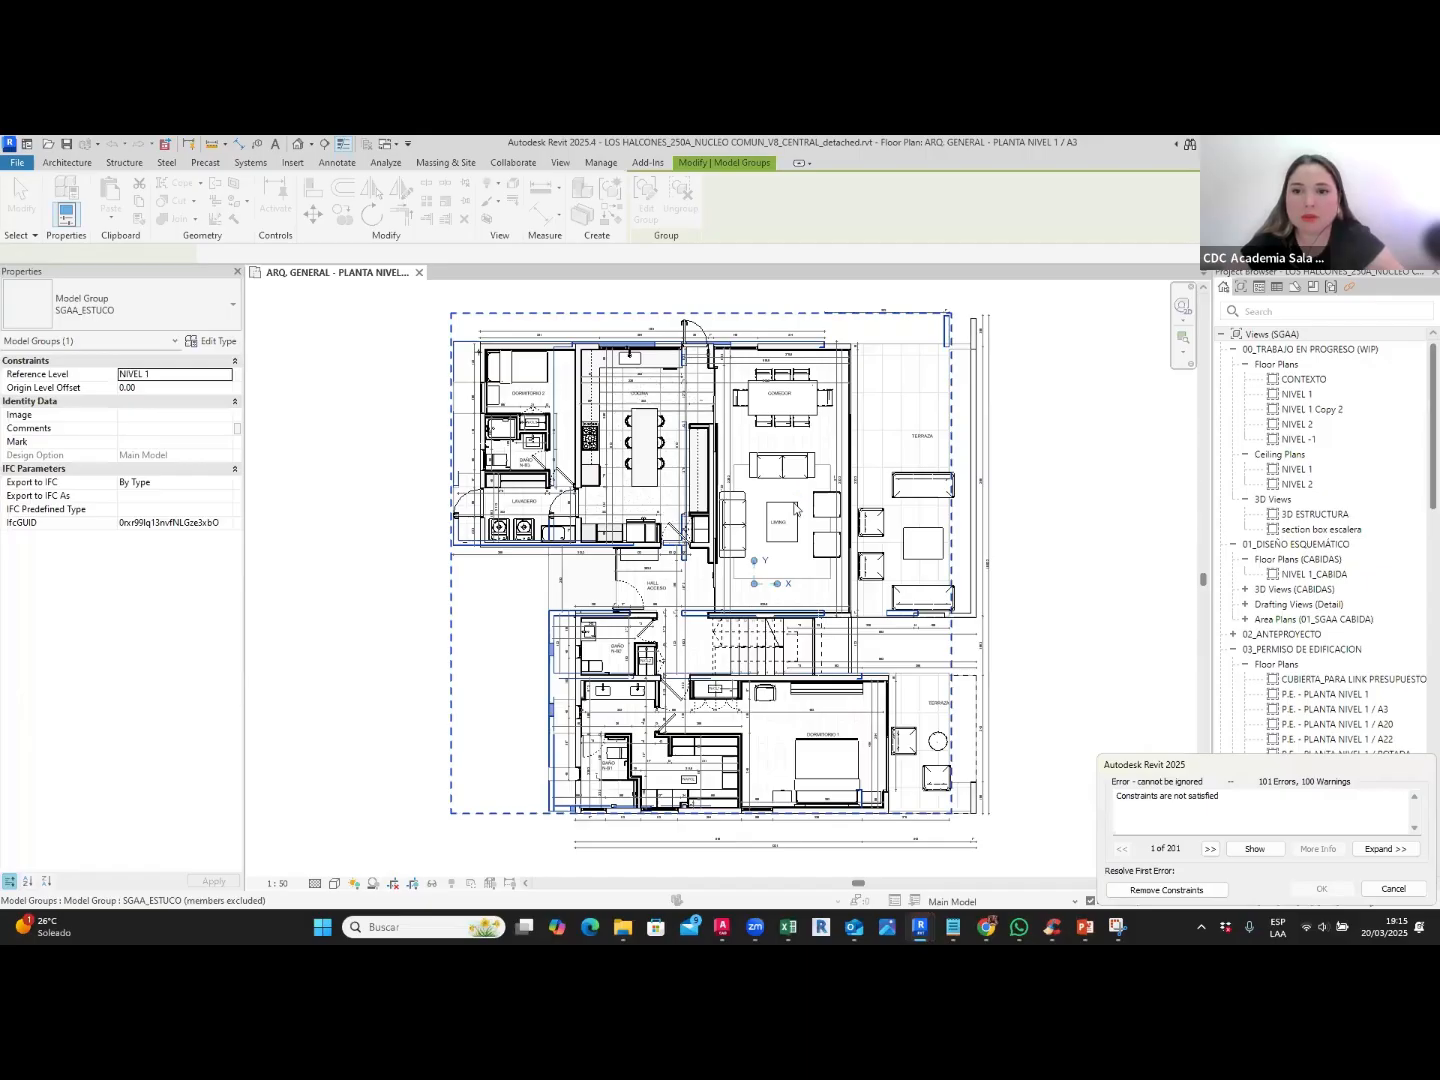
key("Escape")
key("Escape")
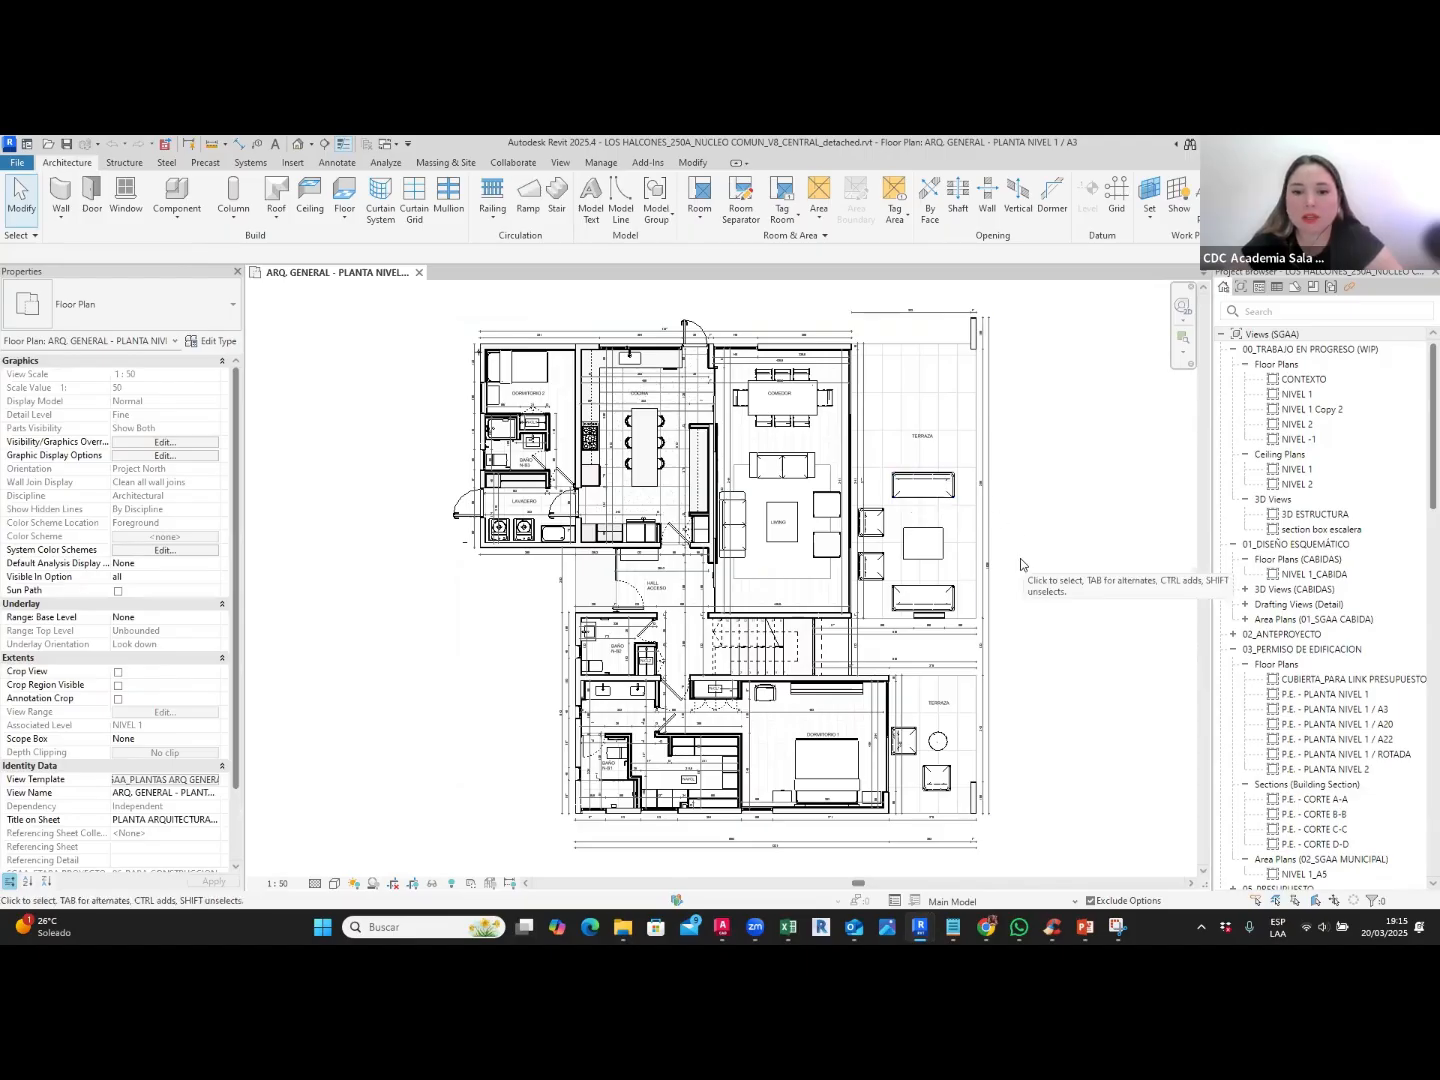
Step: Open the Area and Volume Computations settings and show the project's list of area schemes
middle_click_drag(991, 559, 884, 551)
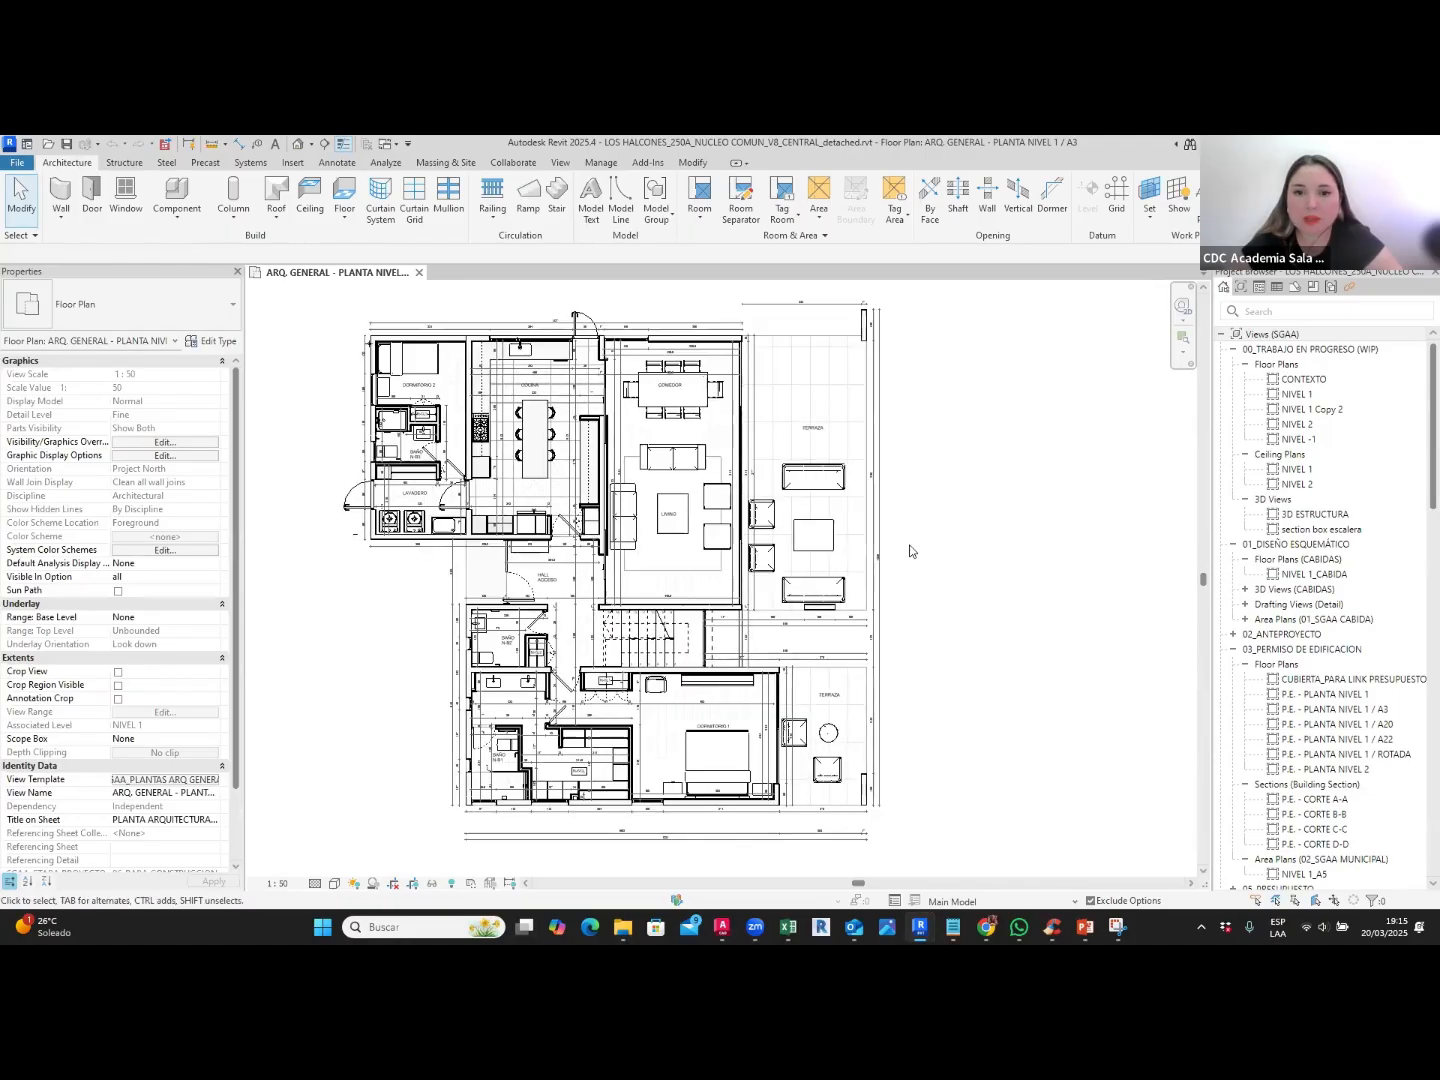
scroll(647, 393, "up", 2)
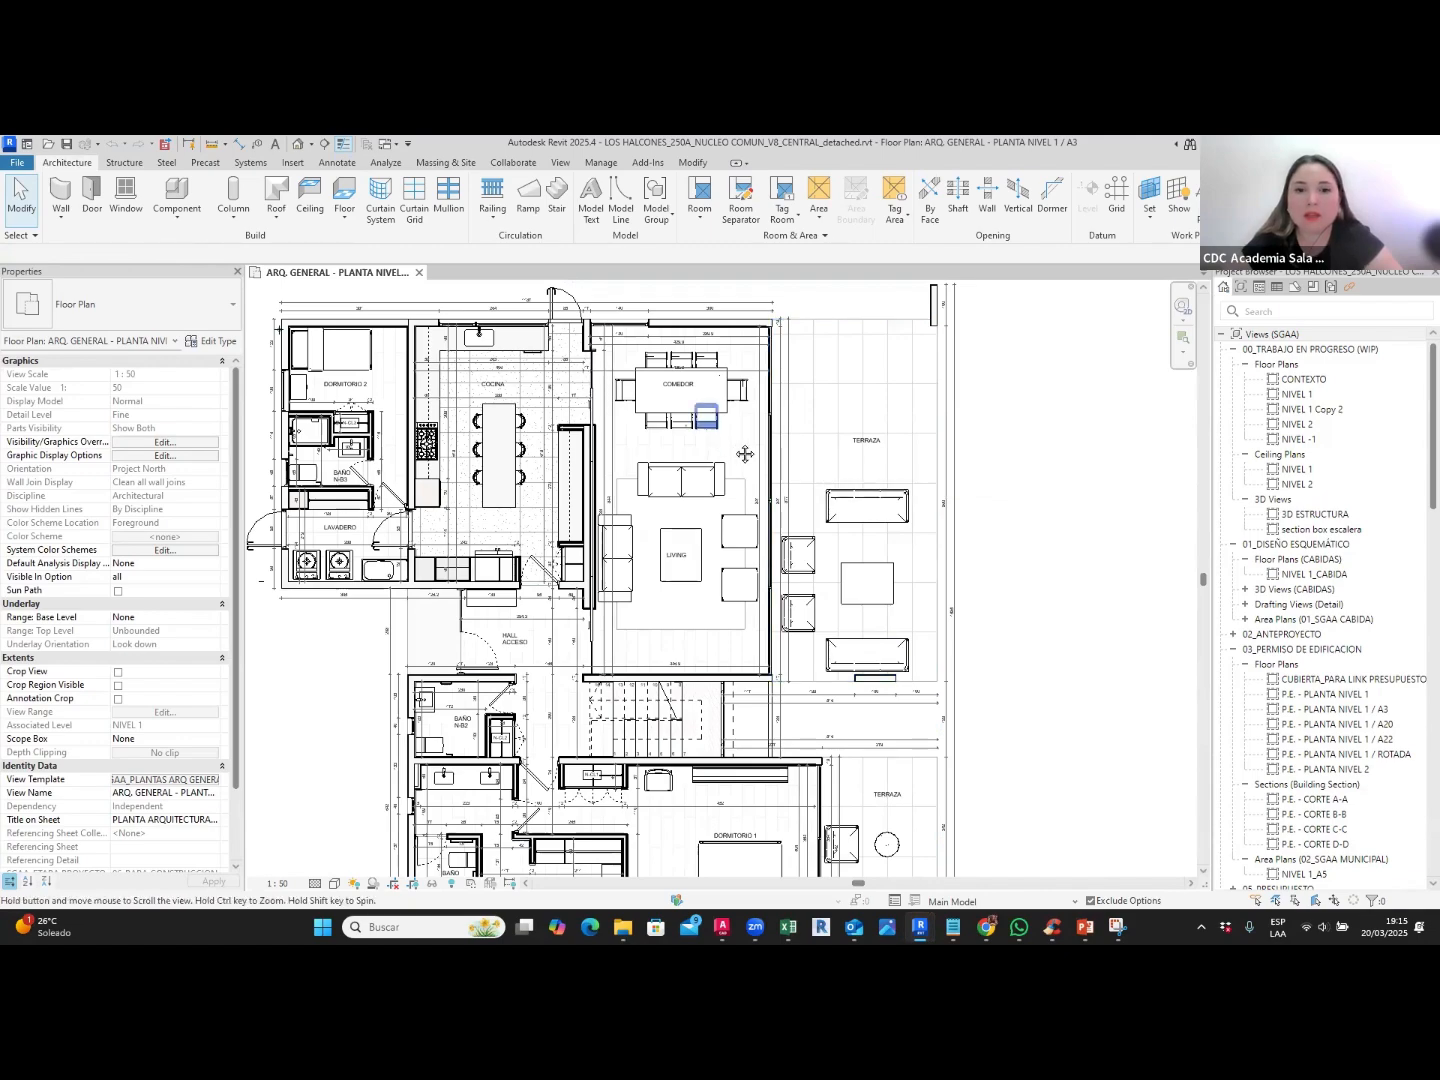
middle_click_drag(708, 441, 740, 452)
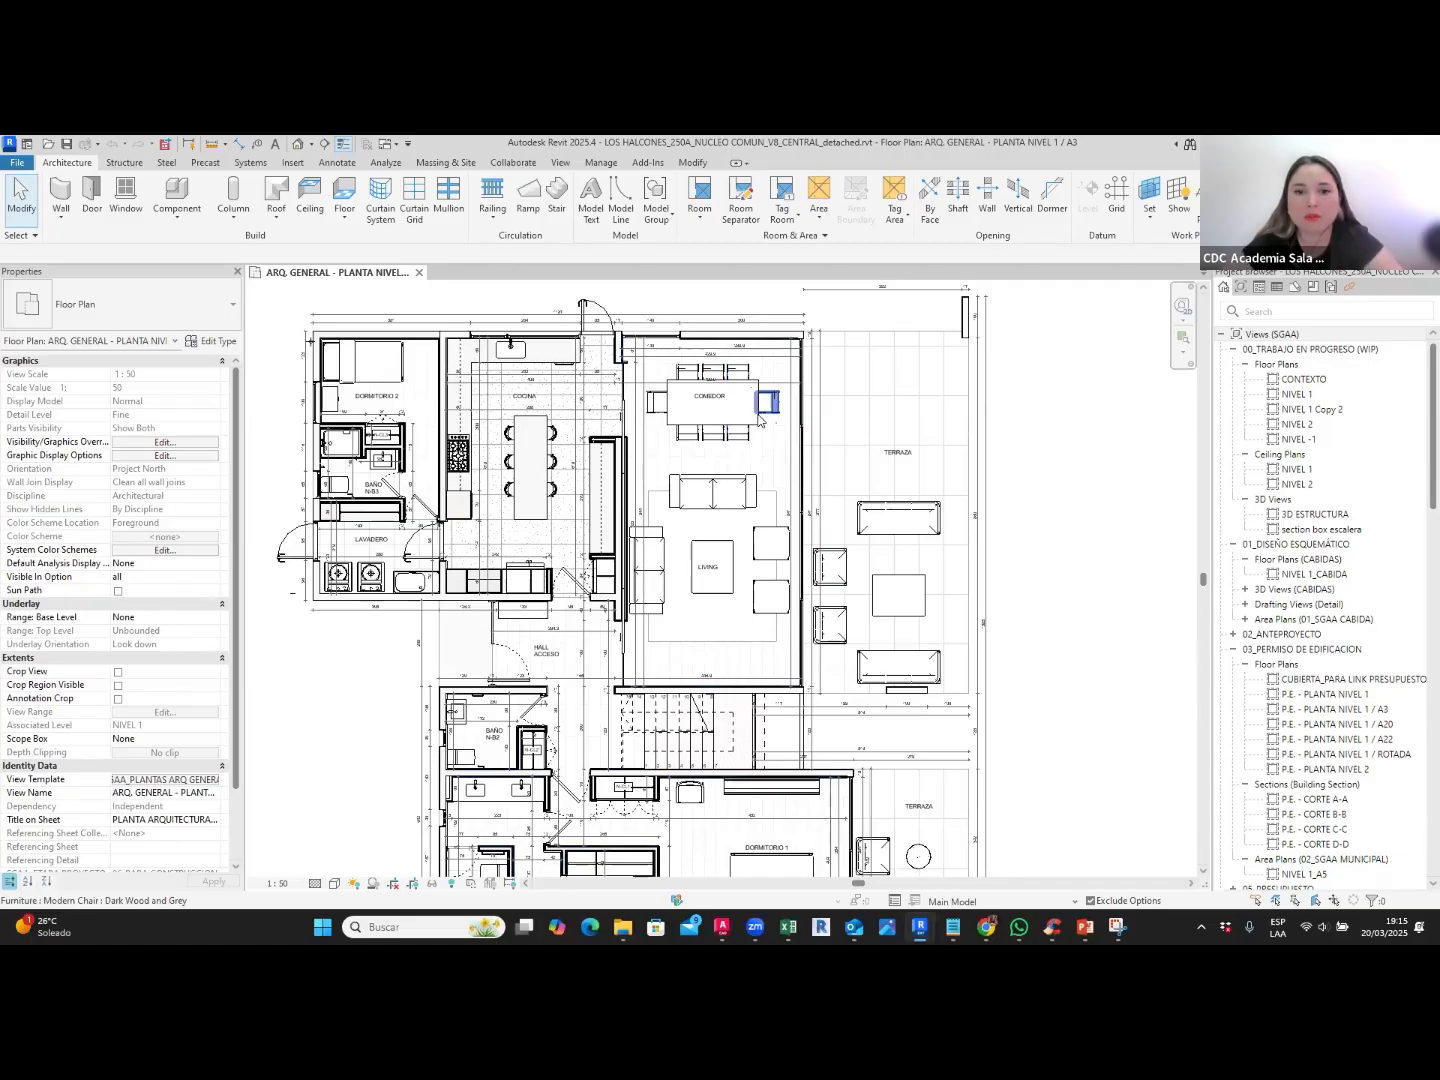
scroll(760, 420, "up", 1)
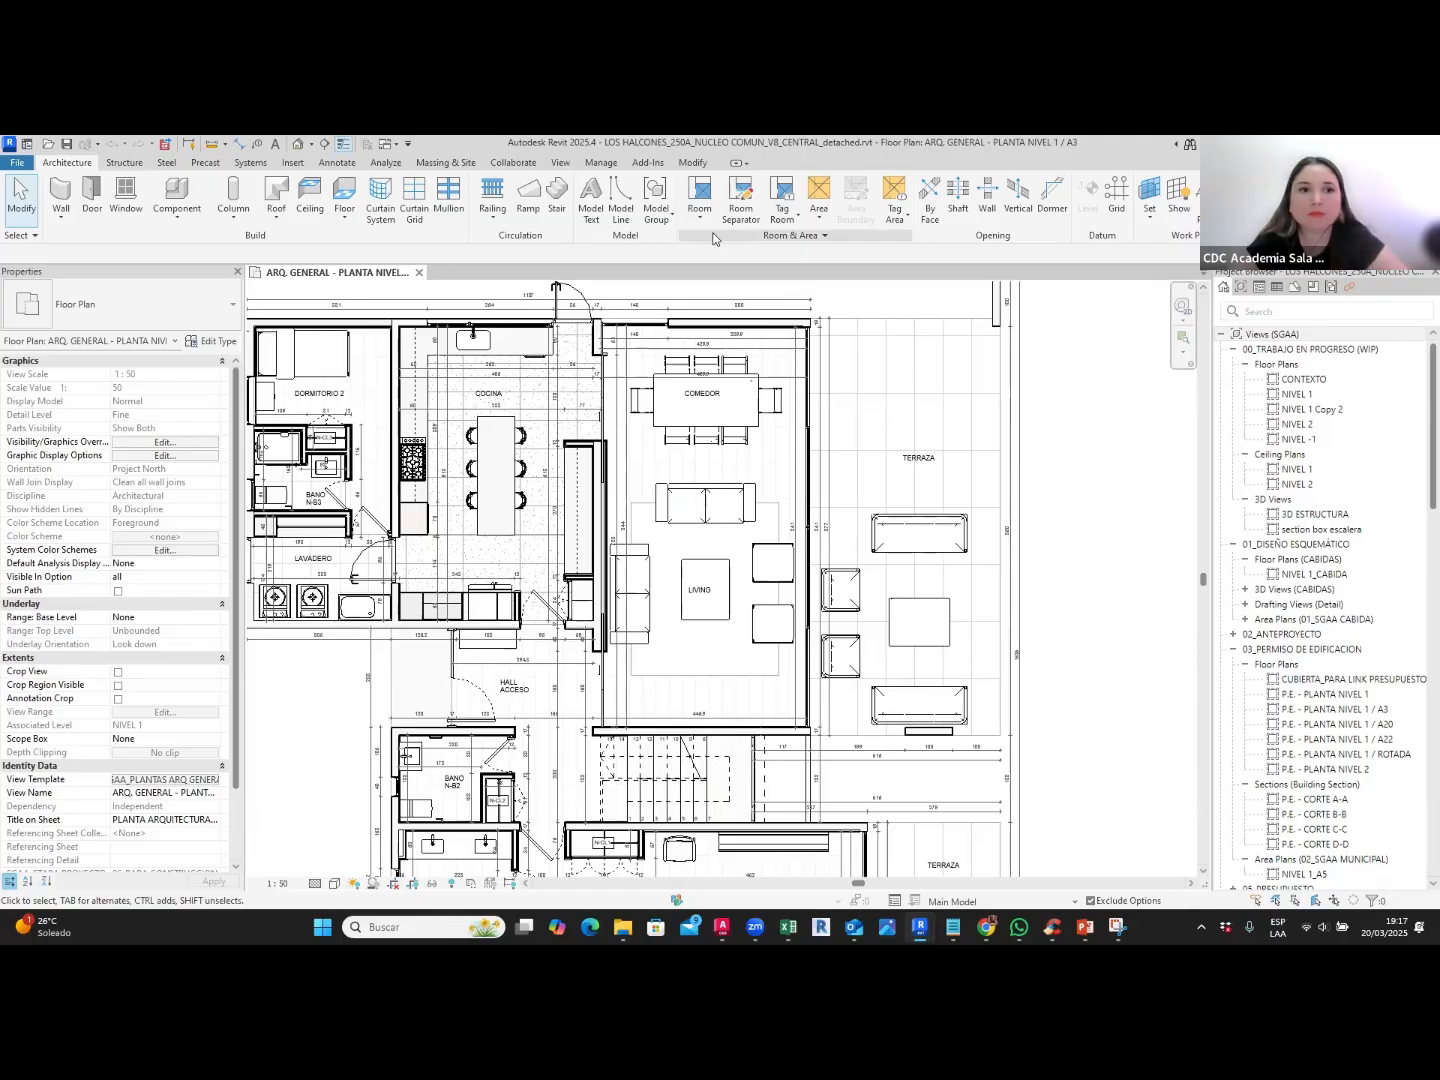
left_click(789, 237)
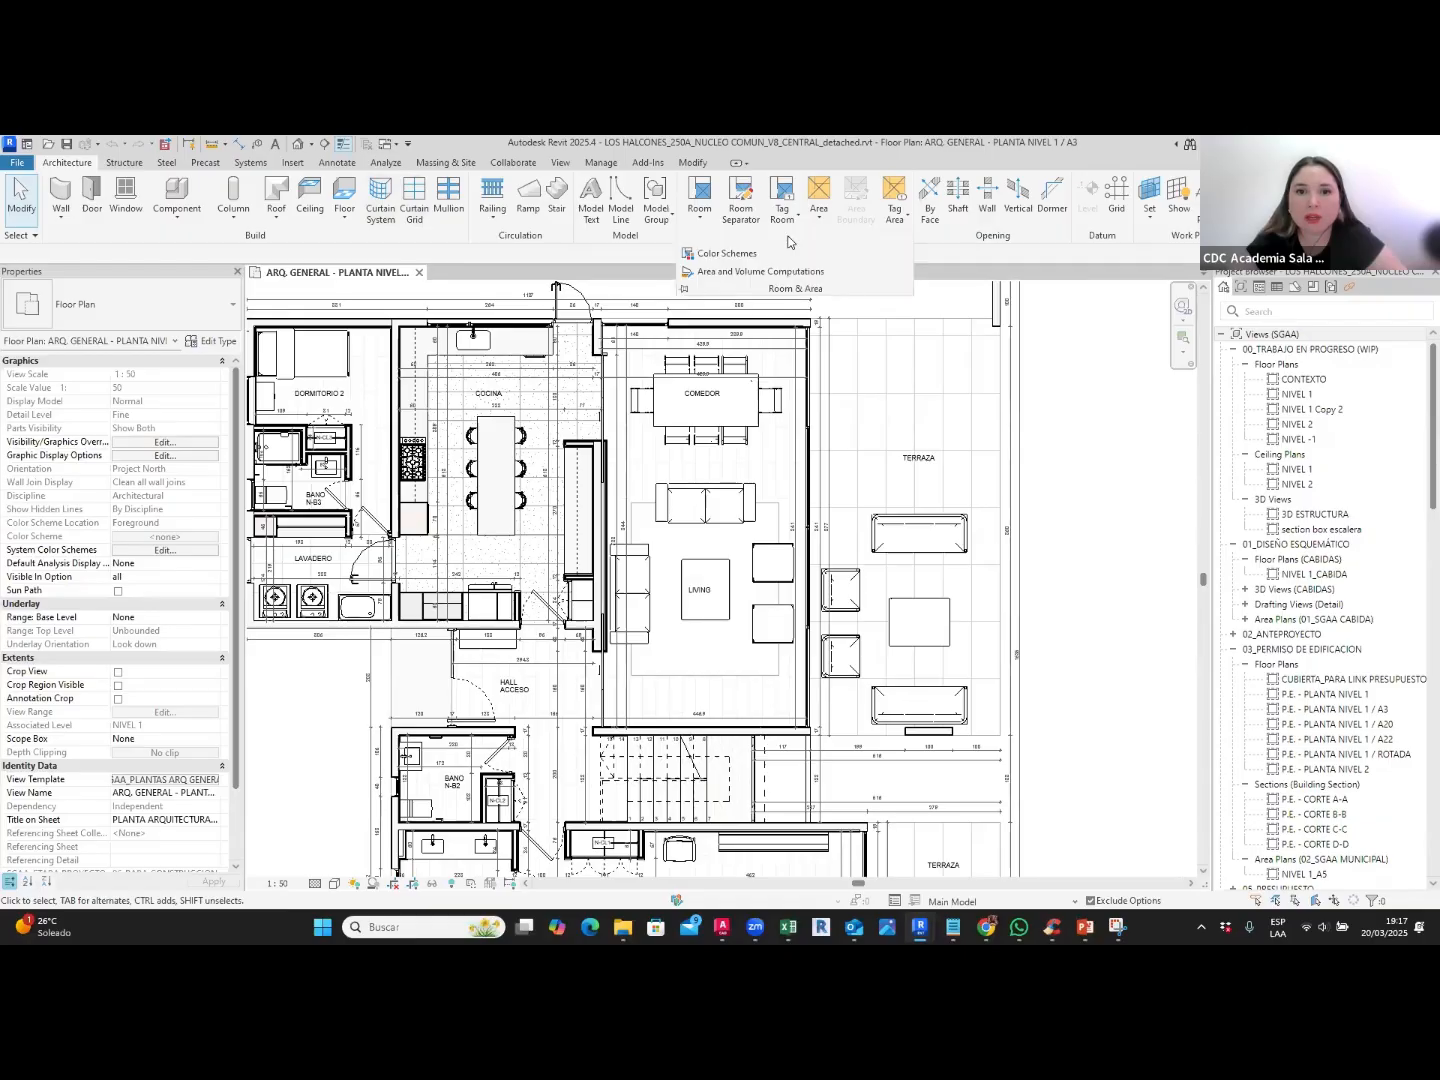
left_click(719, 276)
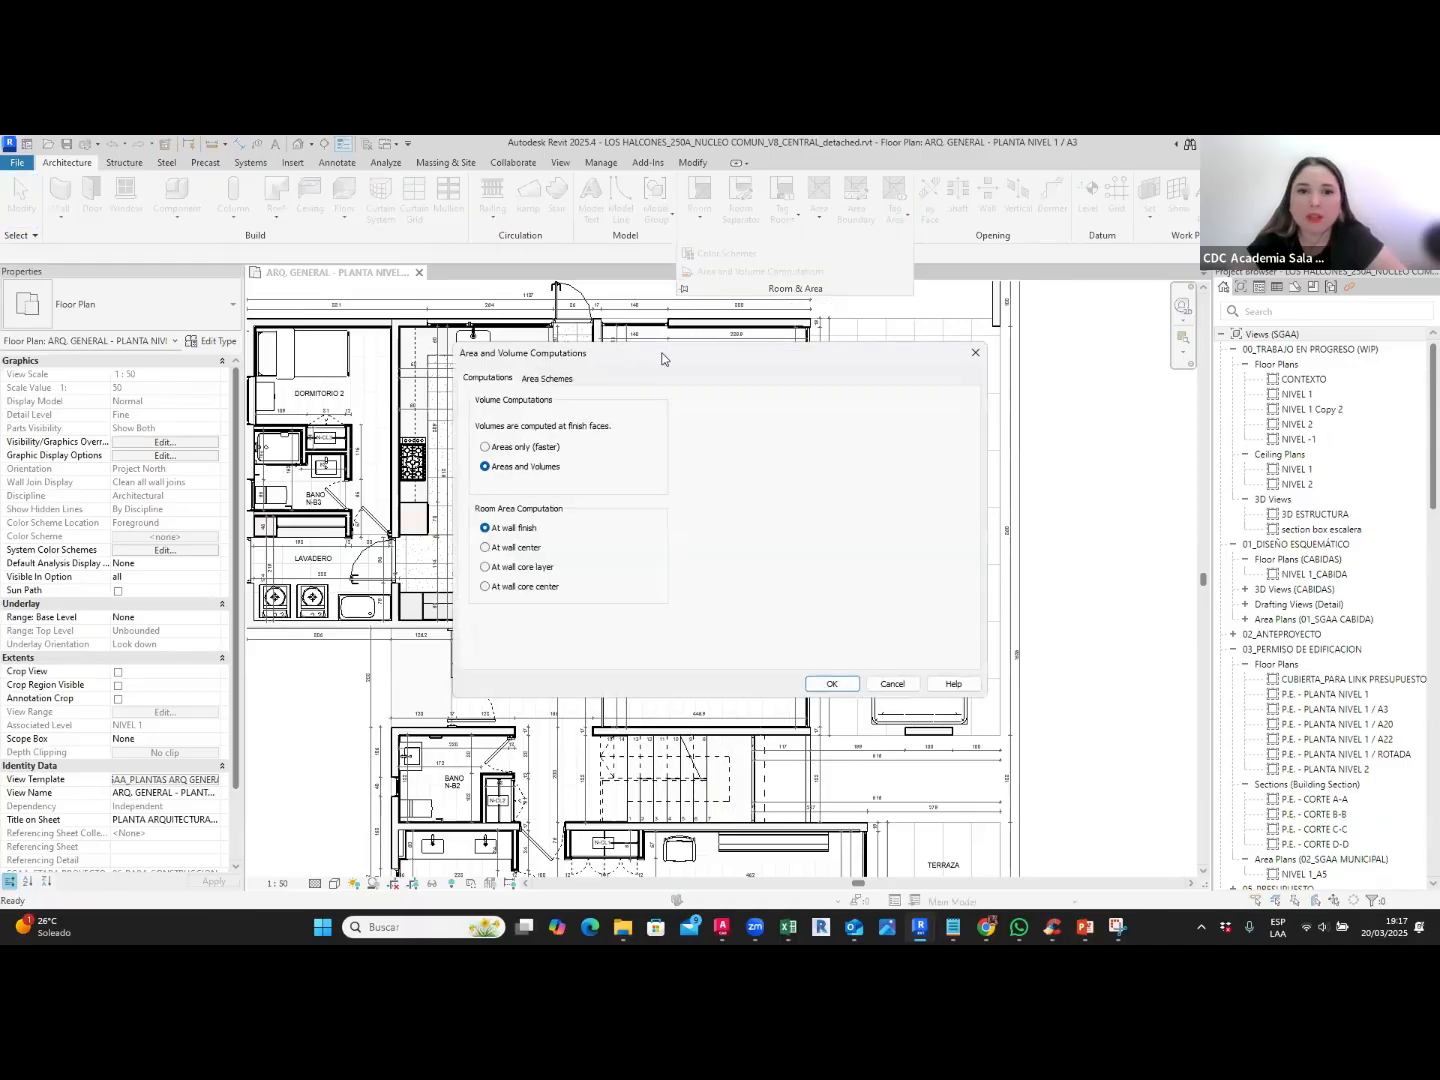
left_click_drag(688, 352, 710, 305)
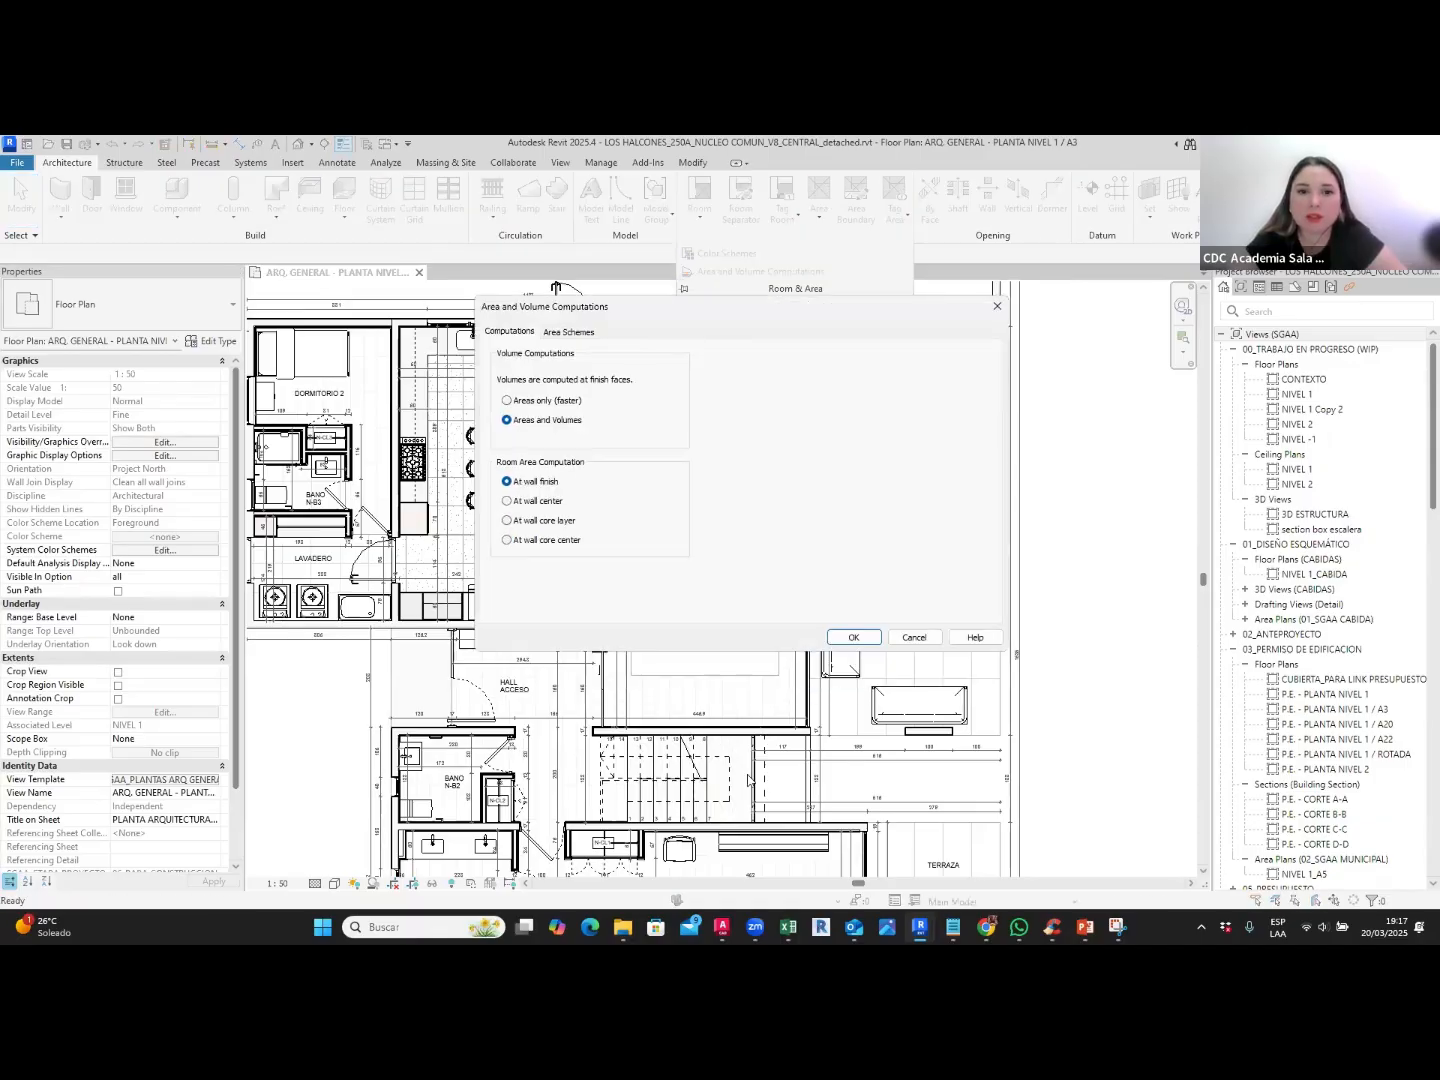
mouse_move(606, 326)
left_mouse_down()
mouse_move(666, 310)
mouse_move(614, 318)
left_mouse_up()
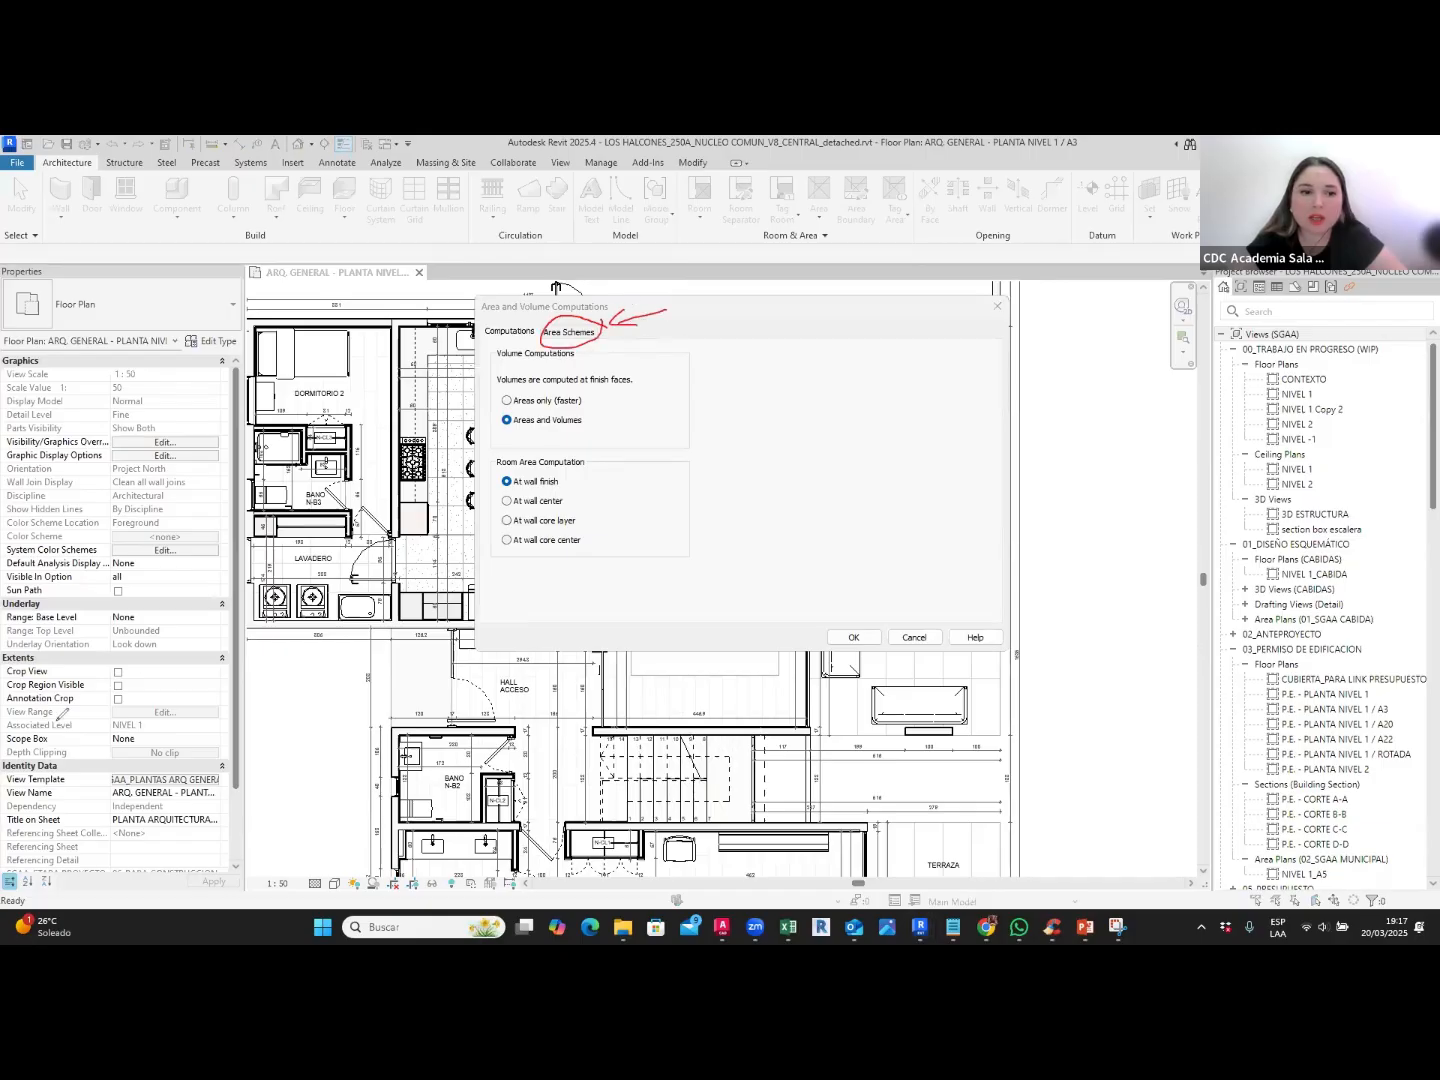
left_click(568, 331)
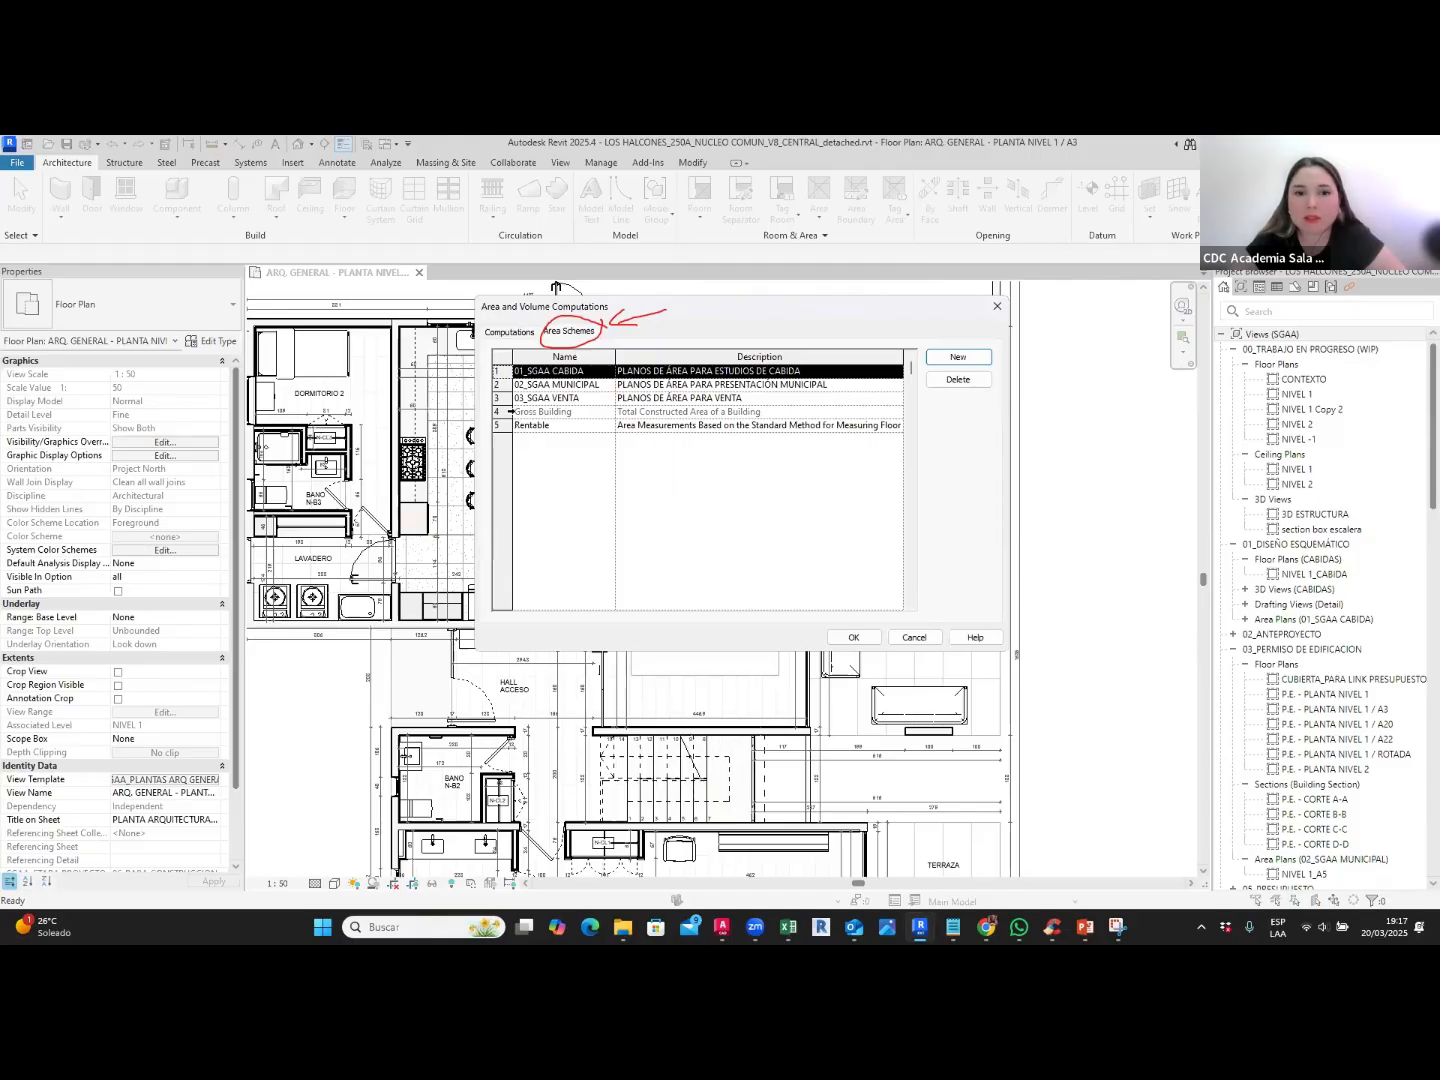
Step: Look over the existing area schemes and create a new rentable area scheme named MUNICIPAL
left_click(515, 425)
key("Up")
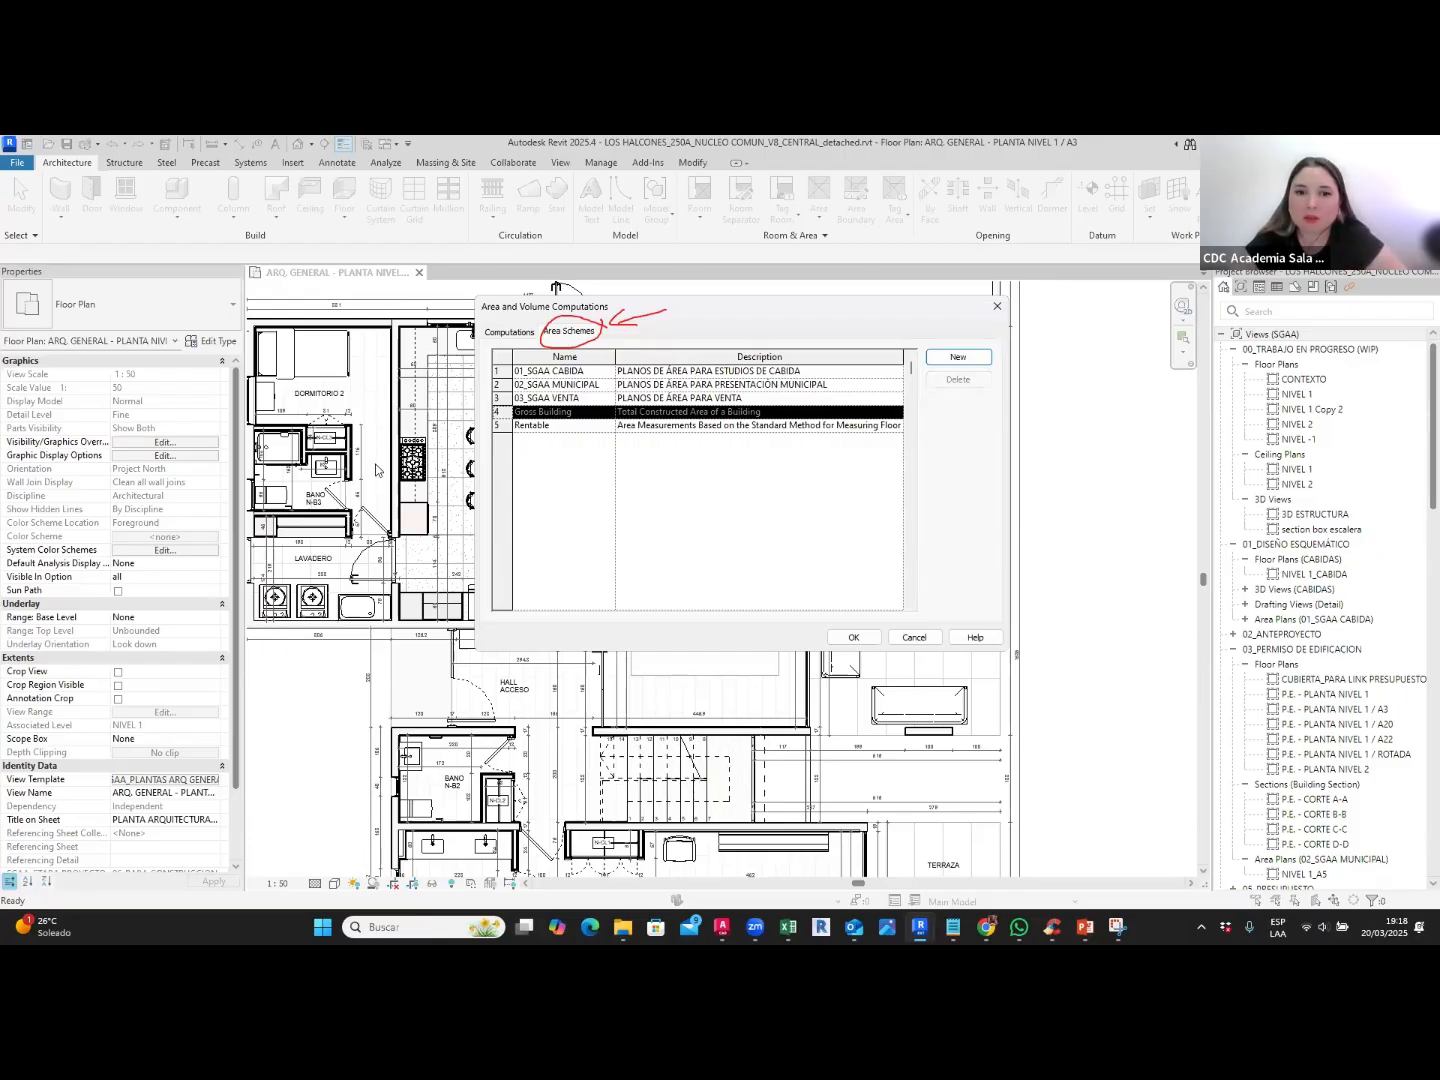
left_click(530, 425)
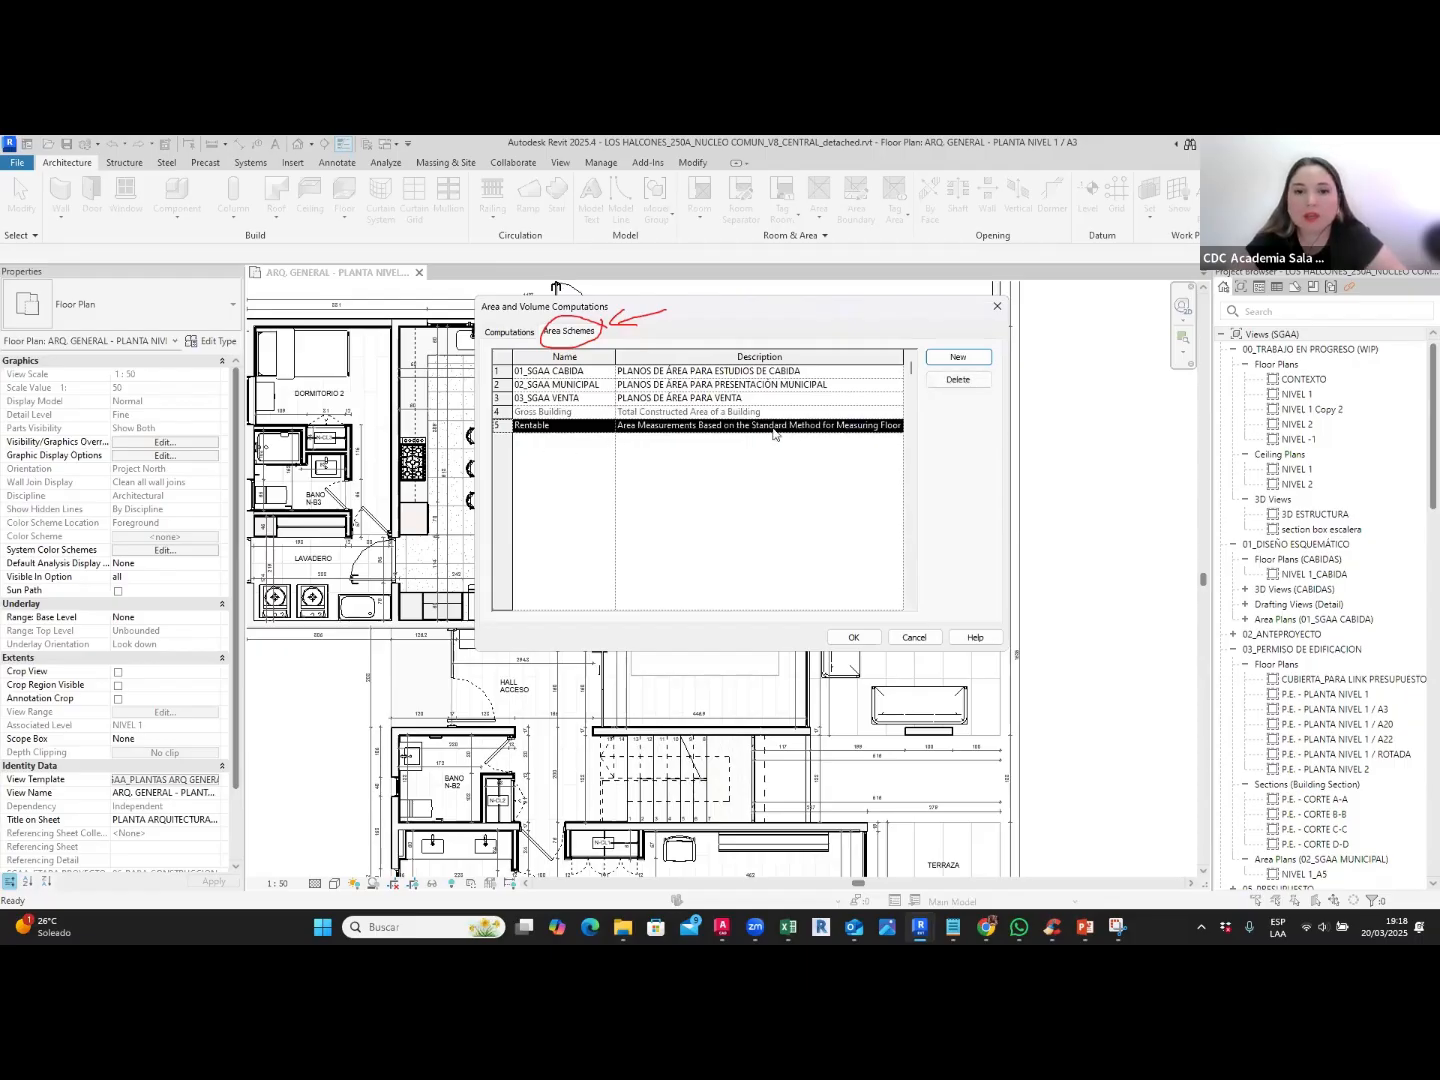
left_click(561, 371)
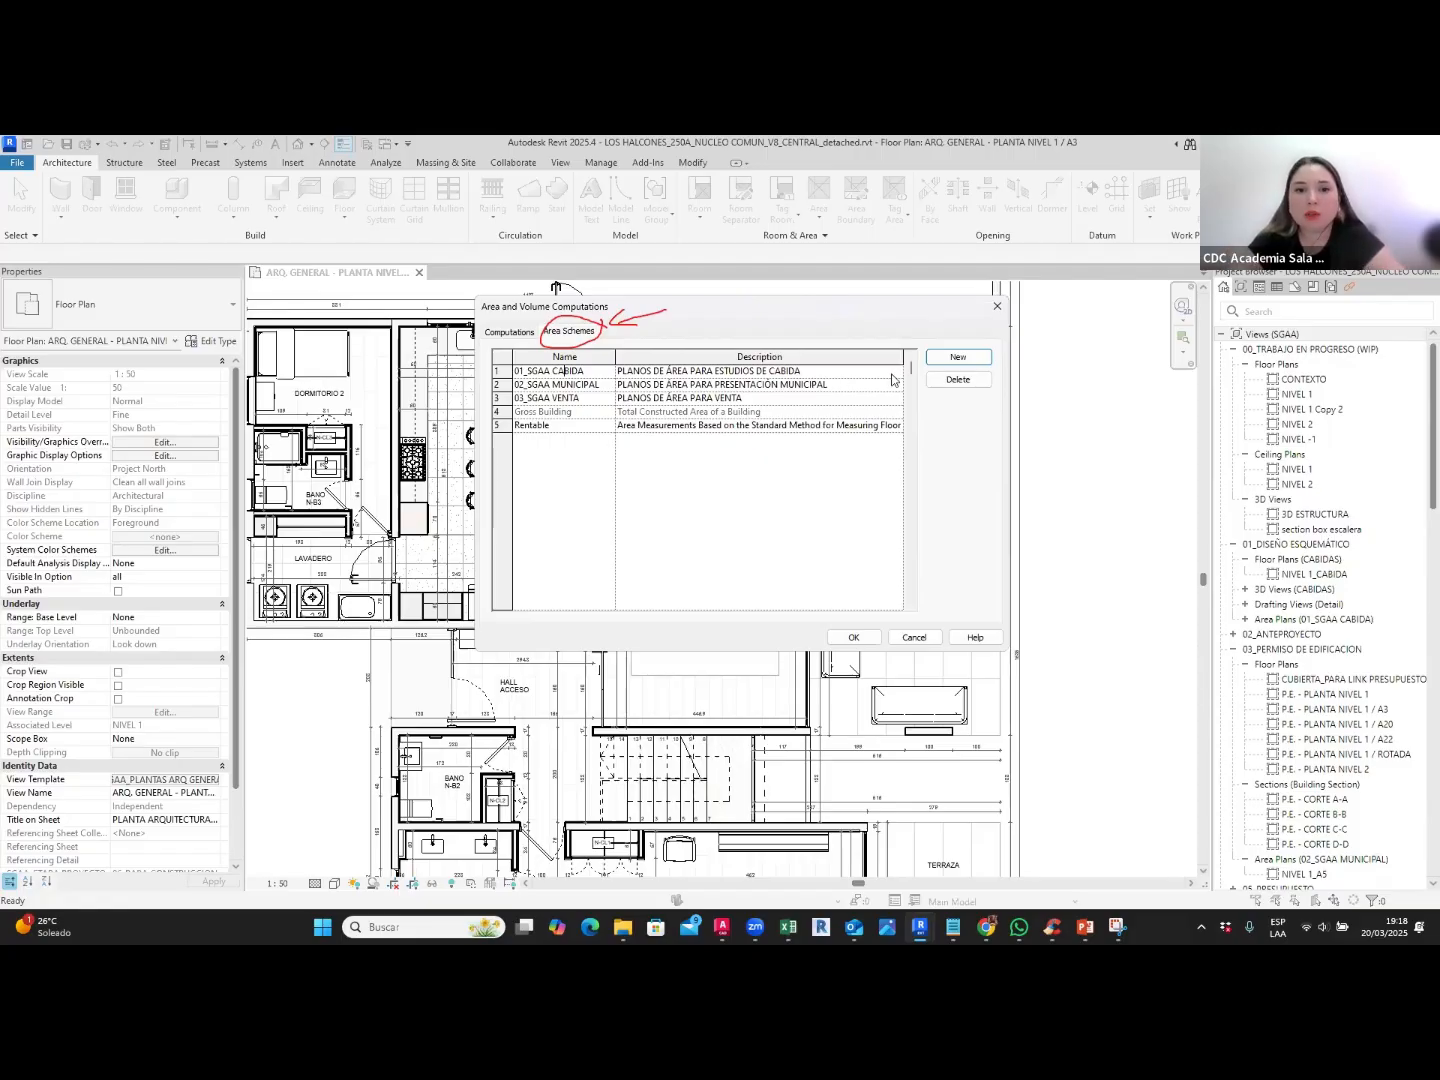
left_click(958, 358)
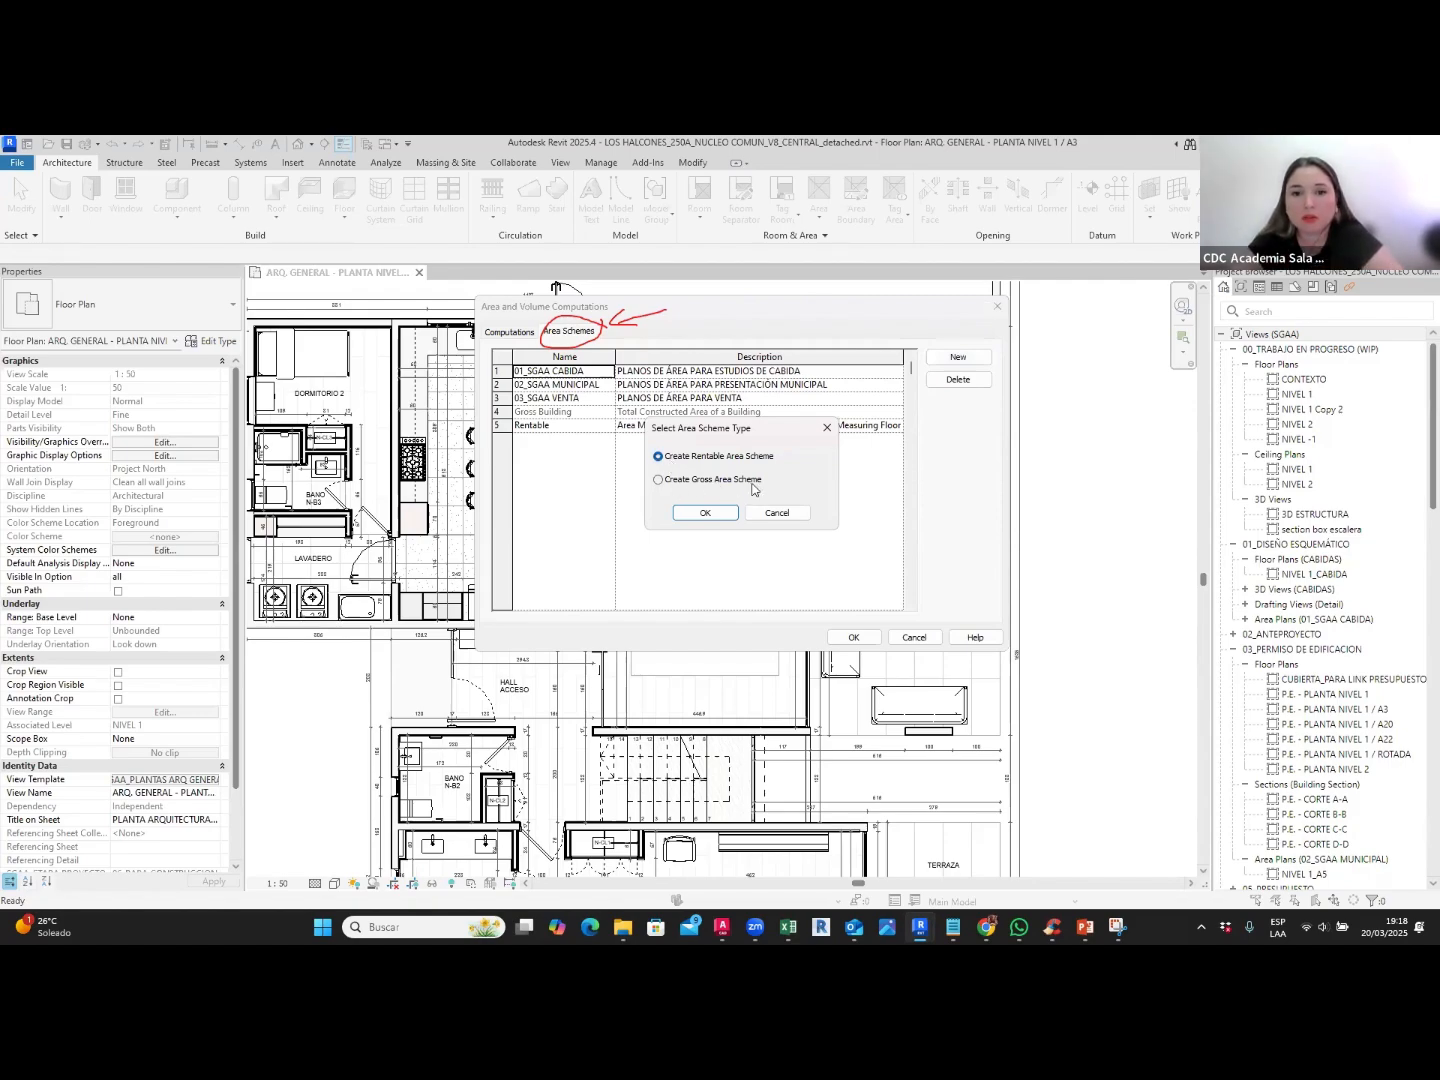
left_click(728, 515)
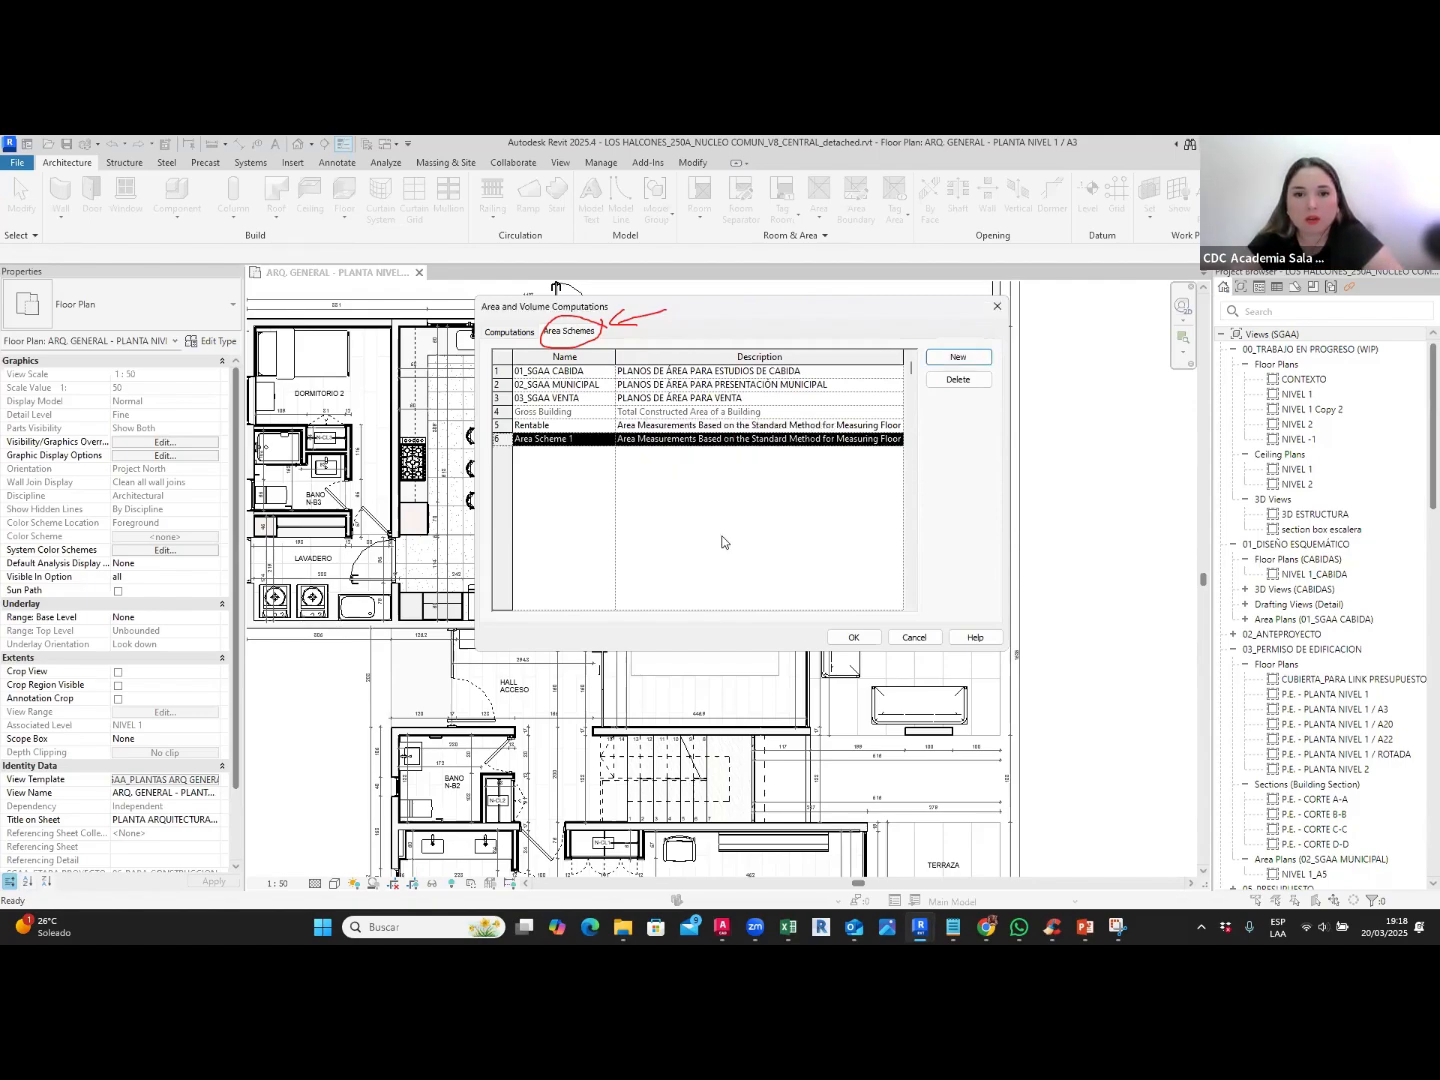
left_click(590, 444)
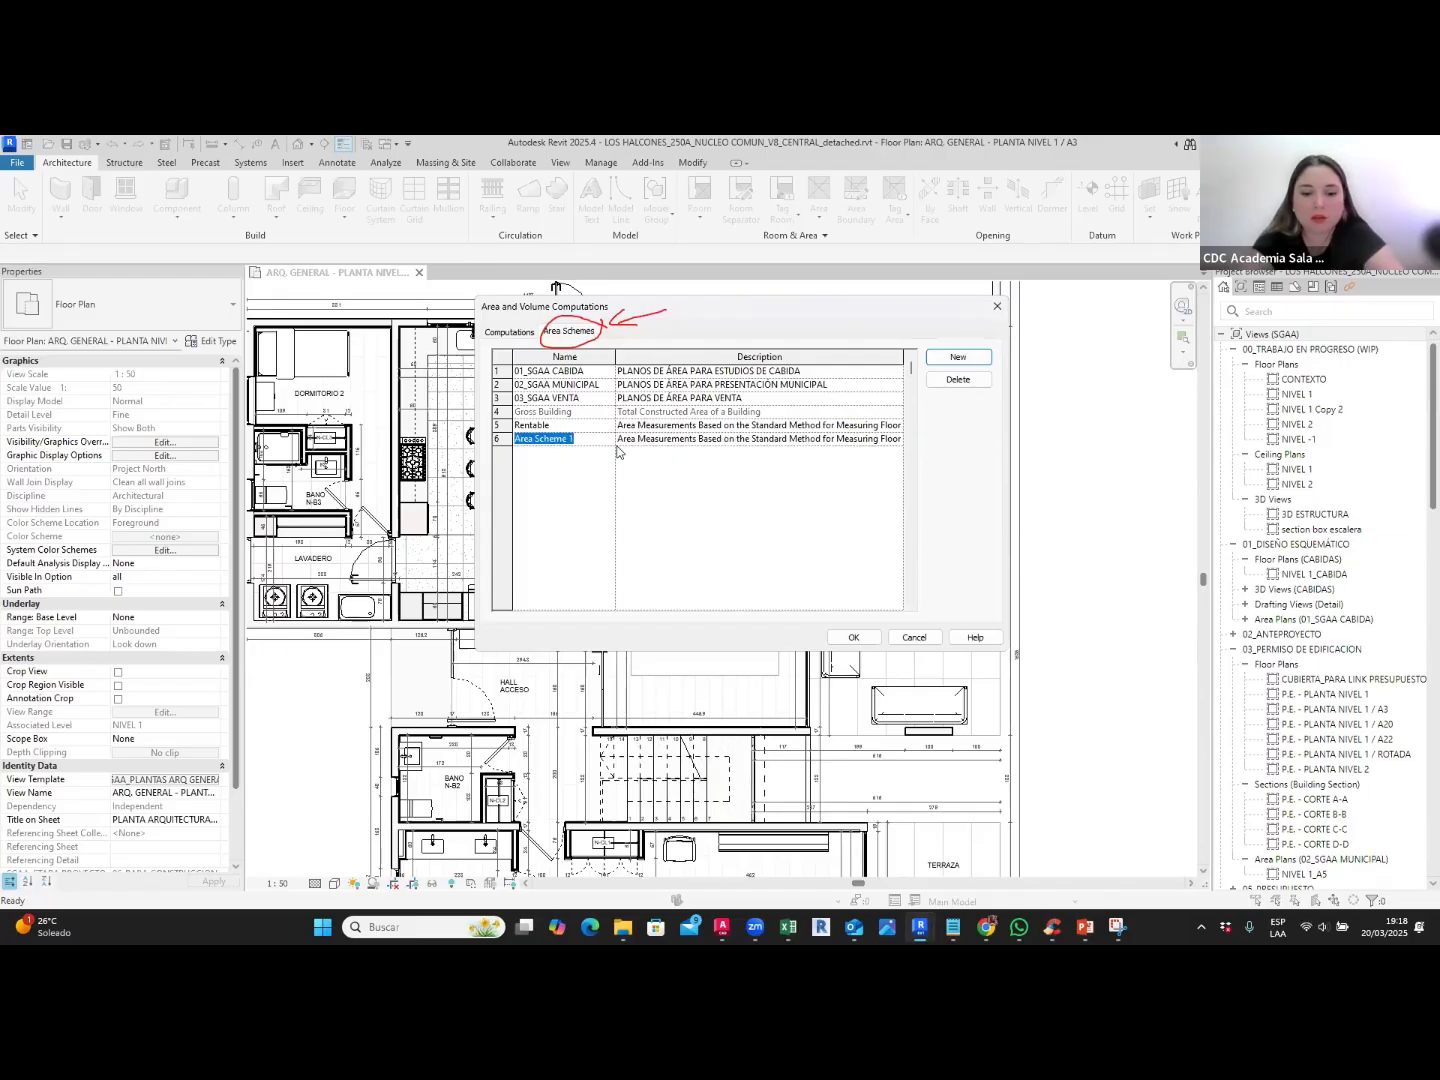
type("MUNI")
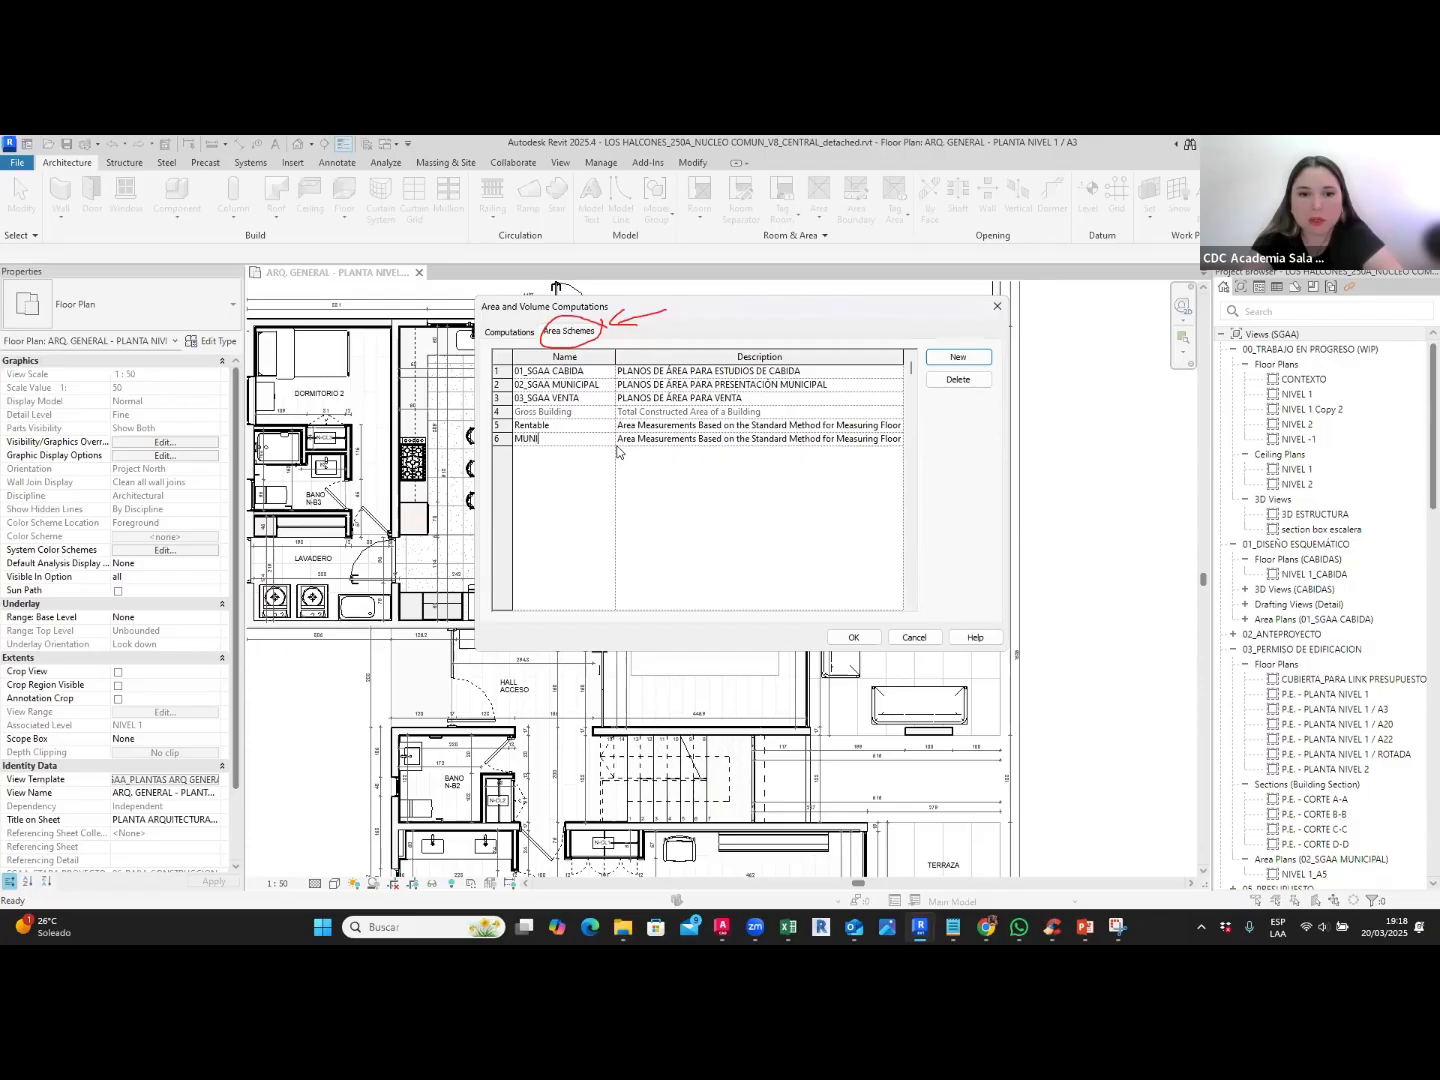
type("CIPAL")
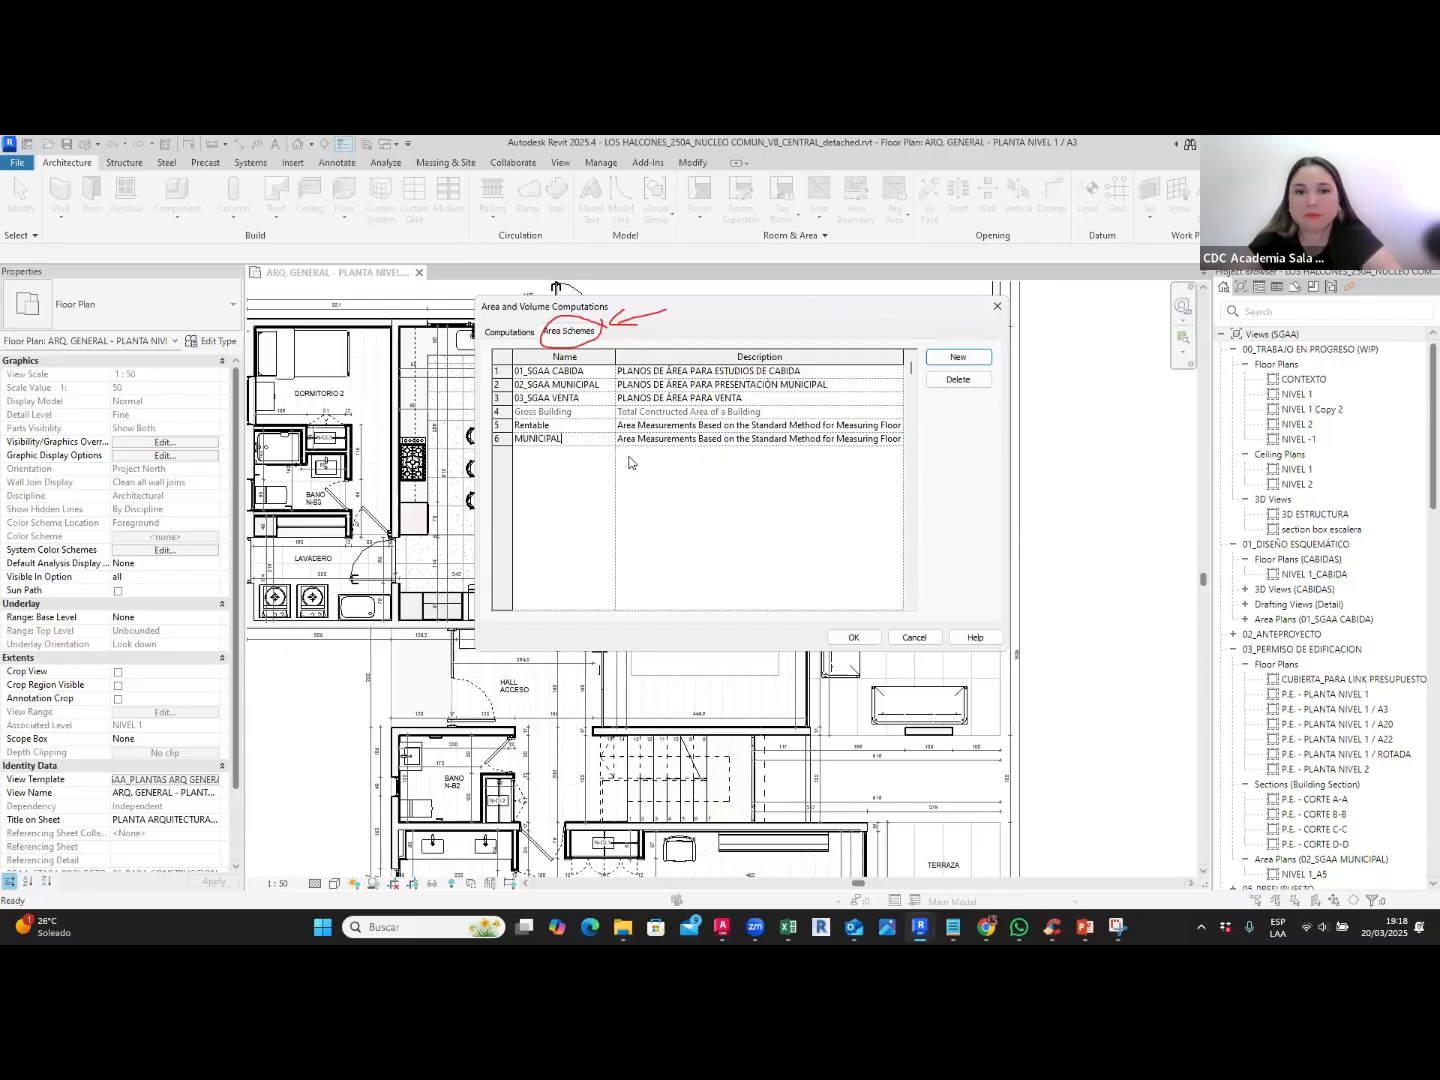
Step: Set the MUNICIPAL scheme's description to PLANOS DE ÁREA PARA PRESENTACIÓN MUNICIPAL, copied from 02_SGAA MUNICIPAL, and apply the area settings
left_click(625, 440)
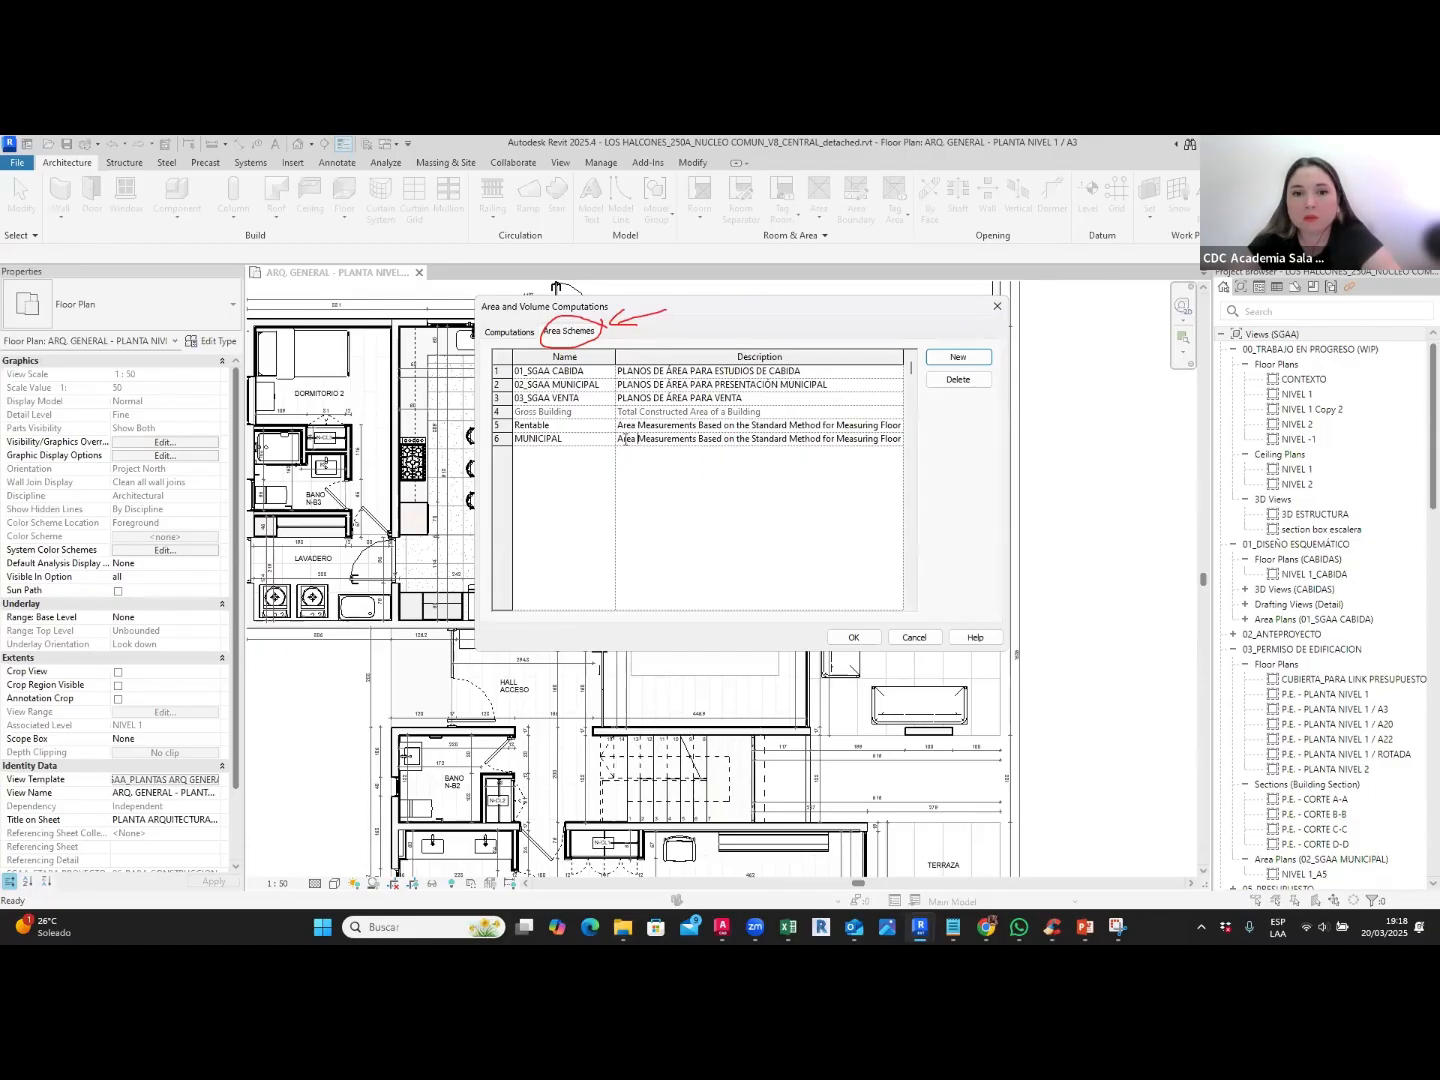
left_click_drag(621, 439, 914, 444)
type("A")
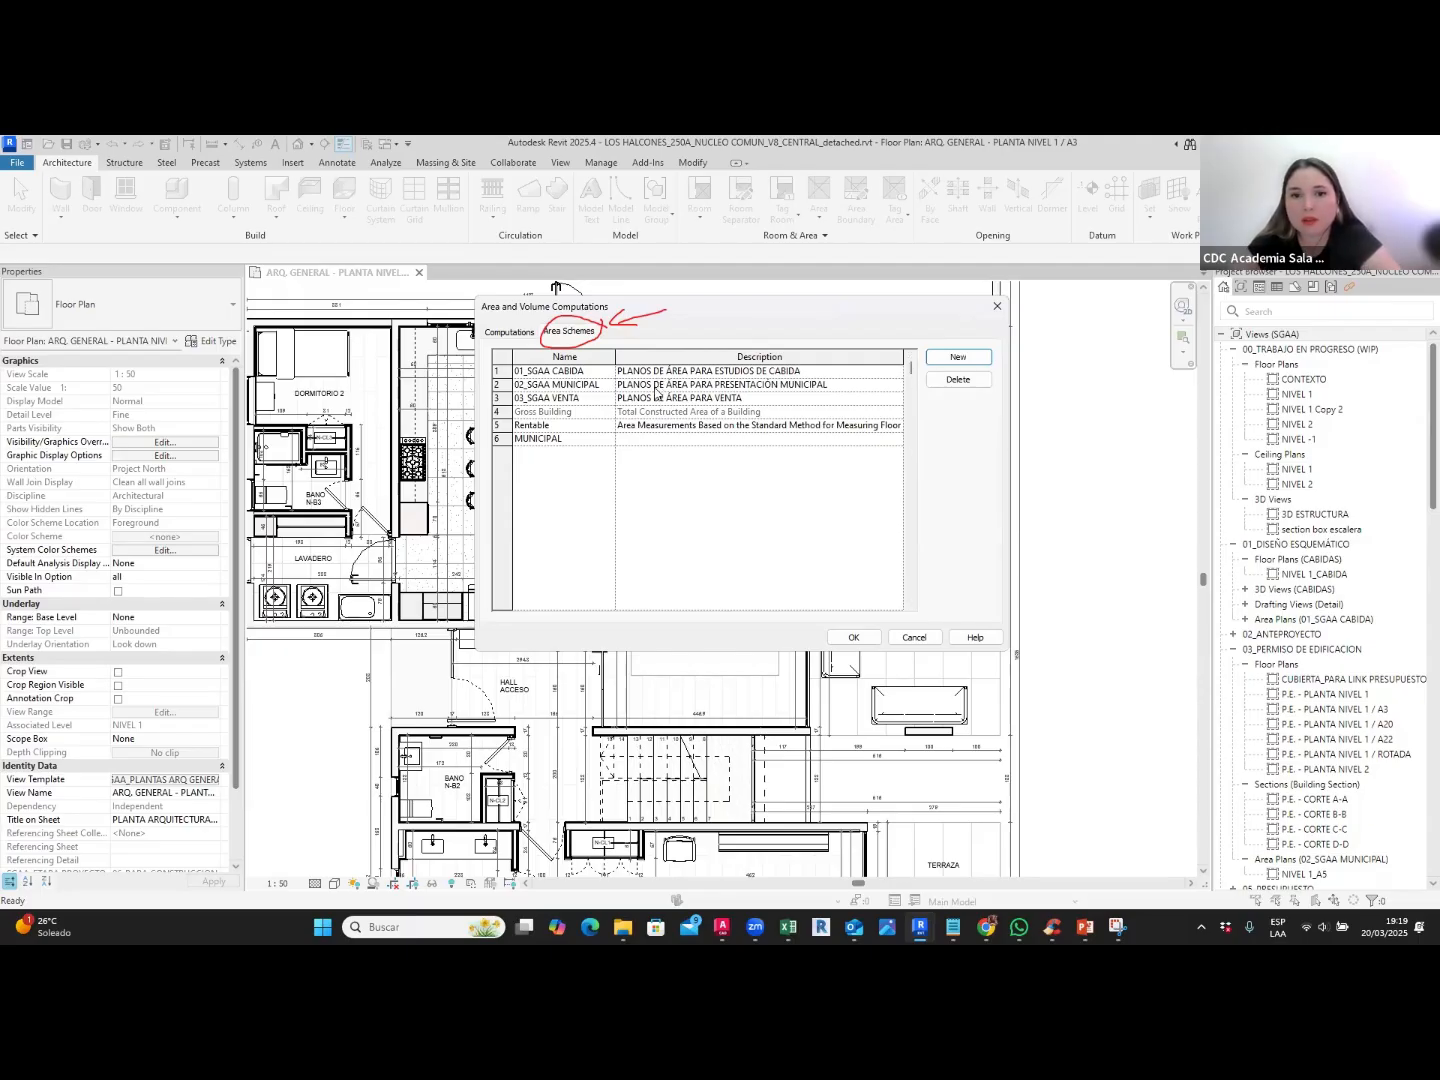
left_click(846, 384)
key("ctrl+c")
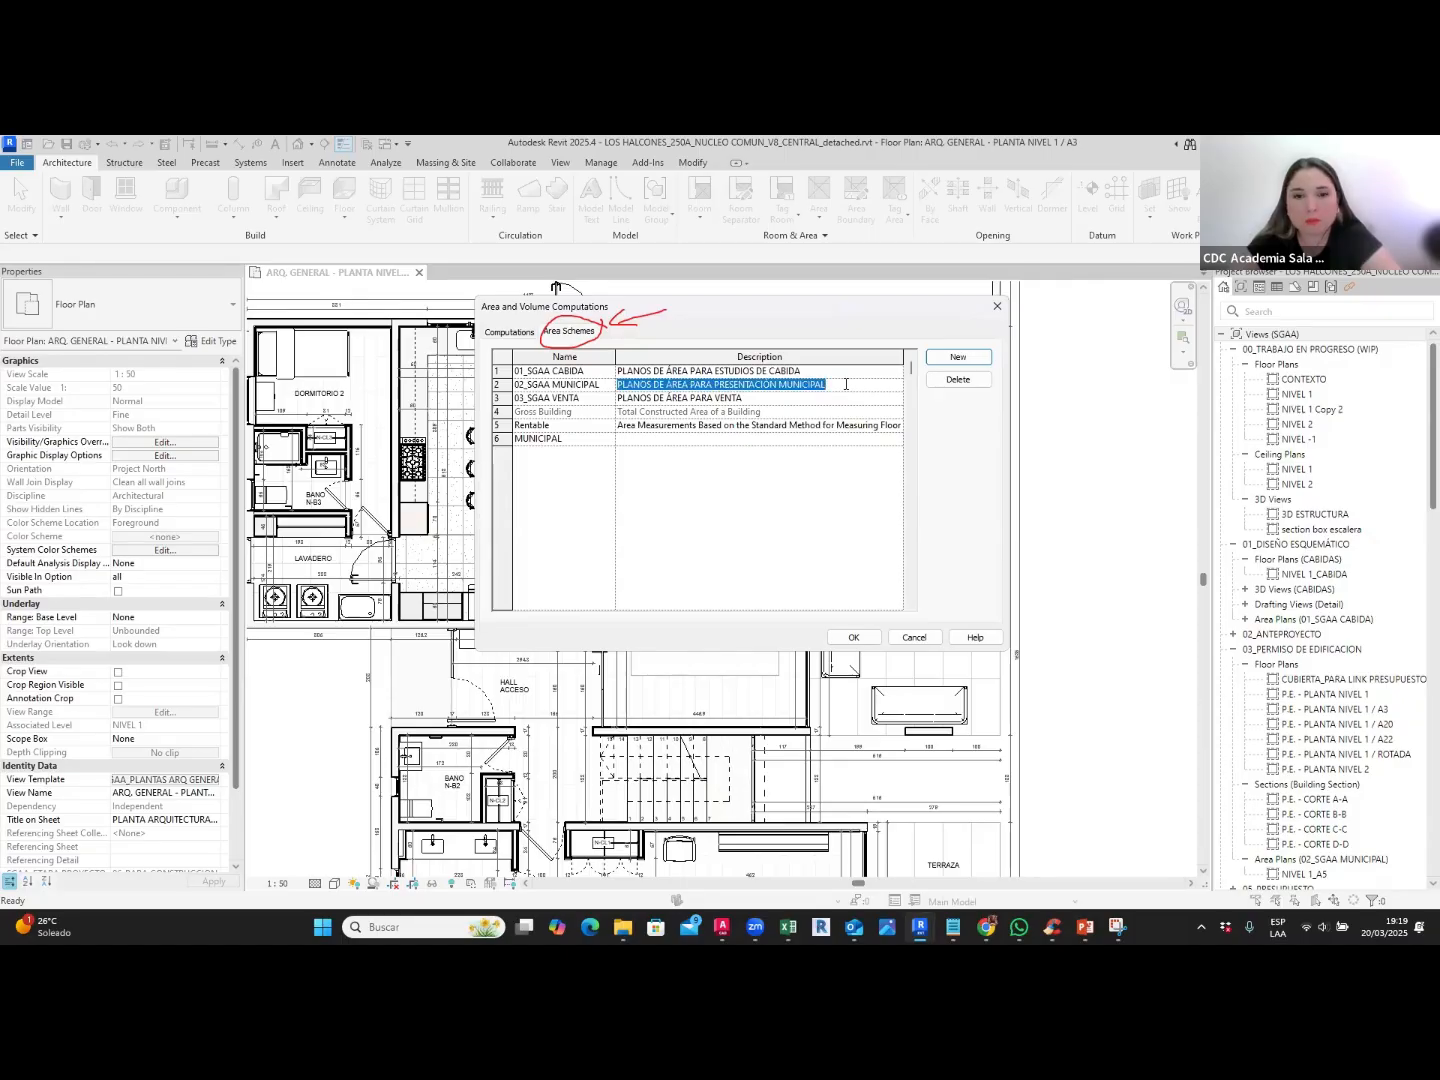
left_click(800, 438)
key("ctrl+v")
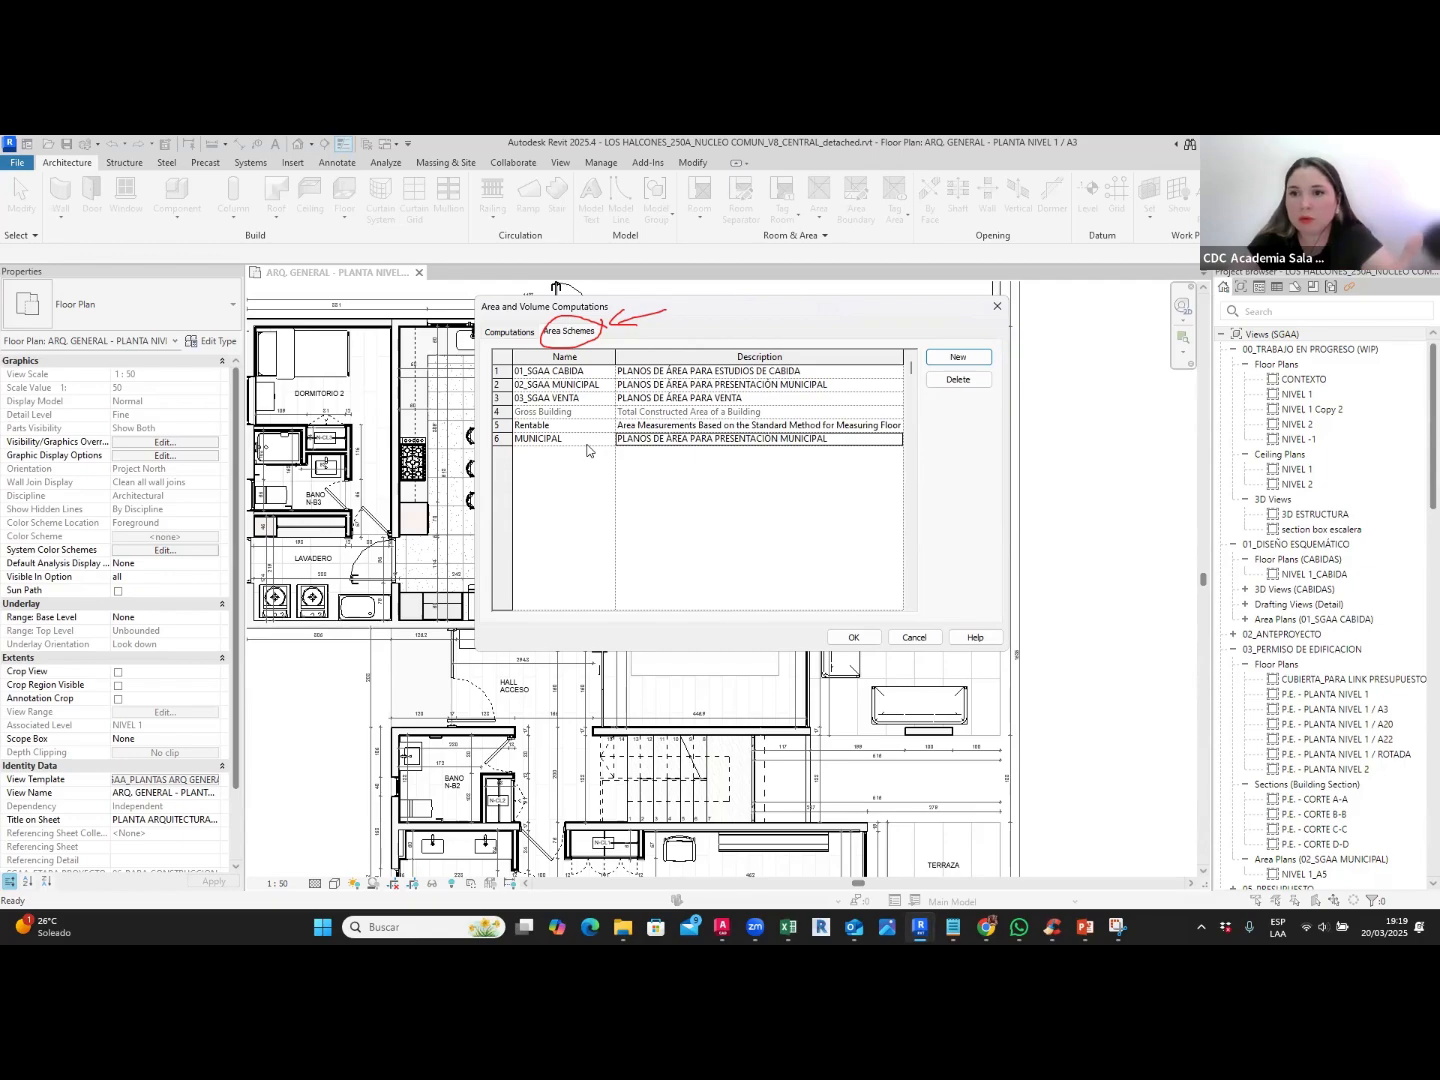
left_click(853, 638)
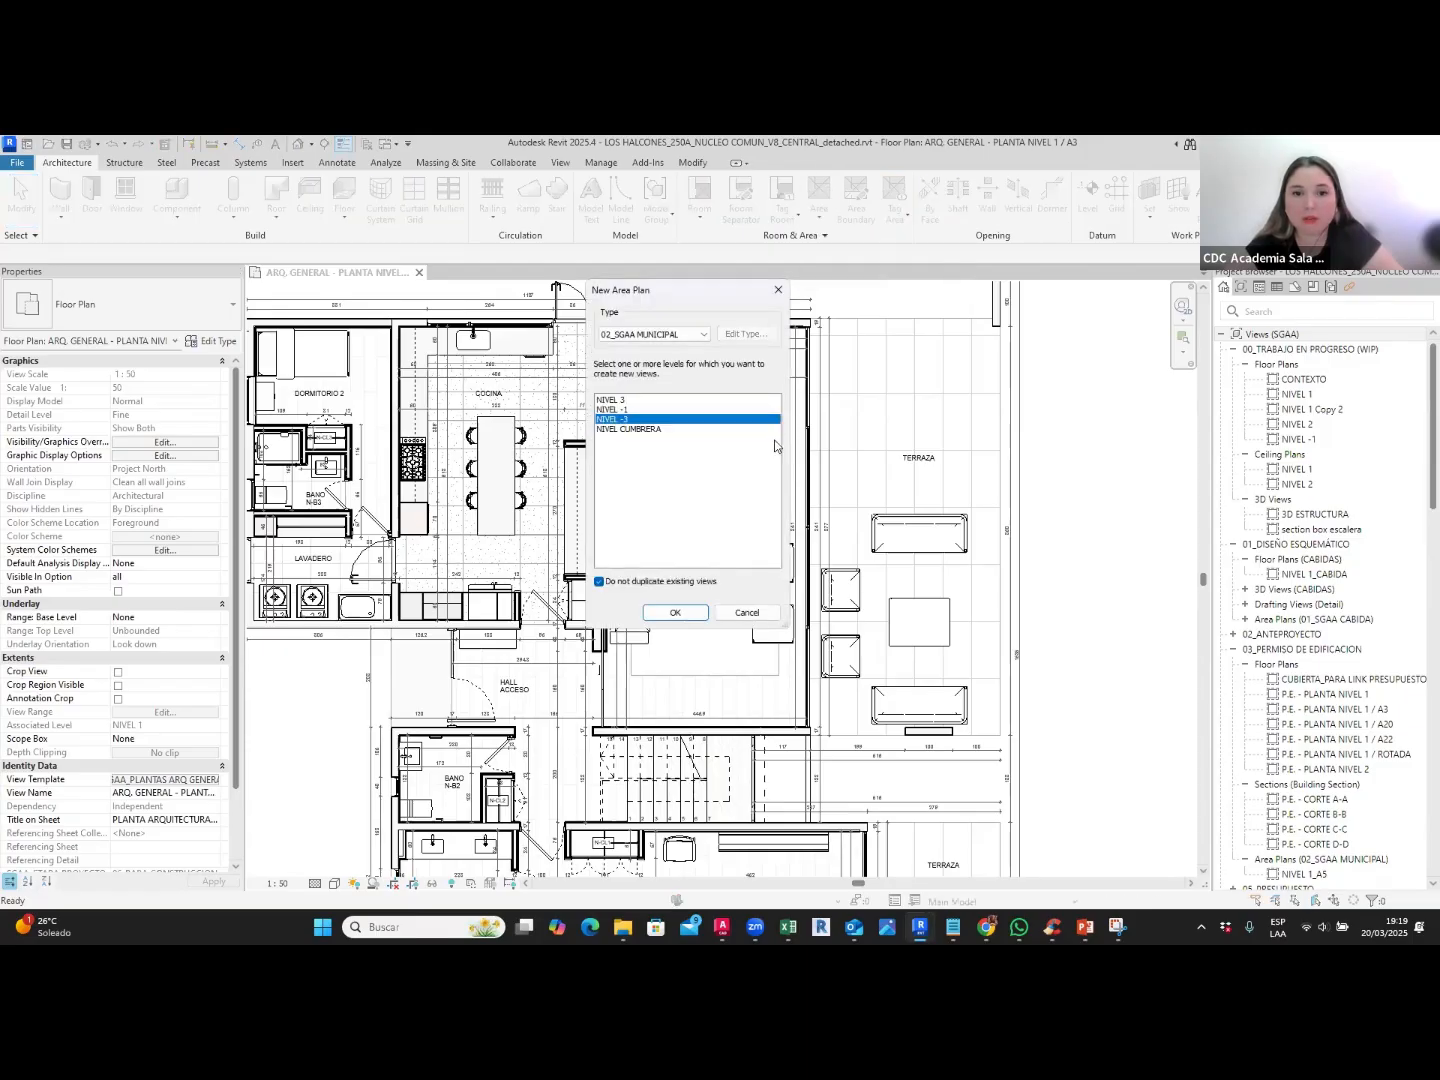
Step: Compare the levels available for new area plans of the MUNICIPAL and 02_SGAA MUNICIPAL types
left_click(662, 339)
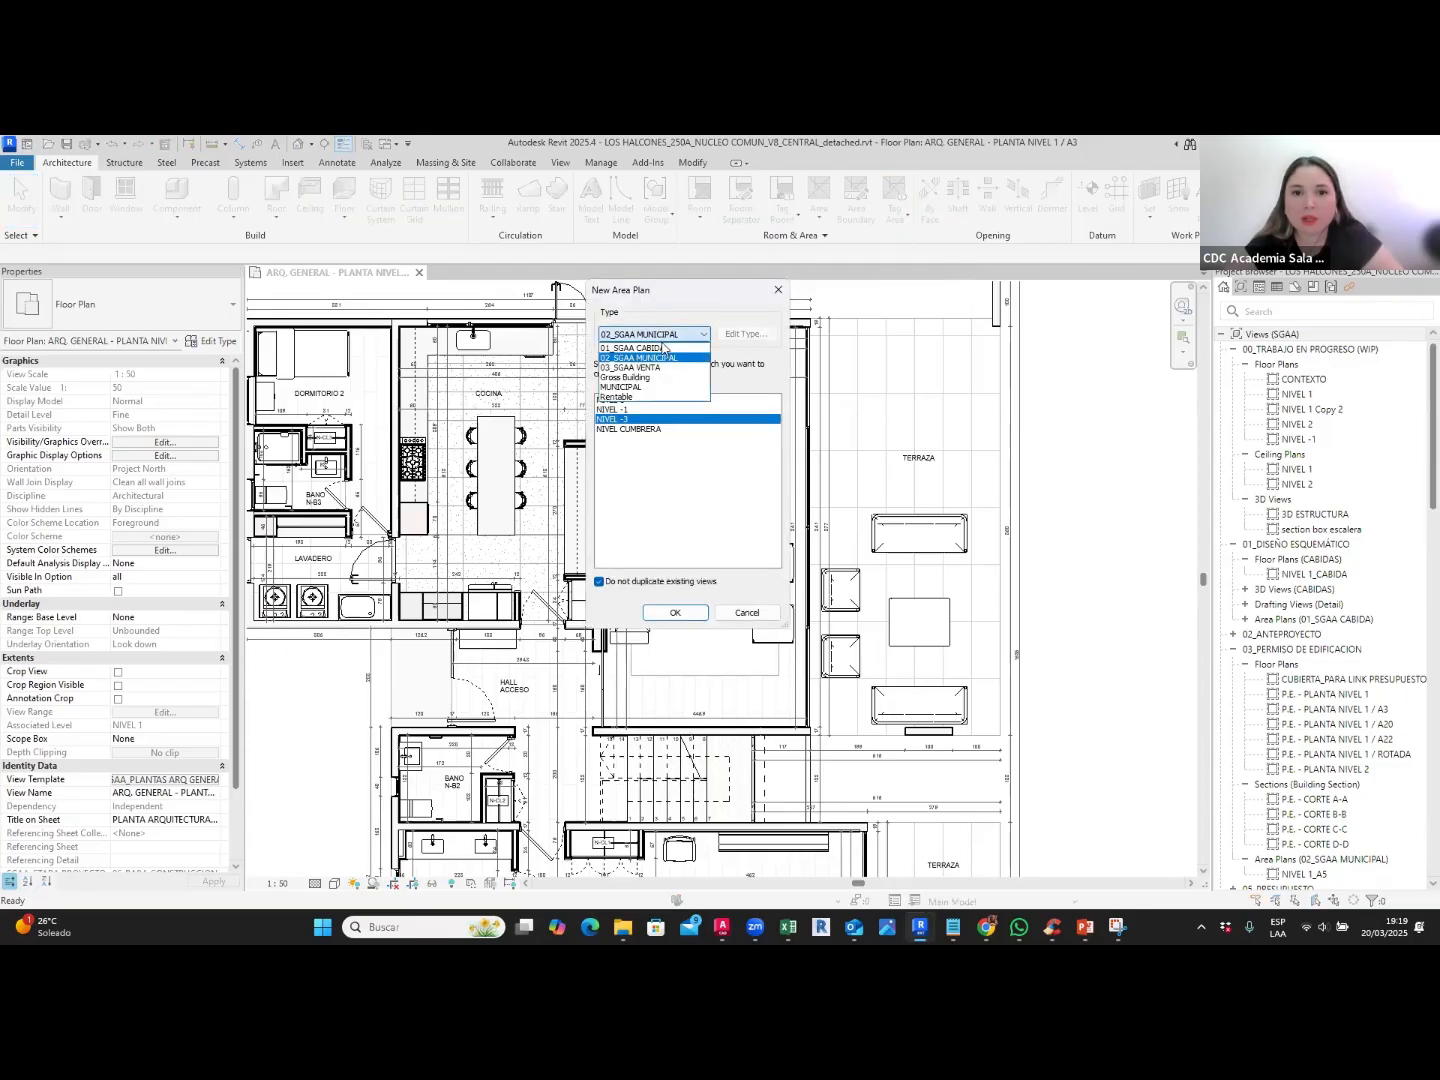
left_click(643, 389)
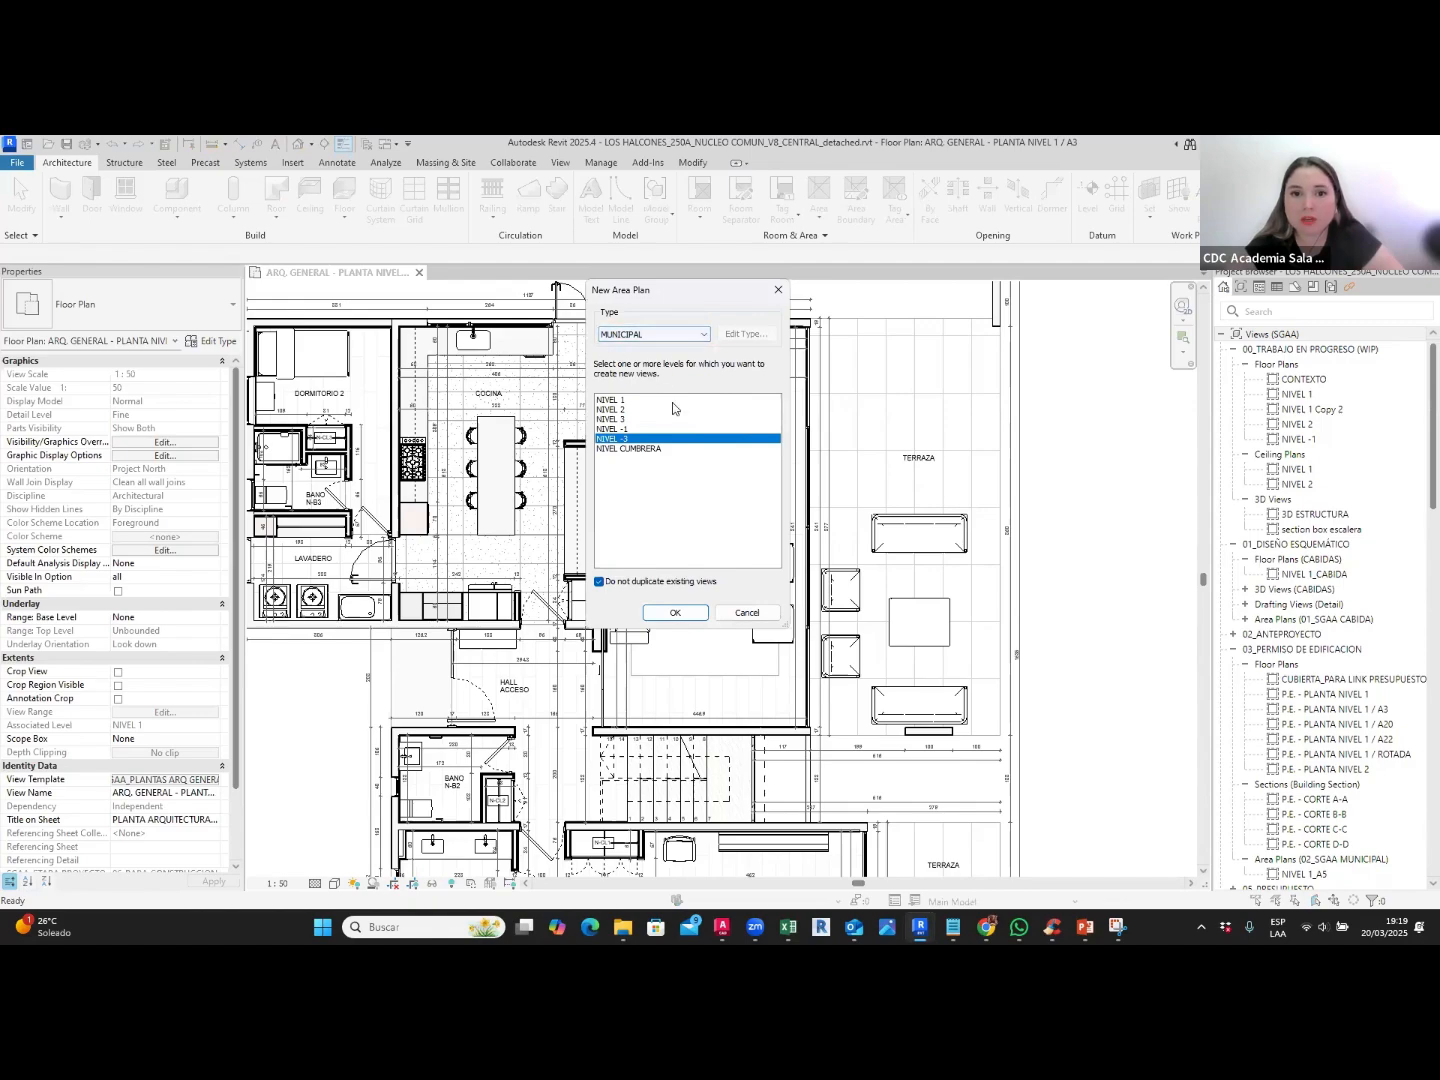
left_click(660, 338)
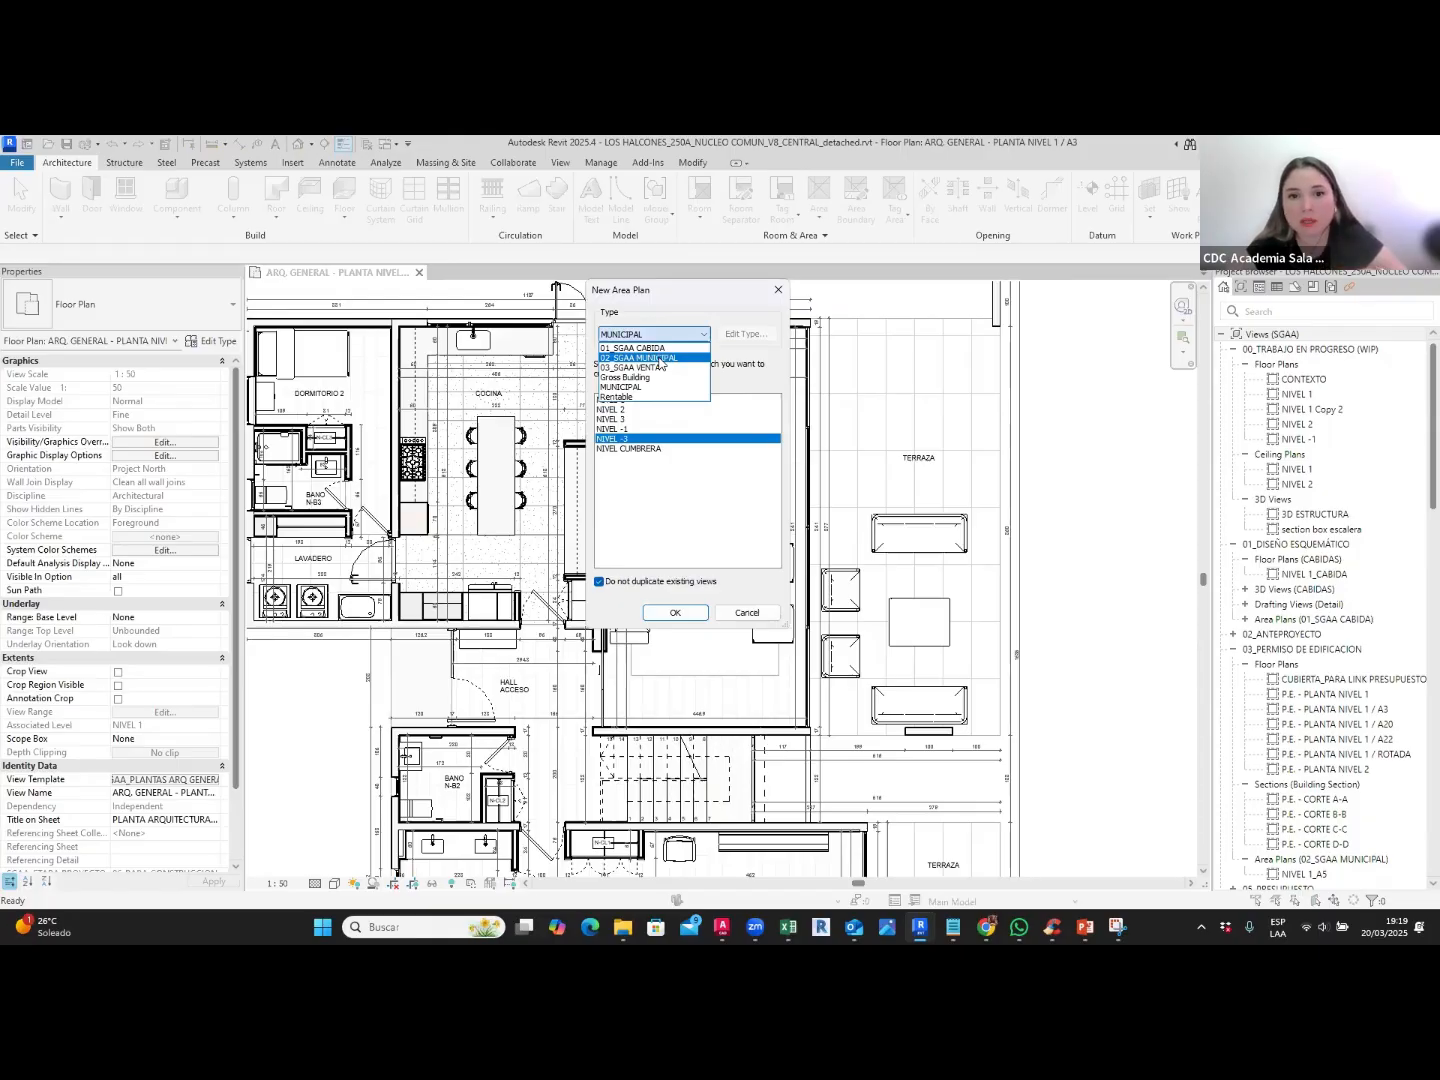
left_click(660, 360)
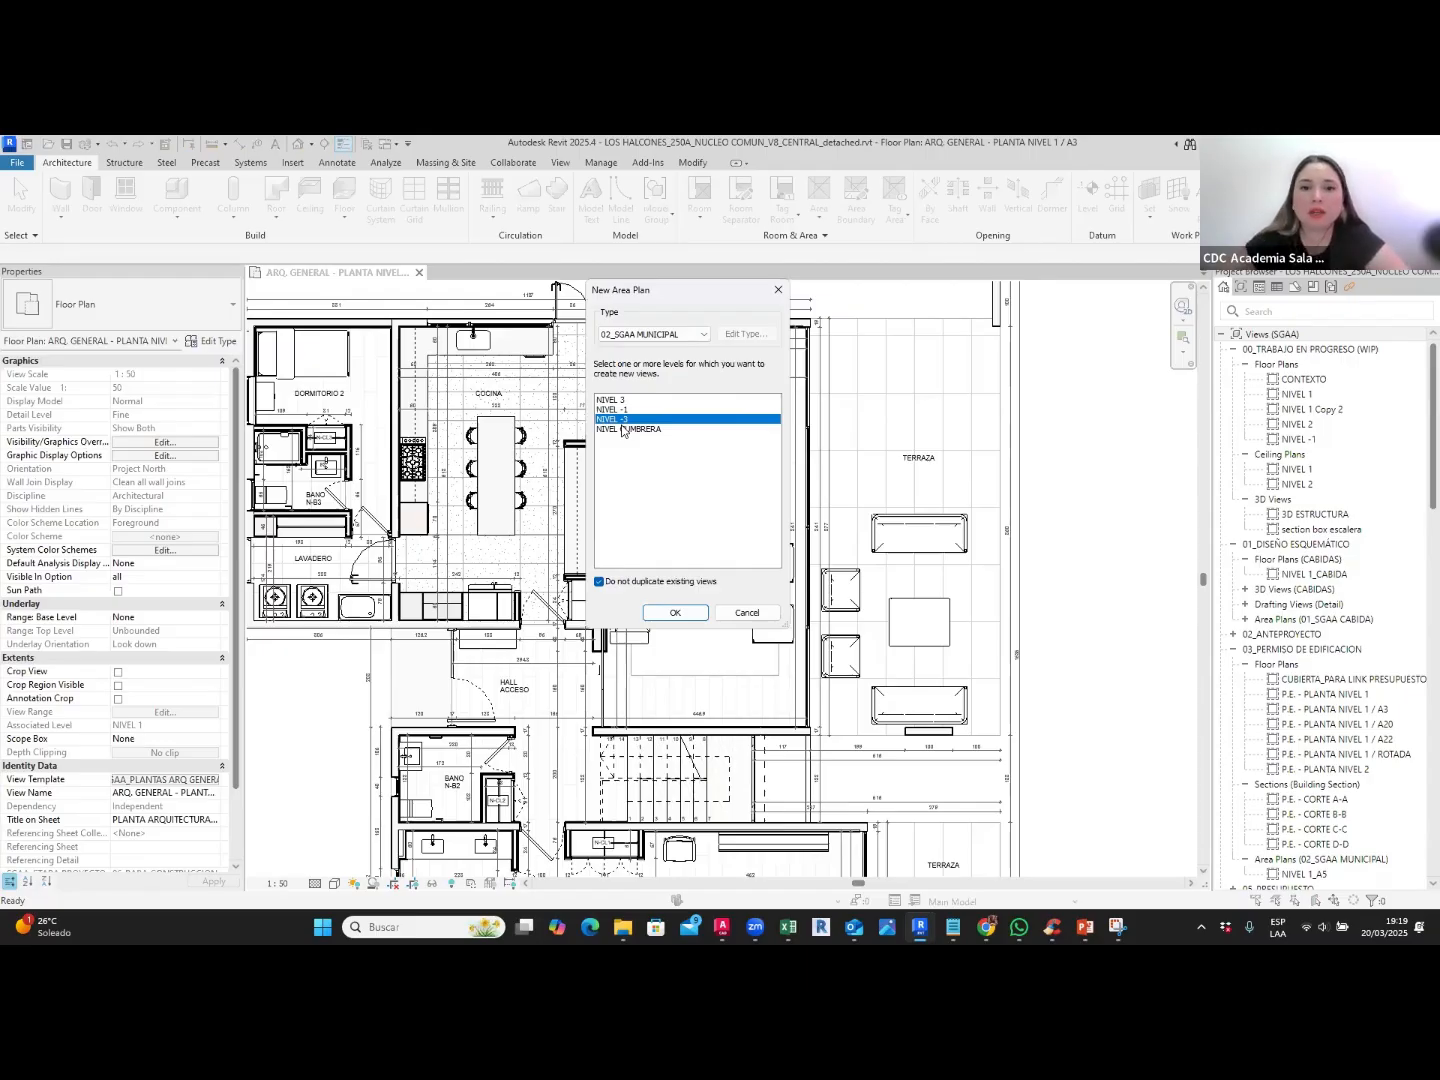
Step: Create a MUNICIPAL area plan for NIVEL 1 without automatic area boundary lines on the external walls
left_click(667, 336)
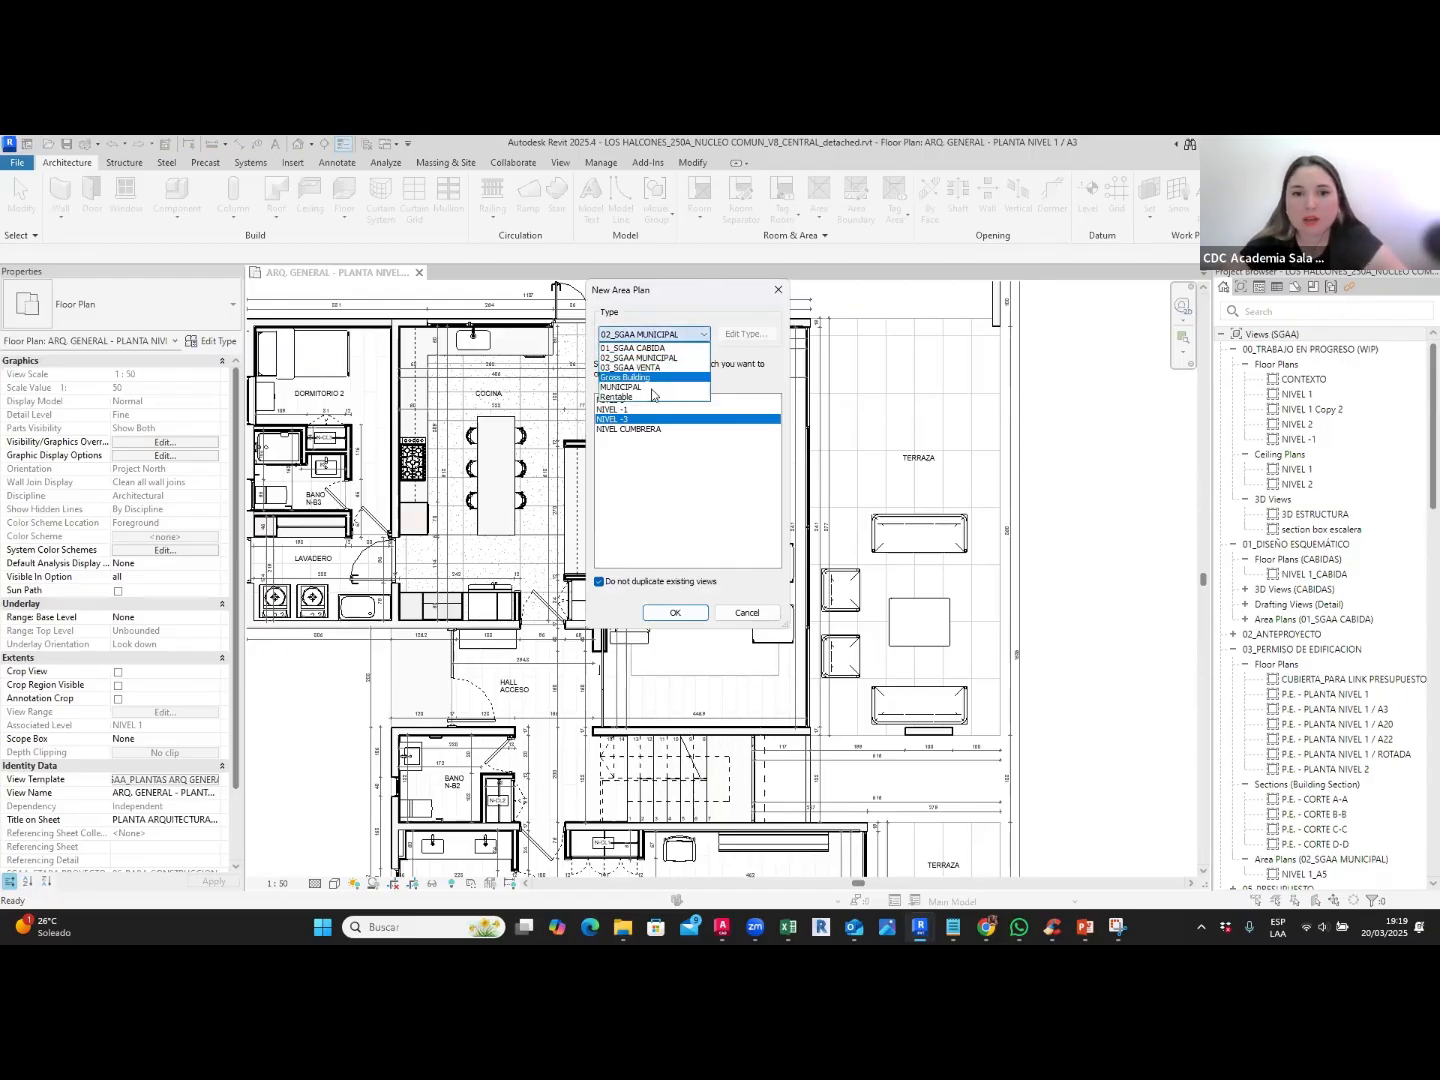
left_click(650, 396)
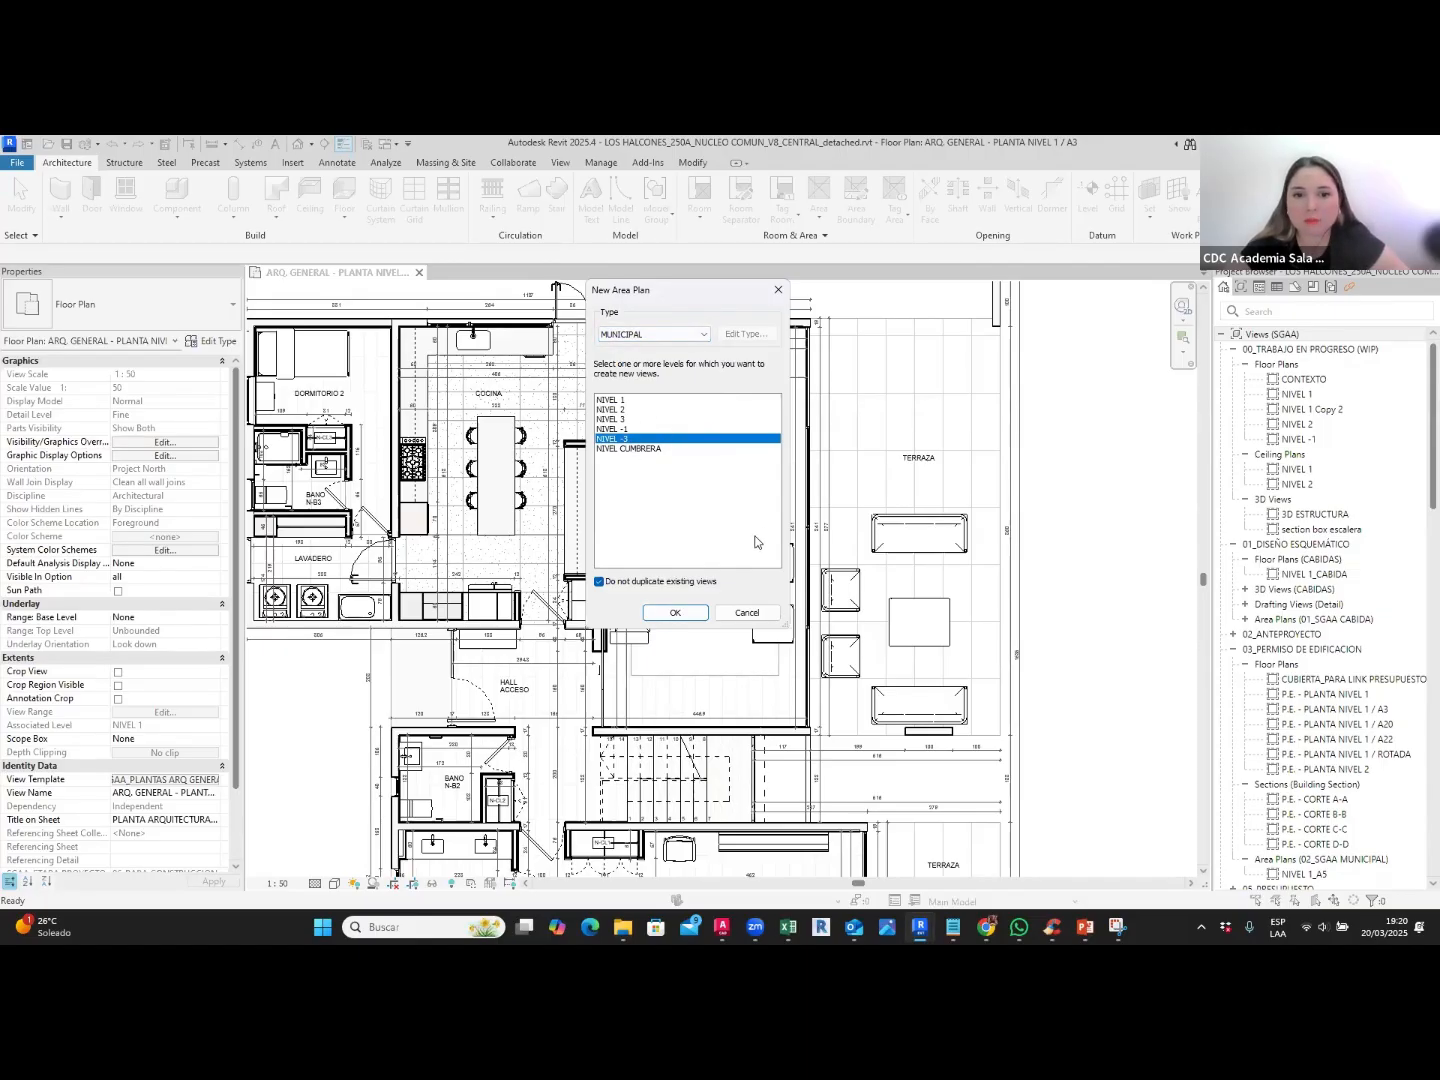
left_click(640, 400)
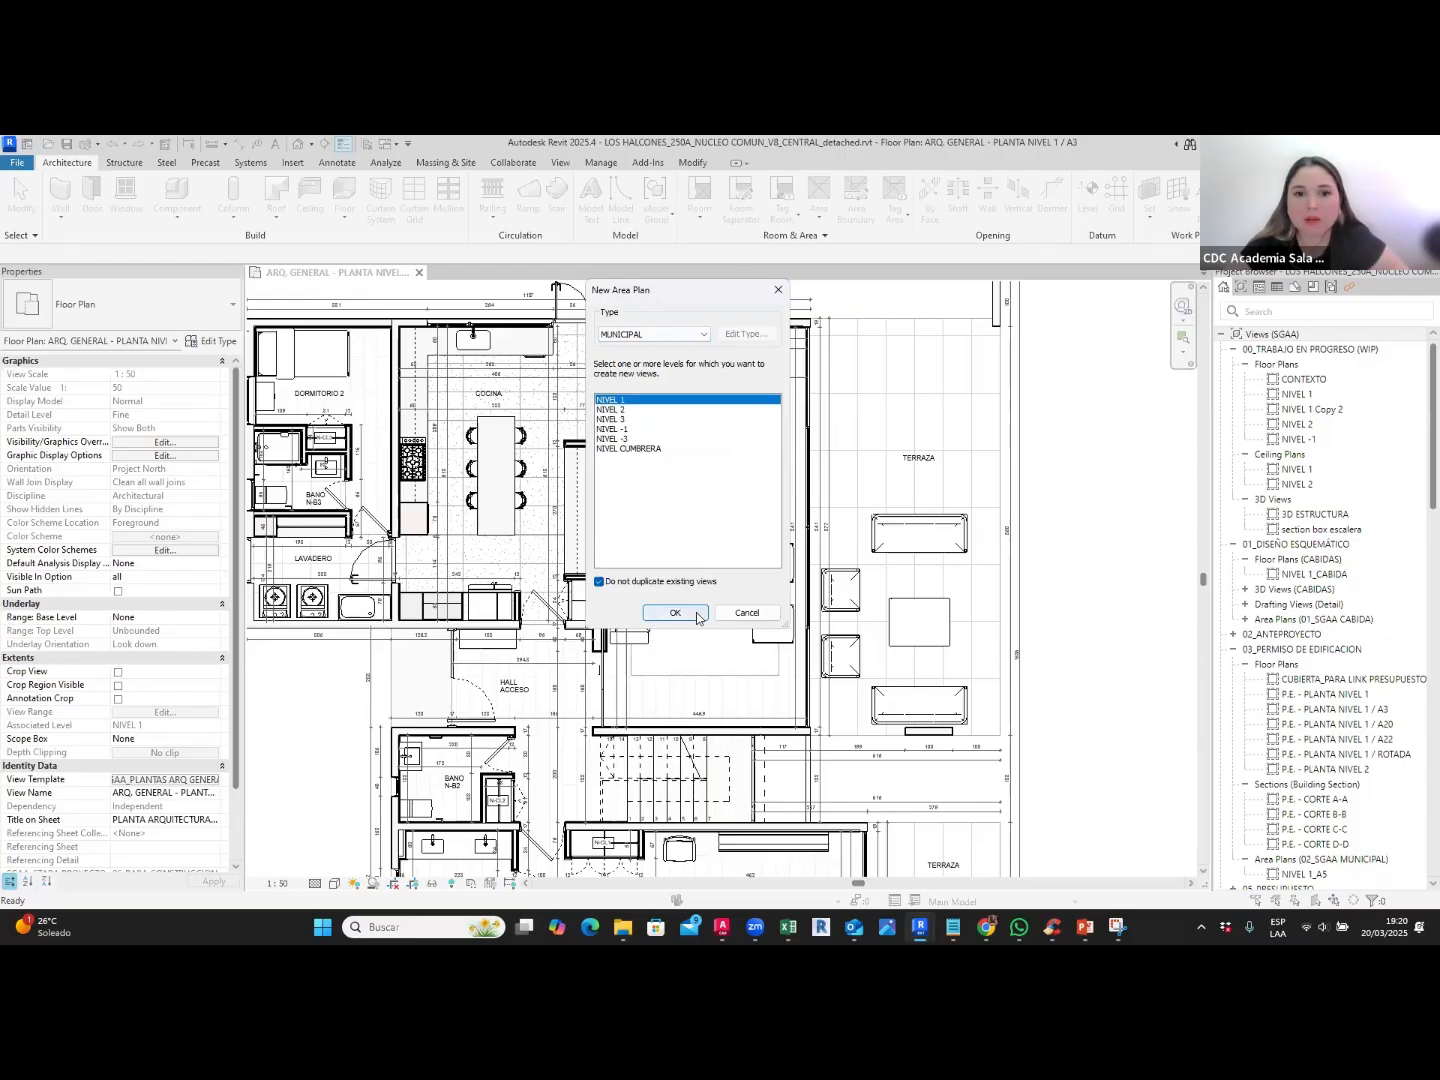
left_click(697, 614)
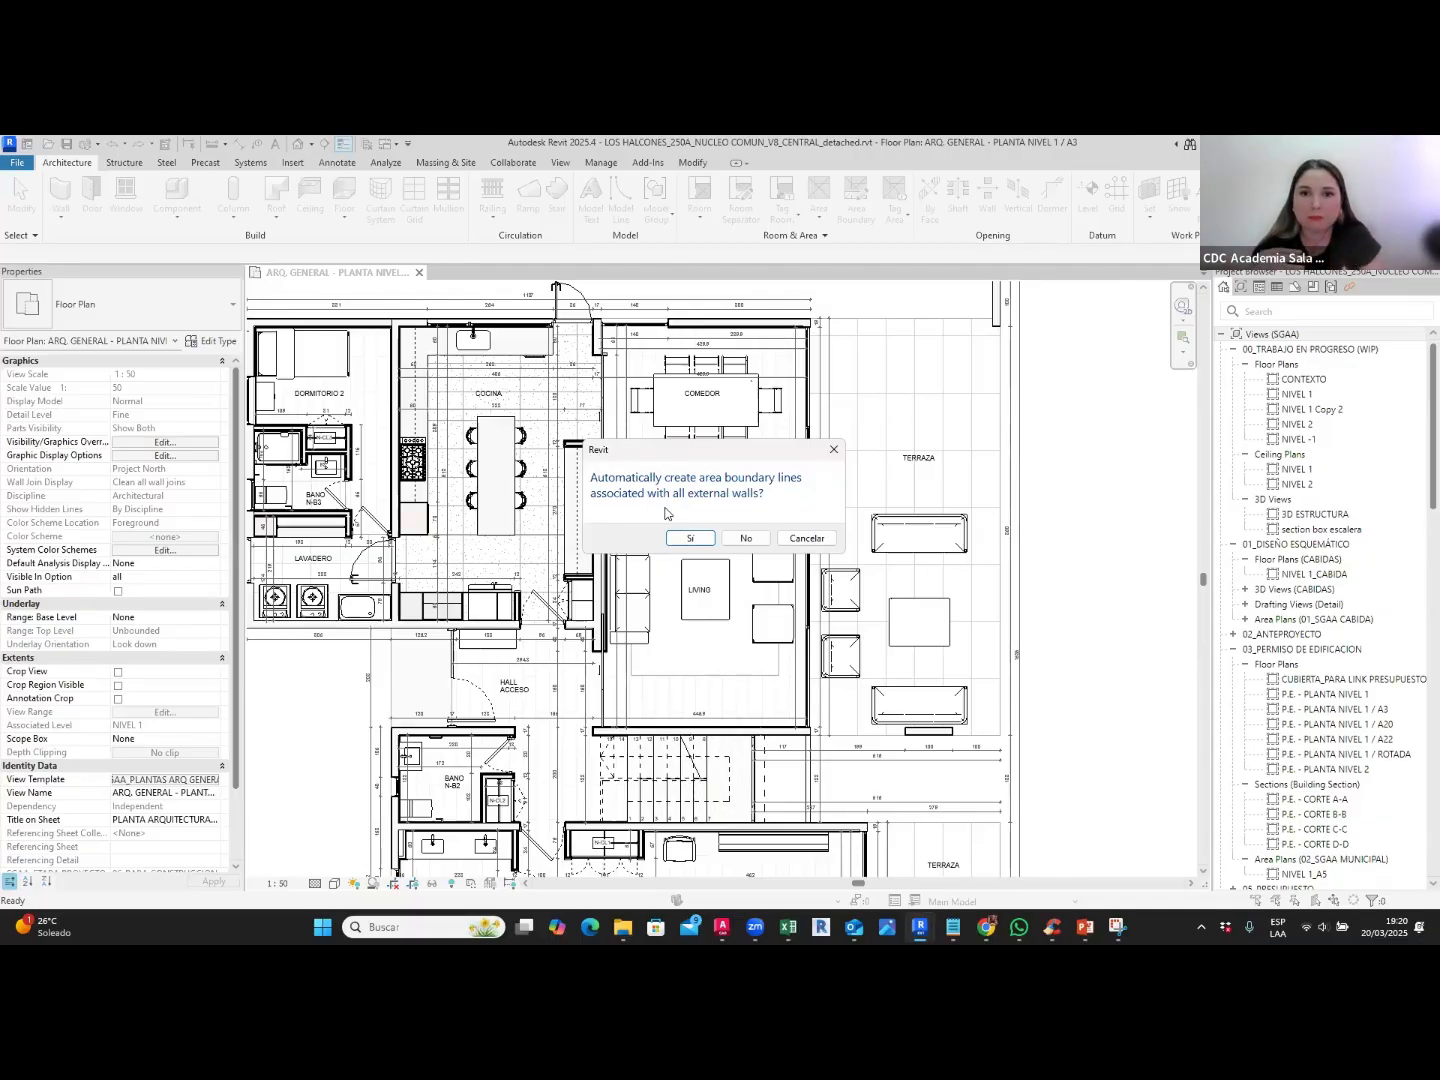
left_click(757, 539)
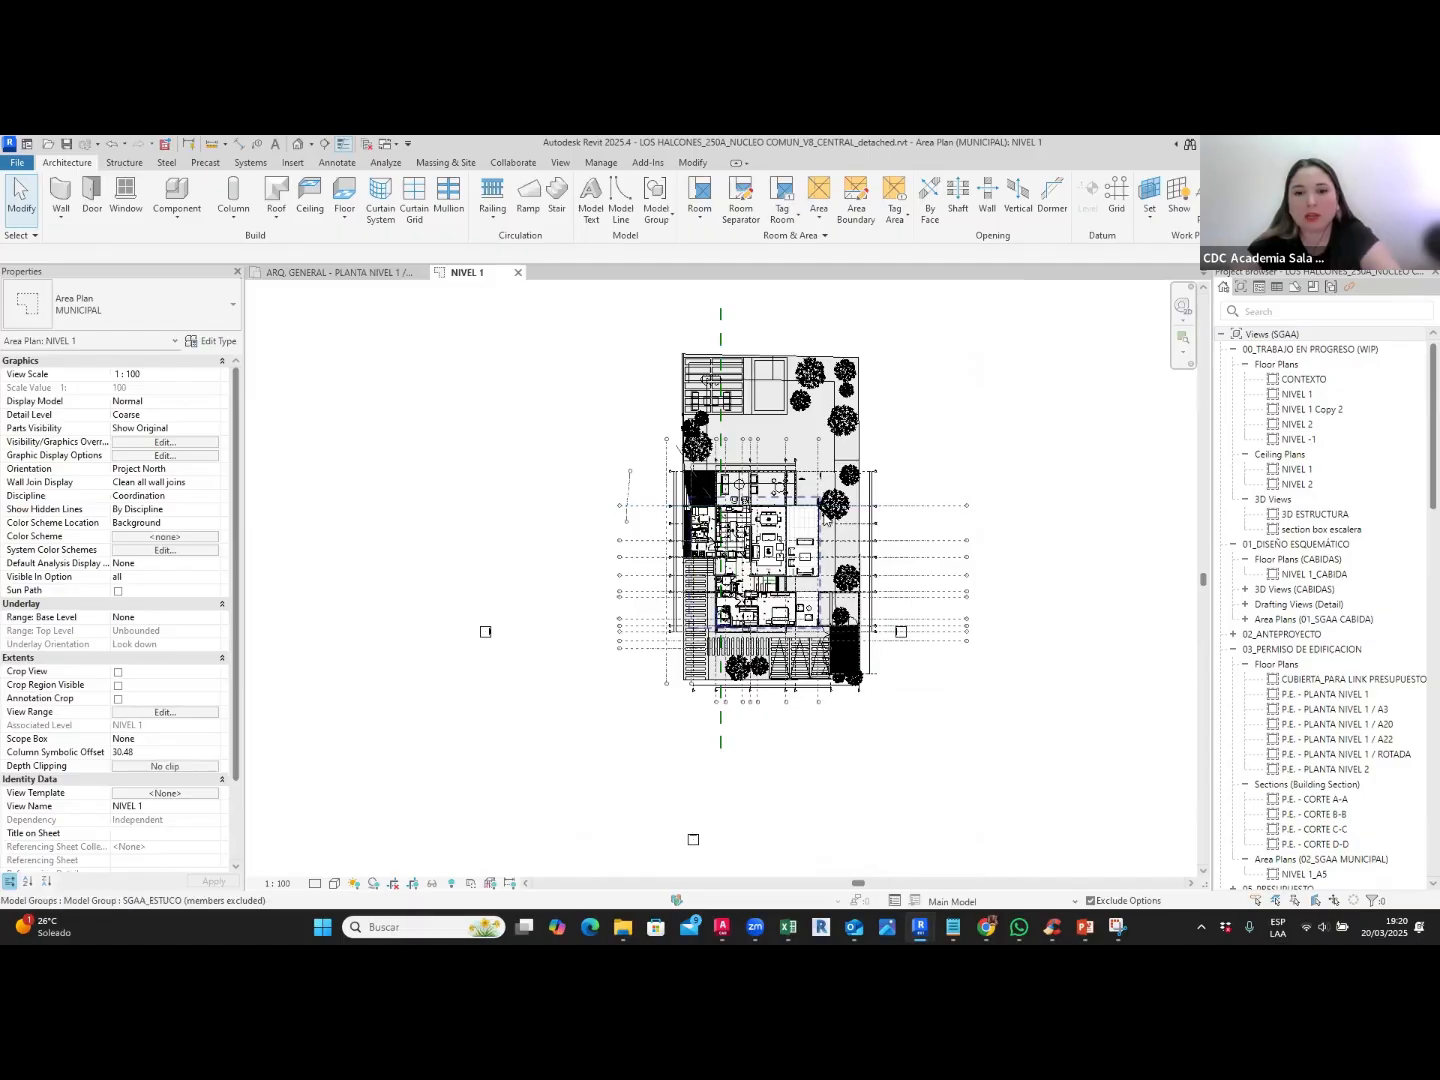
Step: Hide all imported categories in the NIVEL 1 area plan except Imports in Families
key("v")
key("g")
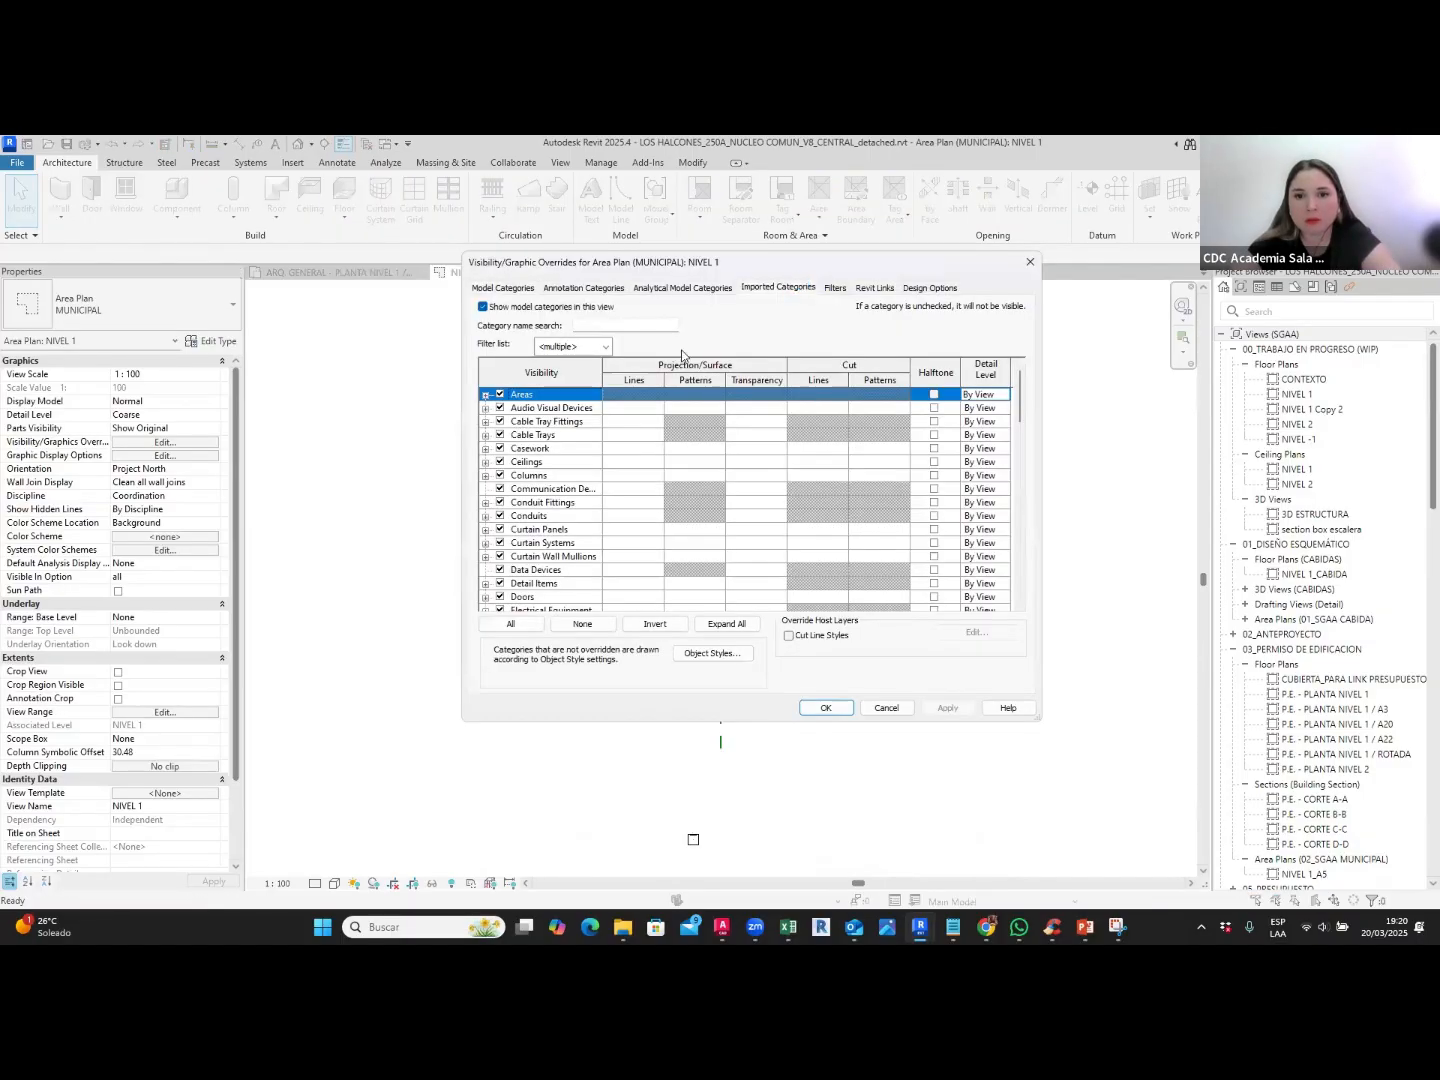
left_click(511, 587)
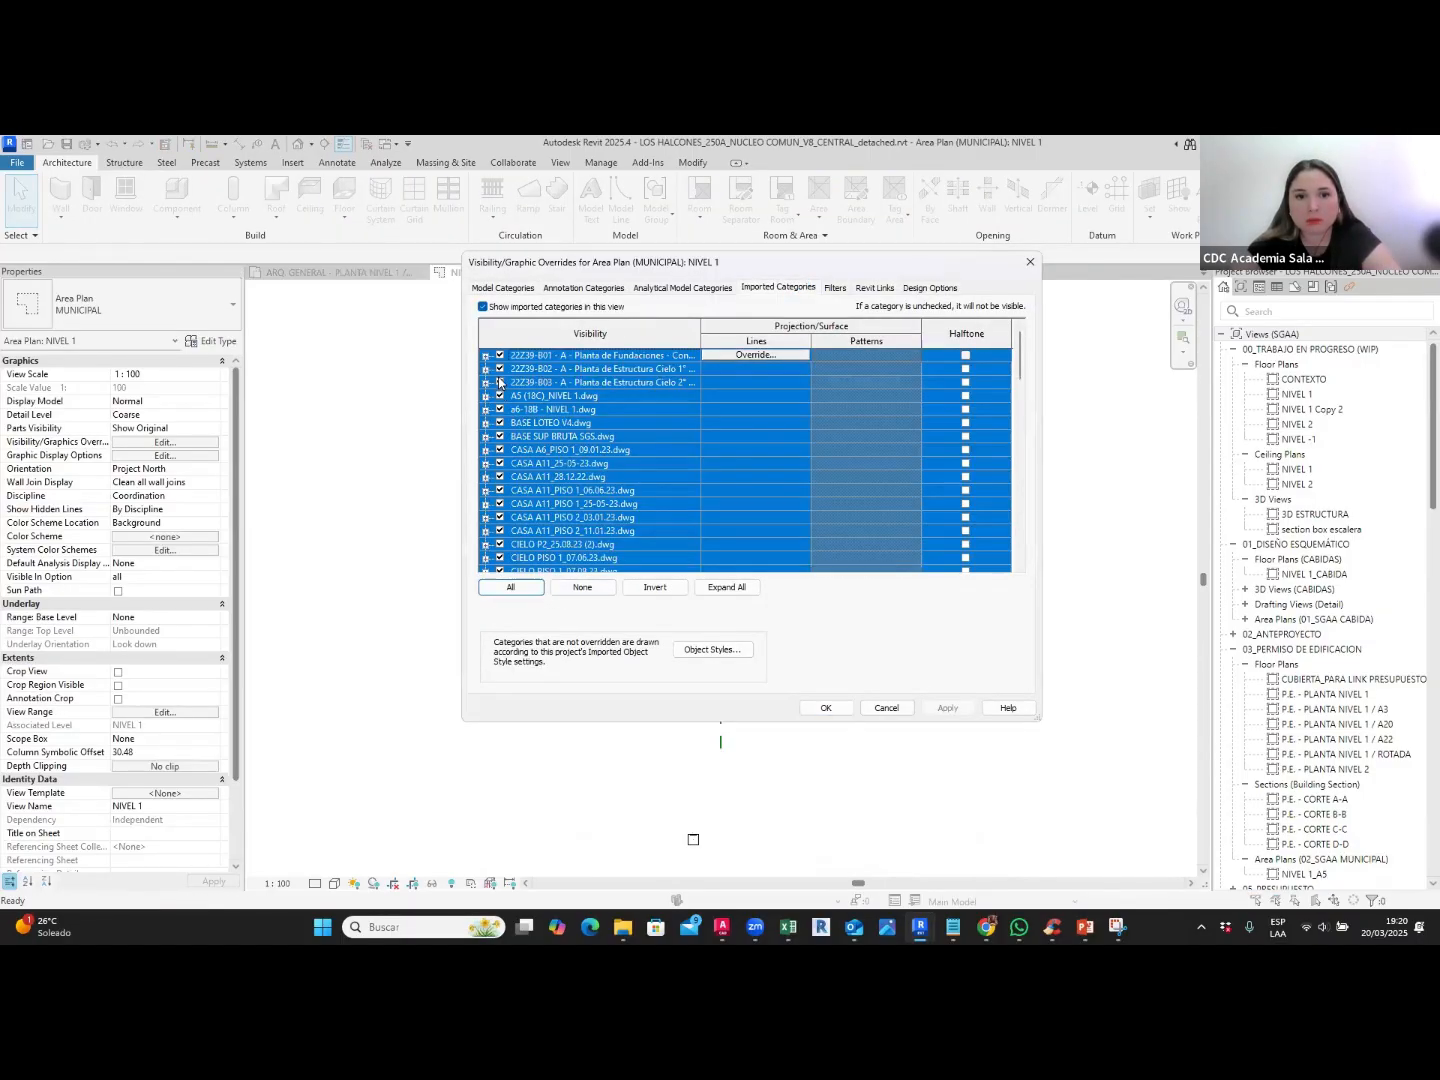
left_click(534, 409)
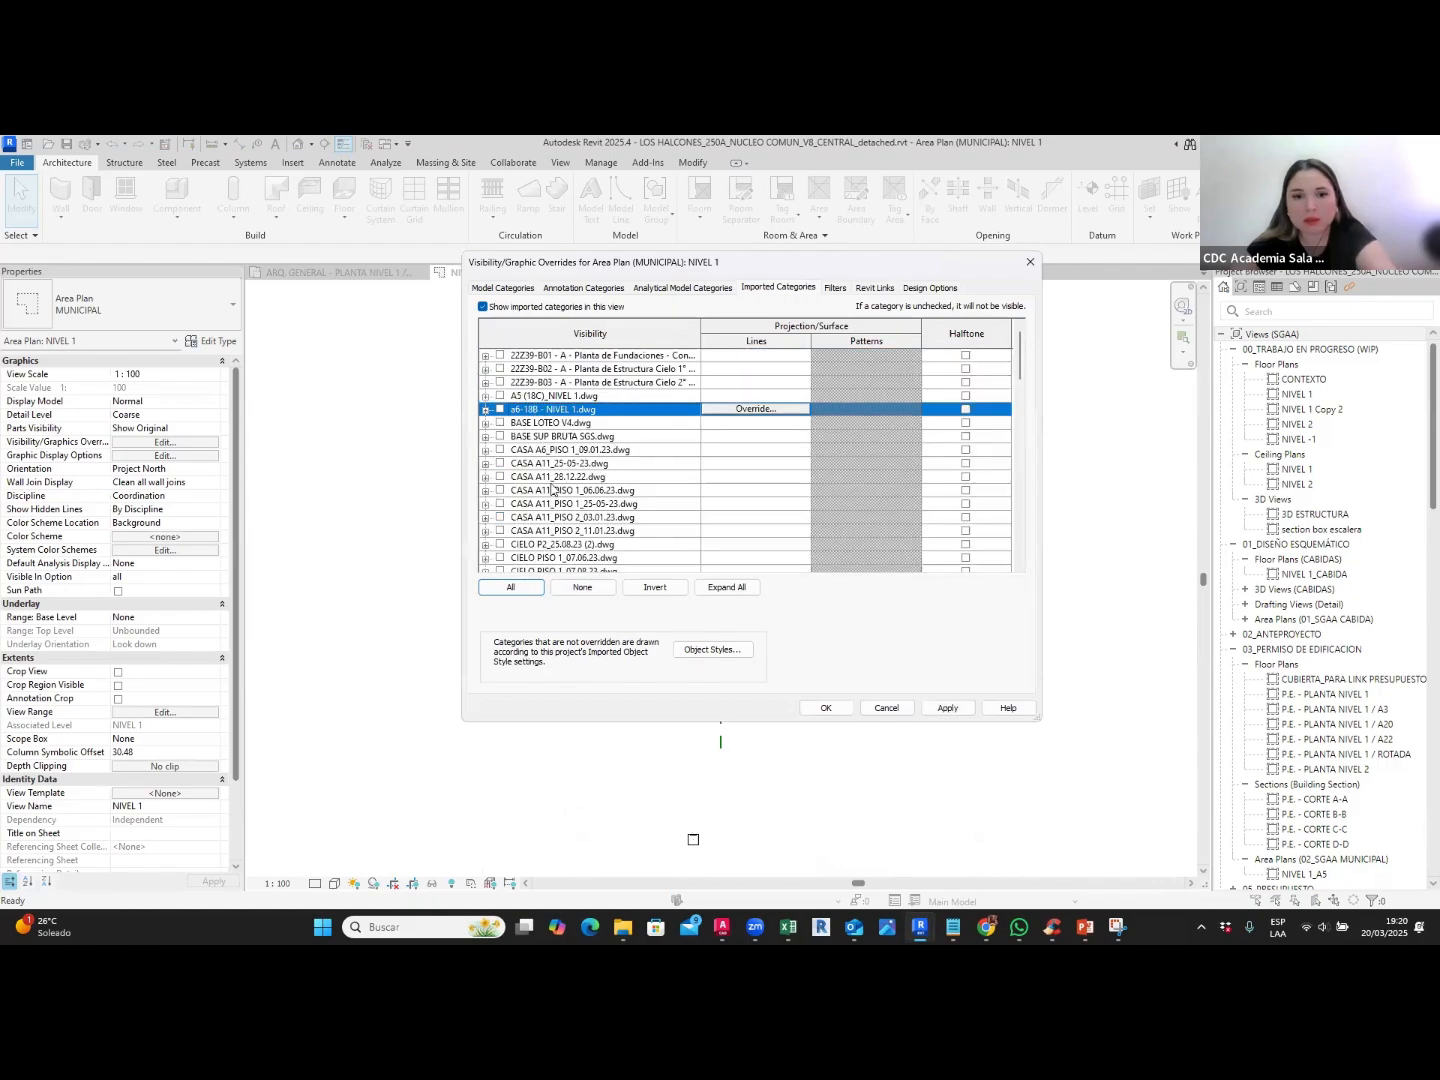
key("i")
left_click(500, 544)
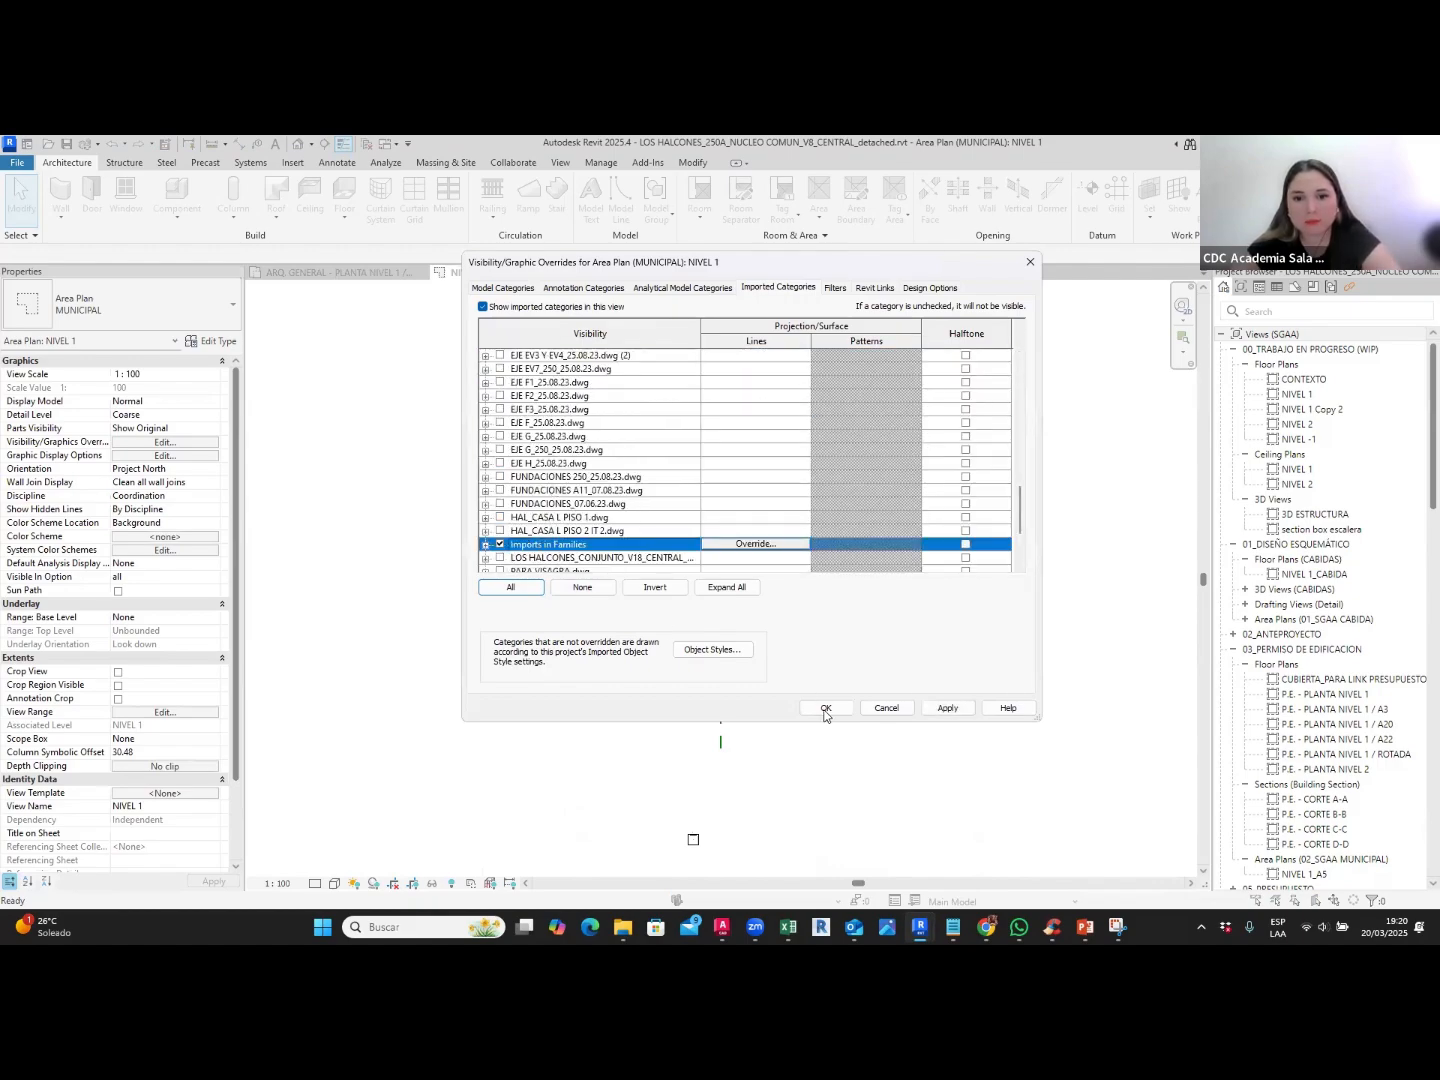
left_click(825, 708)
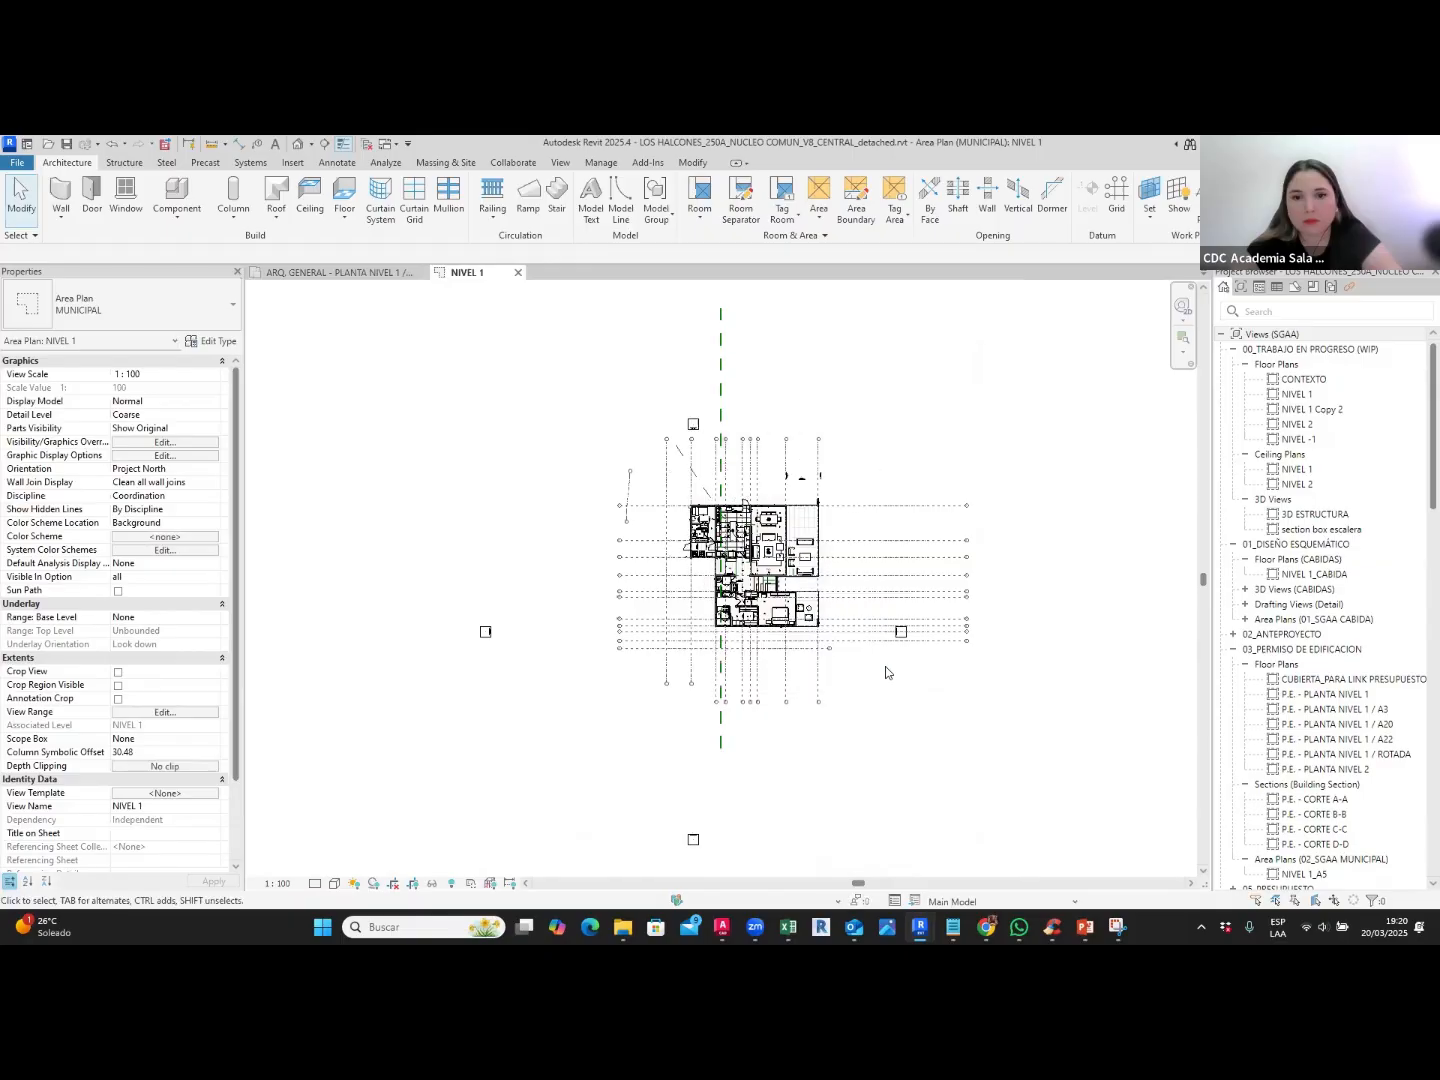
Step: Set the scale of the NIVEL 1 area plan to 1:50
scroll(695, 648, "up", 10)
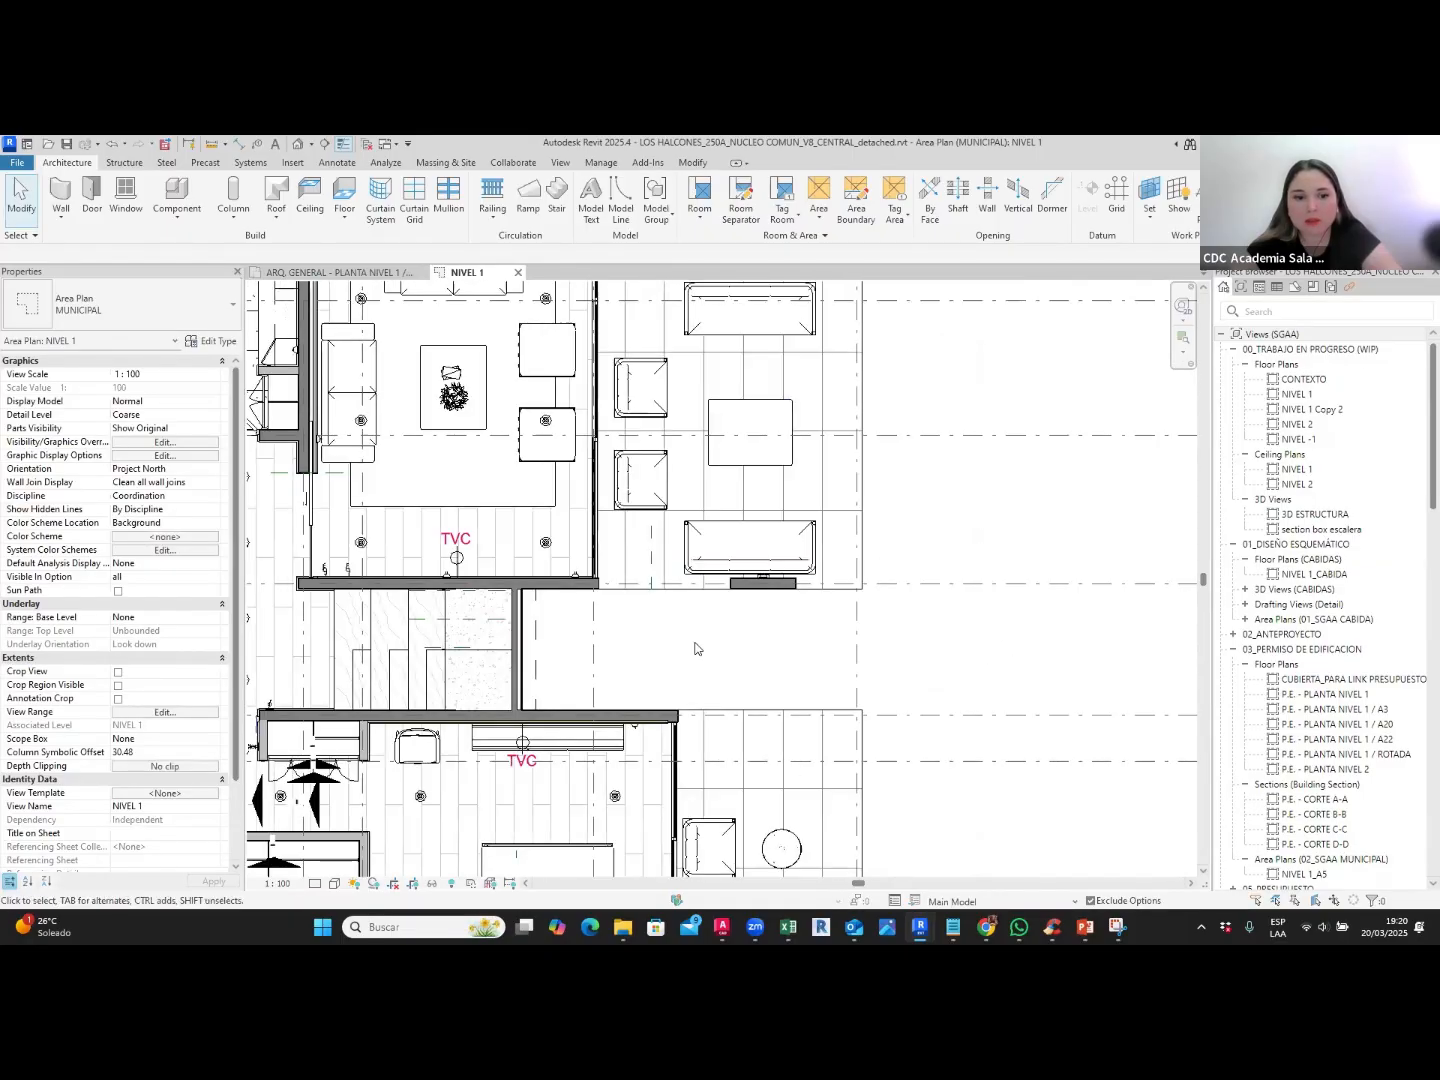
scroll(695, 648, "down", 3)
left_click(279, 883)
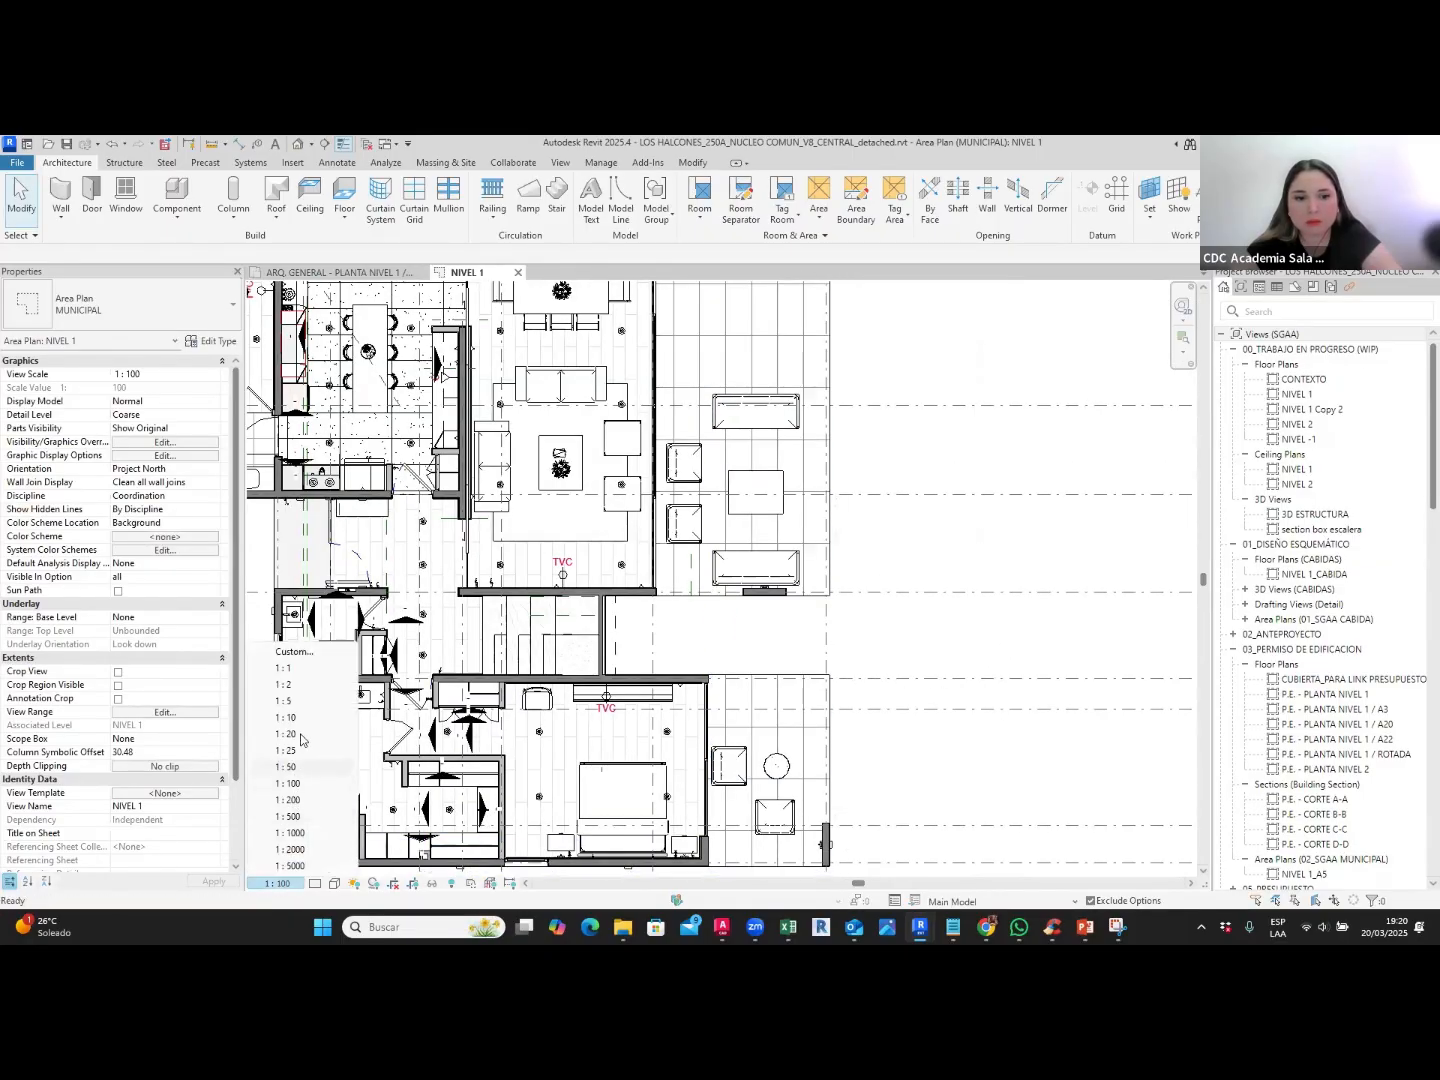
left_click(298, 767)
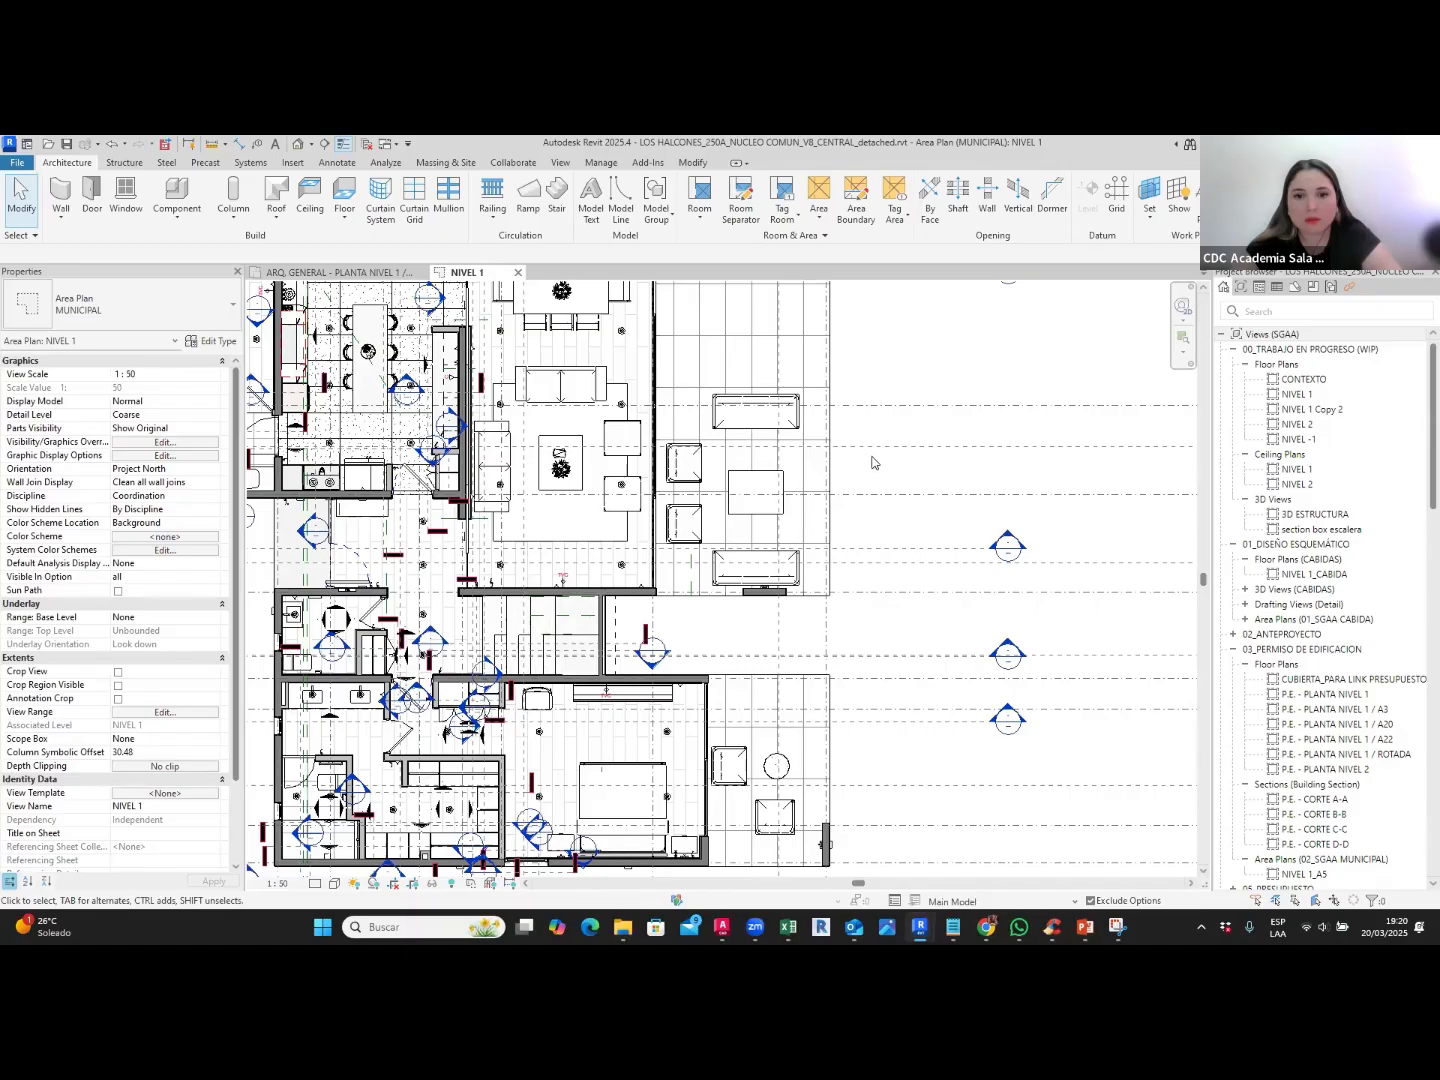
Step: Hide the Sections and Elevations annotation categories in the NIVEL 1 area plan
middle_click_drag(908, 511, 958, 623)
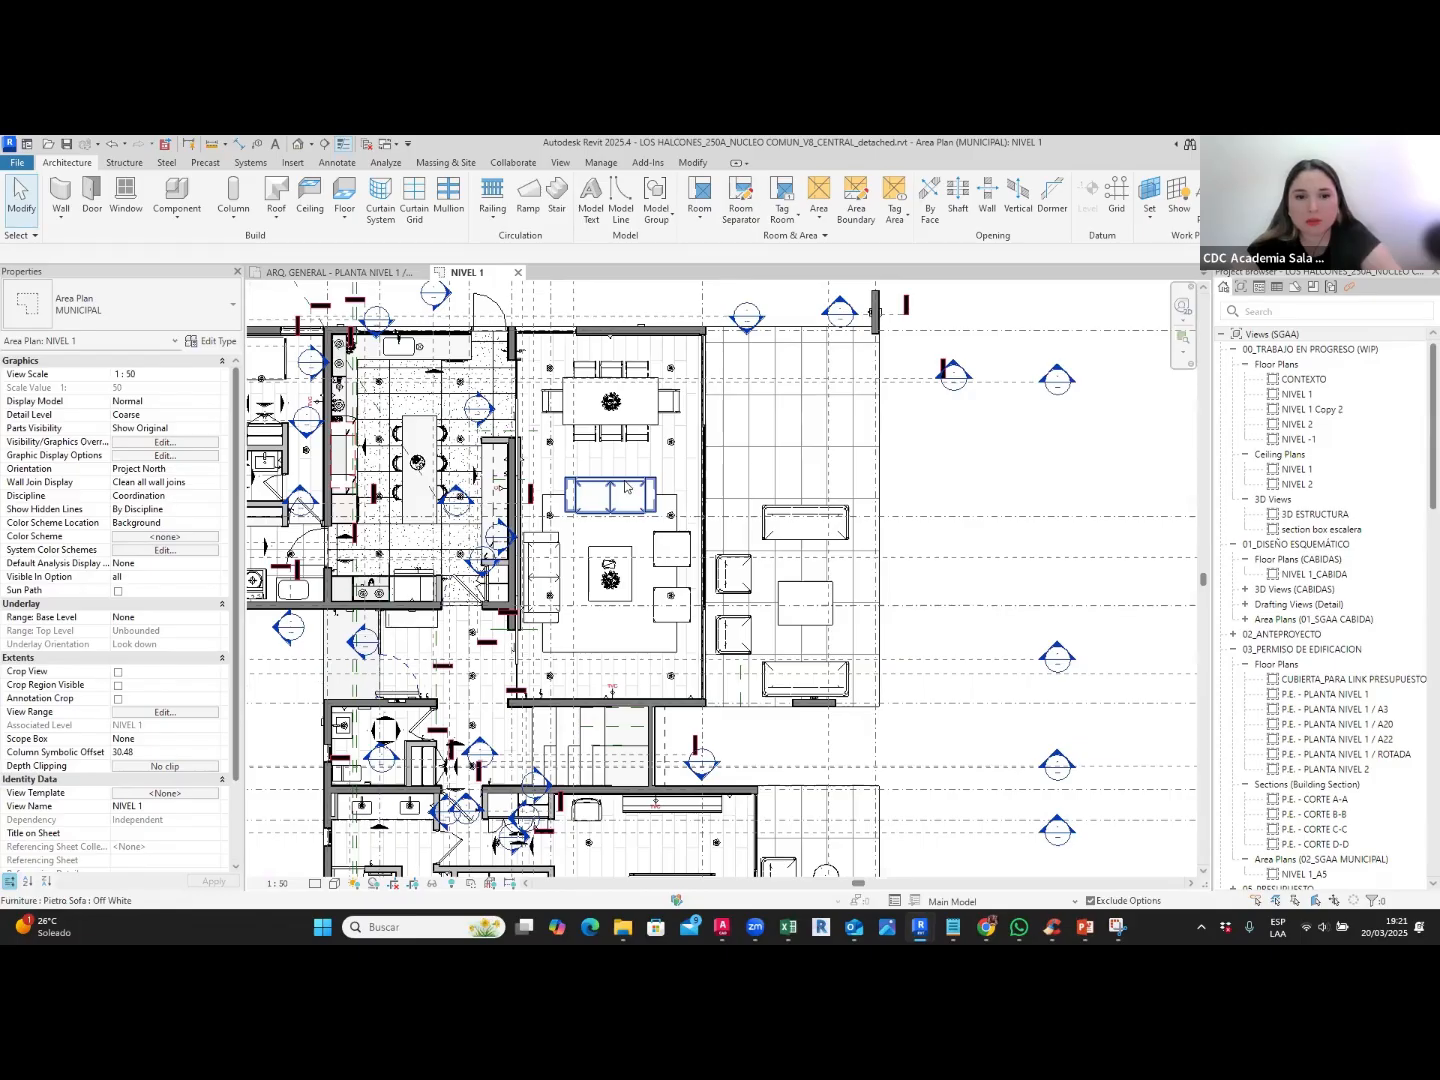
key("v")
key("v")
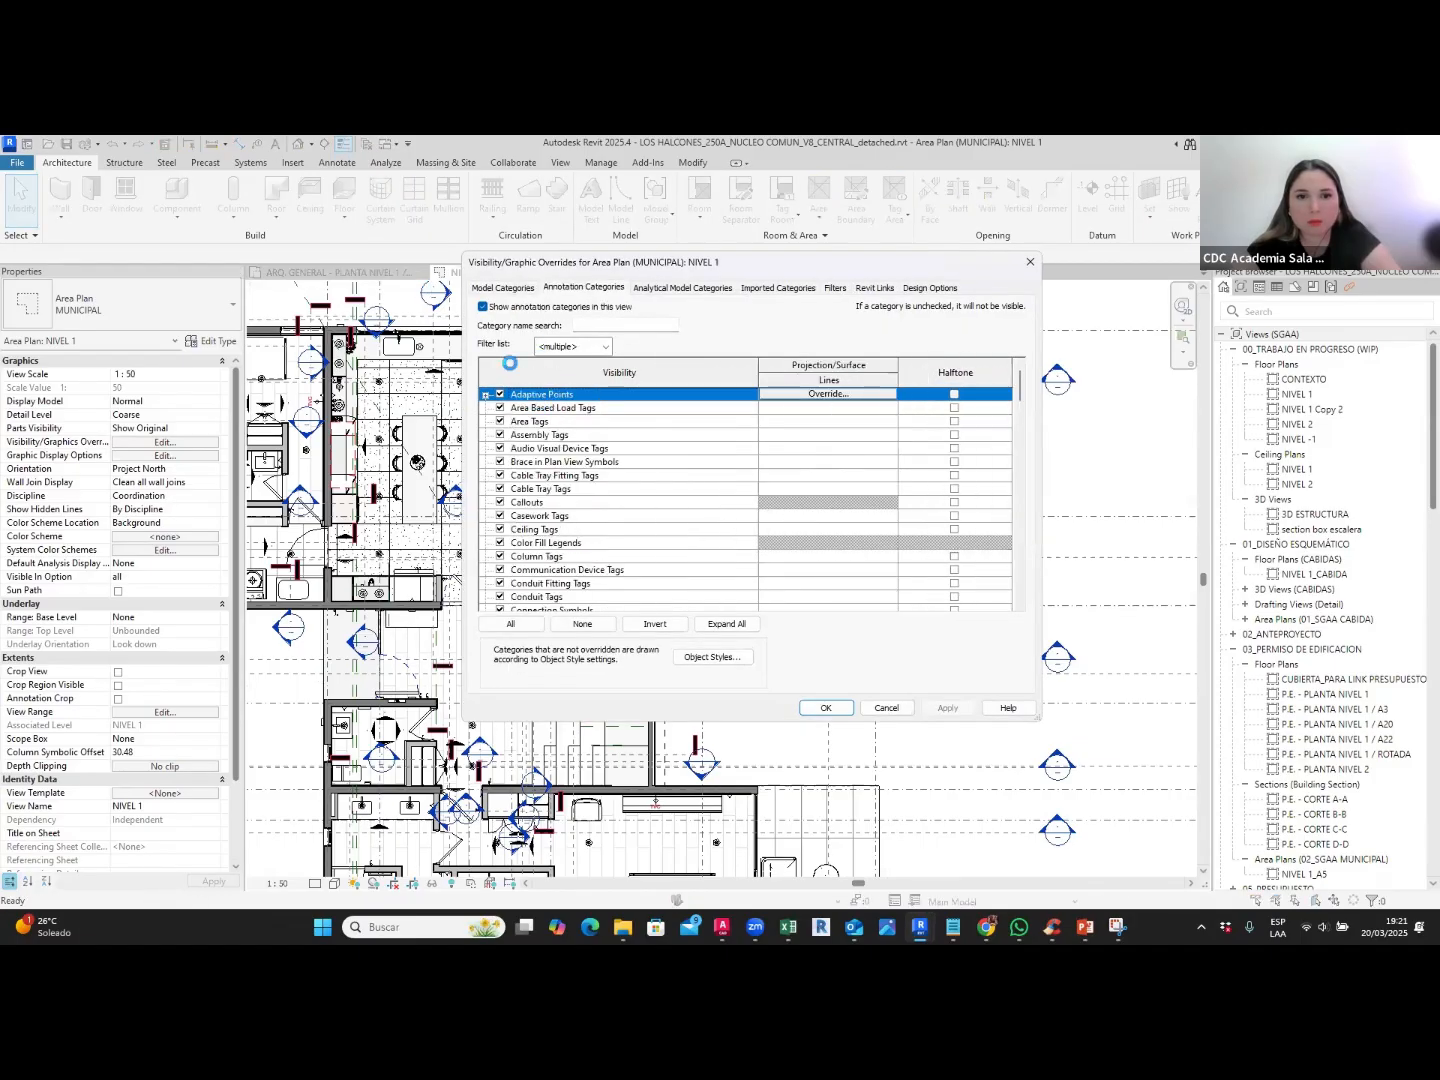
key("s")
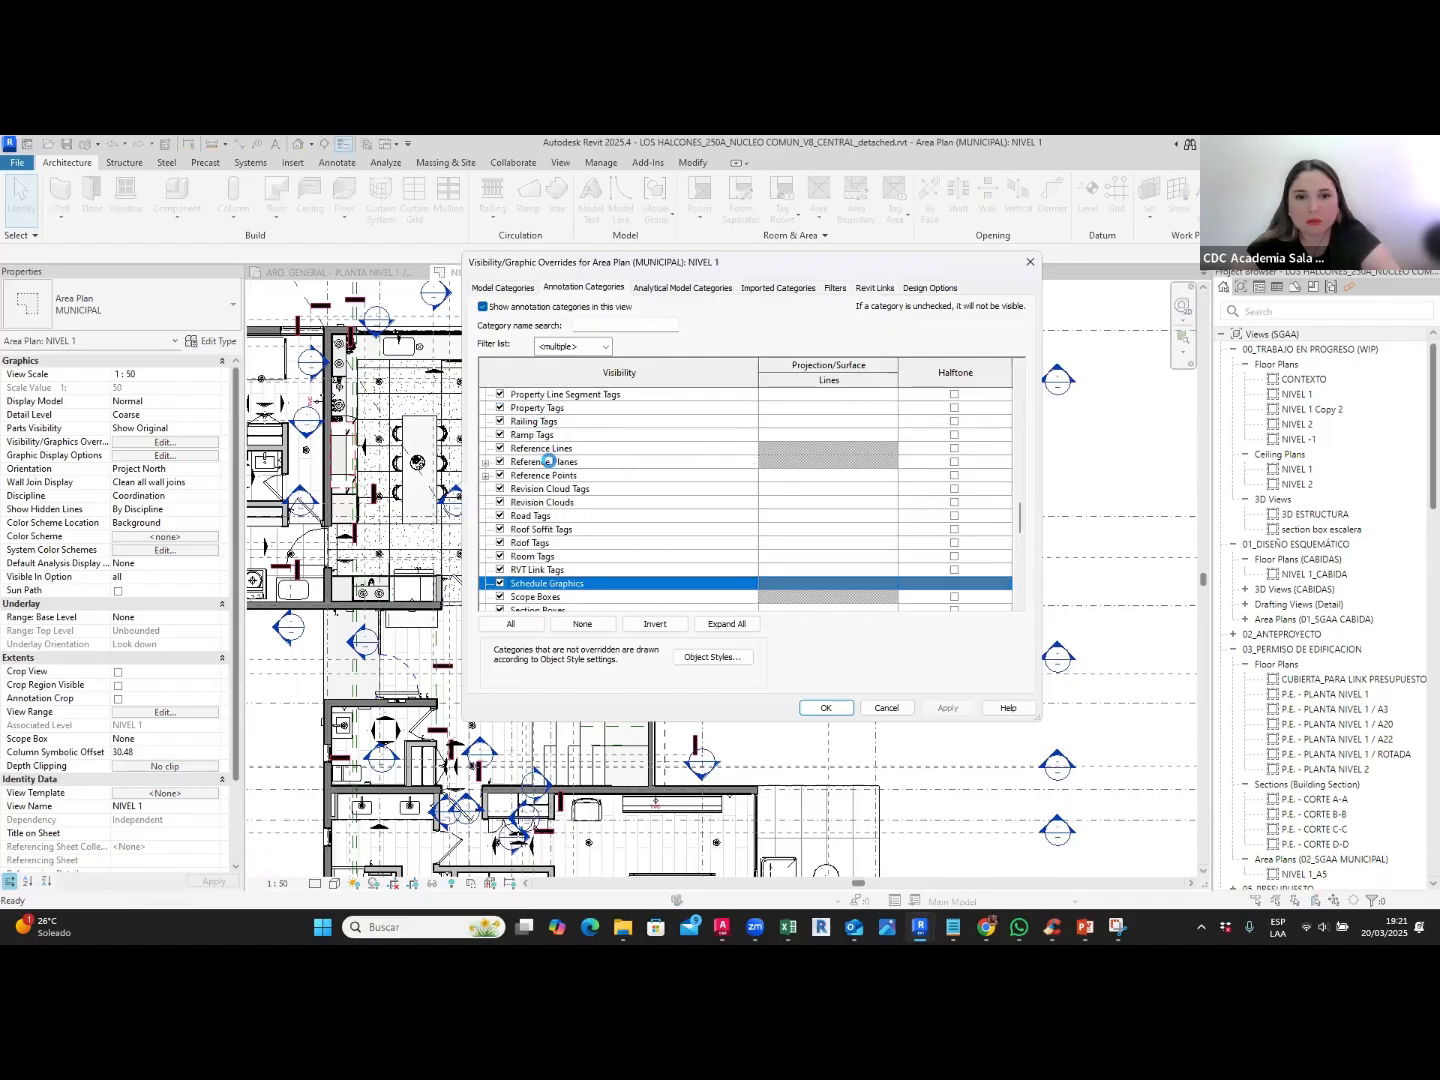
scroll(533, 551, "down", 2)
left_click(555, 556)
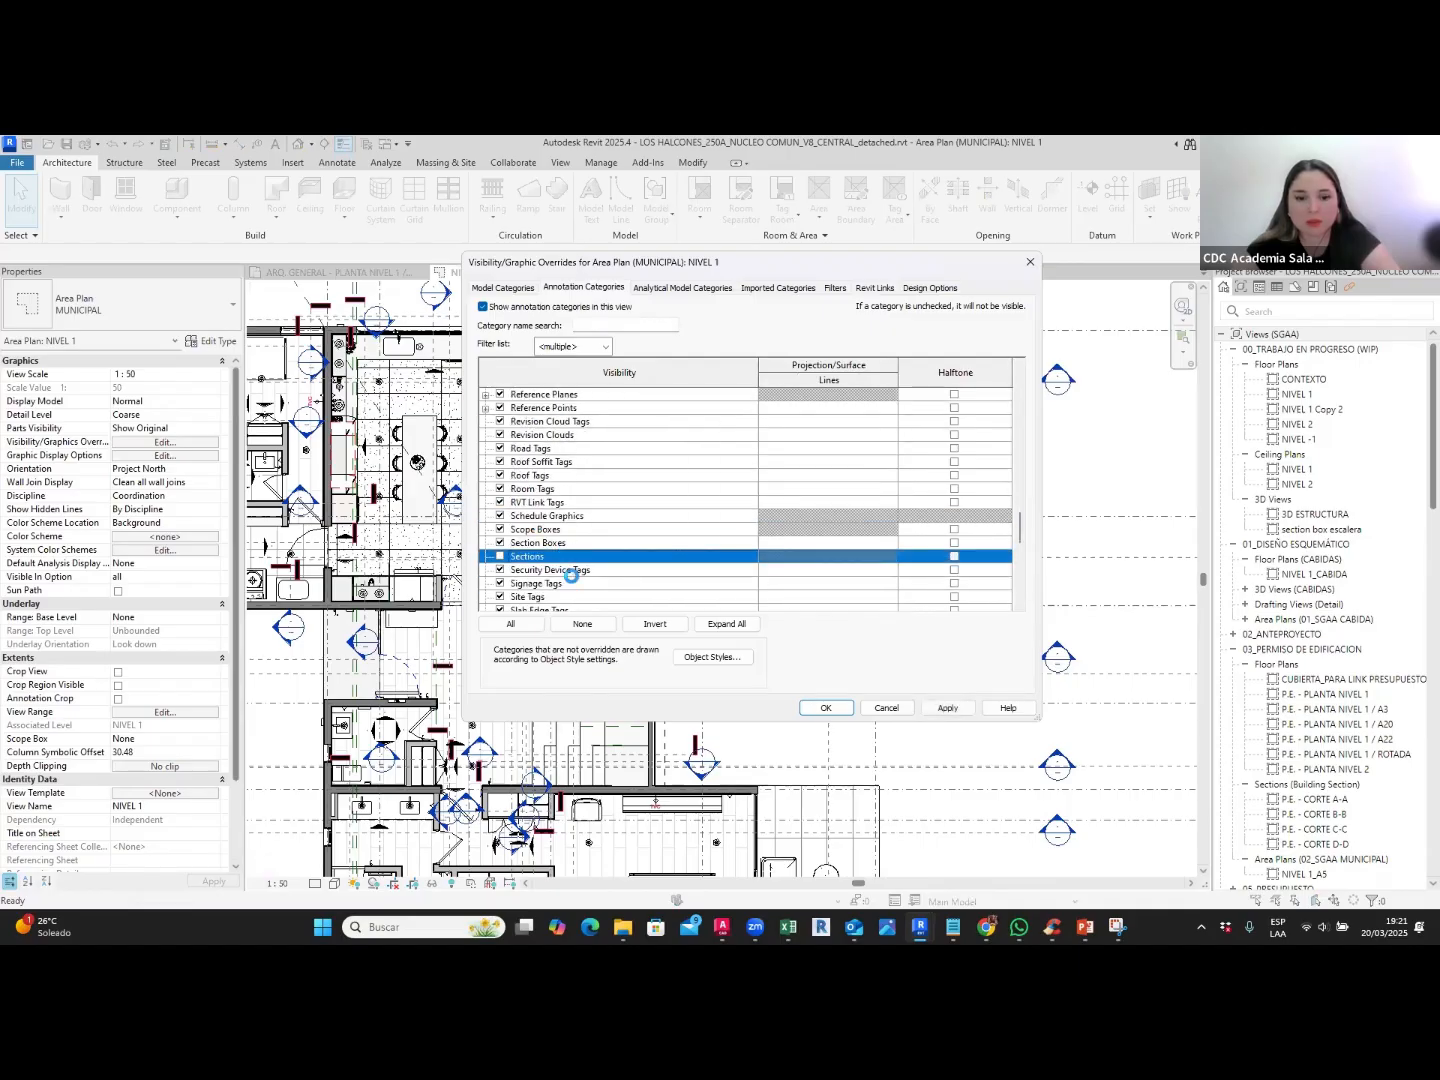
key("e")
scroll(531, 550, "down", 2)
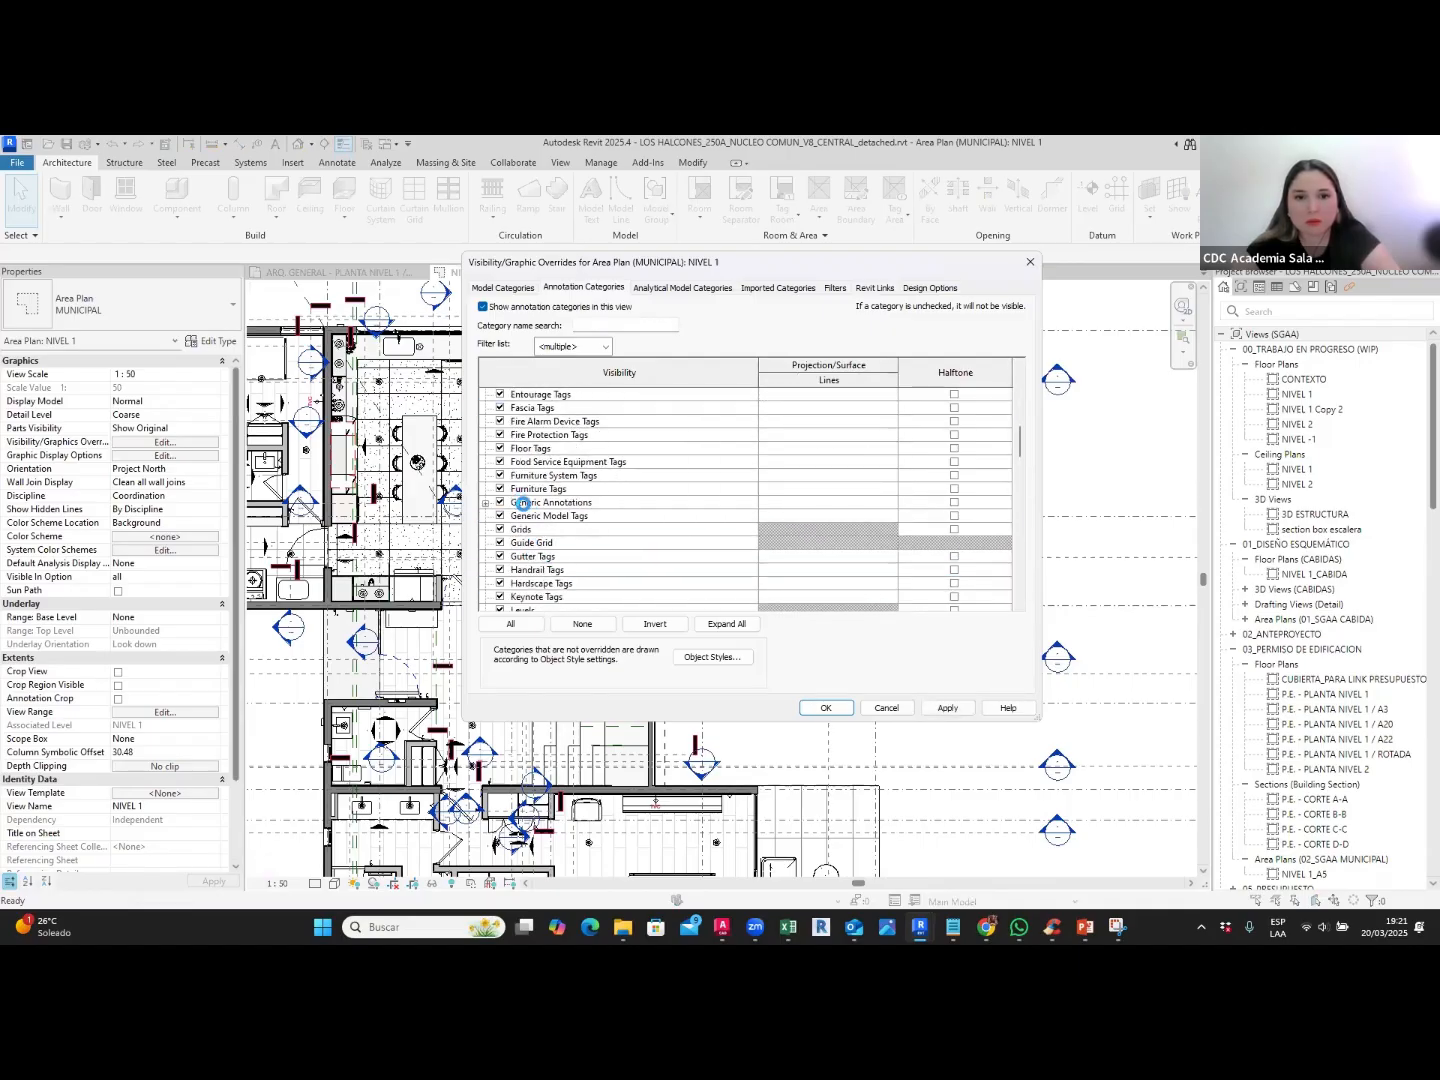
scroll(515, 470, "up", 2)
left_click(500, 448)
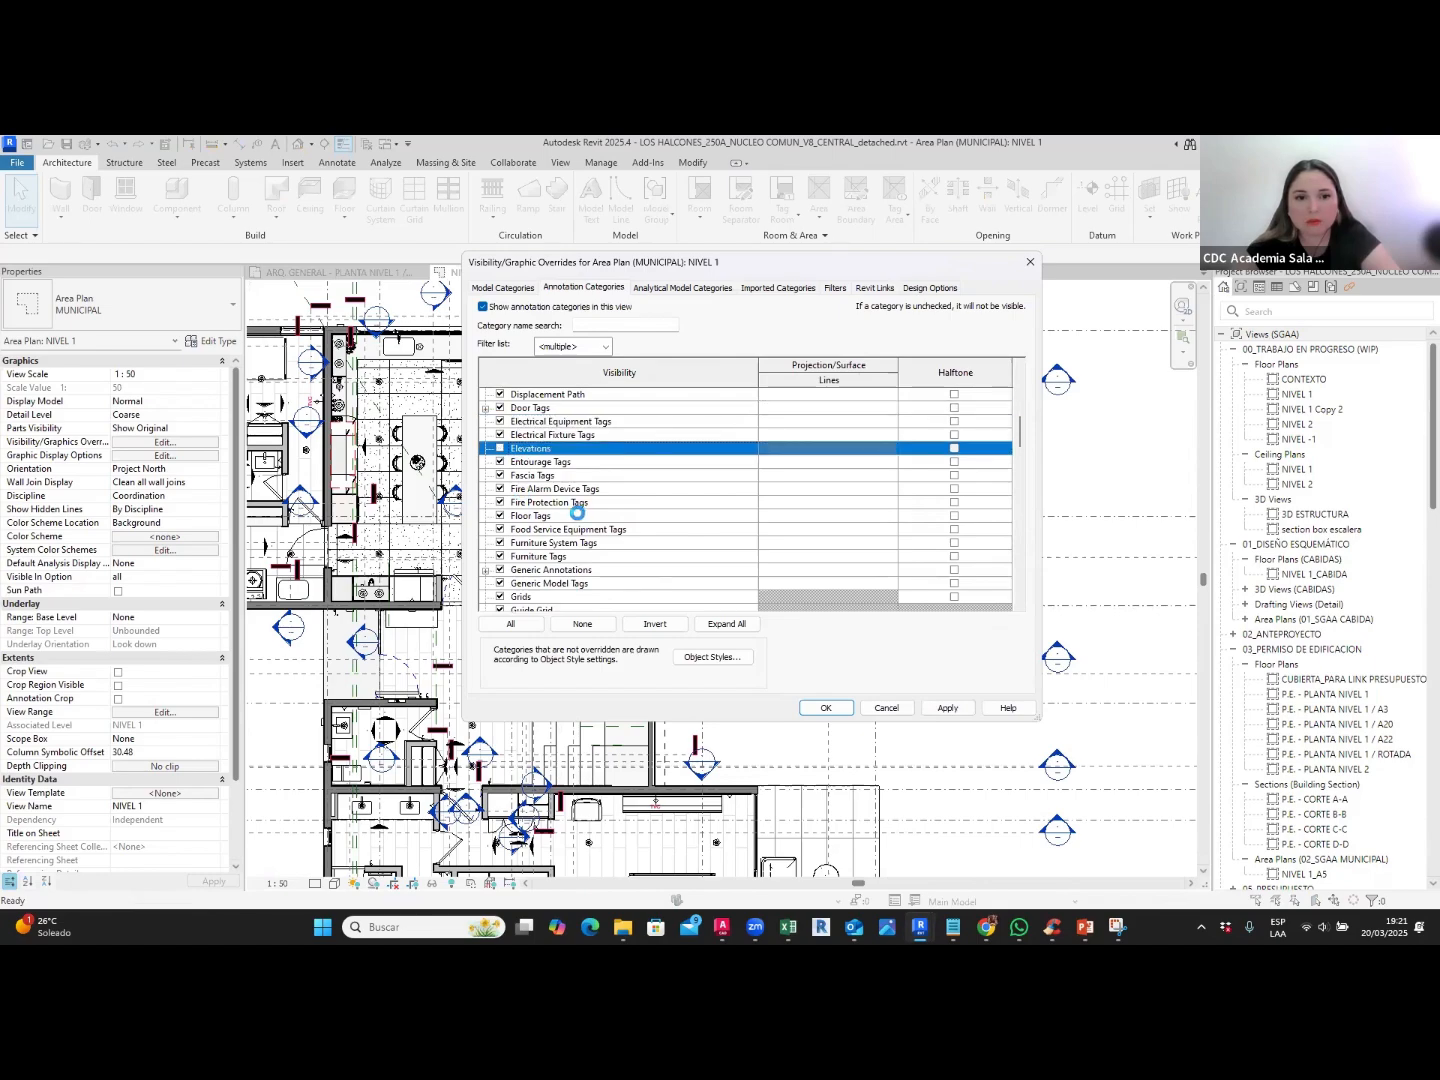
left_click(822, 707)
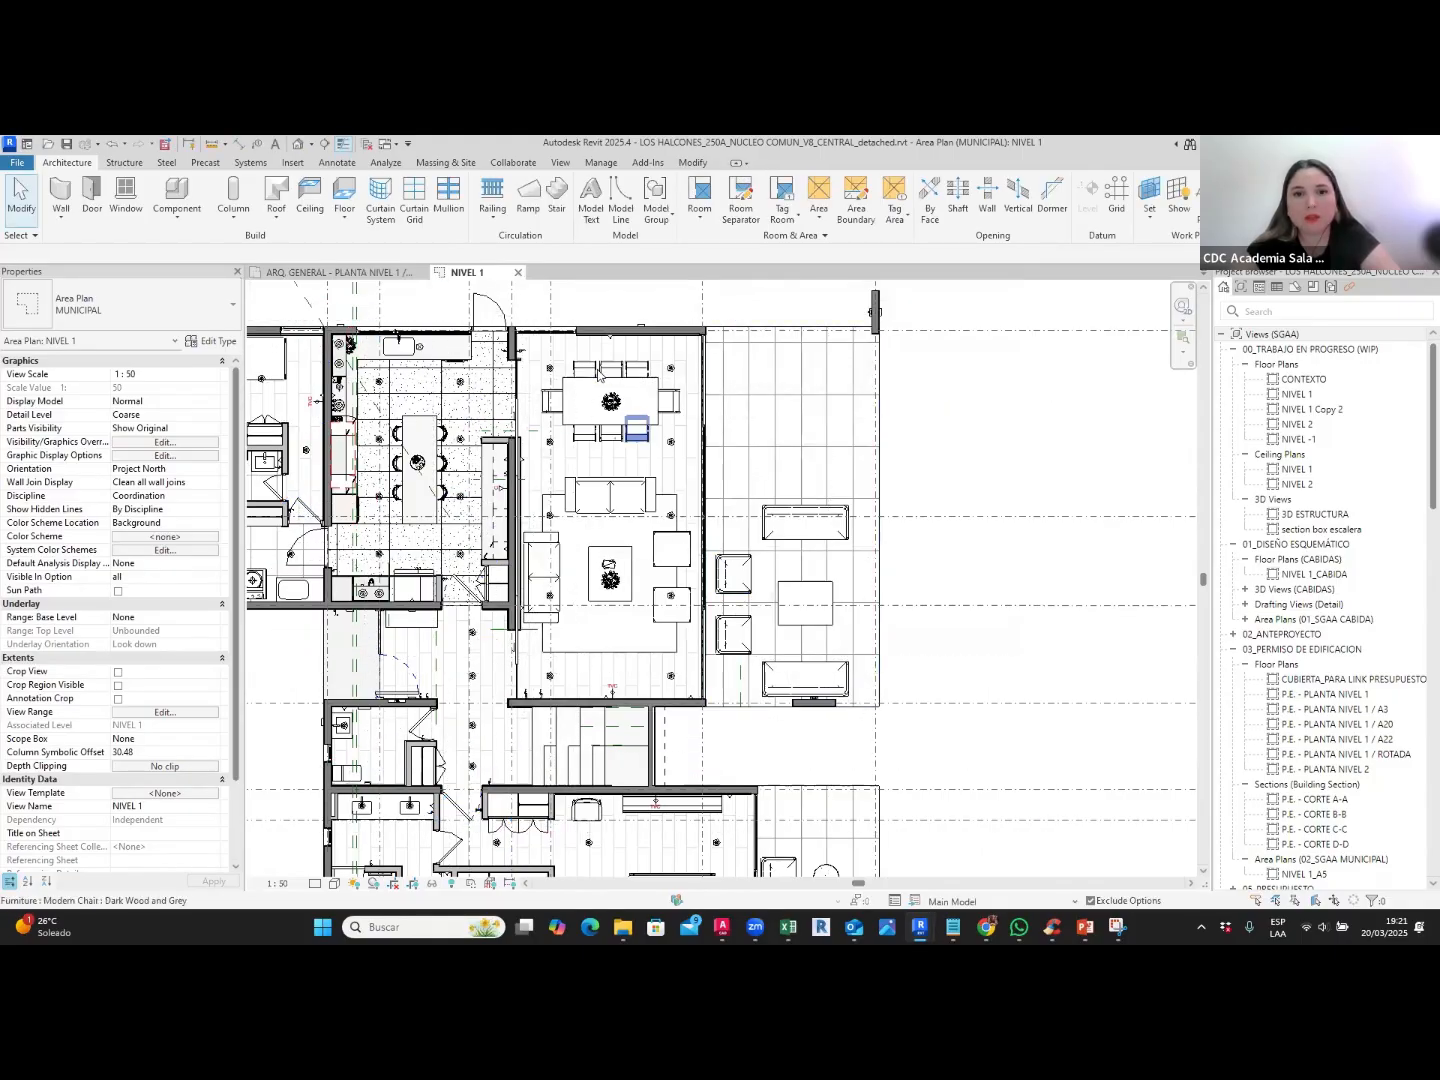
Step: Draw an area boundary line along grid 4, from the upper exterior wall face down to the centreline of the wall beside the stairs
scroll(600, 372, "up", 1)
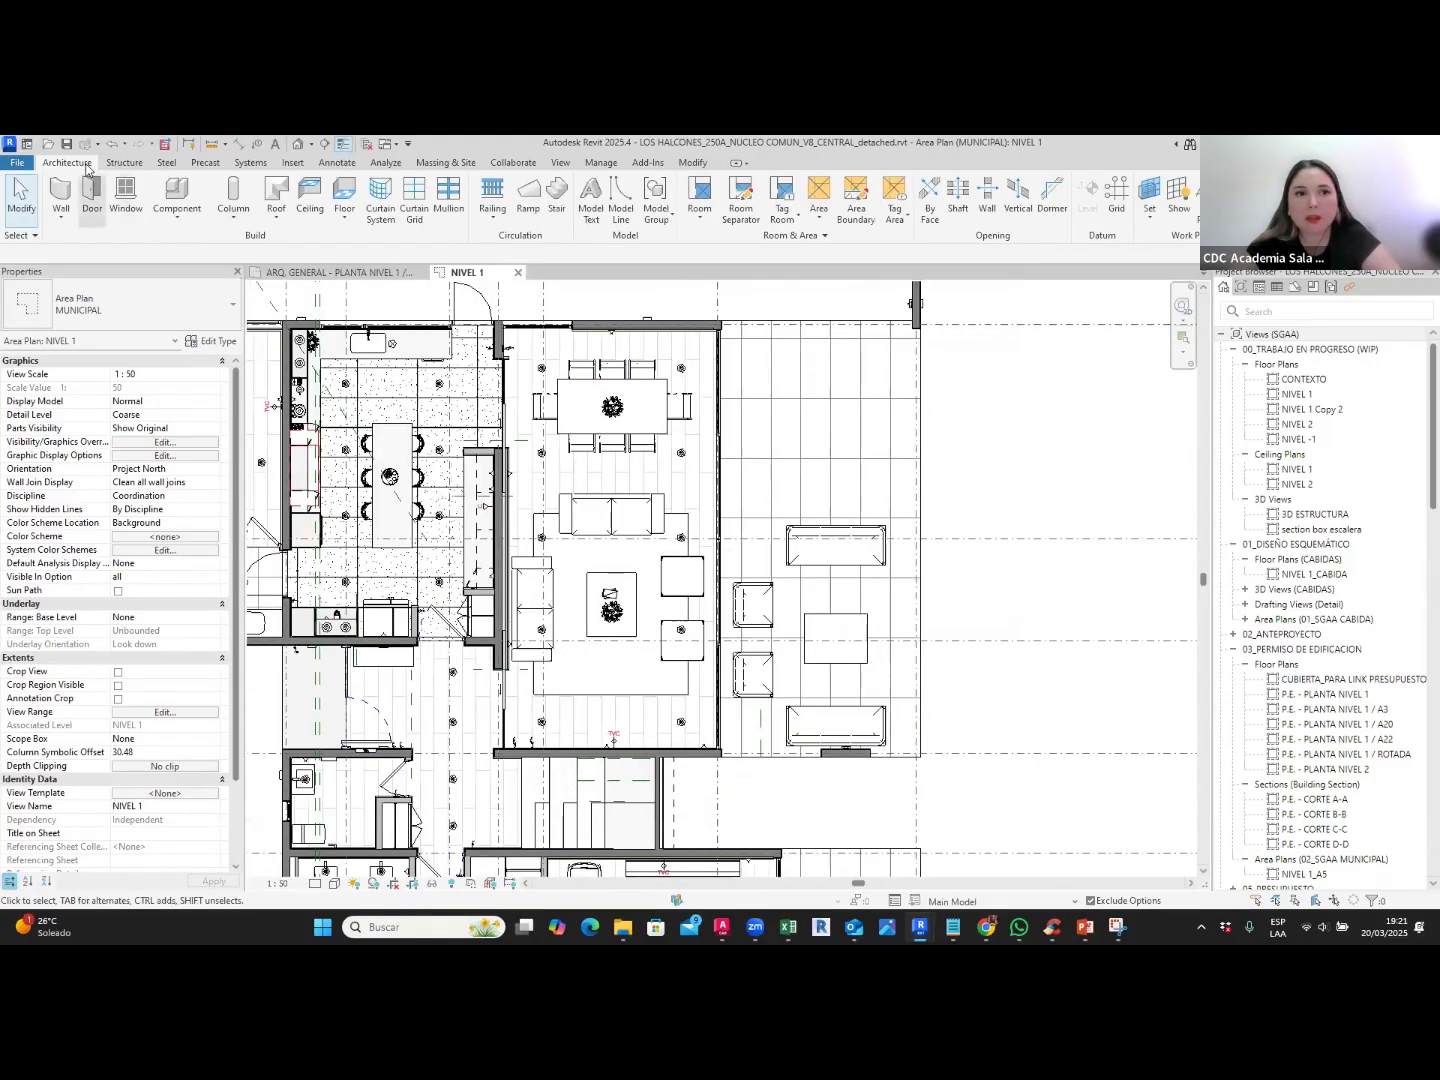
left_click(857, 205)
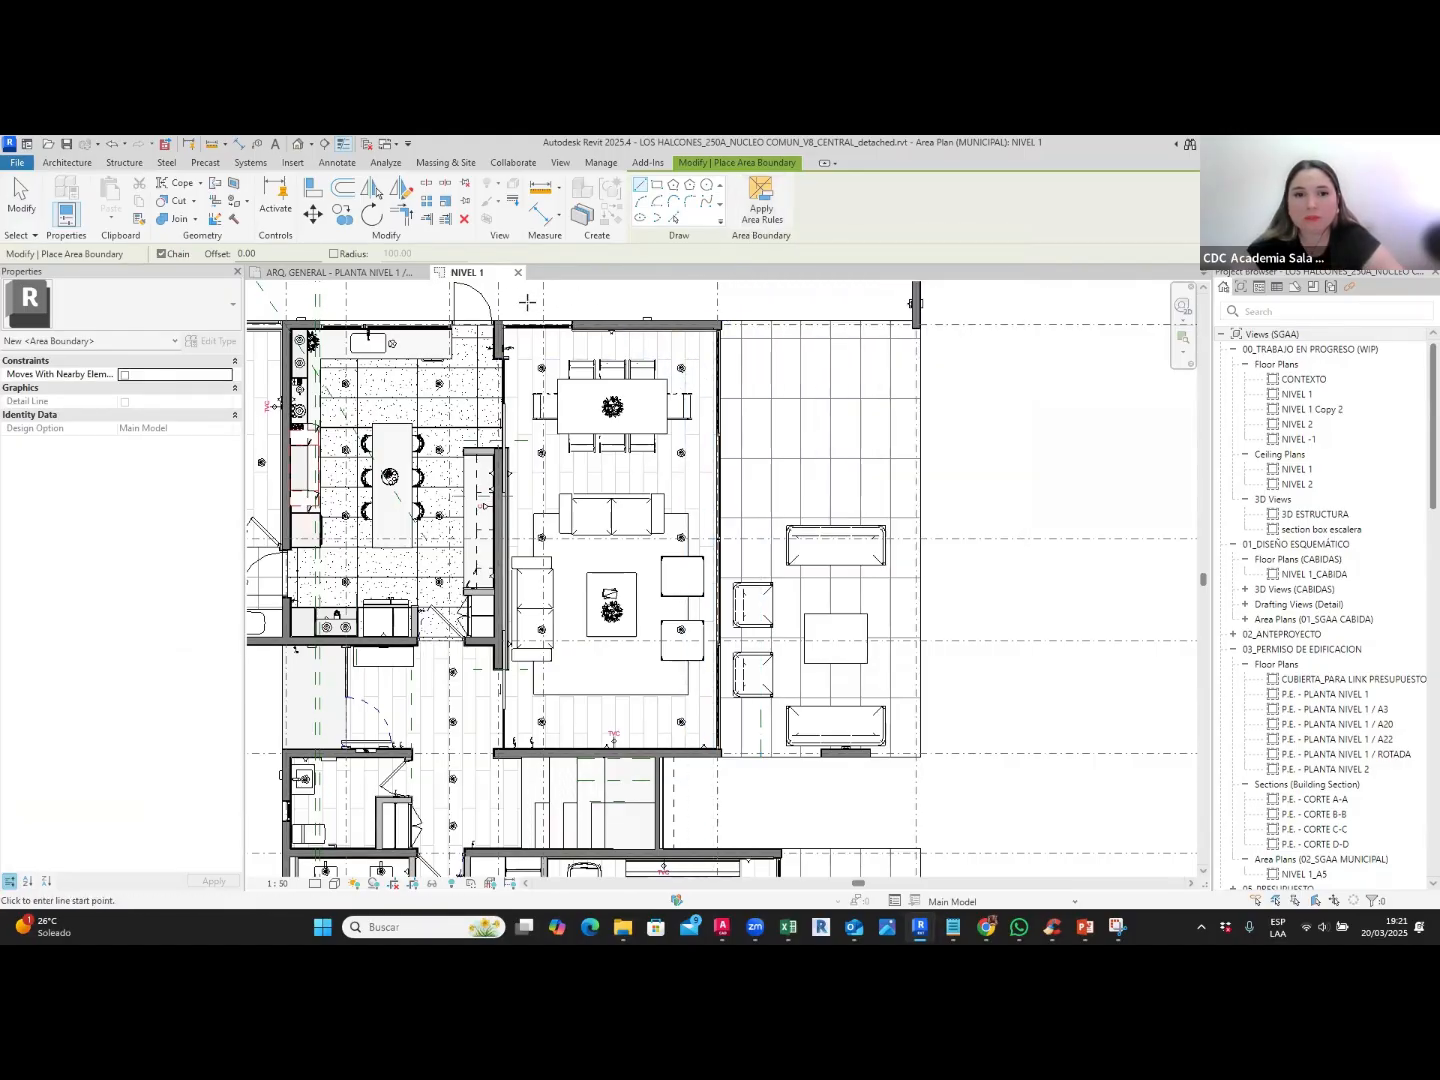
scroll(527, 302, "up", 5)
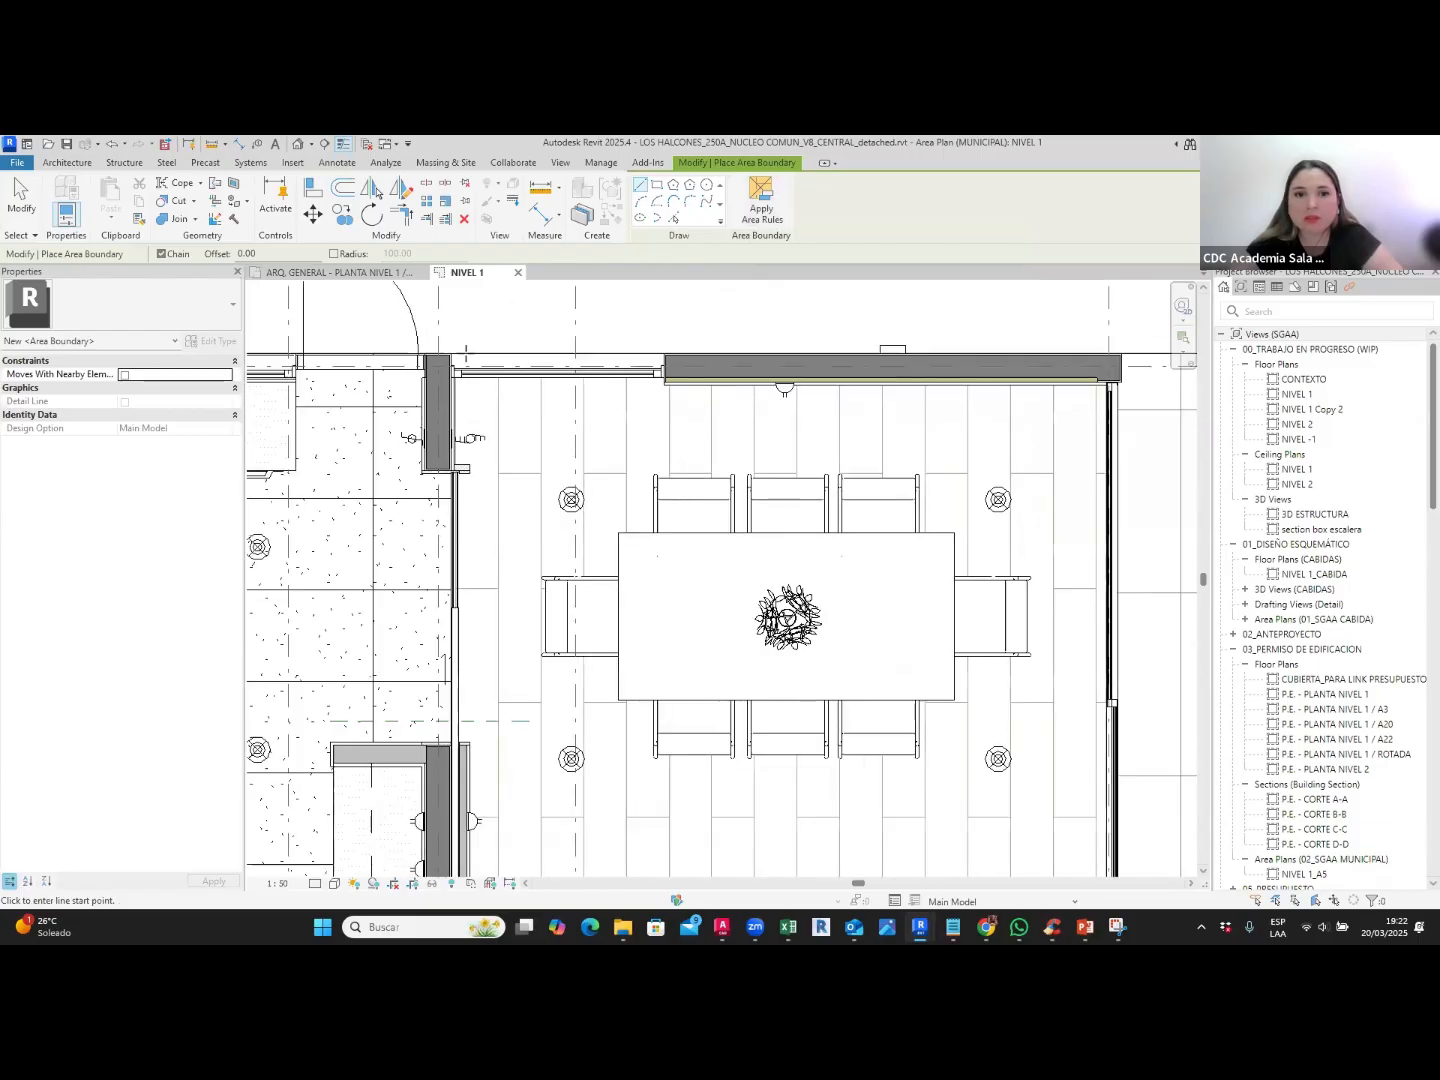
scroll(466, 352, "up", 5)
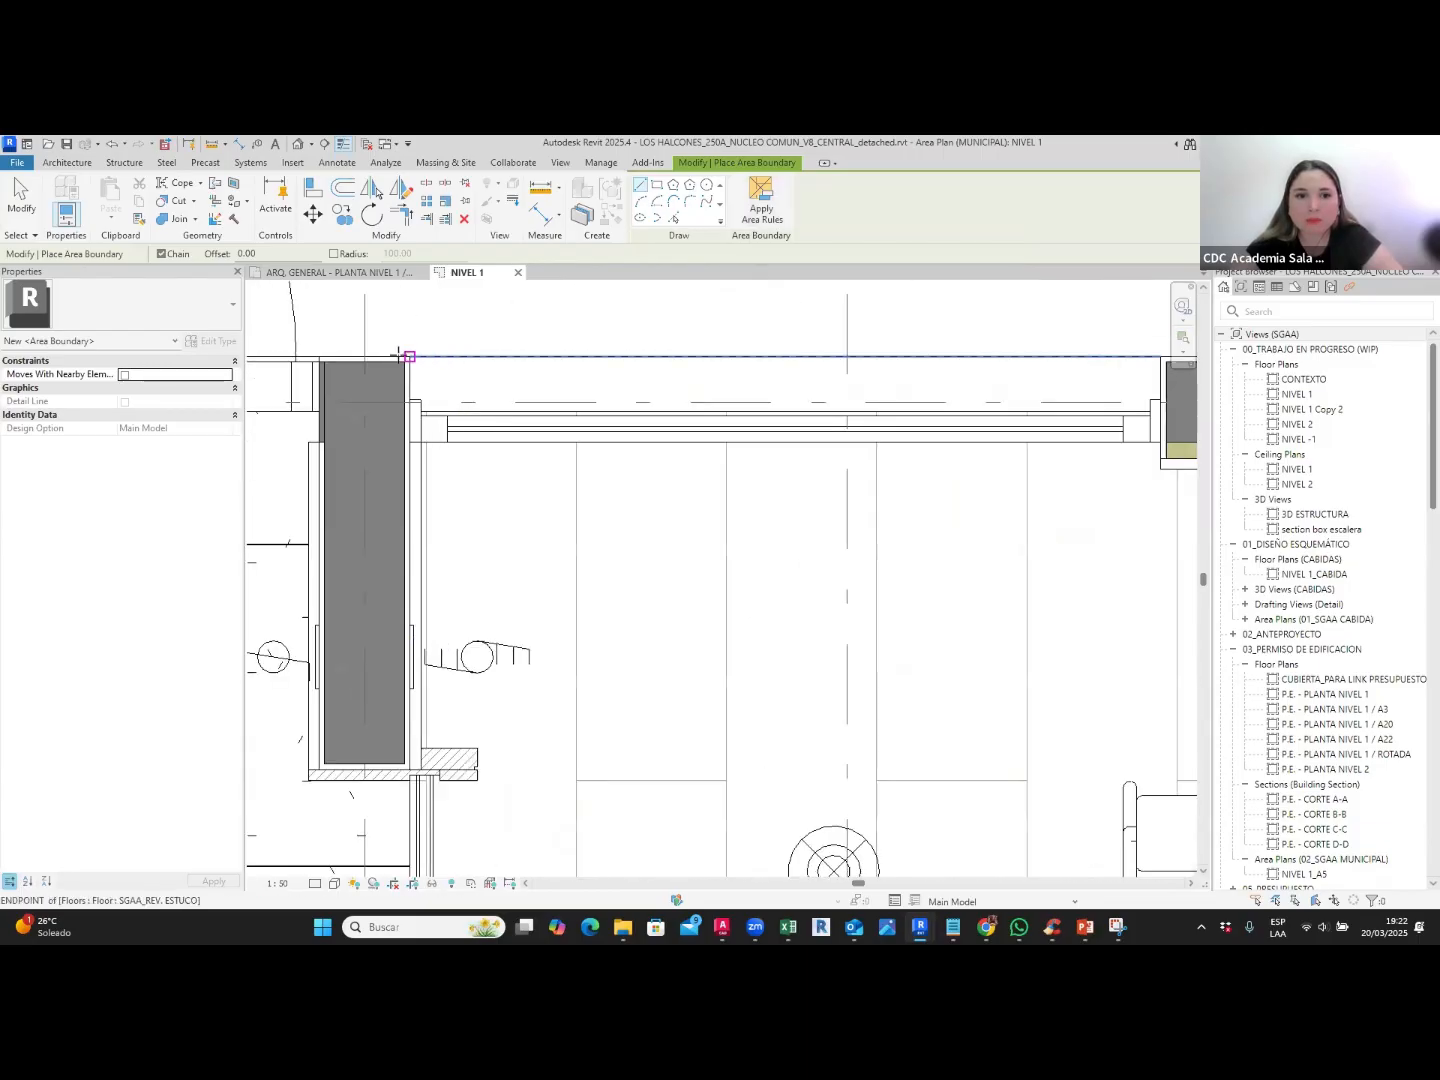
scroll(450, 345, "down", 5)
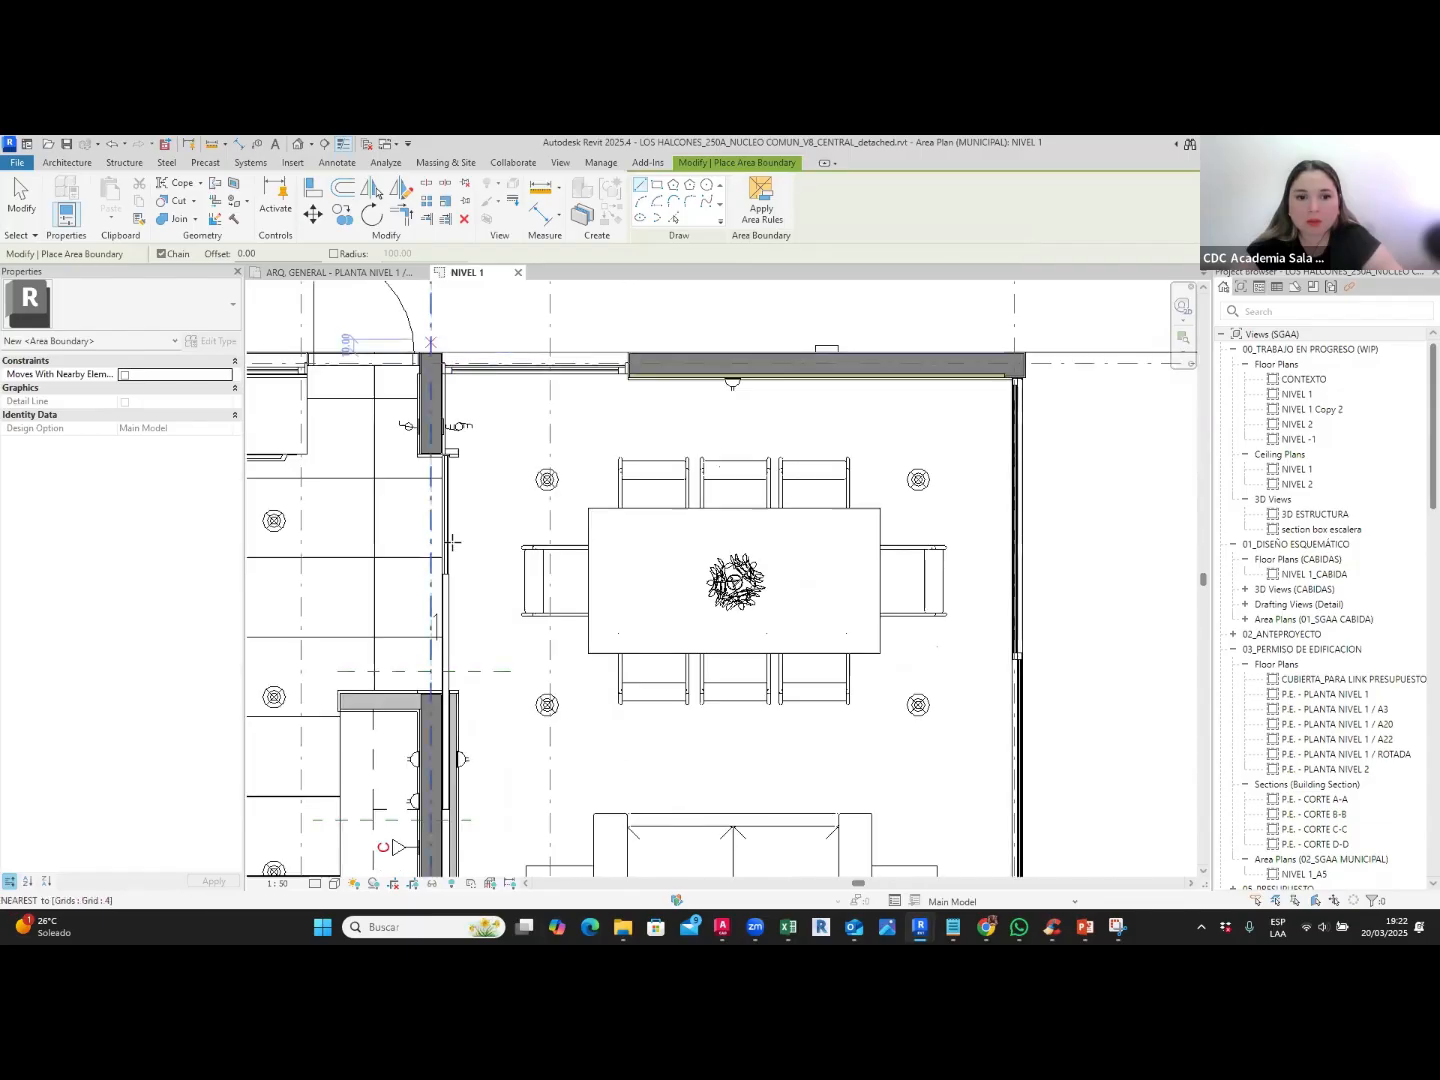
scroll(460, 325, "down", 2)
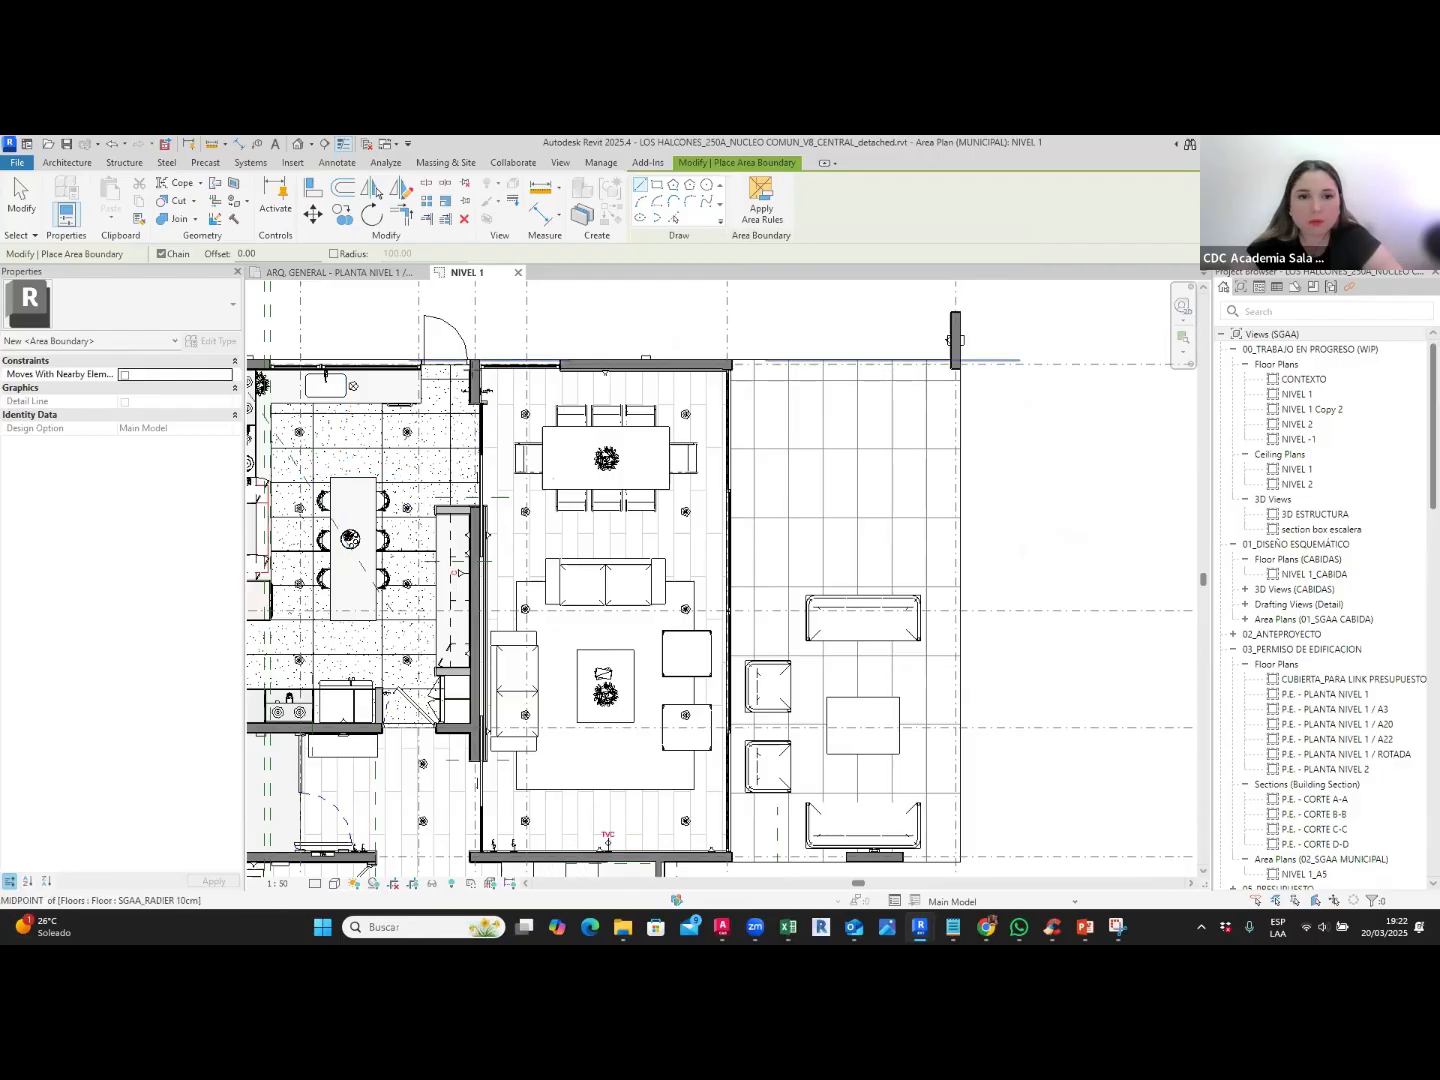
scroll(955, 340, "up", 4)
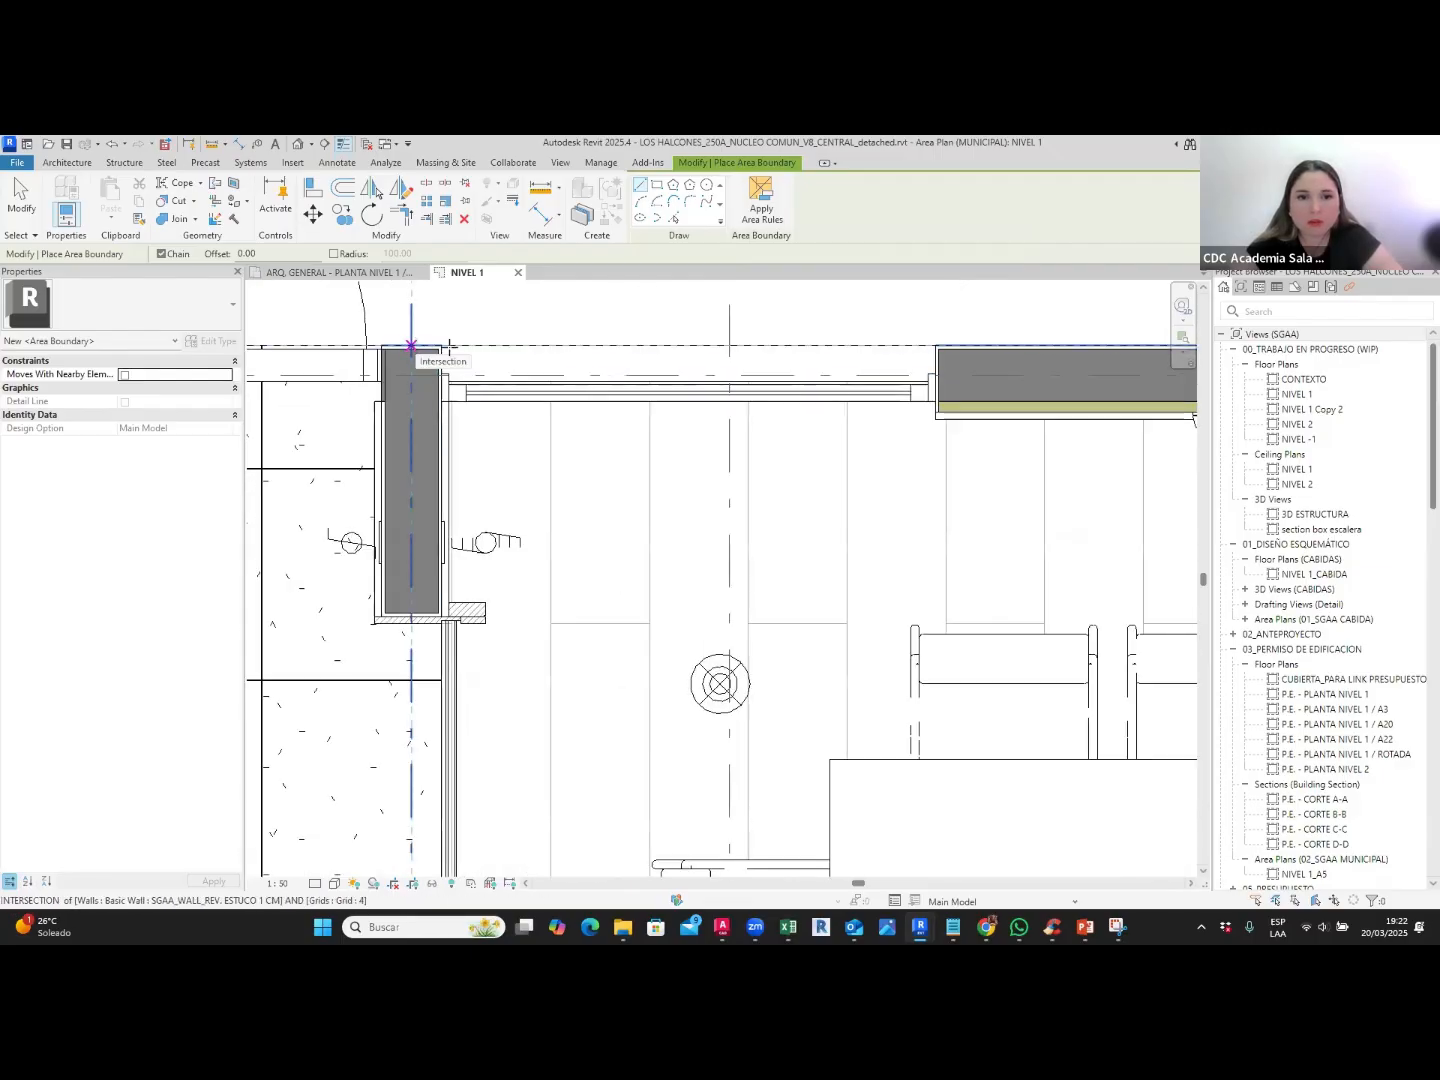
scroll(459, 363, "down", 5)
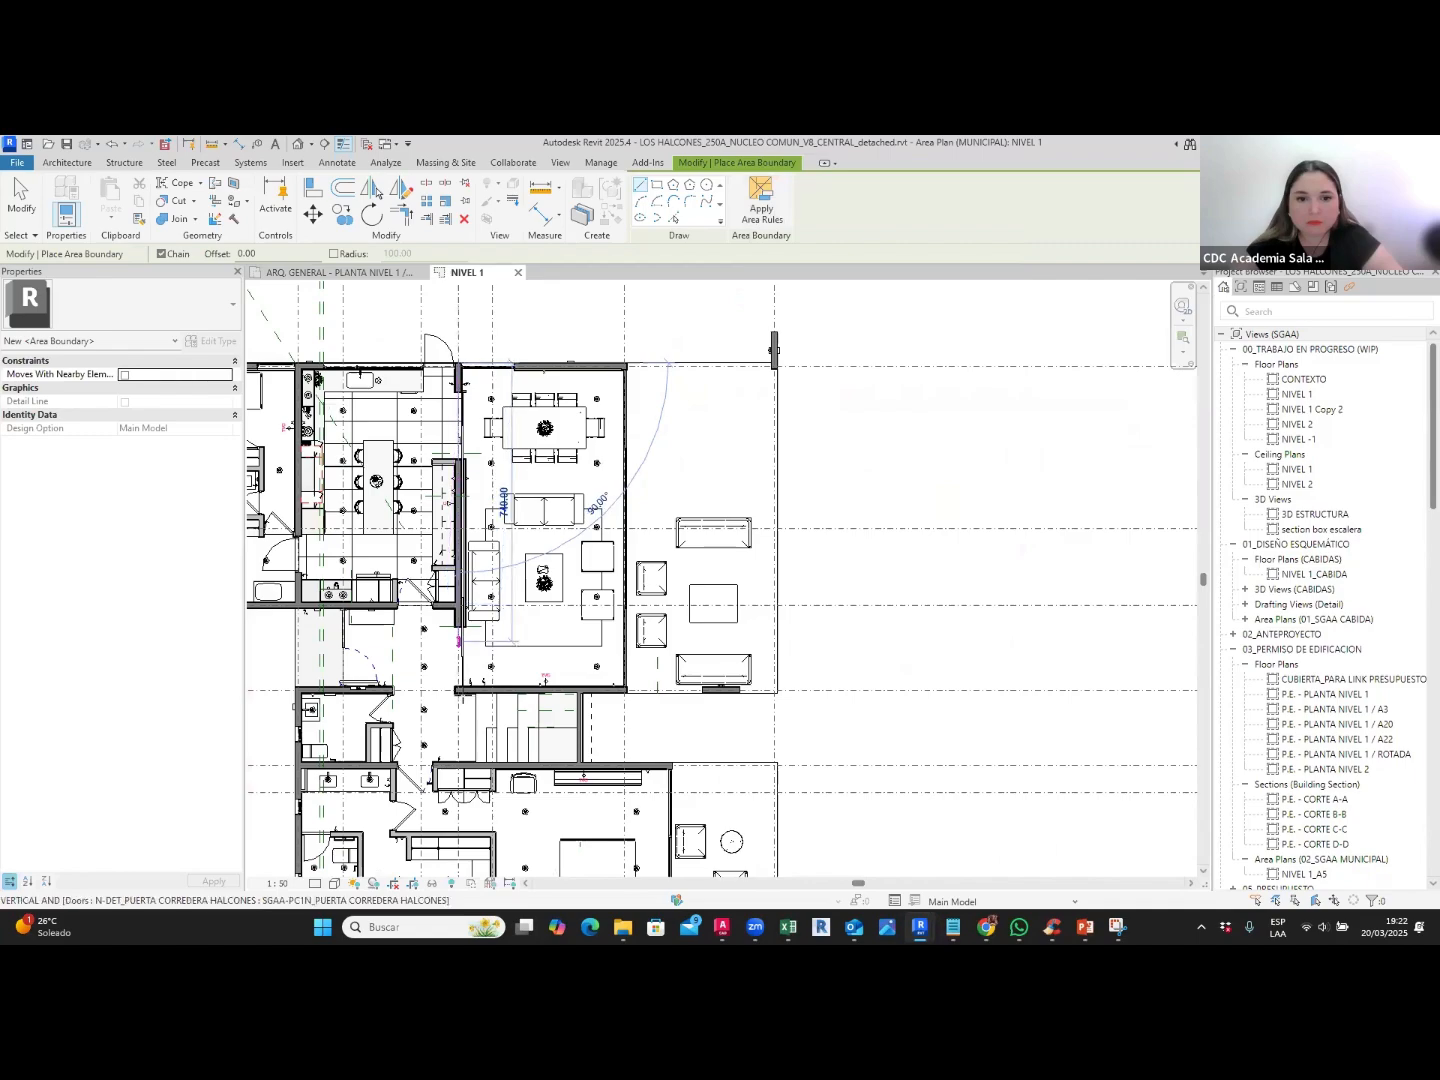
scroll(459, 700, "up", 4)
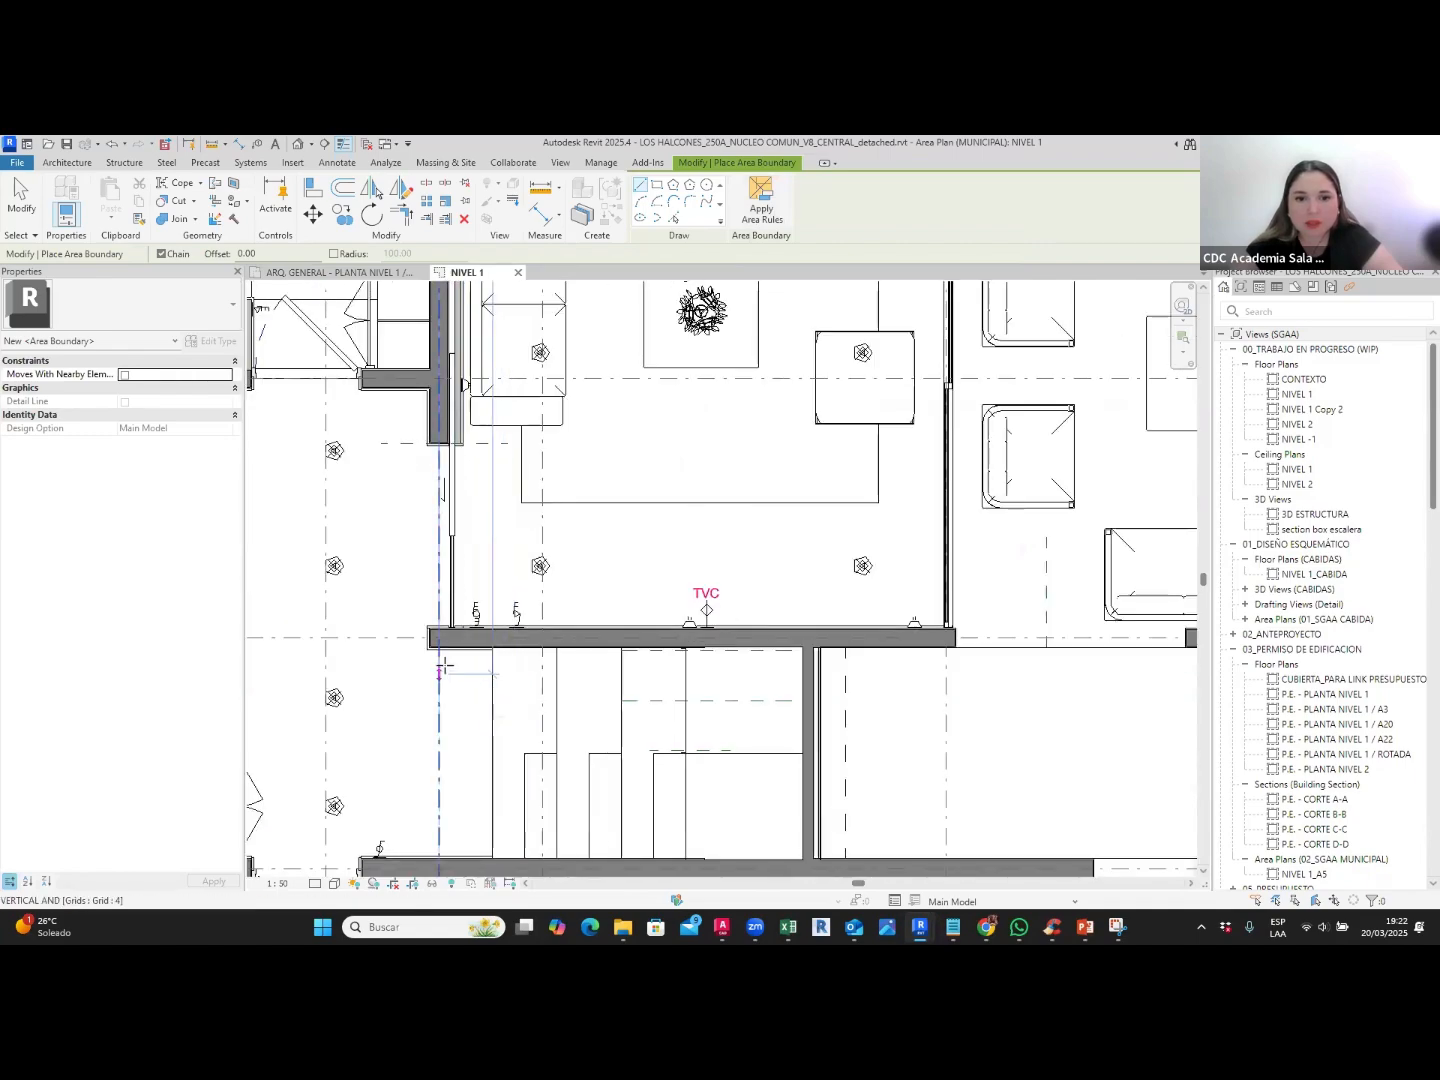
scroll(443, 668, "up", 3)
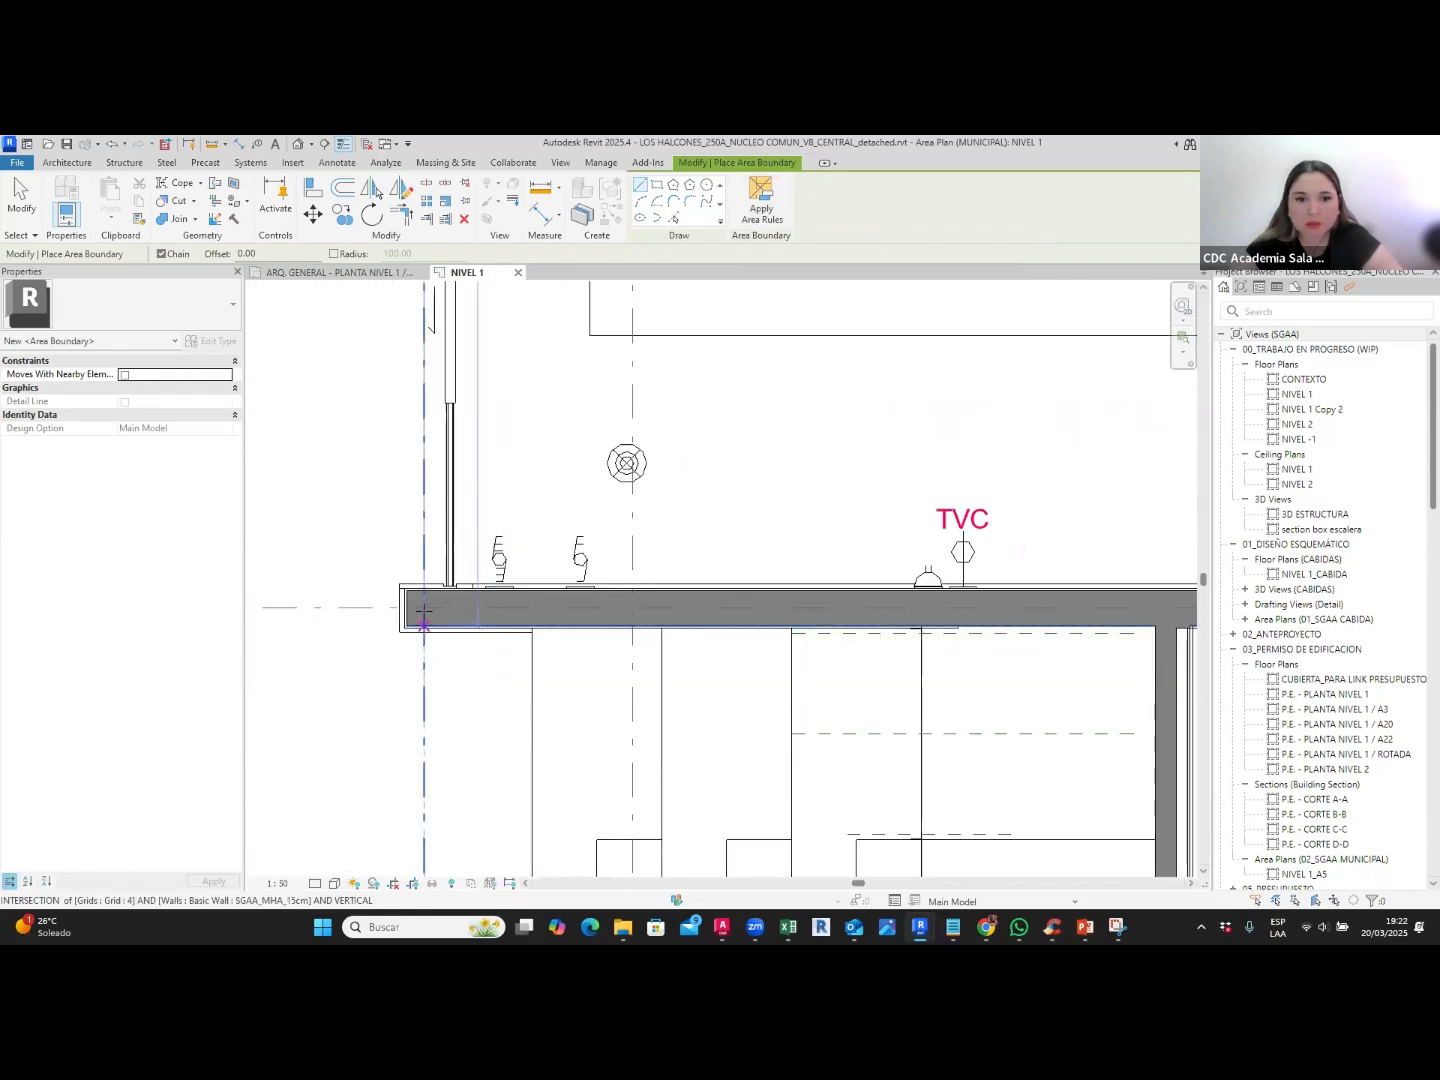
left_click(424, 612)
Step: Continue the area boundary along the centreline of the living room's lower wall to its junction with the stair wall
scroll(424, 614, "down", 3)
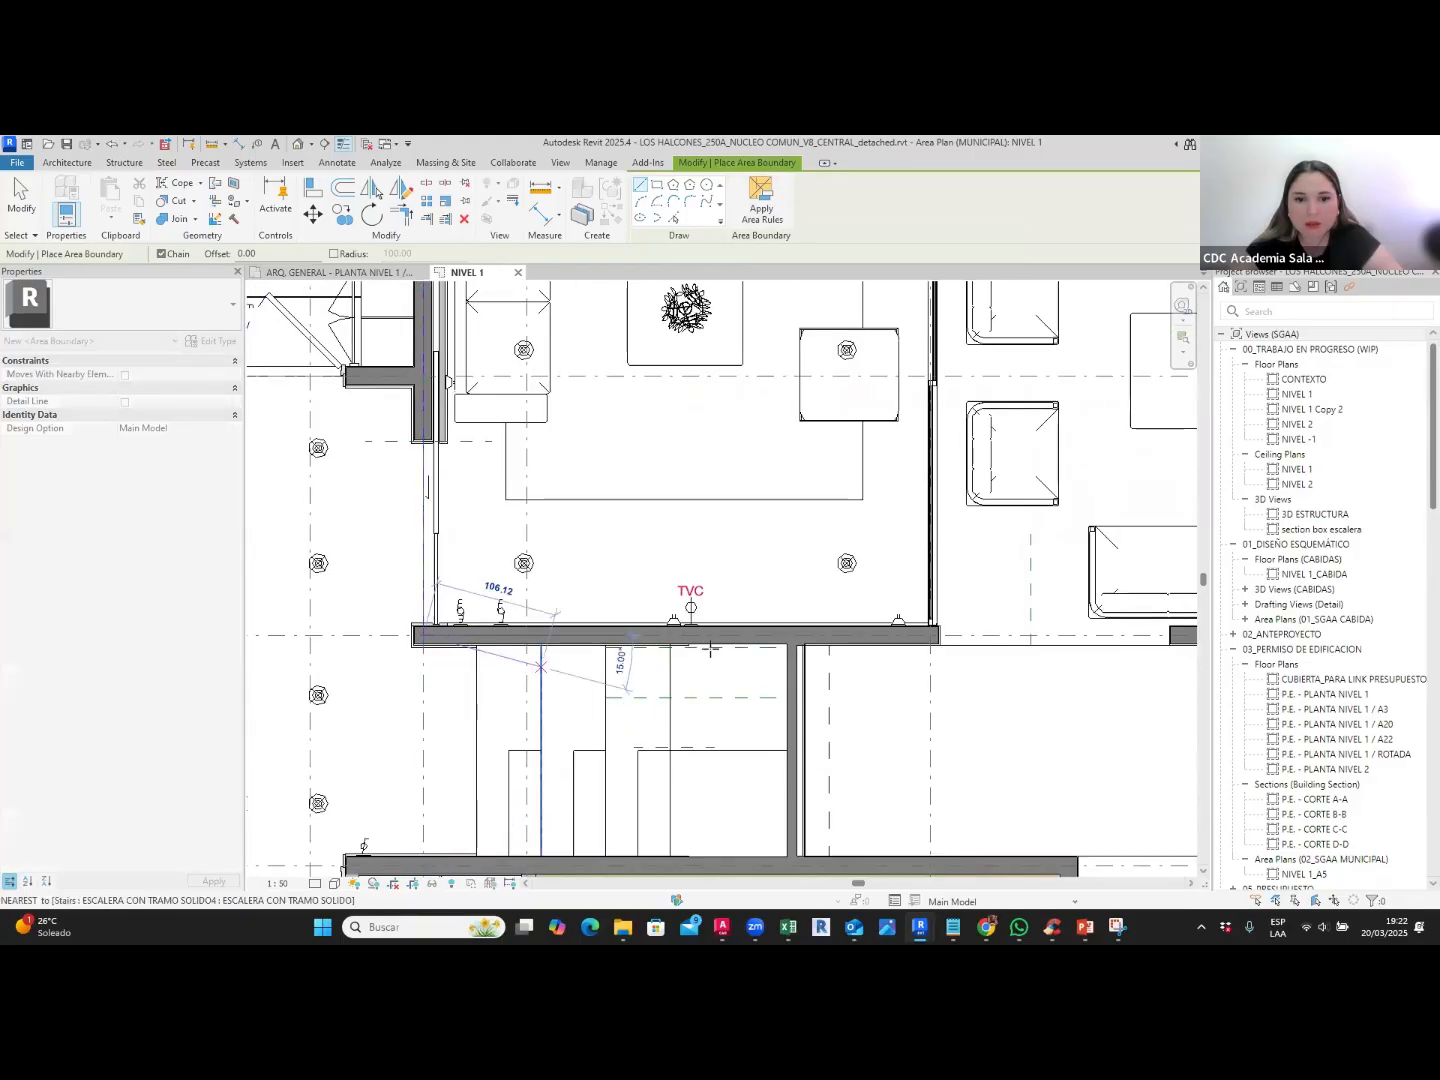
middle_click_drag(794, 643, 634, 617)
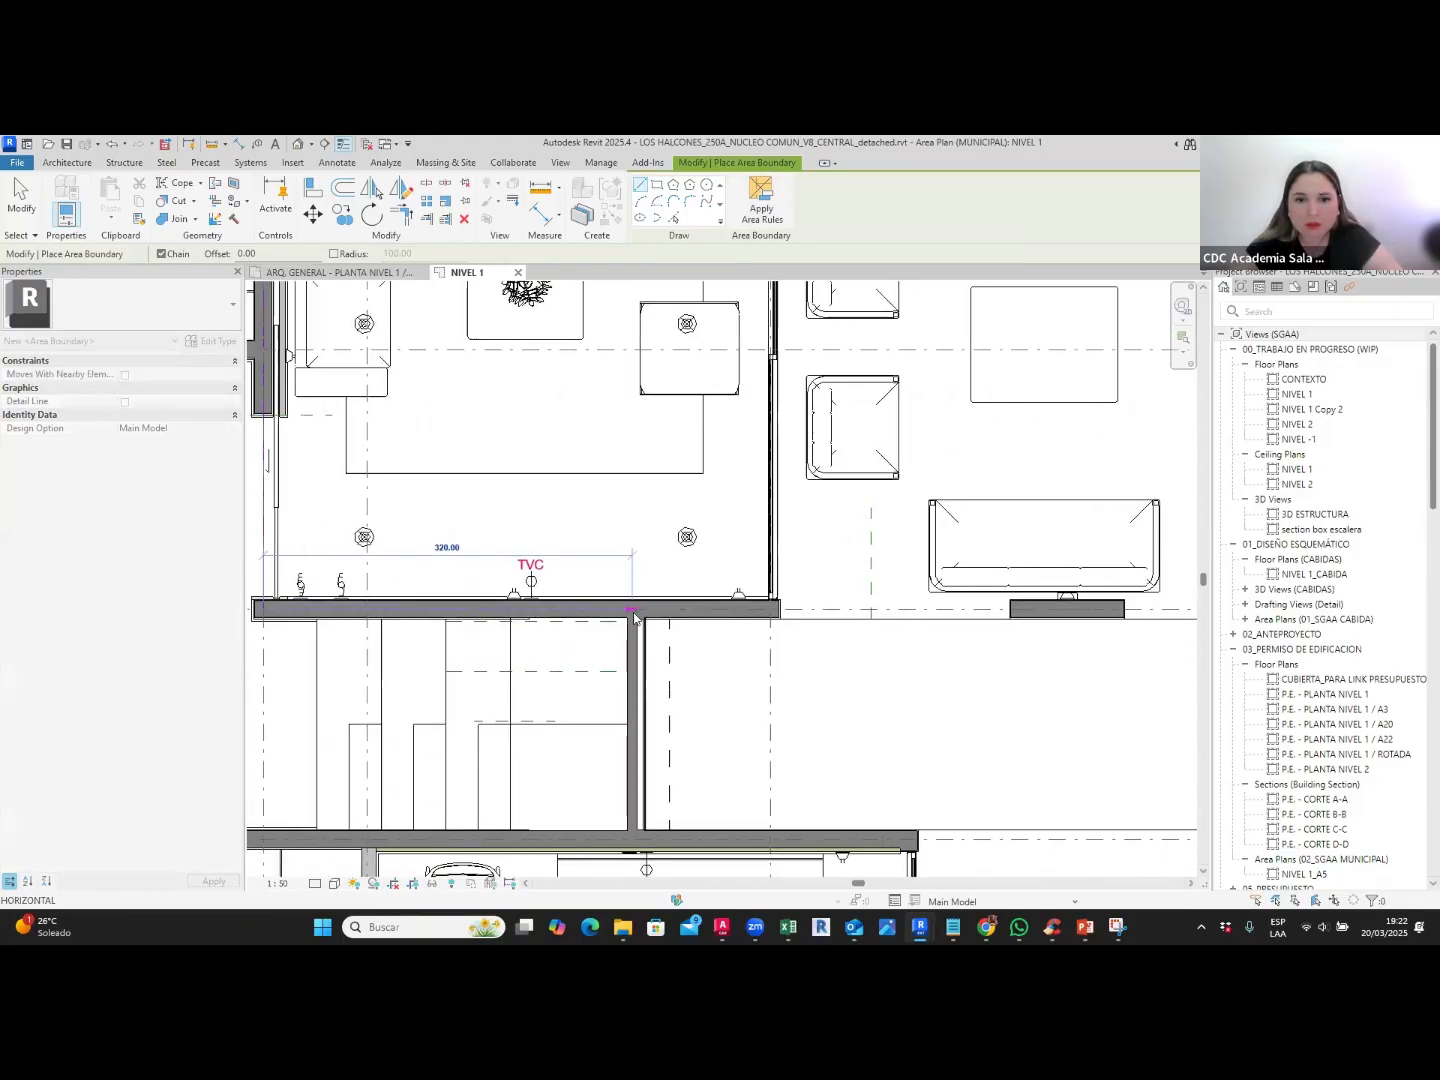
right_click(631, 617)
key("Escape")
scroll(618, 604, "up", 4)
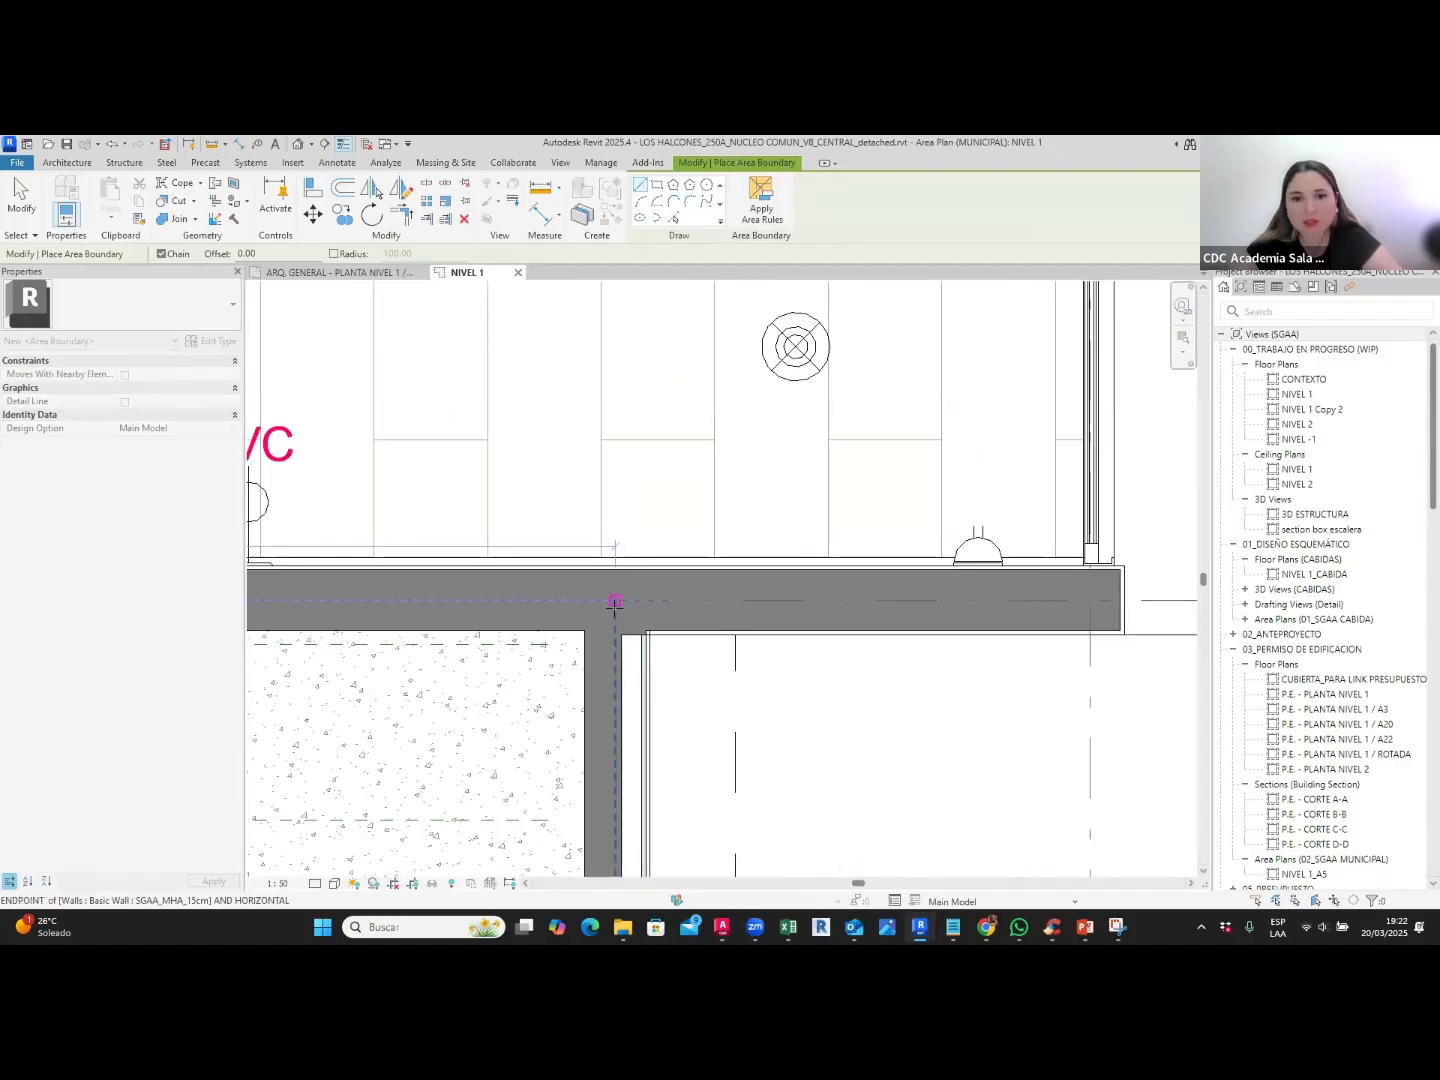
left_click(615, 601)
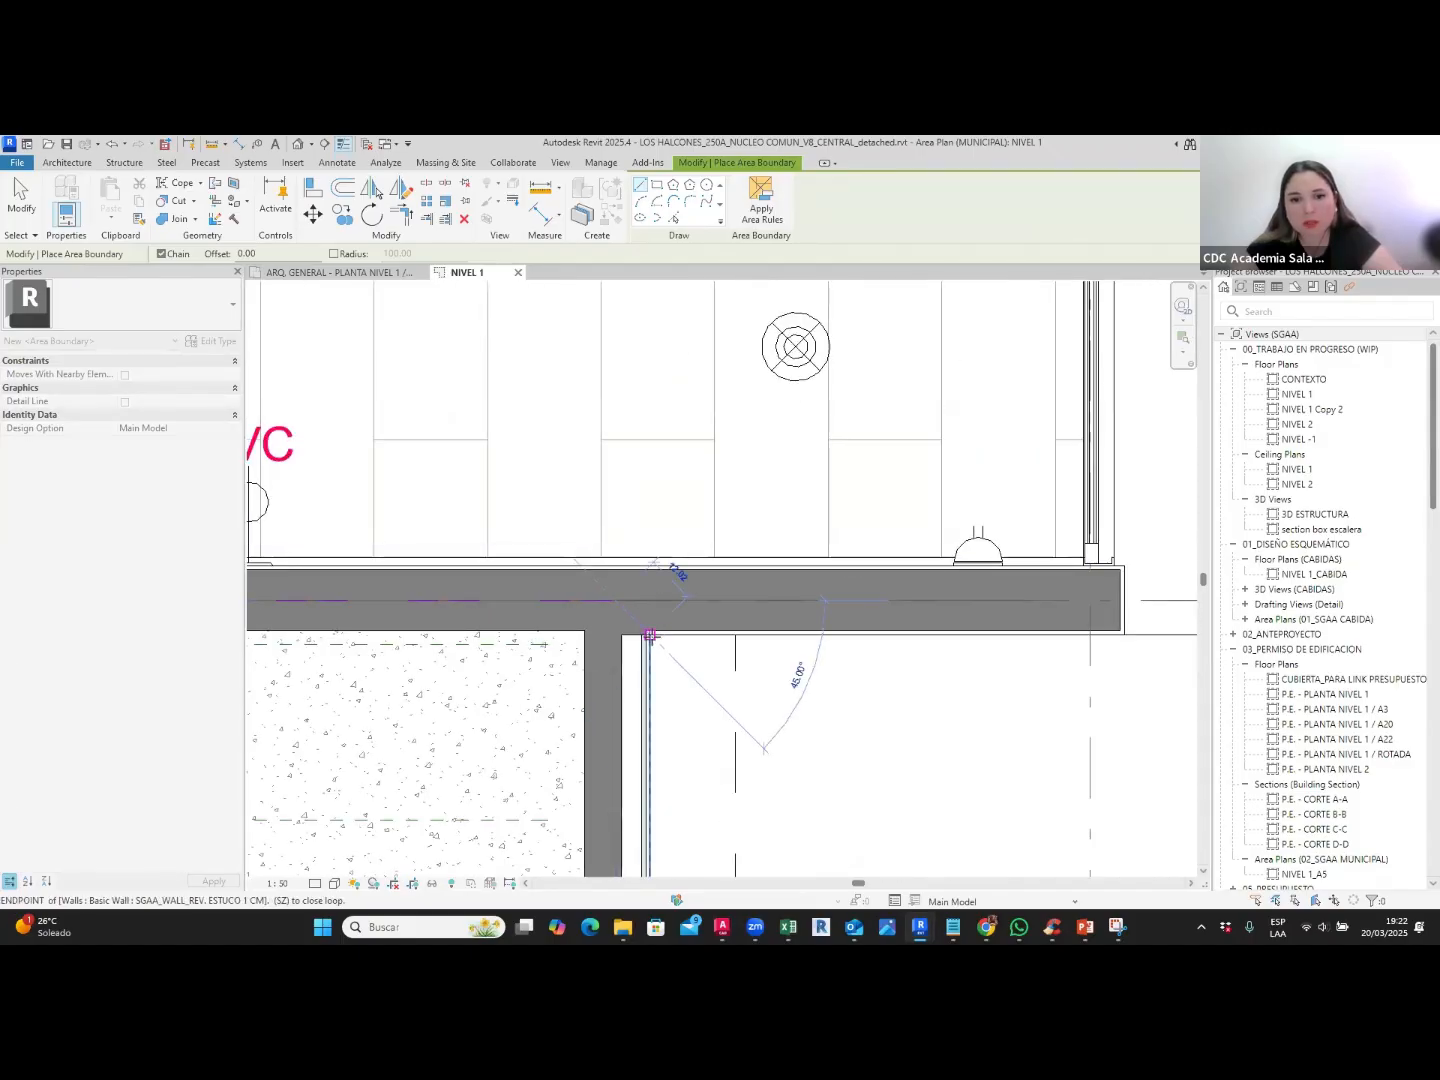
Step: Jog the area boundary diagonally to the lower wall's outer face and extend it to the outer finish corner beside the terrace
left_click(650, 636)
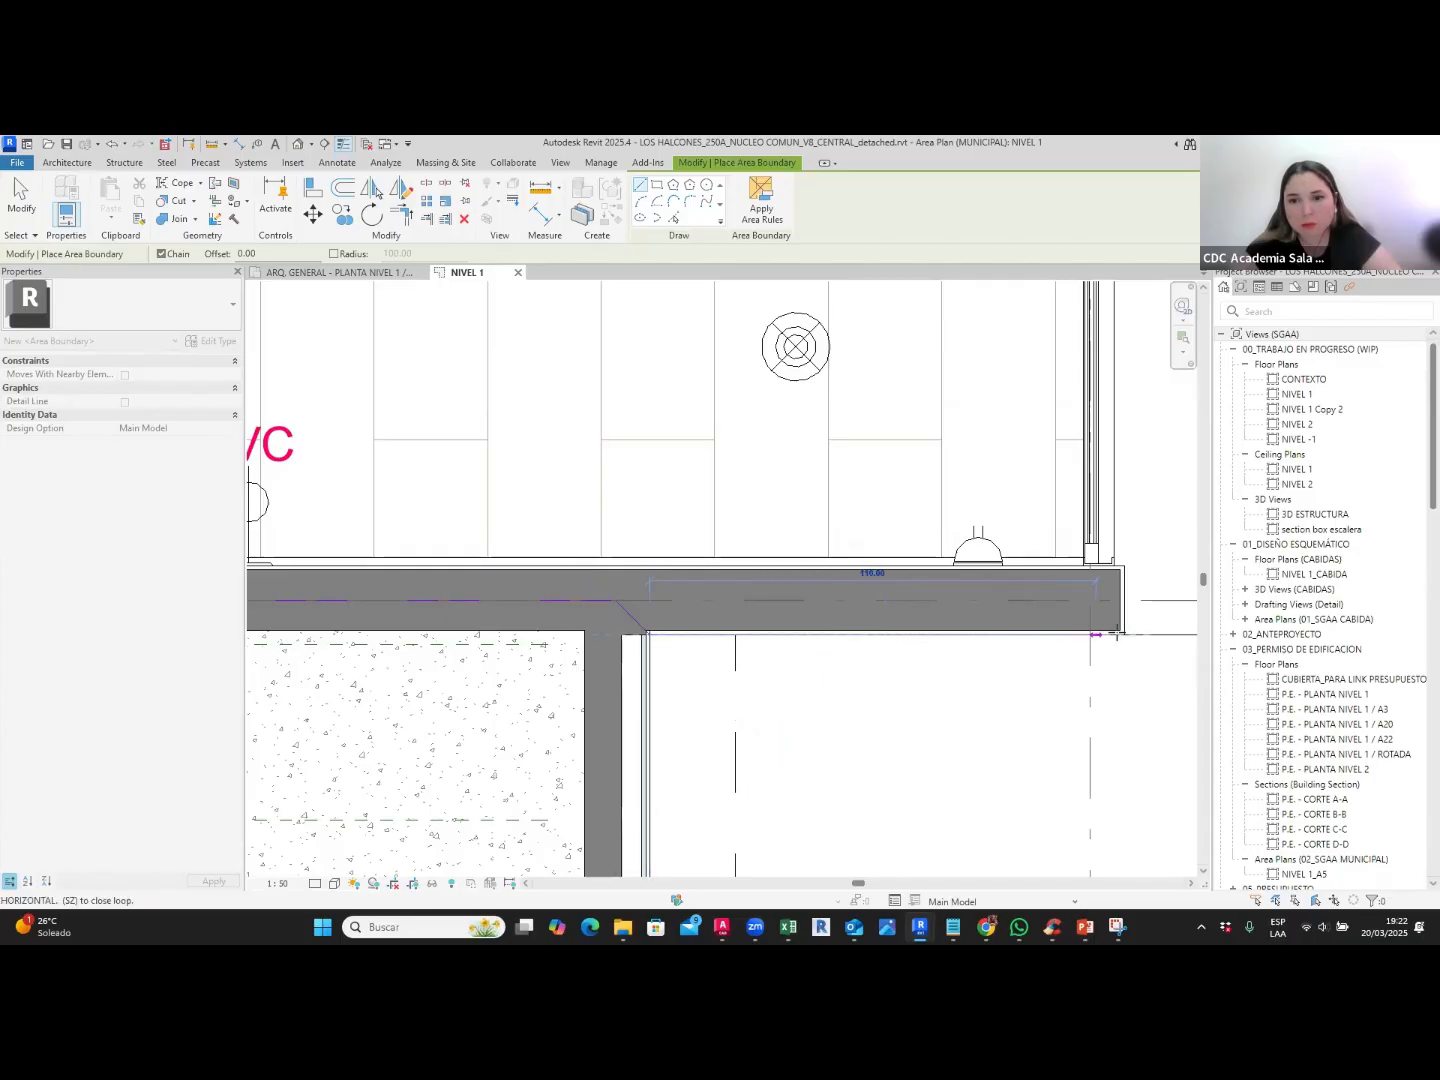
scroll(1124, 636, "up", 2)
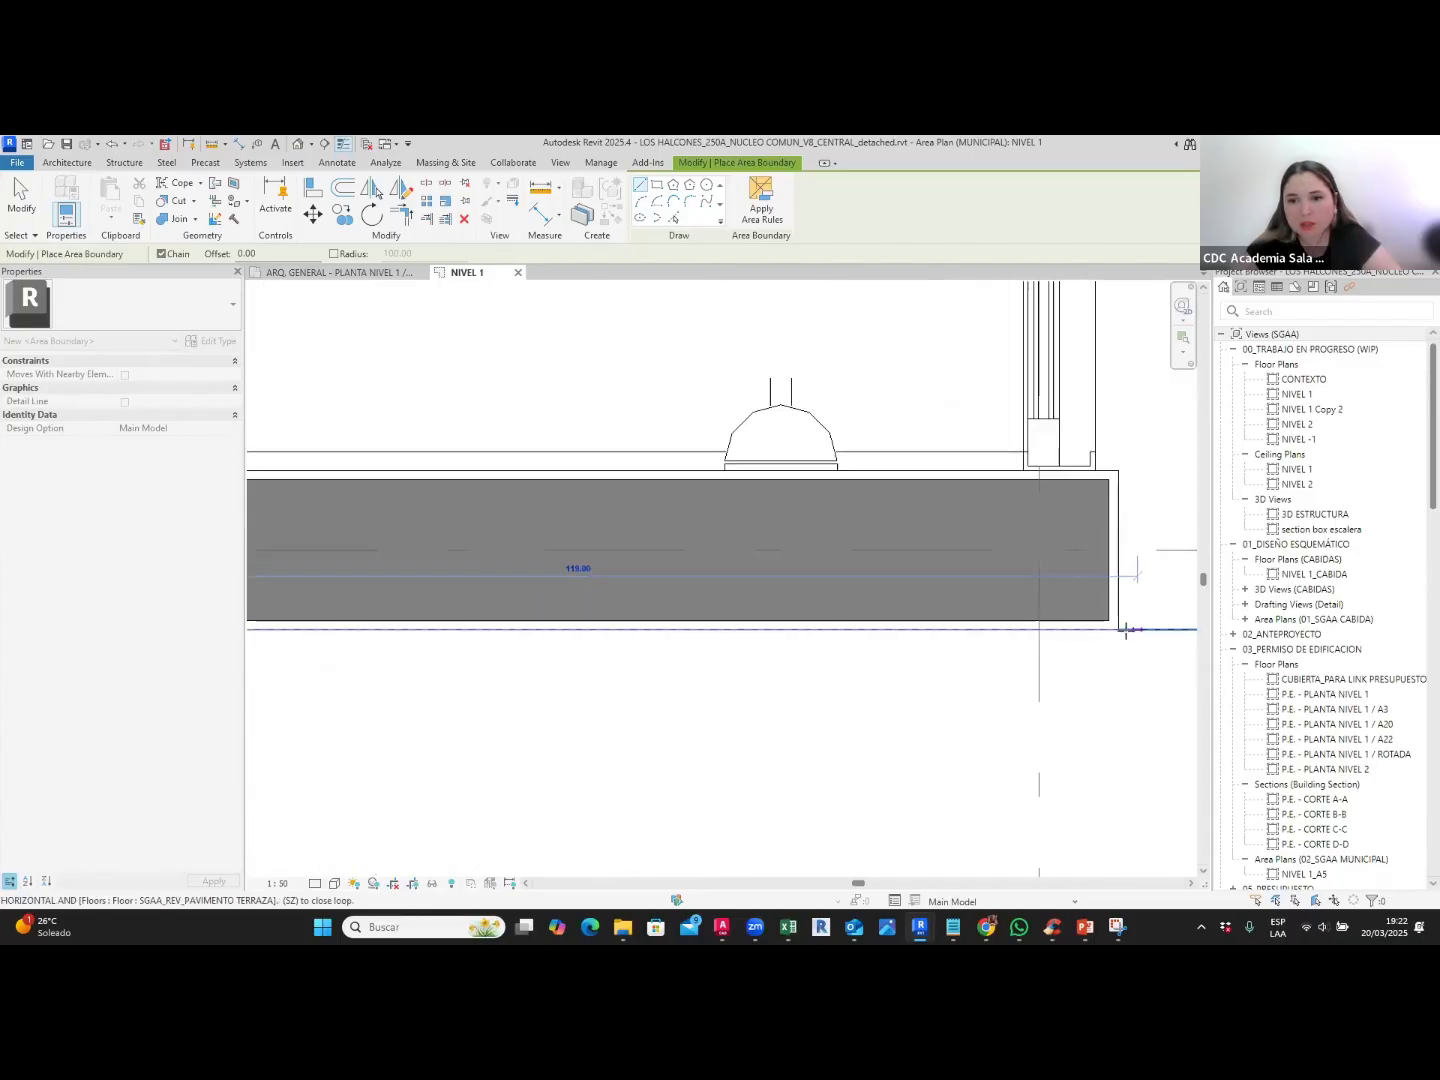
left_click(1118, 629)
Step: Draw the area boundary up the terrace side of the living-dining room to the outer face of the upper exterior wall
scroll(995, 656, "down", 4)
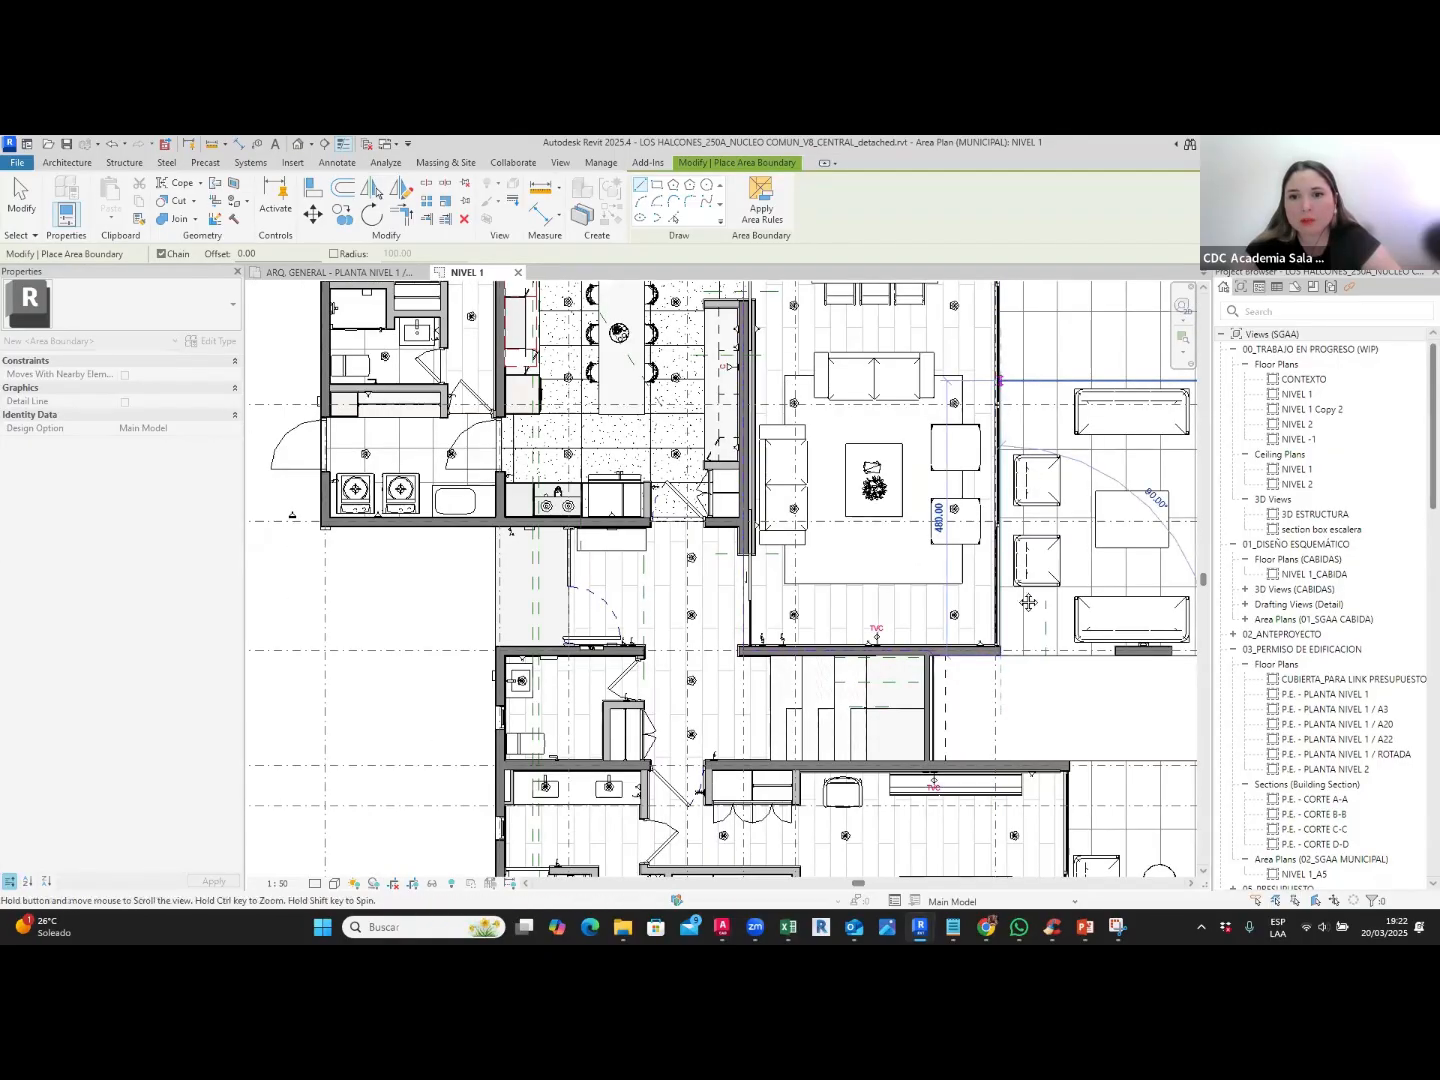
middle_click_drag(1028, 601, 1035, 828)
scroll(1011, 368, "up", 5)
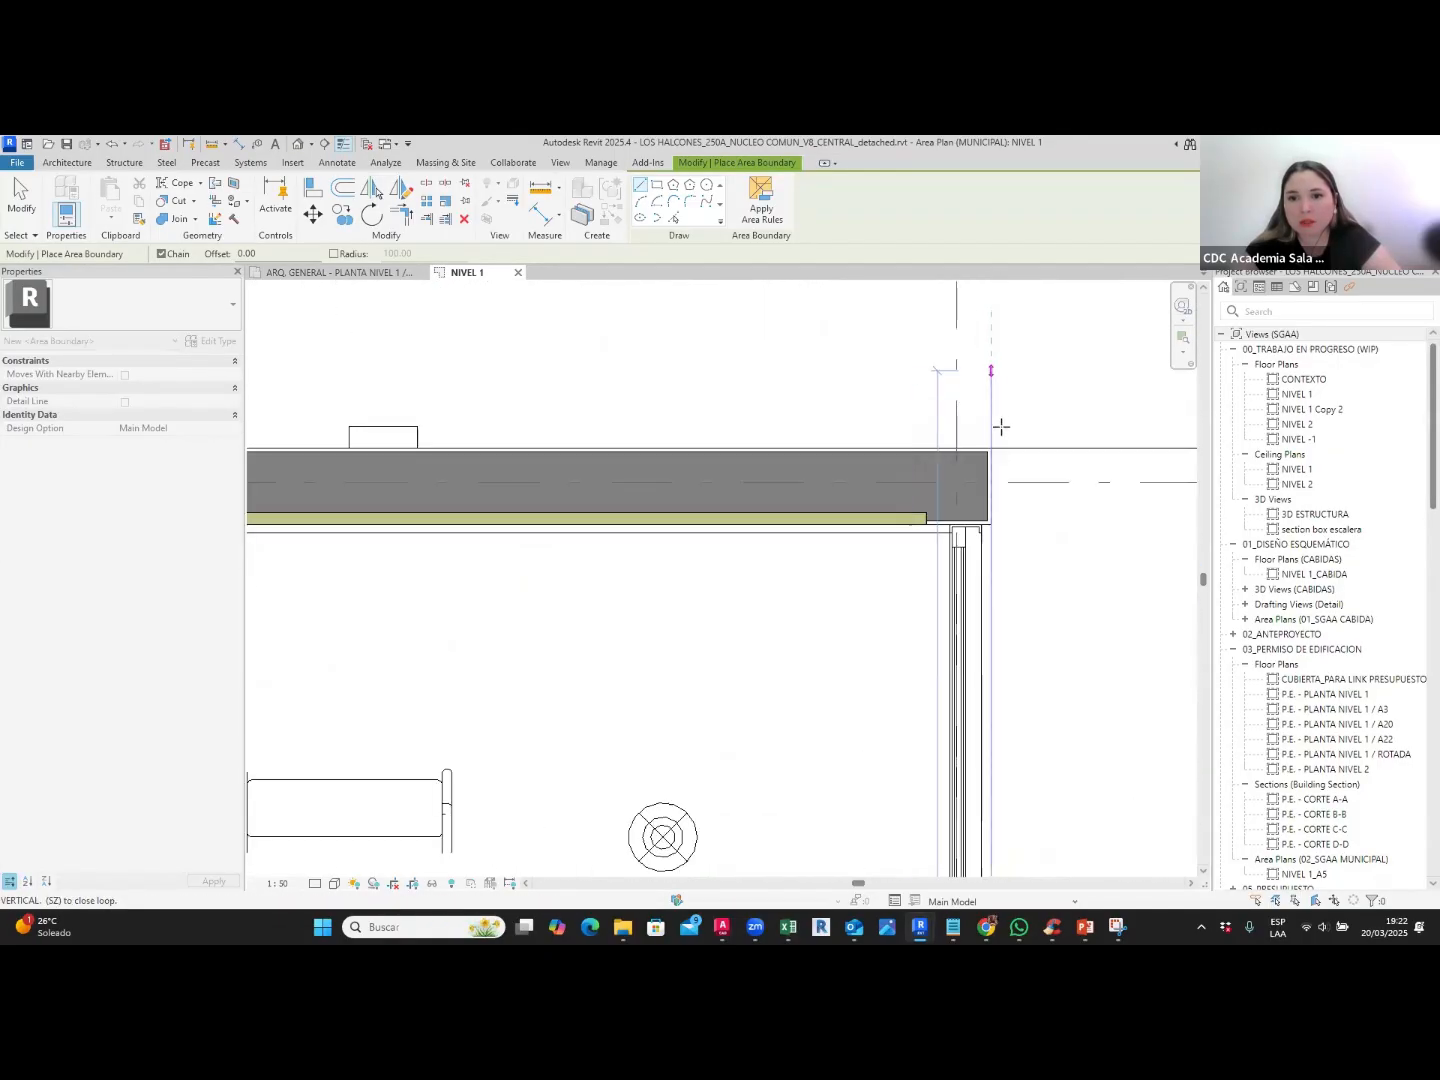
left_click(991, 448)
Step: Close the living-dining room boundary along the upper exterior face back to grid 4 and finish the command
scroll(1076, 428, "down", 5)
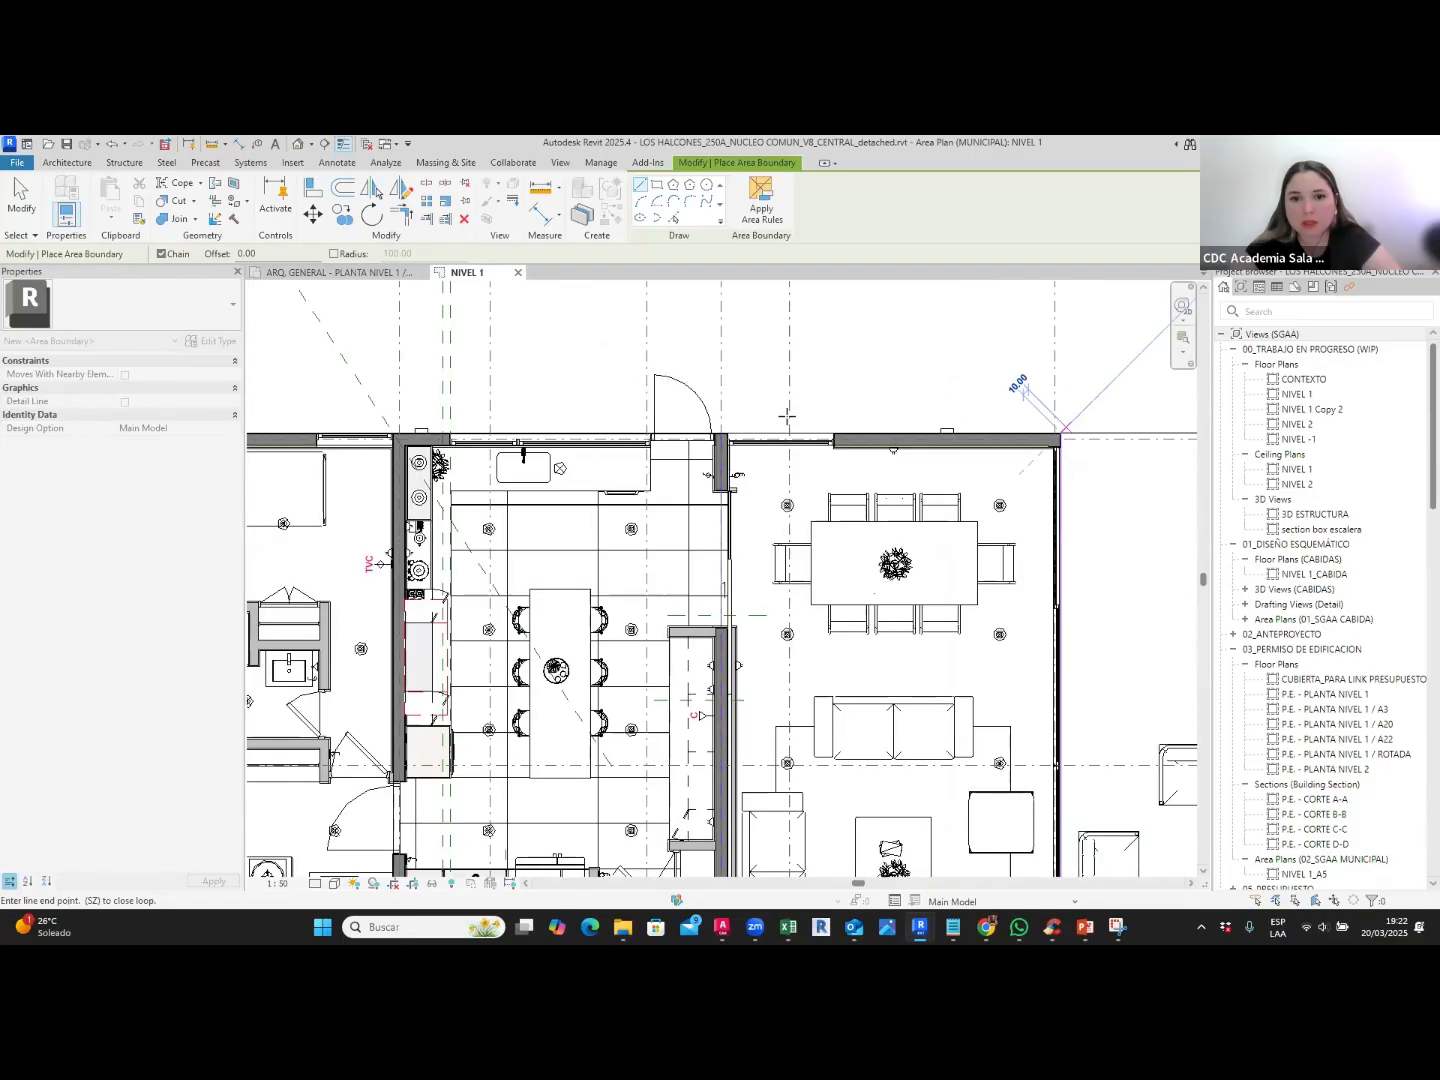
scroll(736, 435, "up", 5)
scroll(689, 430, "up", 2)
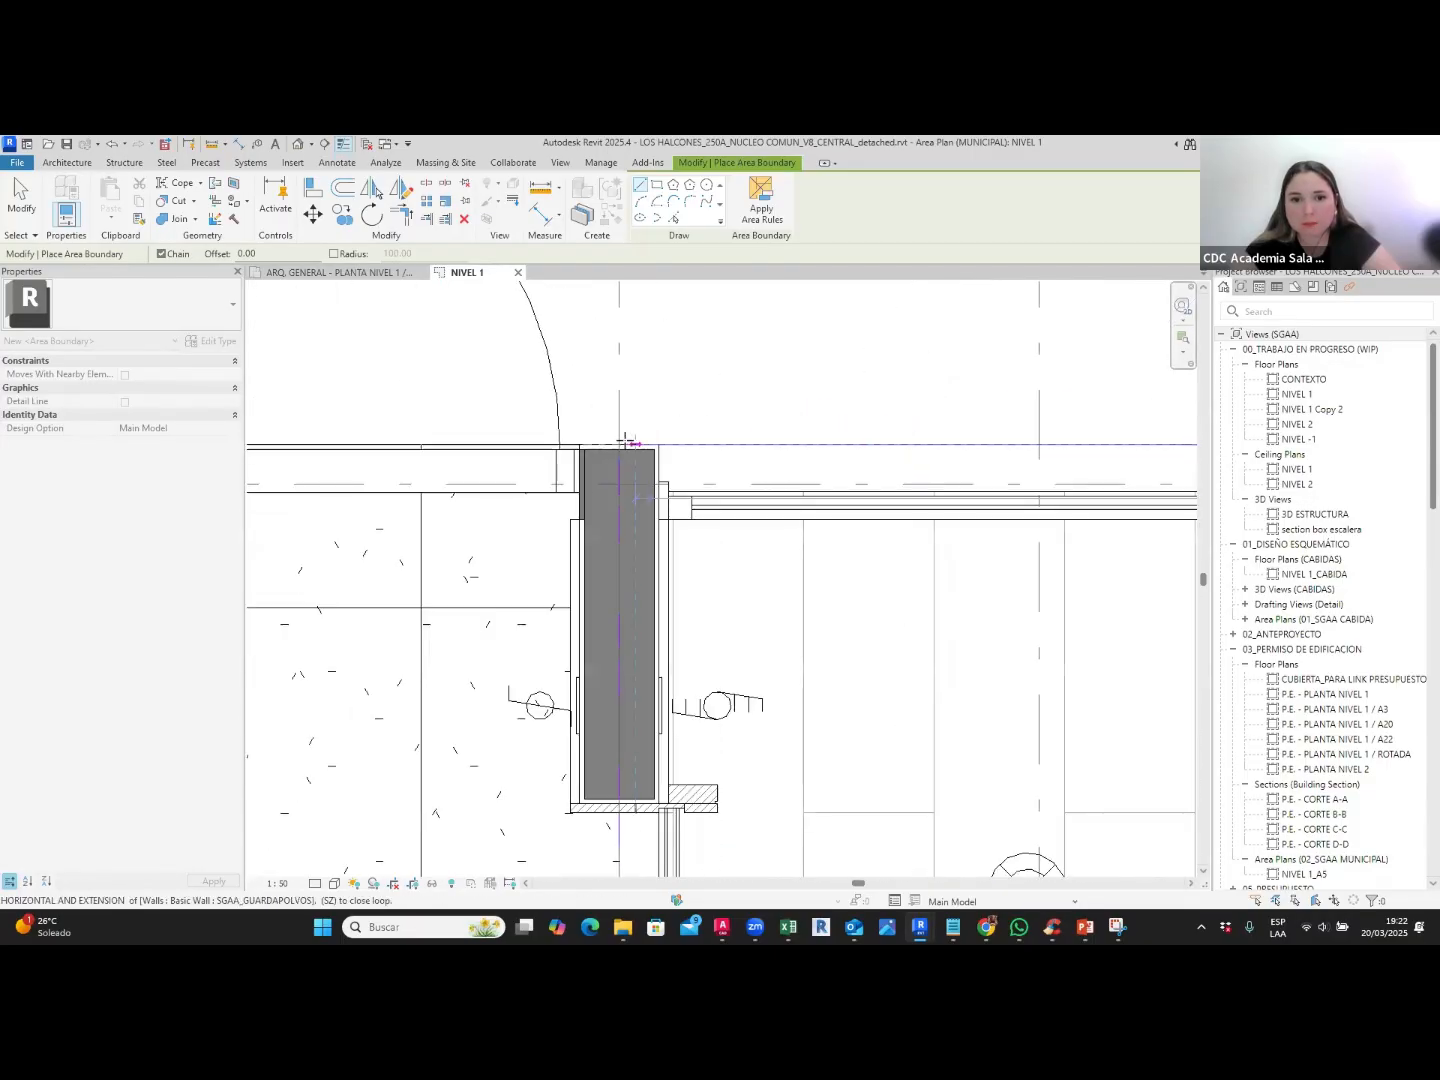
key("Escape")
key("Escape")
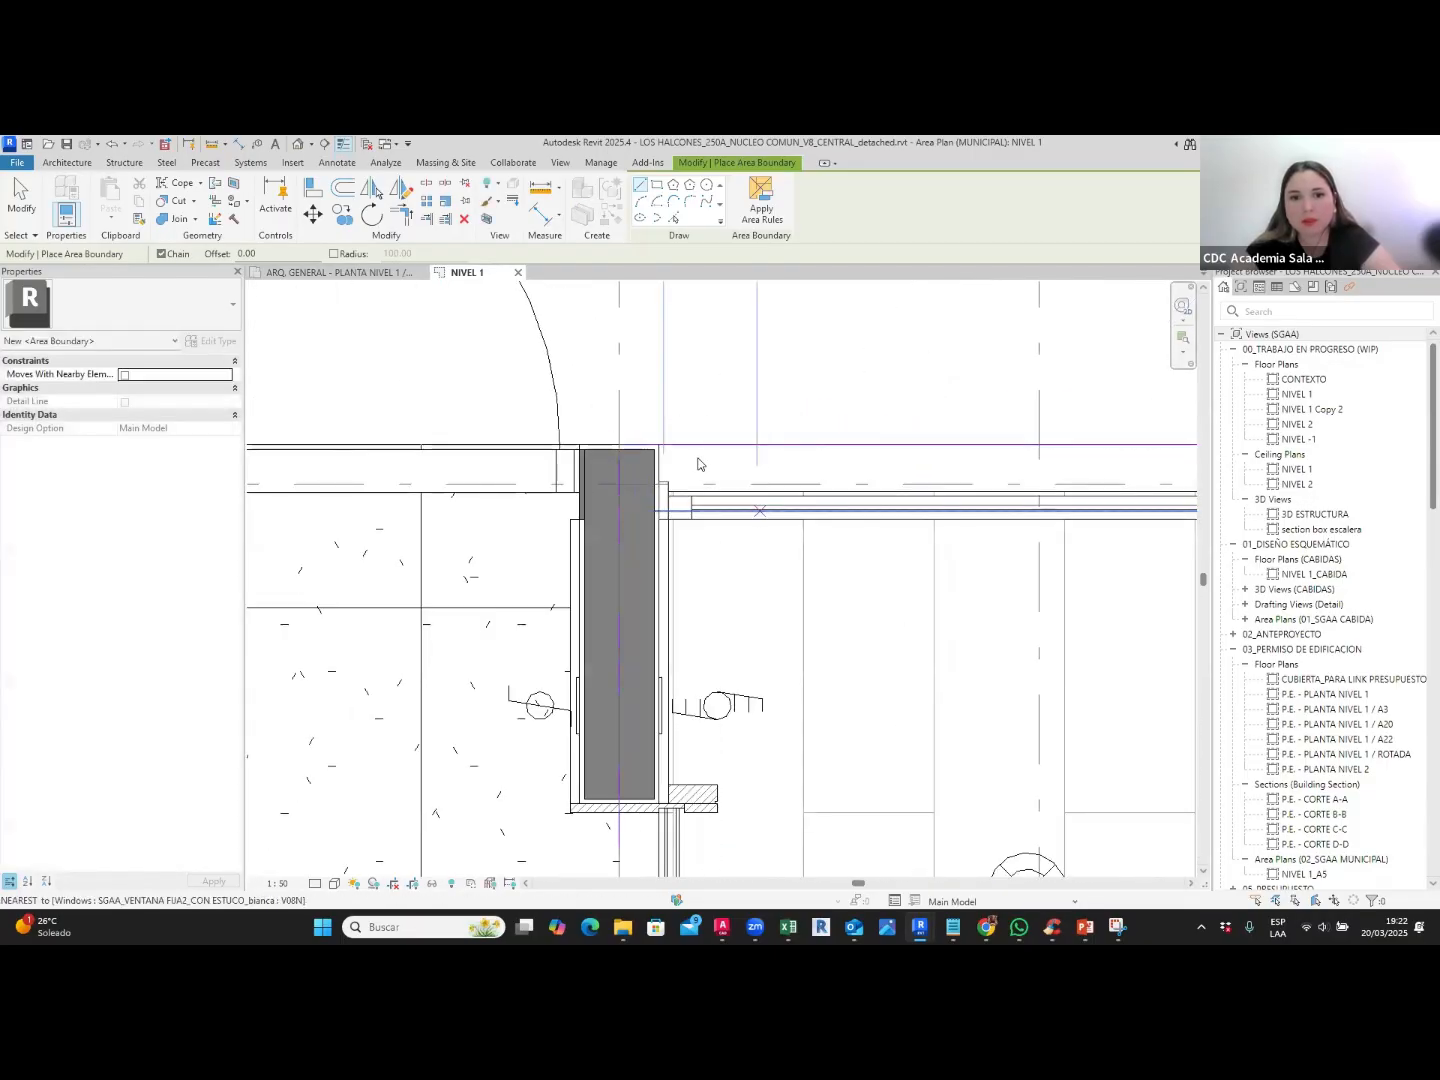
Step: Examine the area boundary around the living-dining room, checking its corners and its alignment with walls and grid
scroll(701, 443, "down", 3)
scroll(701, 443, "down", 8)
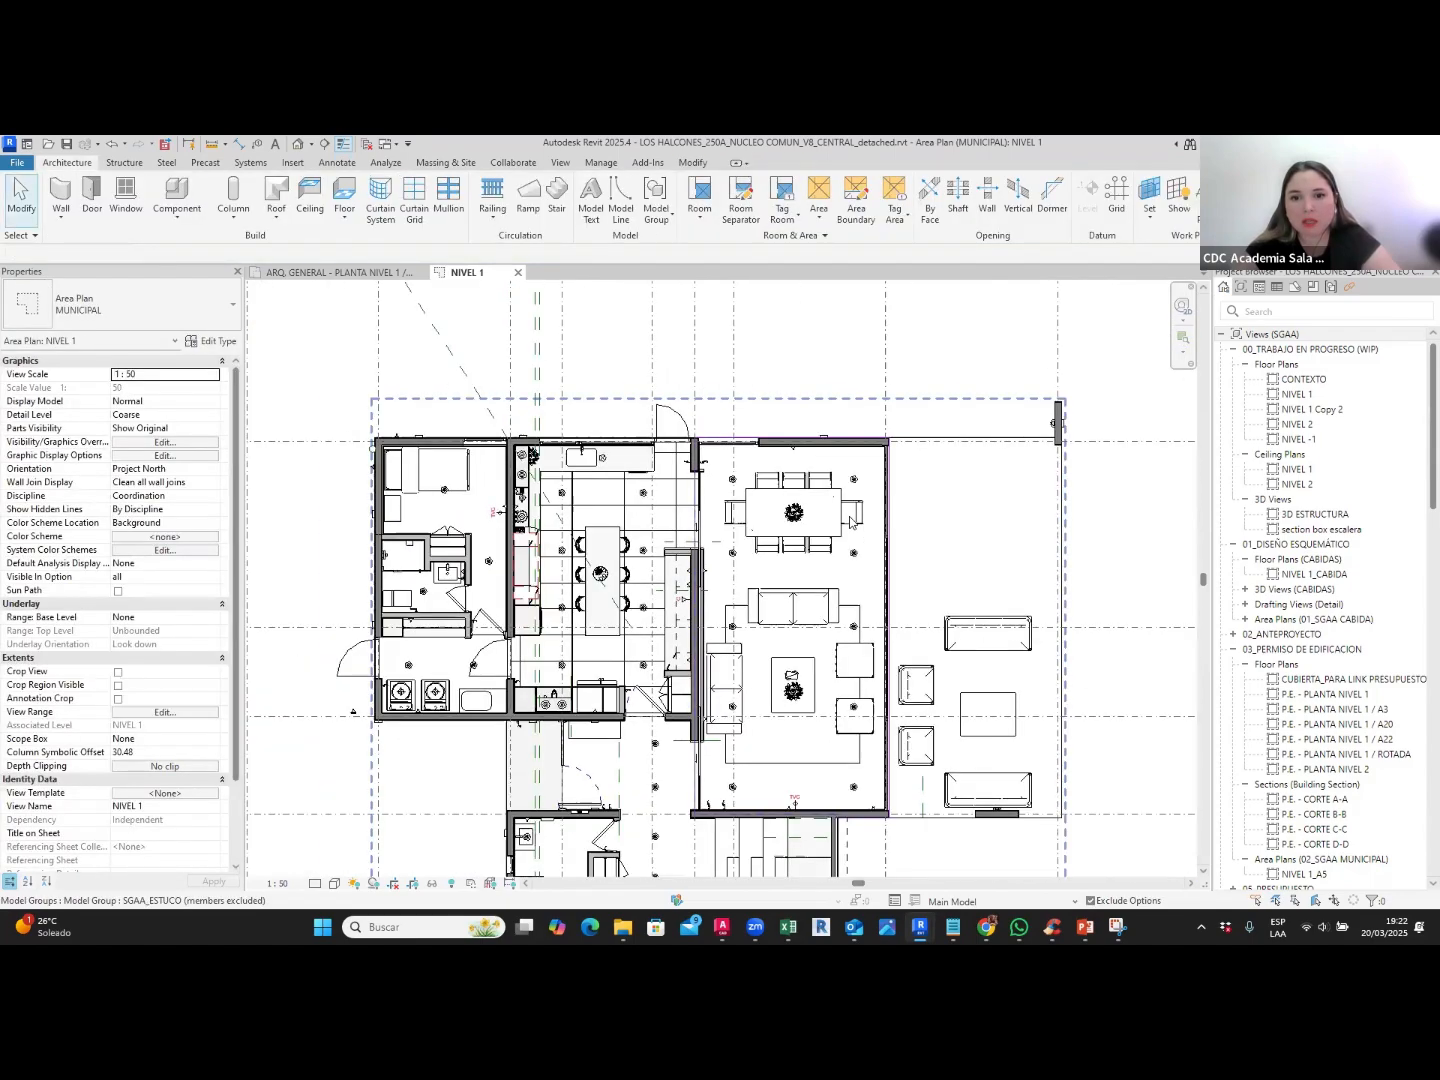
scroll(853, 514, "up", 2)
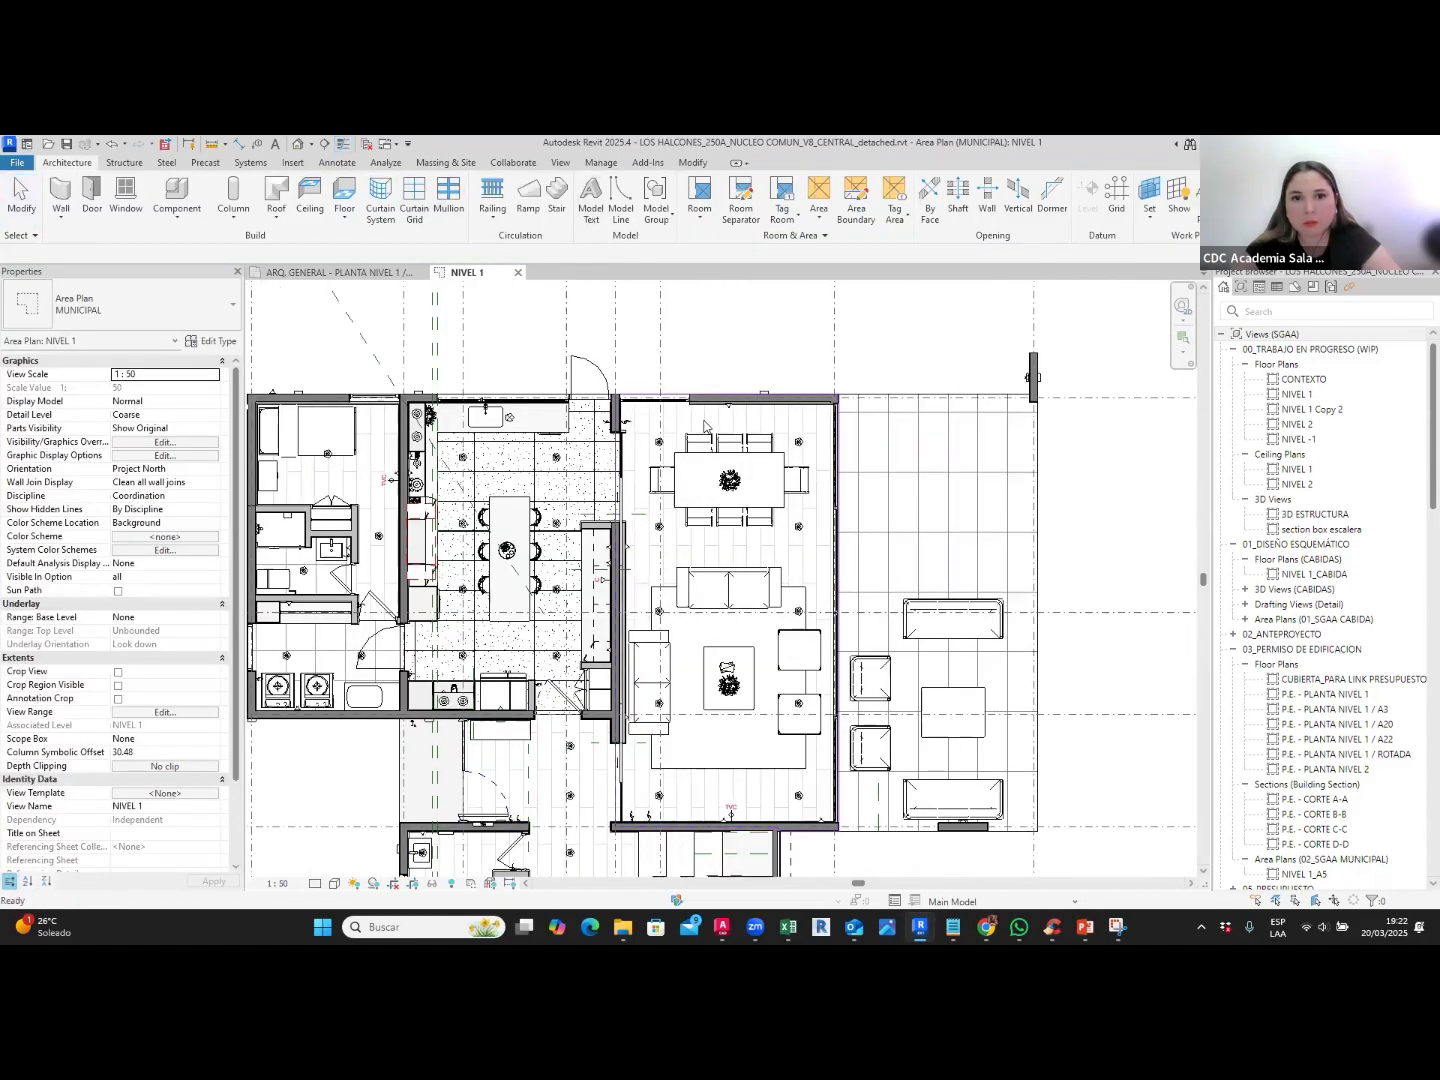
scroll(681, 410, "up", 4)
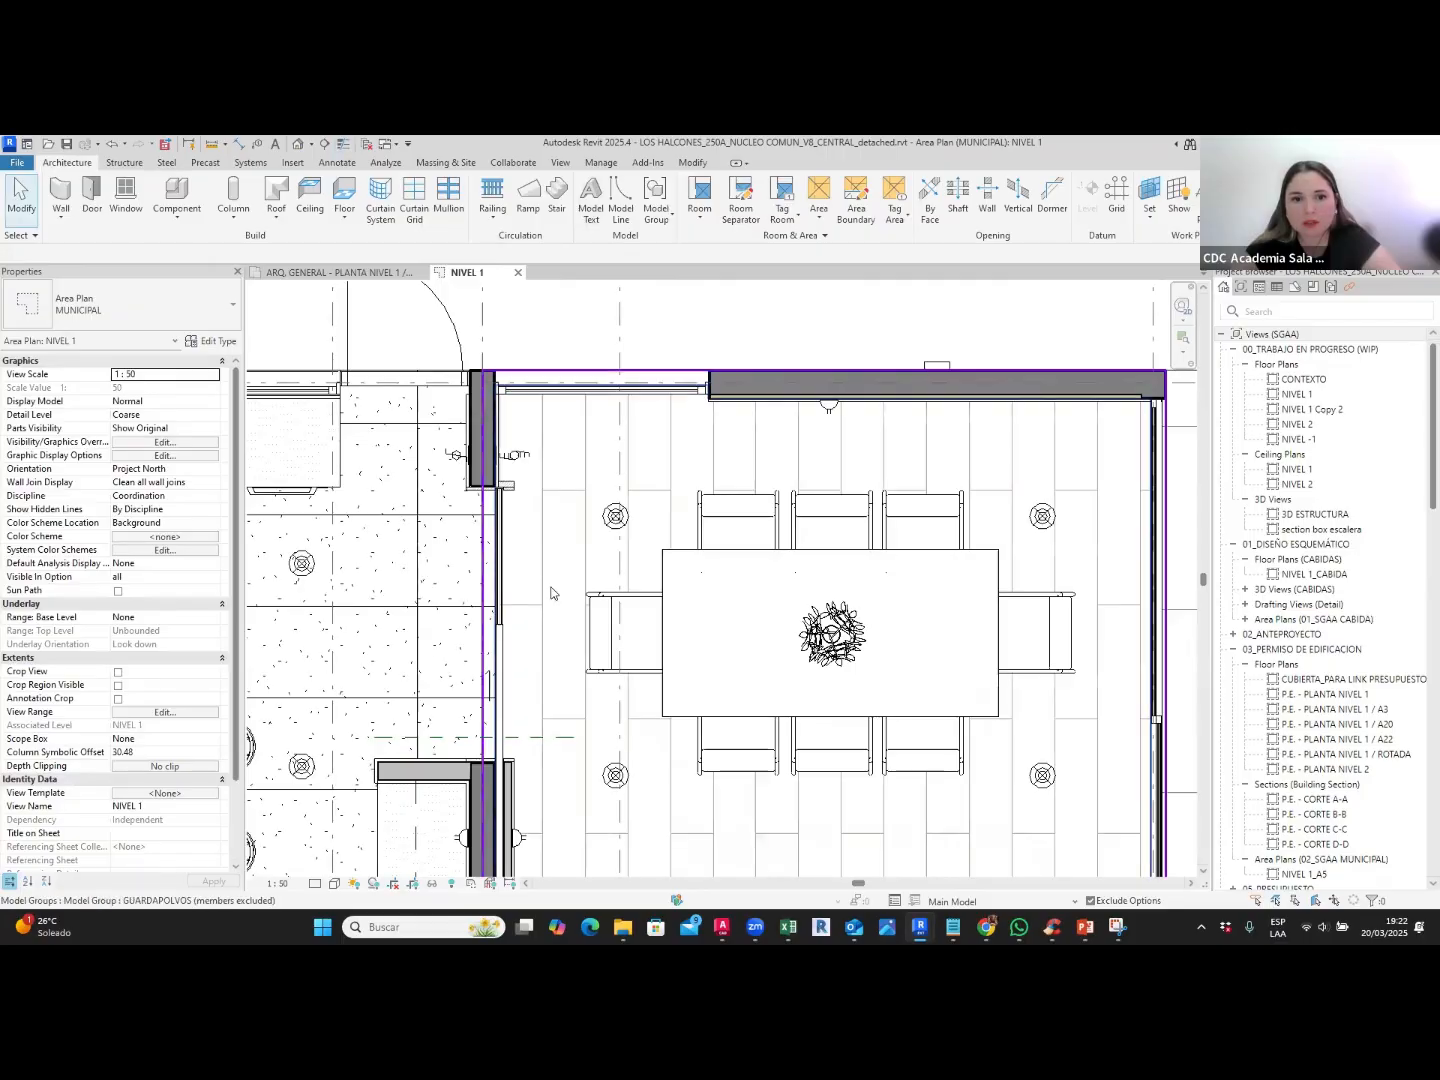
scroll(723, 330, "down", 2)
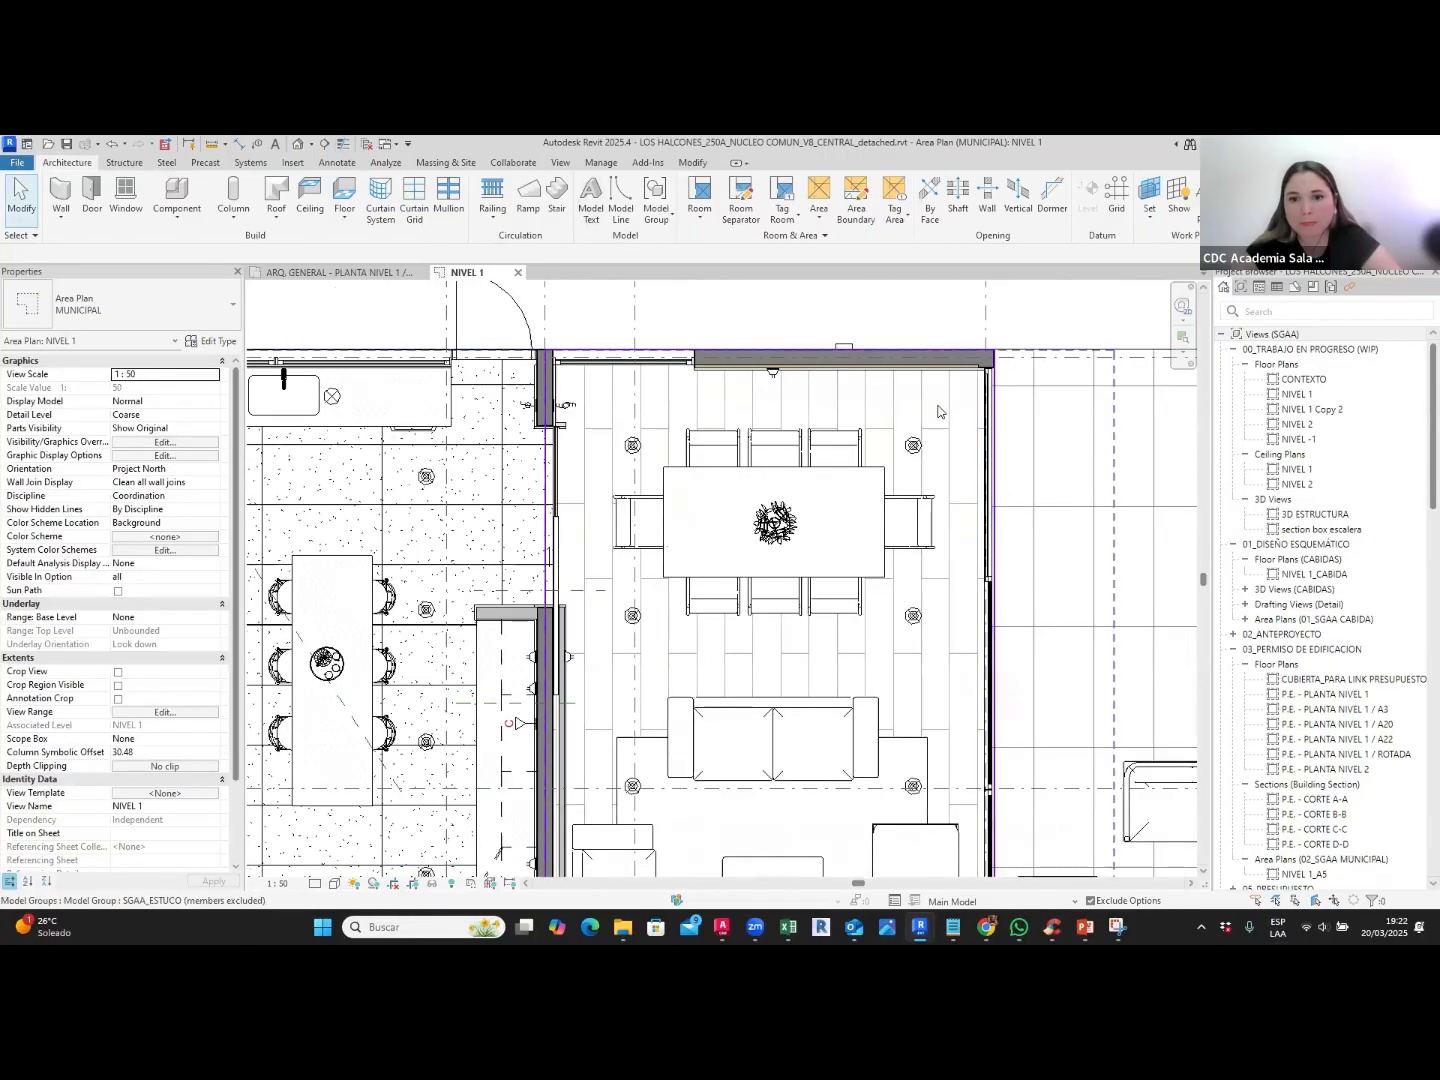
scroll(937, 400, "down", 3)
scroll(788, 765, "up", 1)
middle_click_drag(788, 765, 703, 600)
scroll(662, 570, "up", 5)
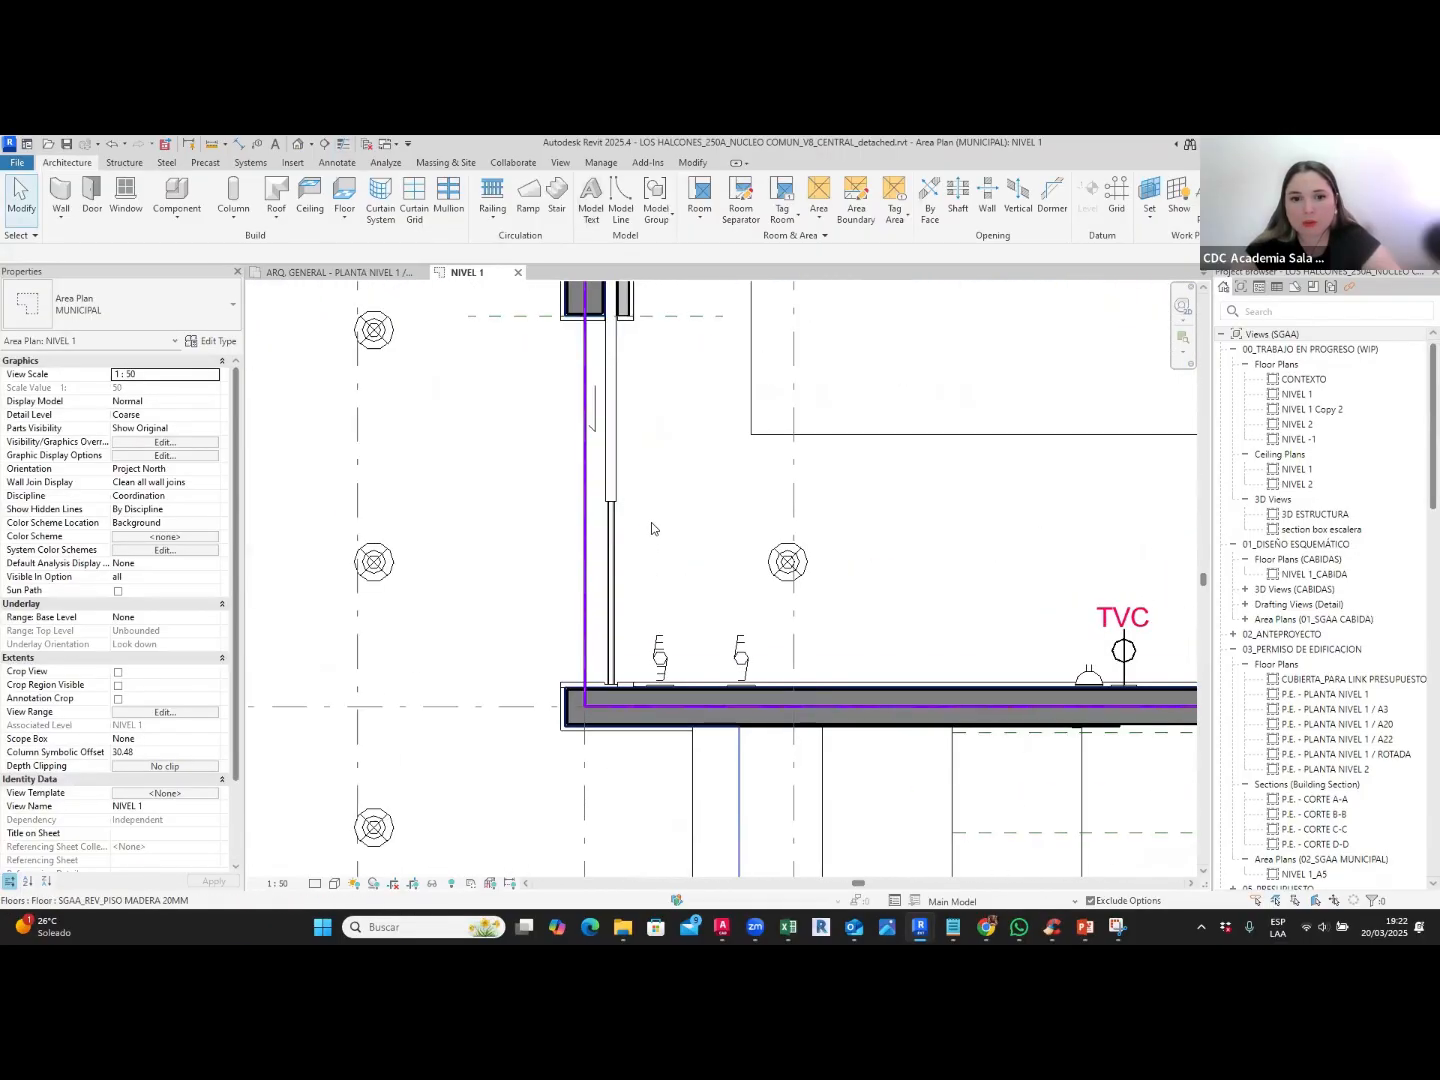
scroll(640, 531, "down", 6)
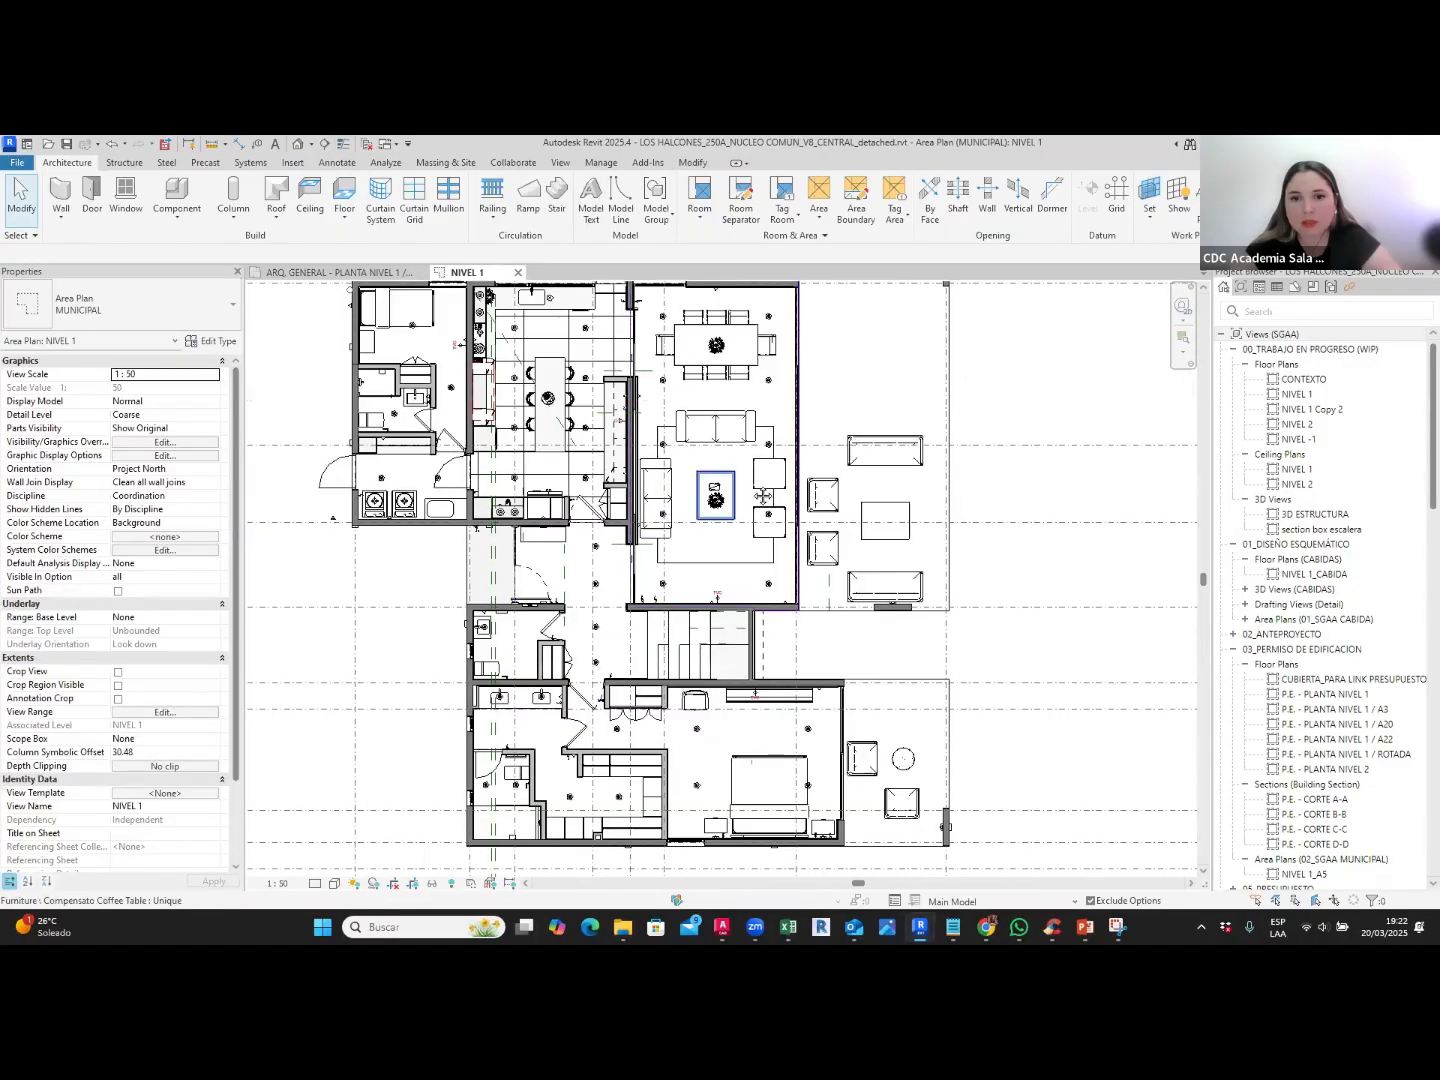
middle_click_drag(865, 671, 805, 675)
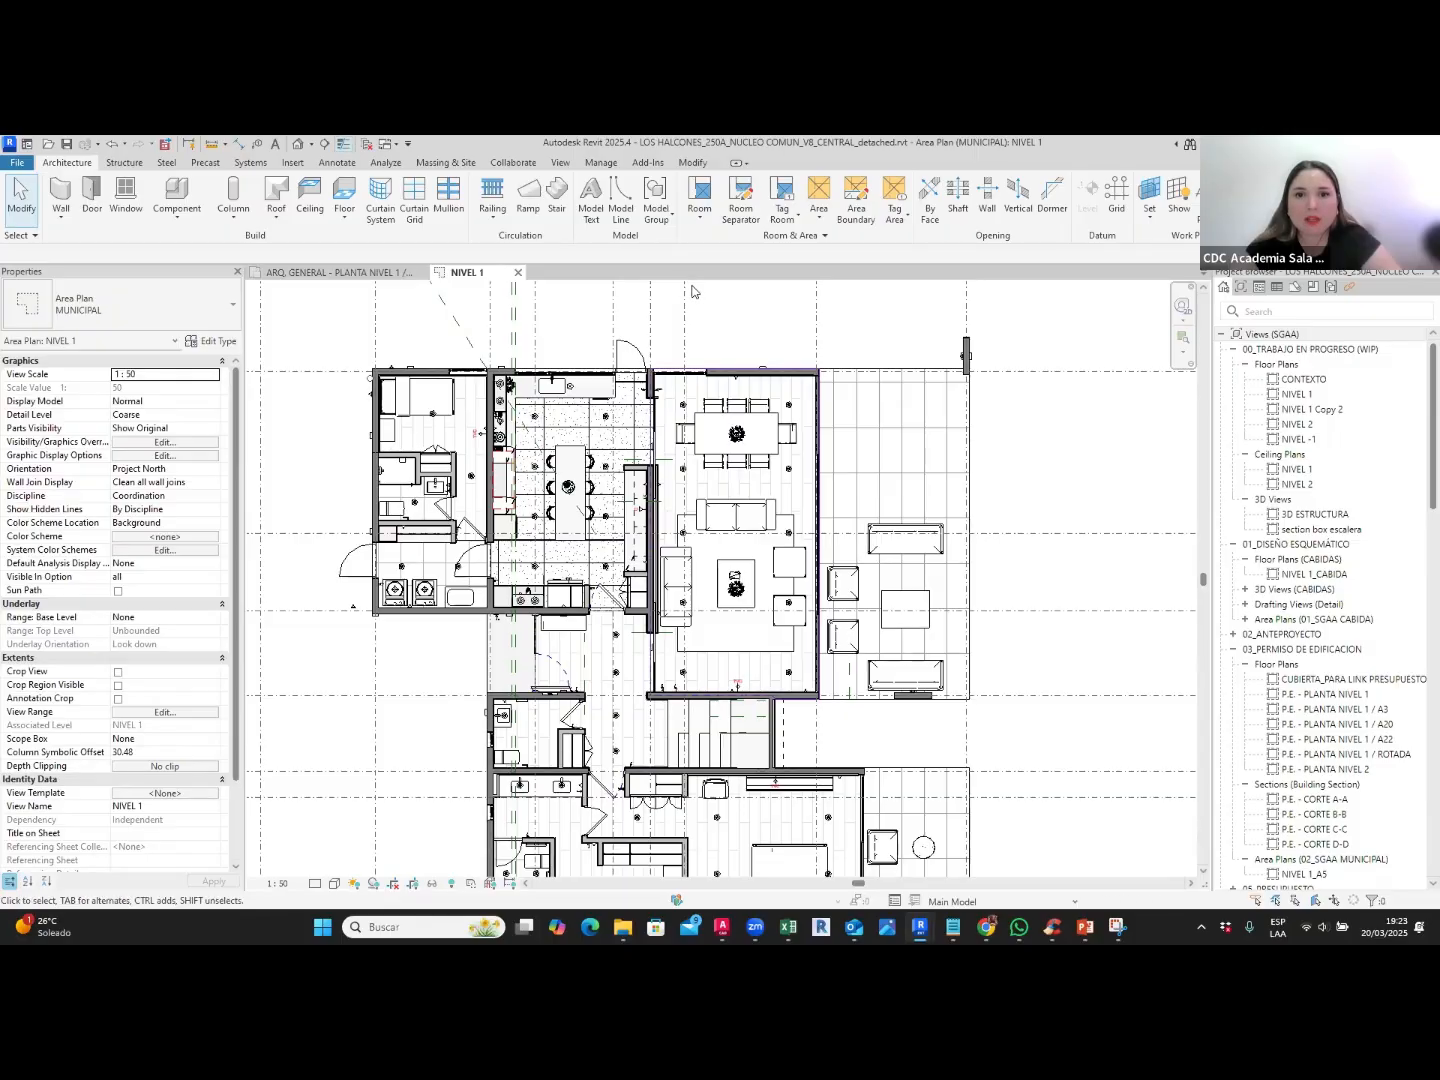
Step: Place an area with its tag inside the enclosed living-dining room boundary
left_click(815, 216)
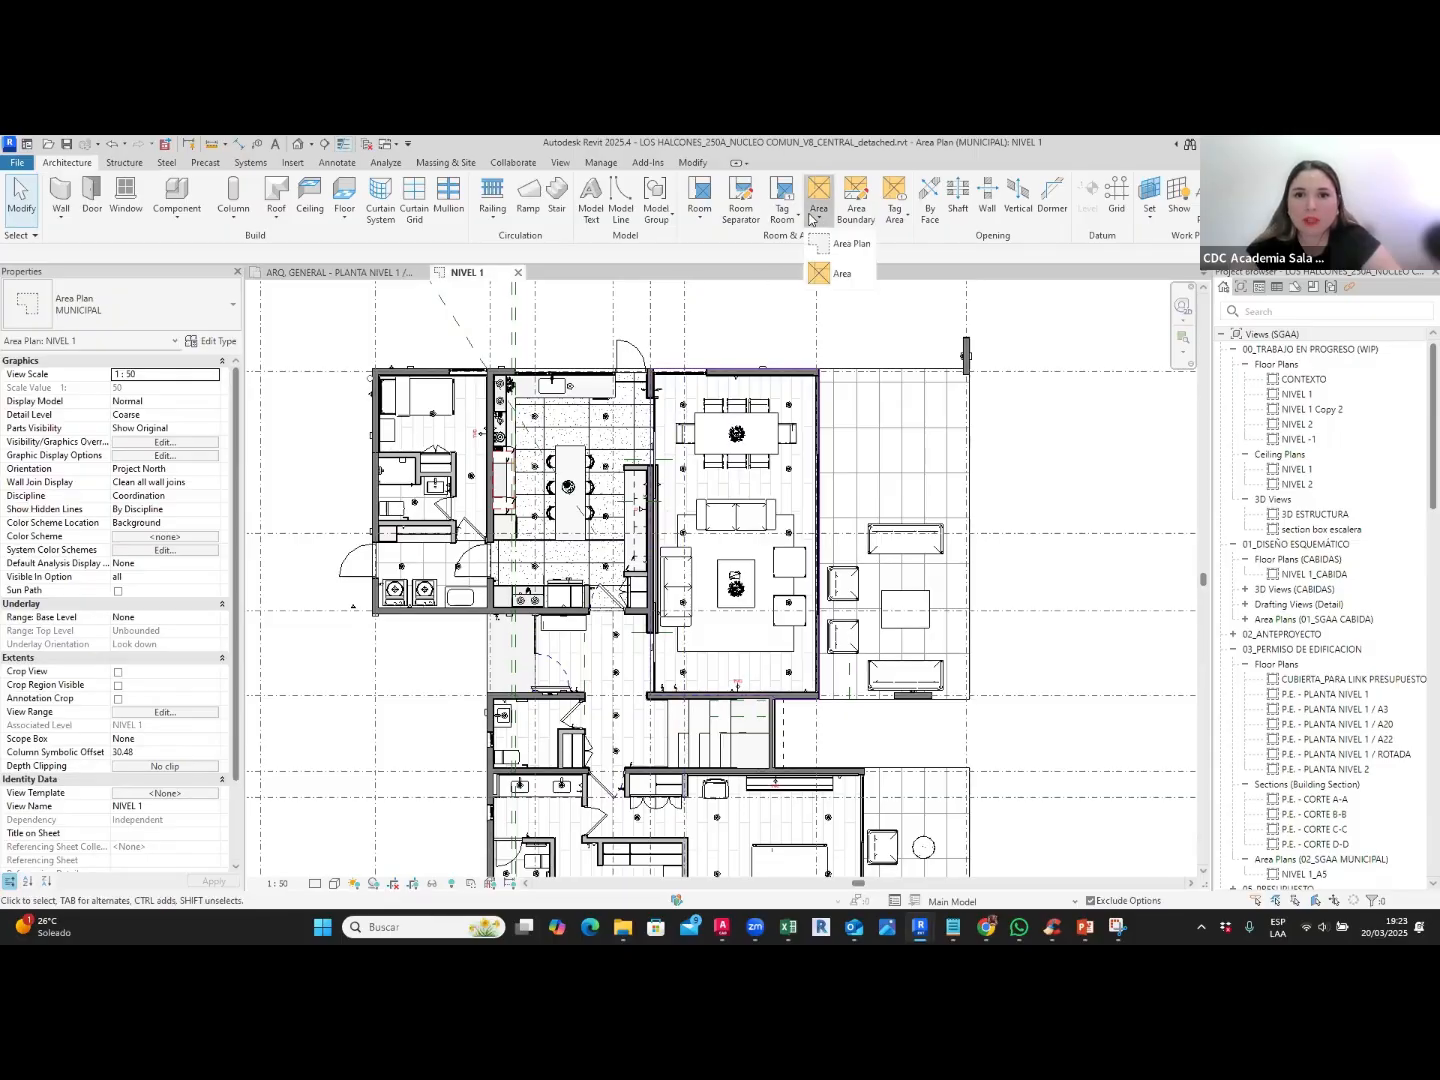
left_click(845, 274)
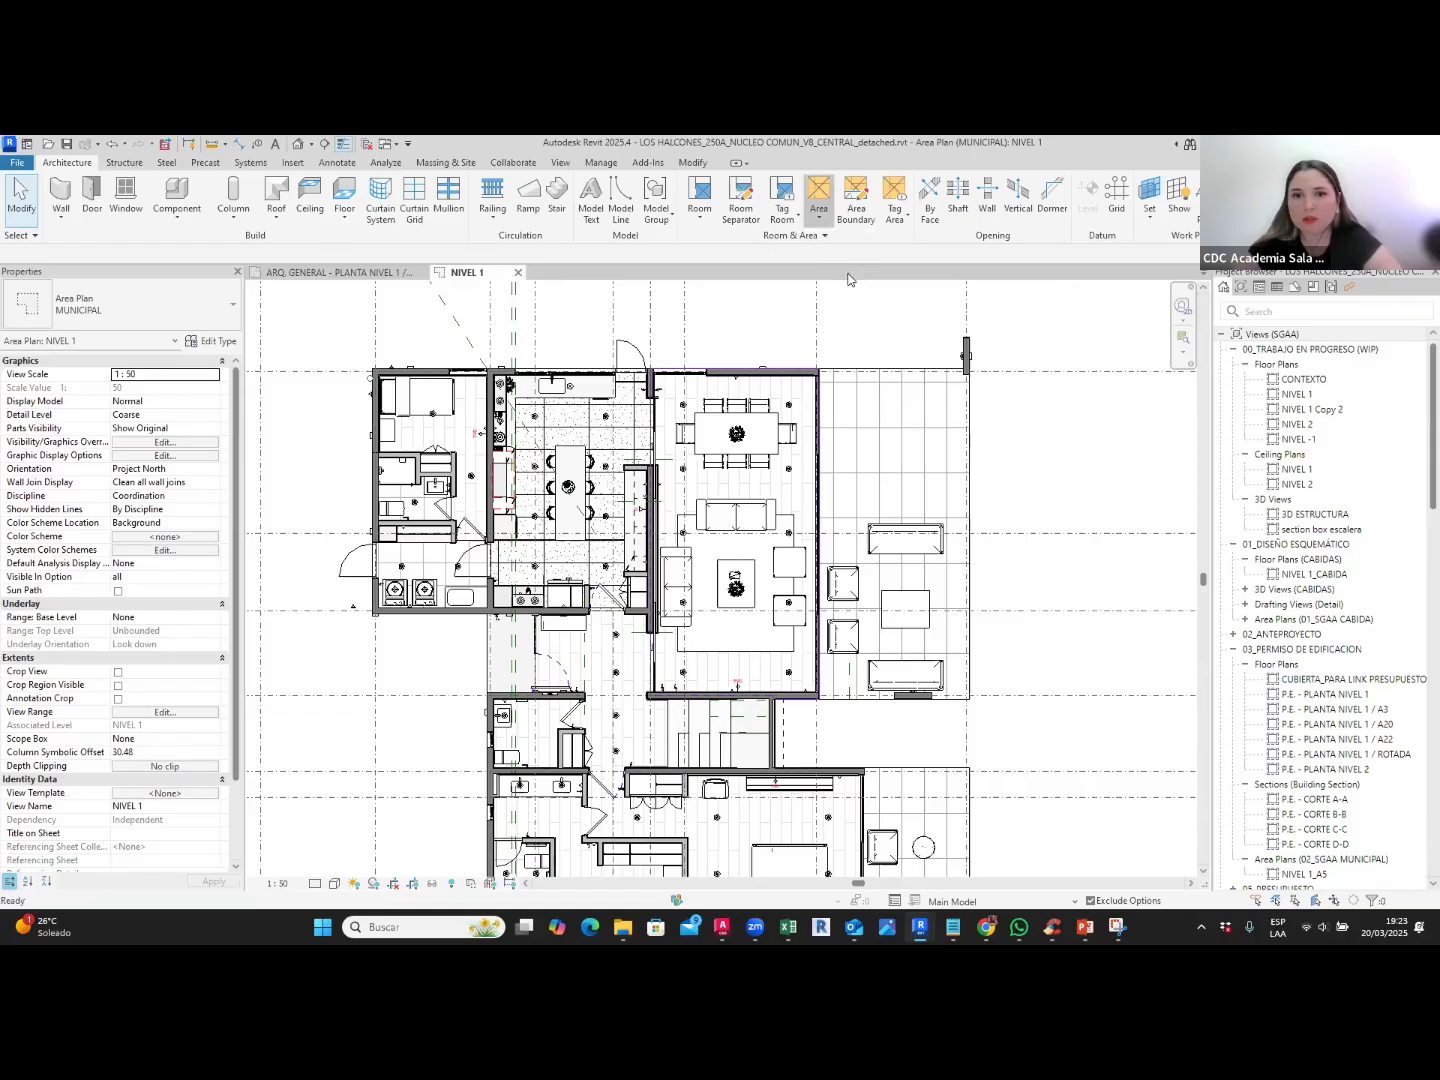
left_click(737, 535)
key("Escape")
Step: Rename the area tagged inside the living-dining room as LIVING COMEDOR and clear the tag selection
scroll(735, 540, "up", 6)
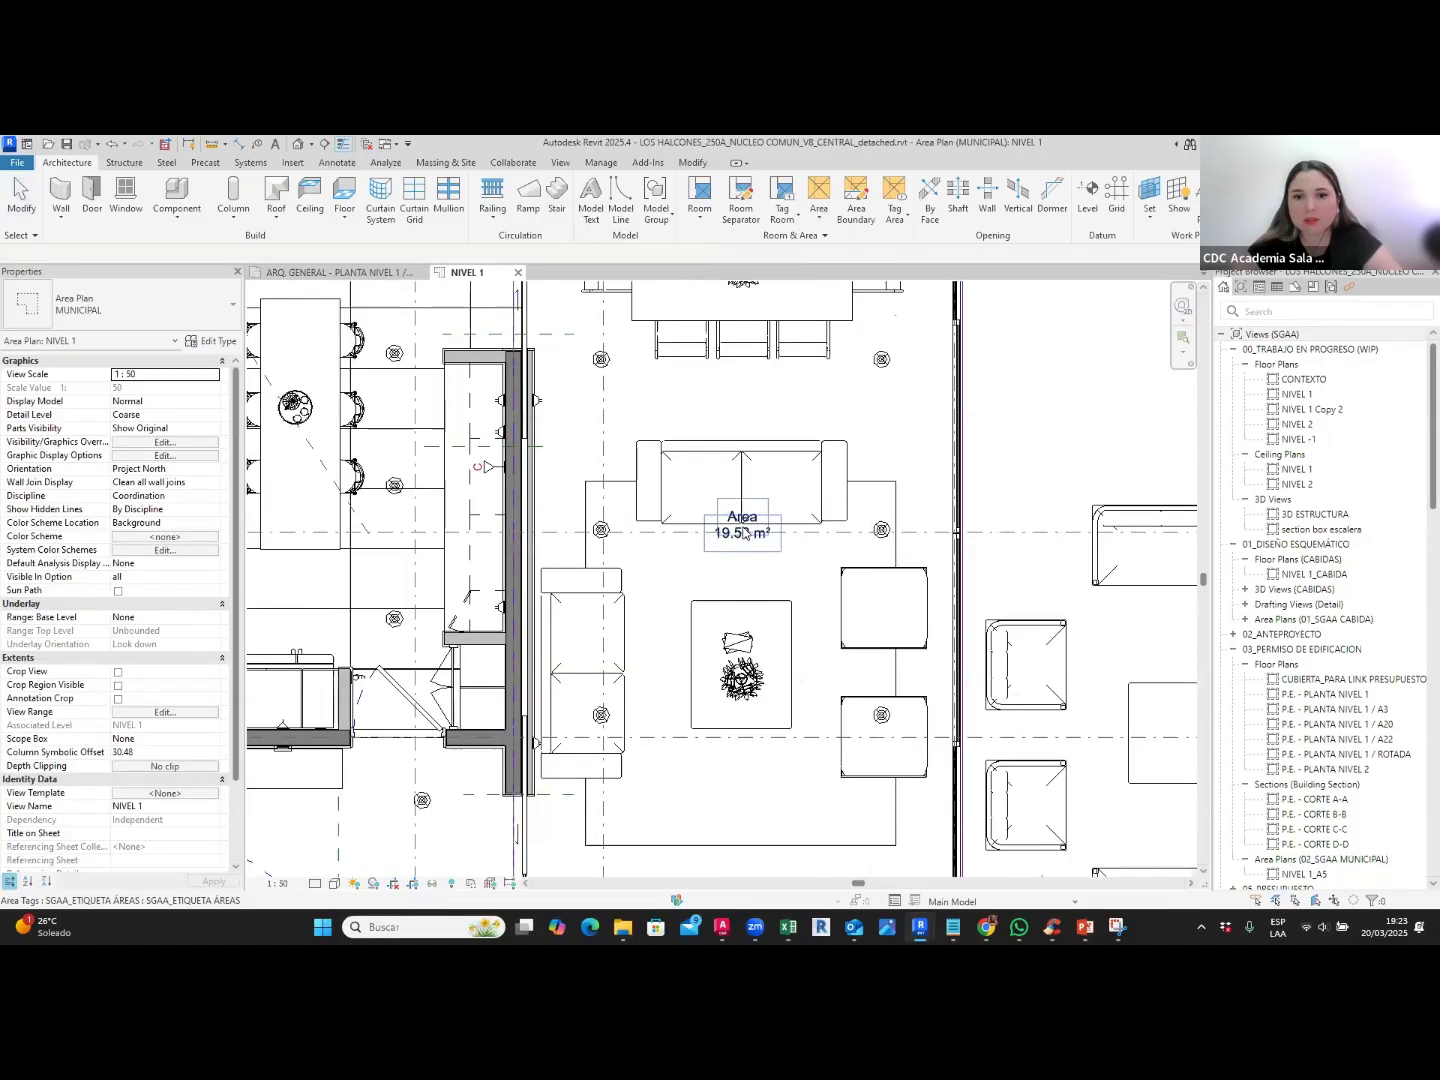
scroll(713, 558, "down", 1)
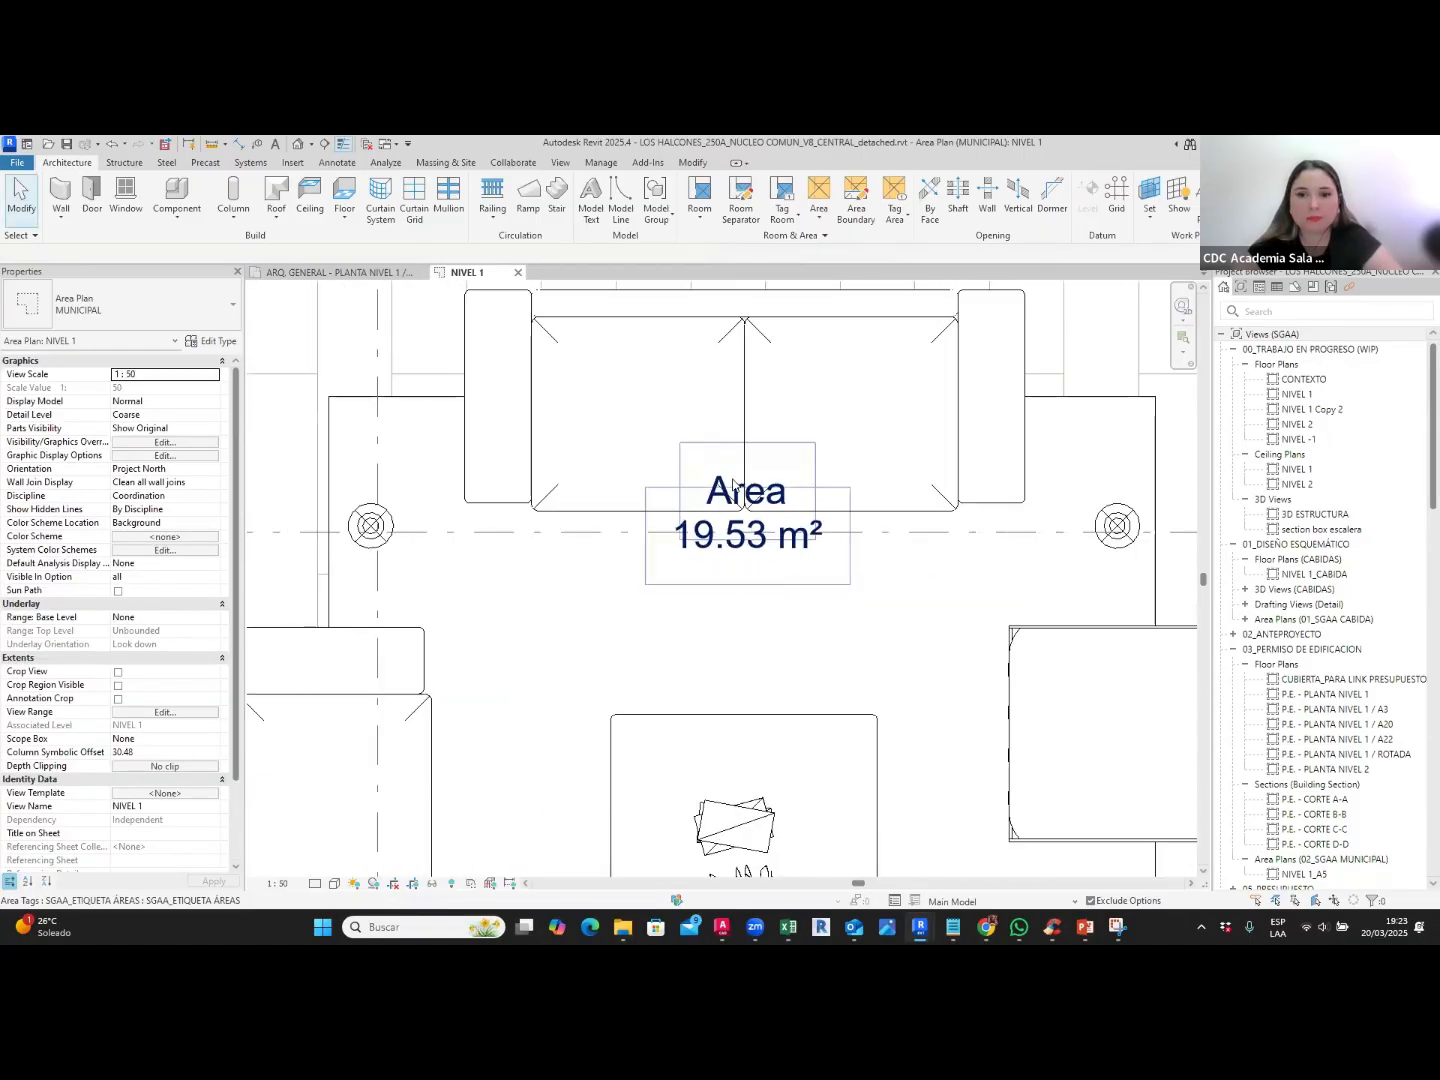
scroll(738, 490, "down", 8)
scroll(740, 492, "up", 1)
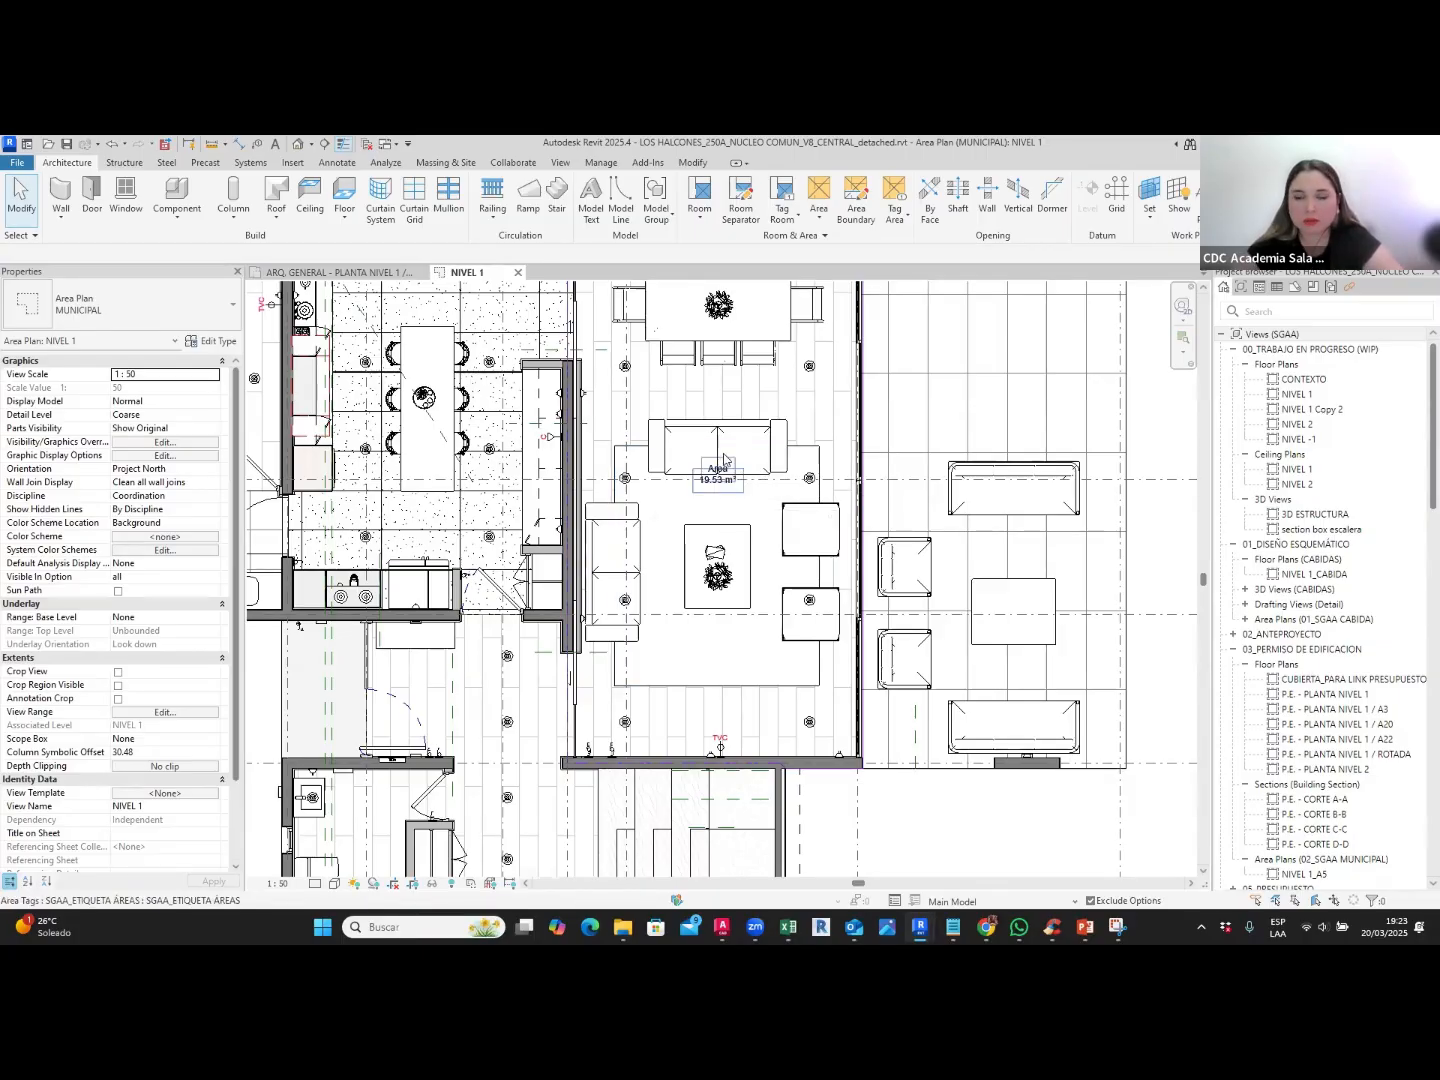
middle_click_drag(797, 431, 748, 453)
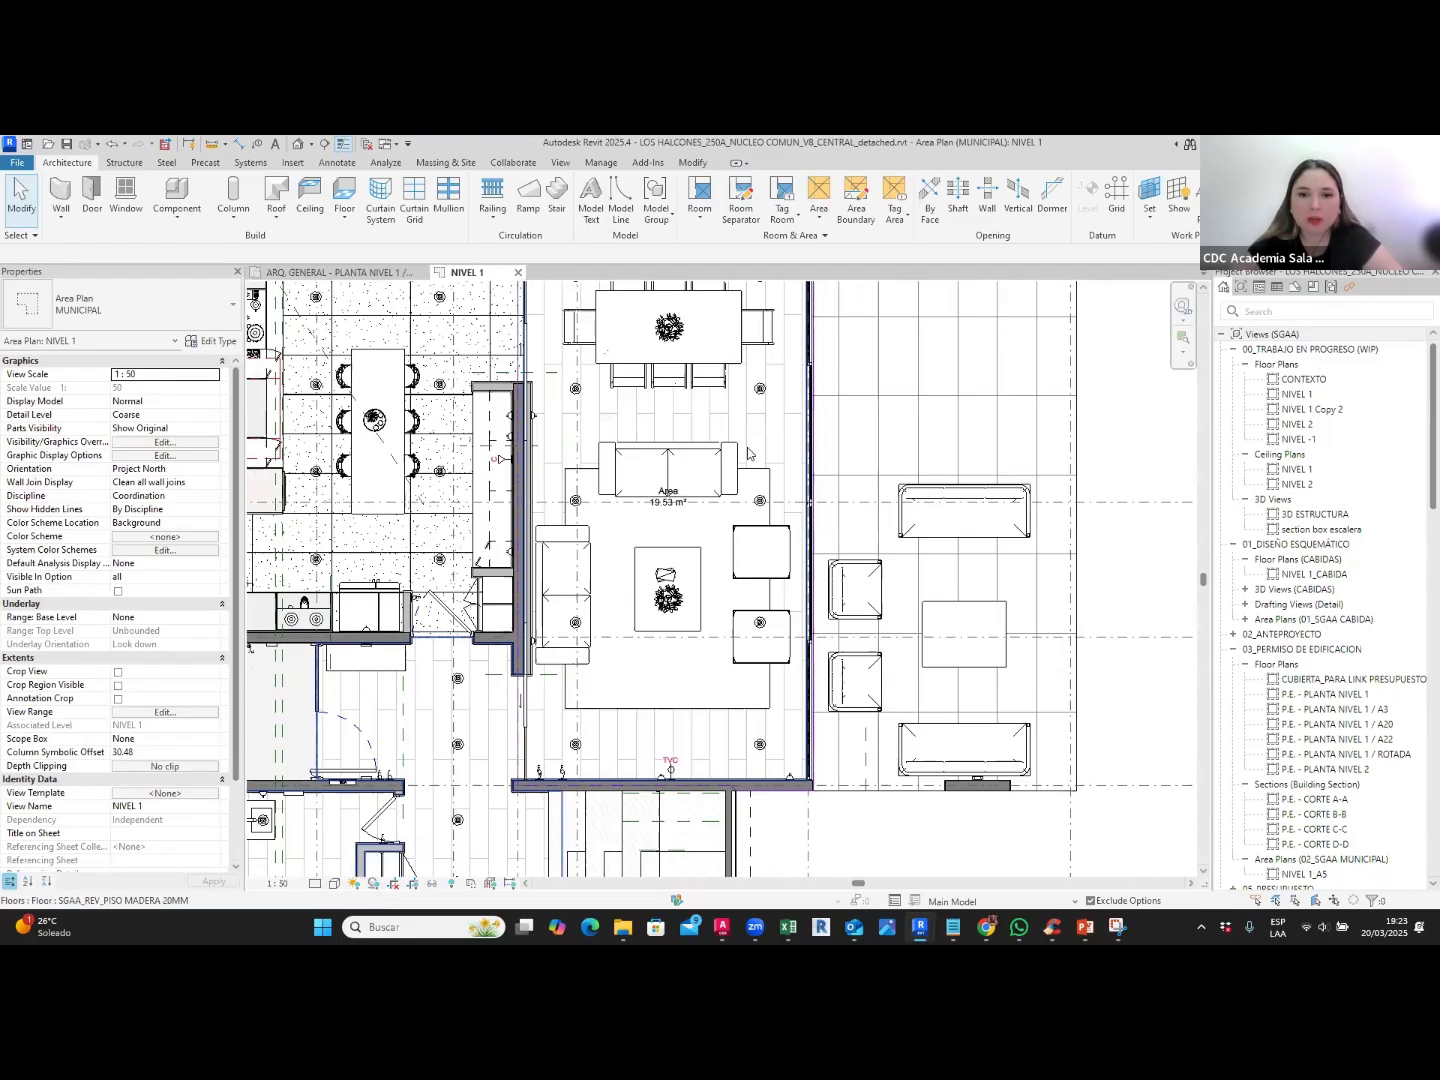
scroll(668, 492, "up", 5)
left_click(671, 508)
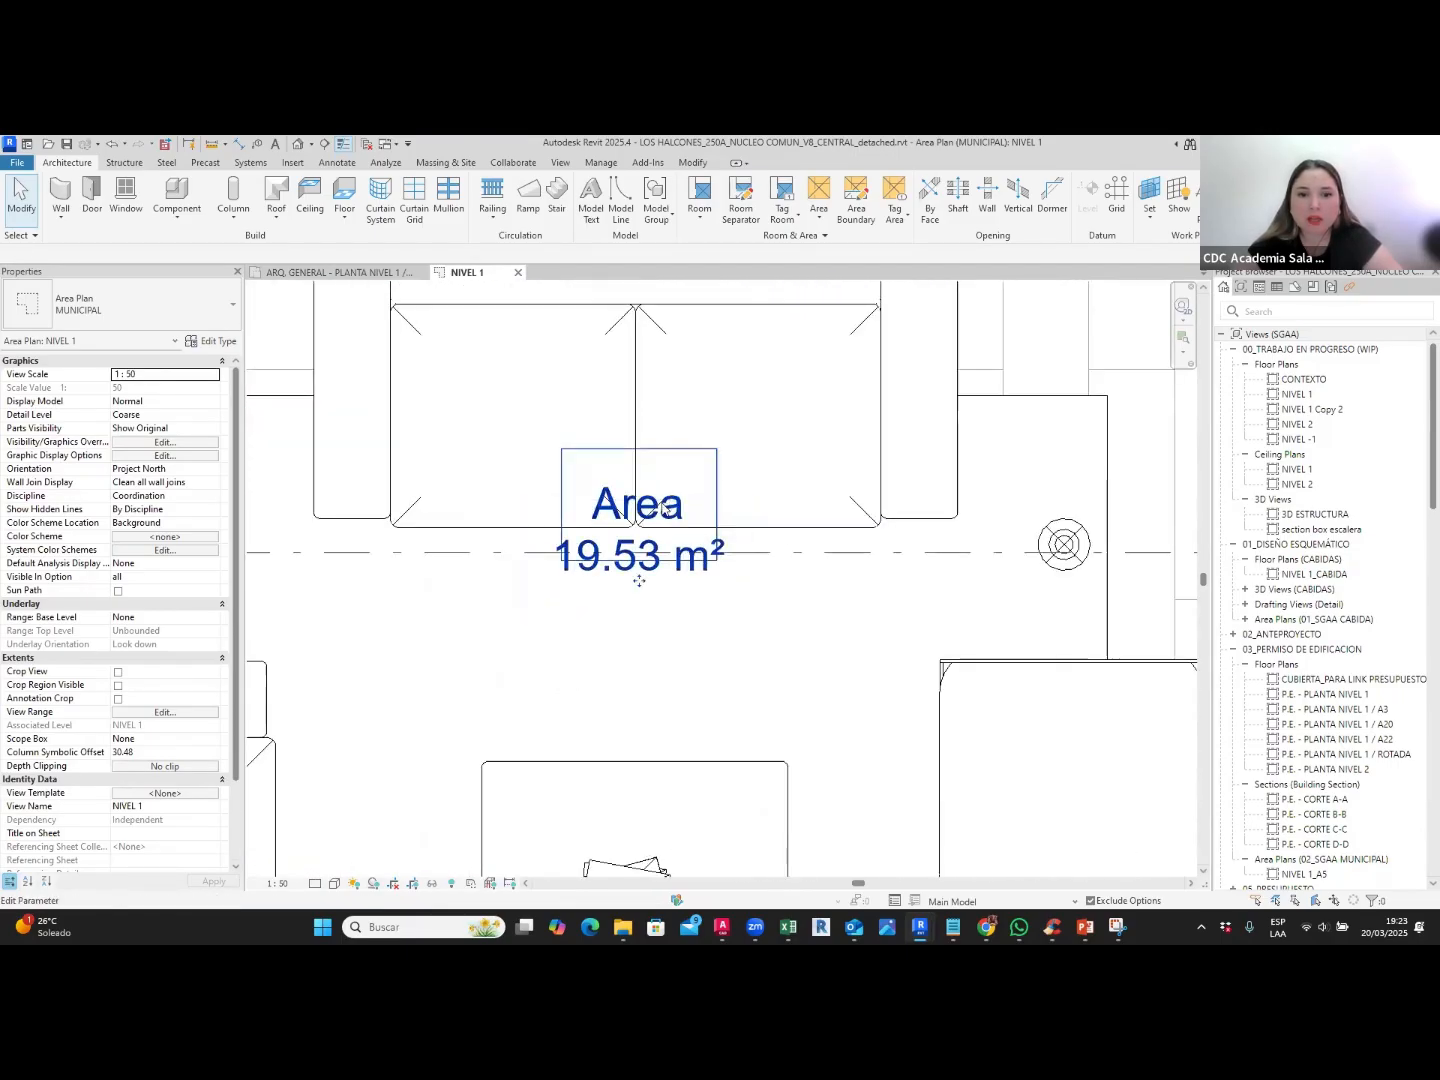
left_click(671, 508)
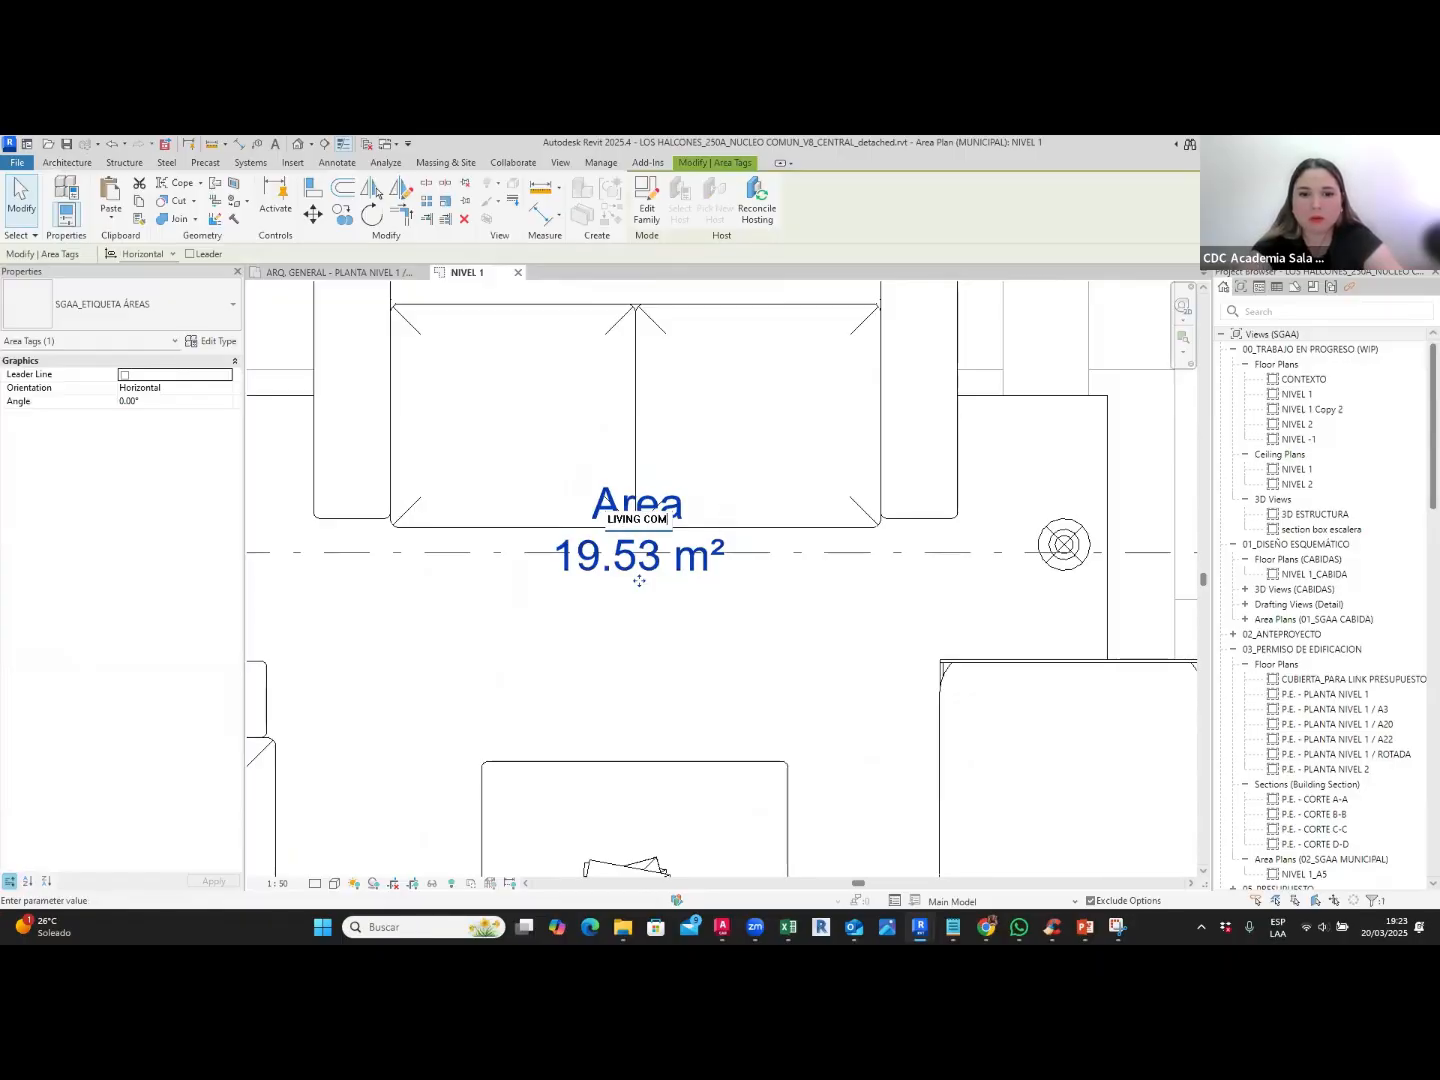
key("Return")
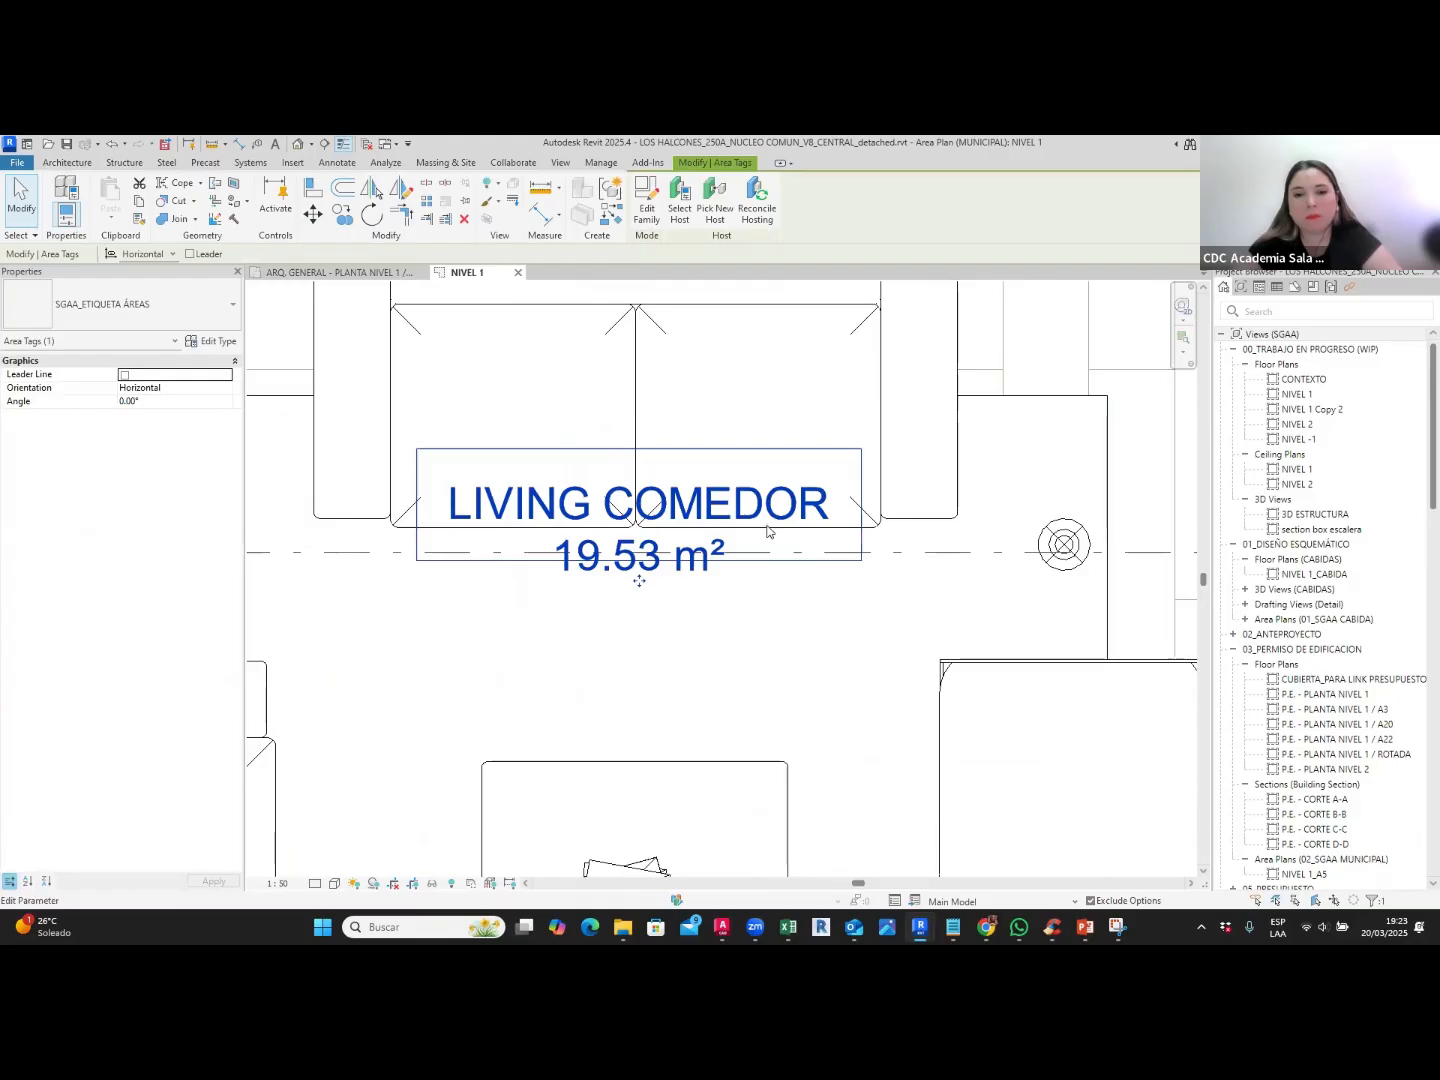
scroll(735, 545, "down", 5)
scroll(747, 537, "down", 2)
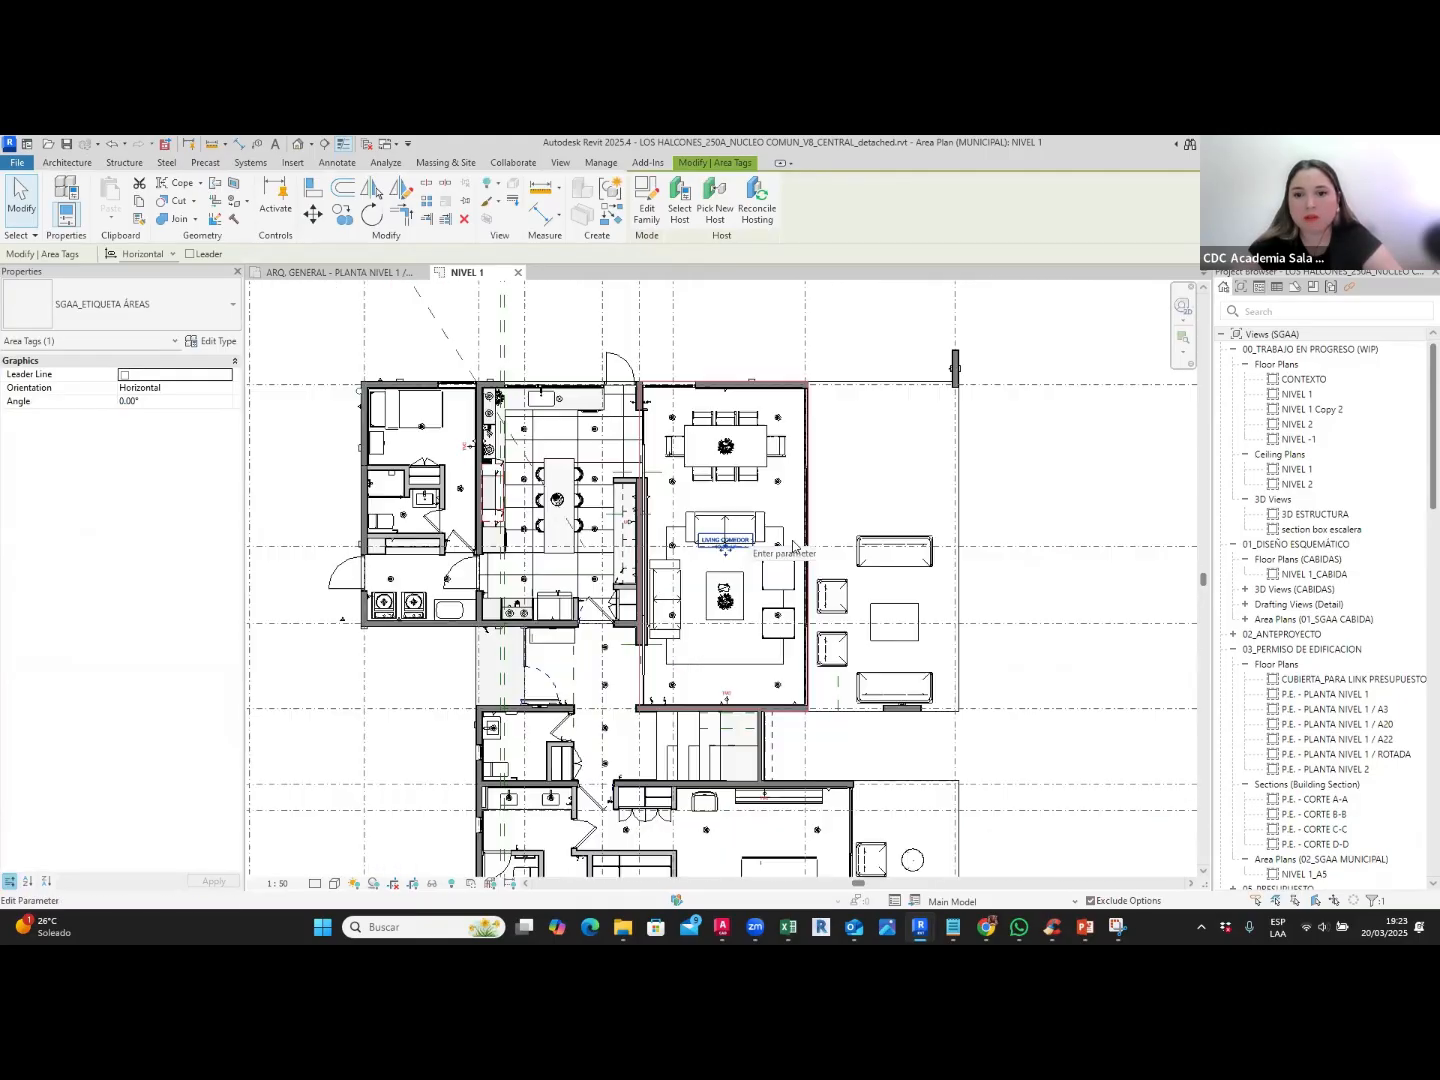
middle_click_drag(856, 527, 763, 515)
scroll(774, 386, "up", 4)
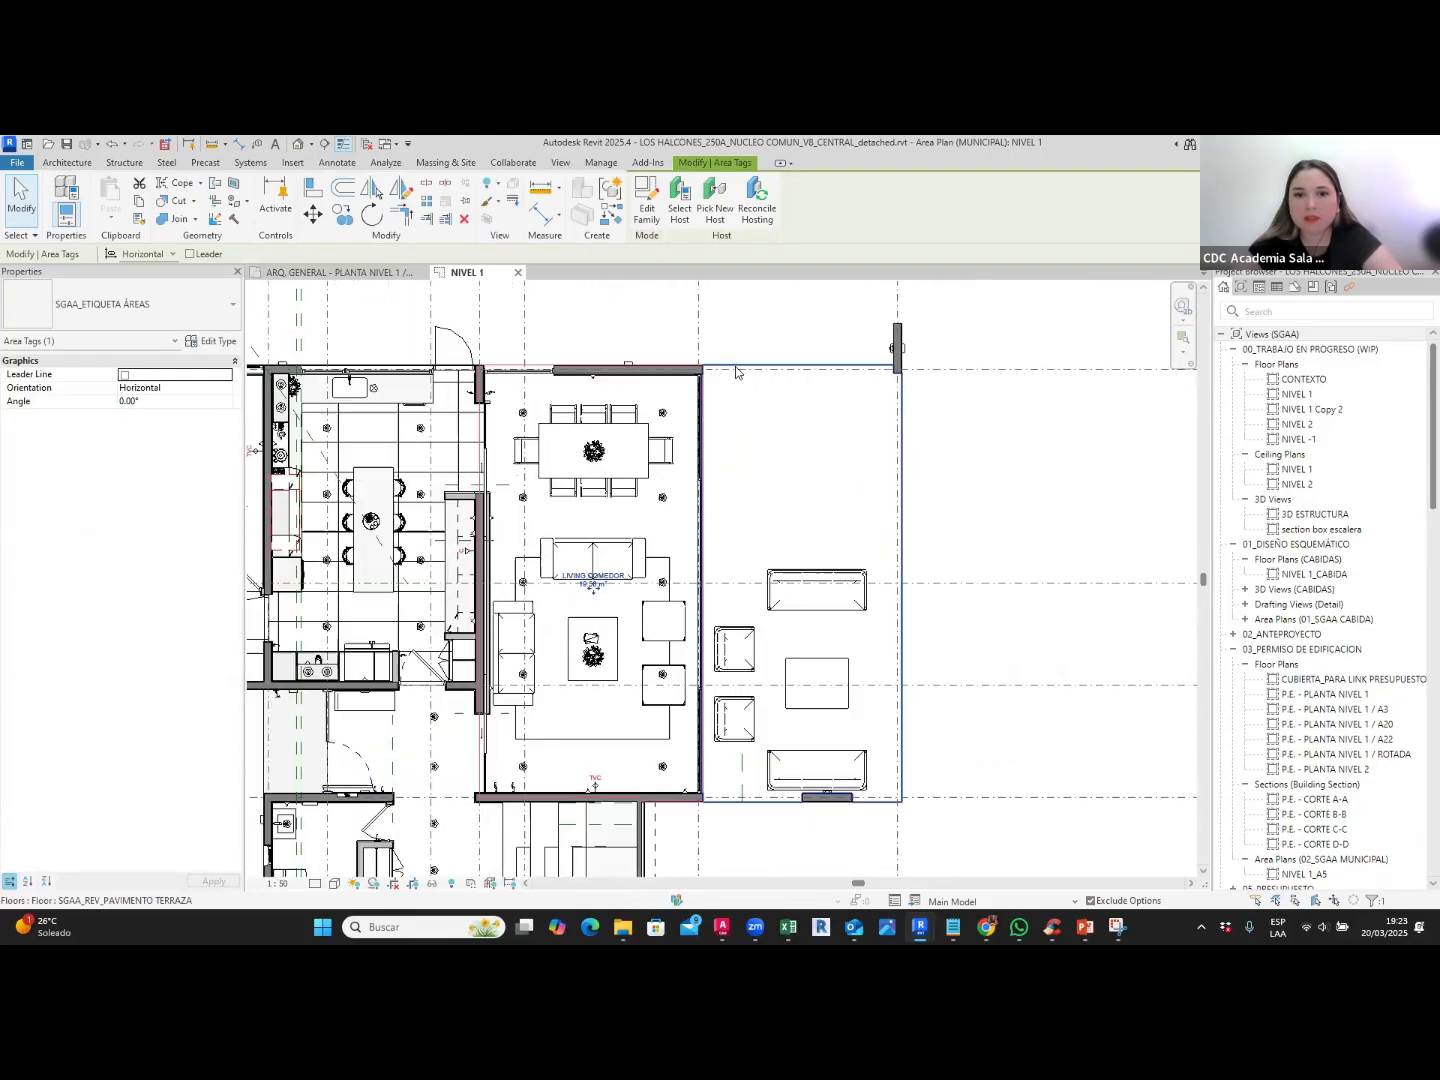
key("Escape")
Step: Draw a straight area boundary about 400 cm long from the living-dining room's upper terrace-side corner along the terrace's upper edge to its outer side
scroll(707, 364, "down", 3)
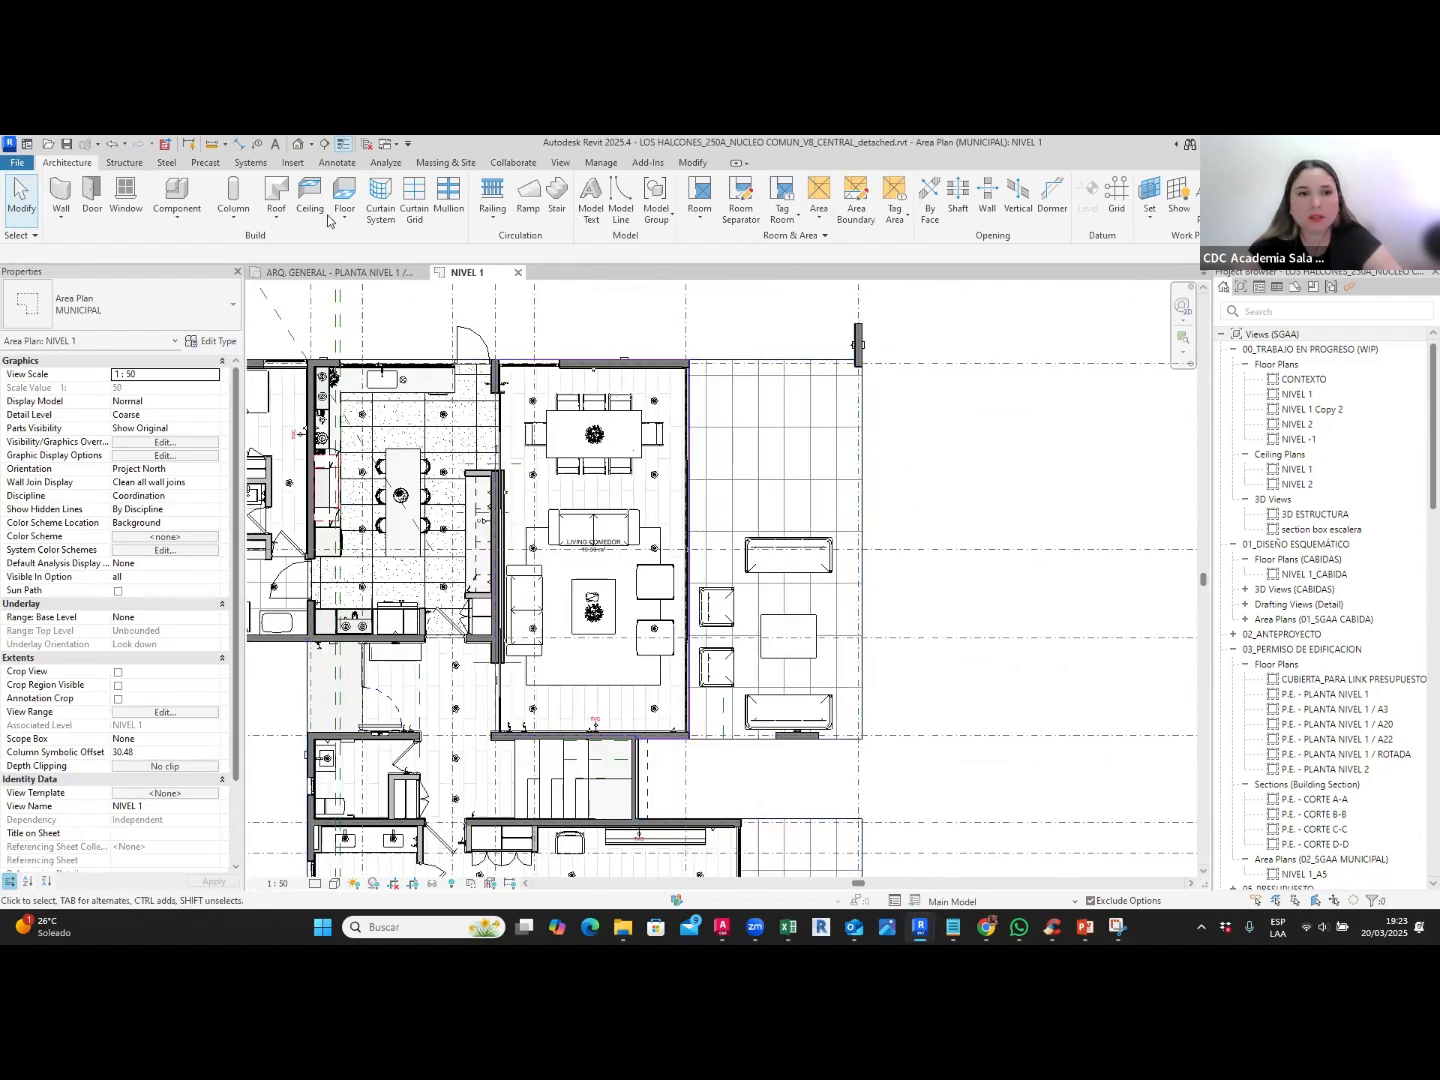
left_click(856, 198)
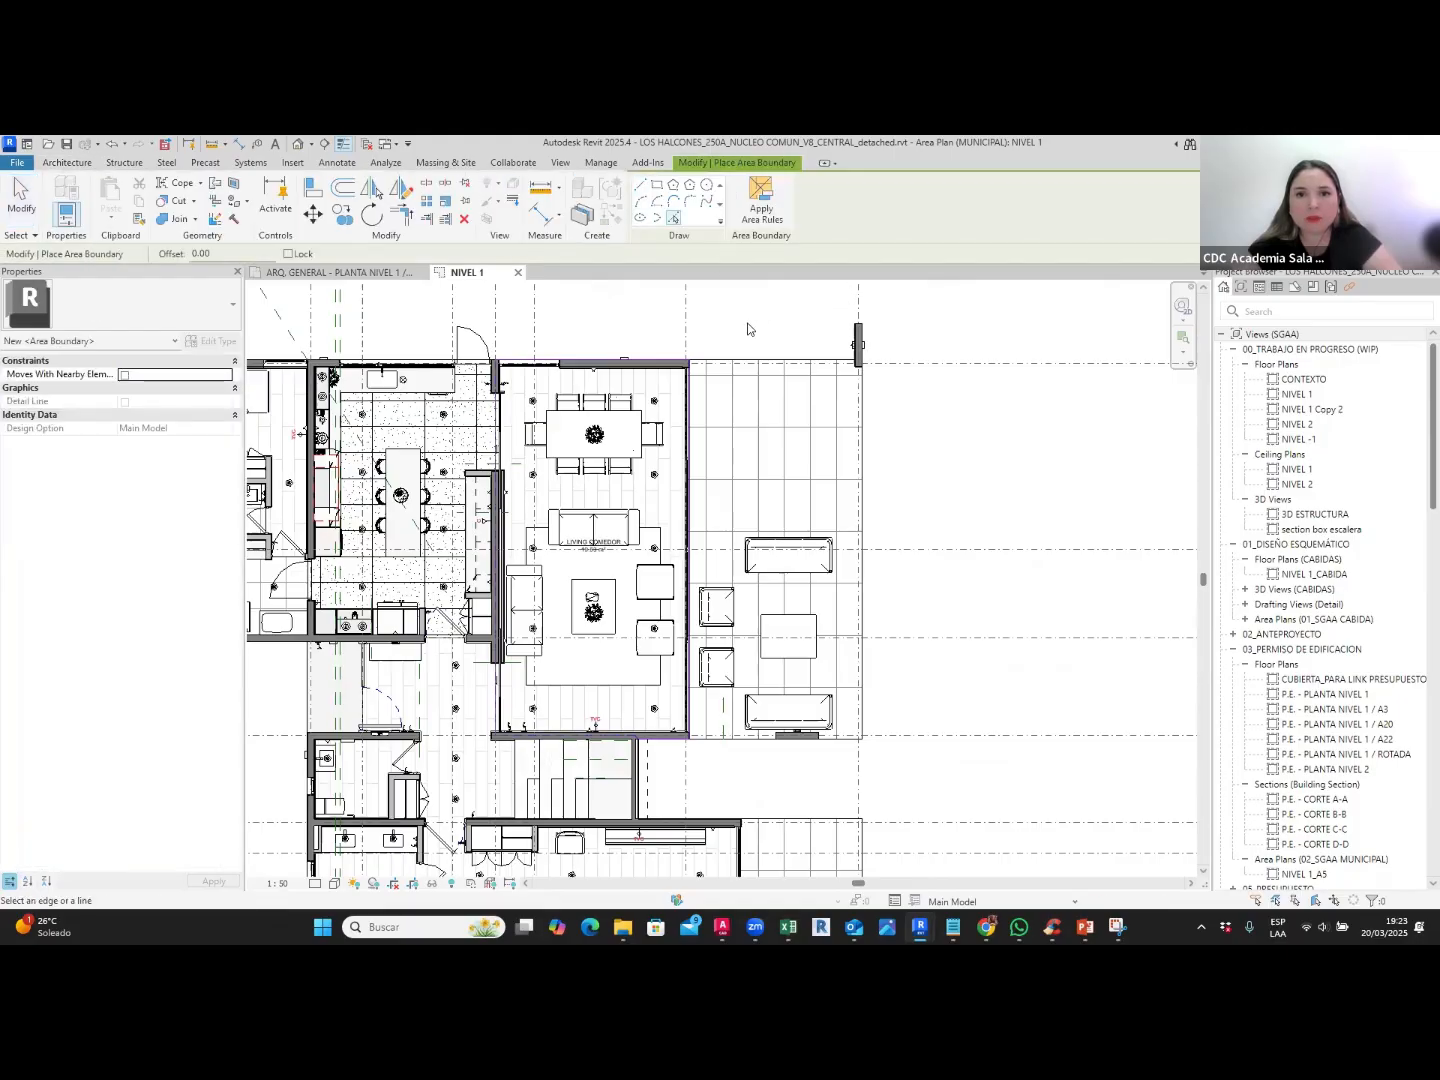
left_click(641, 187)
scroll(748, 350, "up", 4)
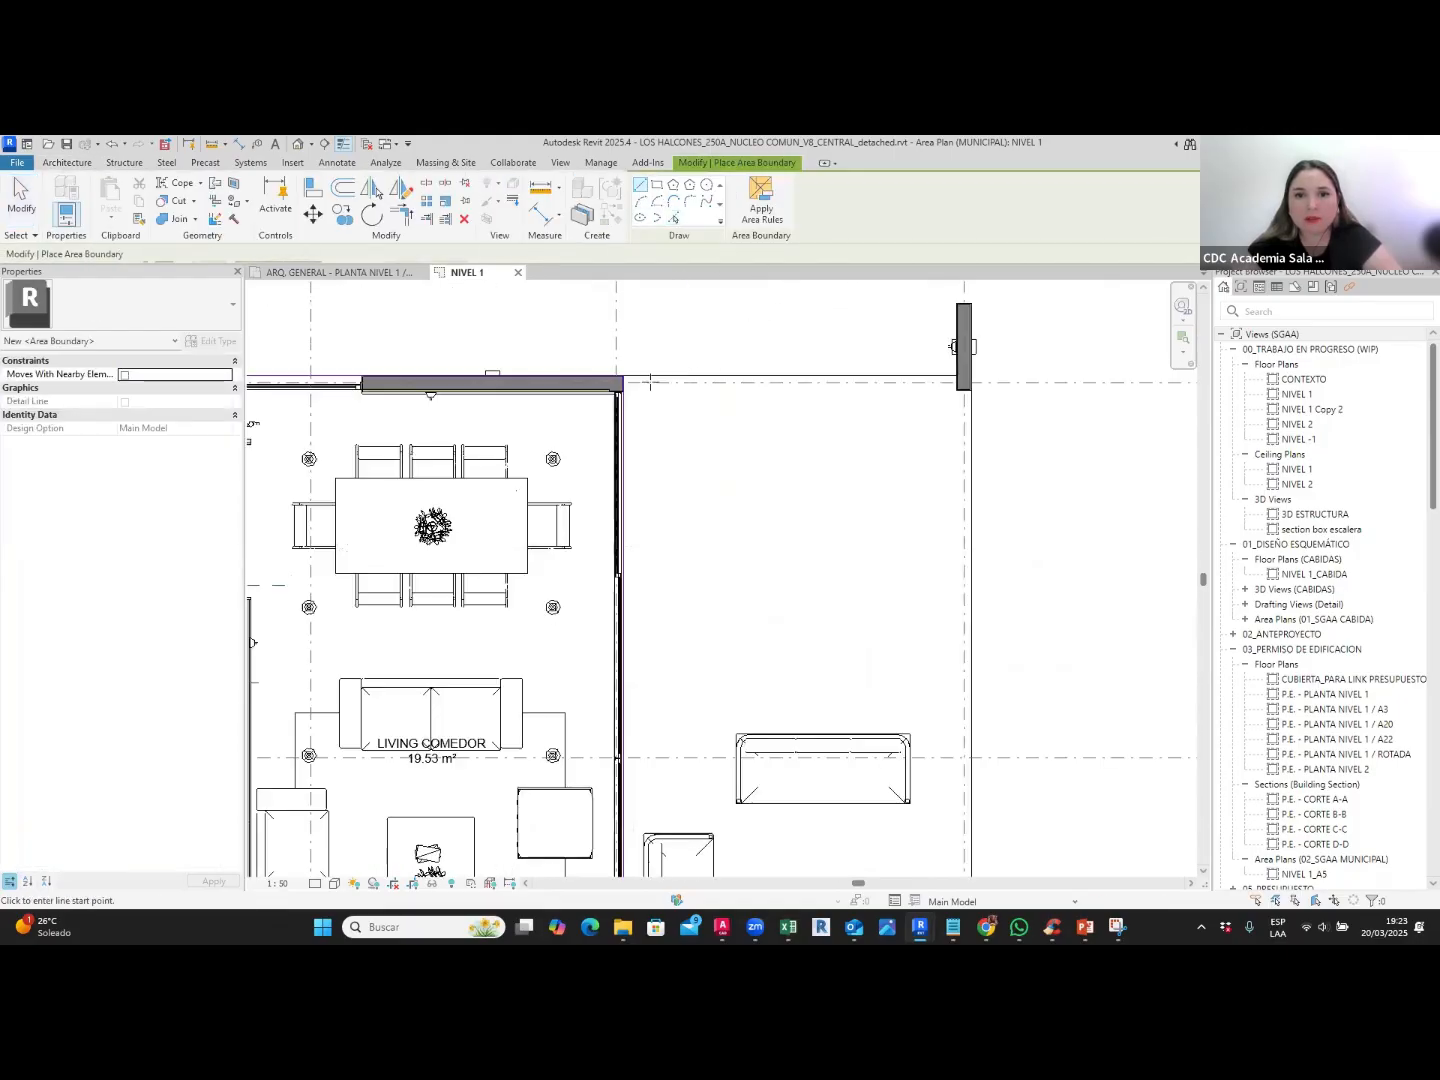
scroll(591, 381, "up", 3)
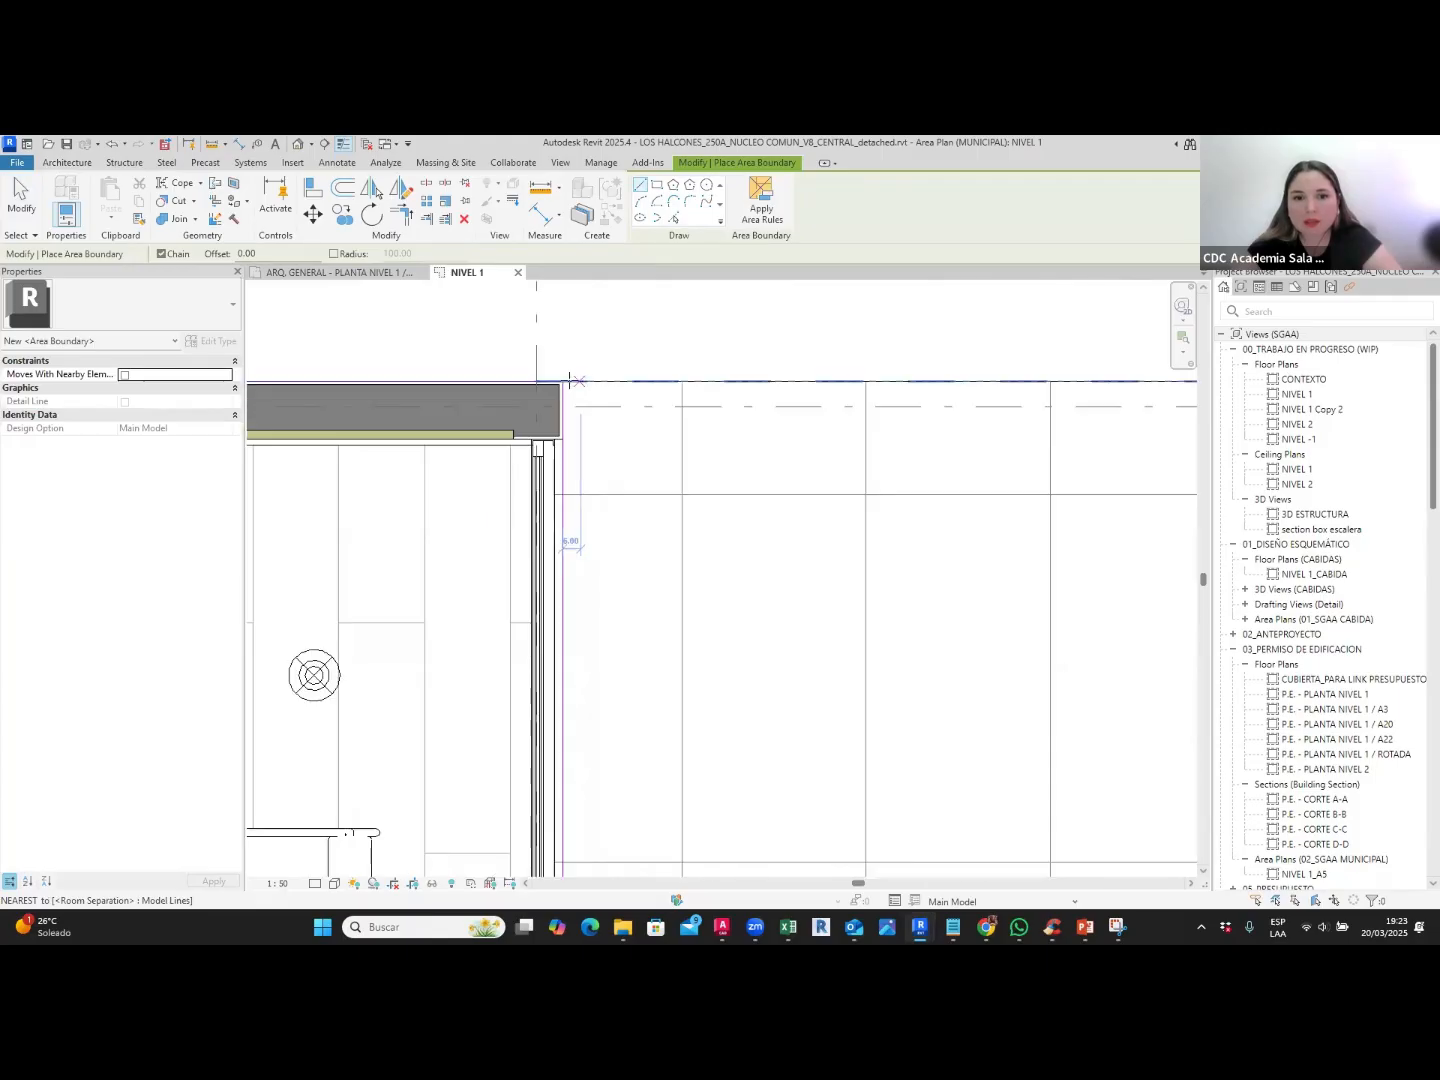
left_click(562, 381)
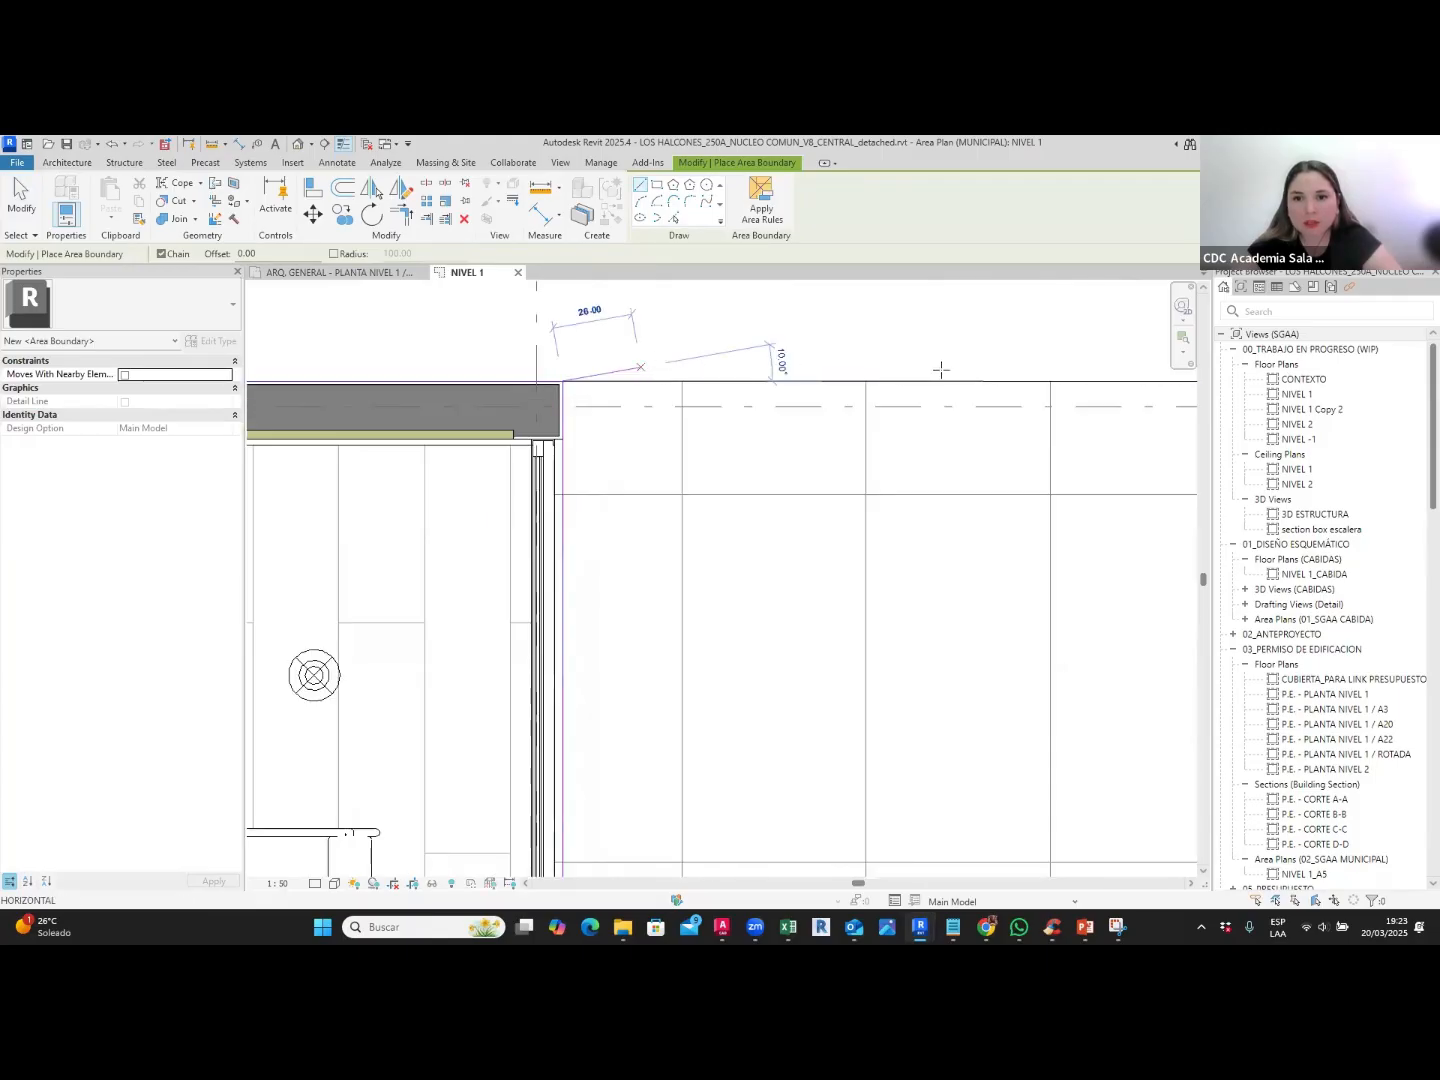
scroll(967, 373, "down", 3)
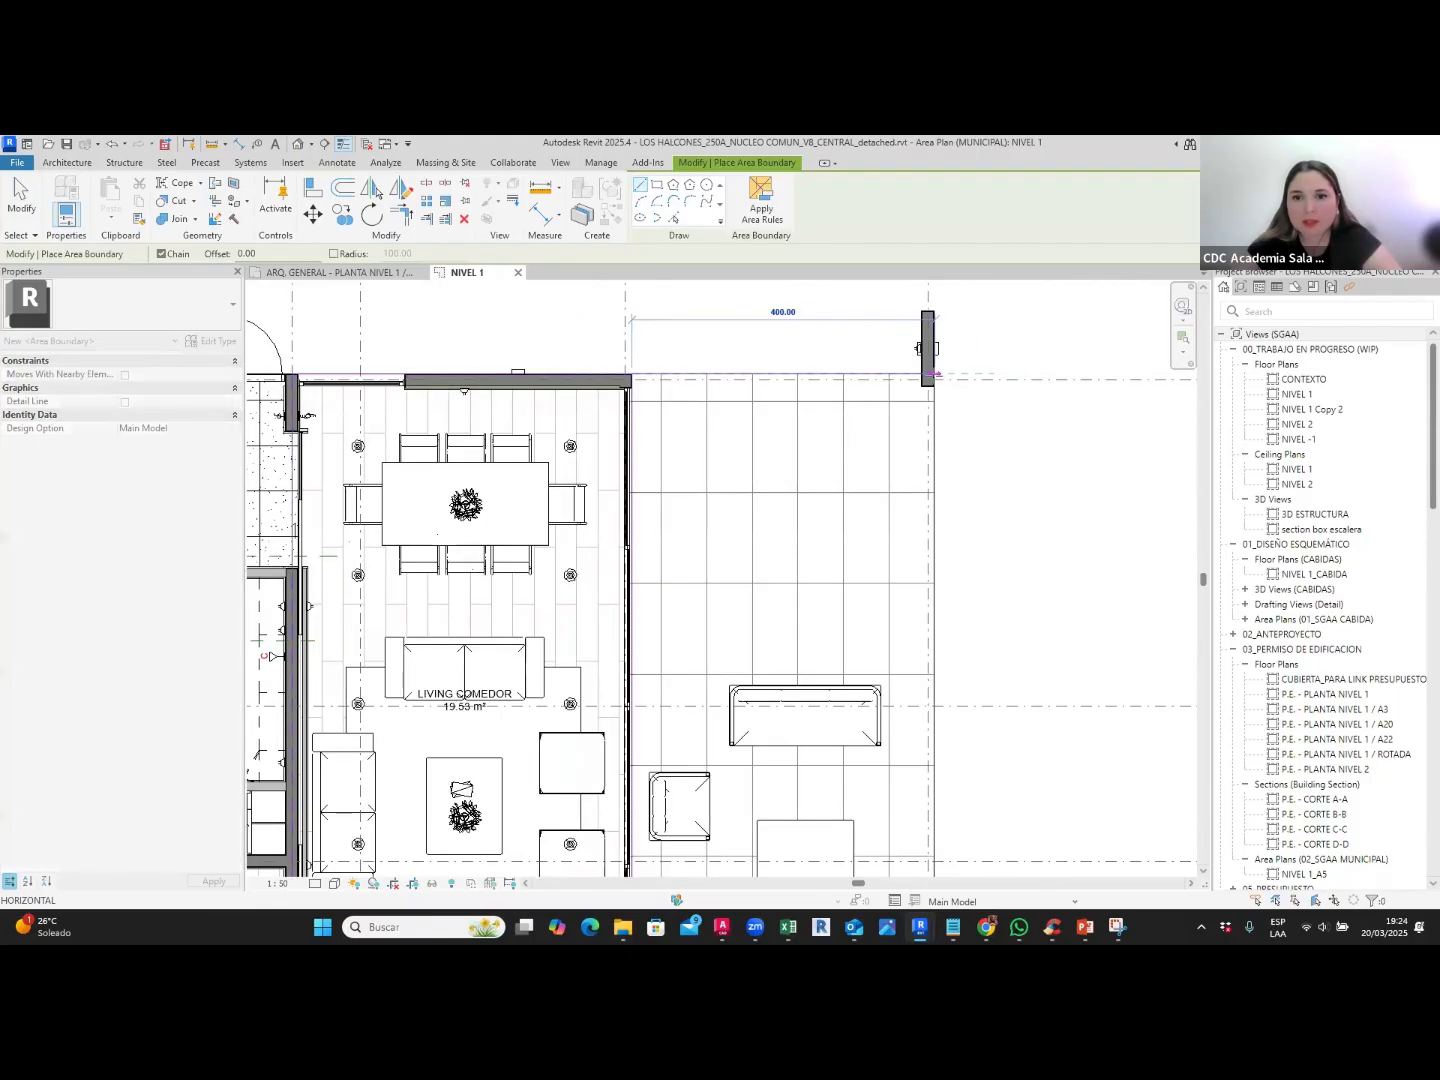
scroll(920, 350, "up", 5)
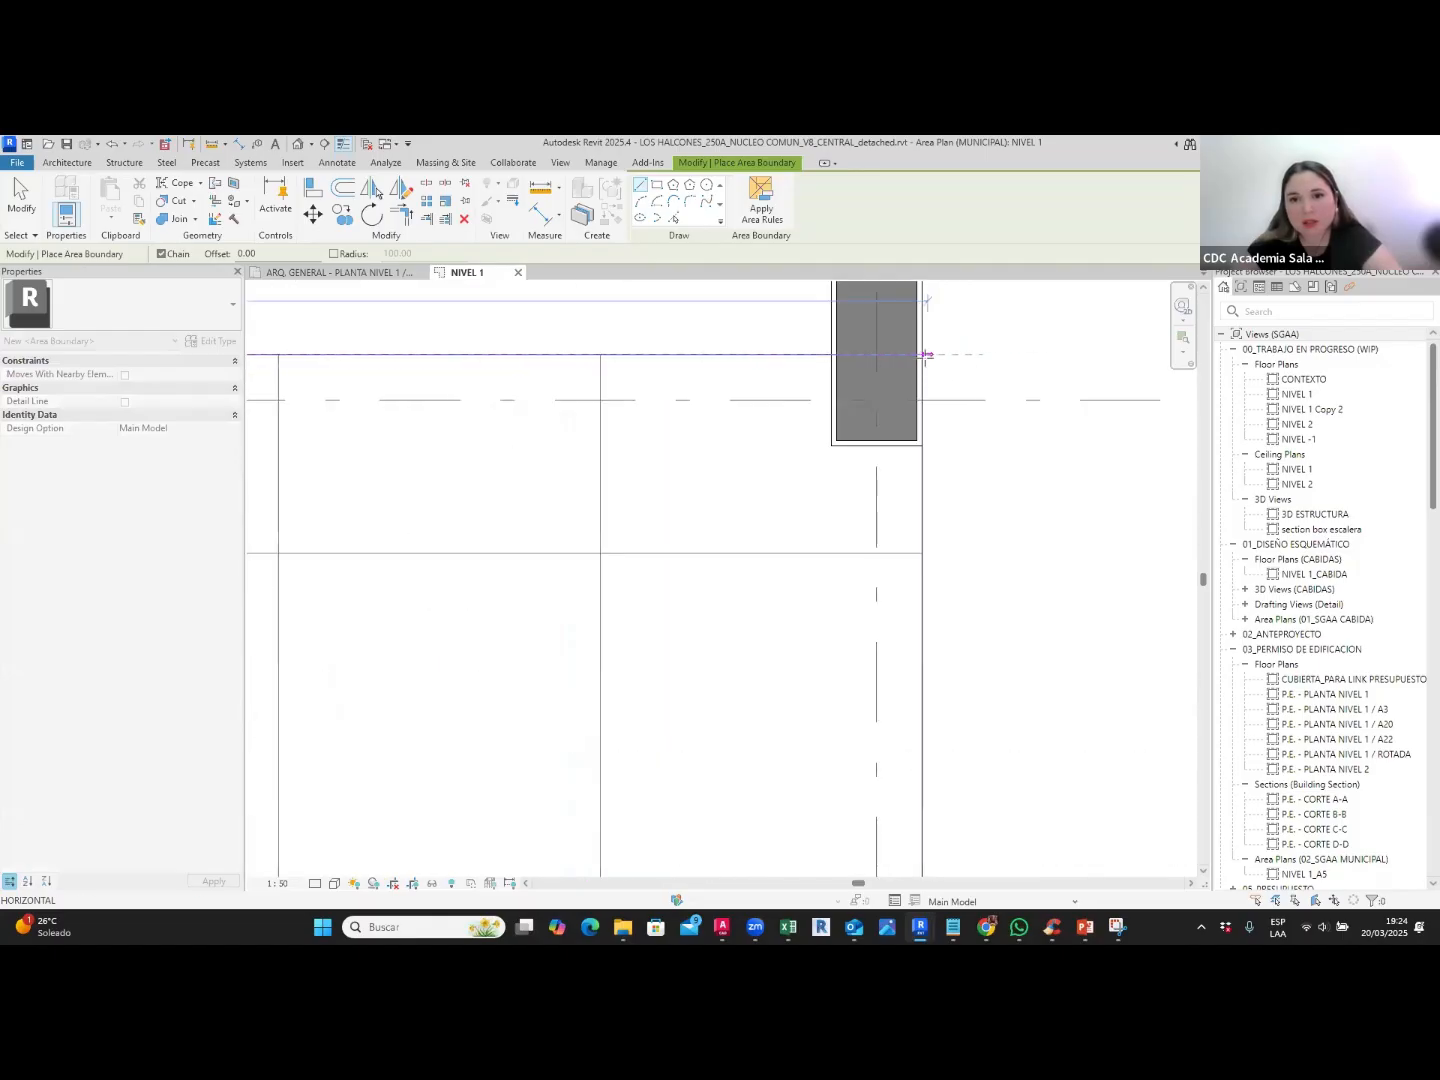
scroll(920, 353, "up", 3)
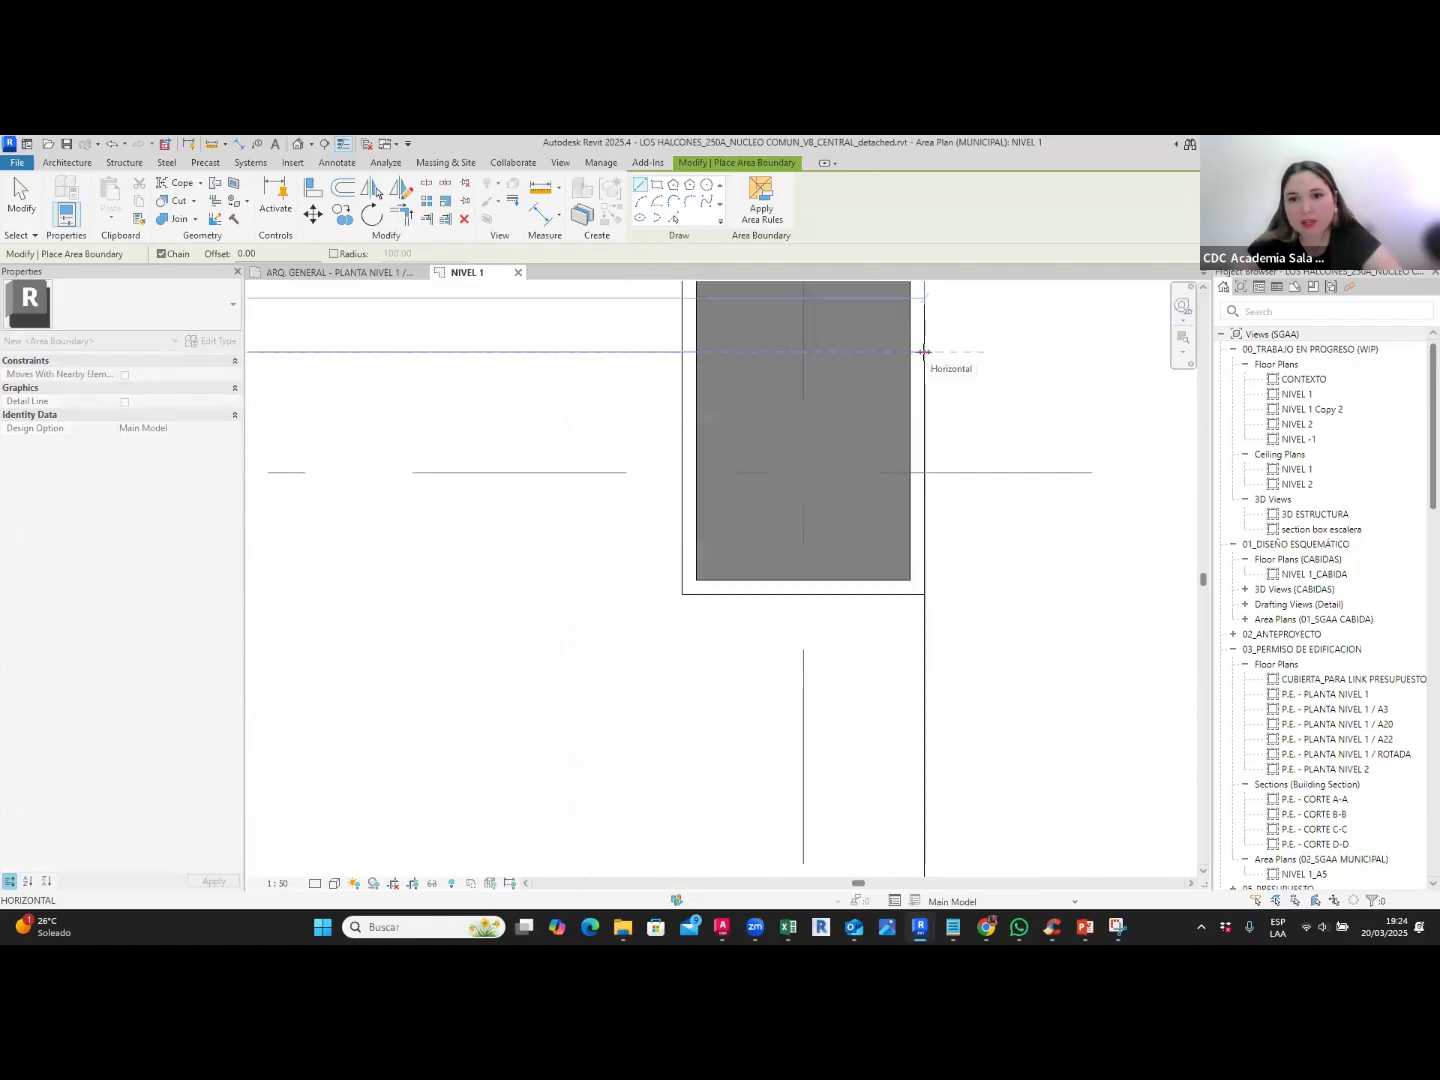
left_click(924, 352)
Step: Continue the area boundary down the terrace's outer side and back along its lower edge to the living-dining boundary, and finish the command
scroll(957, 343, "down", 8)
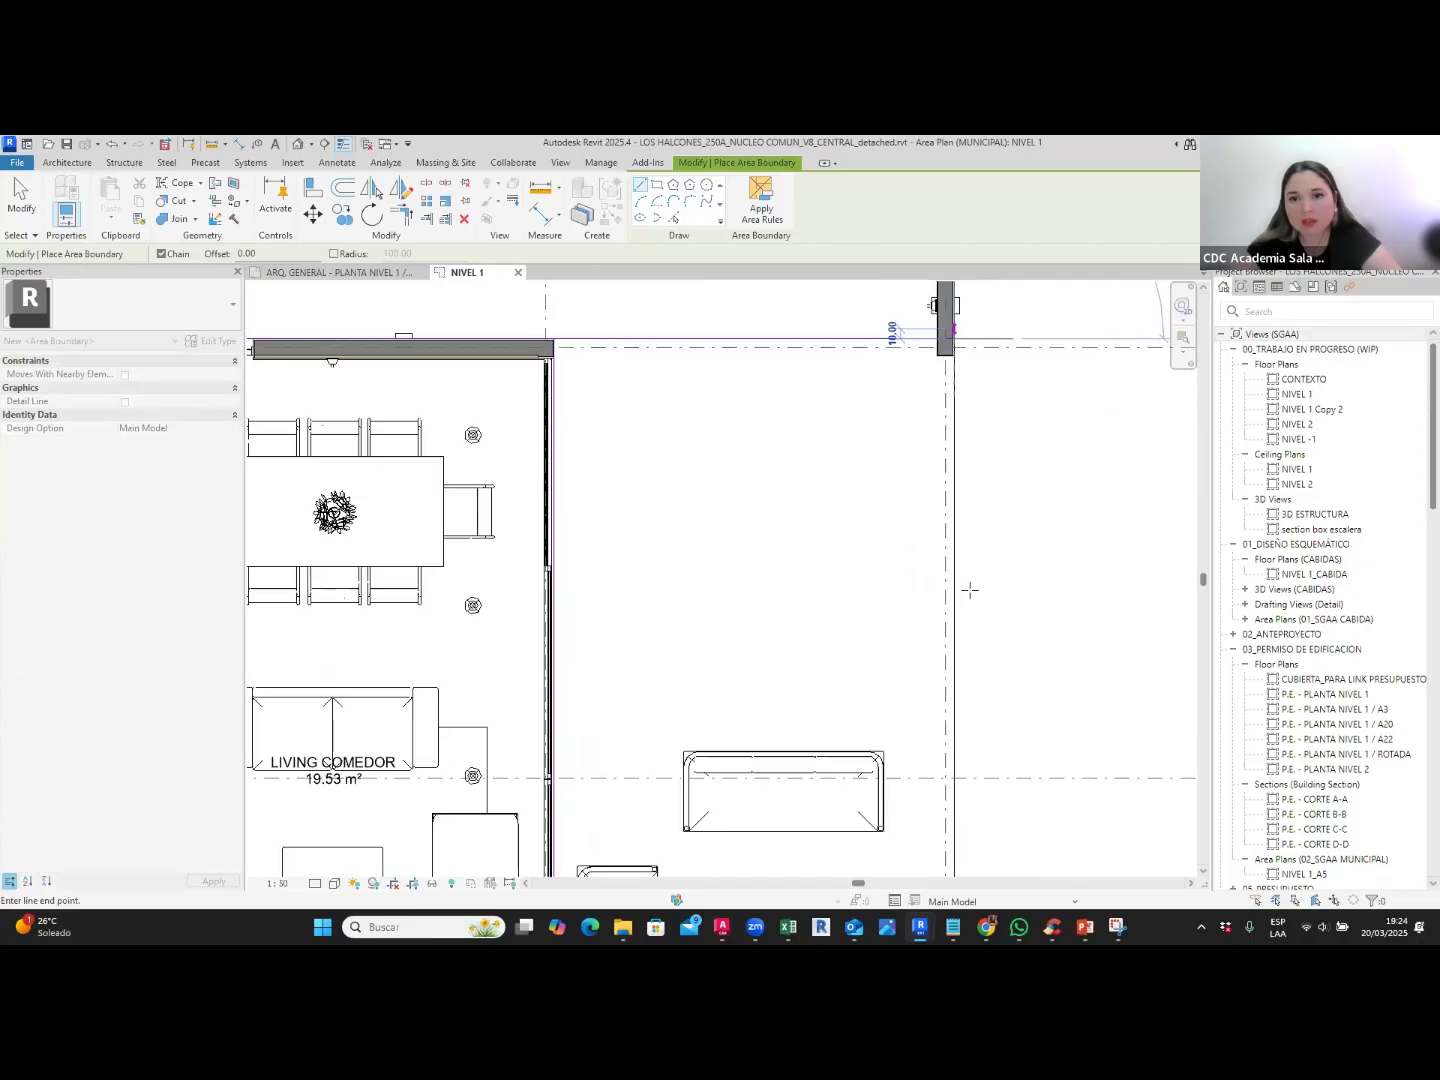
scroll(970, 590, "down", 5)
scroll(955, 760, "up", 4)
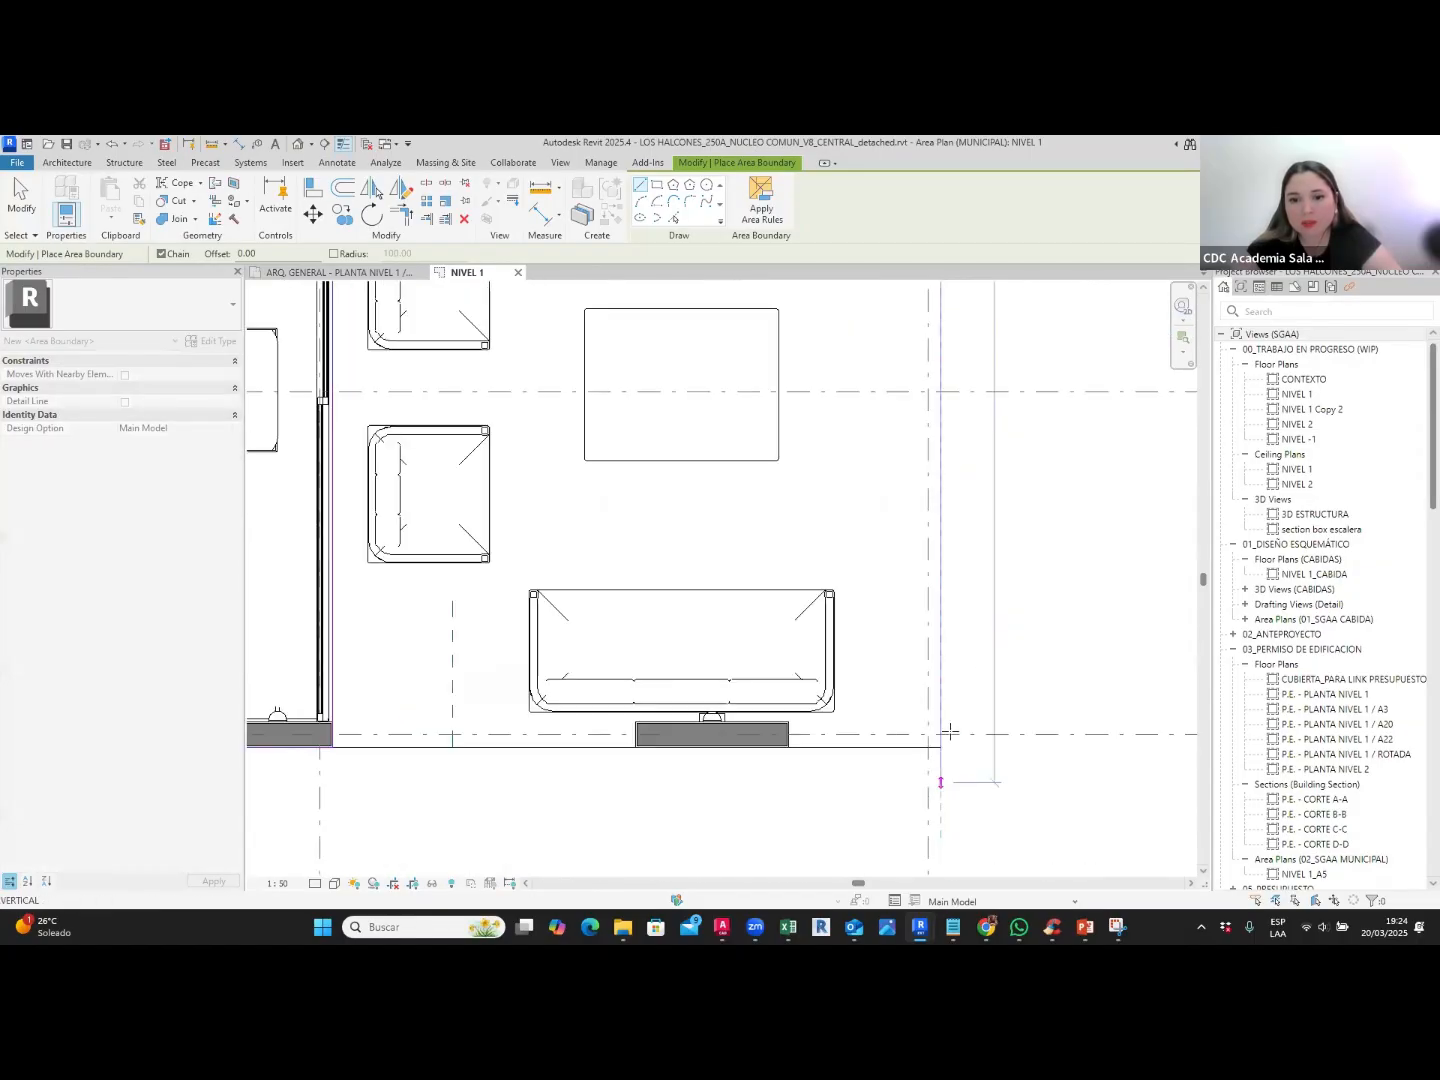
scroll(945, 730, "up", 3)
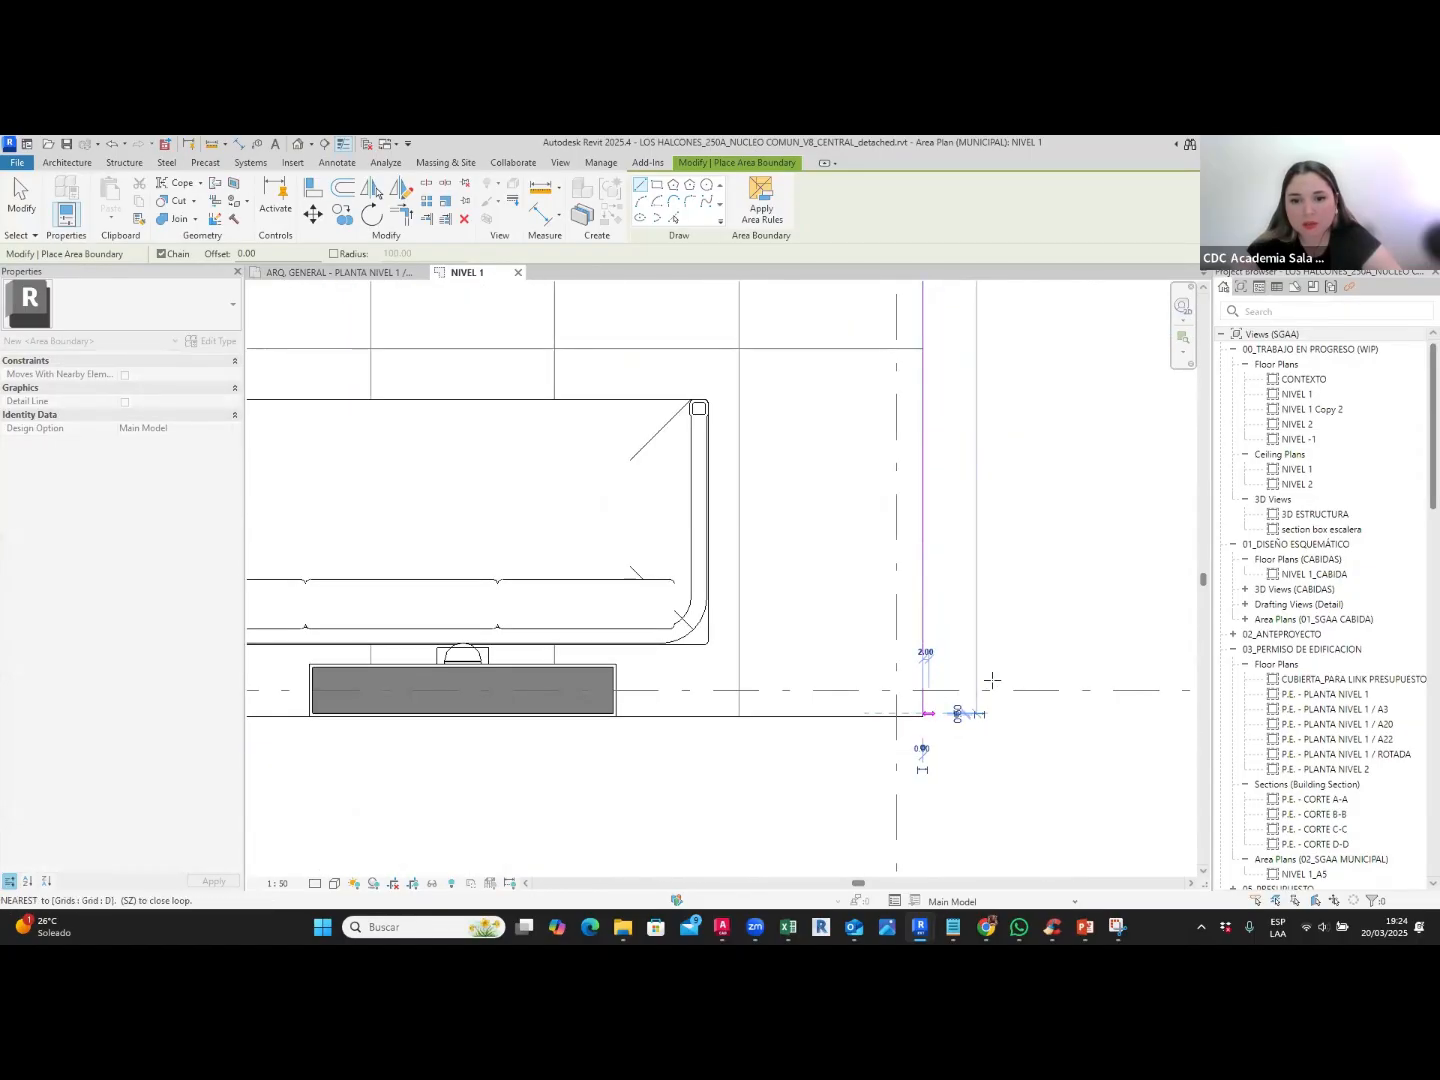
scroll(992, 680, "down", 8)
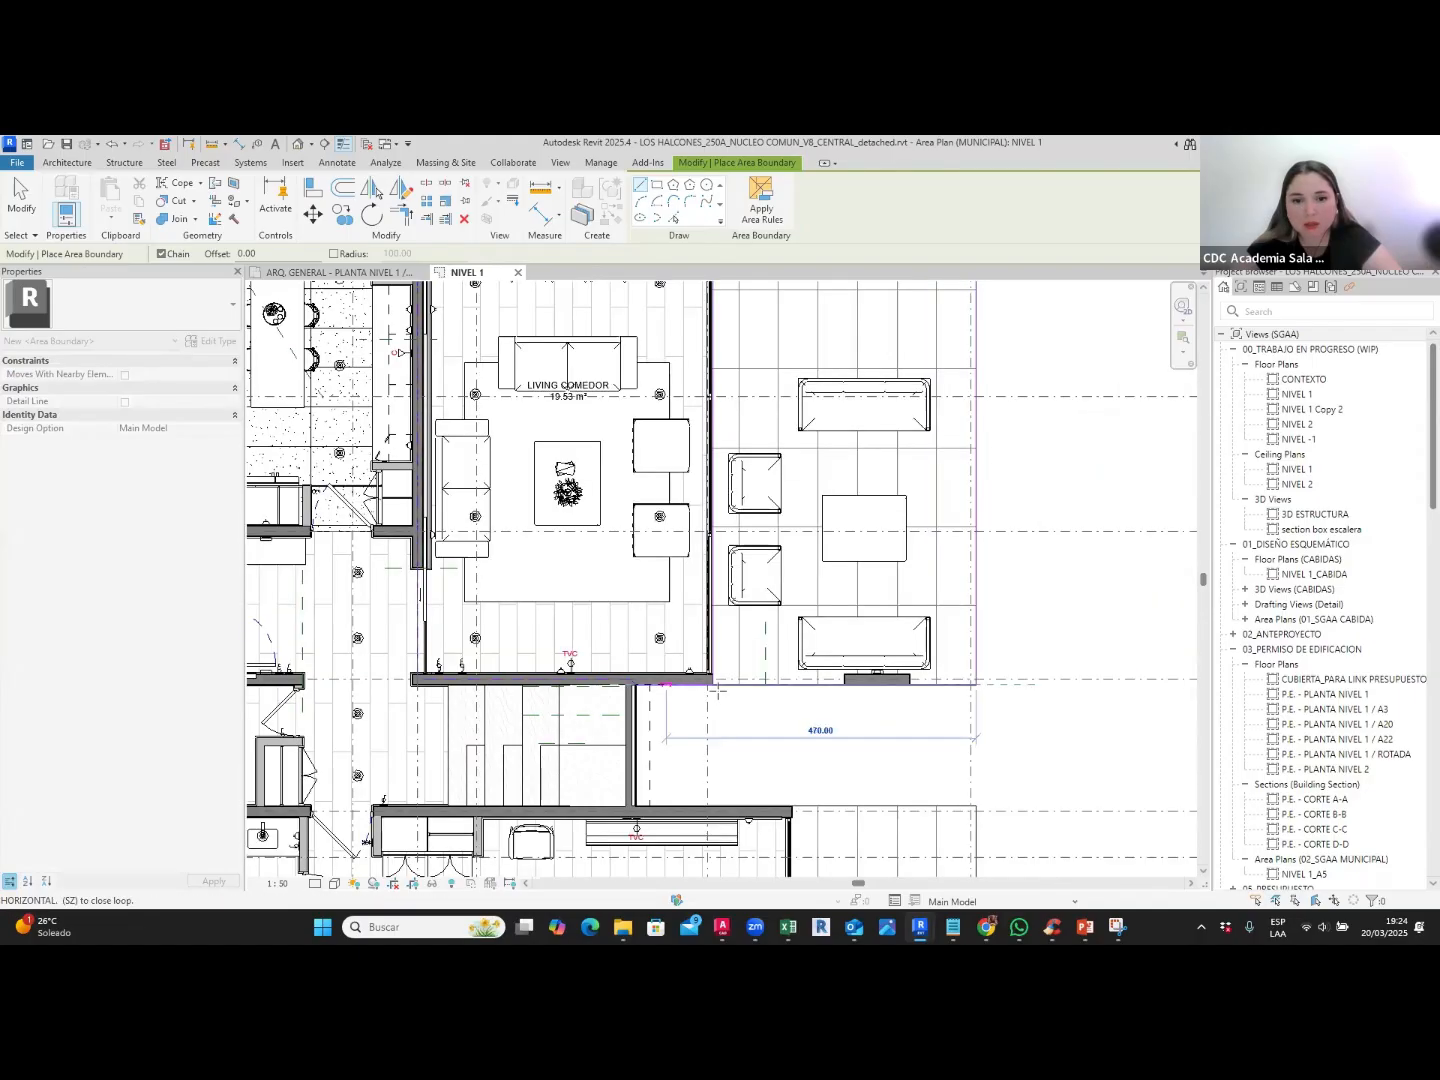
scroll(718, 690, "up", 5)
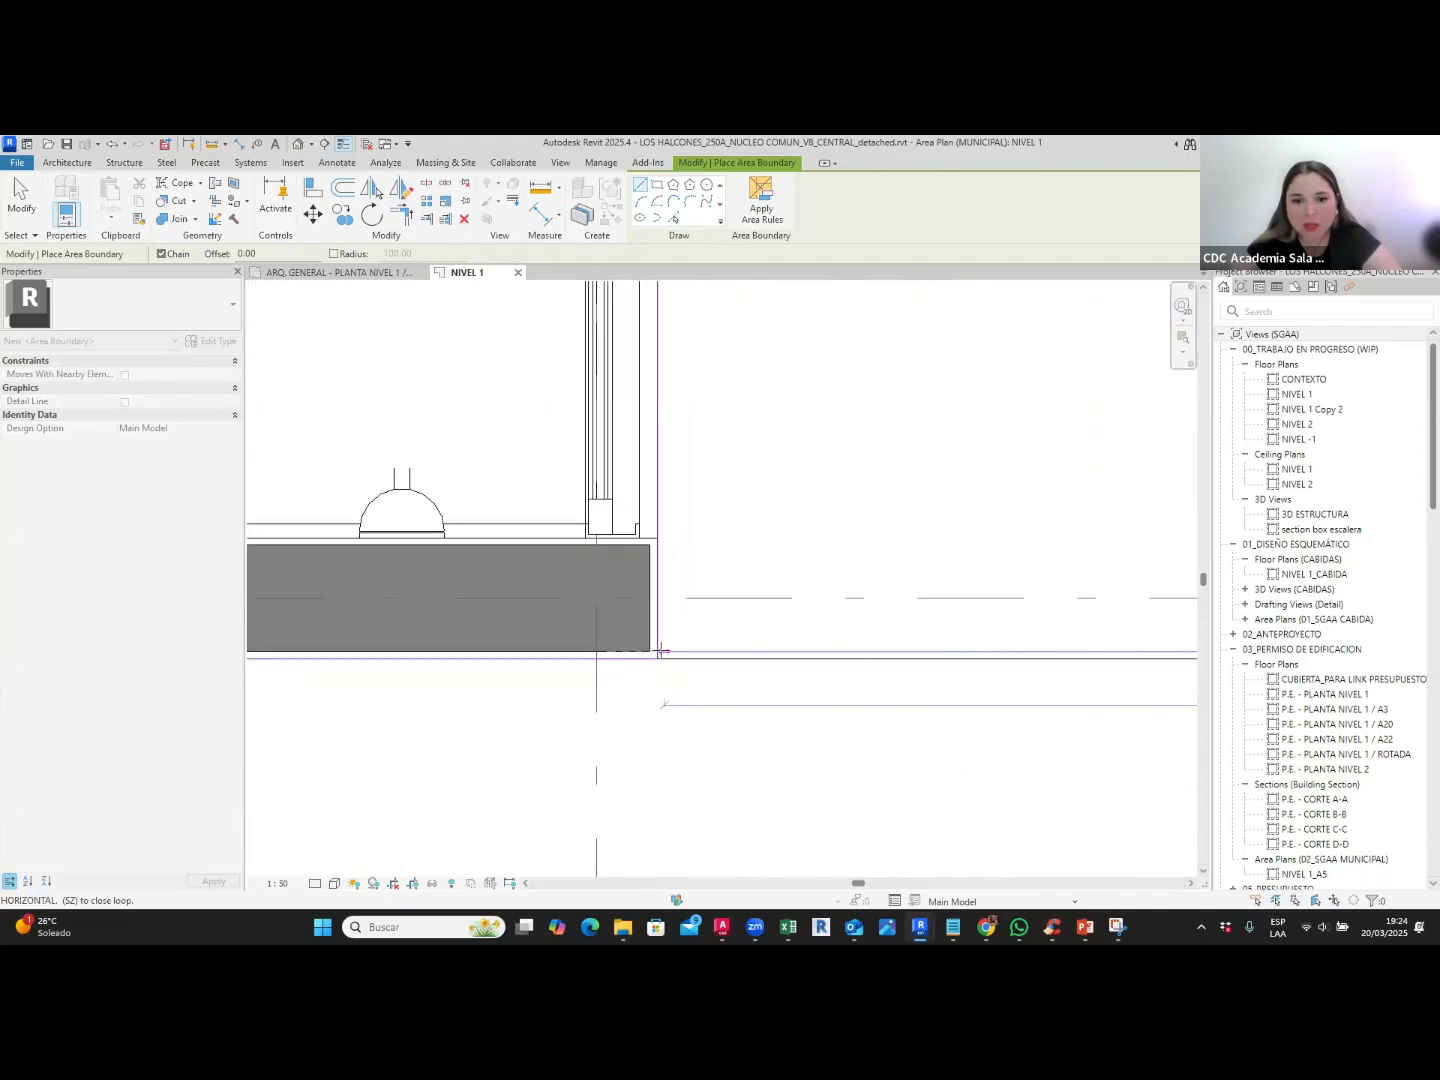
scroll(651, 651, "up", 4)
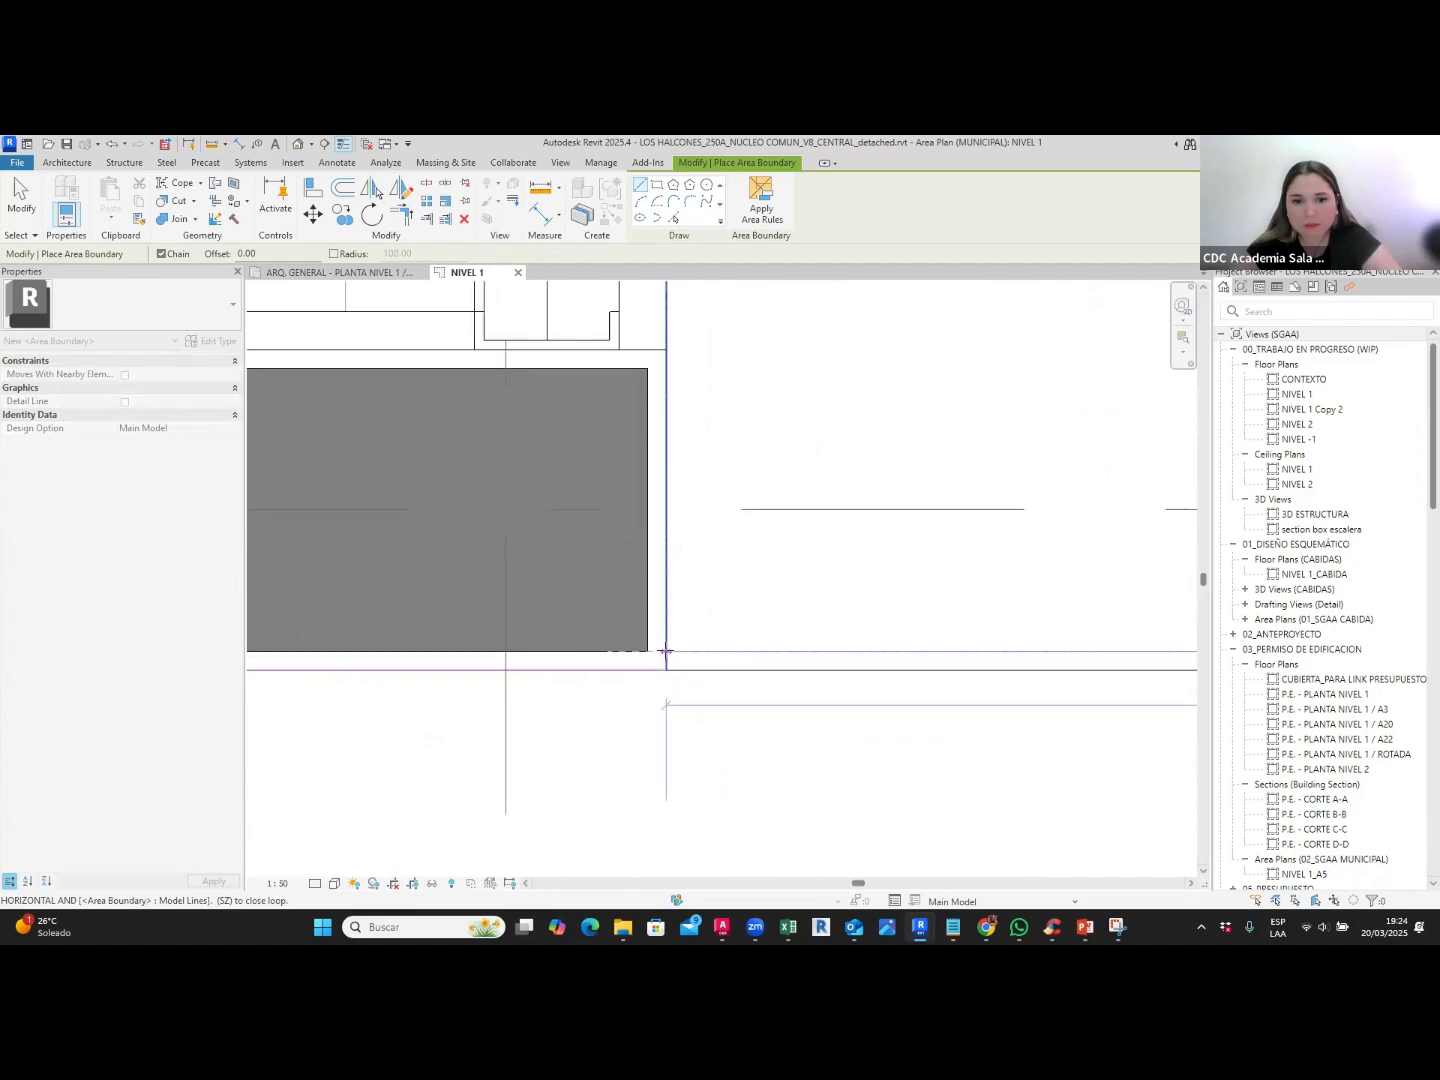
key("Escape")
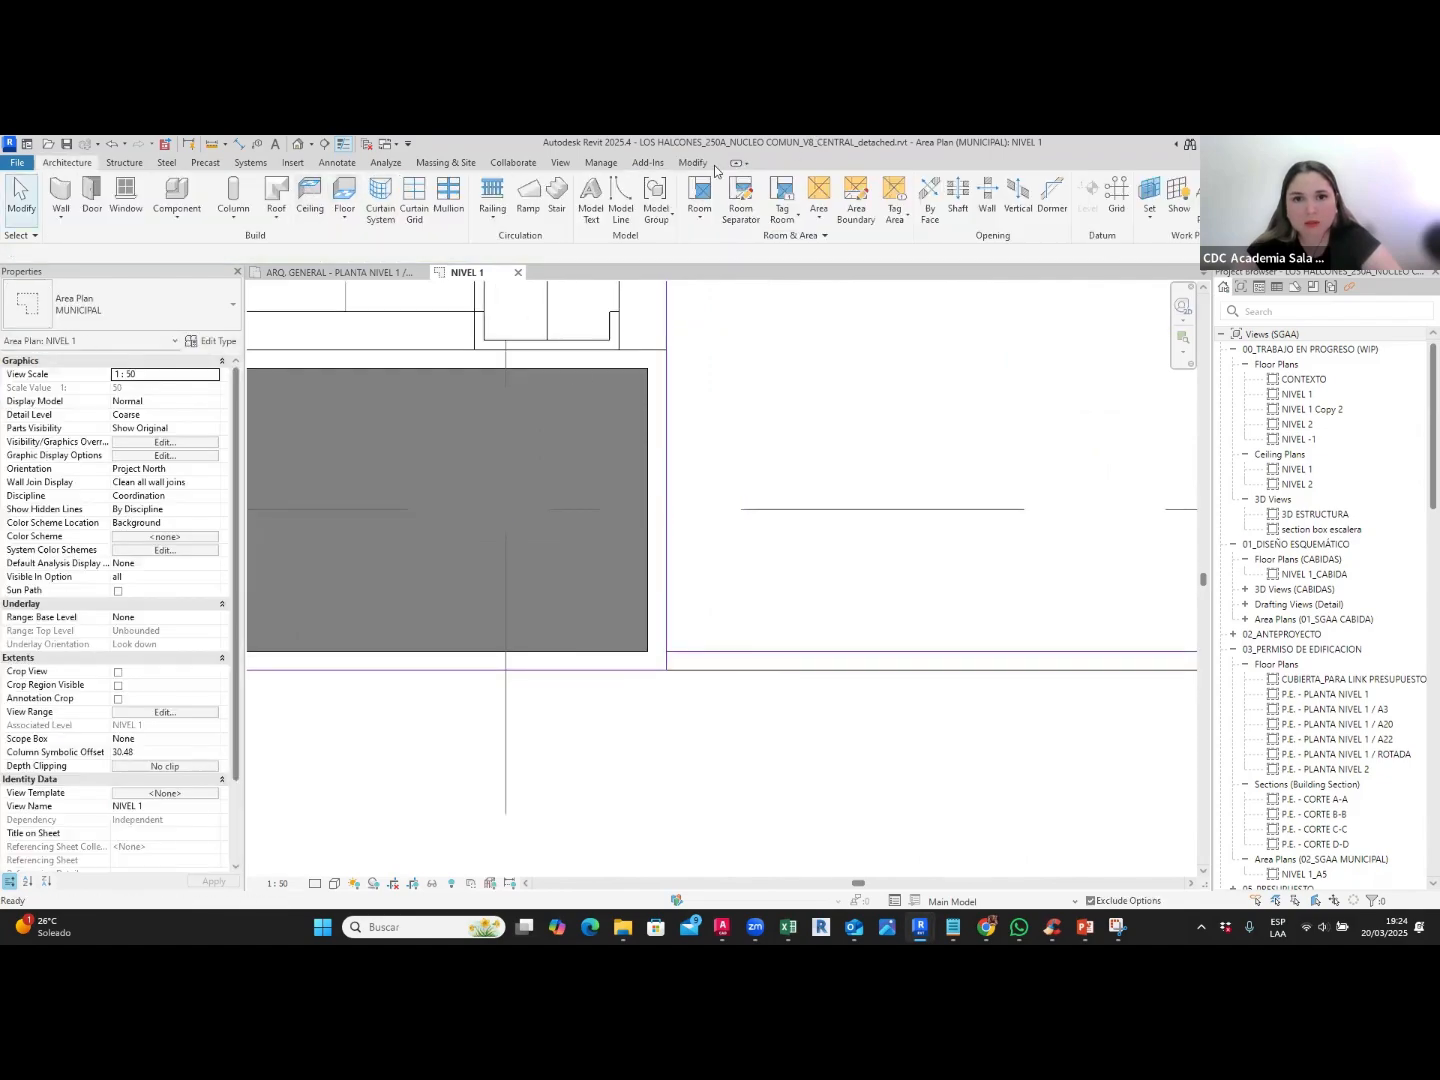
Step: Align the terrace's lower area boundary with the terrace floor edge, flush with the living-dining room boundary
key("a")
key("l")
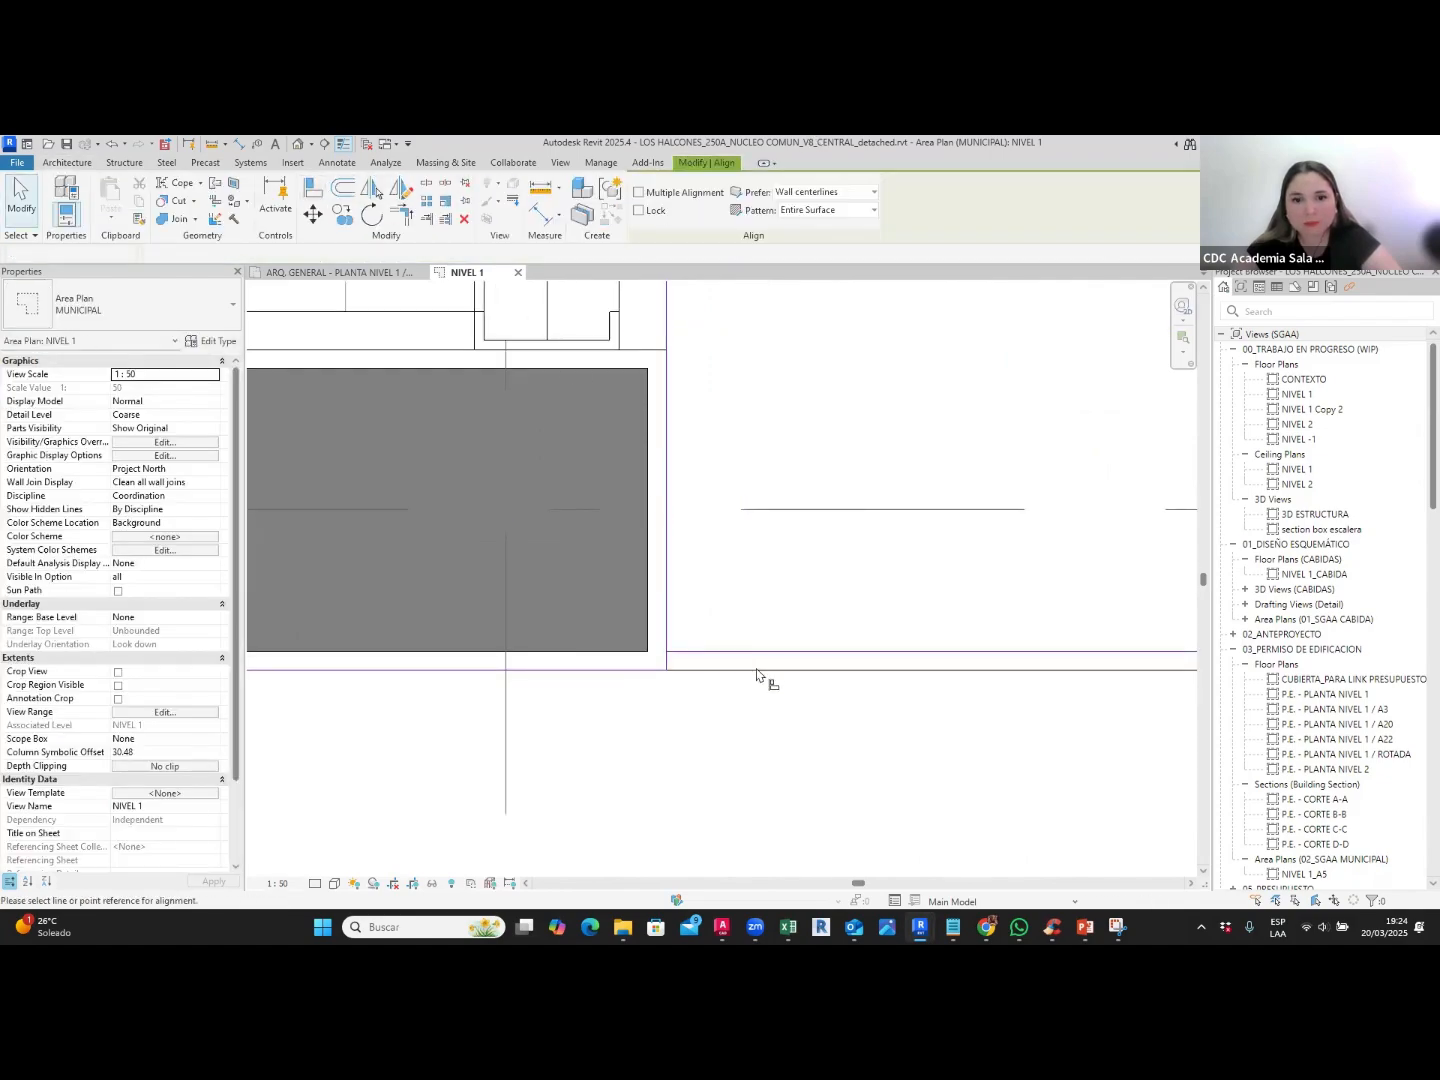
left_click(763, 654)
scroll(656, 676, "down", 10)
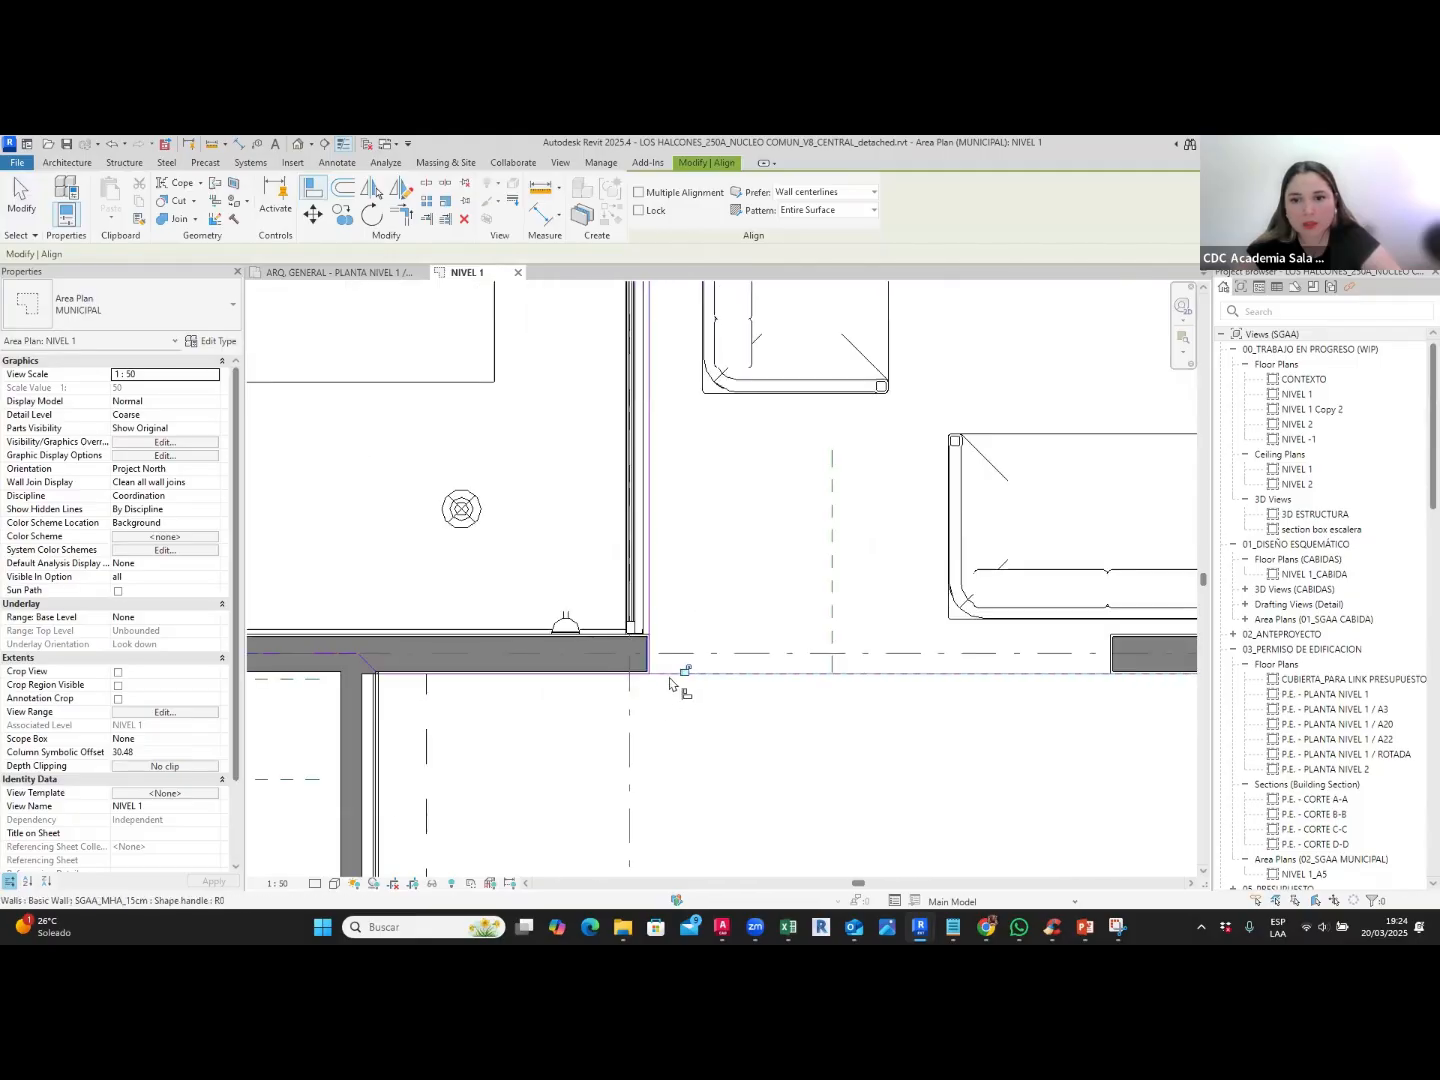
key("Escape")
key("Escape")
scroll(728, 690, "down", 4)
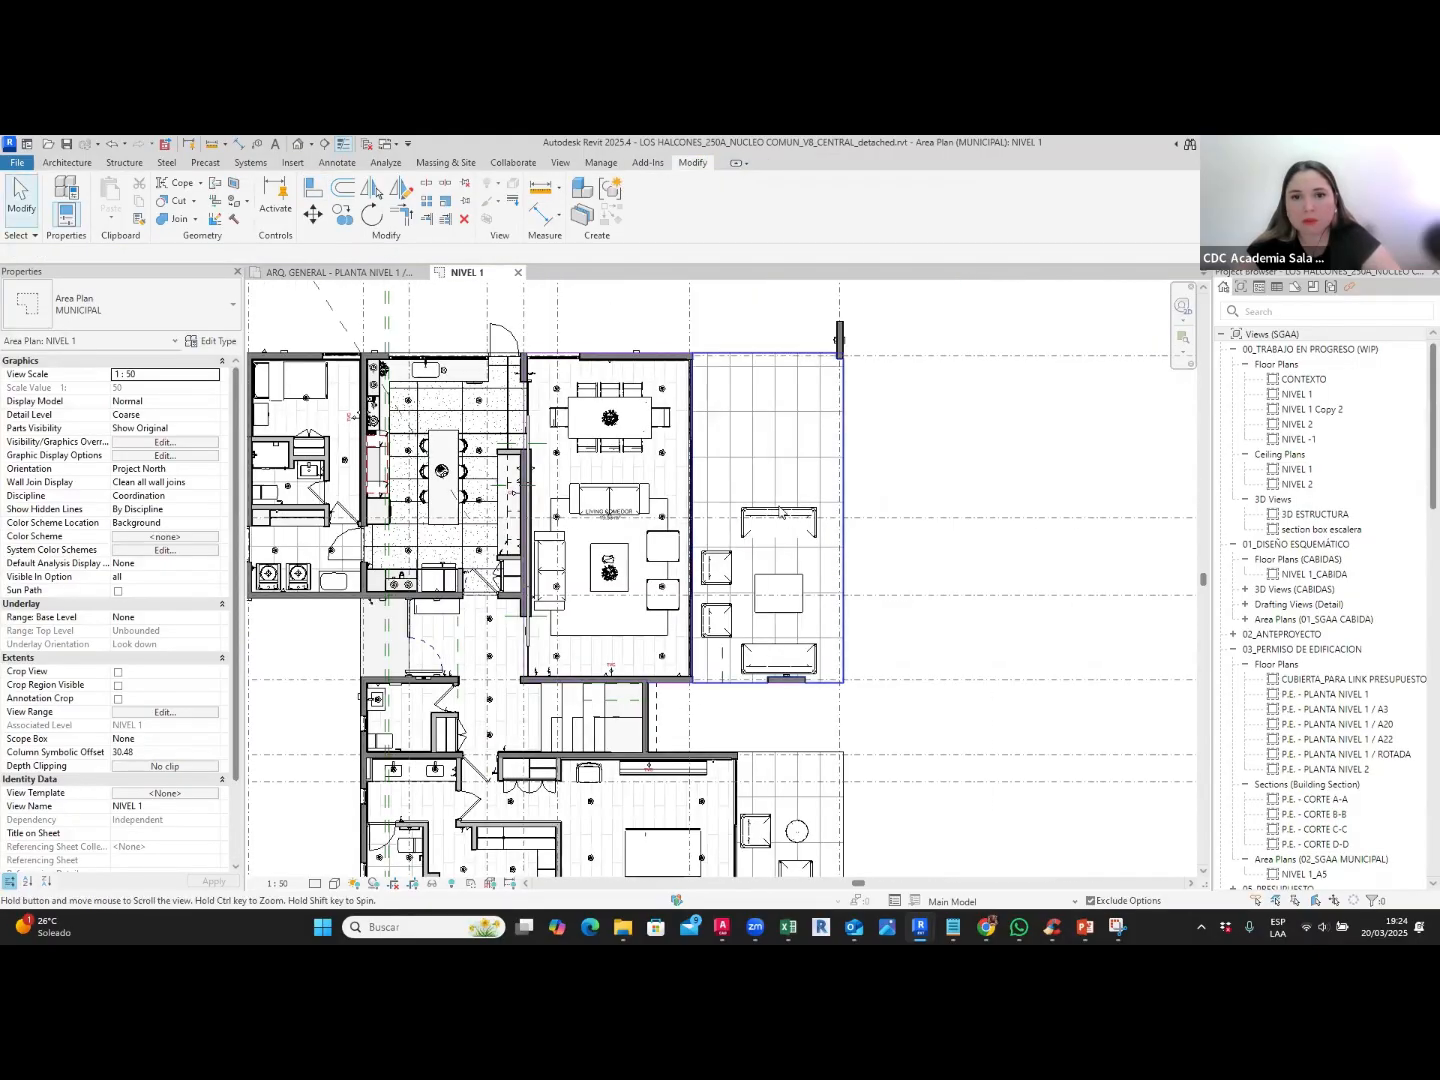
Step: Place an area with its tag inside the enclosed terrace boundary beside the living-dining room
left_click(76, 164)
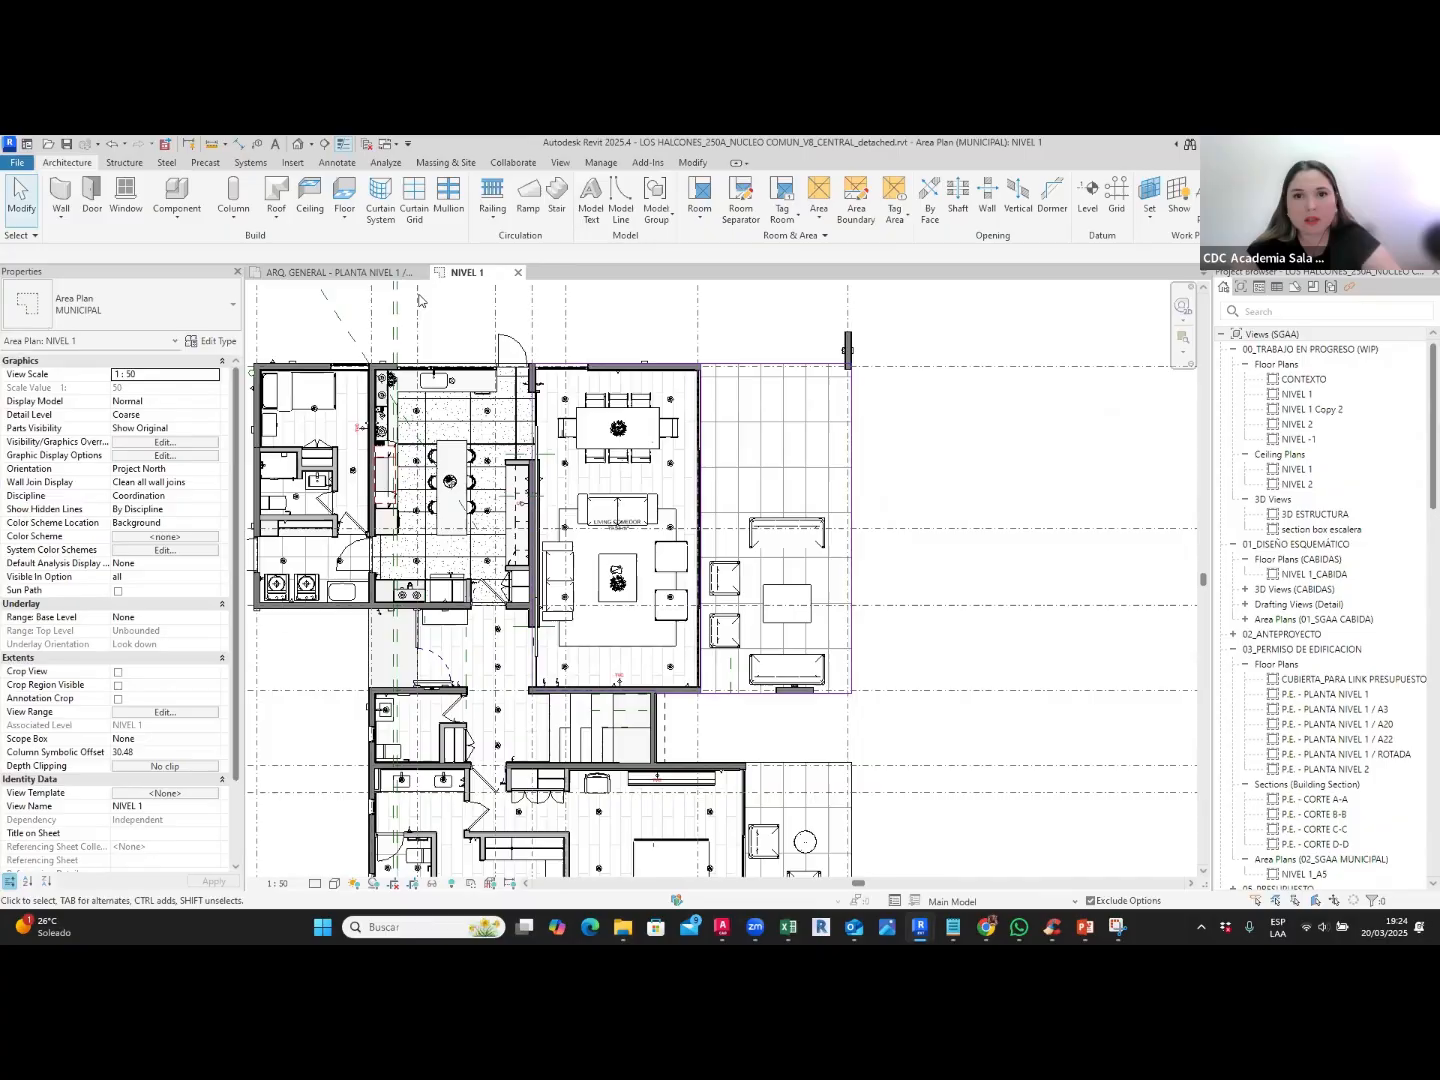
left_click(815, 212)
left_click(838, 274)
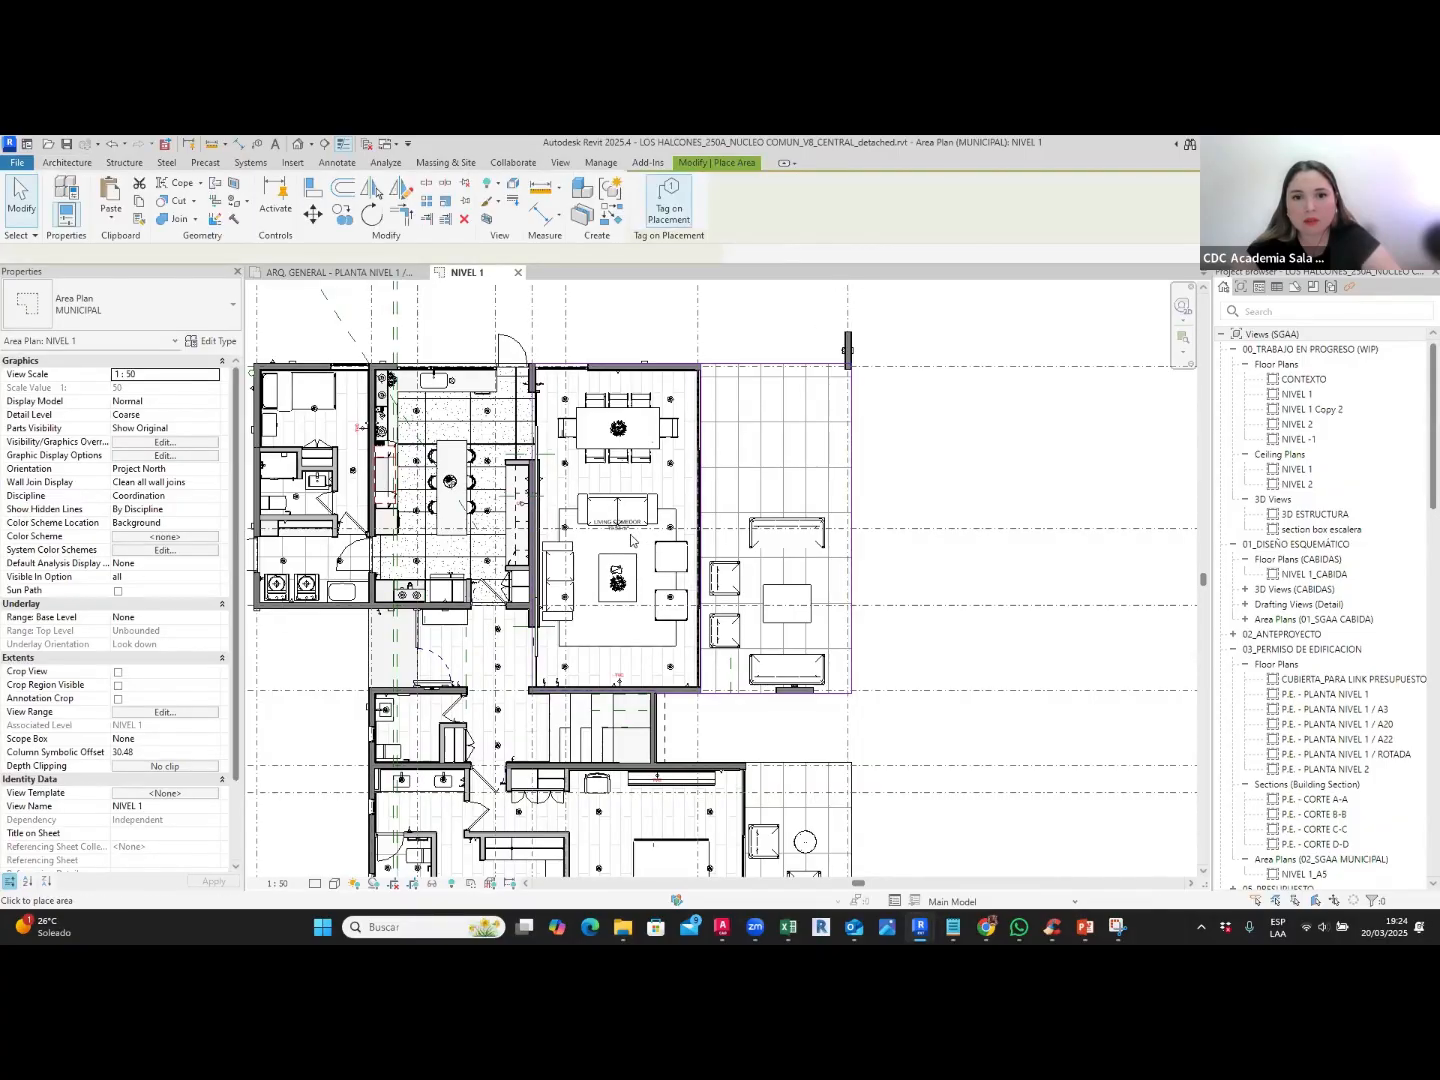
left_click(628, 540)
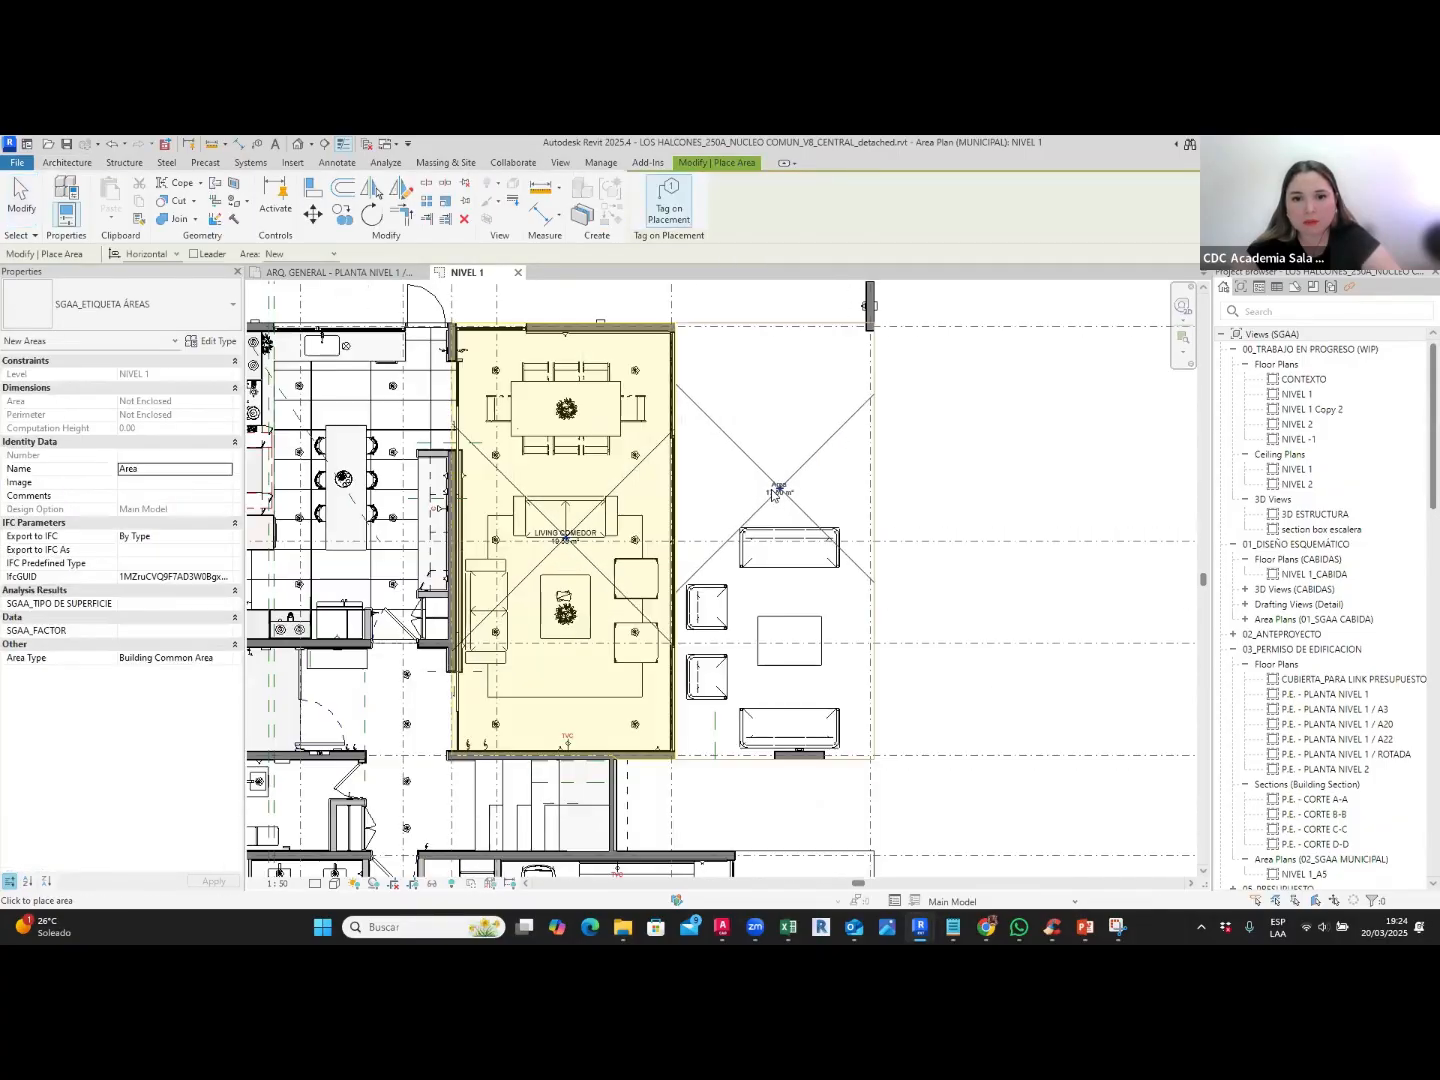
scroll(790, 490, "up", 2)
left_click(795, 487)
key("Escape")
key("Escape")
Step: Rename the new area beside the living-dining room as TERRAZA
scroll(768, 509, "up", 6)
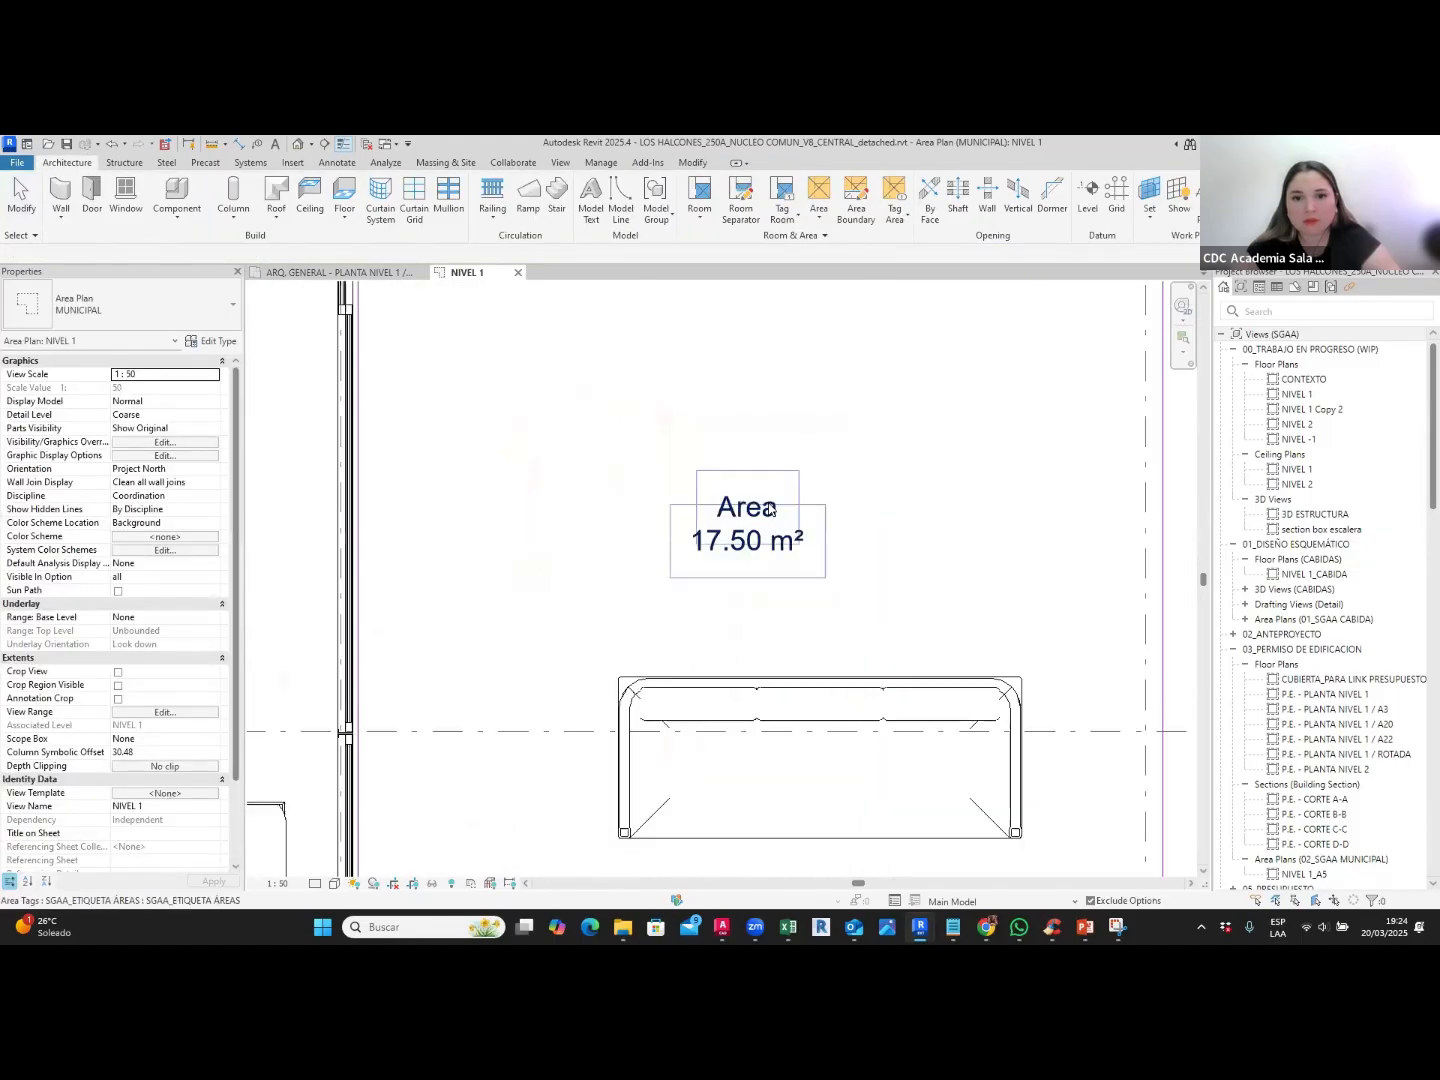
double_click(768, 509)
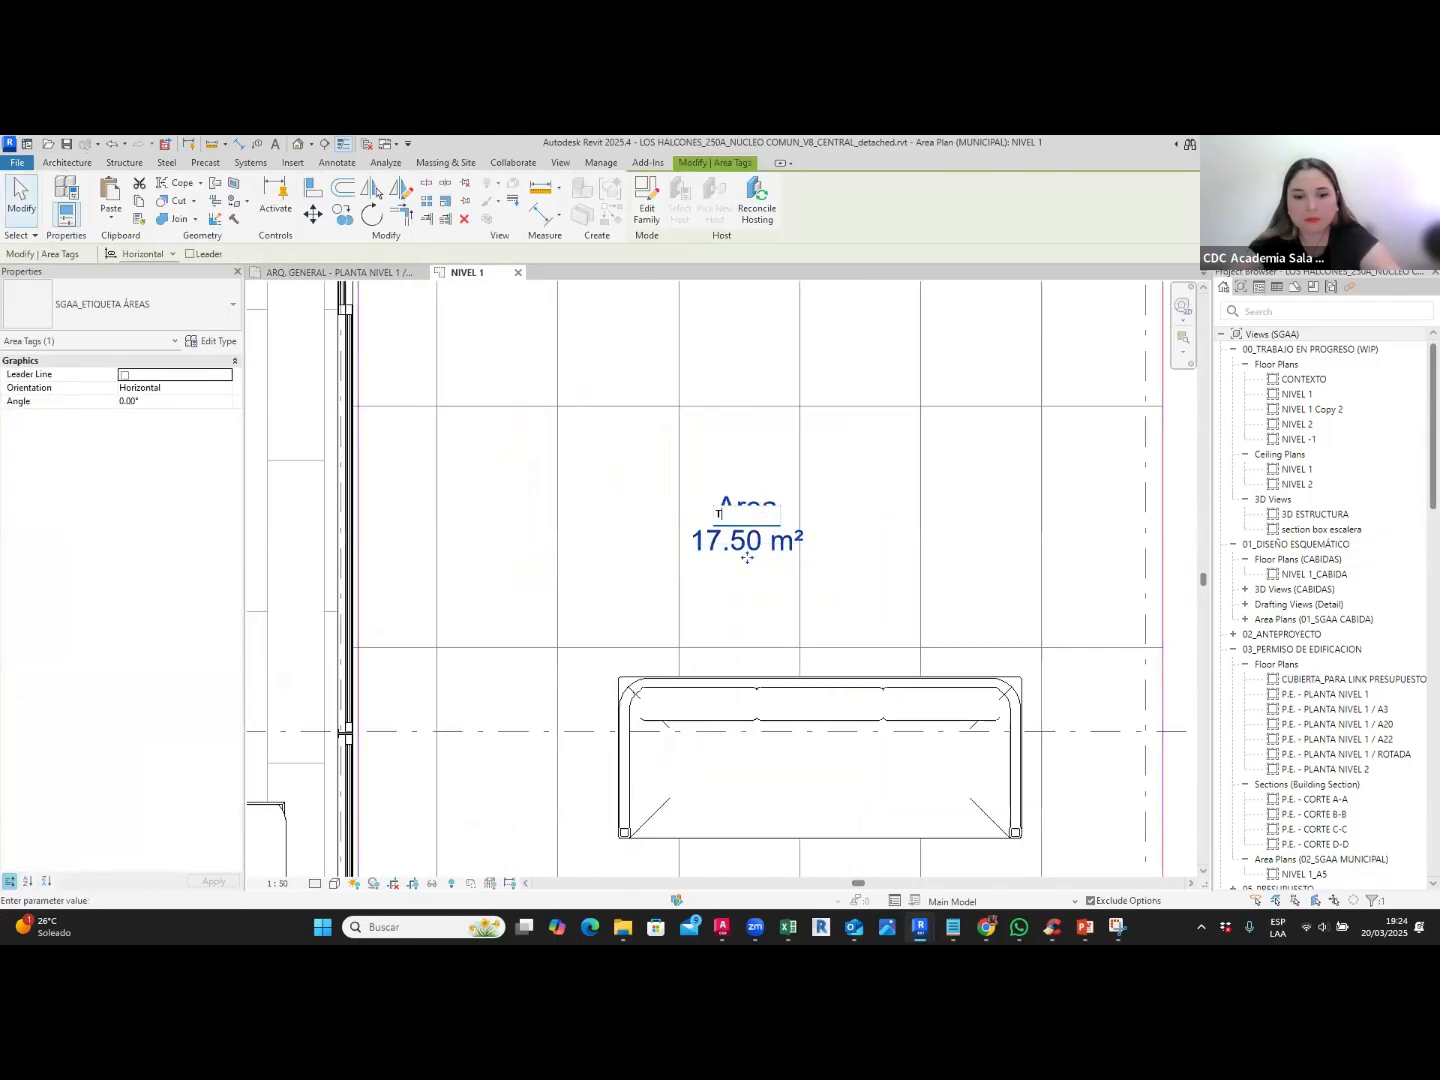
type("TERRAZA")
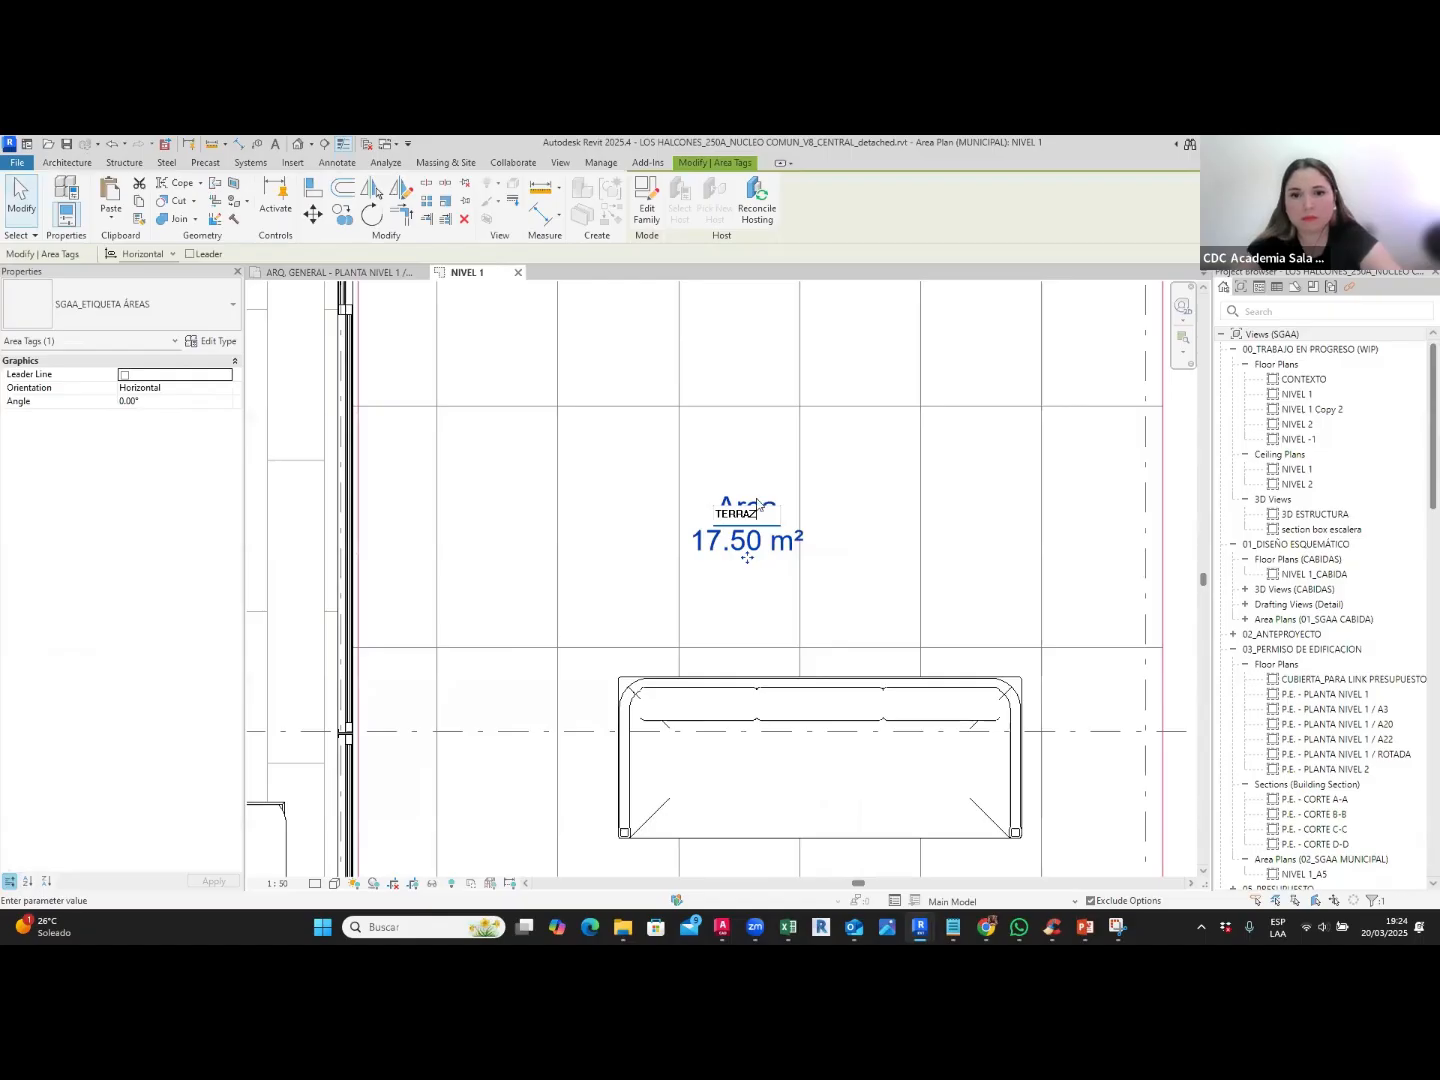
key("Return")
left_click(813, 450)
scroll(820, 460, "down", 8)
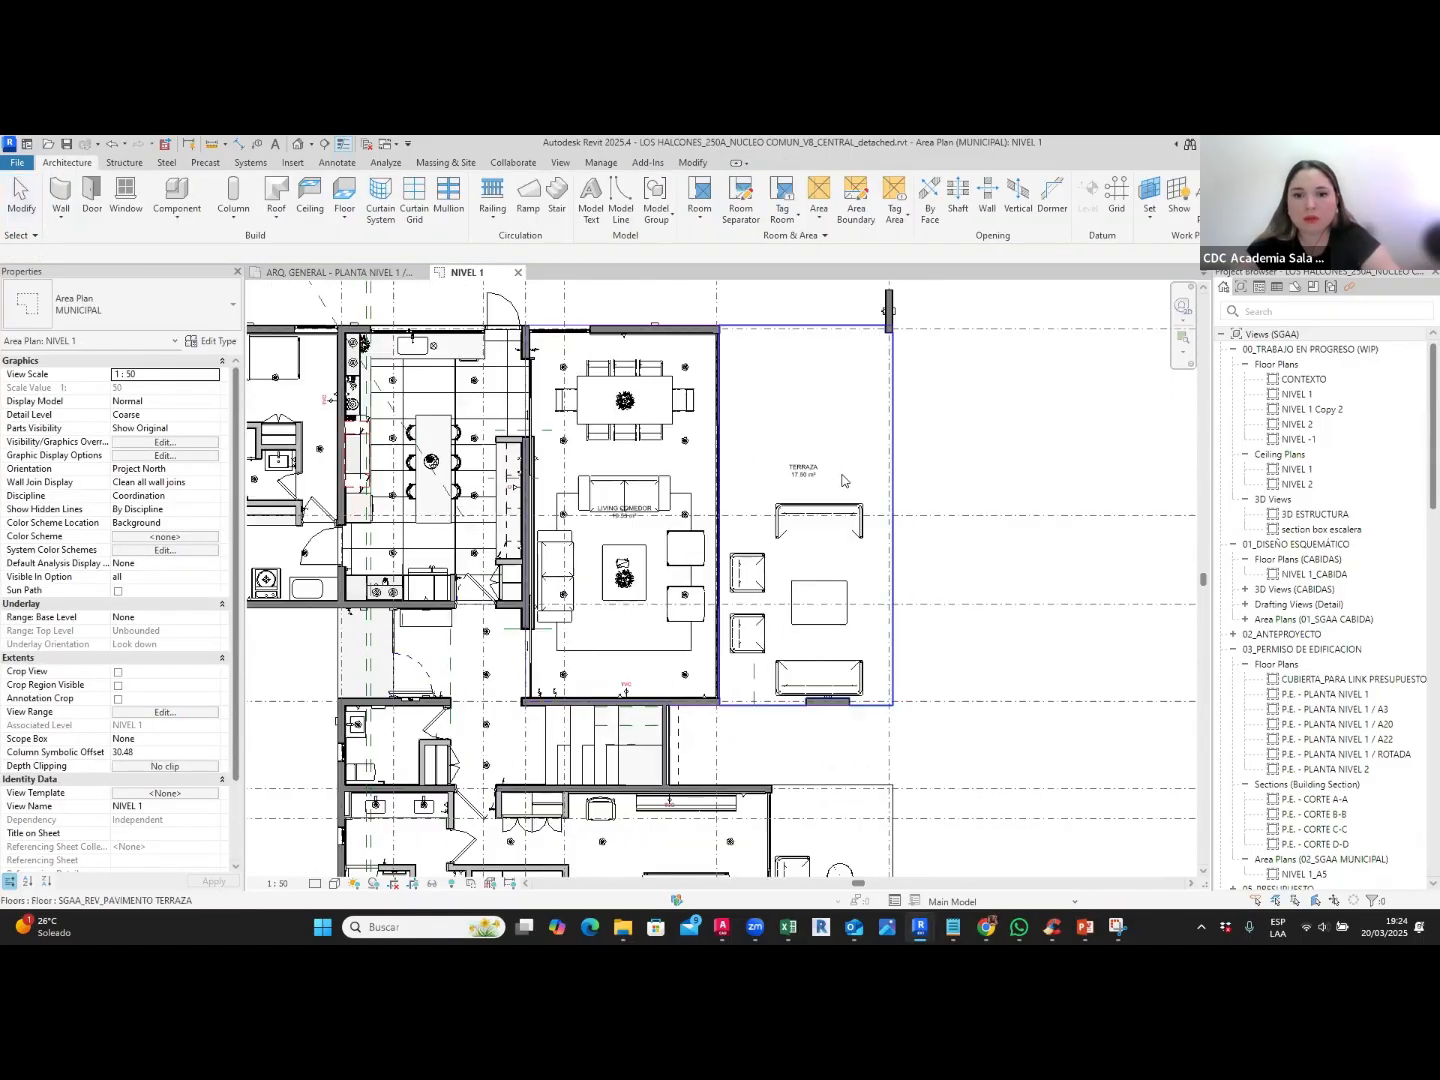
middle_click_drag(762, 594, 840, 629)
scroll(579, 430, "up", 2)
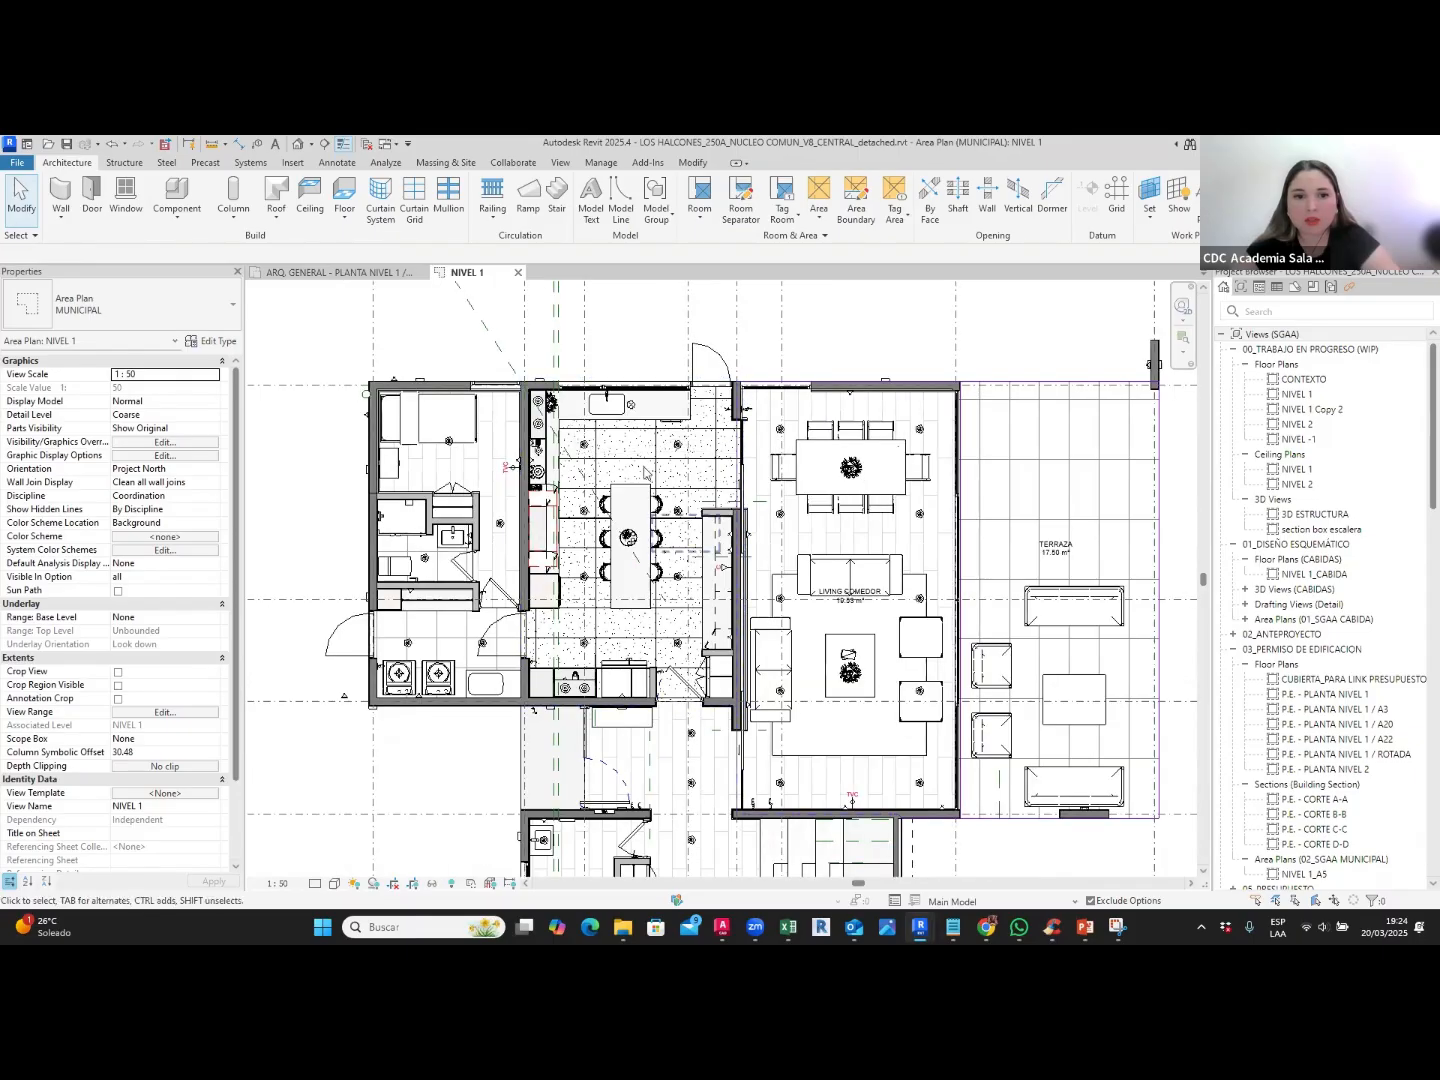
Step: Draw an area boundary from the living-dining boundary along the kitchen's upper exterior wall face, then down grid 3 to the lower exterior wall face
left_click(856, 200)
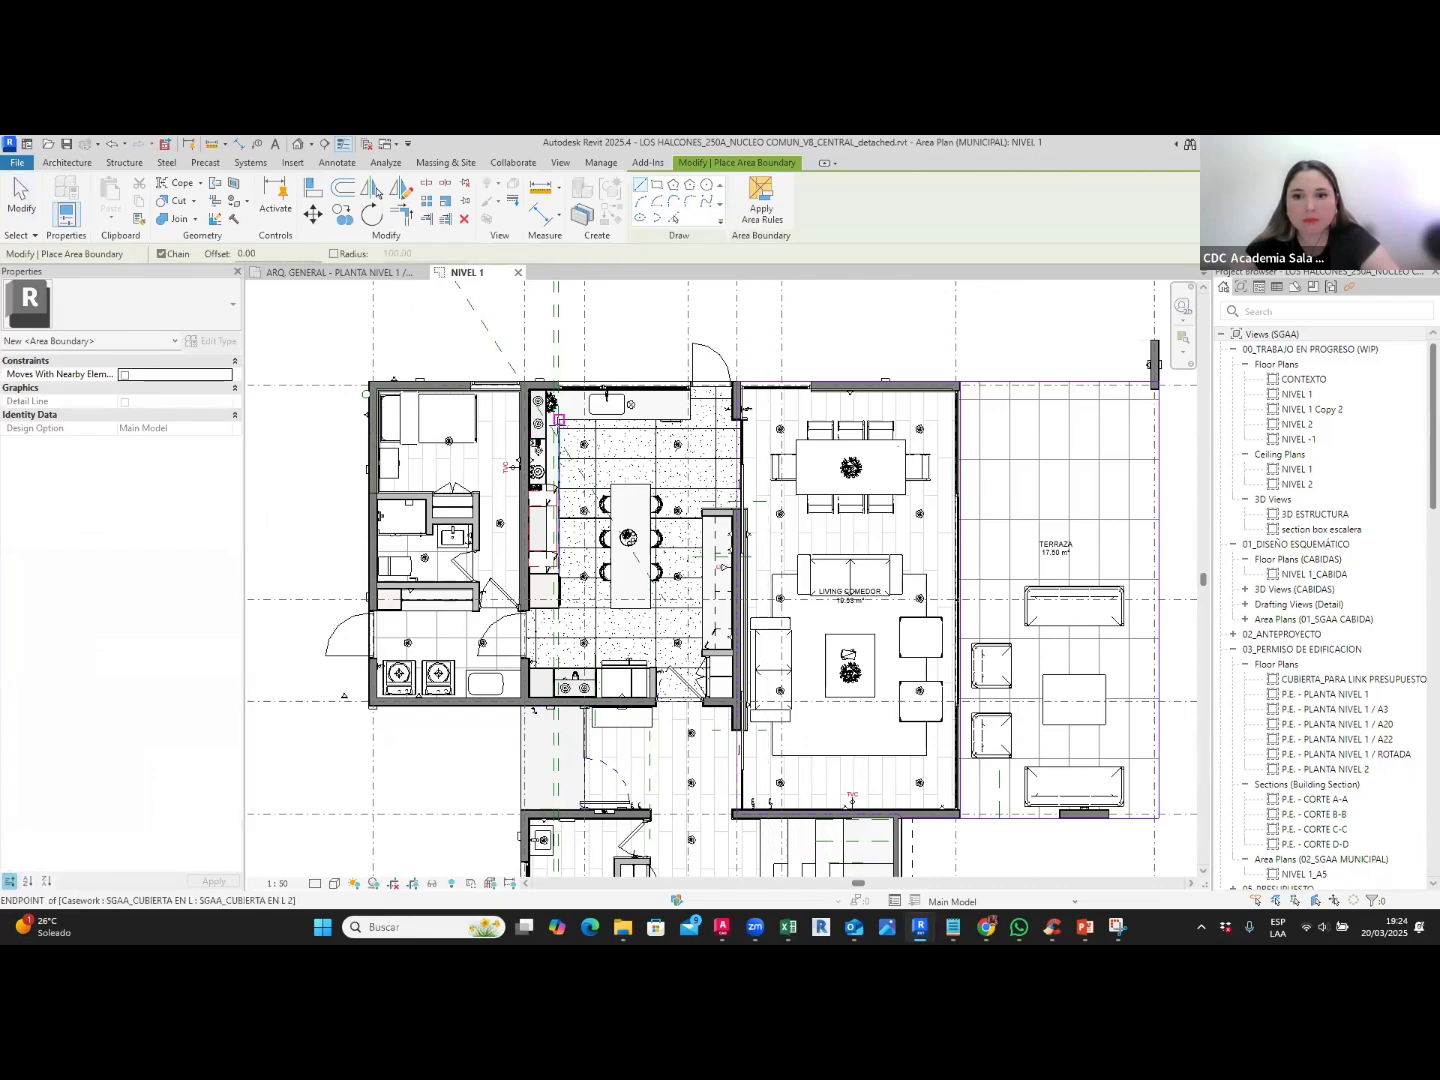
scroll(674, 385, "up", 5)
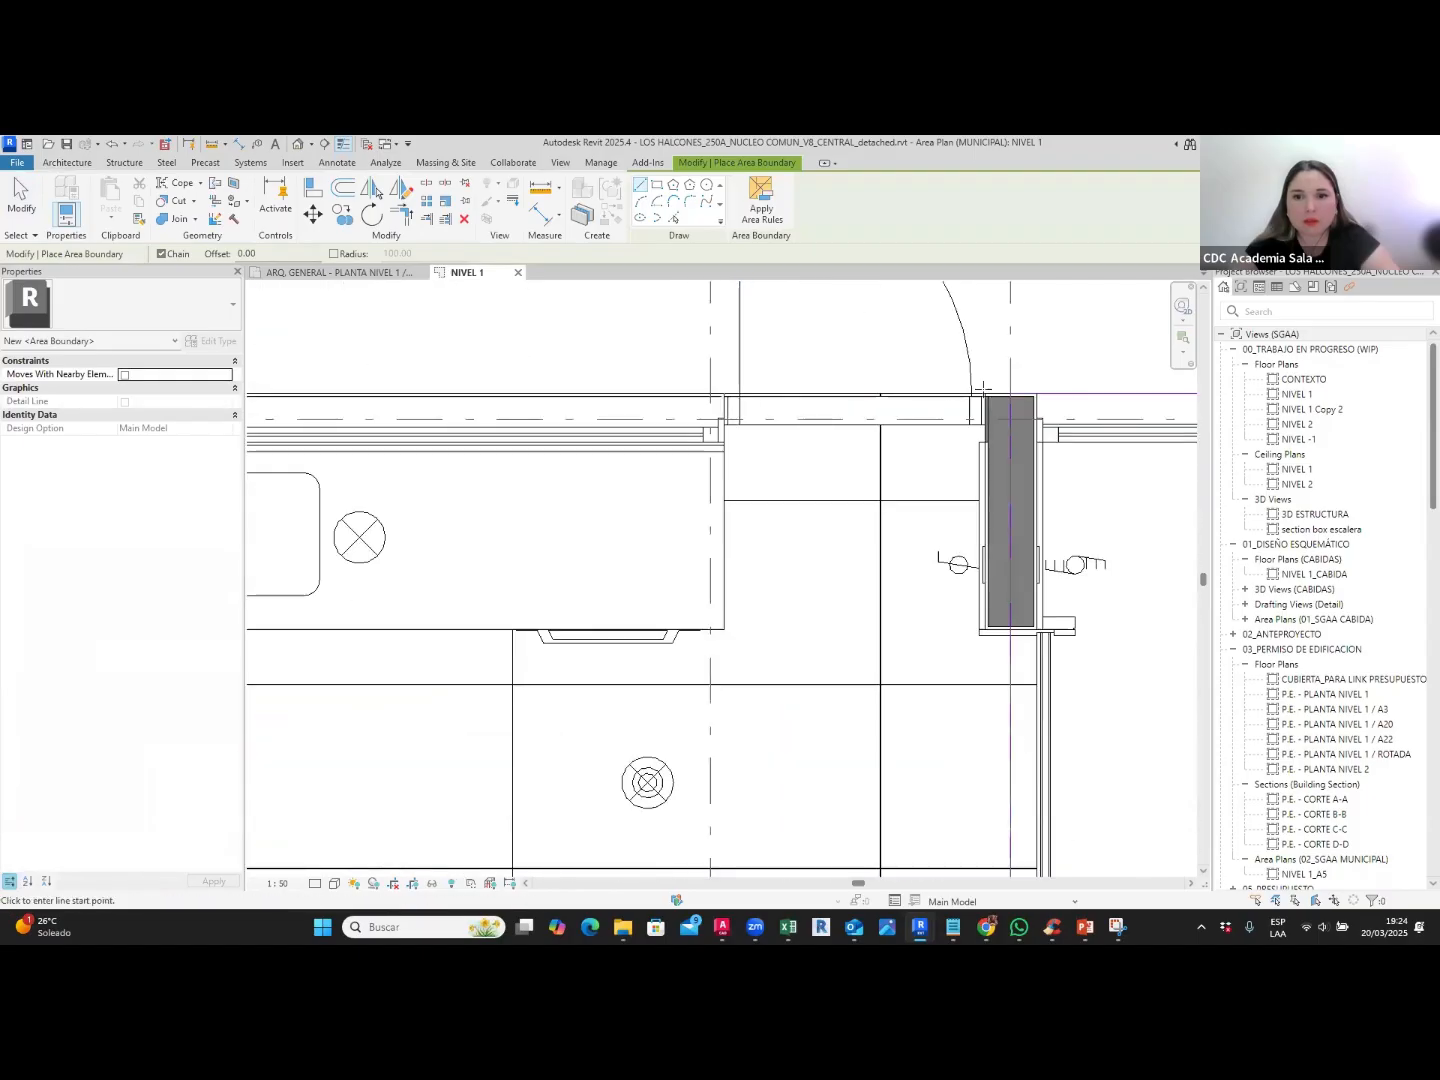
left_click(1010, 392)
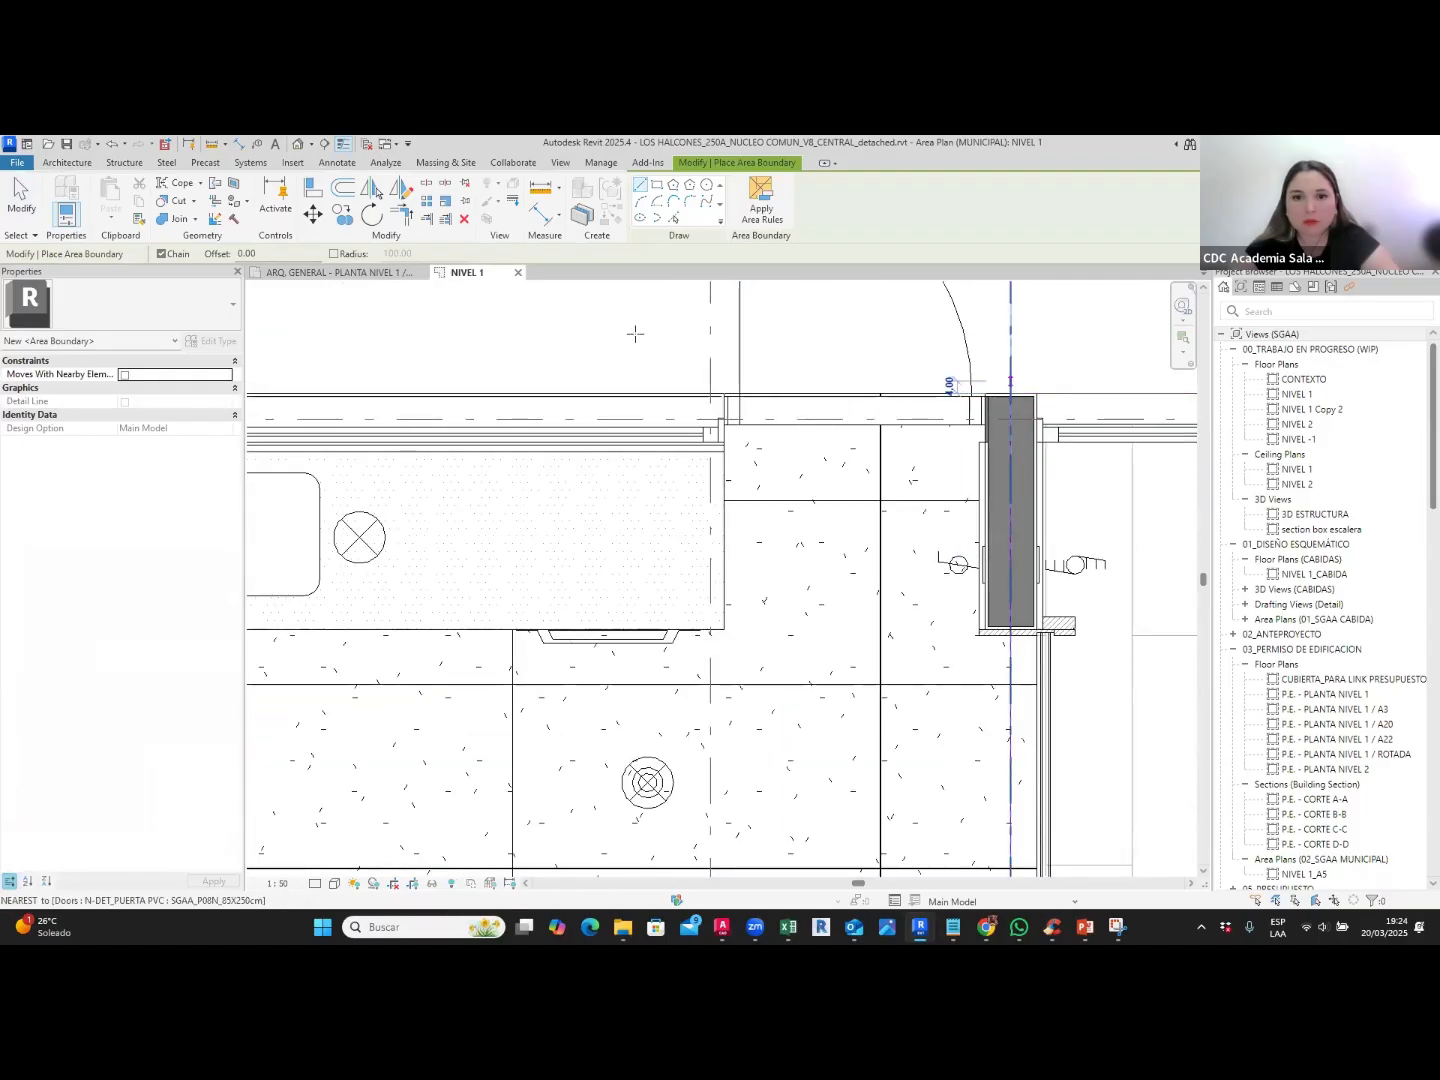
scroll(1008, 390, "down", 5)
scroll(585, 375, "up", 5)
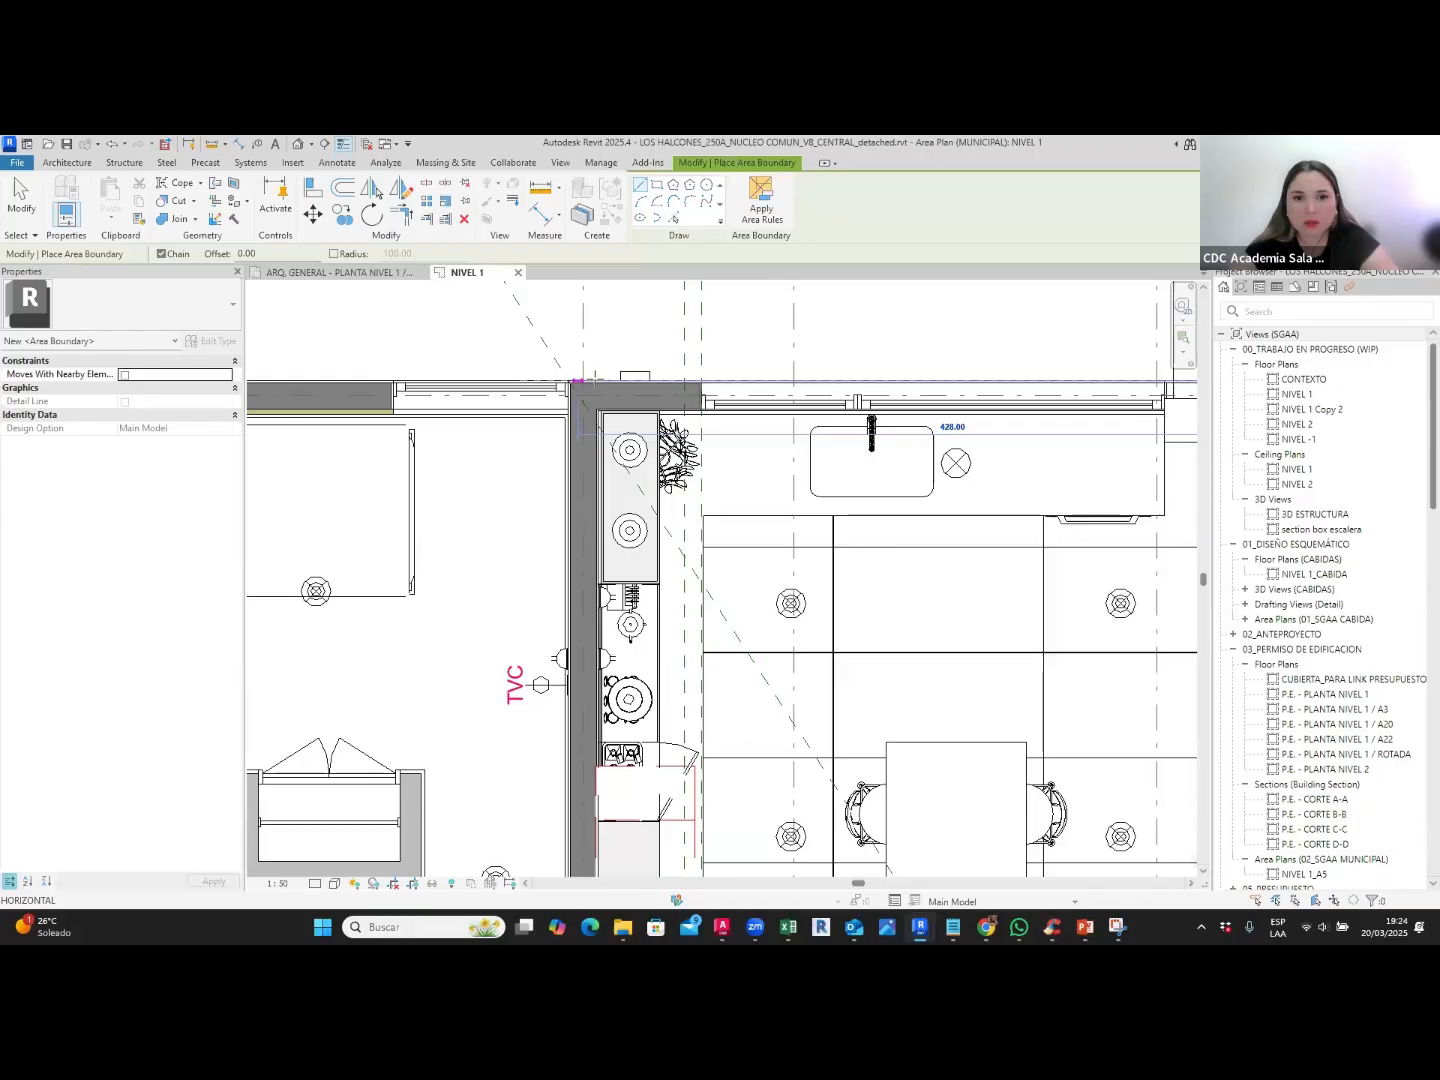
scroll(587, 374, "up", 3)
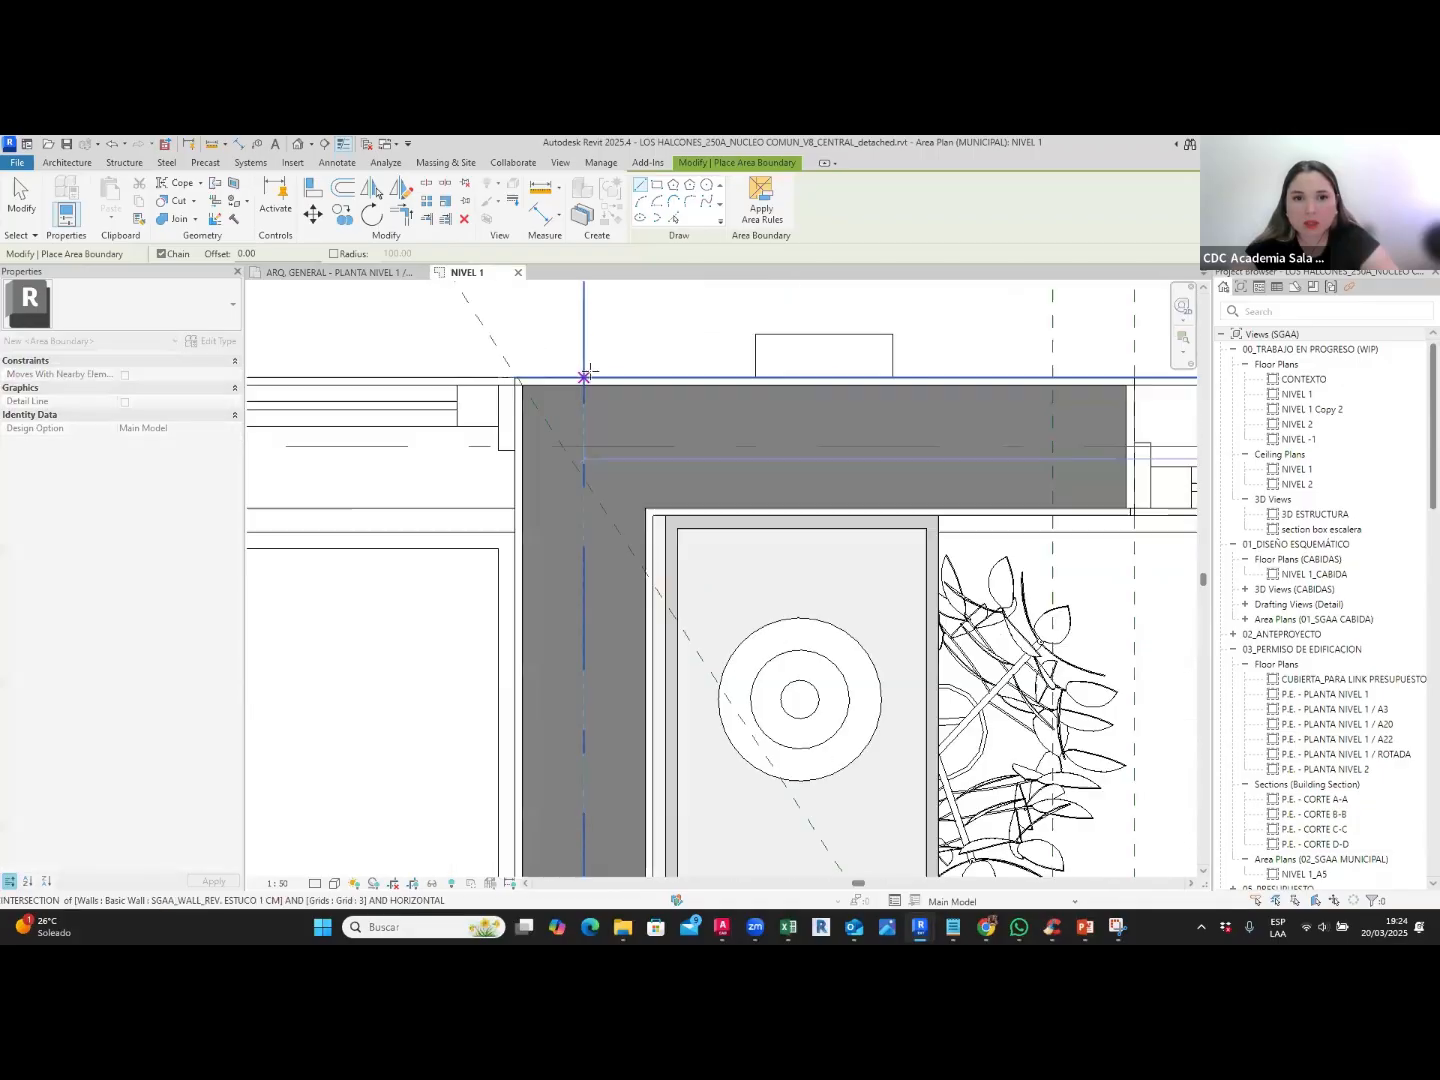
scroll(621, 332, "down", 7)
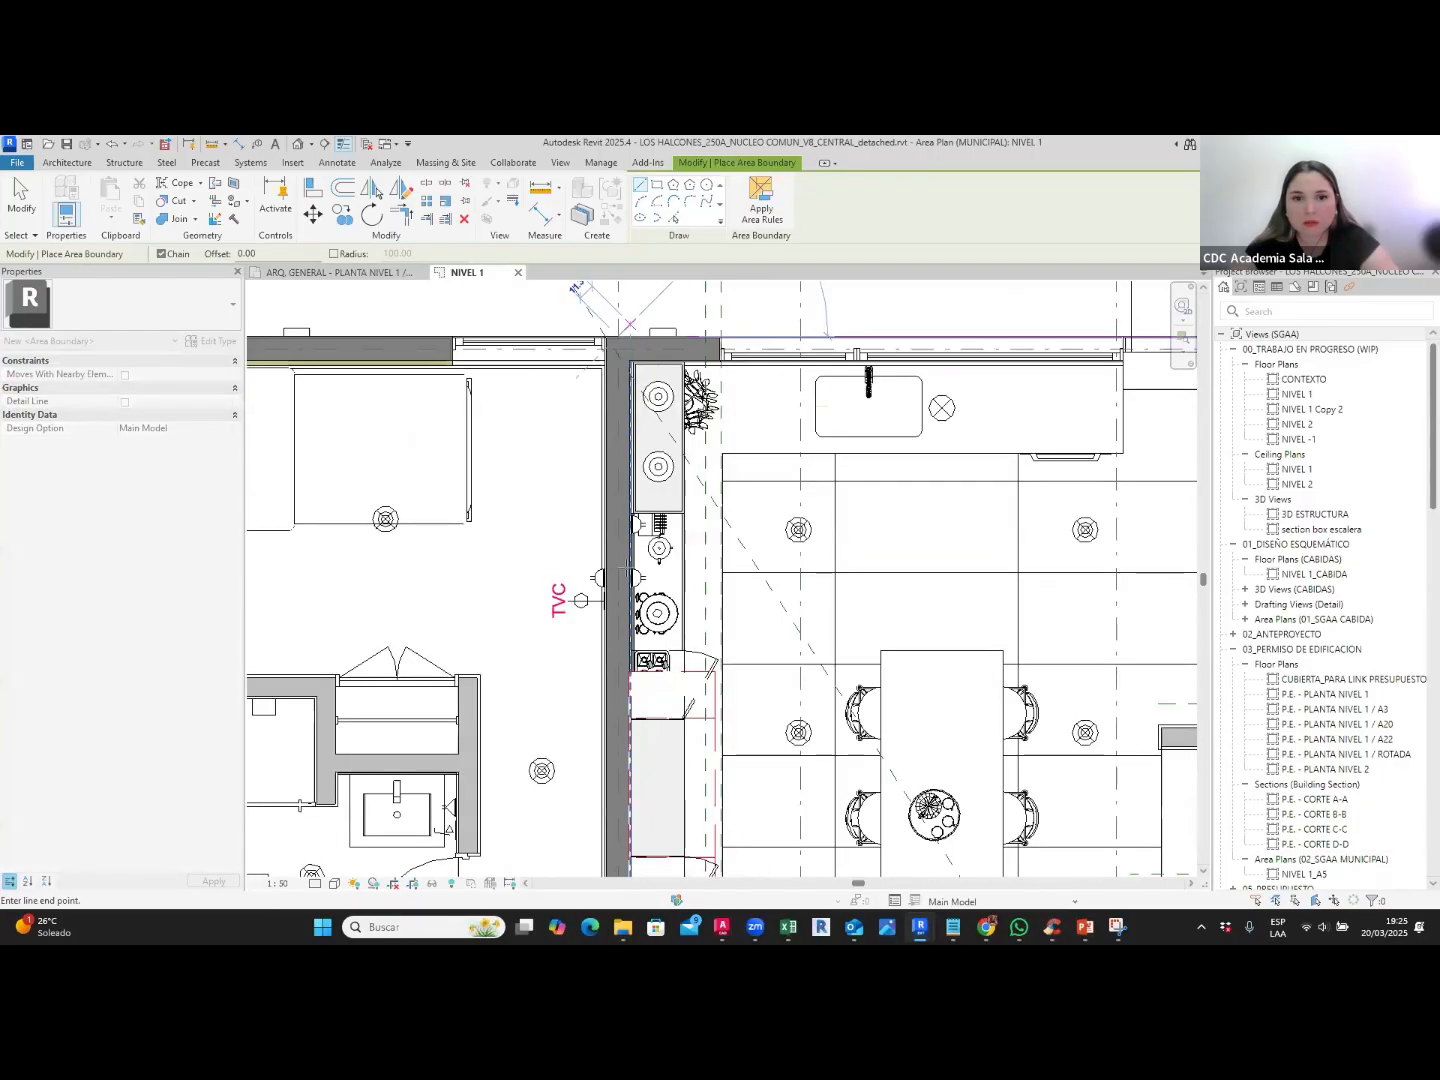
scroll(627, 594, "up", 5)
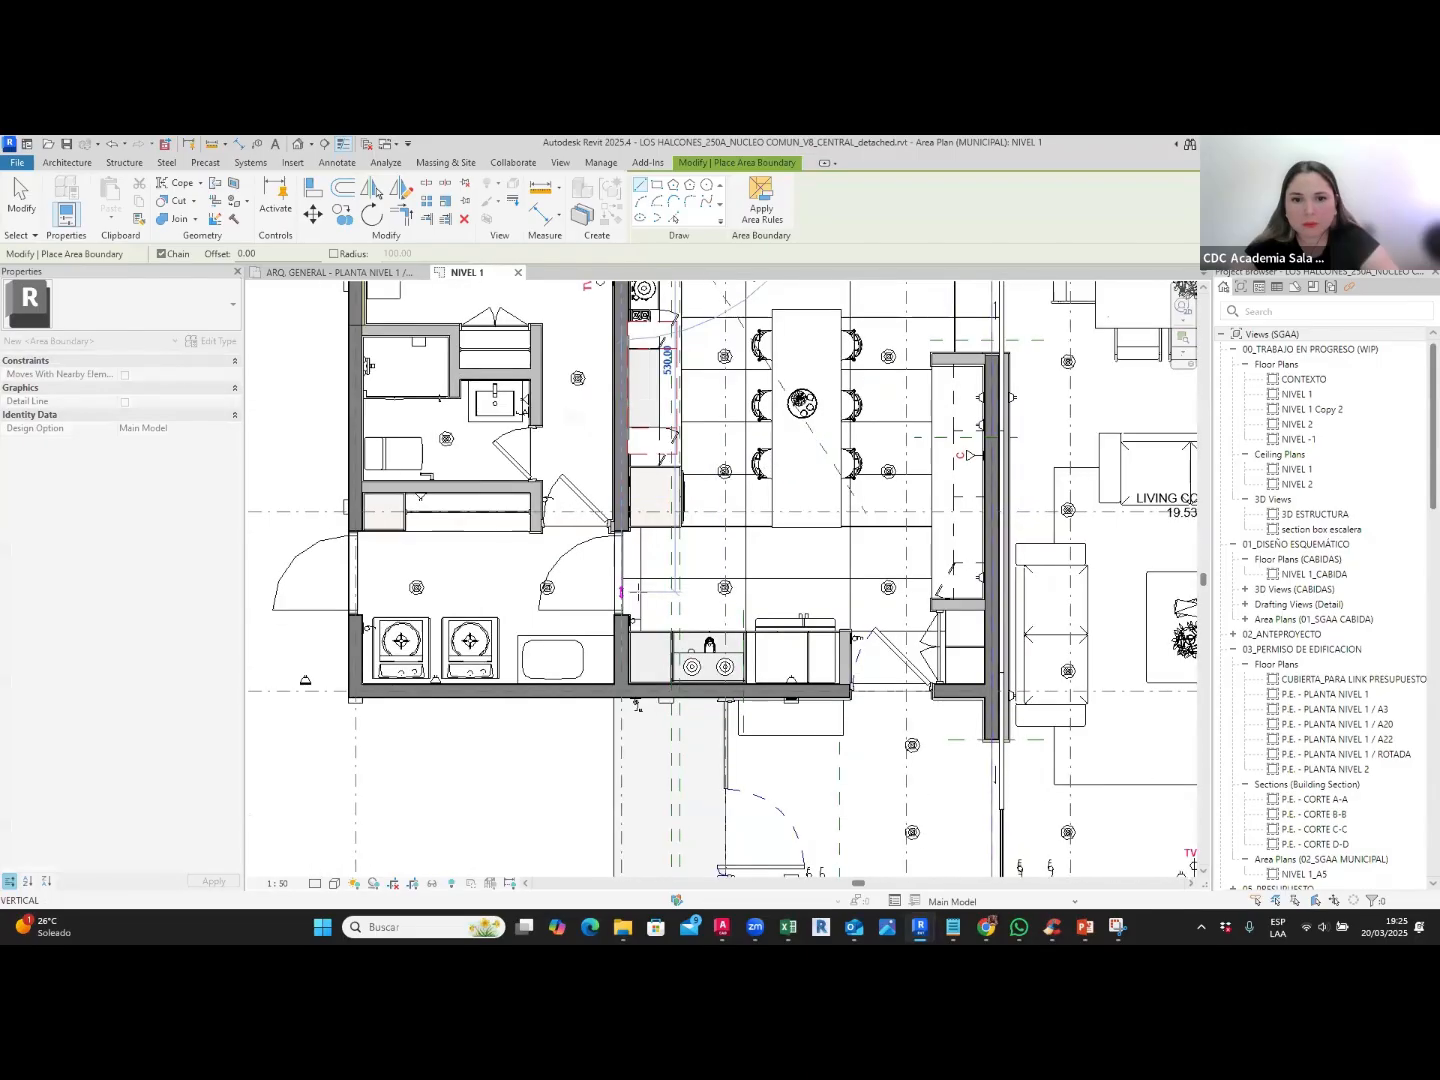
scroll(619, 688, "down", 3)
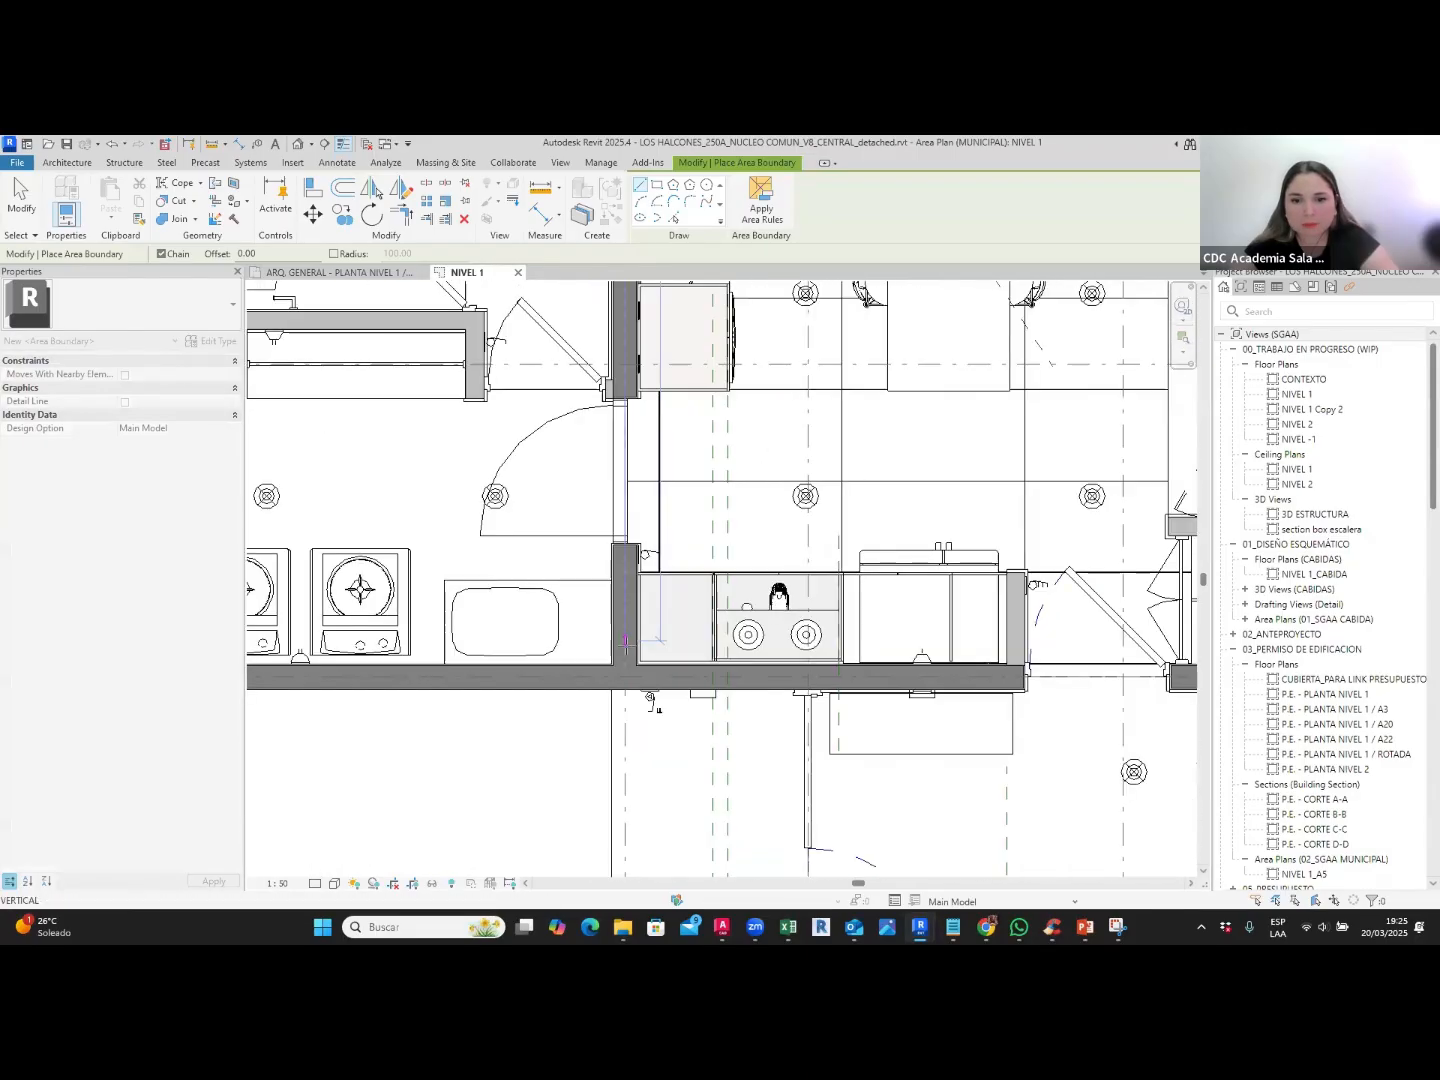
scroll(625, 686, "up", 3)
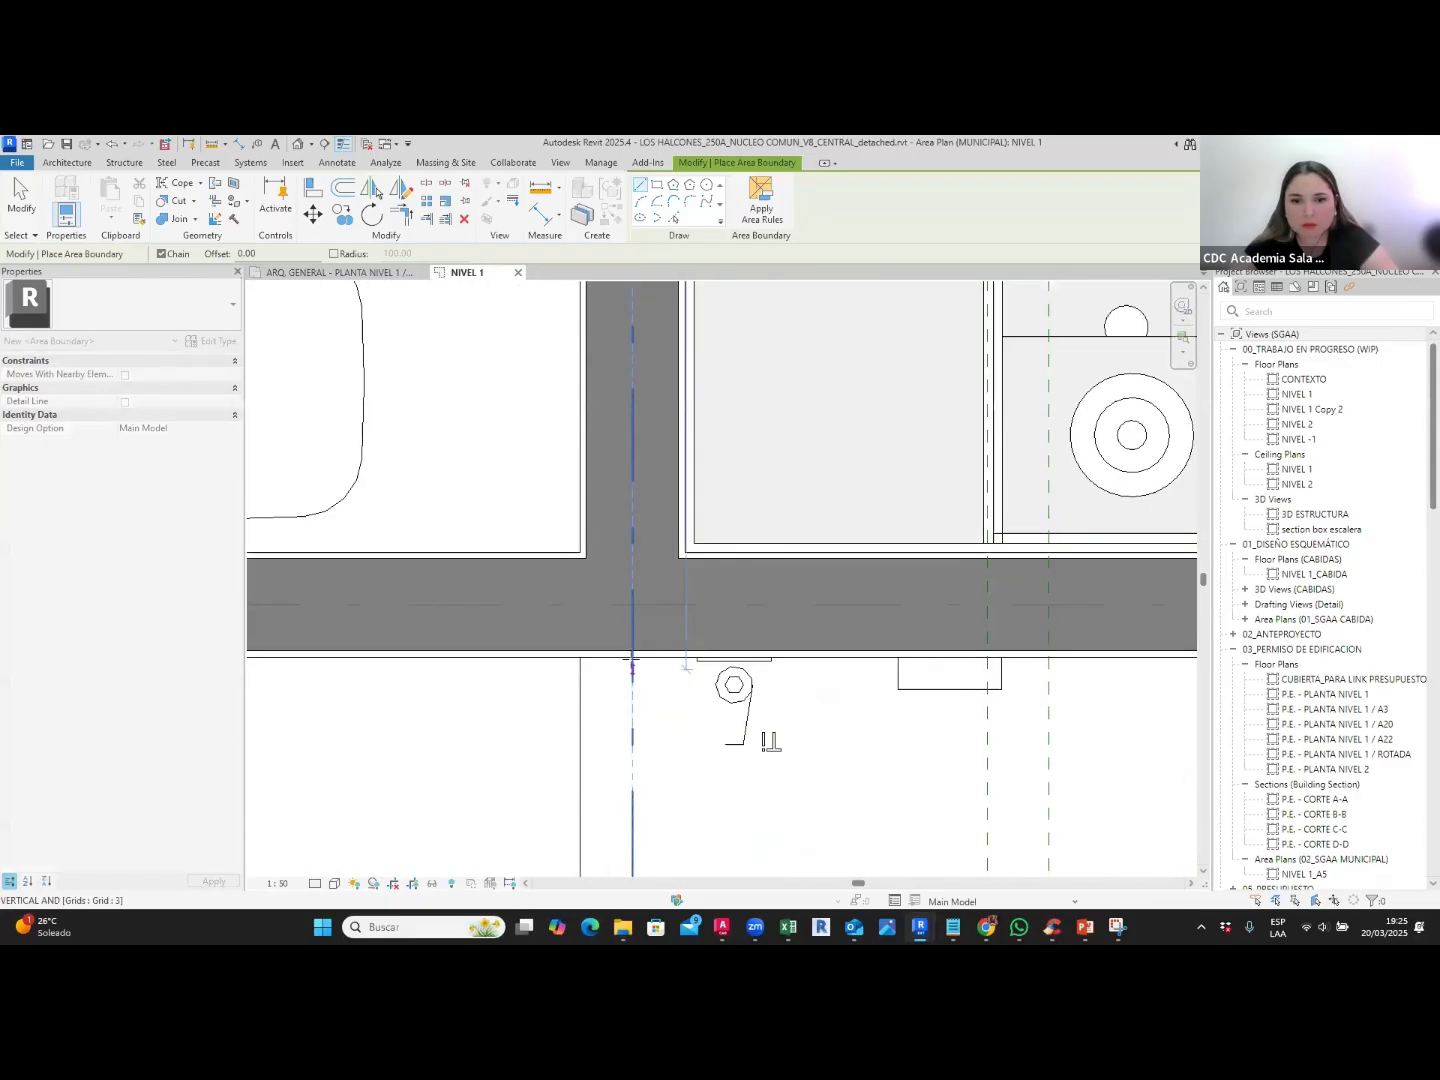
left_click(632, 657)
Step: Continue the area boundary along the kitchen's lower exterior wall face to close it against the living-dining boundary, and finish the command
scroll(552, 674, "down", 5)
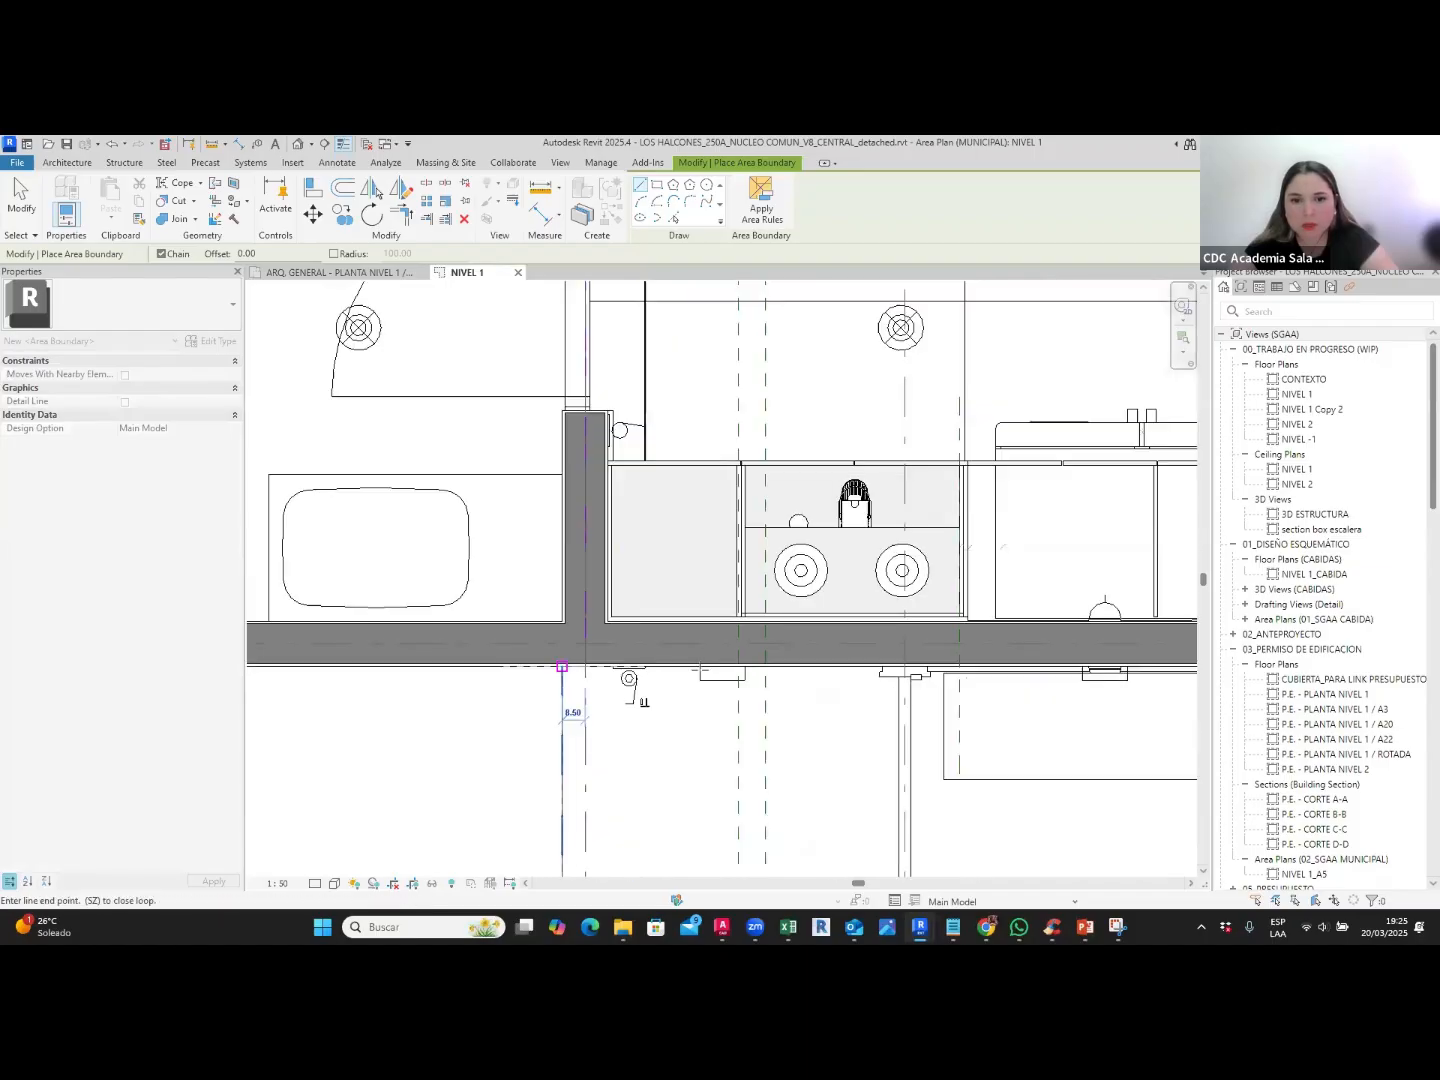
scroll(757, 670, "up", 4)
scroll(758, 662, "up", 2)
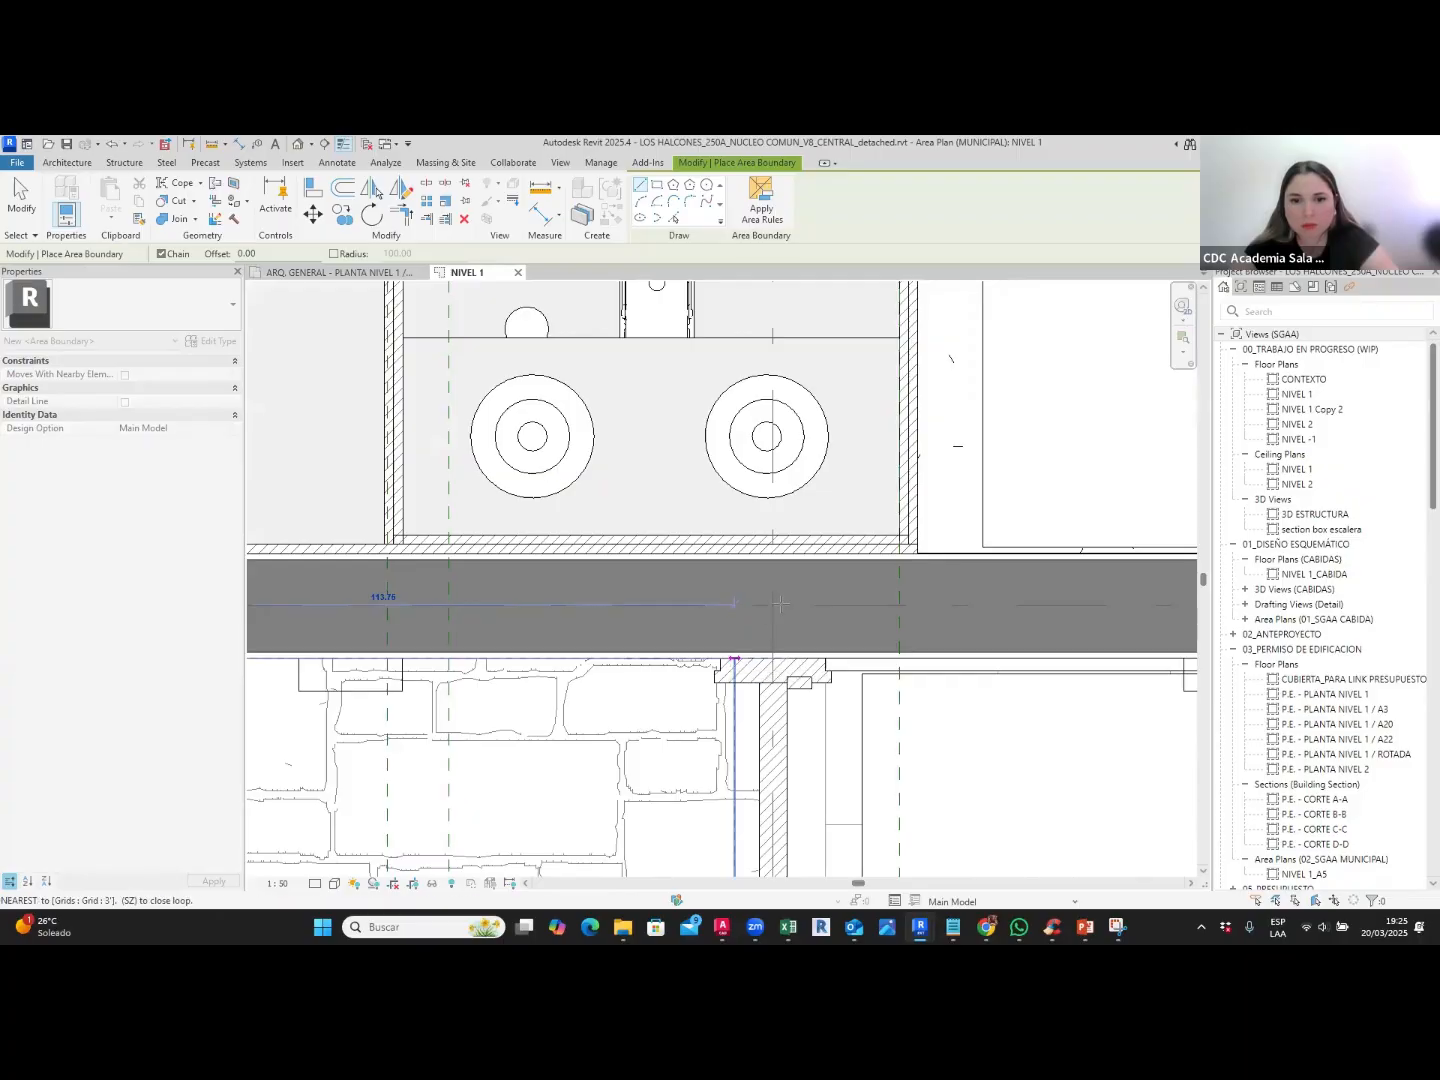
left_click(735, 659)
scroll(758, 665, "down", 4)
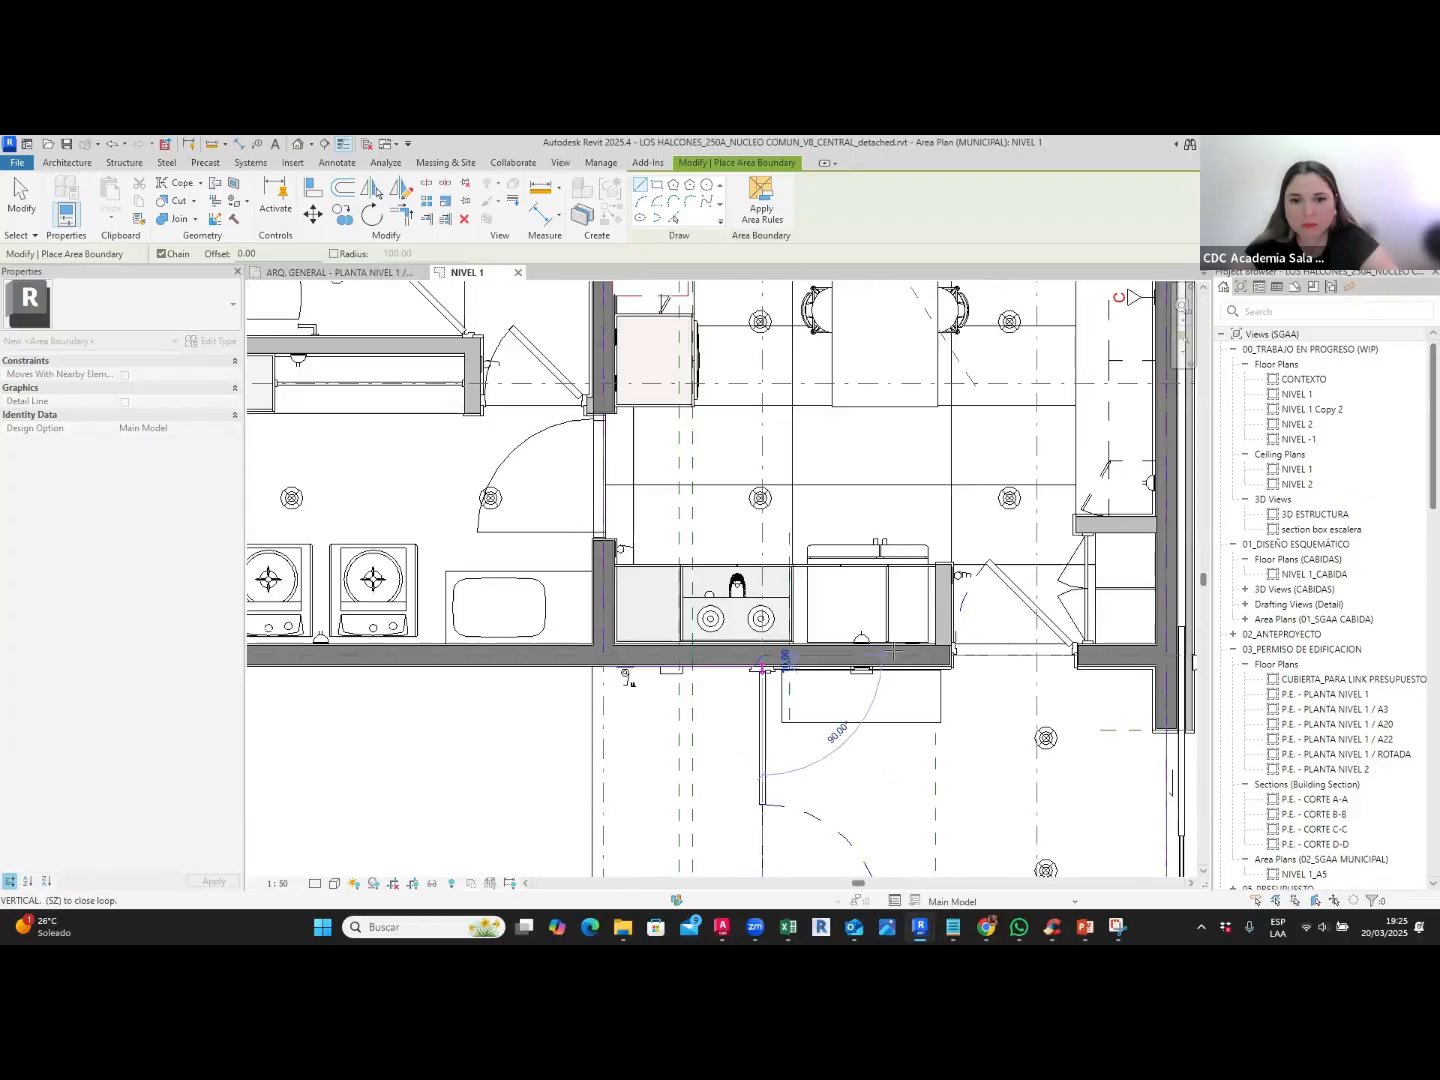
scroll(905, 638, "up", 3)
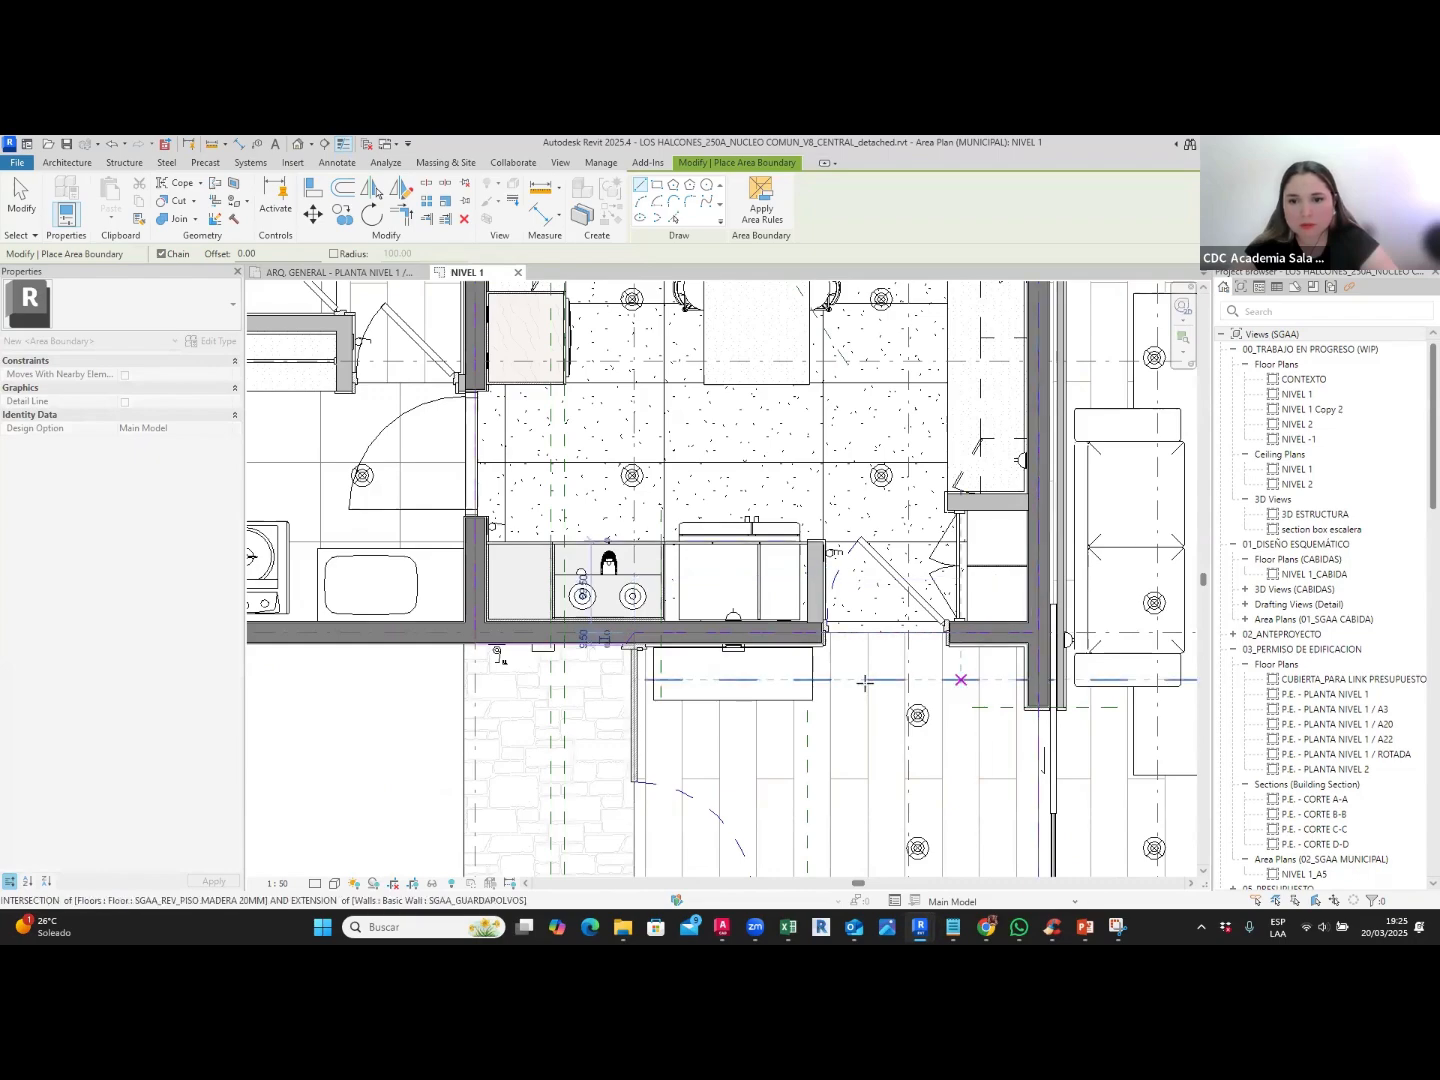
key("Escape")
key("Escape")
scroll(893, 635, "down", 4)
scroll(893, 635, "down", 2)
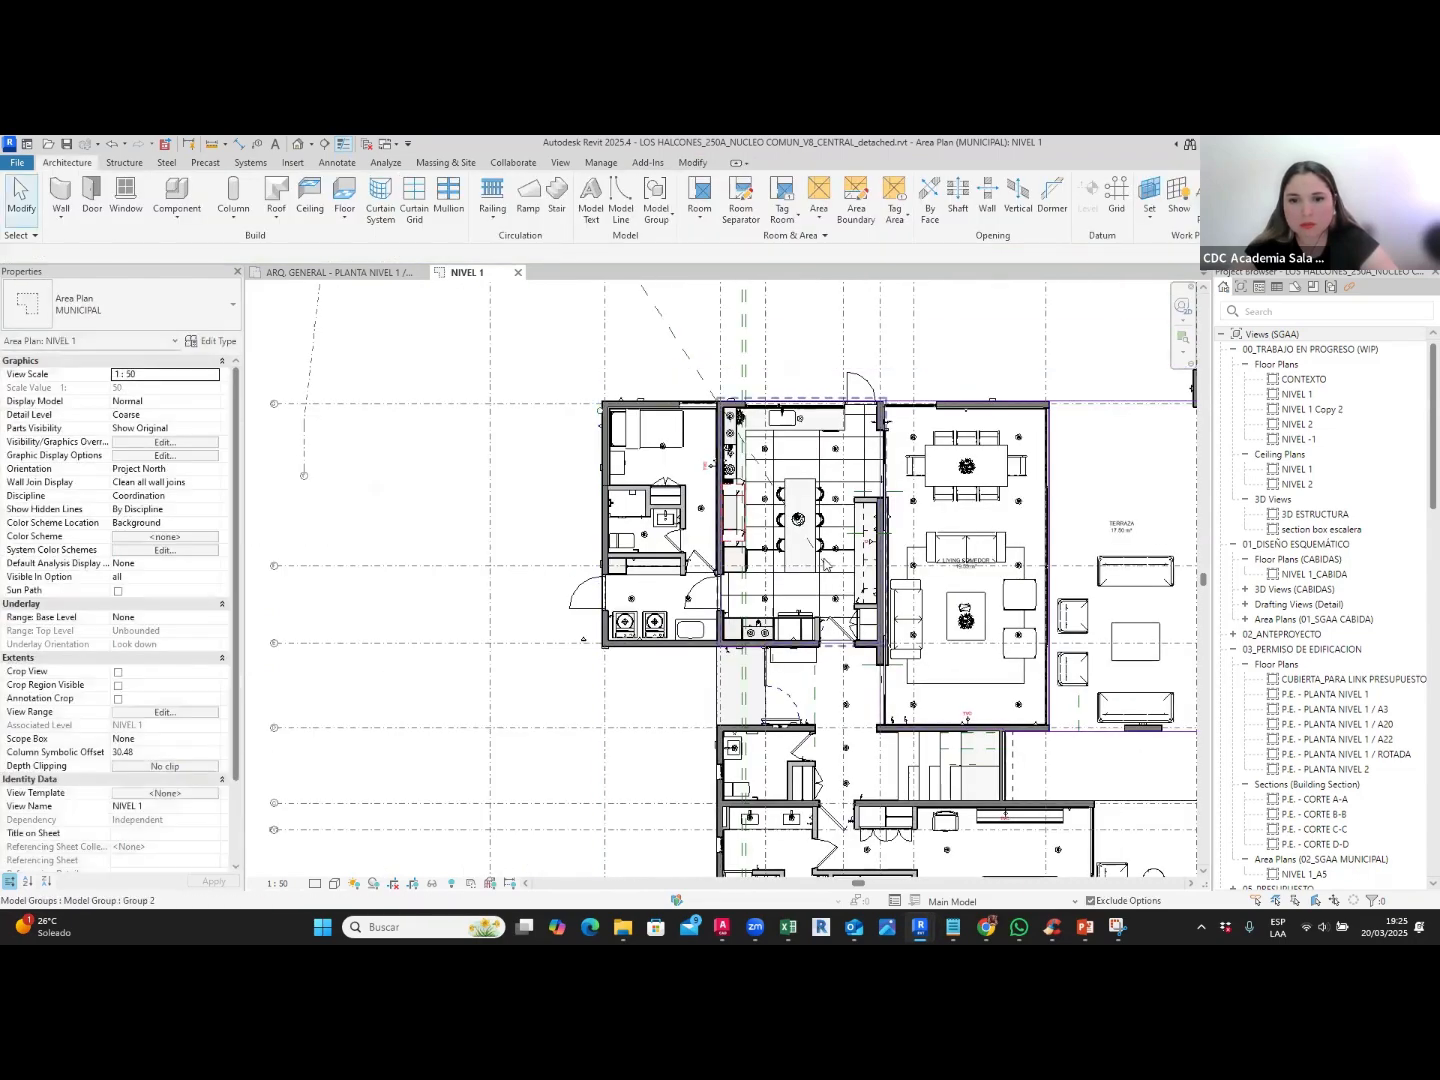
Step: Place an area with its tag inside the enclosed kitchen boundary and end the placement
scroll(840, 420, "up", 3)
left_click(820, 220)
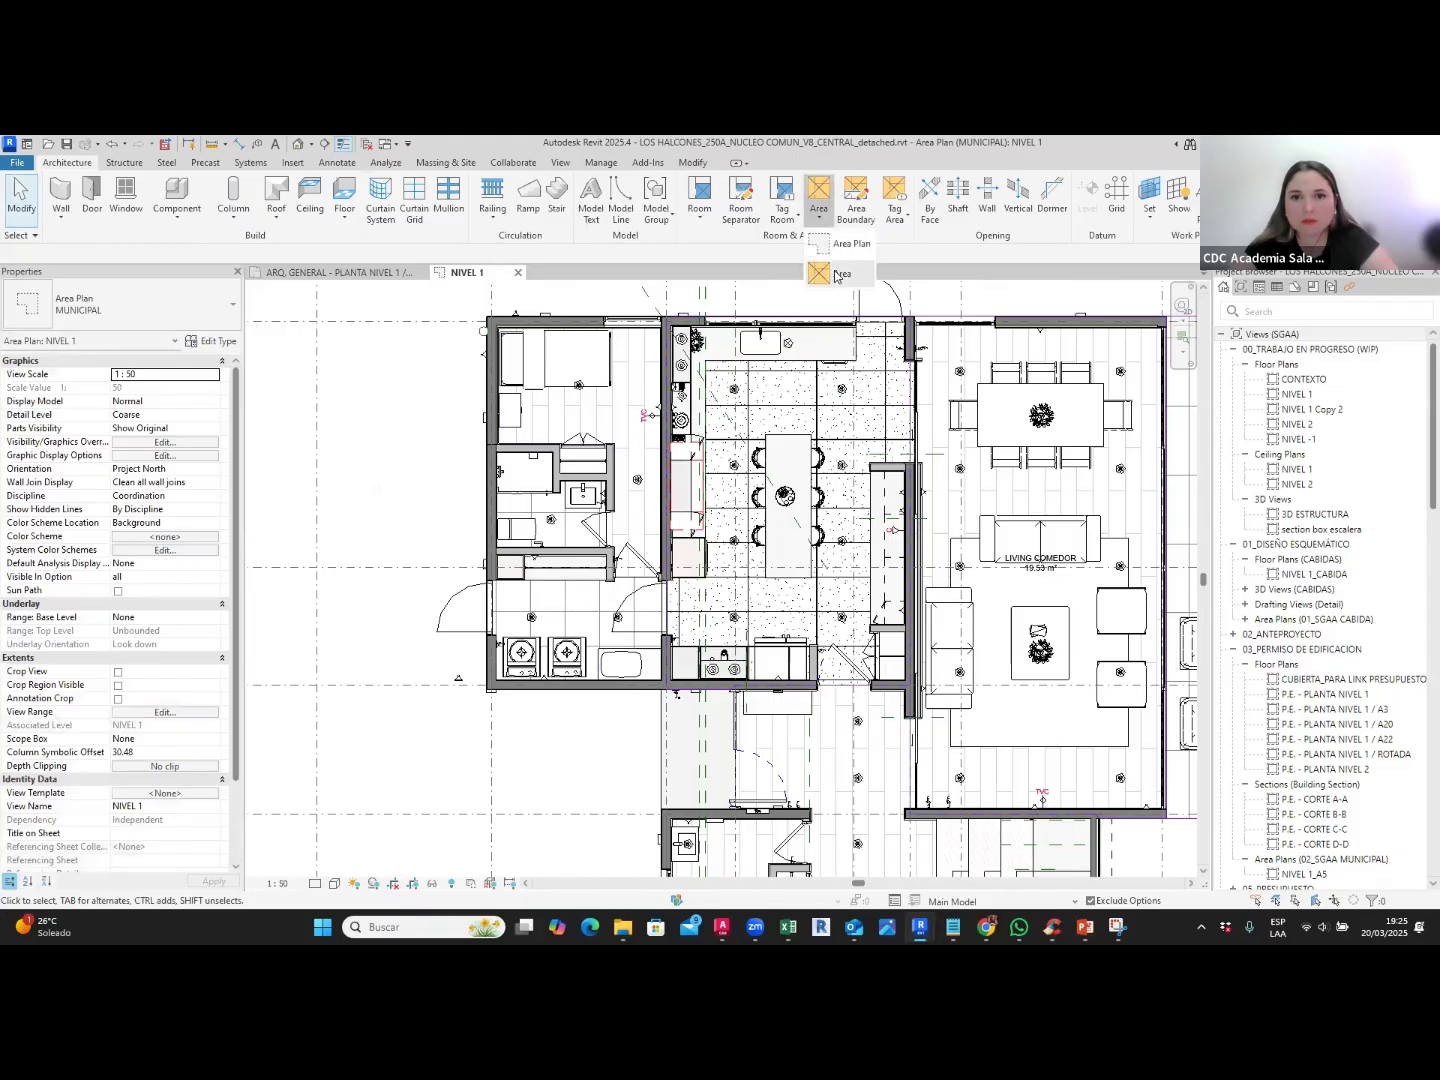
left_click(838, 276)
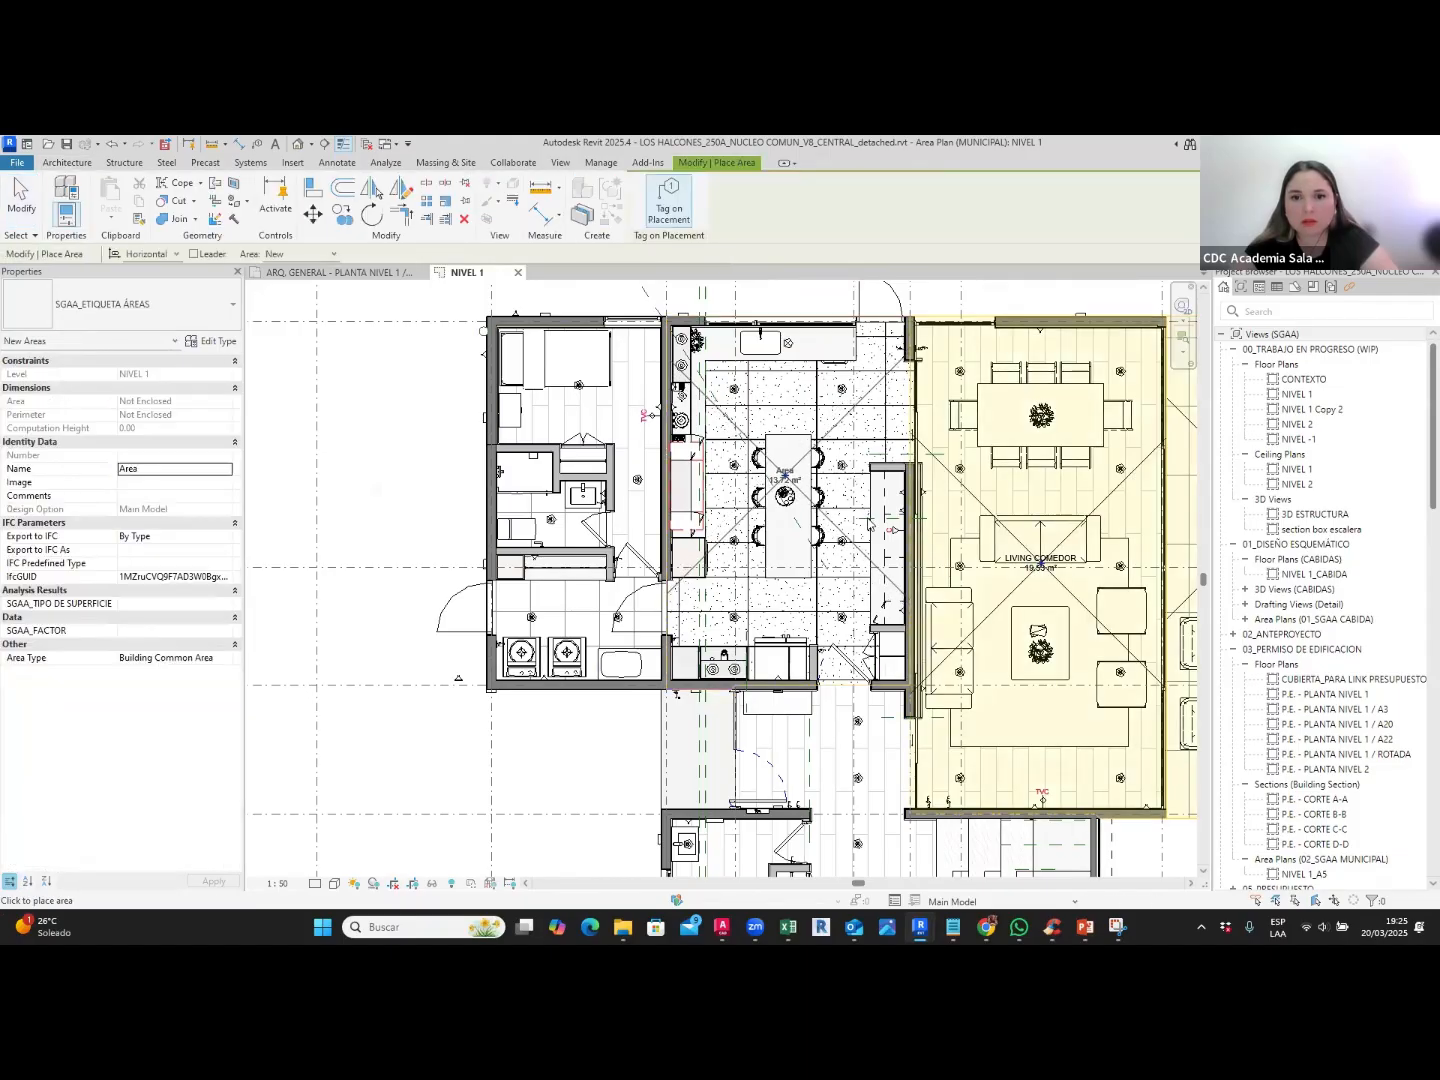
left_click(786, 488)
key("Escape")
key("Escape")
Step: Rename the new area over the kitchen island as COCINA
scroll(788, 487, "up", 5)
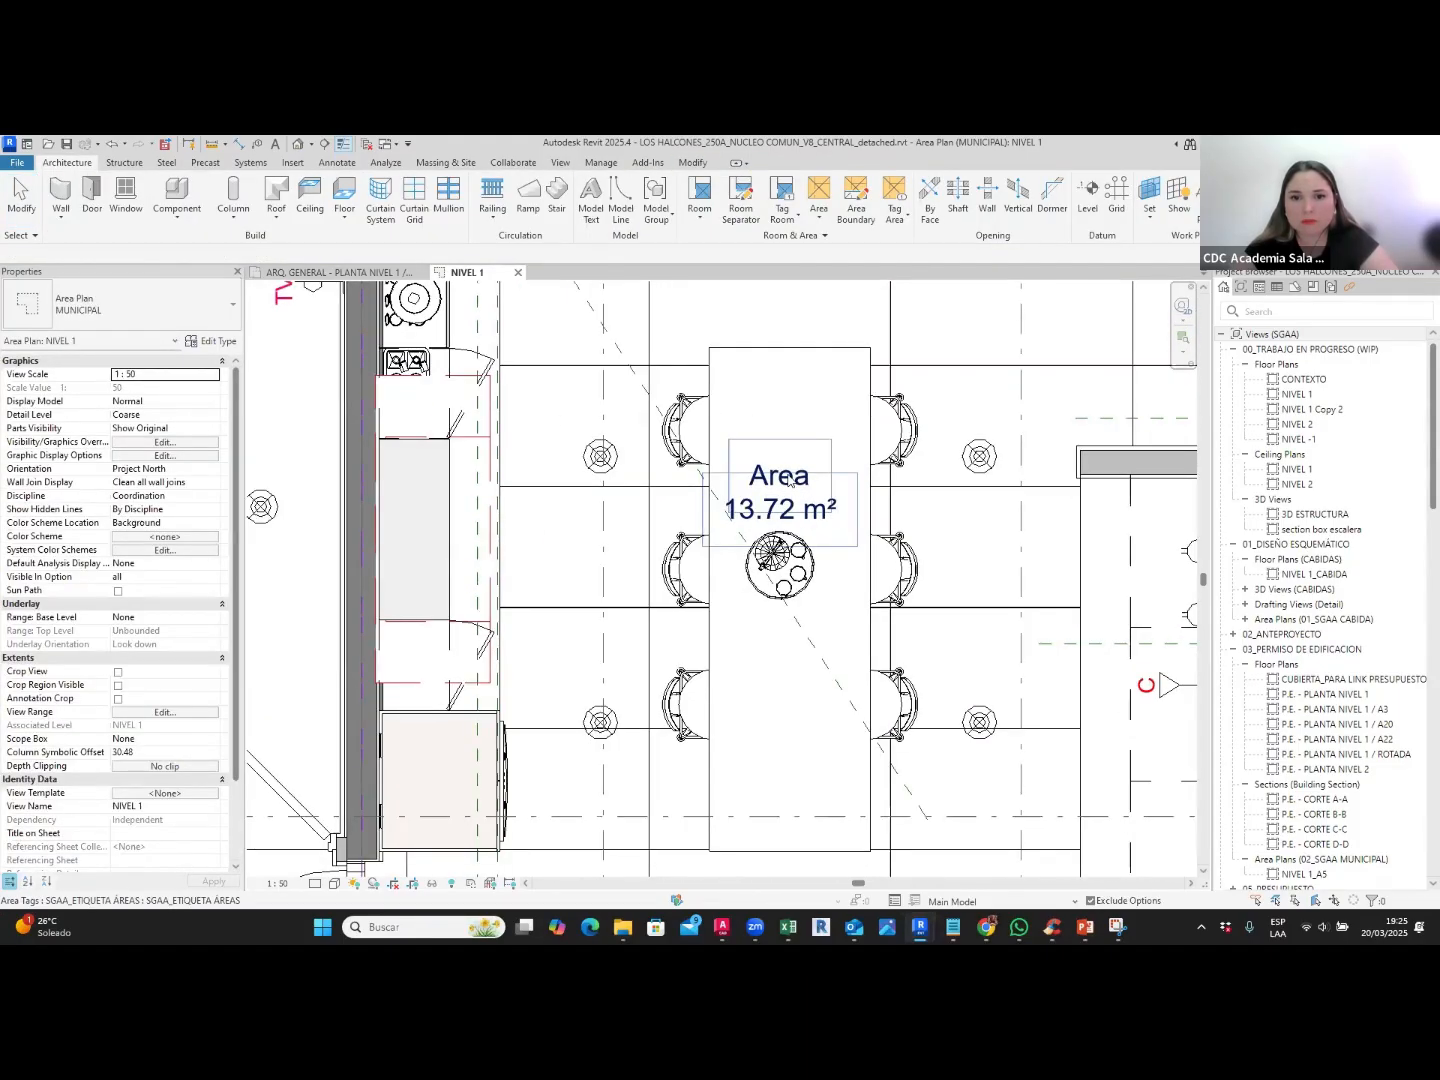
left_click(787, 487)
left_click(778, 478)
type("co")
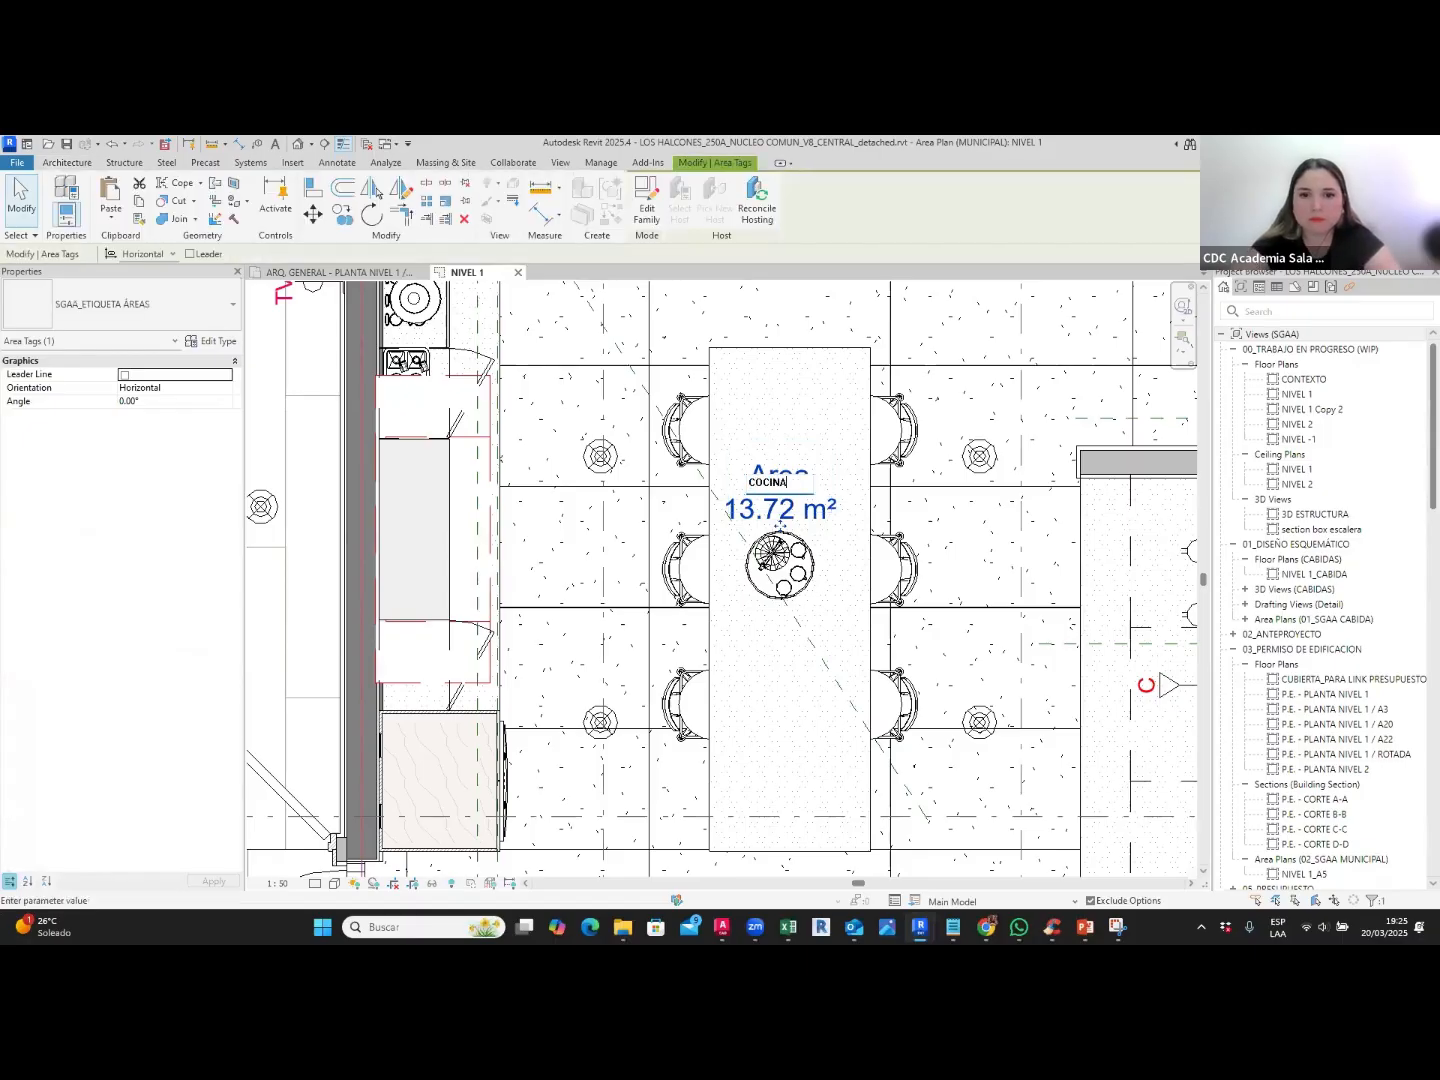
key("Return")
key("Escape")
Step: Create a new building-component schedule for the Areas (MUNICIPAL) category, keeping the name Area Schedule (MUNICIPAL)
scroll(800, 474, "down", 5)
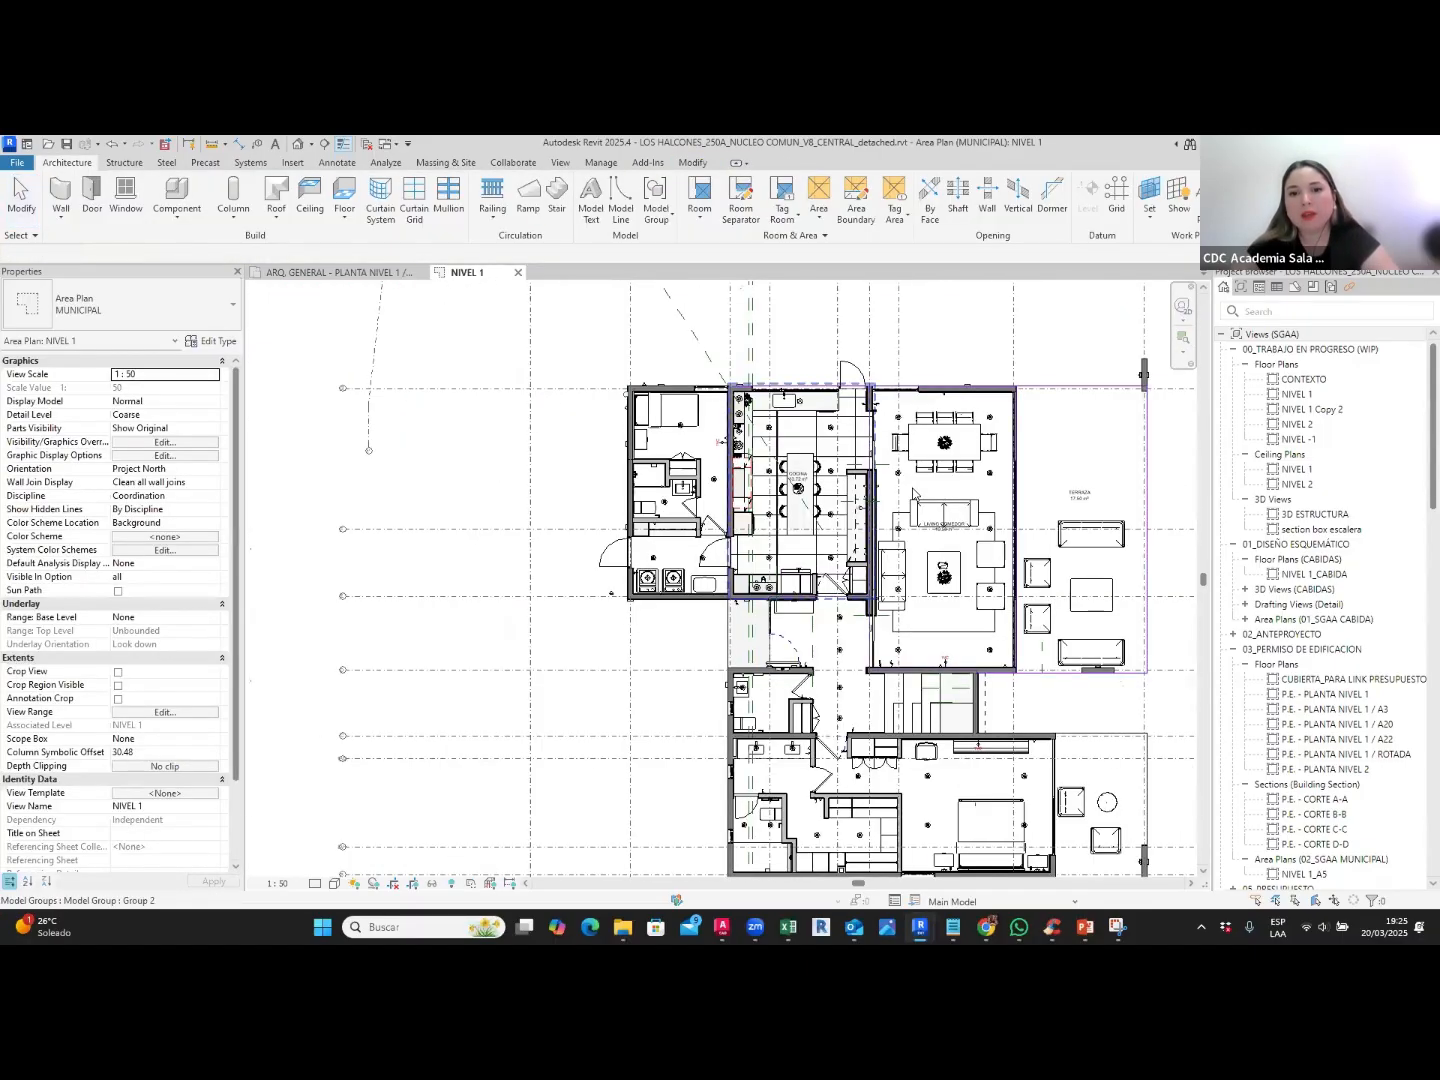
middle_click_drag(811, 444, 641, 418)
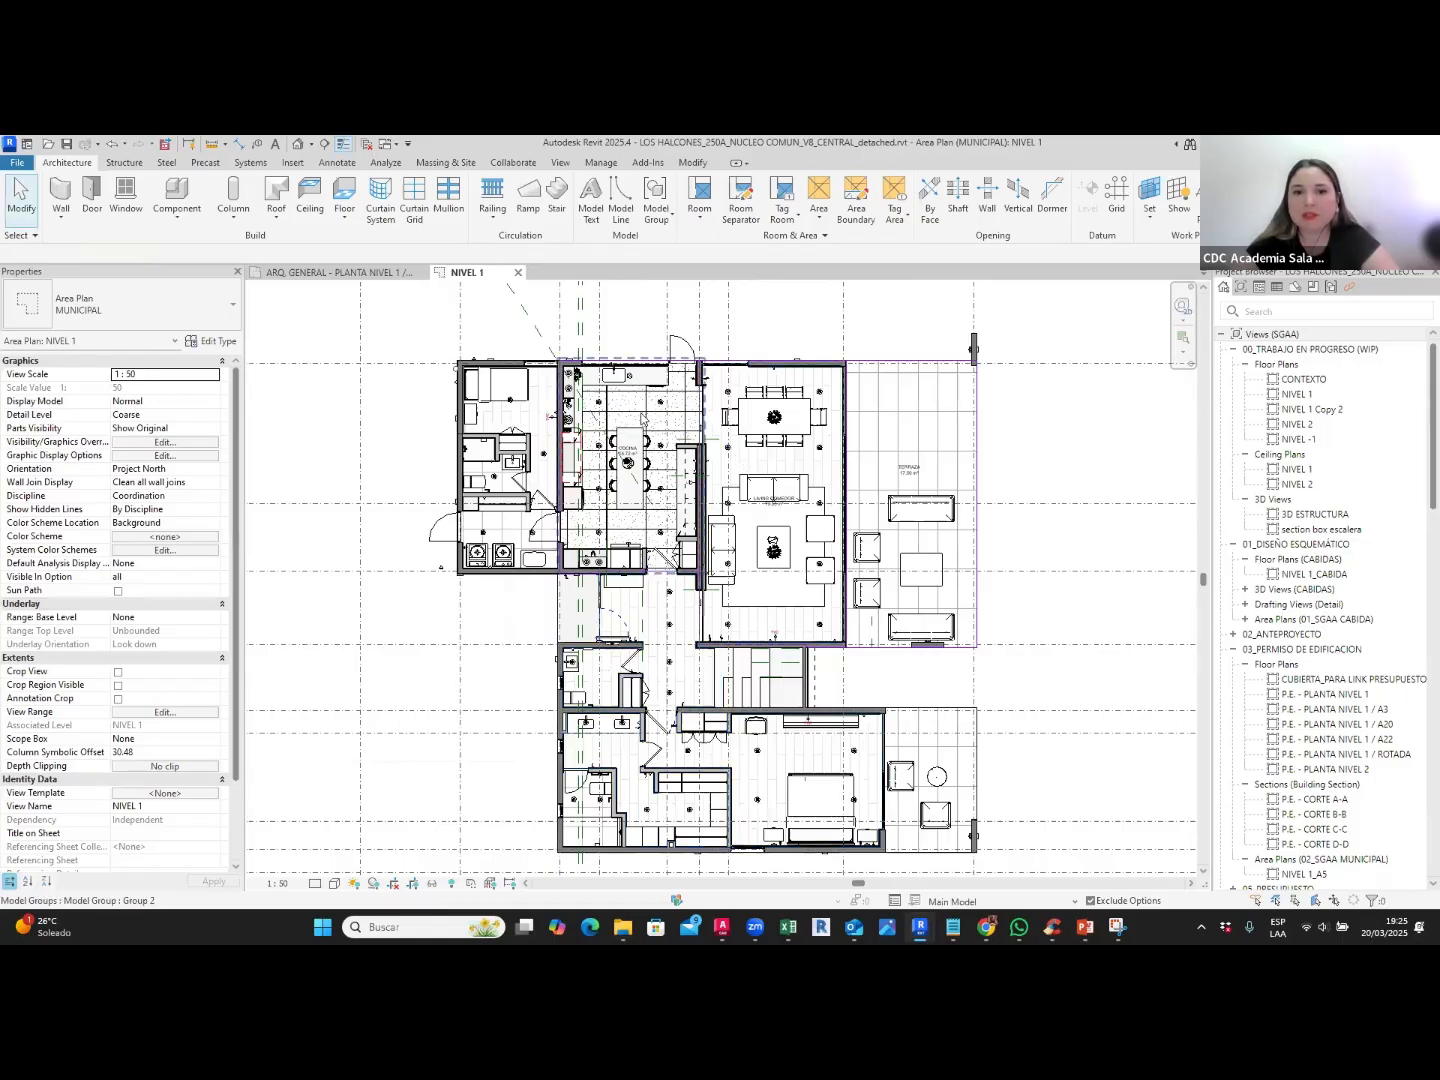
scroll(640, 418, "up", 2)
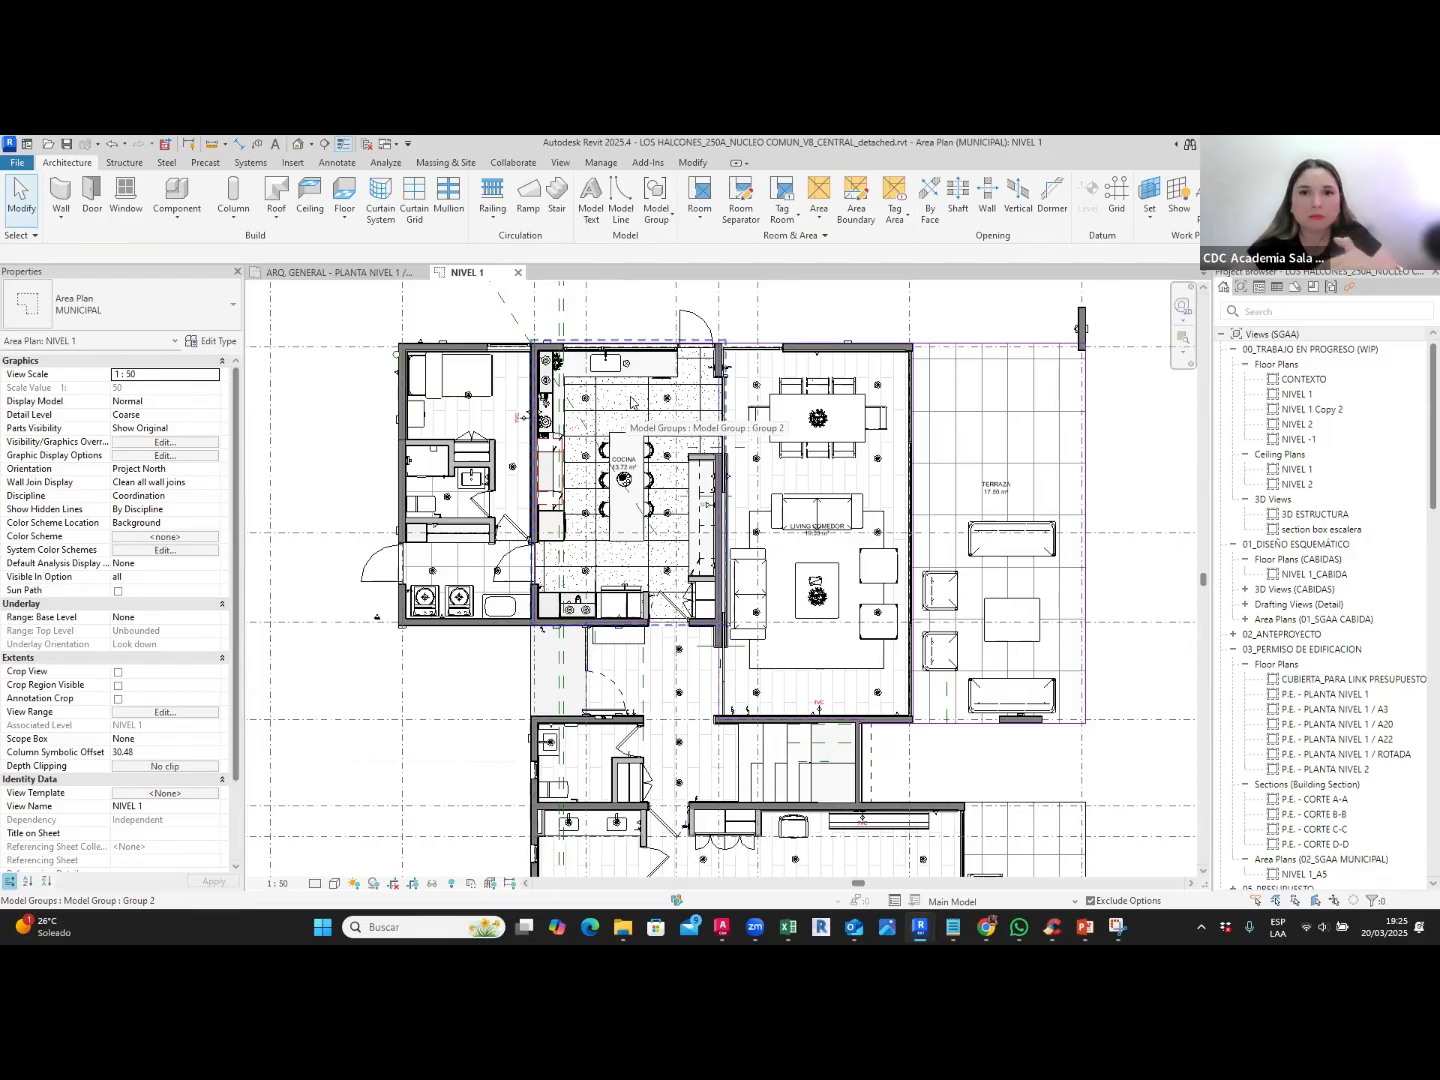
left_click(559, 164)
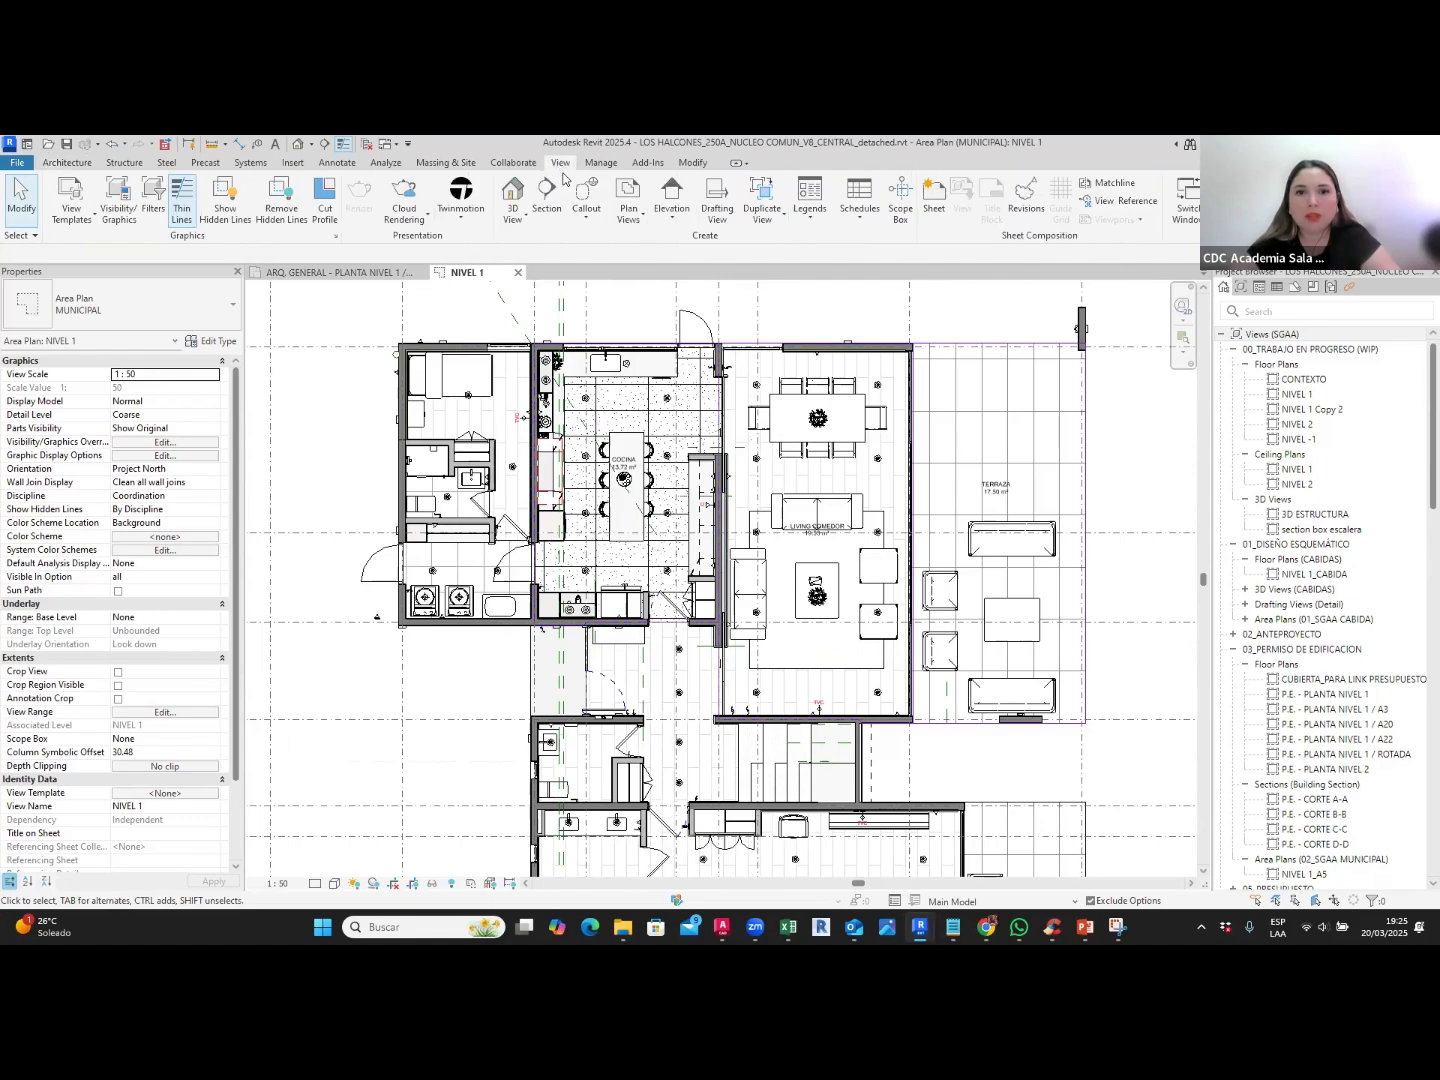
left_click(842, 215)
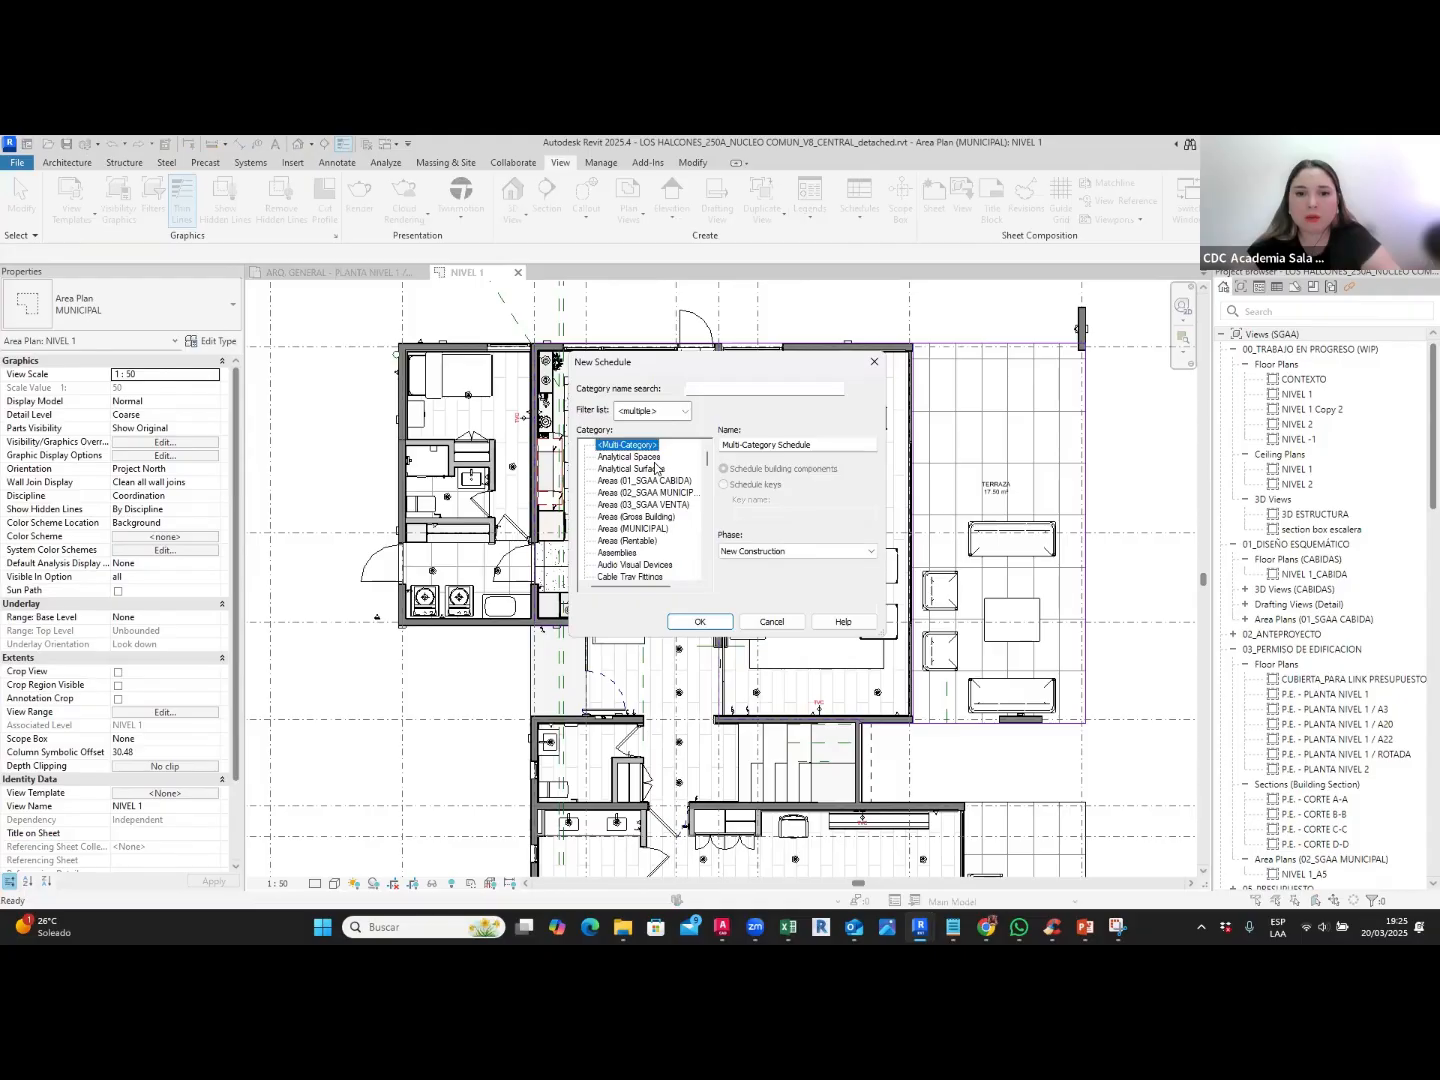
left_click(660, 481)
scroll(668, 480, "down", 1)
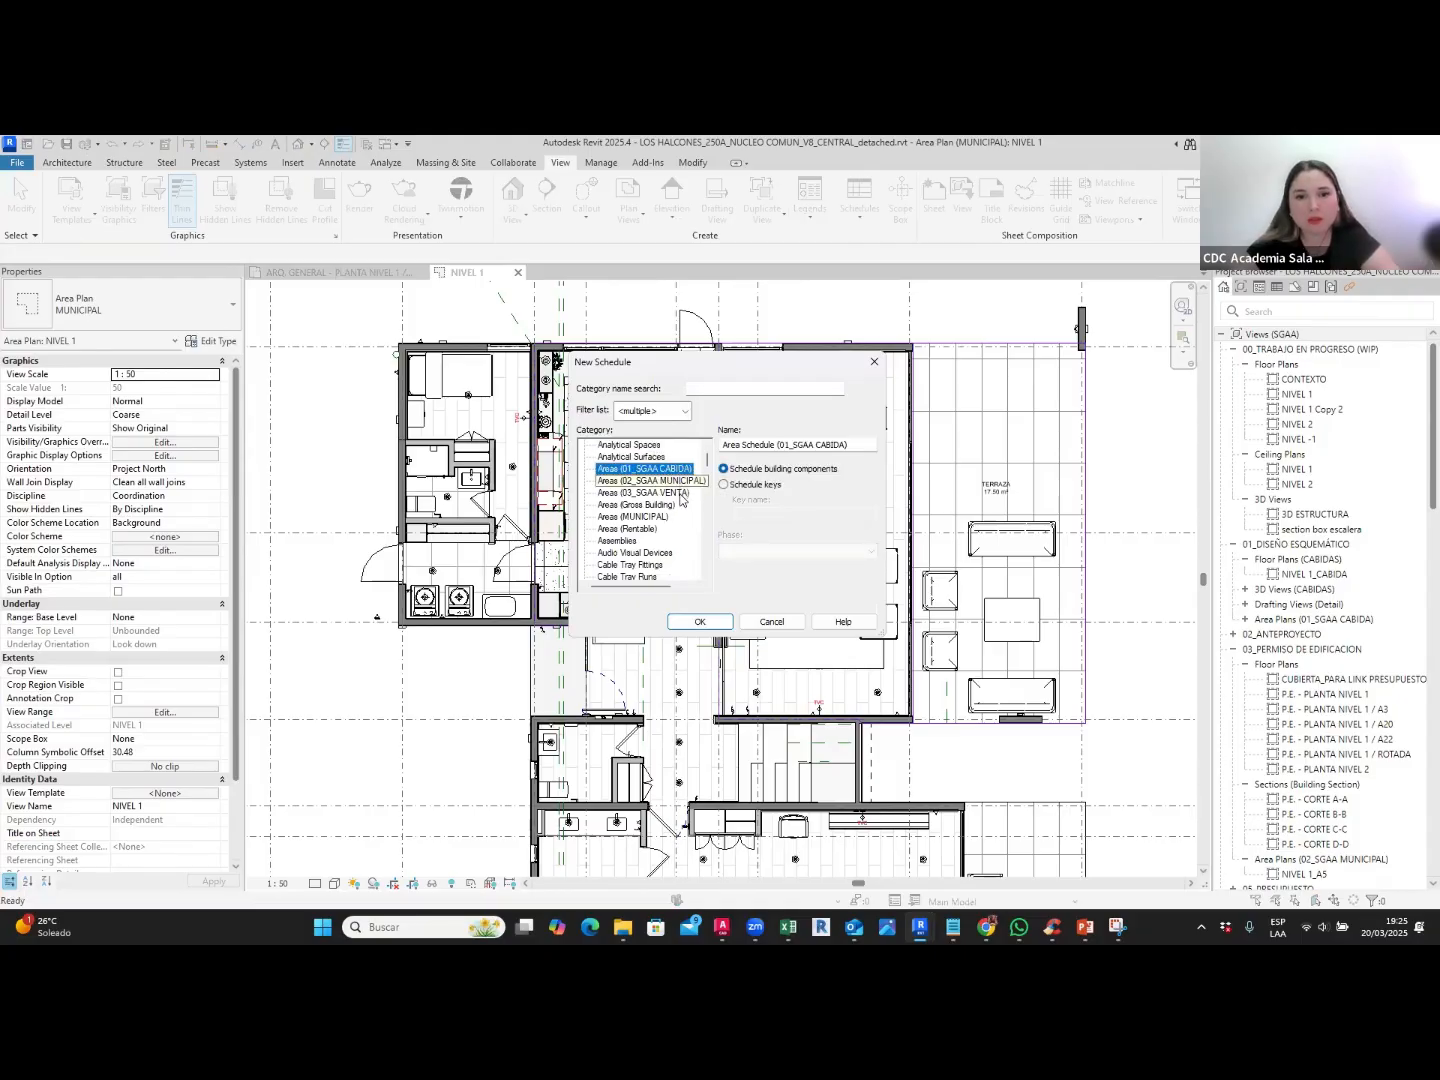
left_click(660, 517)
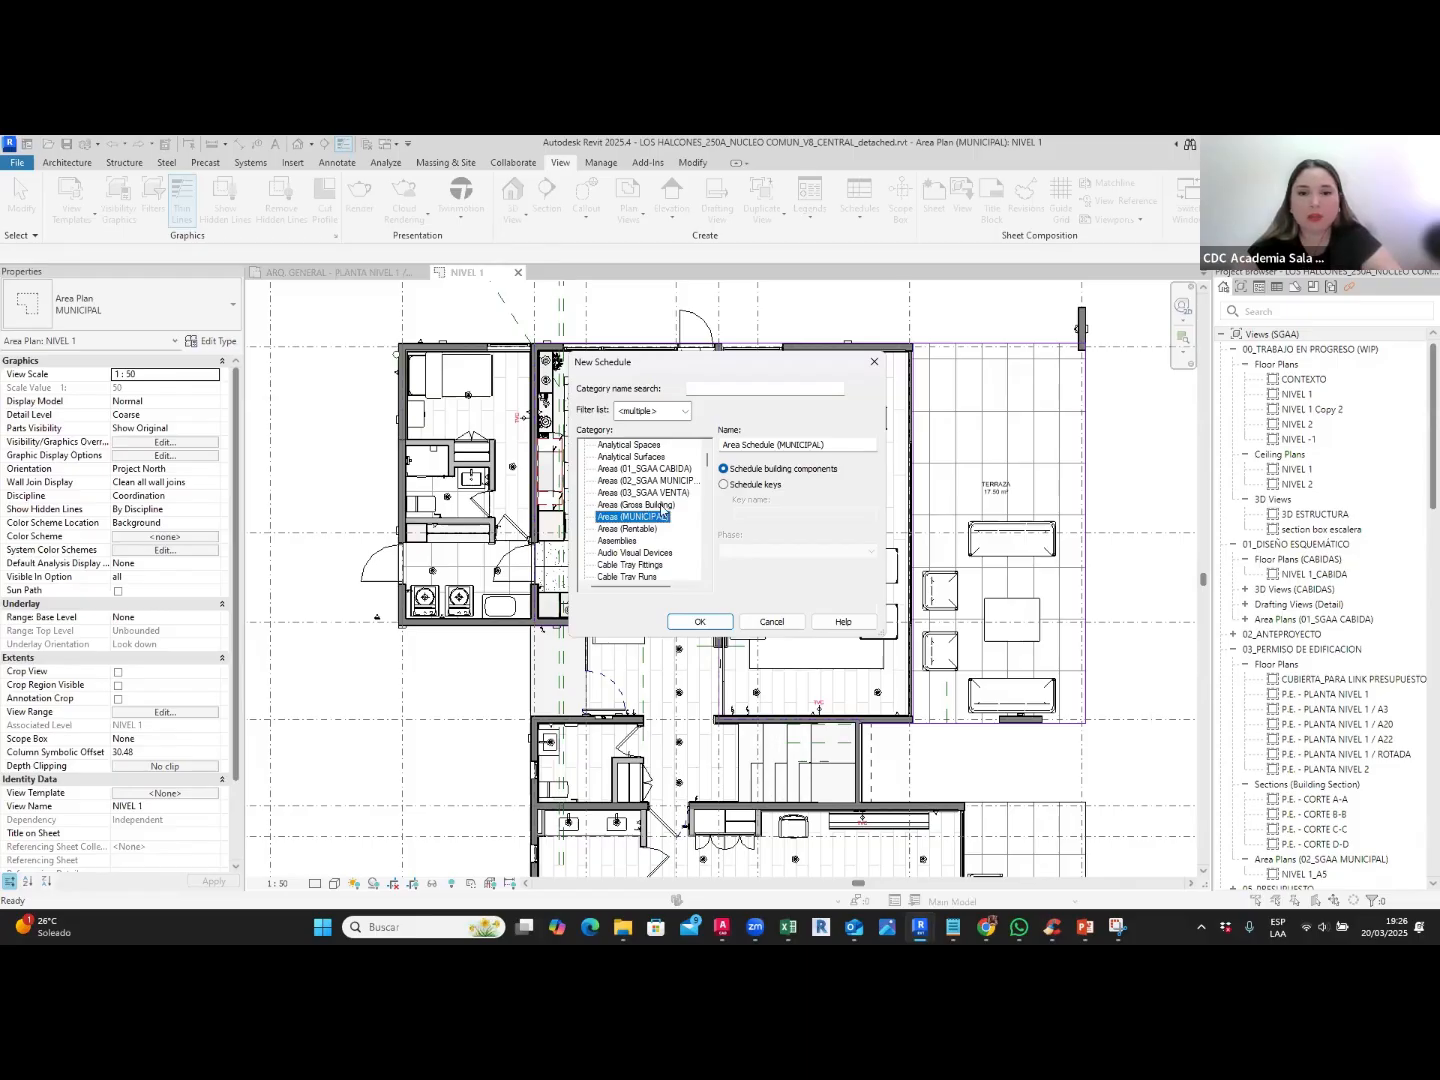
left_click(700, 622)
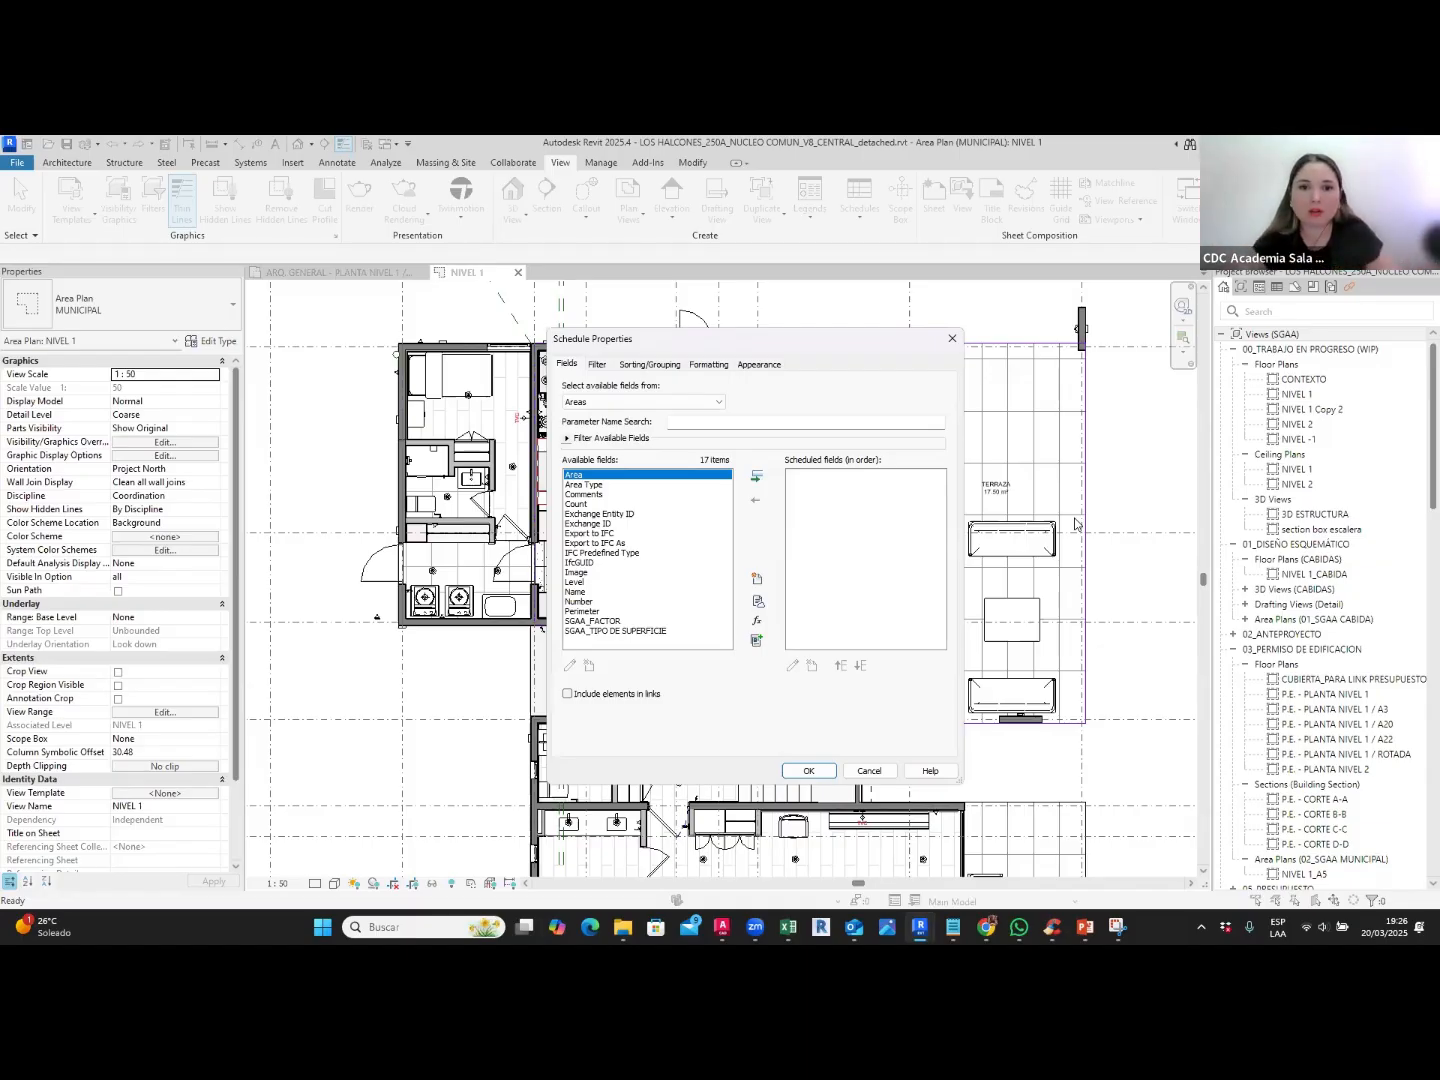
Step: Add the Name and Area fields, in that order, to the area schedule
left_click(580, 594)
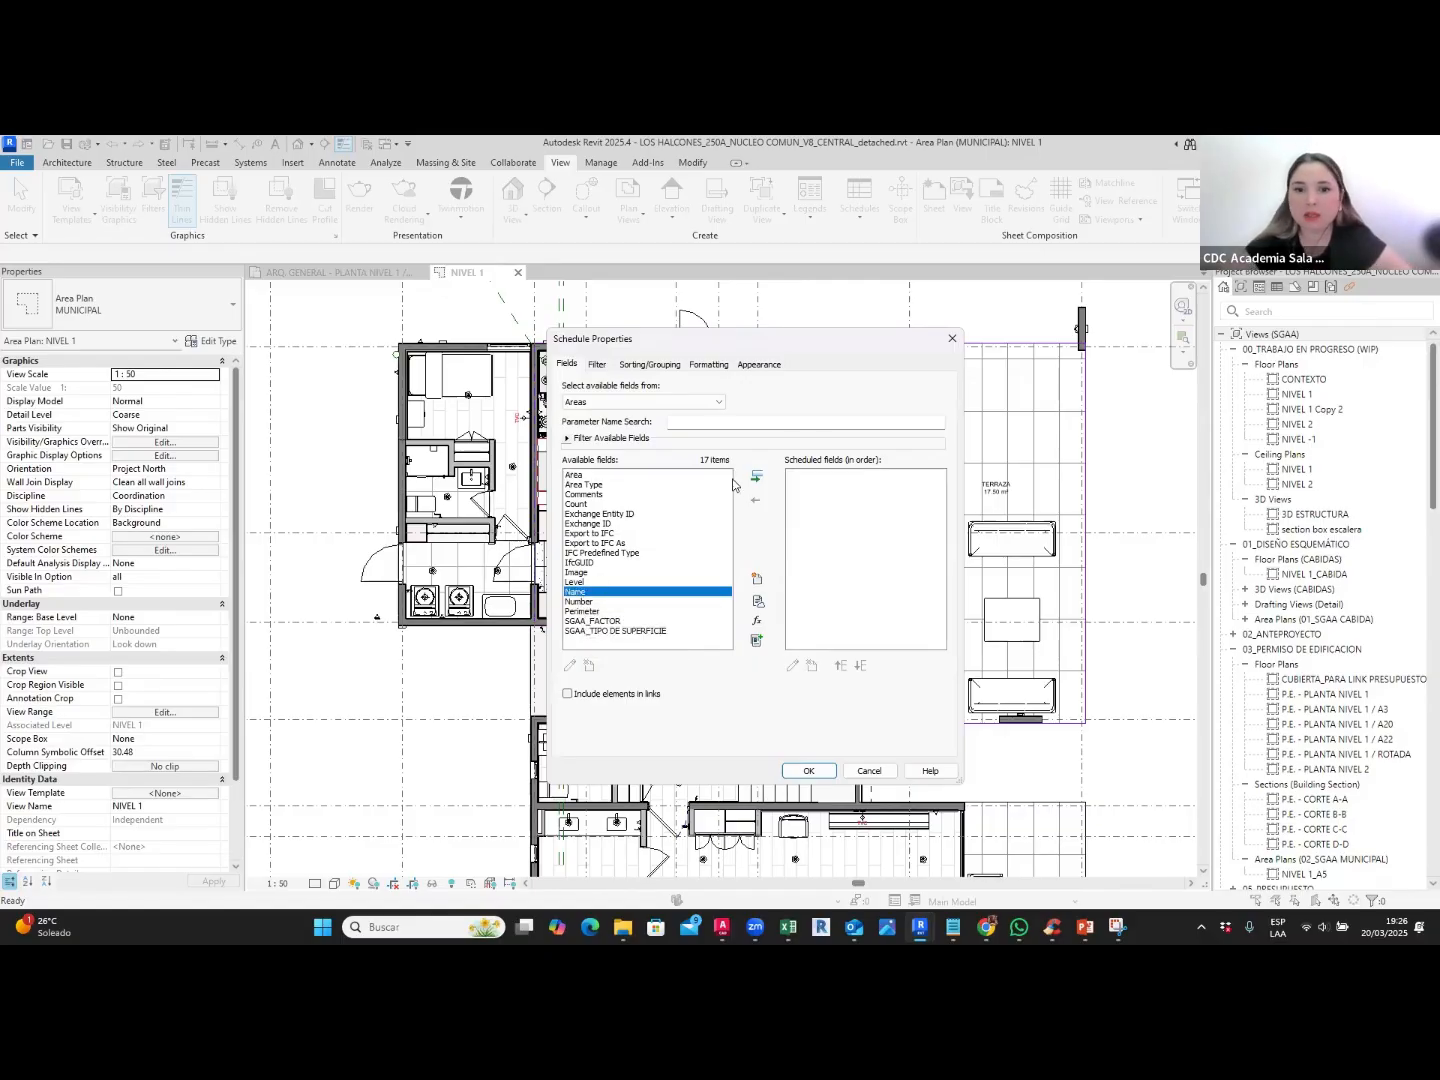
double_click(645, 593)
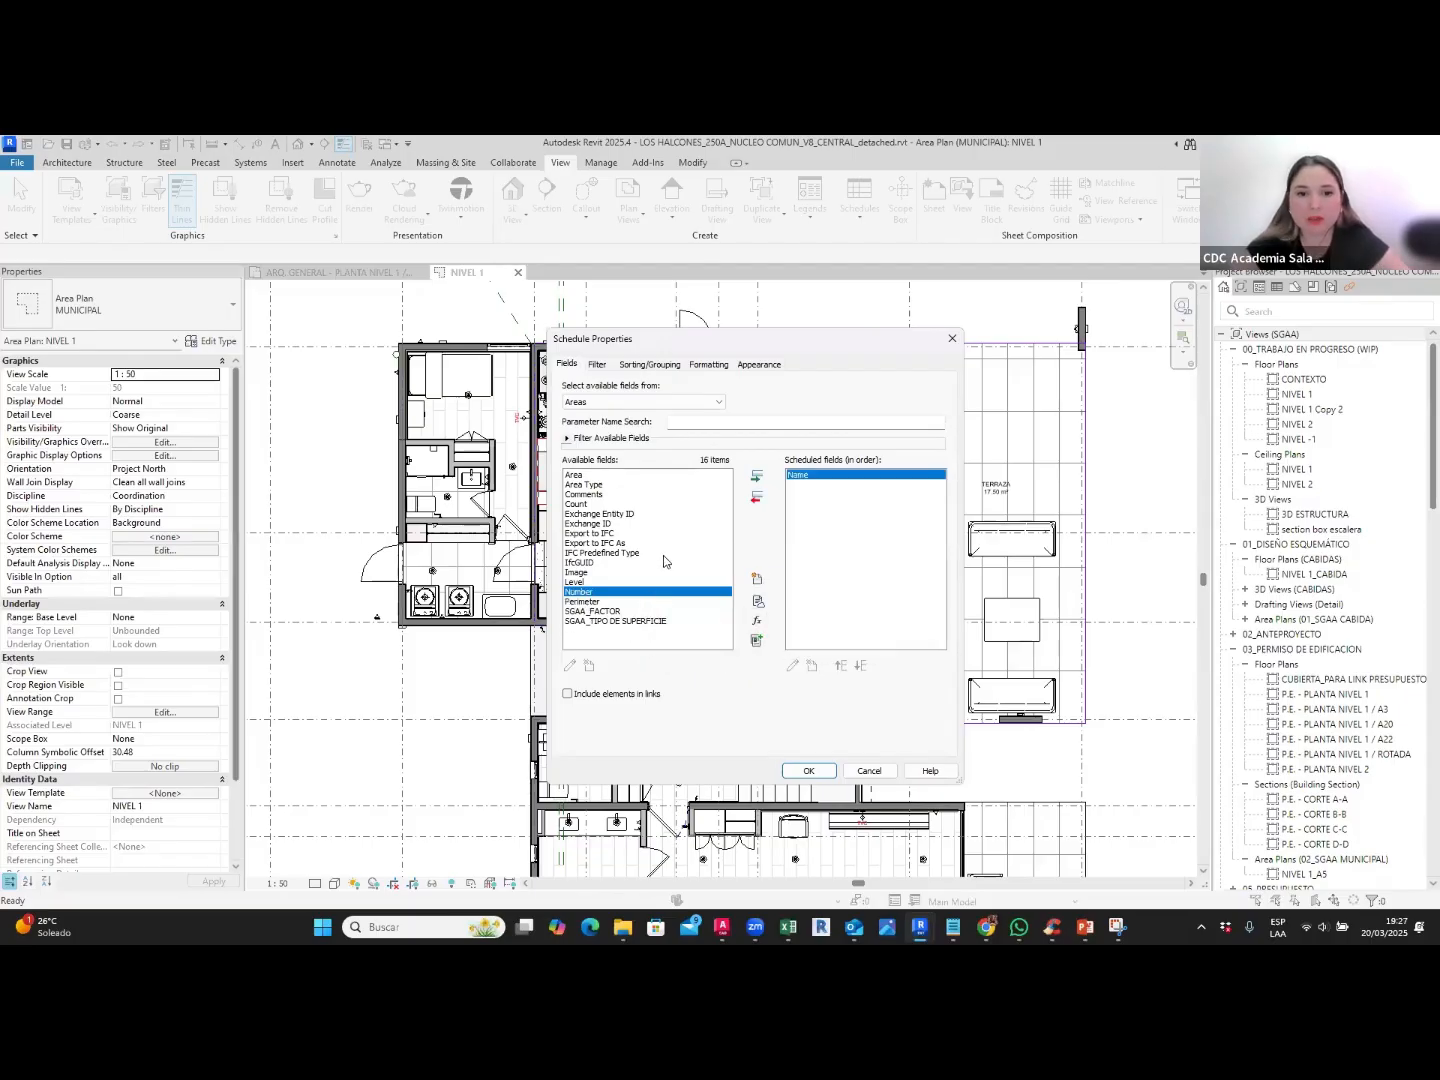
double_click(580, 474)
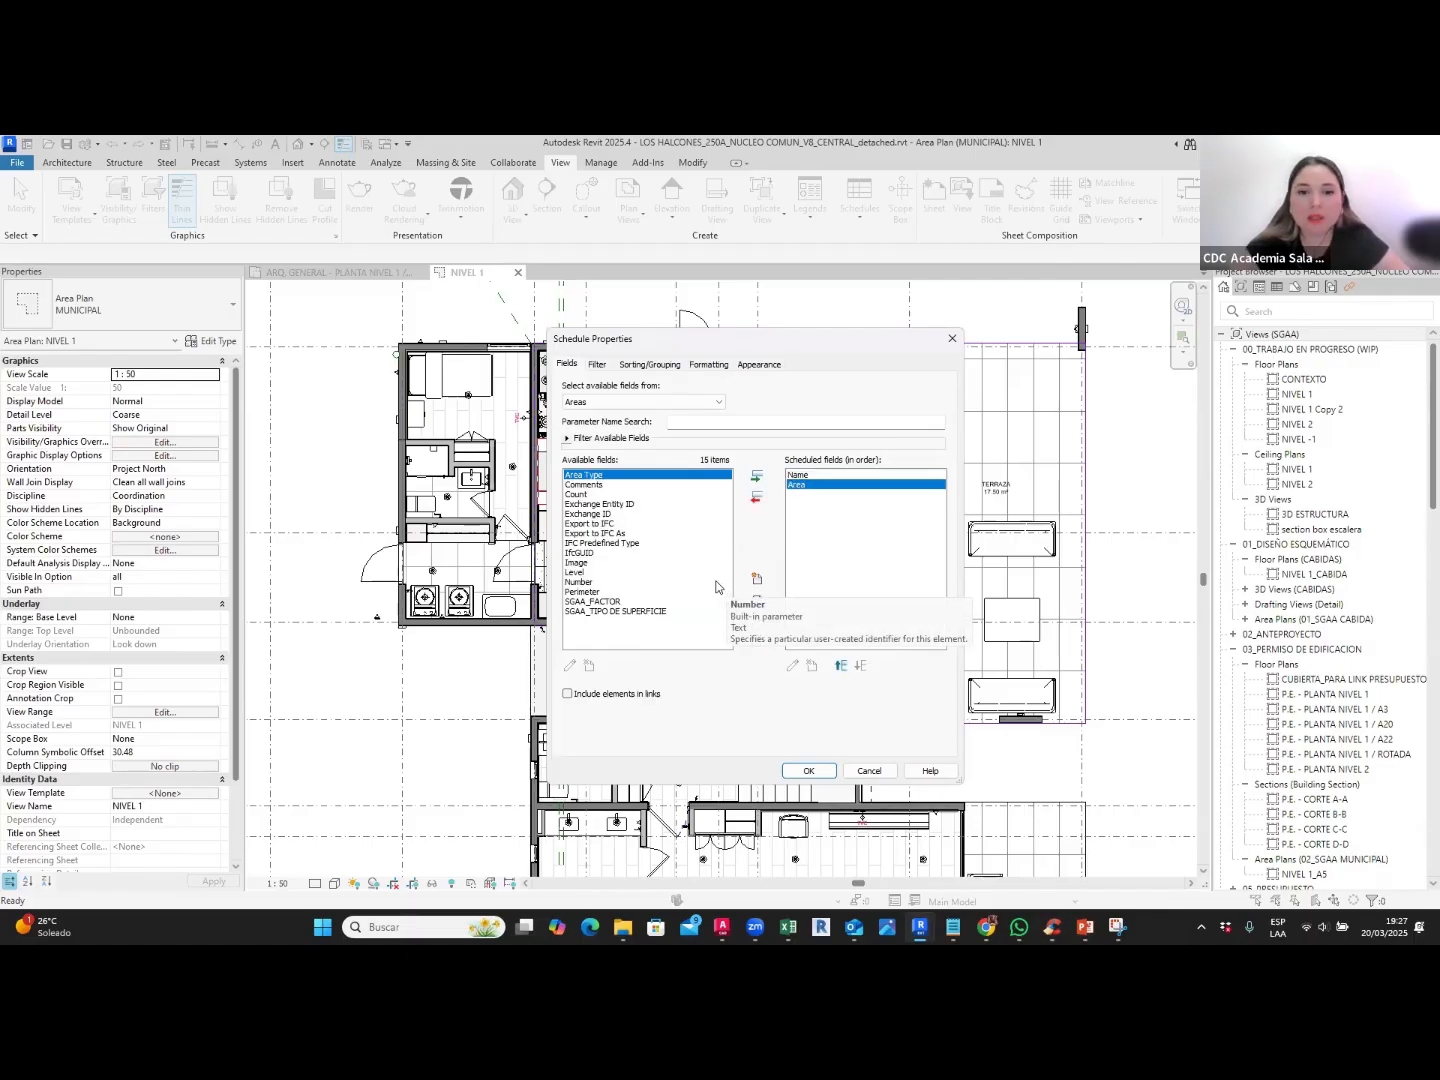
Step: Sort the area schedule by Name in ascending order and enable grand totals with title, count and totals
left_click(658, 366)
left_click(686, 390)
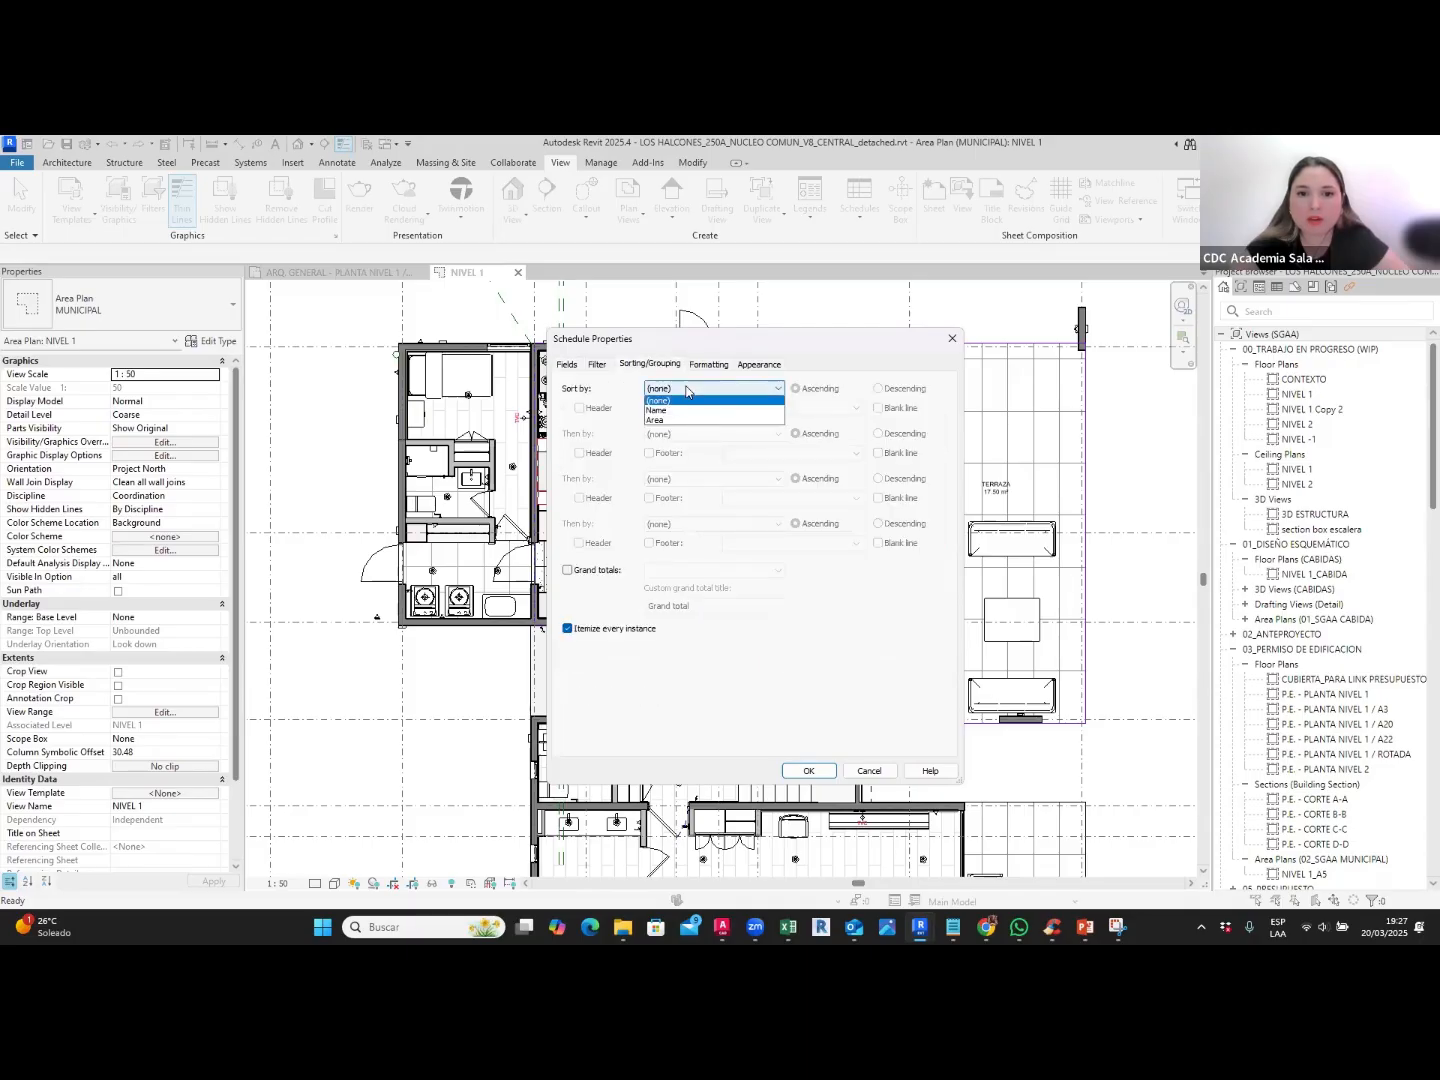
left_click(666, 411)
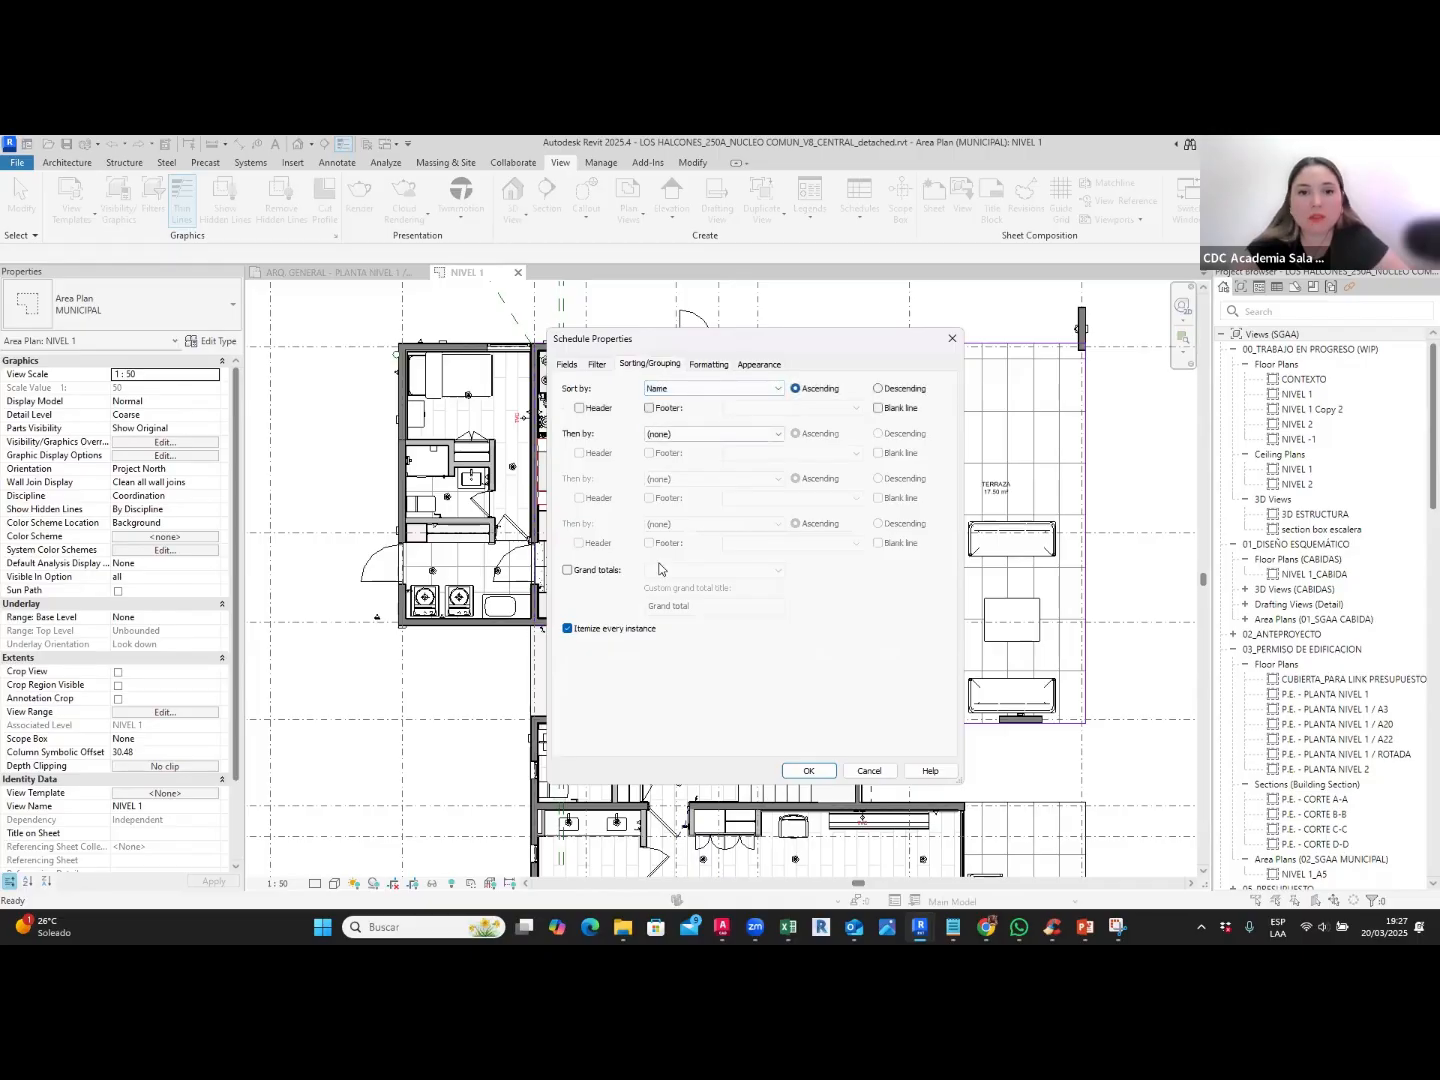
left_click(607, 577)
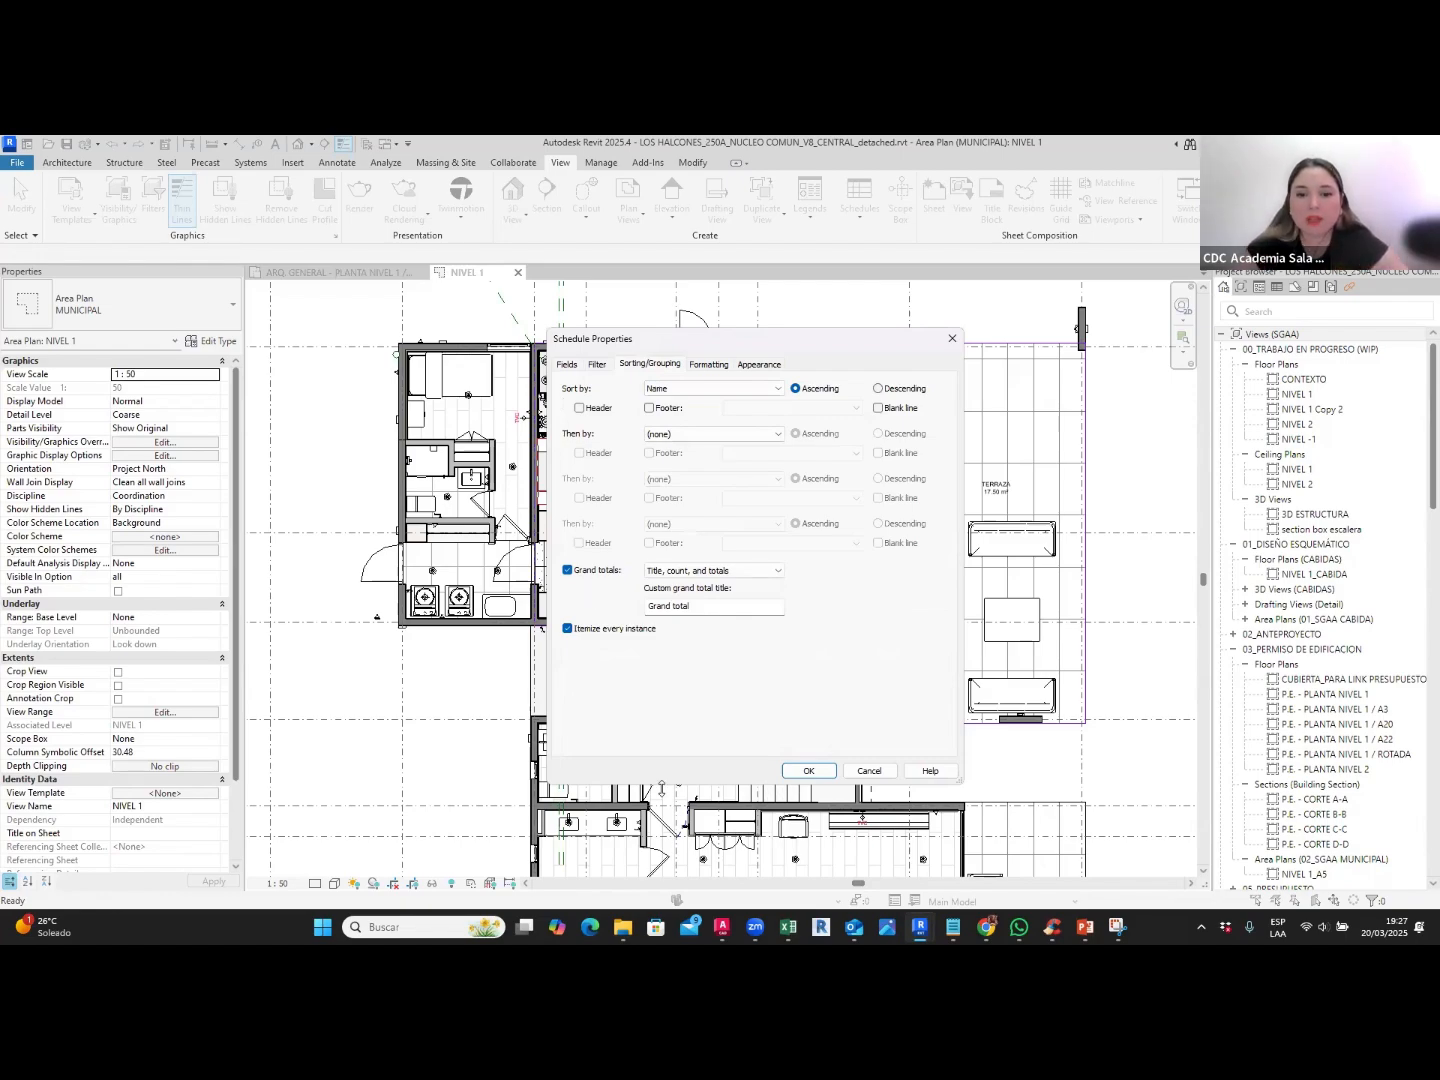
mouse_move(680, 608)
left_mouse_down()
mouse_move(562, 612)
mouse_move(600, 645)
mouse_move(680, 615)
mouse_move(677, 647)
left_mouse_up()
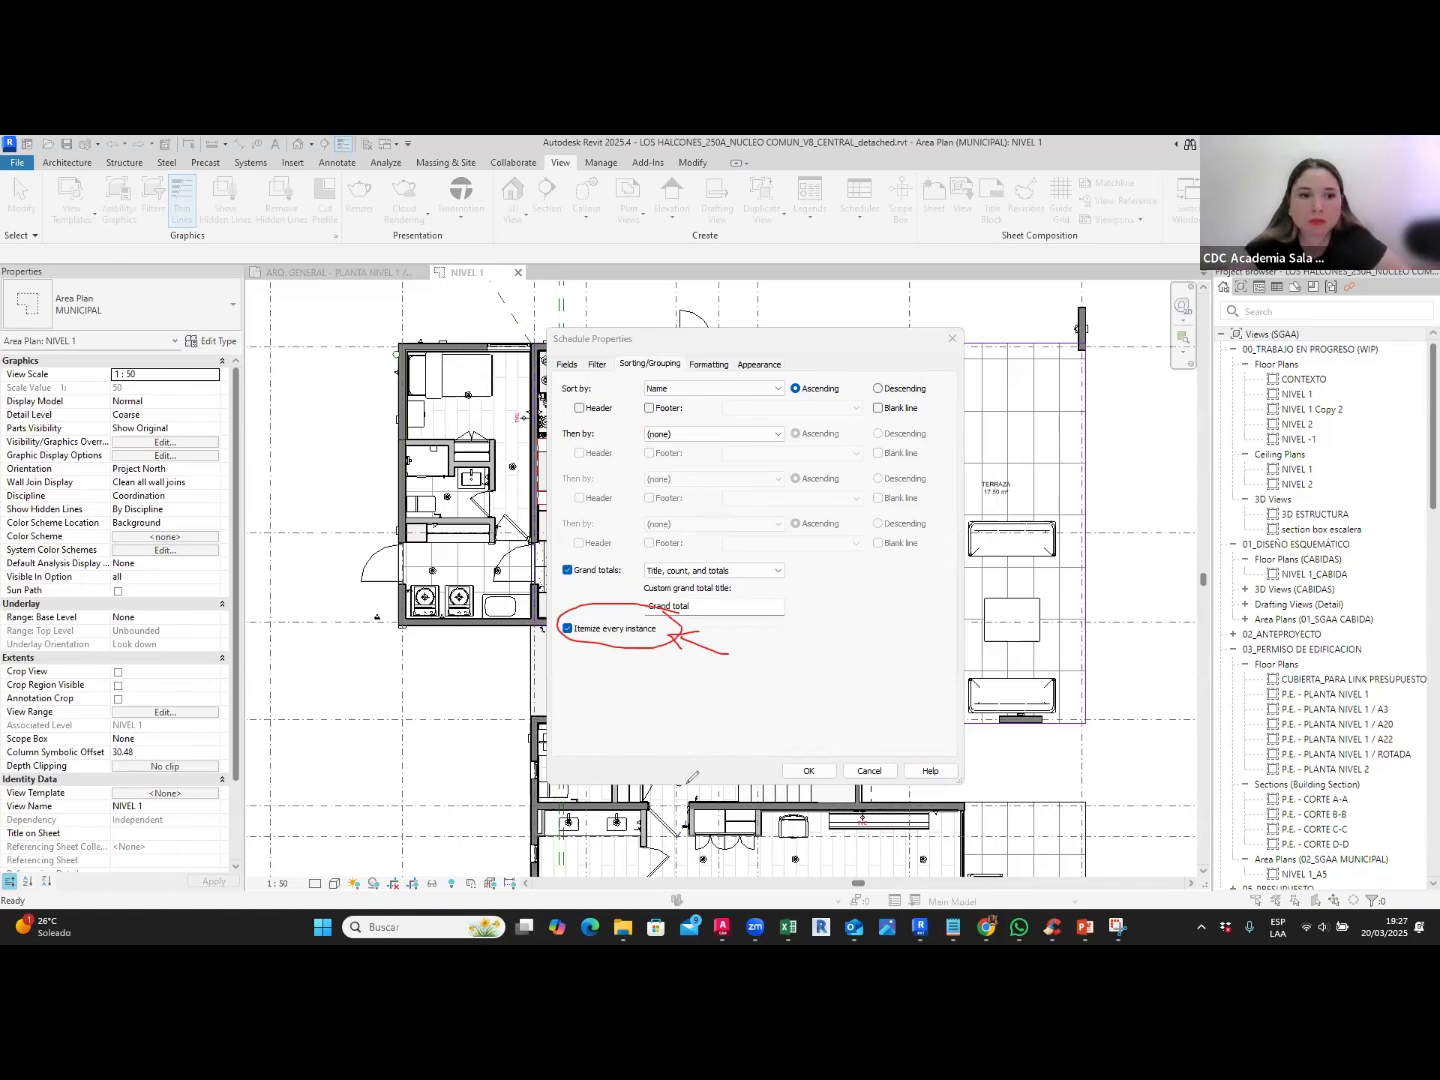
mouse_move(692, 337)
left_mouse_down()
mouse_move(724, 374)
mouse_move(693, 353)
left_mouse_up()
left_click_drag(785, 330, 740, 357)
mouse_move(750, 342)
left_mouse_down()
mouse_move(740, 357)
mouse_move(767, 354)
left_mouse_up()
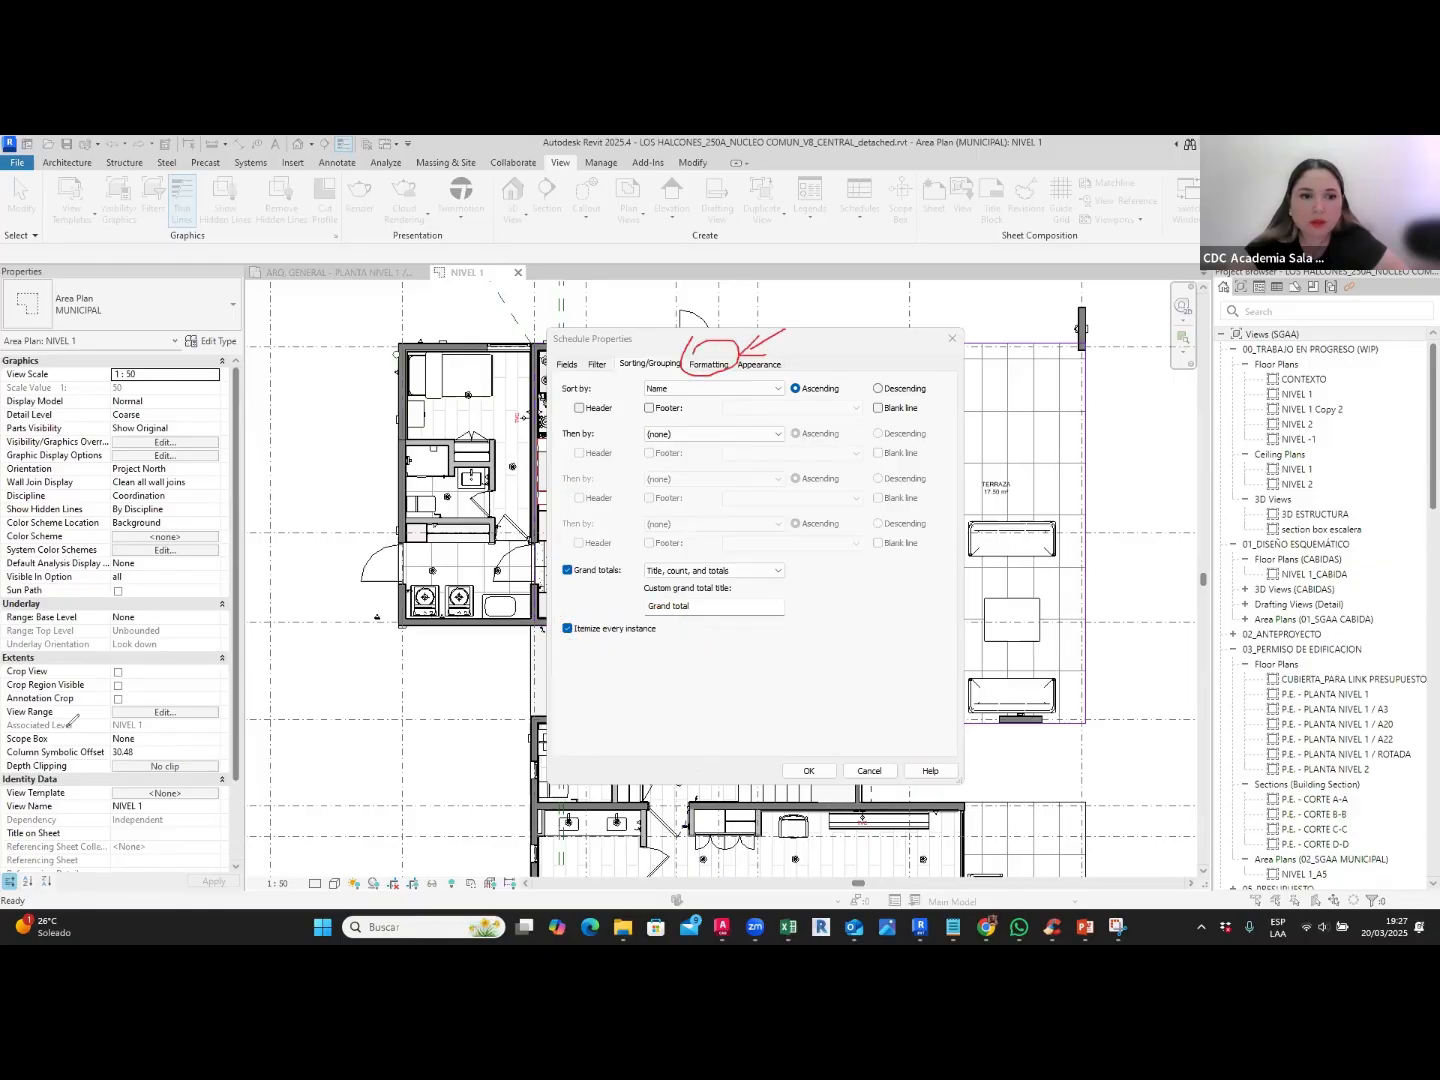
Step: Set the Area field's formatting to Calculate totals and generate the MUNICIPAL area schedule
left_click(721, 365)
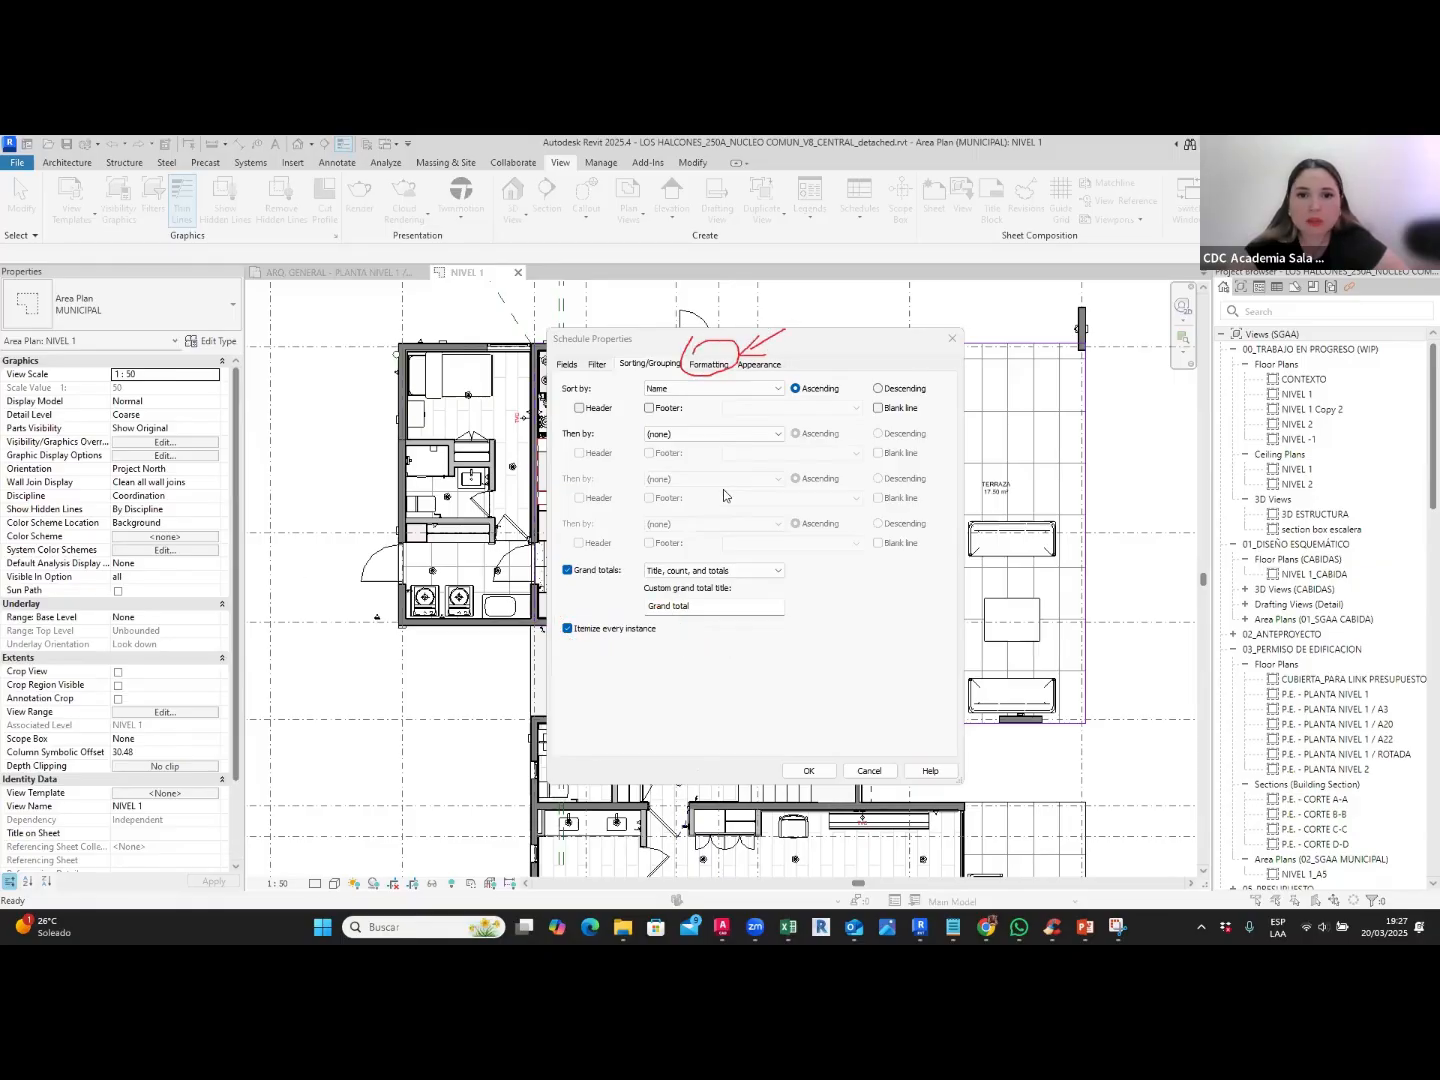
left_click(590, 416)
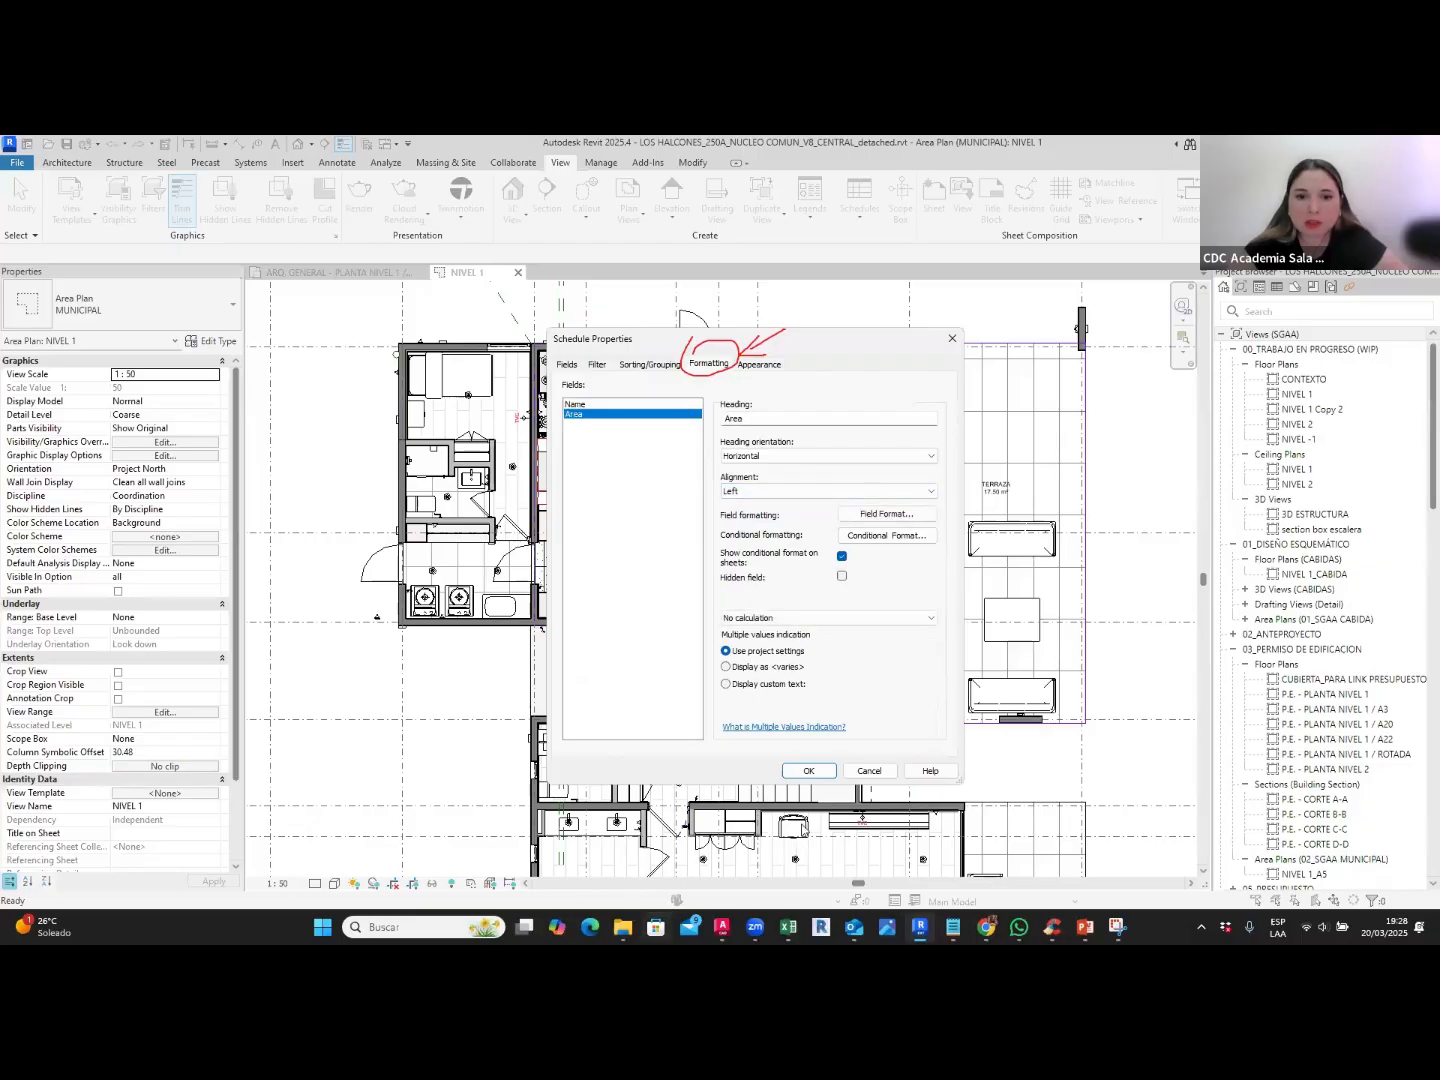
mouse_move(579, 421)
left_mouse_down()
mouse_move(613, 496)
mouse_move(719, 595)
mouse_move(705, 604)
left_mouse_up()
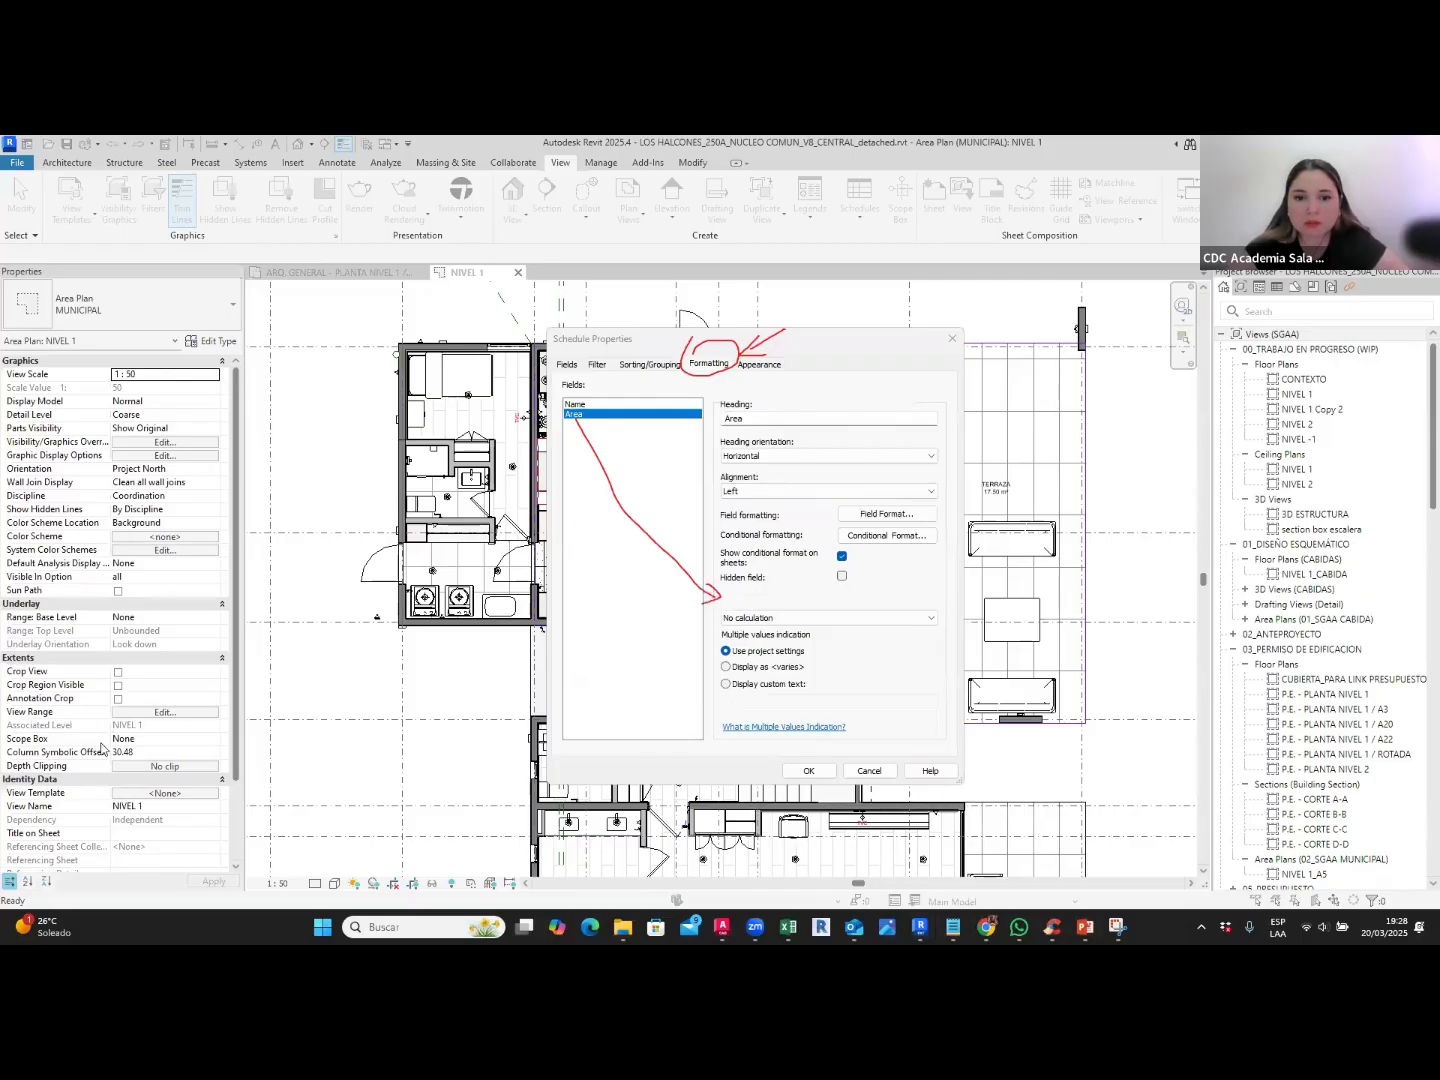
left_click(777, 618)
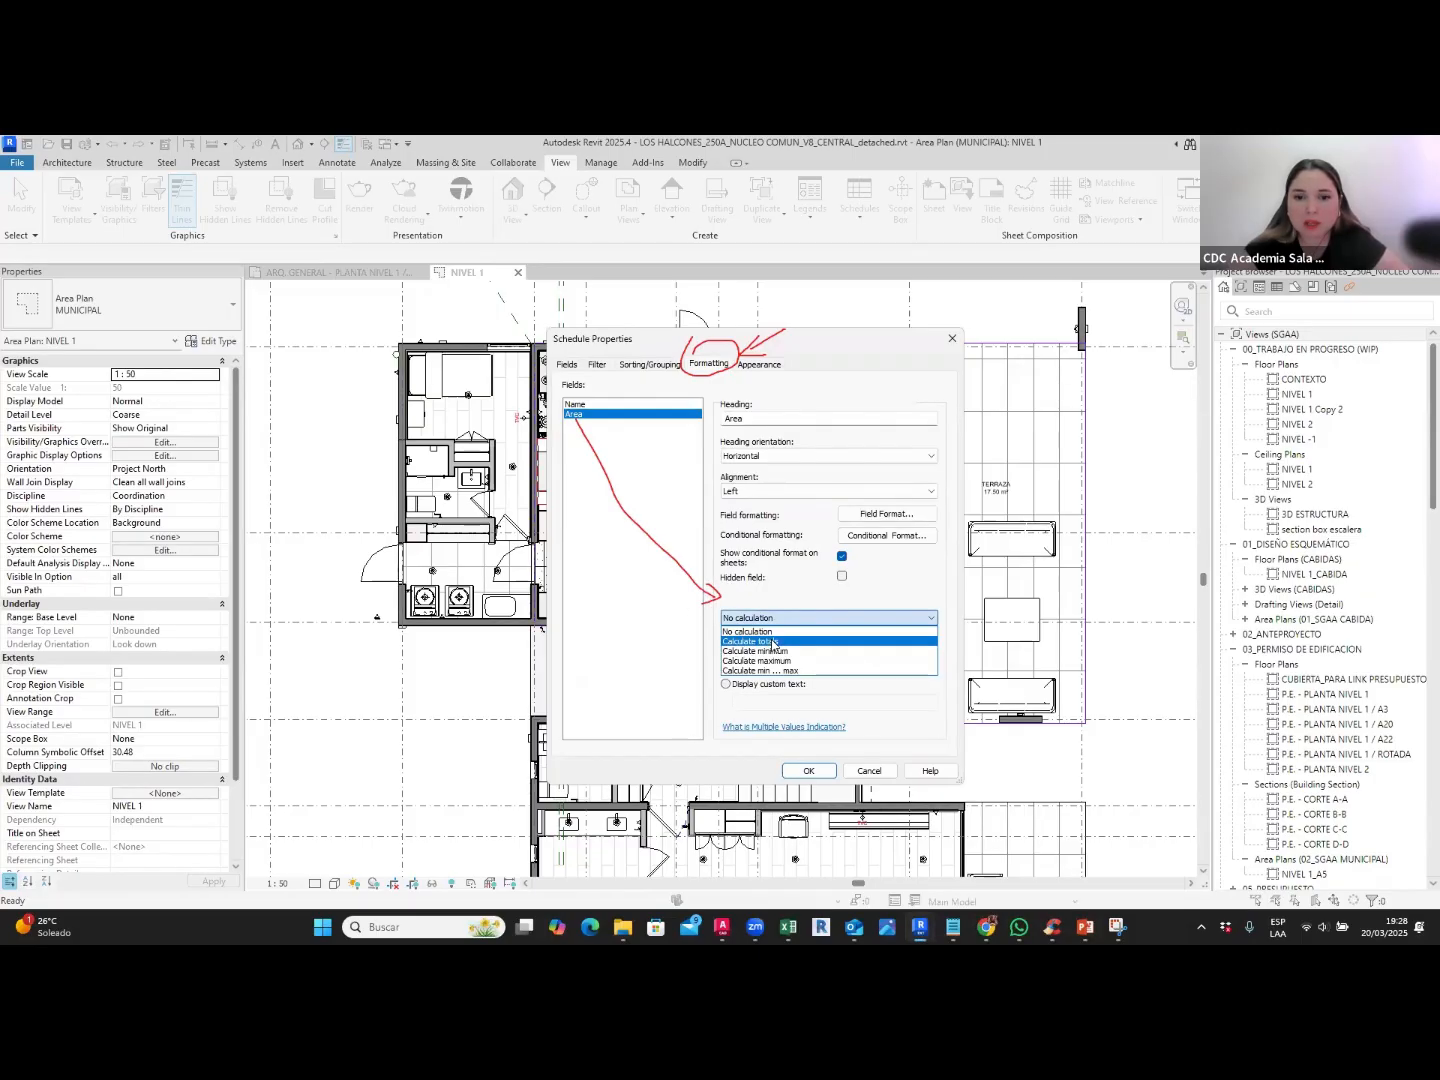
left_click(751, 641)
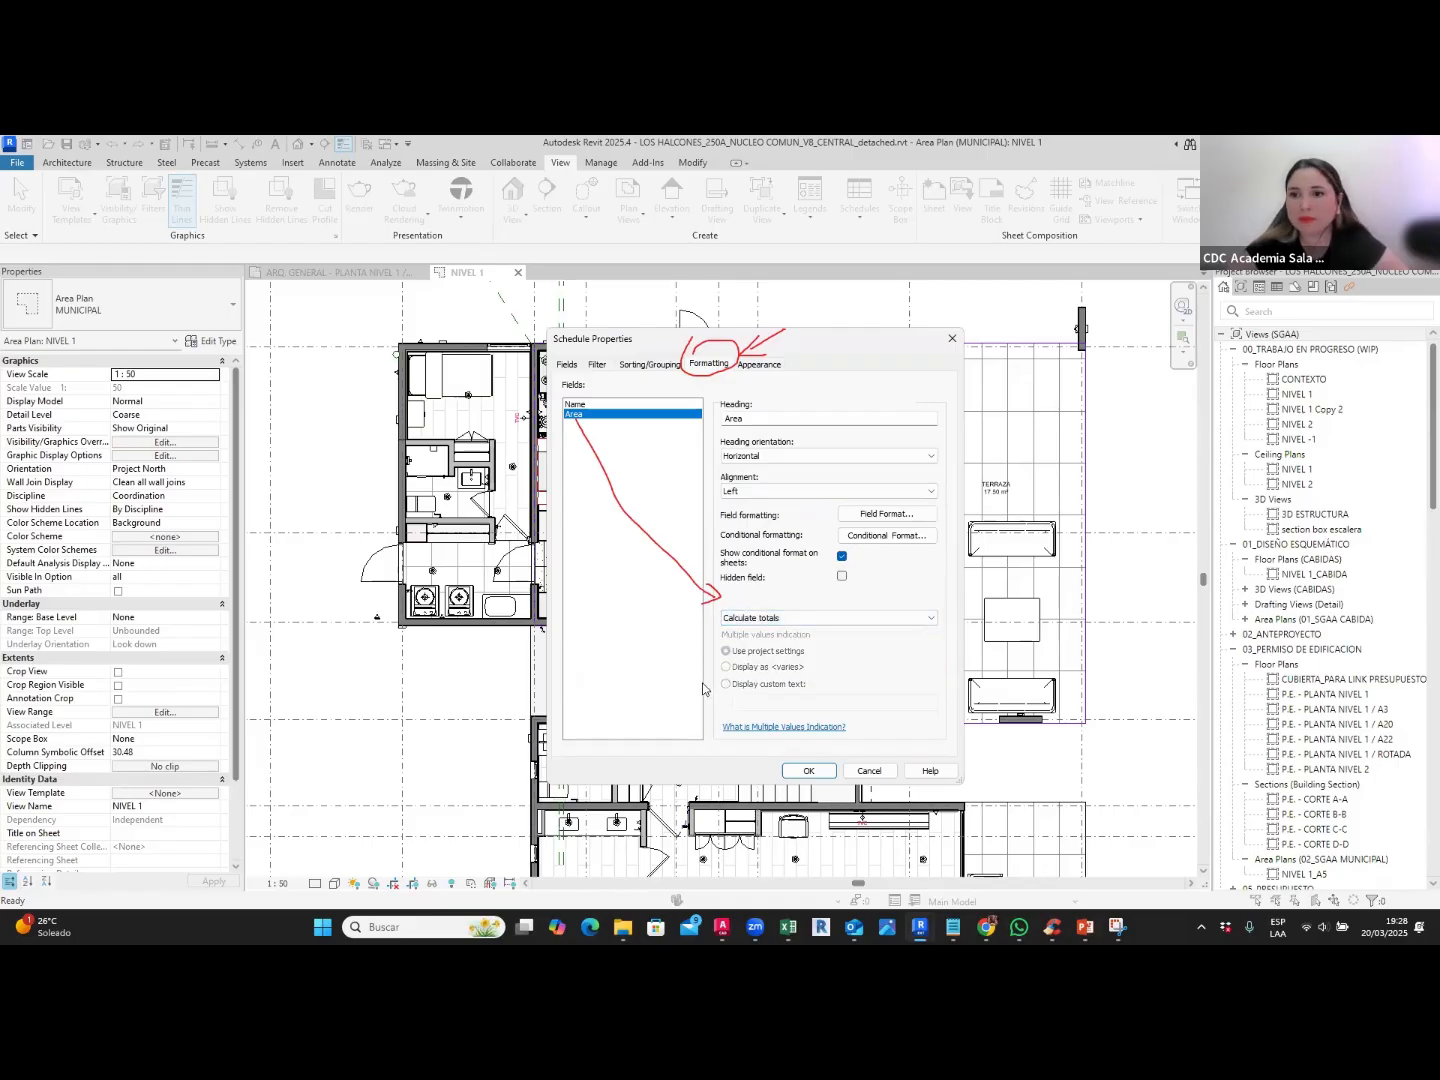
left_click(809, 771)
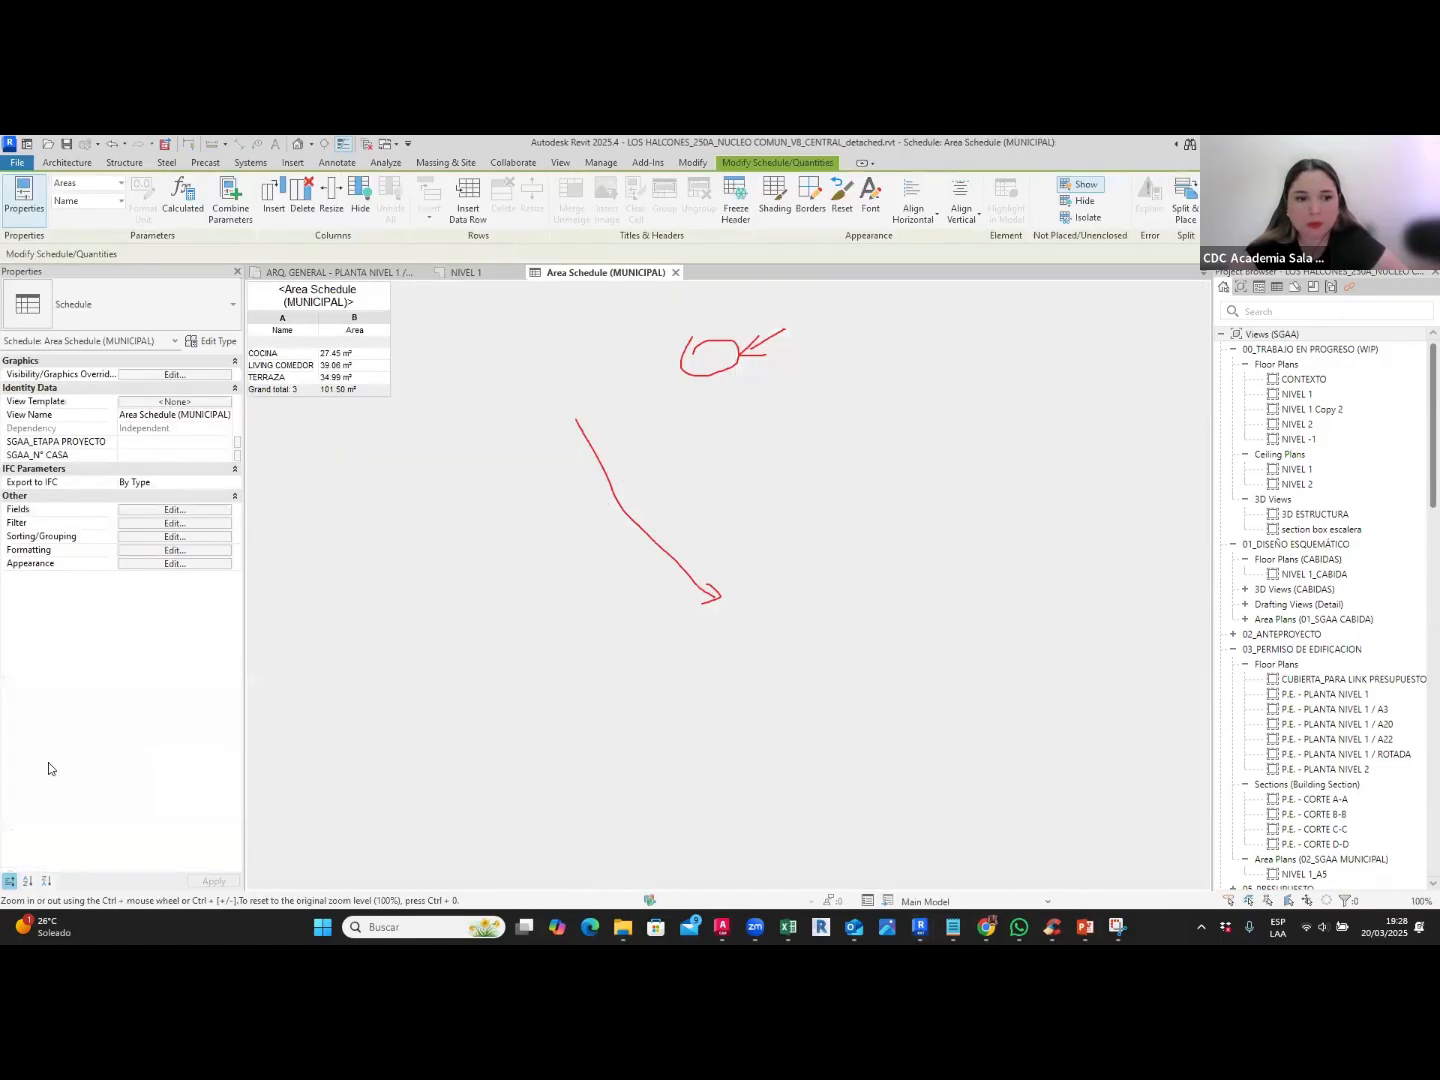
Step: Widen the Name column of the area schedule until the title fits on one line
scroll(442, 581, "up", 1, "ctrl")
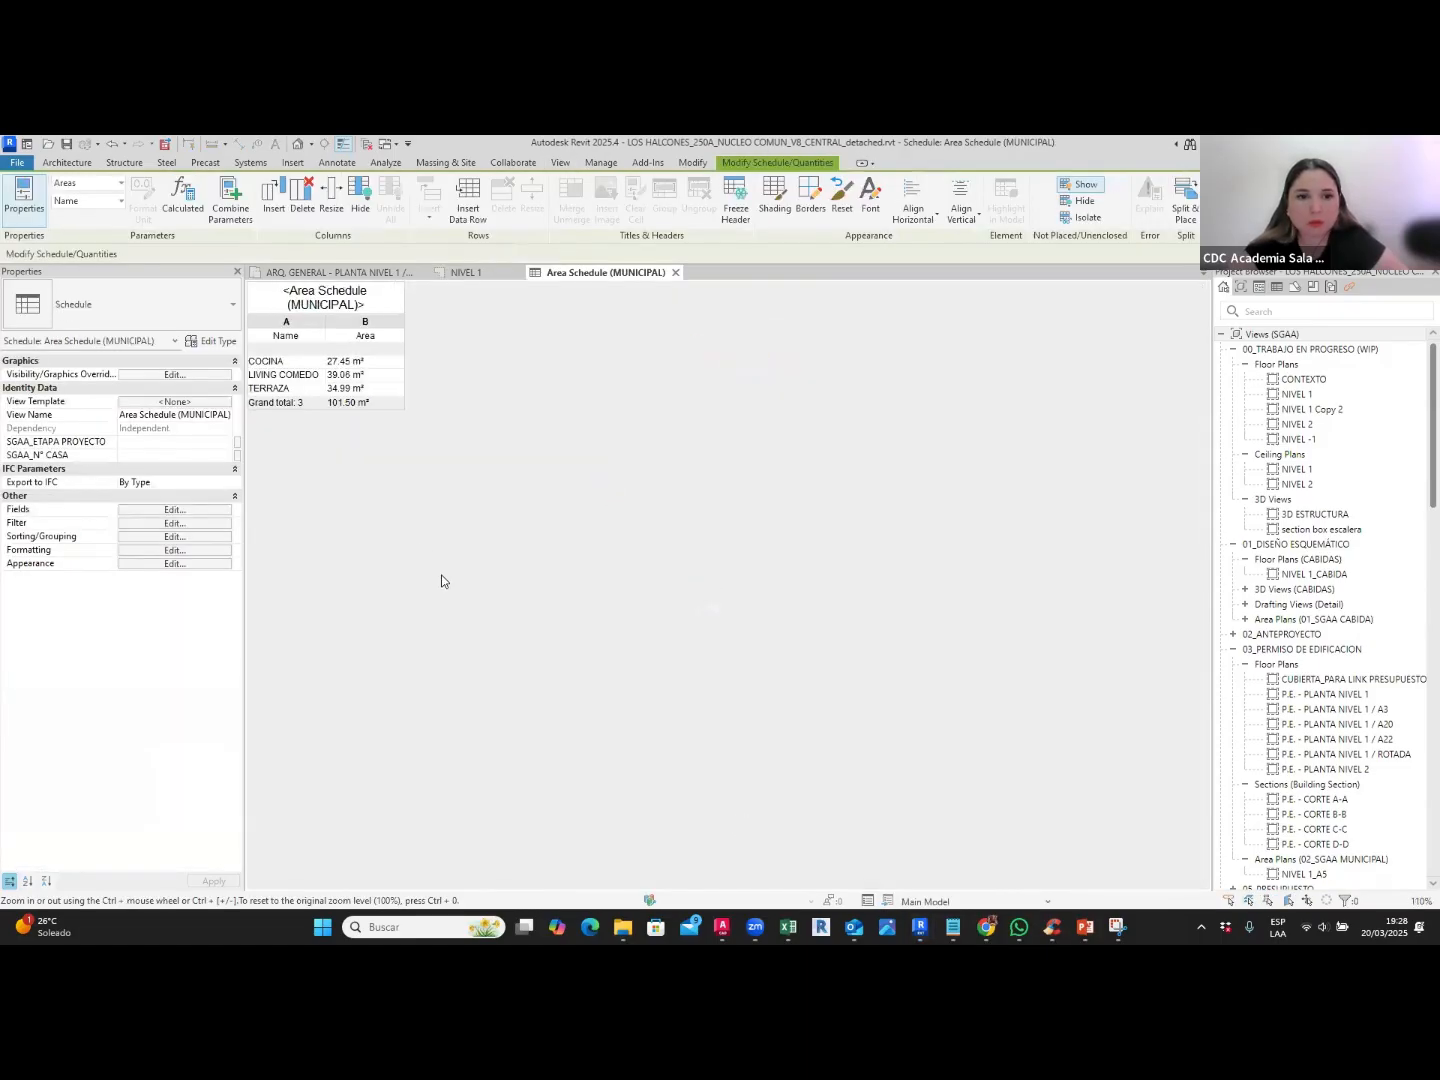
scroll(443, 581, "up", 5, "ctrl")
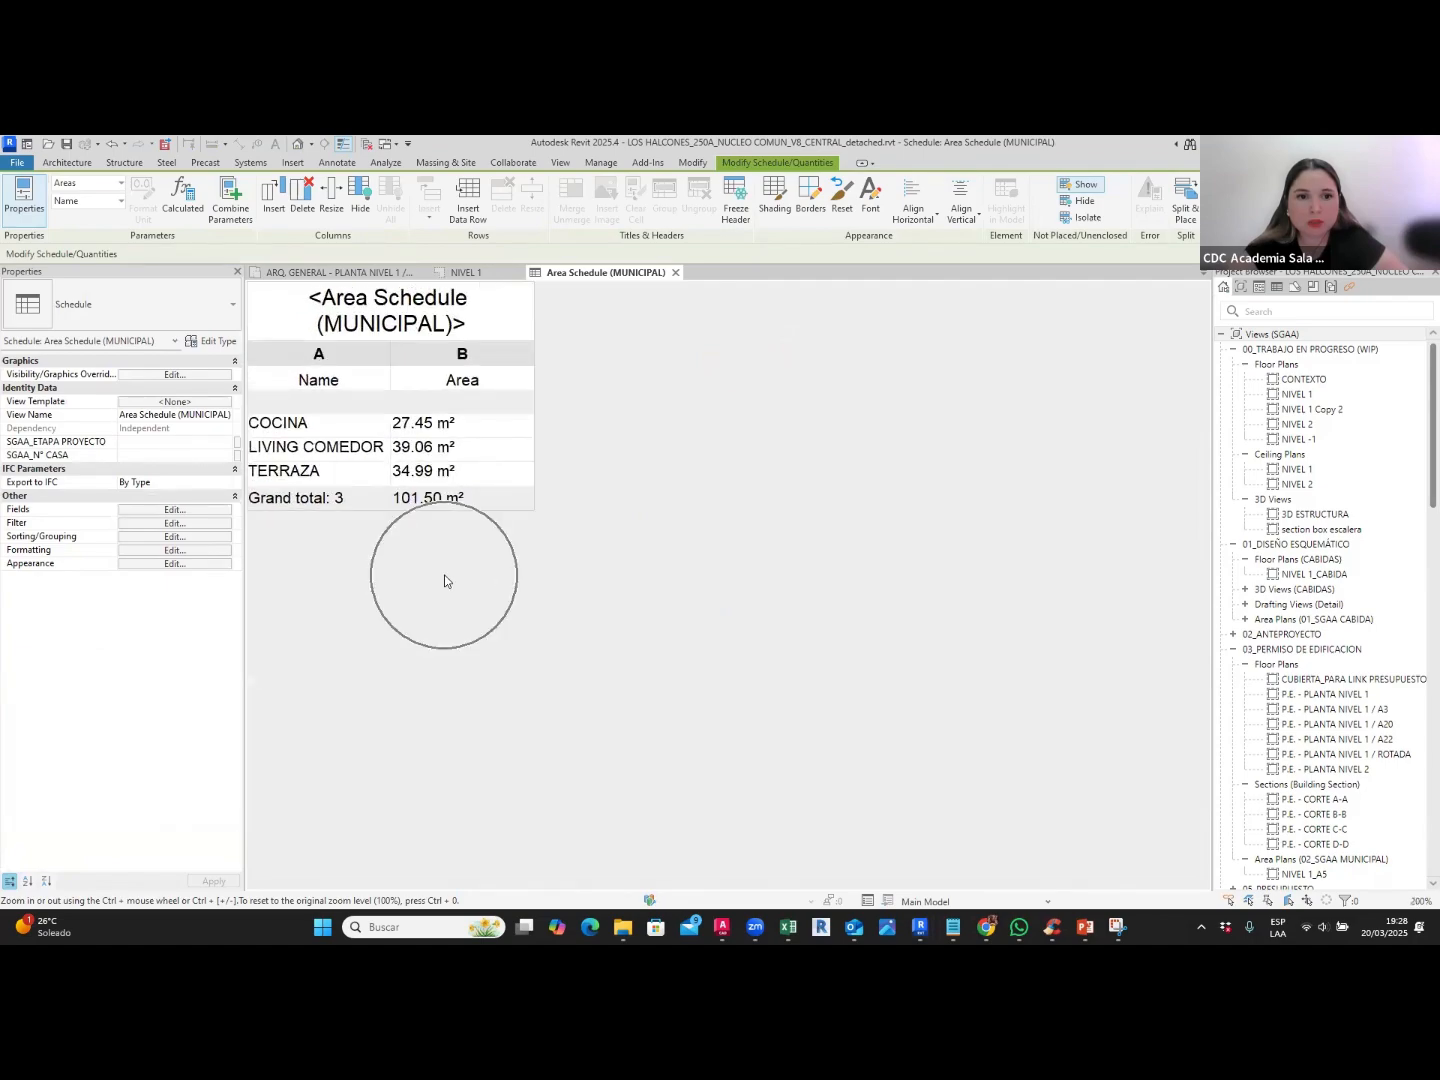
left_click_drag(391, 354, 433, 354)
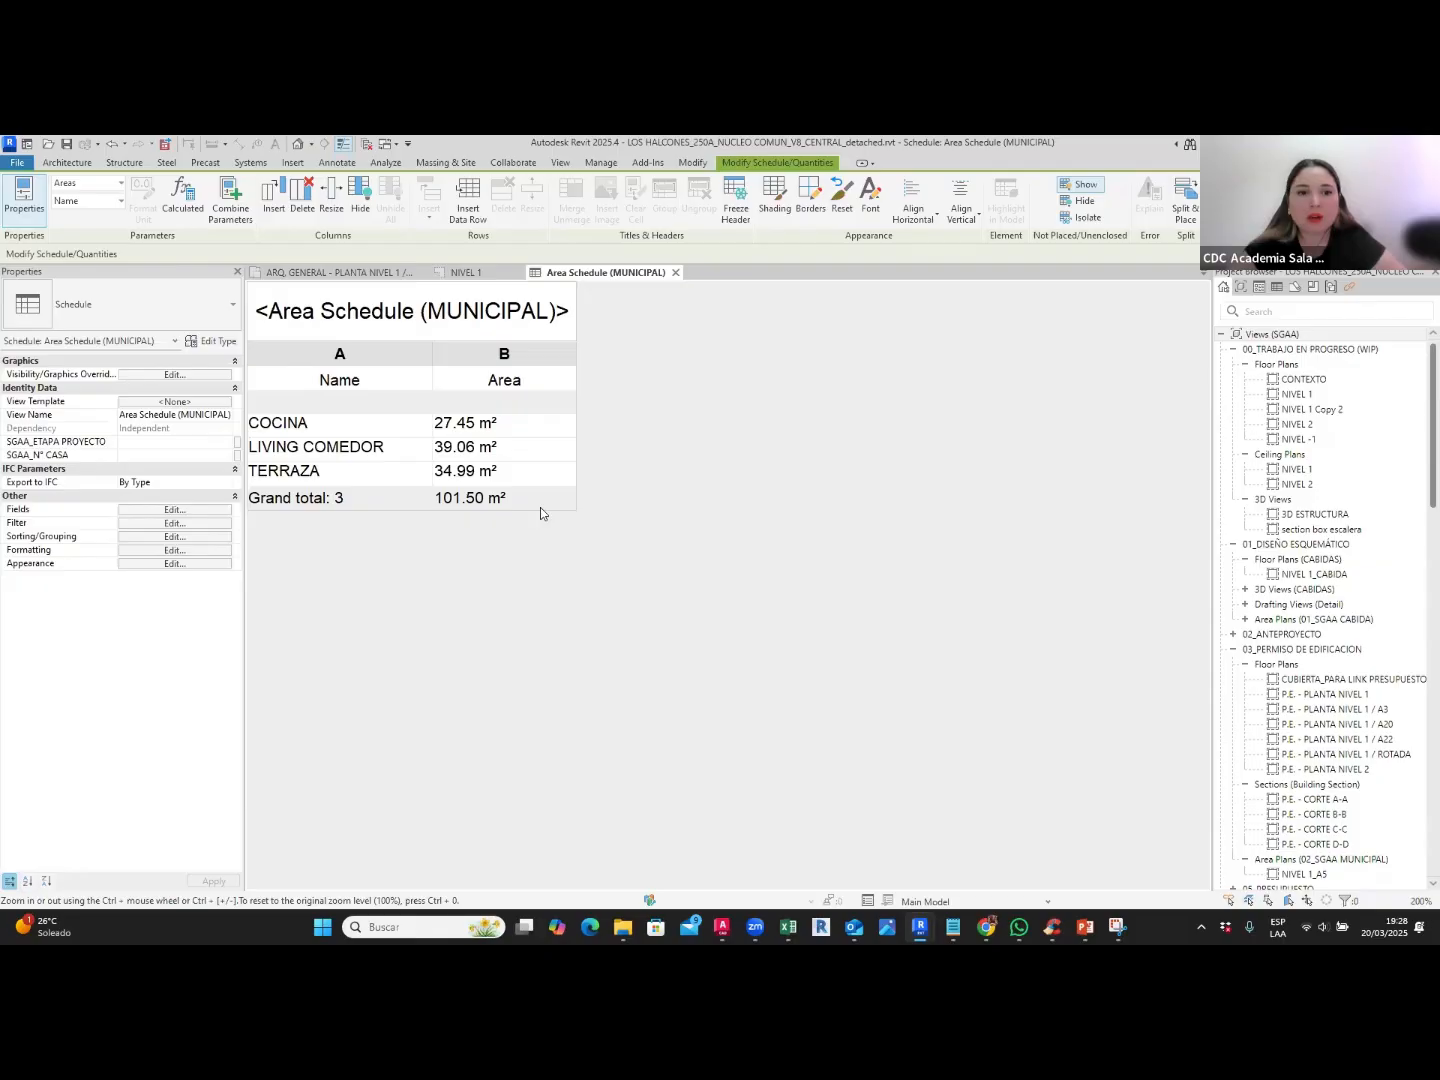
Step: Close the ARQ. GENERAL plan view and tile the NIVEL 1 area plan beside the area schedule, giving the plan slightly more width
left_click(422, 272)
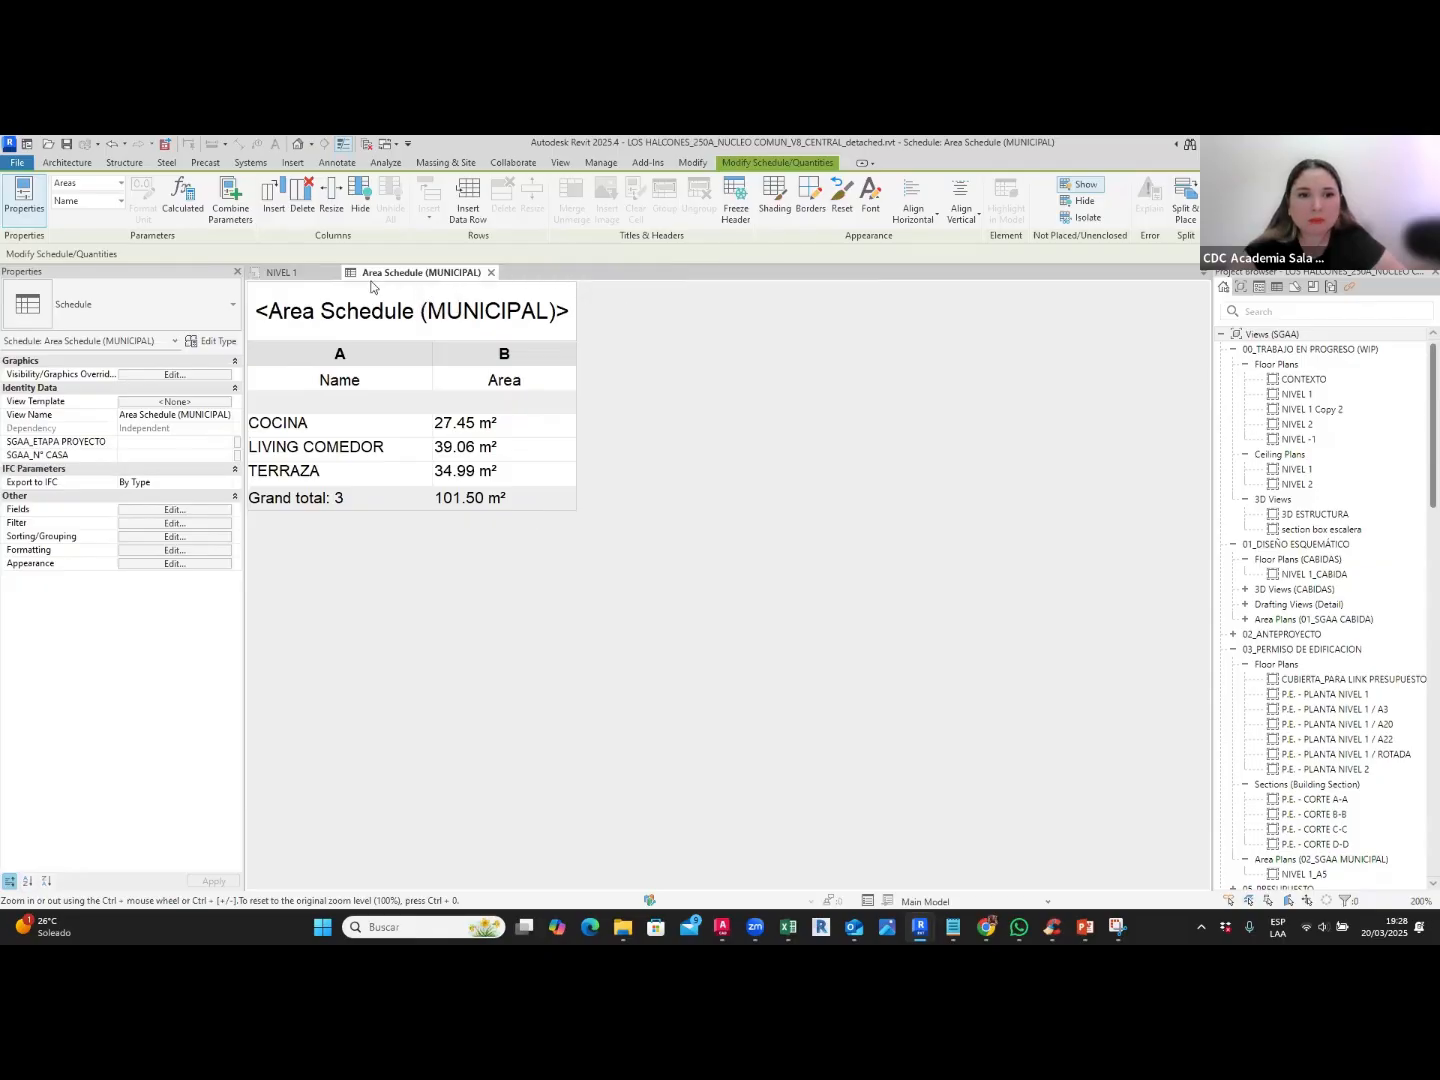
left_click(283, 273)
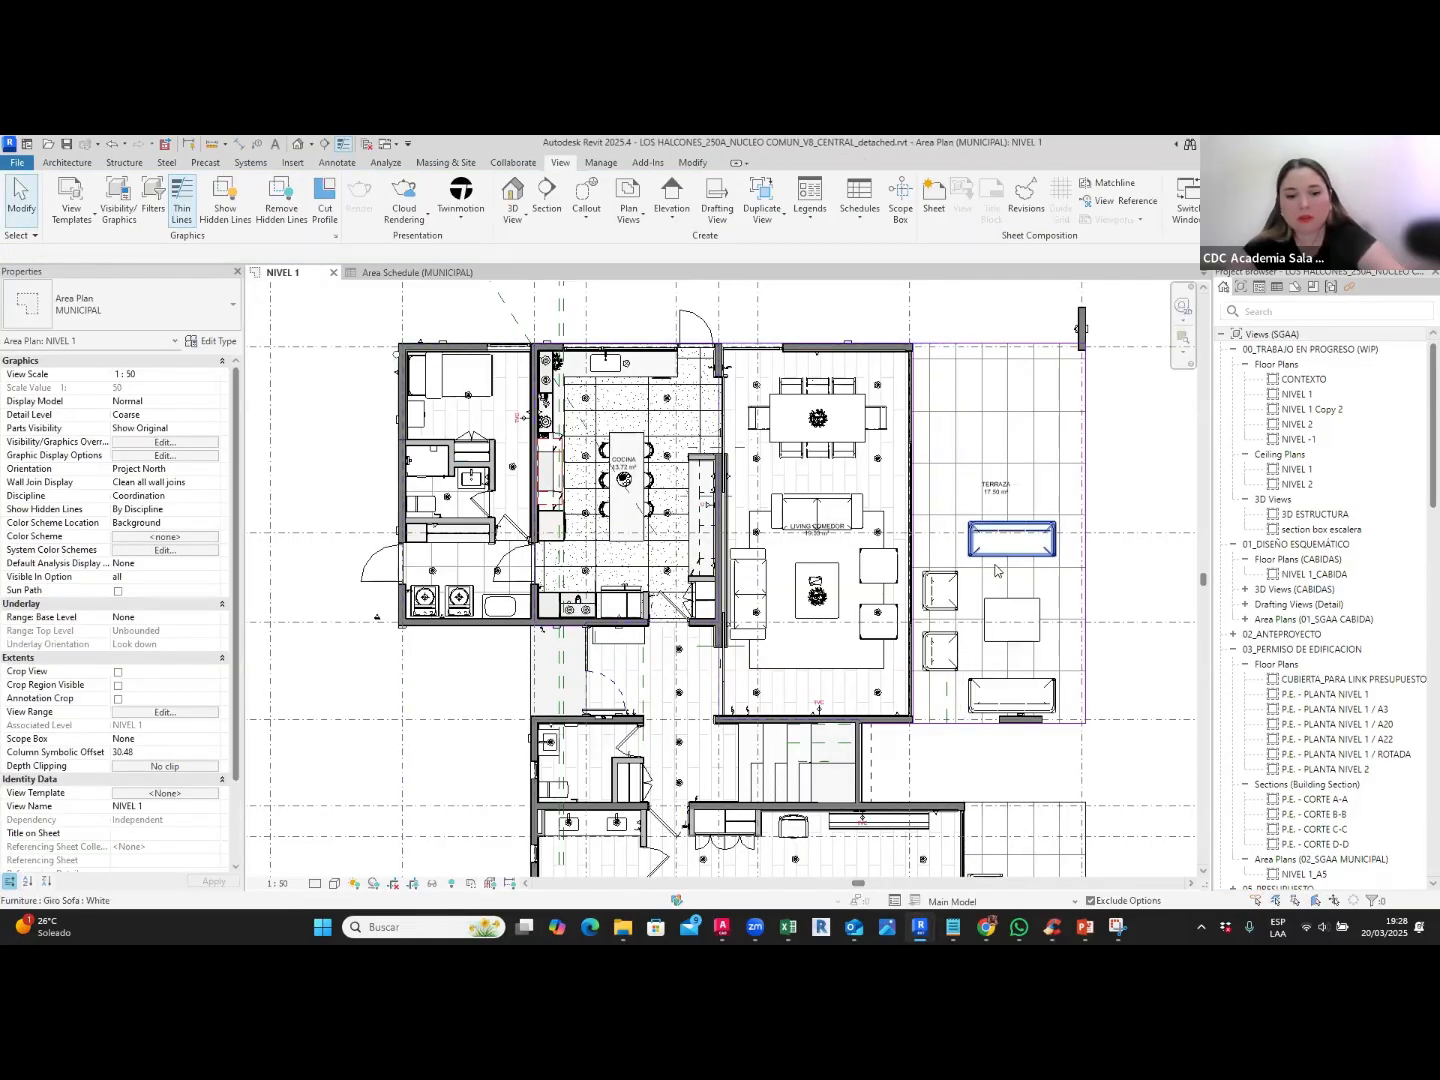
key("w")
key("t")
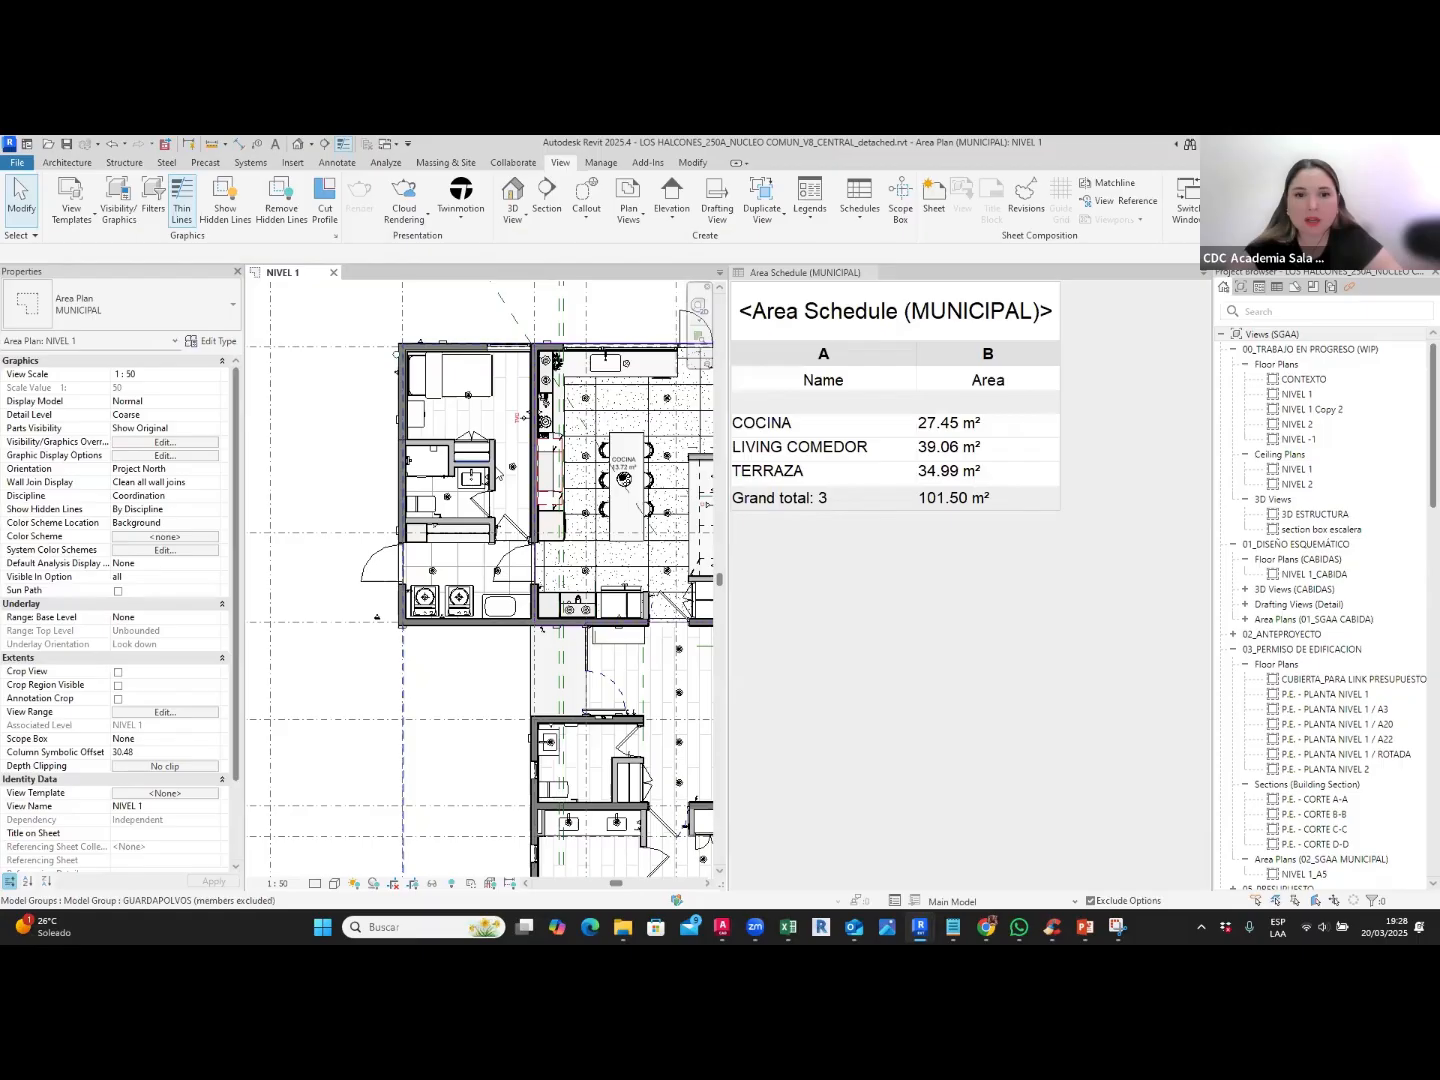
scroll(498, 464, "down", 3)
middle_click_drag(675, 515, 597, 504)
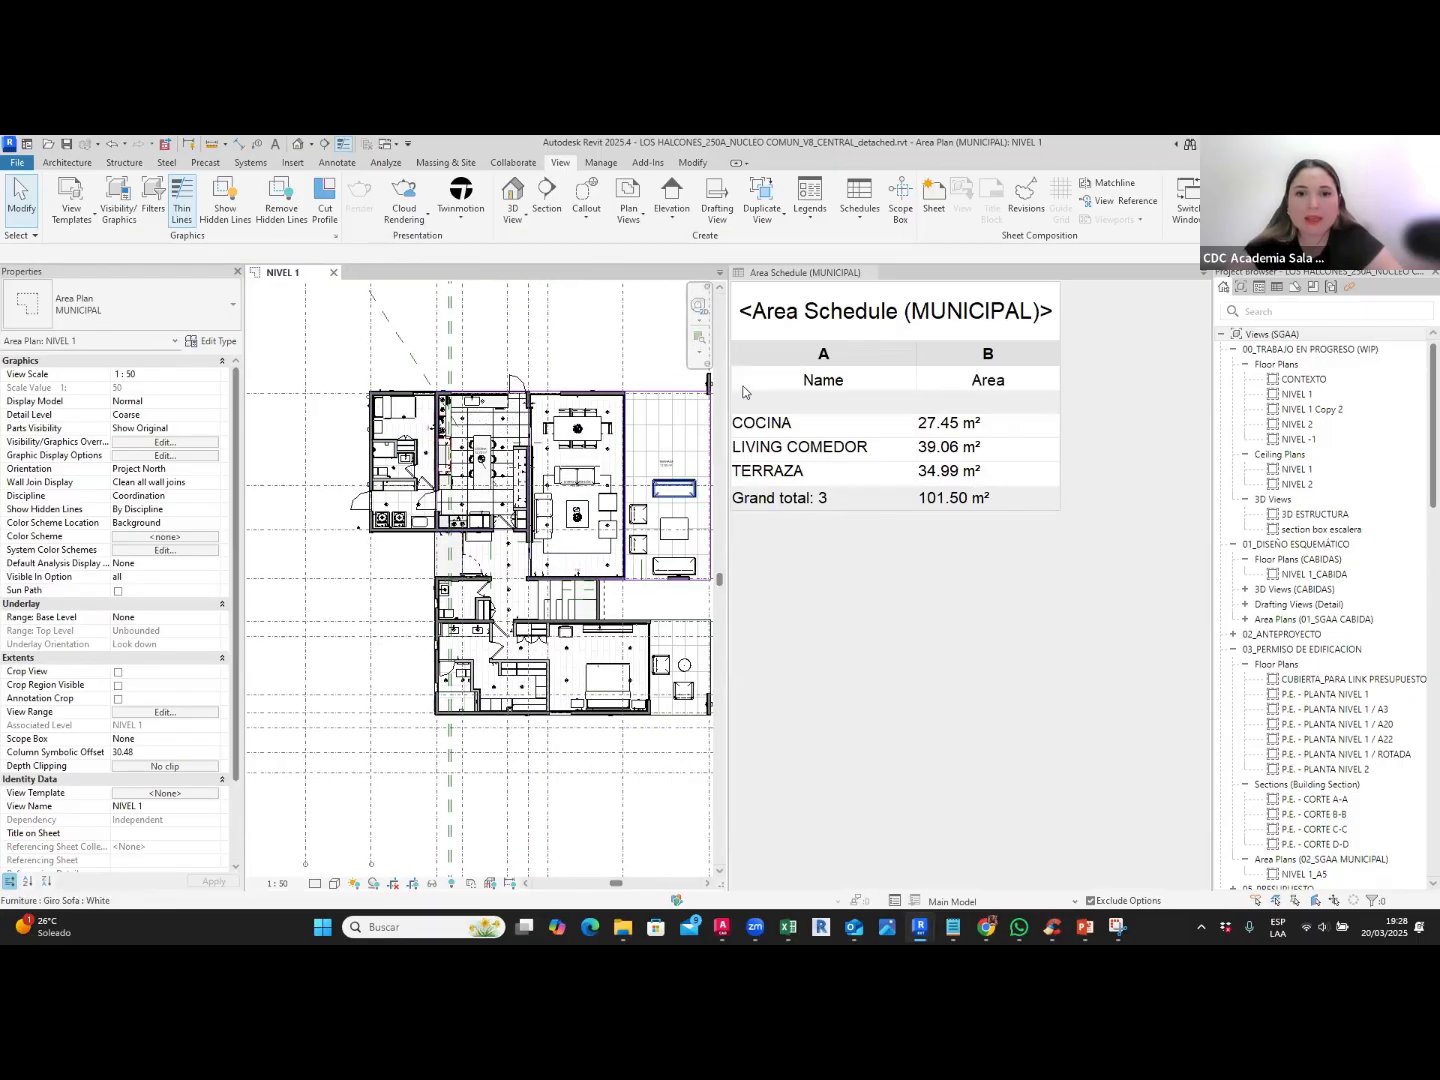
left_click_drag(727, 390, 774, 391)
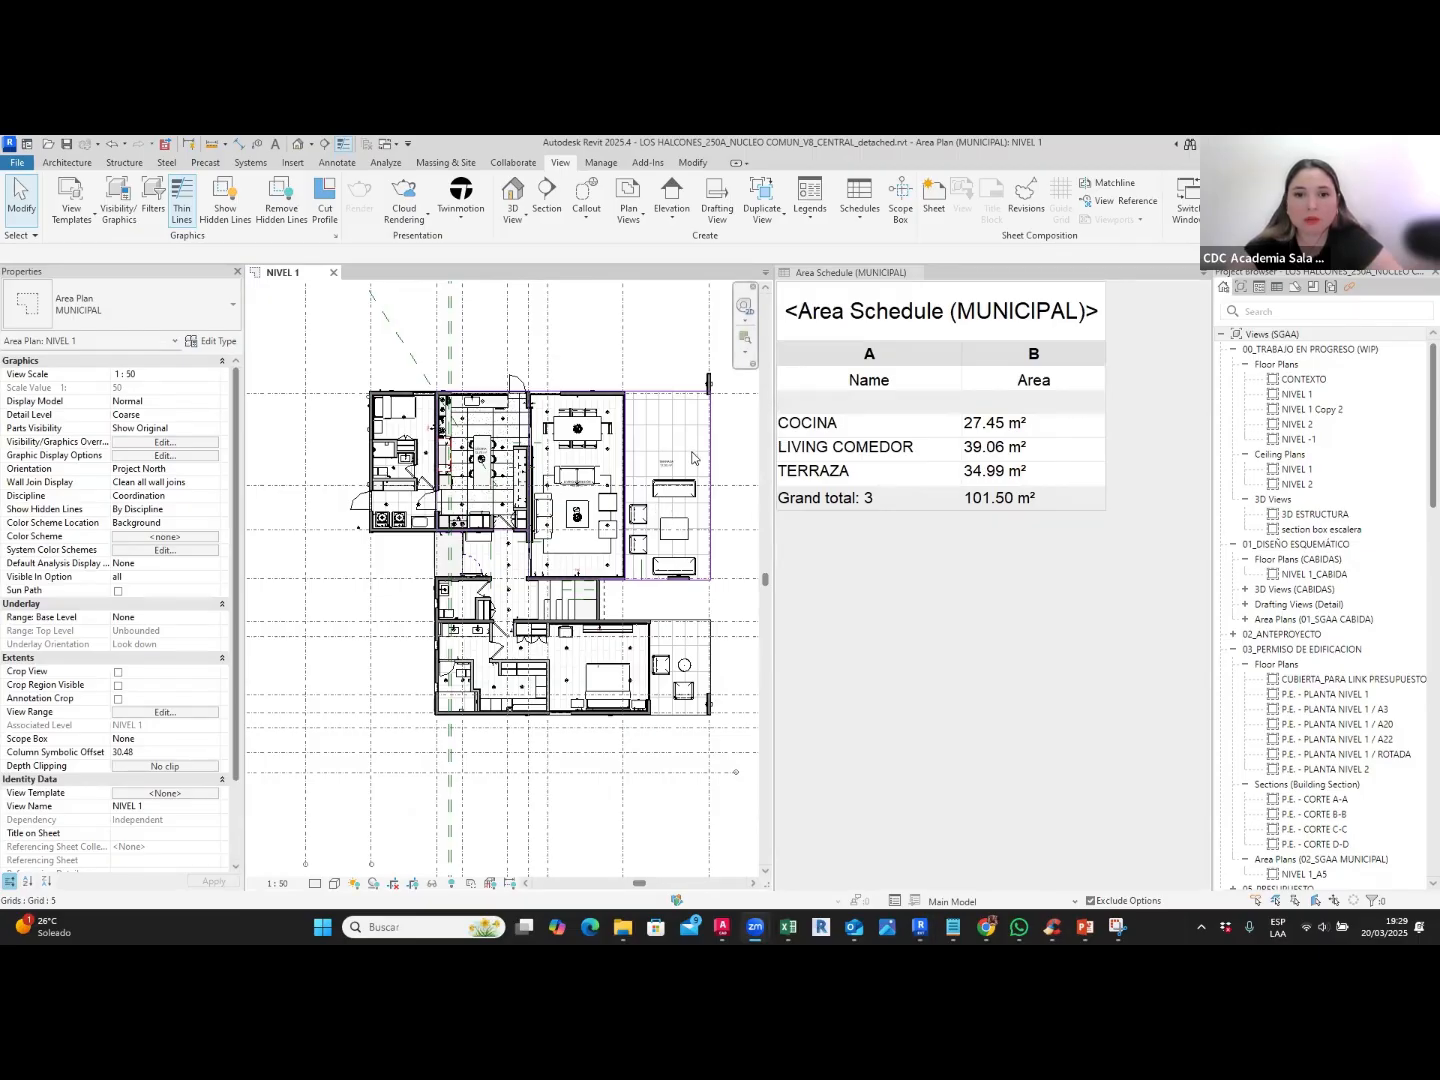
Step: Delete only the TERRAZA area tag from the NIVEL 1 plan and move the warning beside the terrace
scroll(692, 456, "up", 5)
scroll(593, 513, "down", 3)
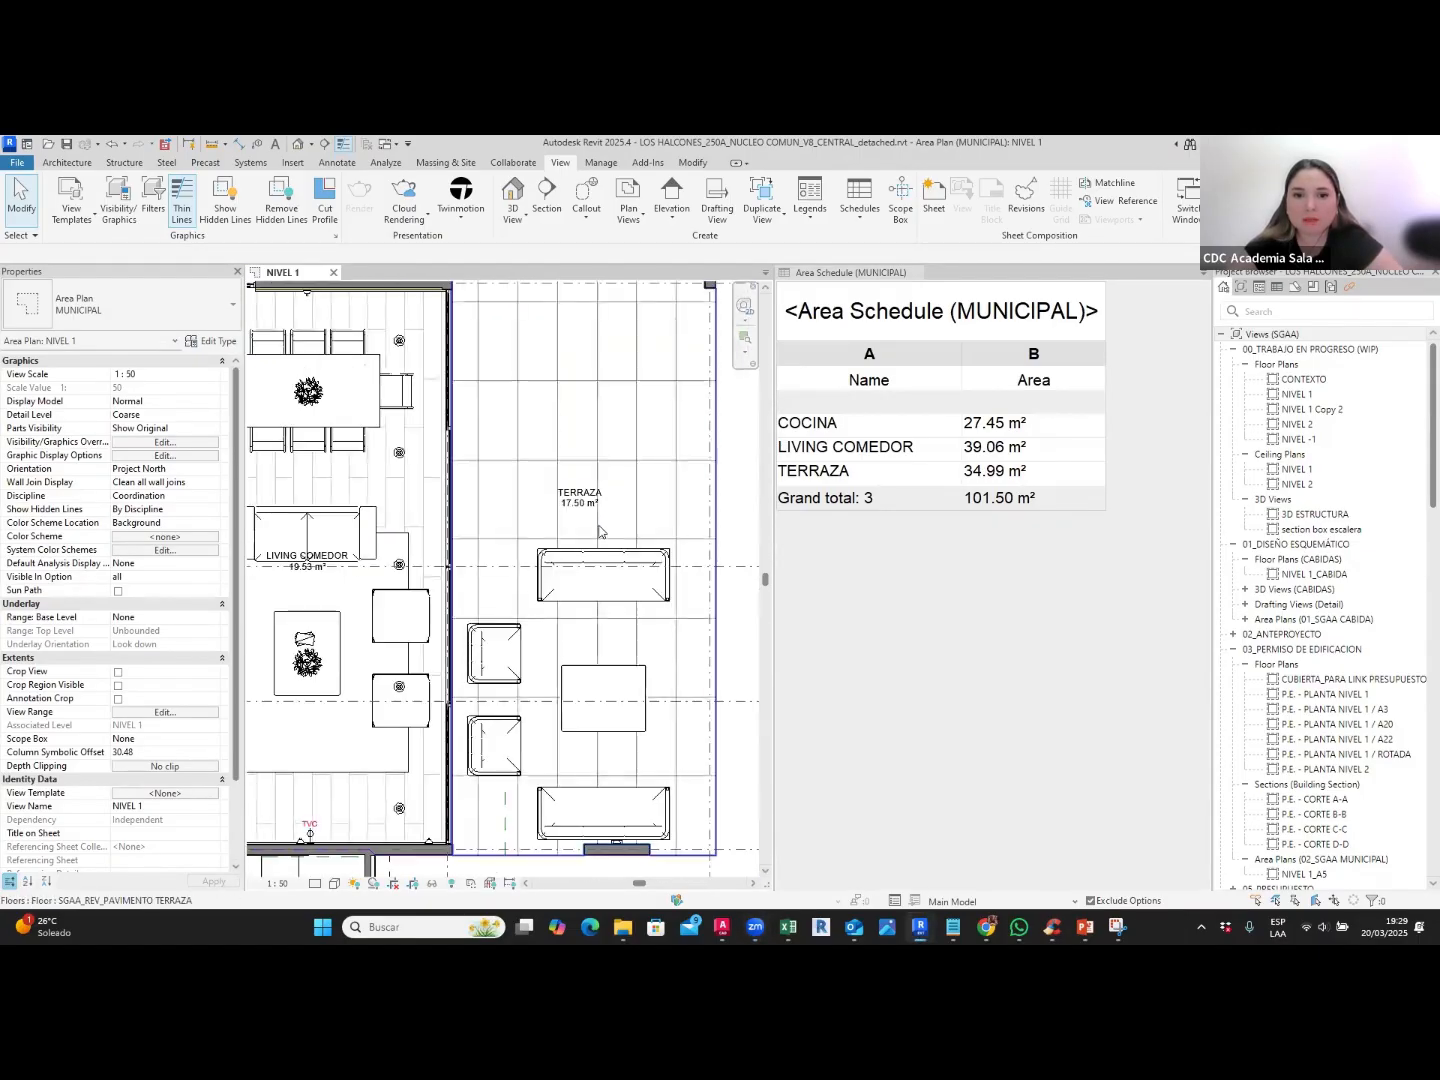
left_click(596, 518)
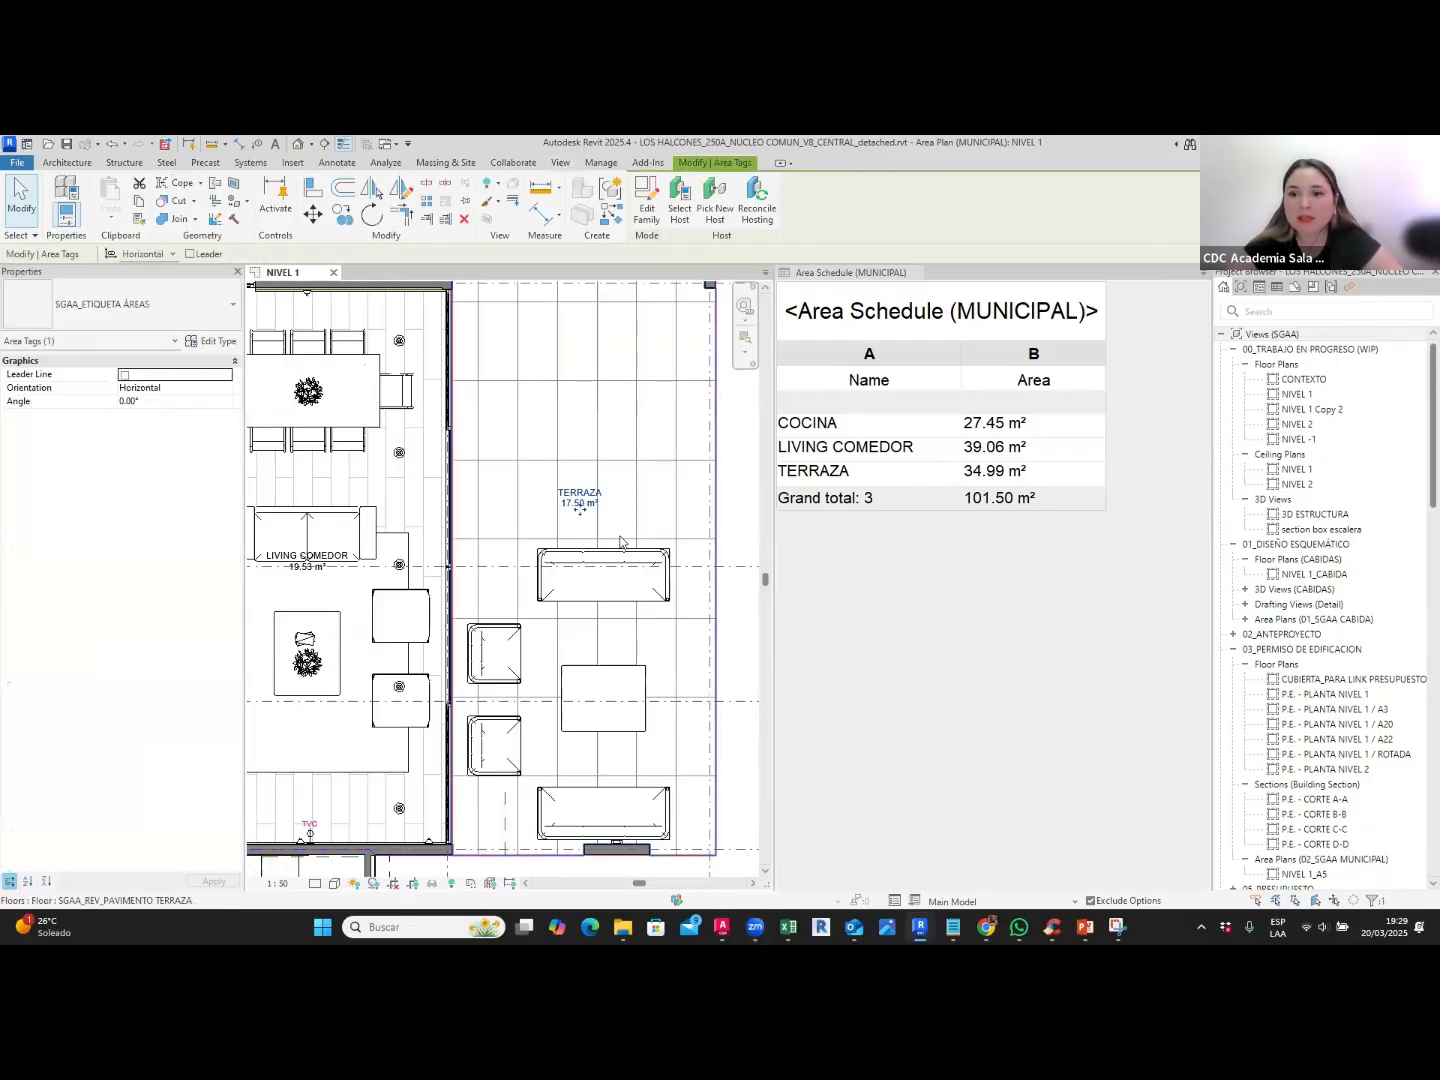
key("Delete")
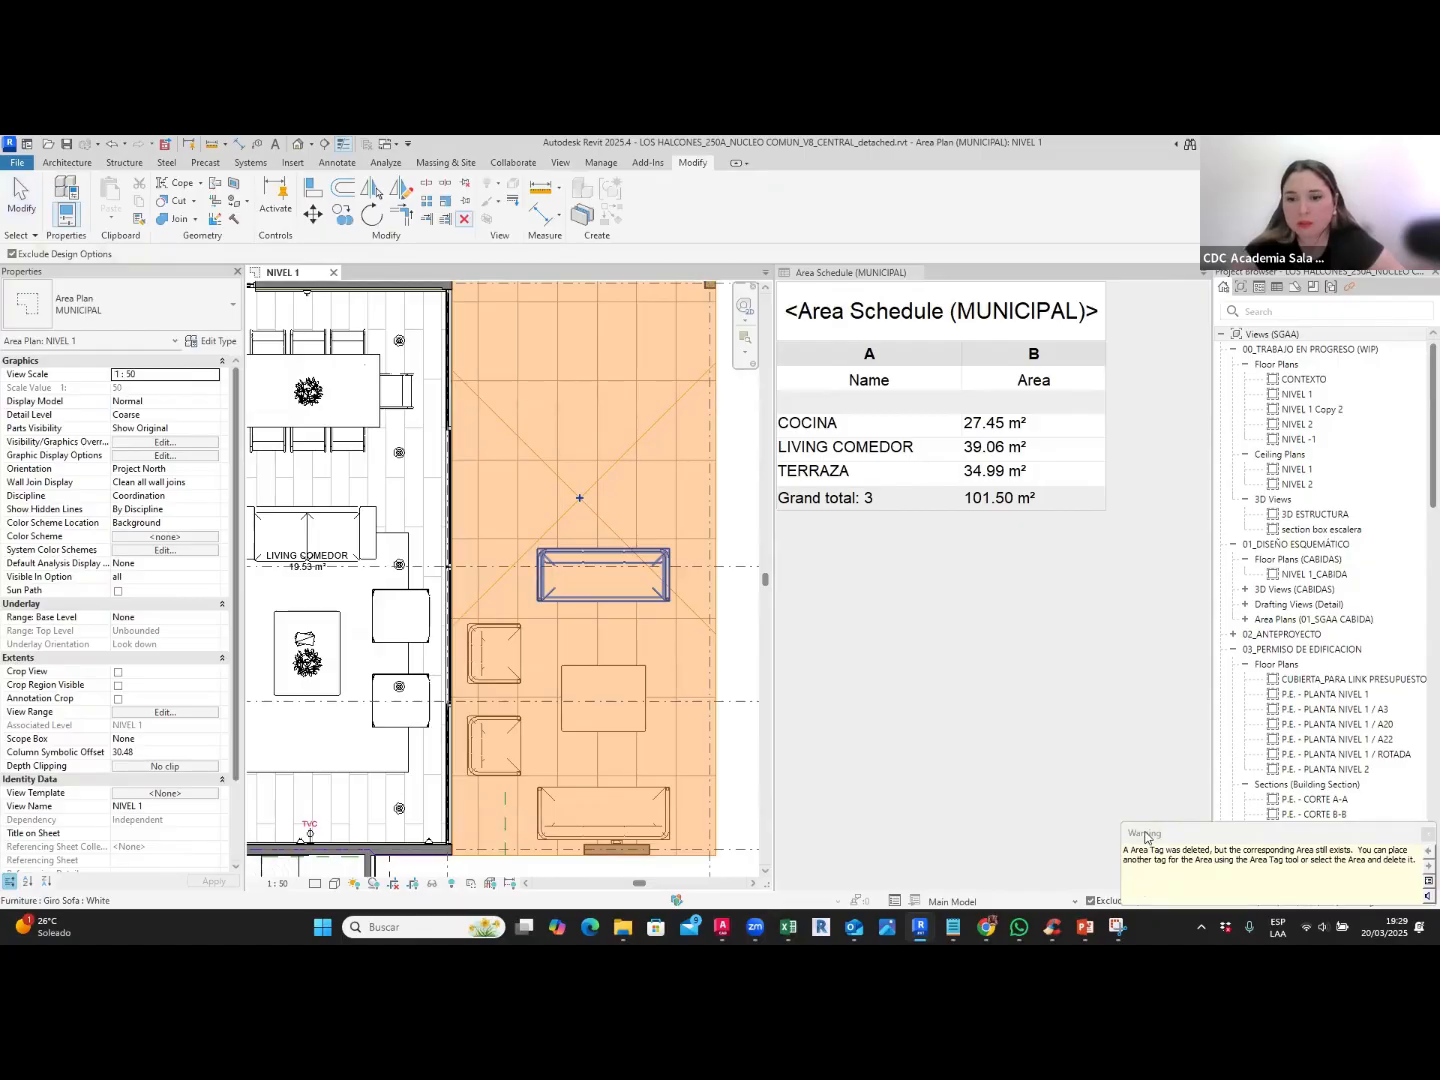
left_click_drag(1137, 830, 638, 526)
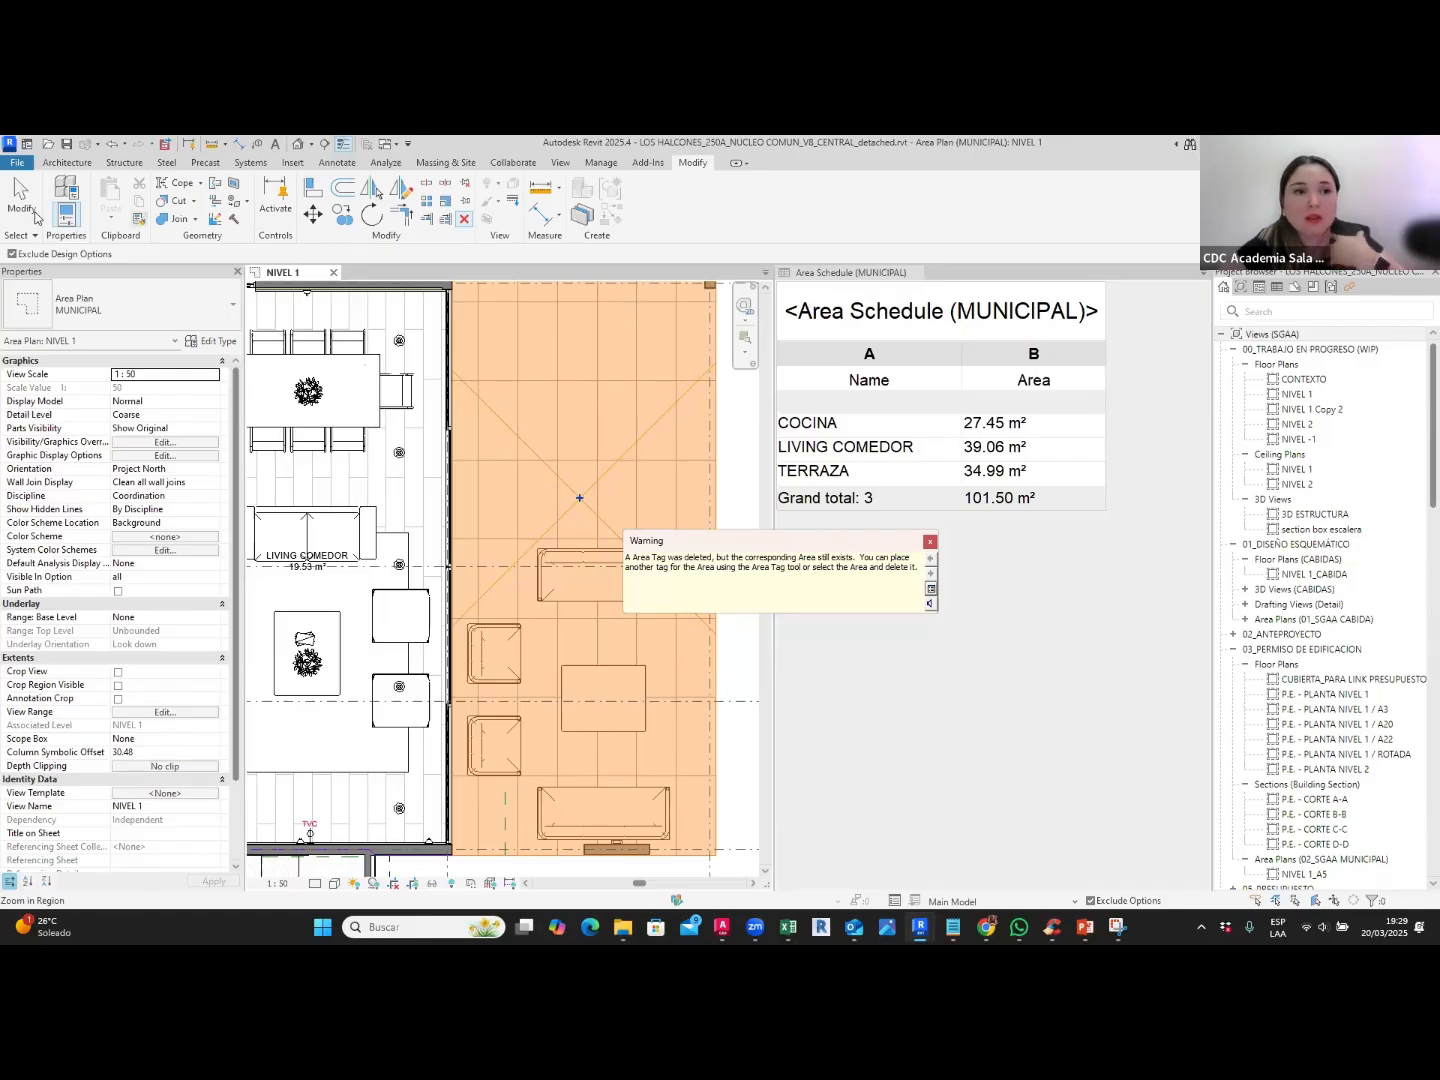
Step: Tag the TERRAZA area again near the centre of the terrace and finish tagging
left_click(65, 163)
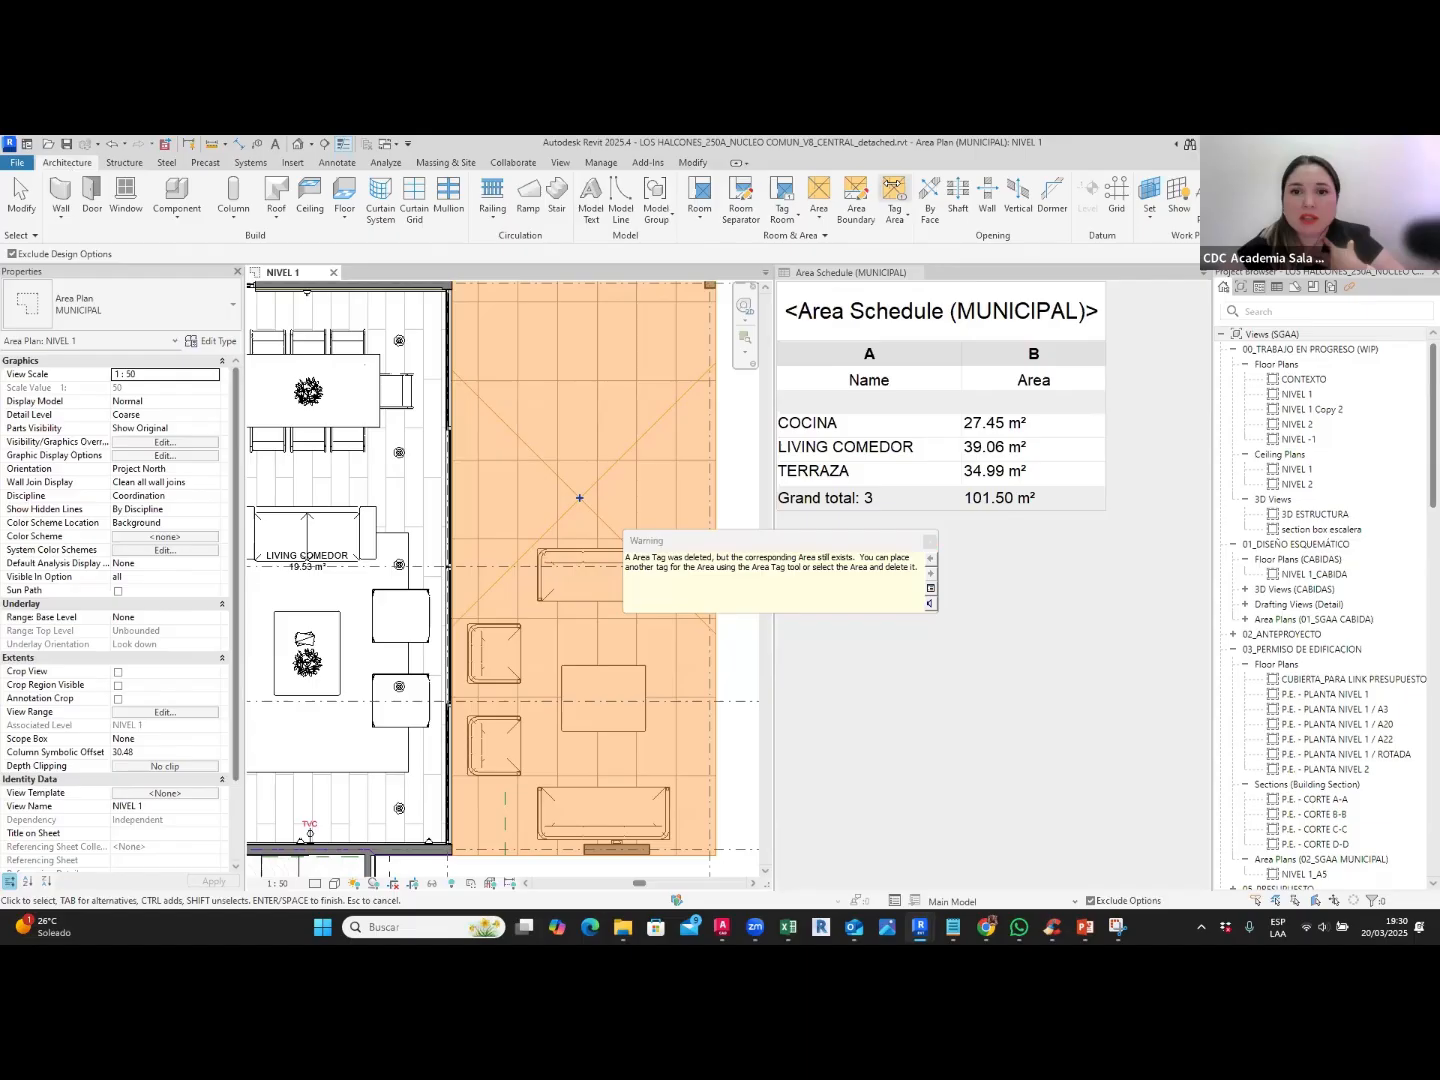
left_click(894, 192)
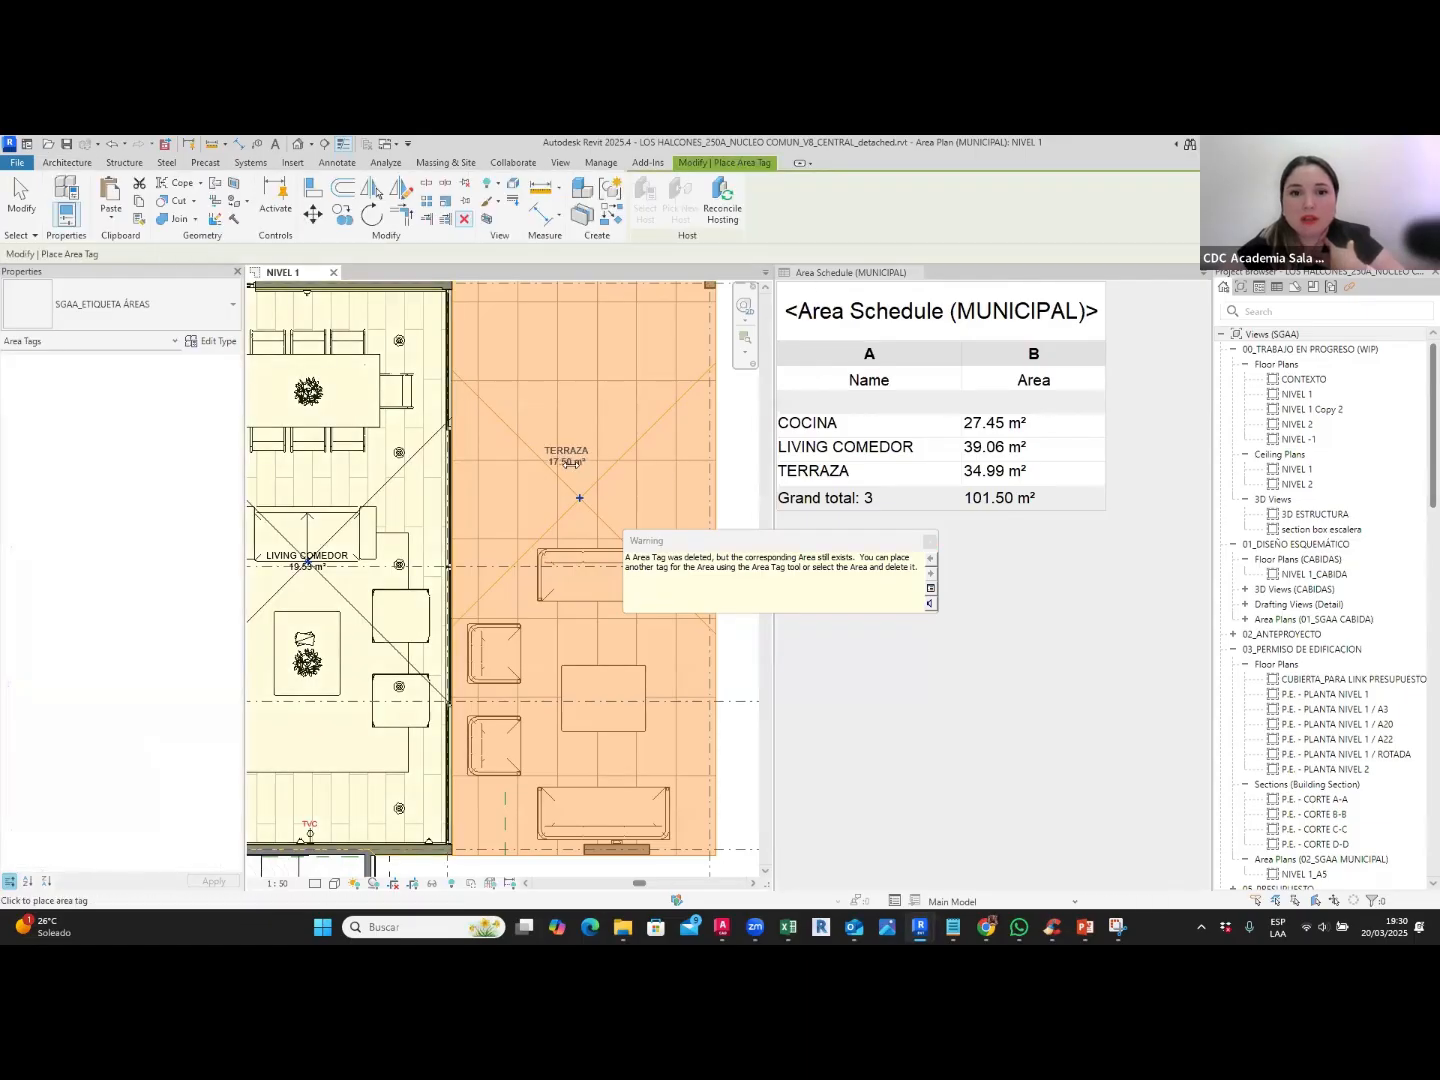
left_click(641, 467)
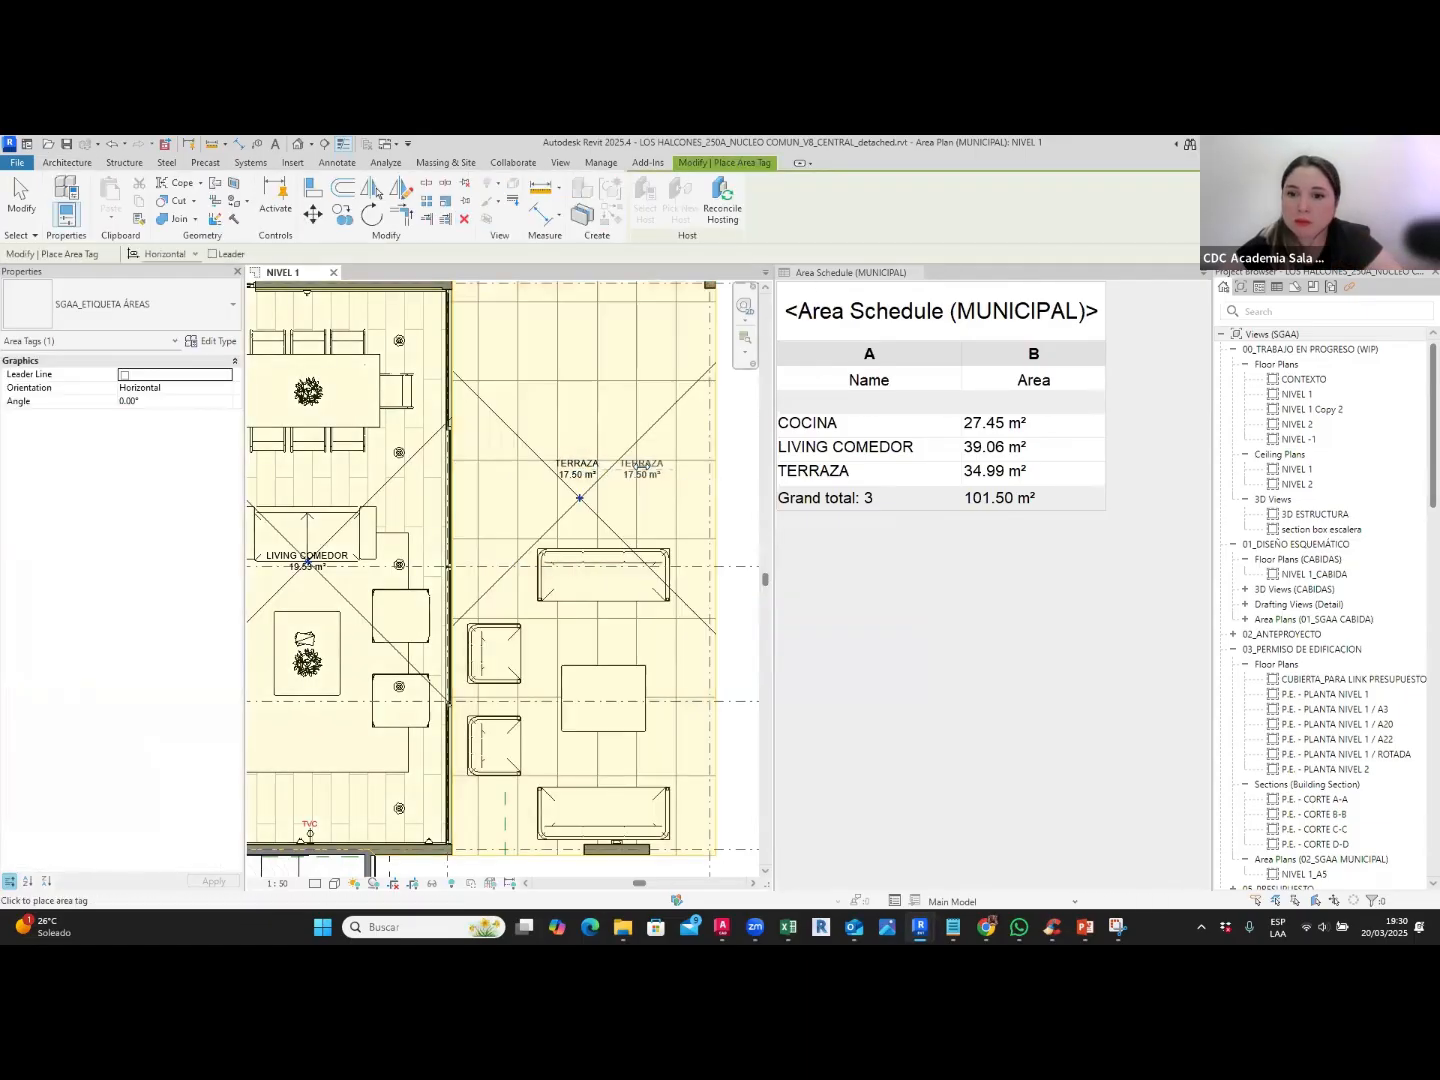
key("Escape")
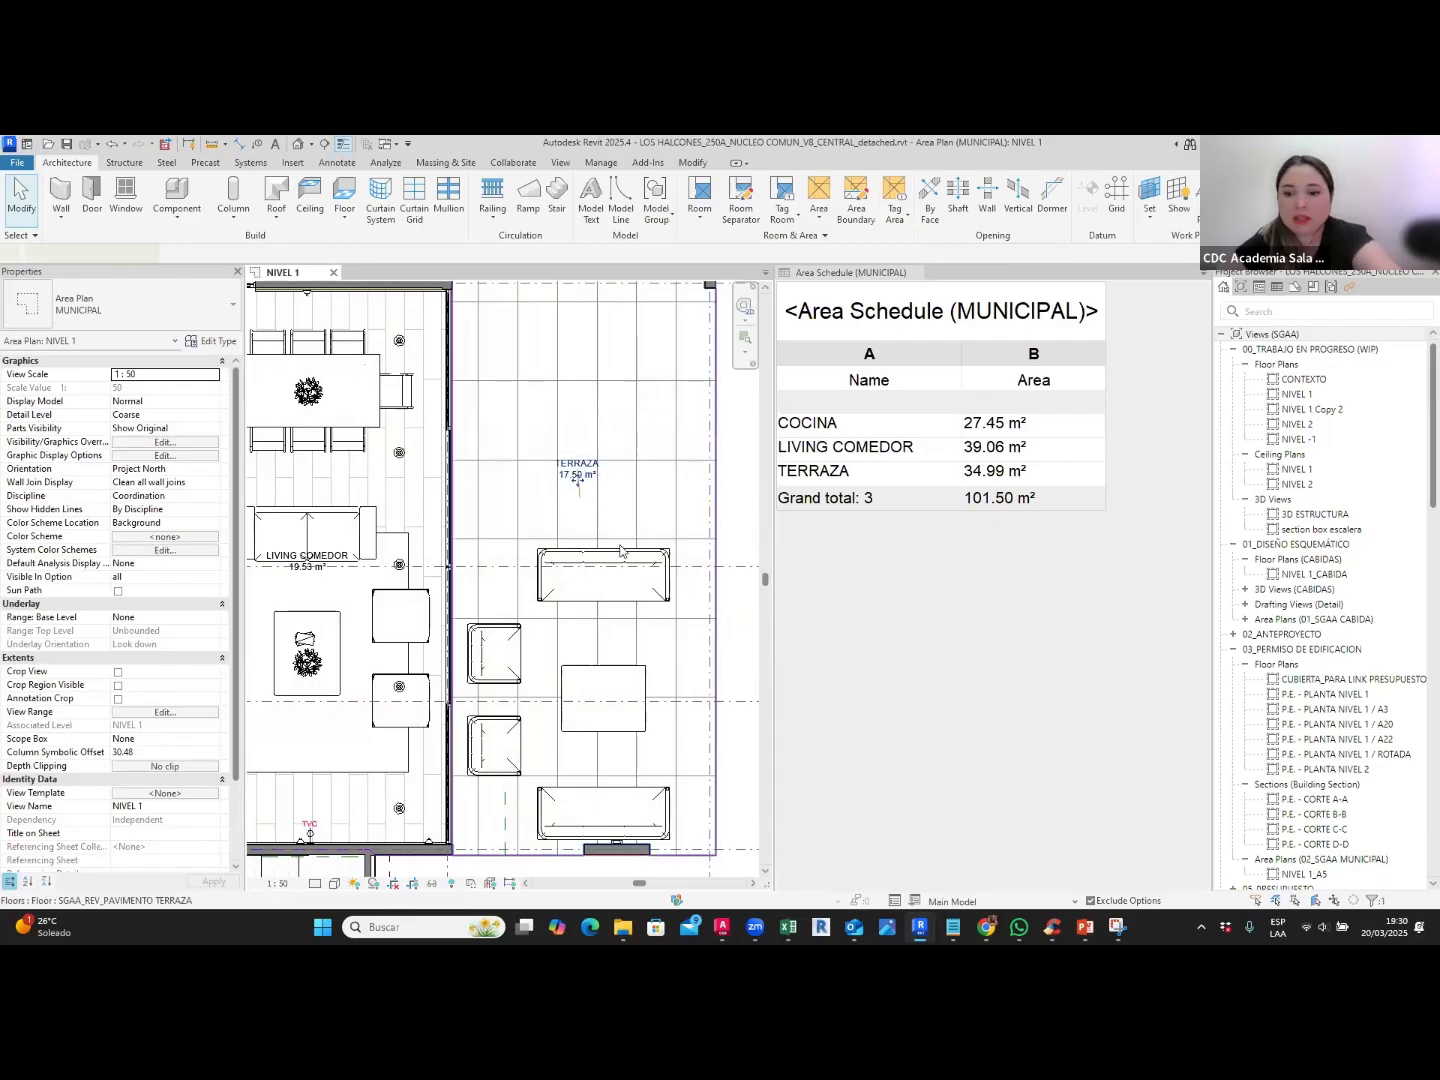
Step: Delete the TERRAZA tag and the TERRAZA area from the NIVEL 1 plan, dismissing the warning
left_click(590, 470)
key("Delete")
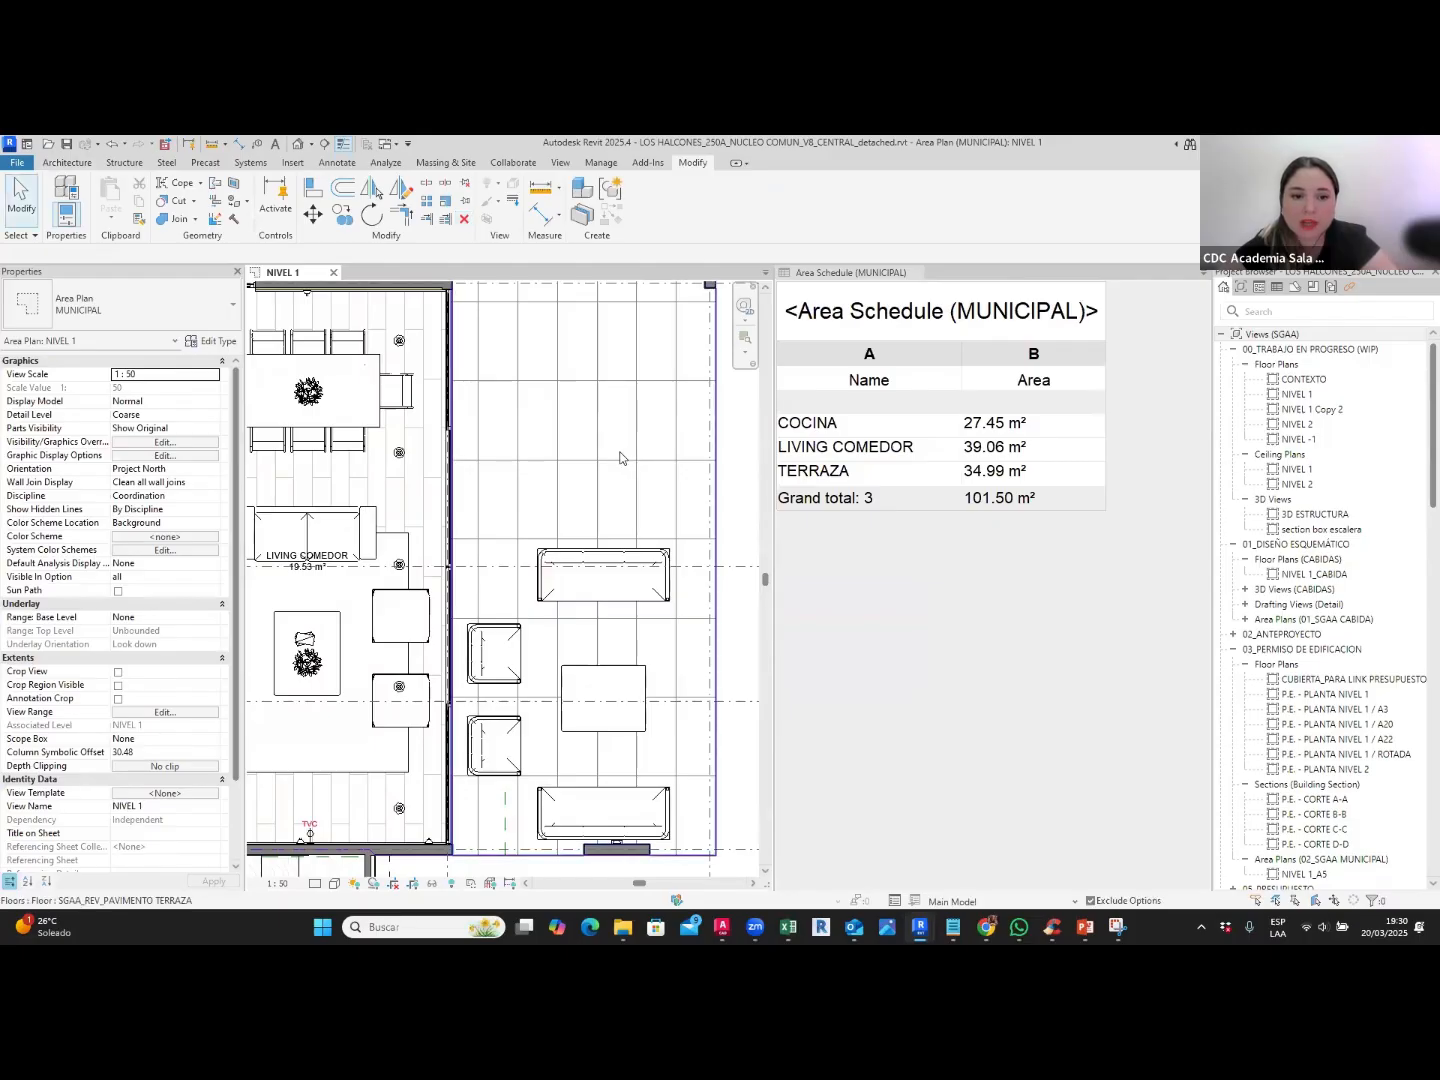
left_click(620, 458)
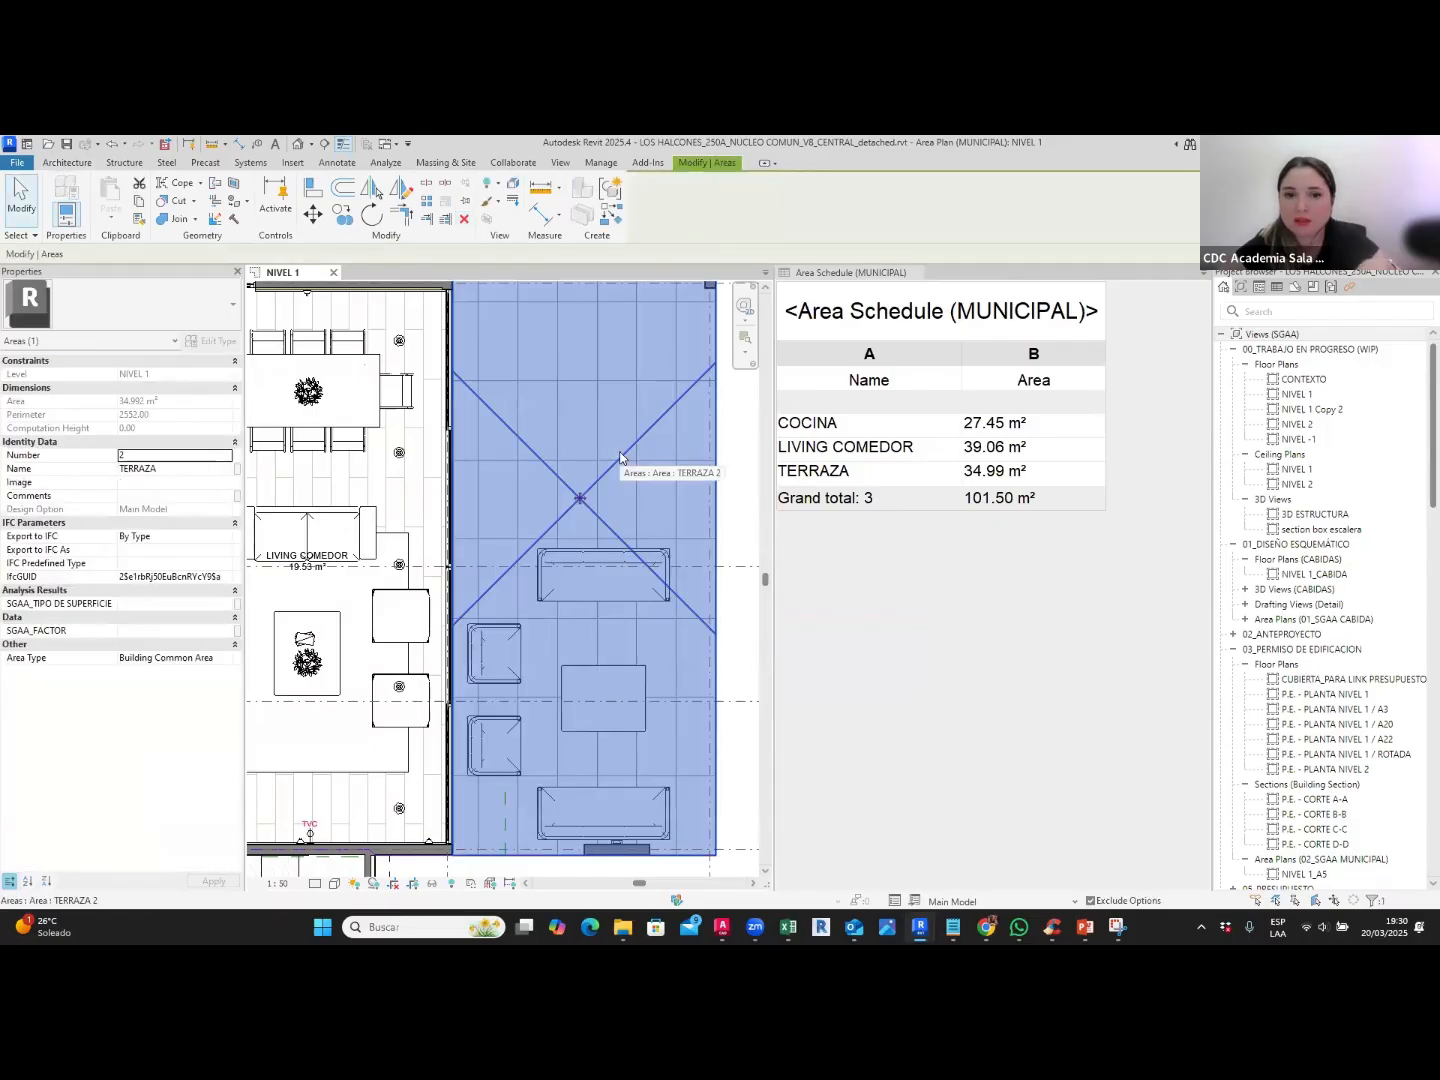
key("Delete")
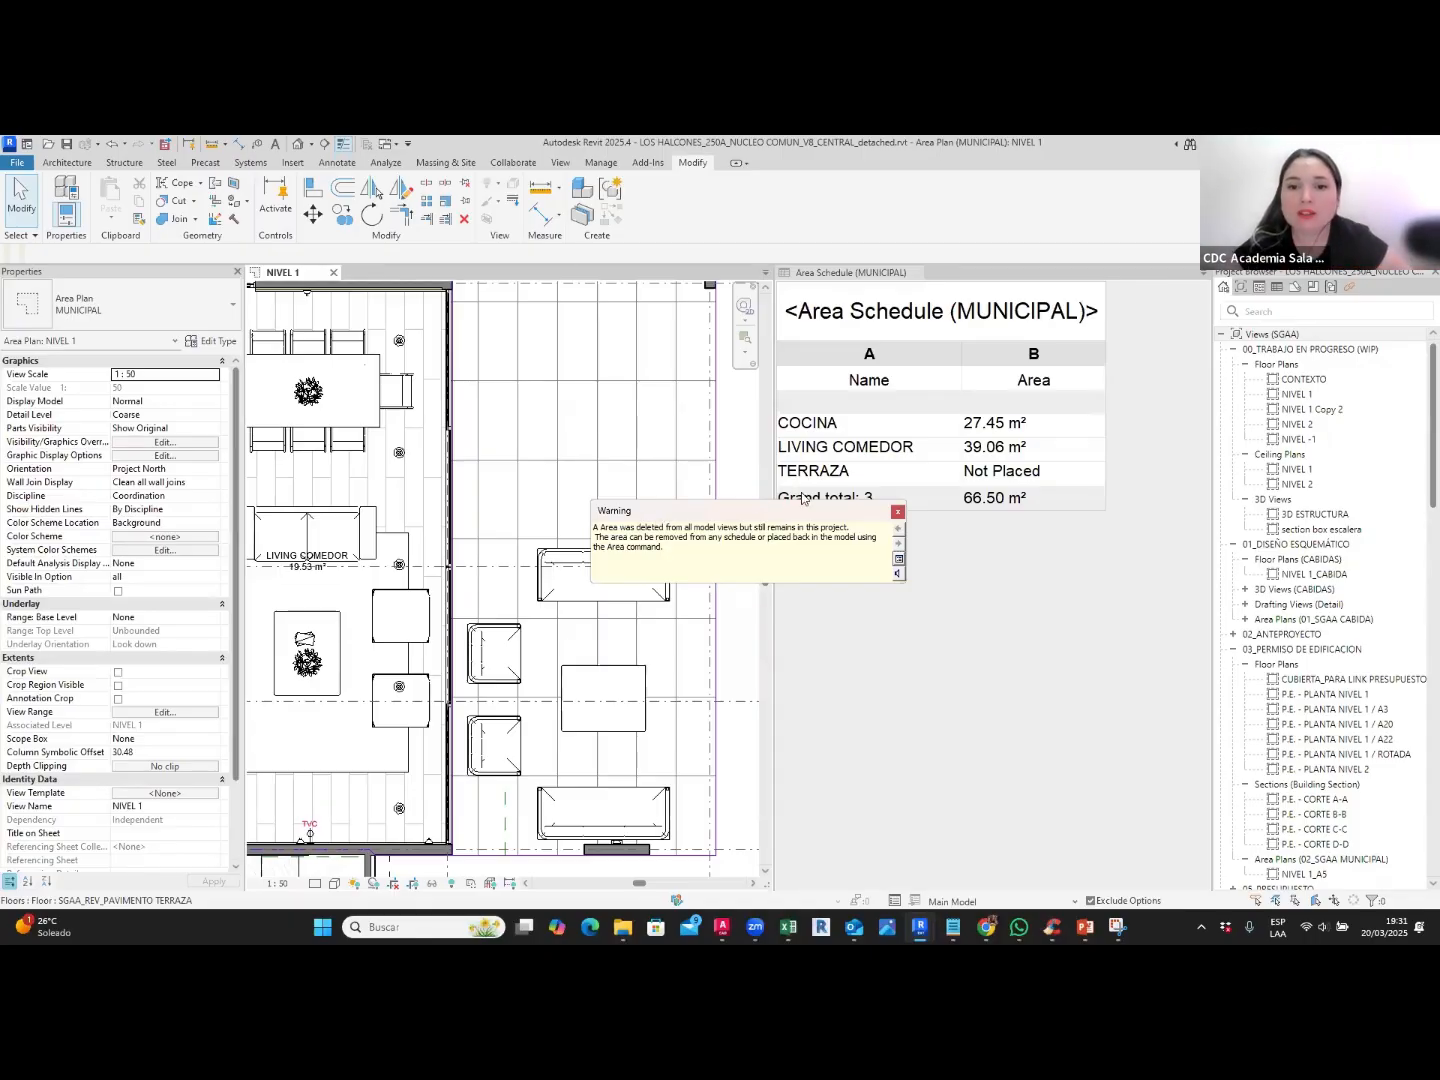
left_click(897, 512)
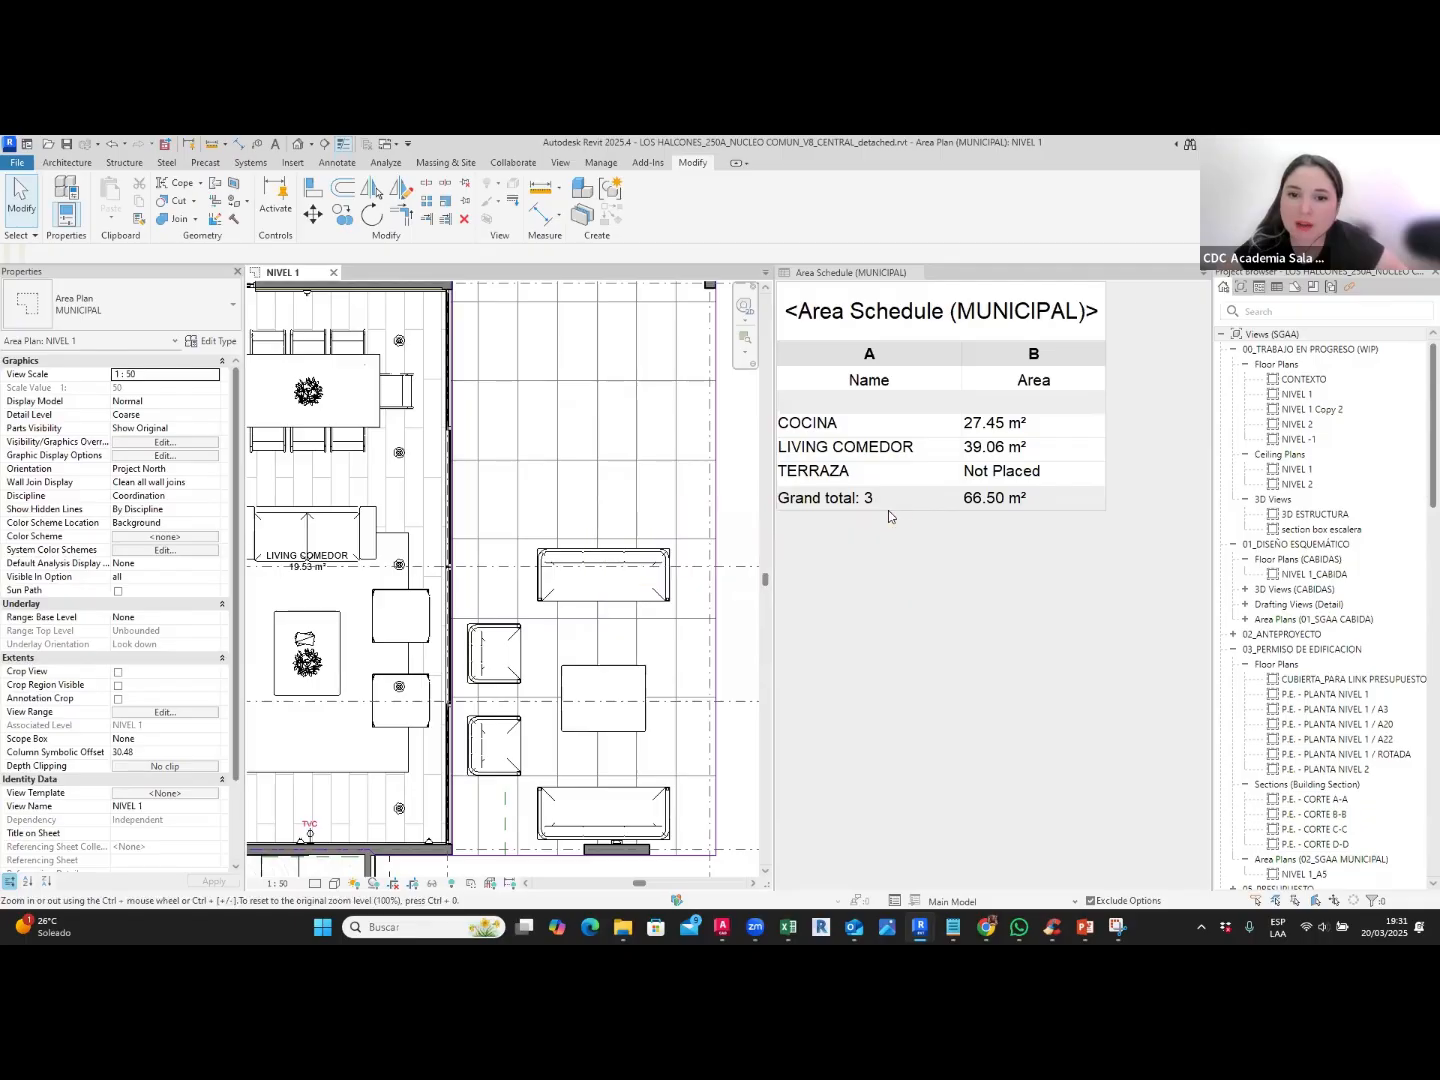
left_click(821, 472)
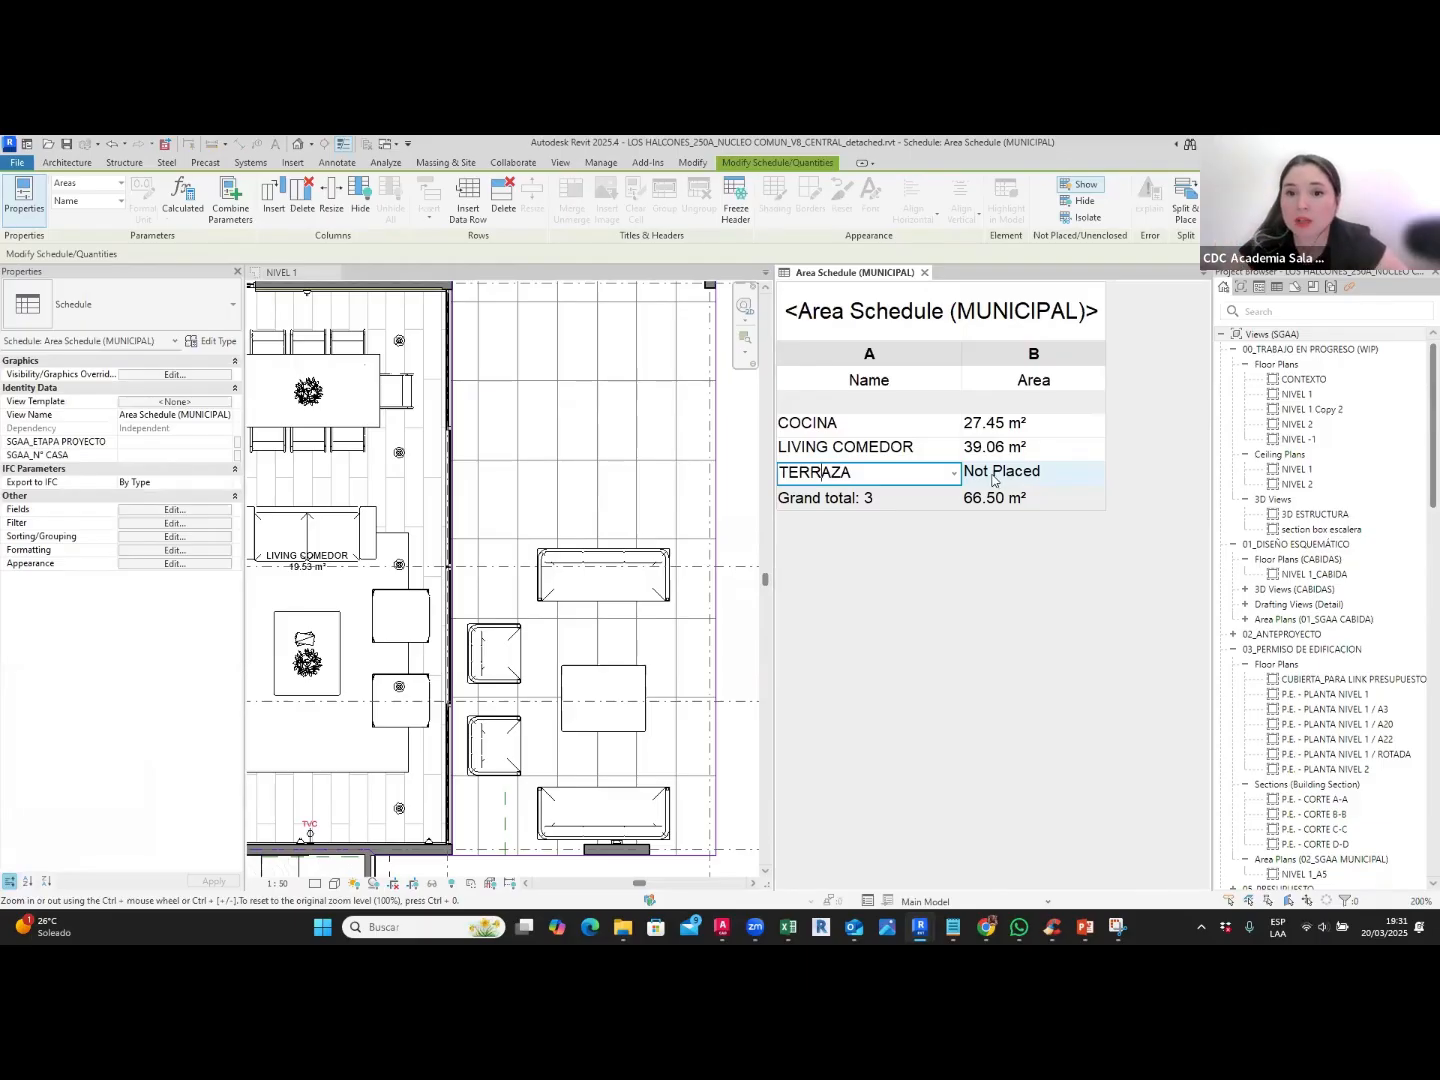
left_click(502, 193)
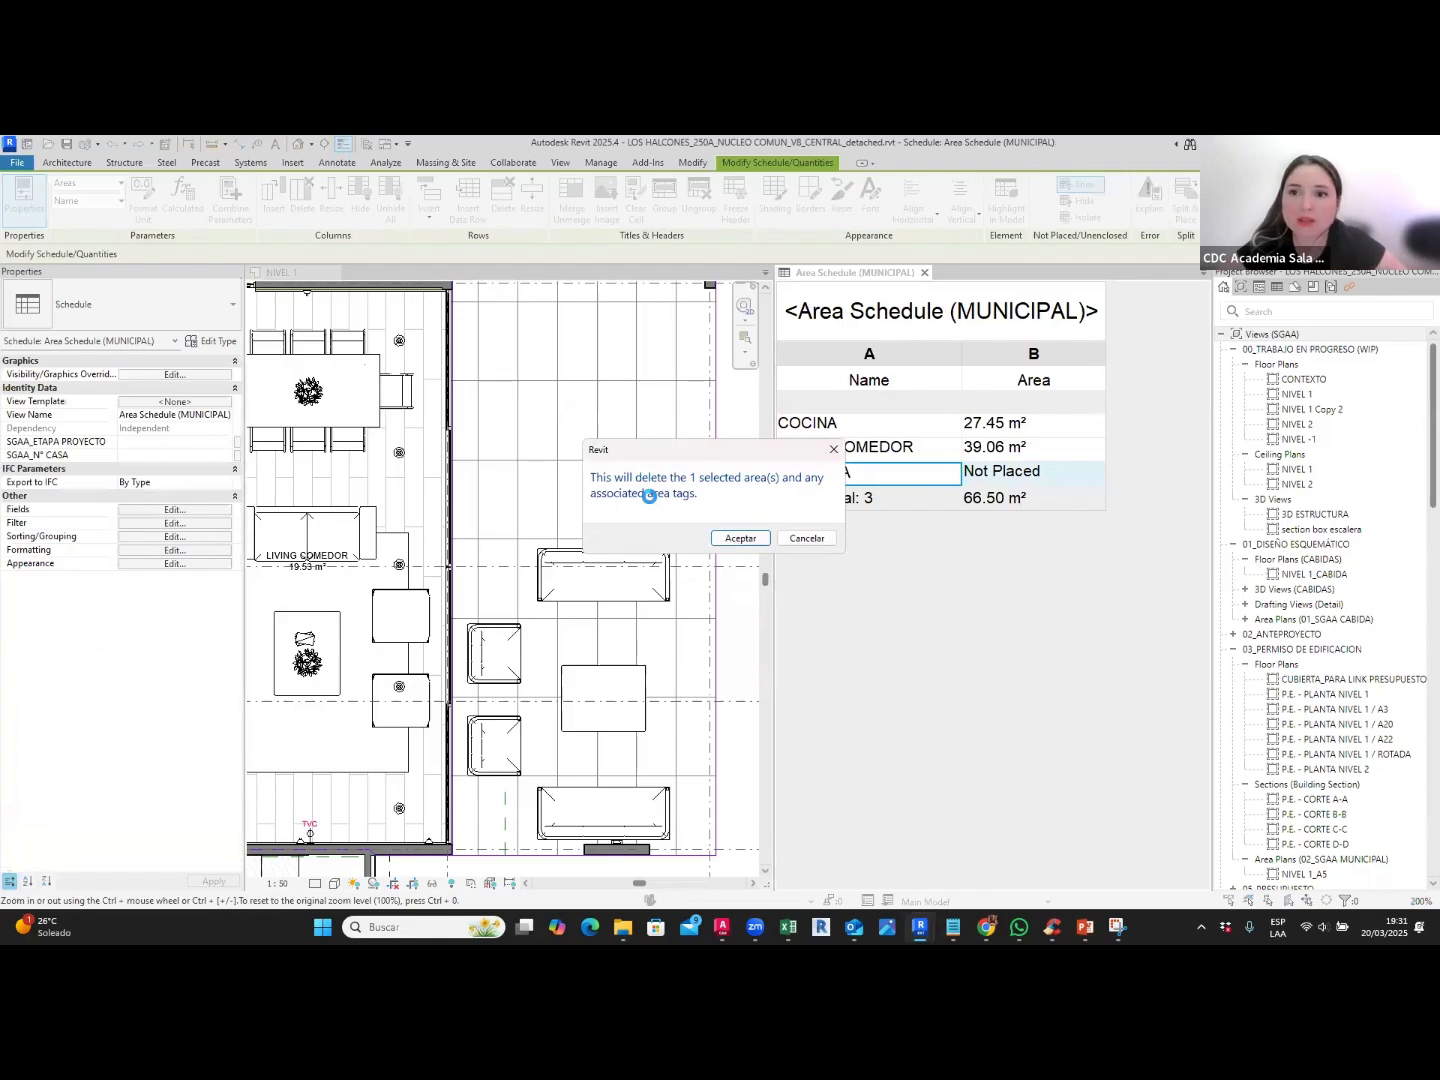
left_click(822, 539)
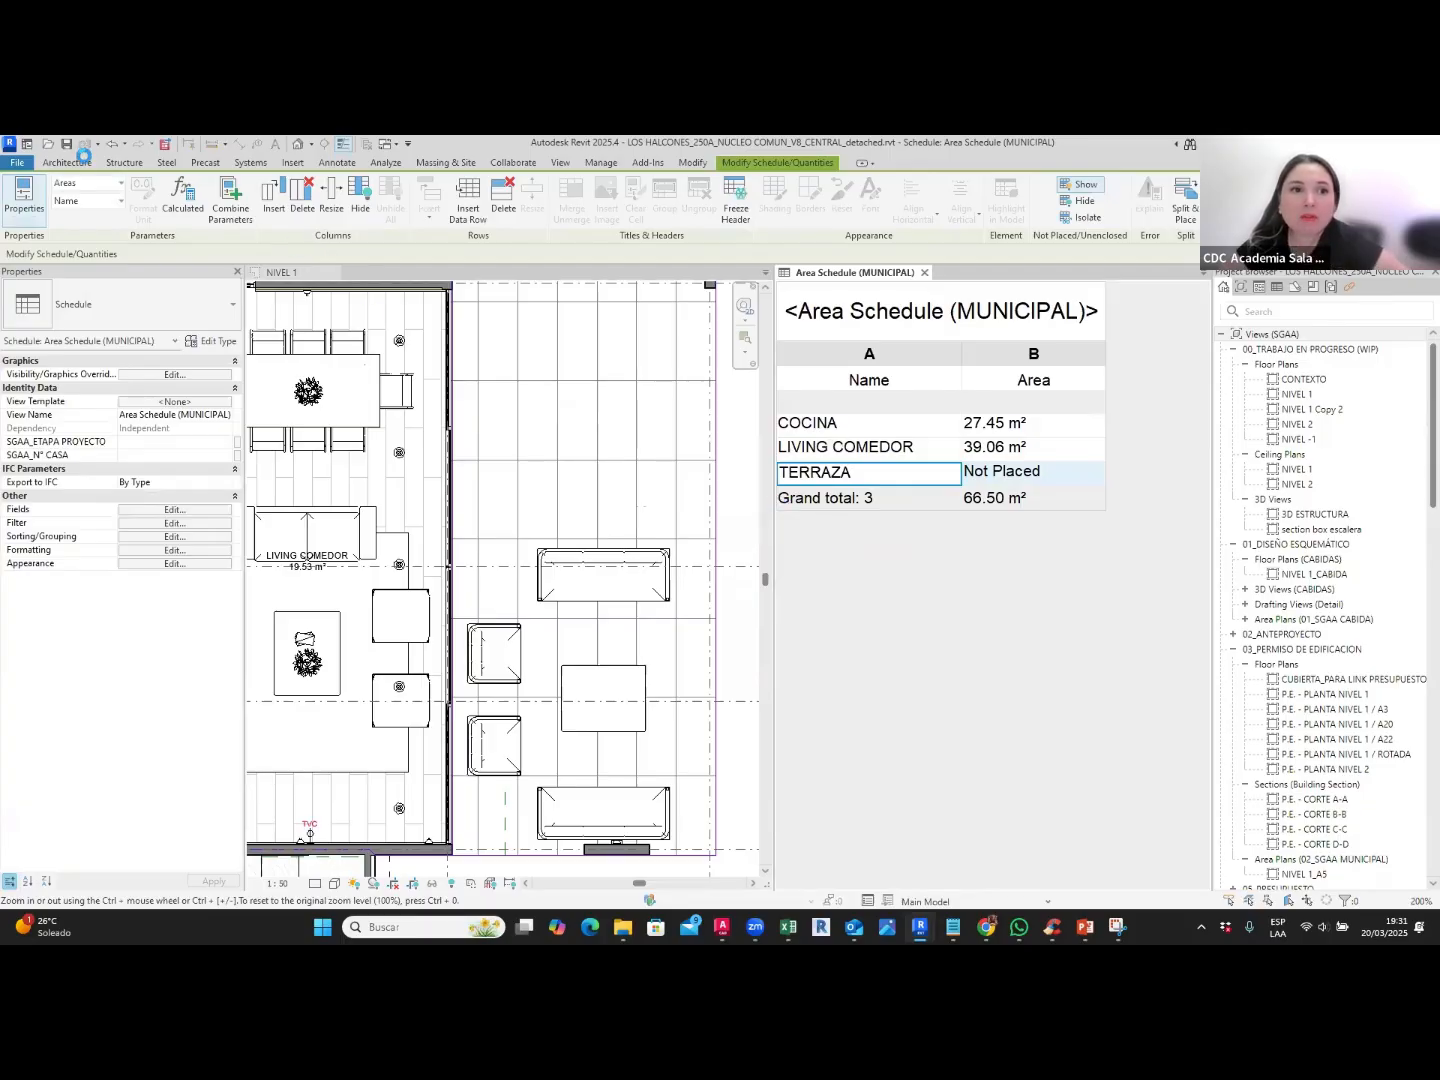
Step: Place the existing unplaced TERRAZA area, with its tag, inside the terrace boundary of the NIVEL 1 plan and finish placing areas
left_click(84, 157)
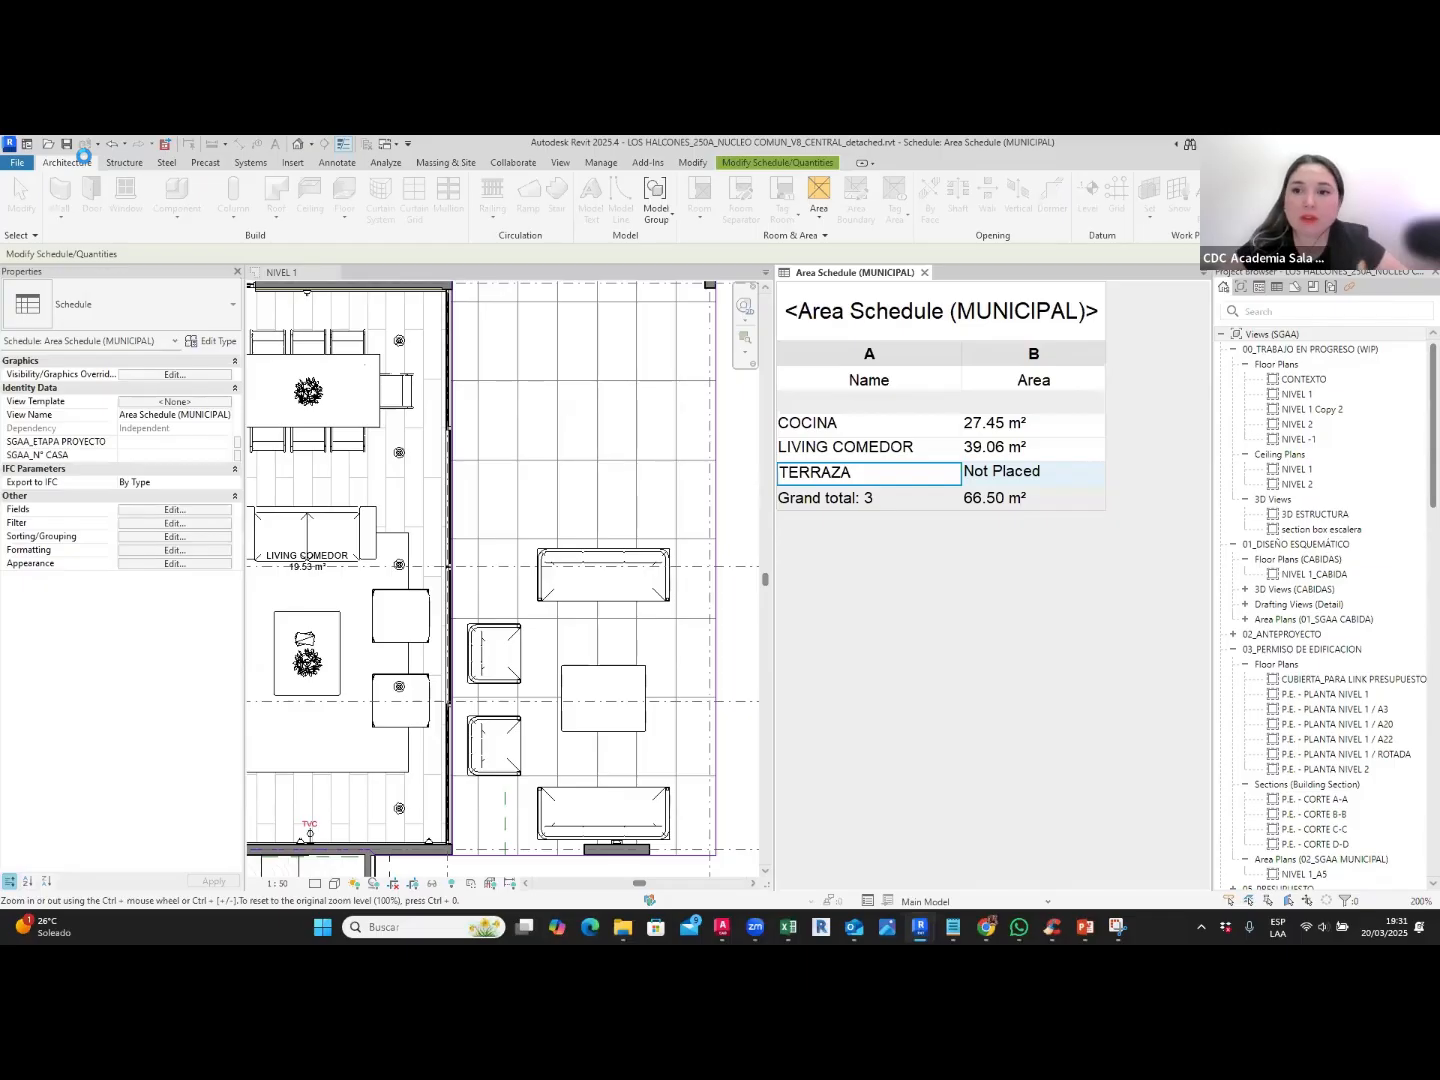
left_click(732, 403)
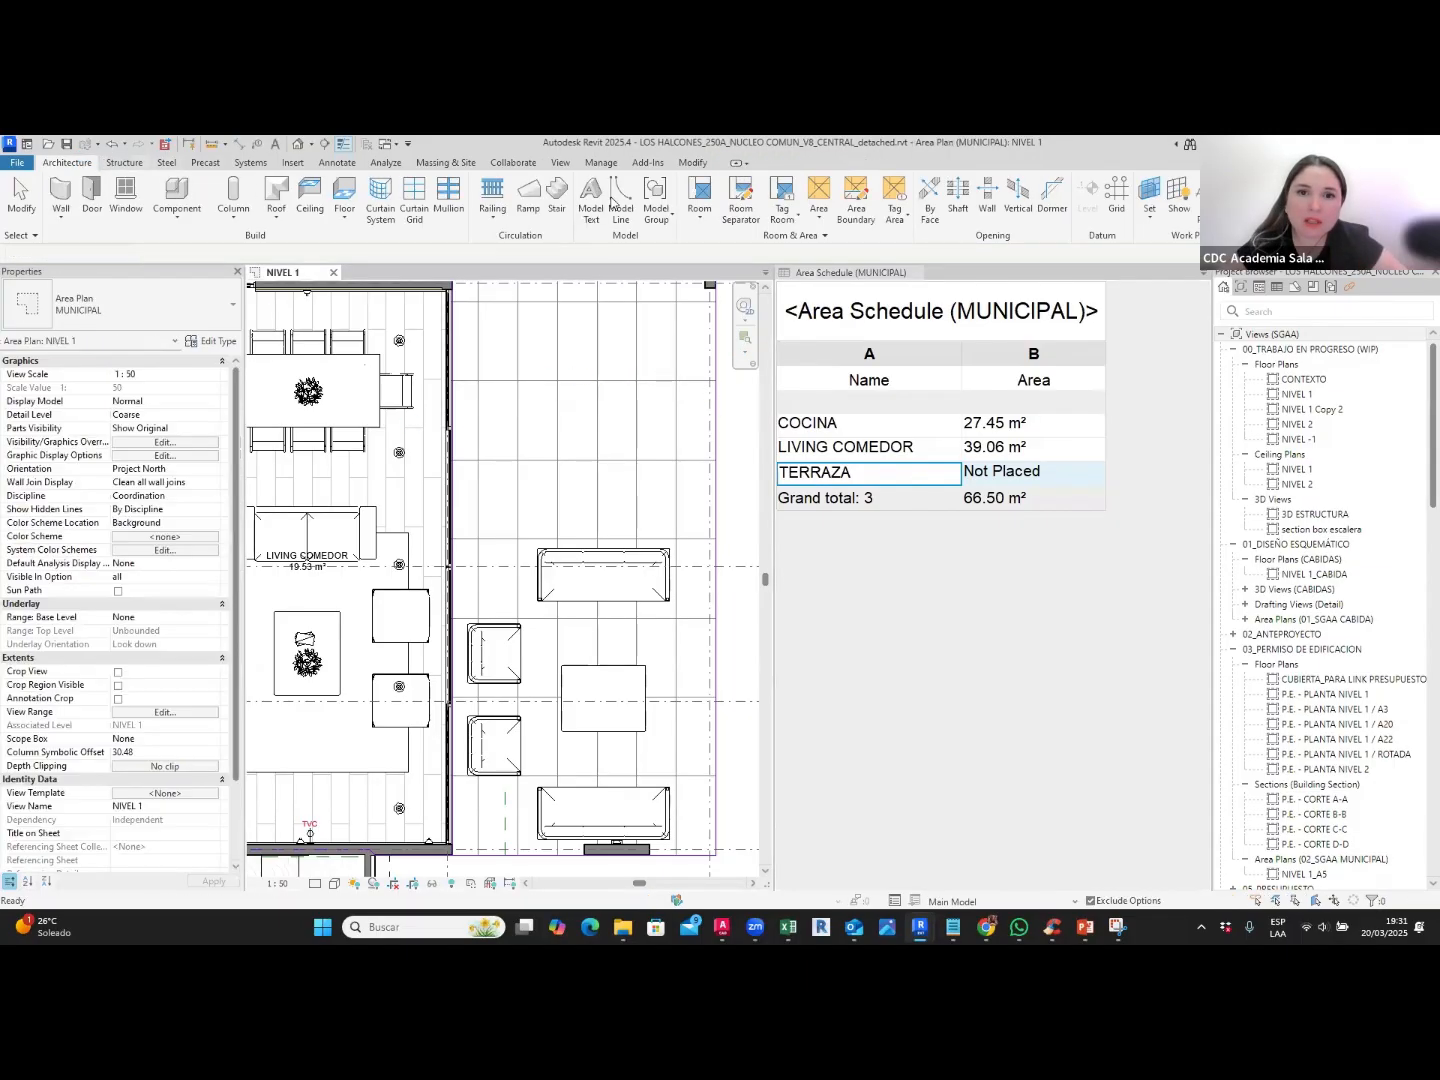
left_click(820, 214)
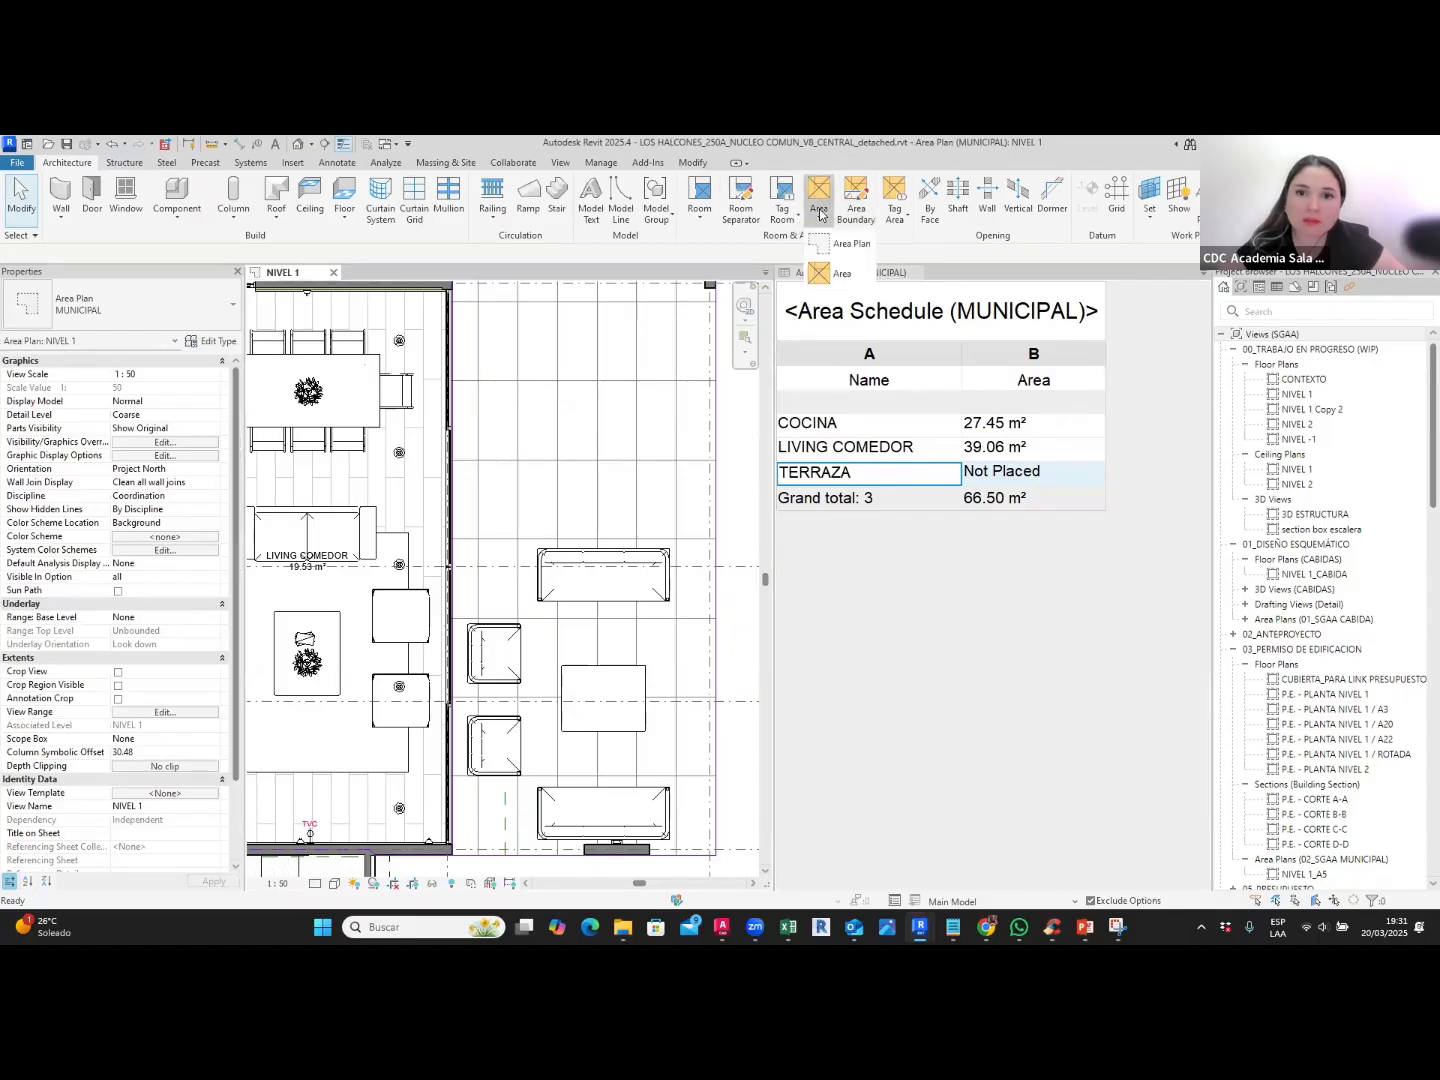
left_click(842, 276)
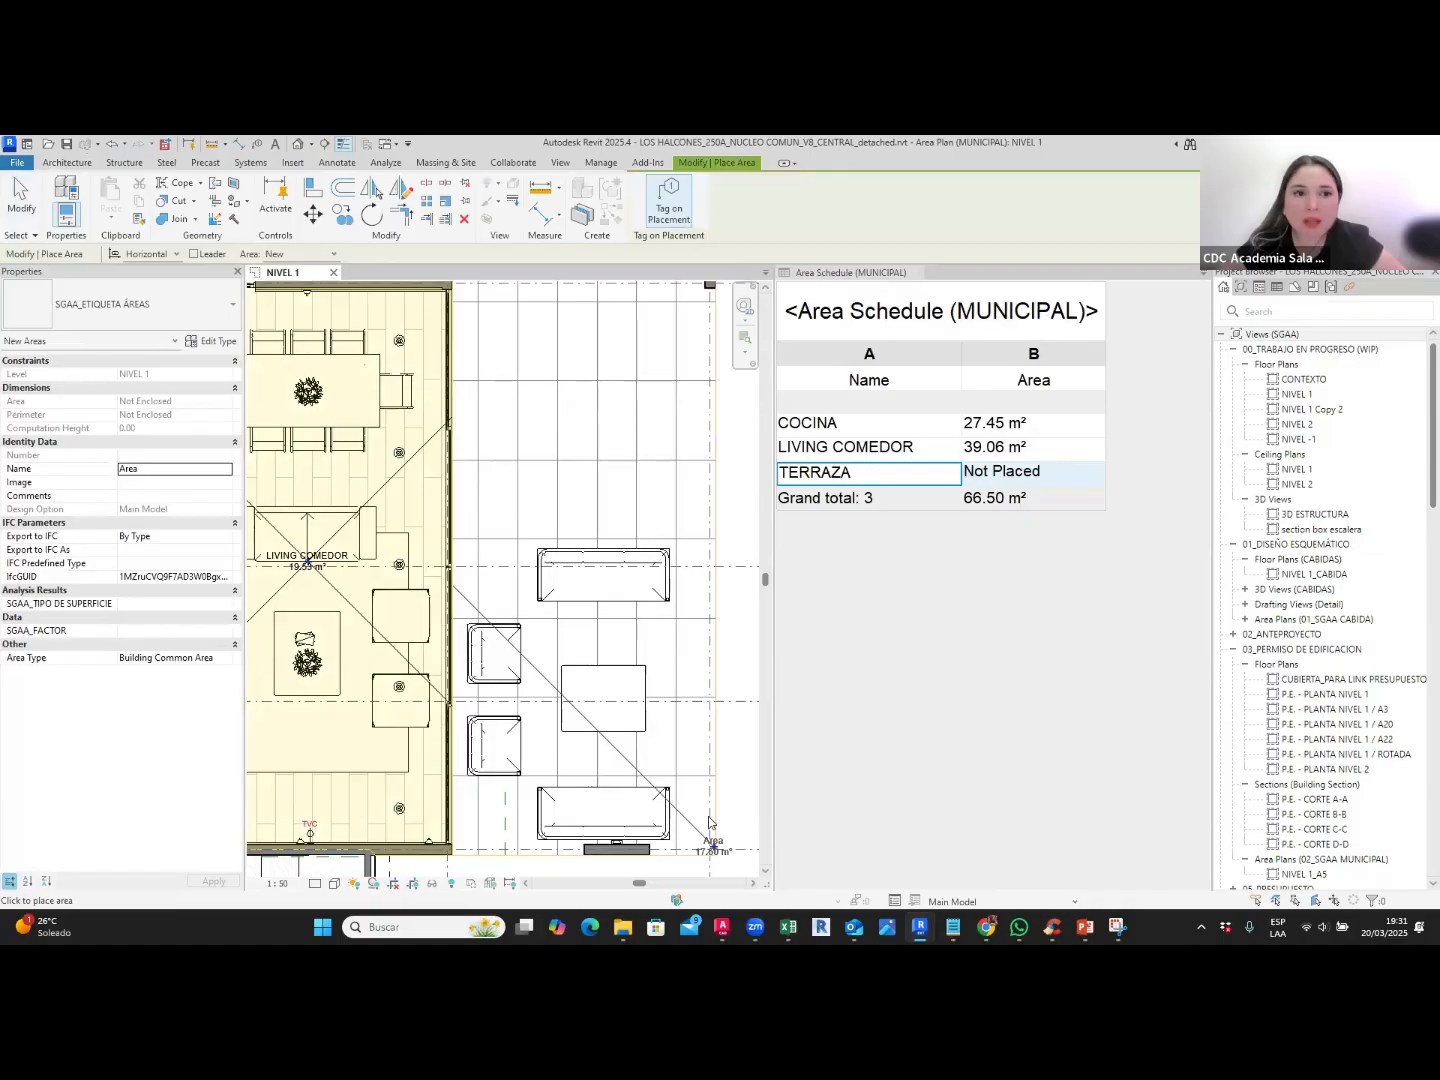
mouse_move(242, 245)
left_mouse_down()
mouse_move(317, 245)
mouse_move(283, 266)
mouse_move(272, 239)
left_mouse_up()
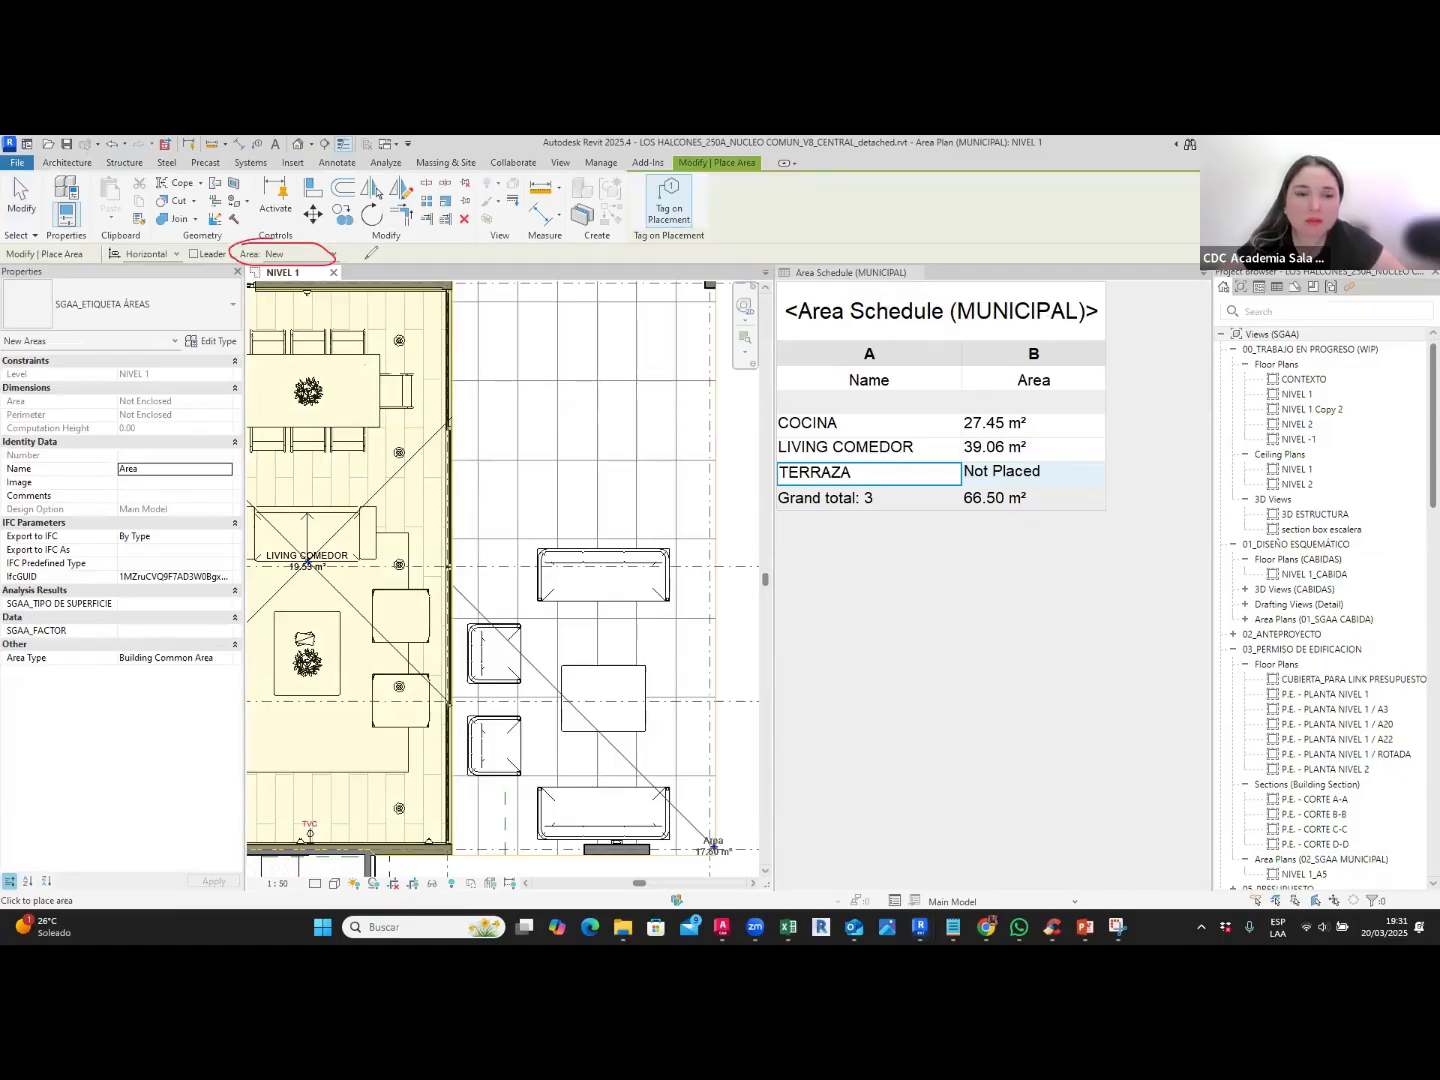
left_click_drag(393, 254, 350, 260)
left_click_drag(350, 260, 388, 284)
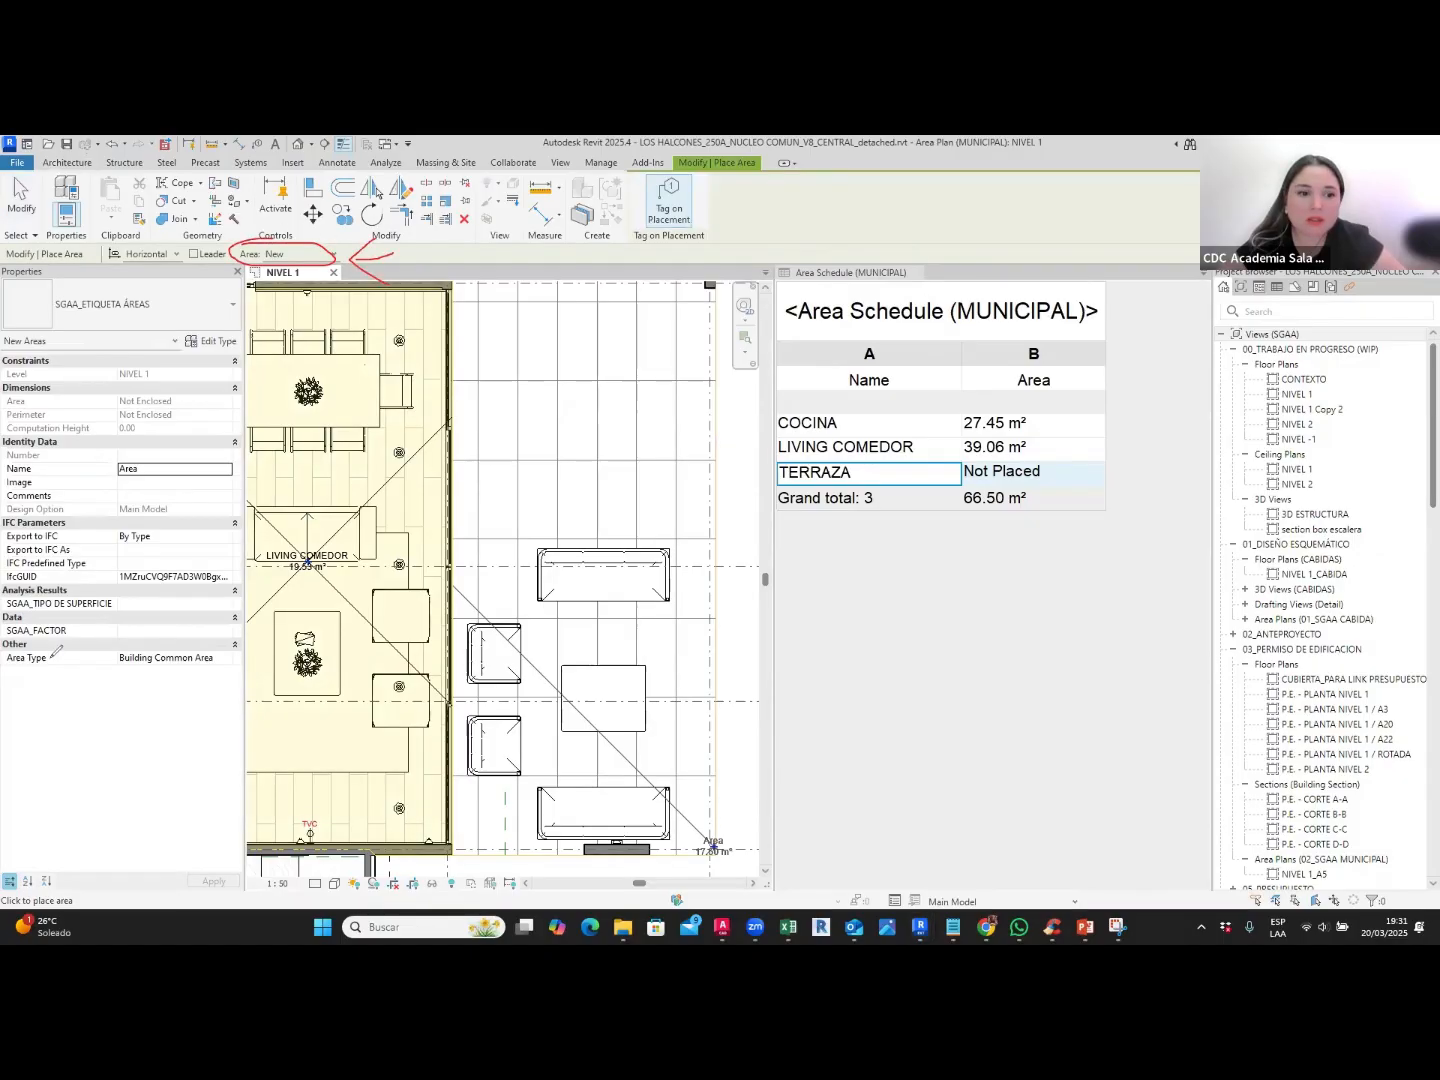
left_click(302, 256)
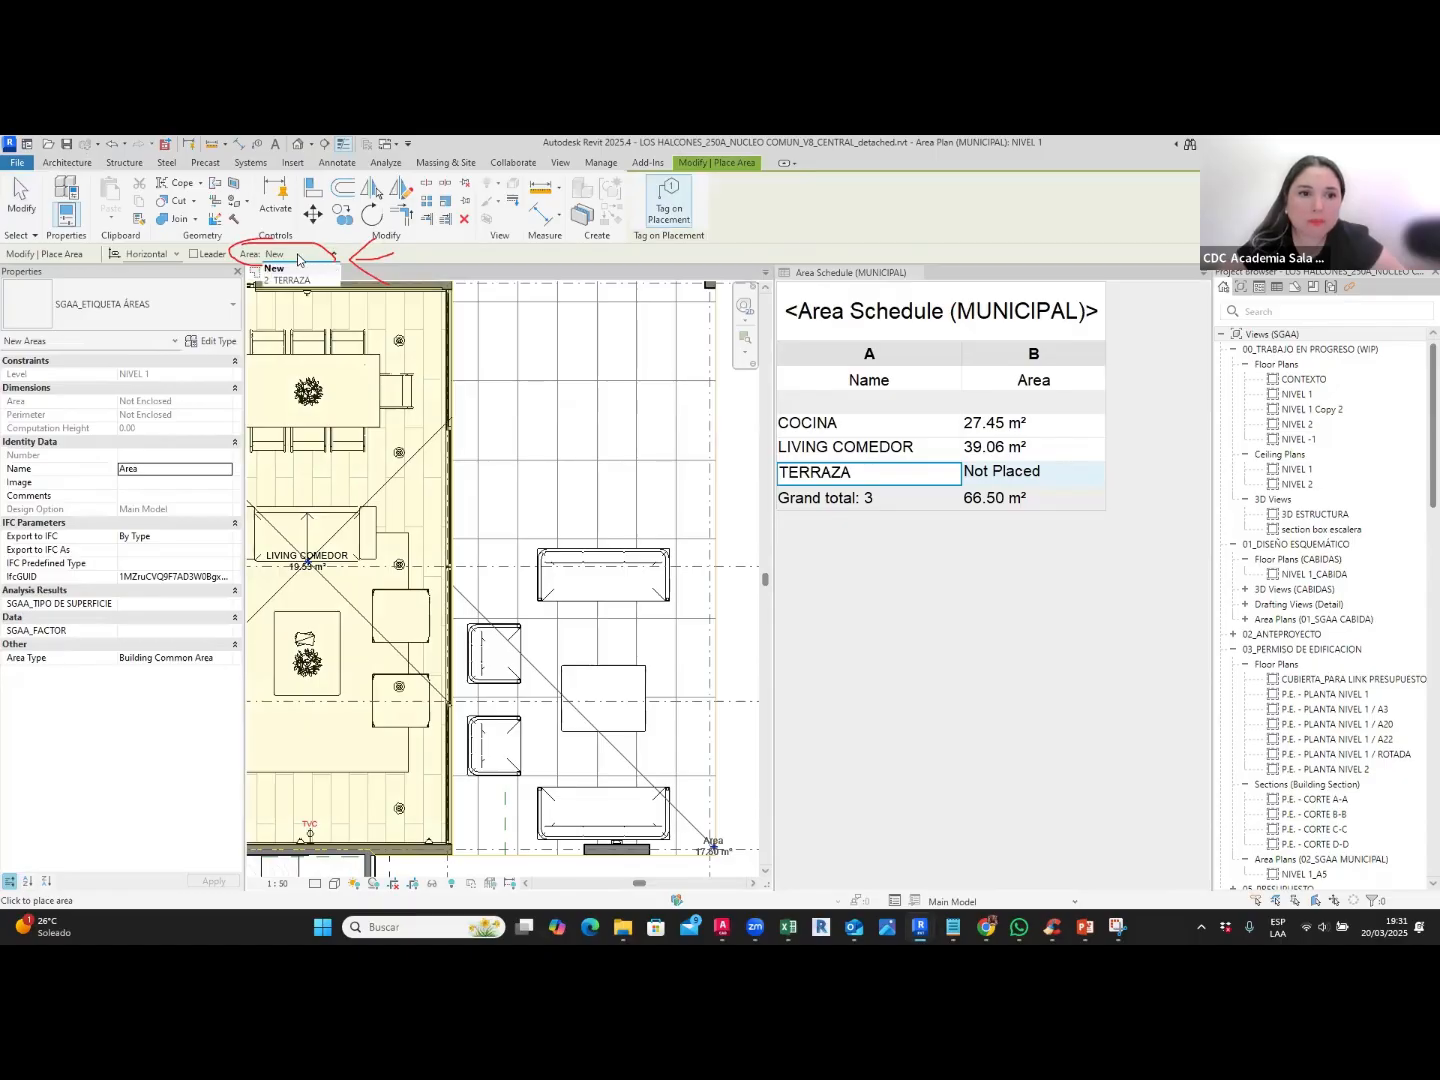
left_click(300, 281)
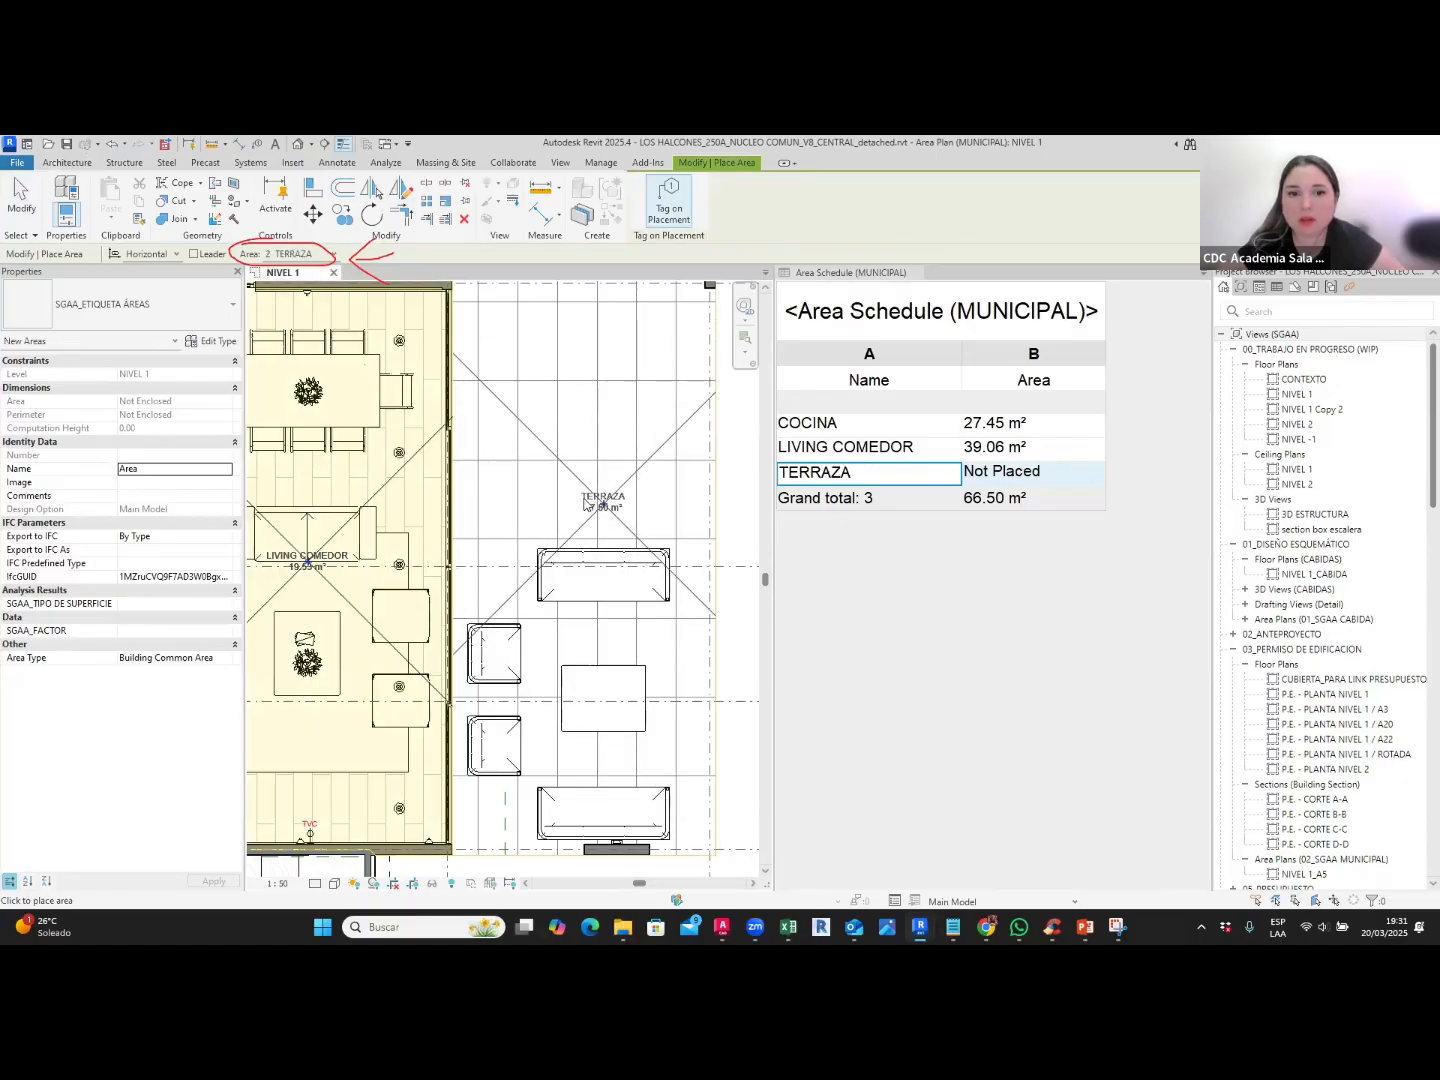
left_click(626, 586)
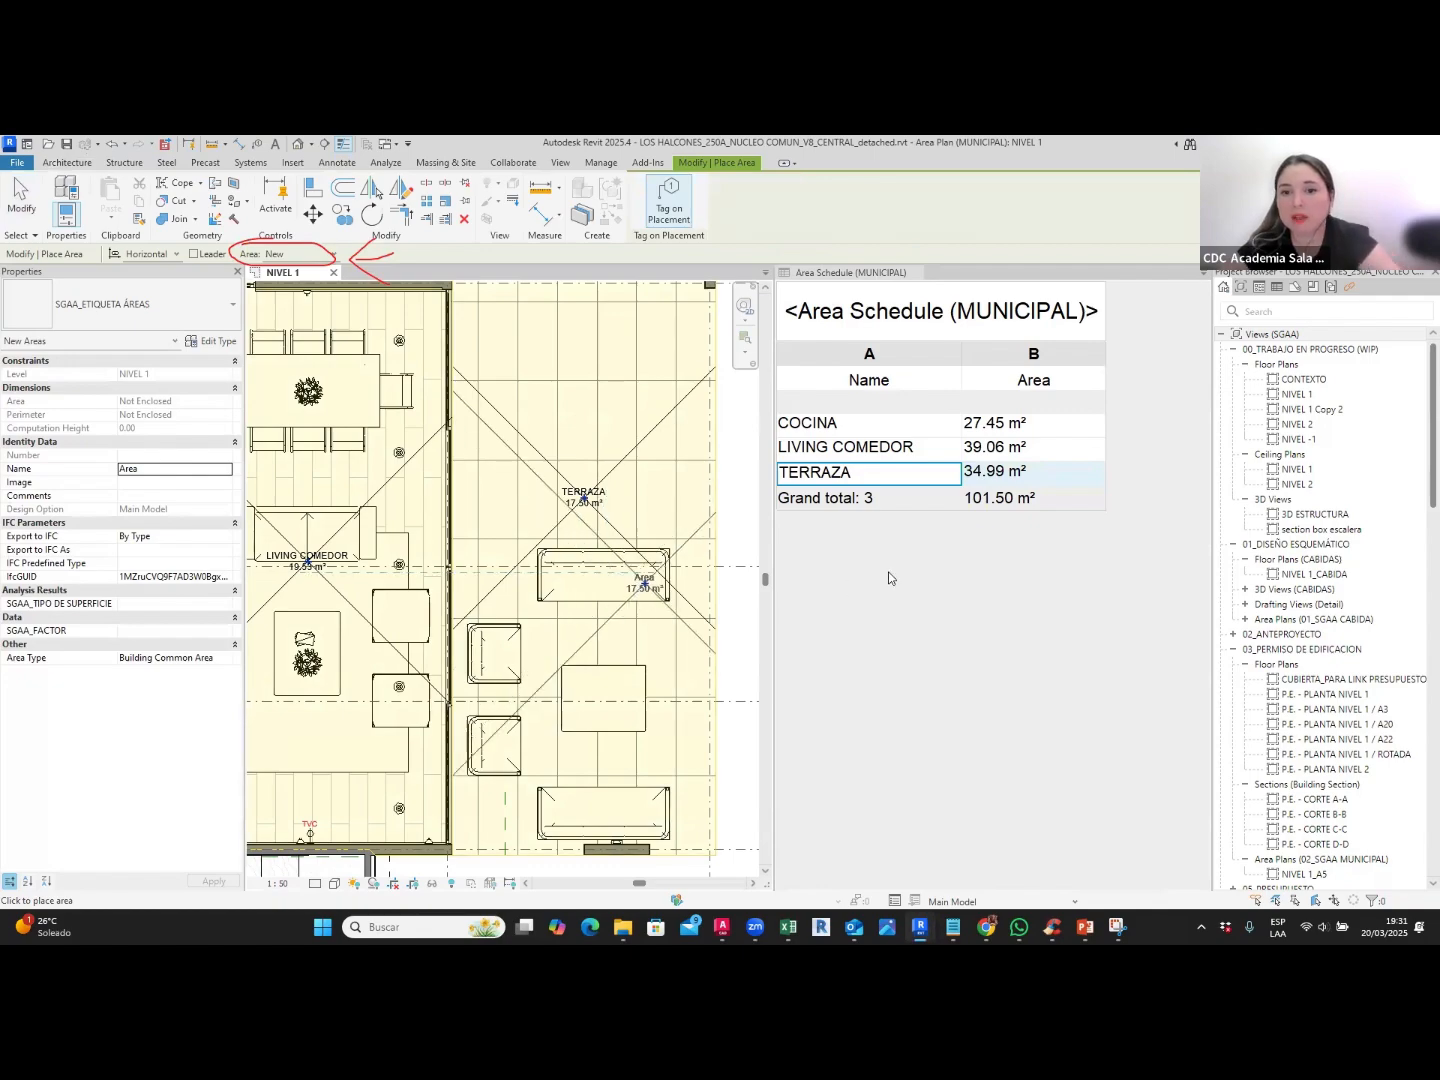
key("Escape")
key("Escape")
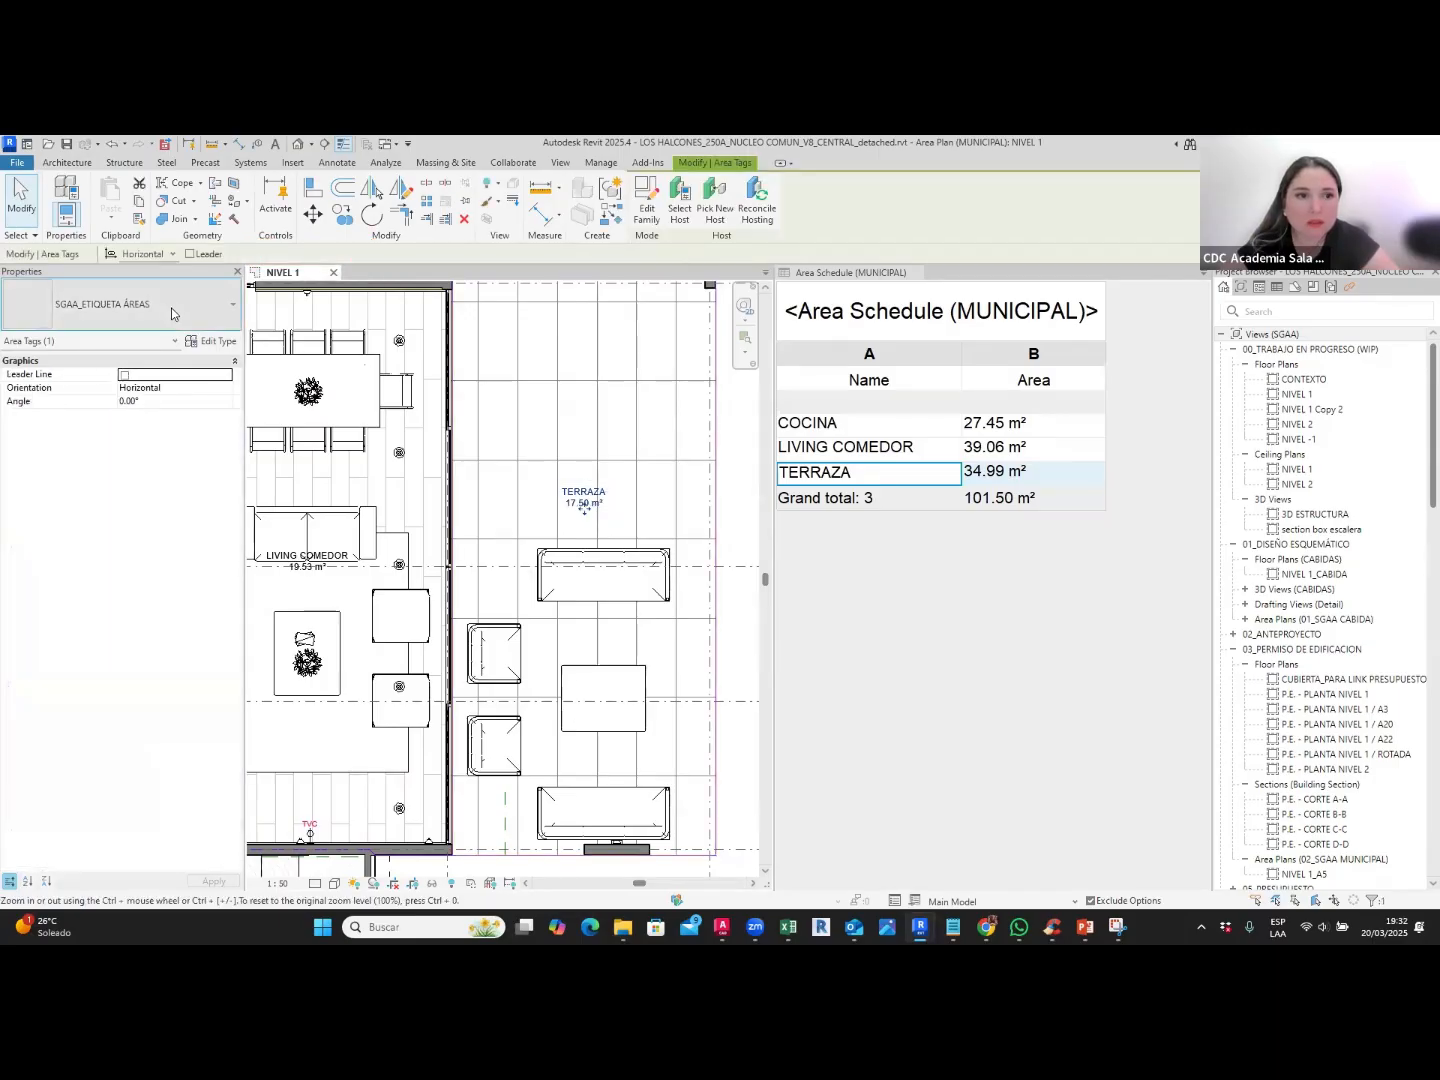
Step: Change the TERRAZA tag to the SGAA_ETIQUETA ÁREAS COMPLETA type
left_click(170, 322)
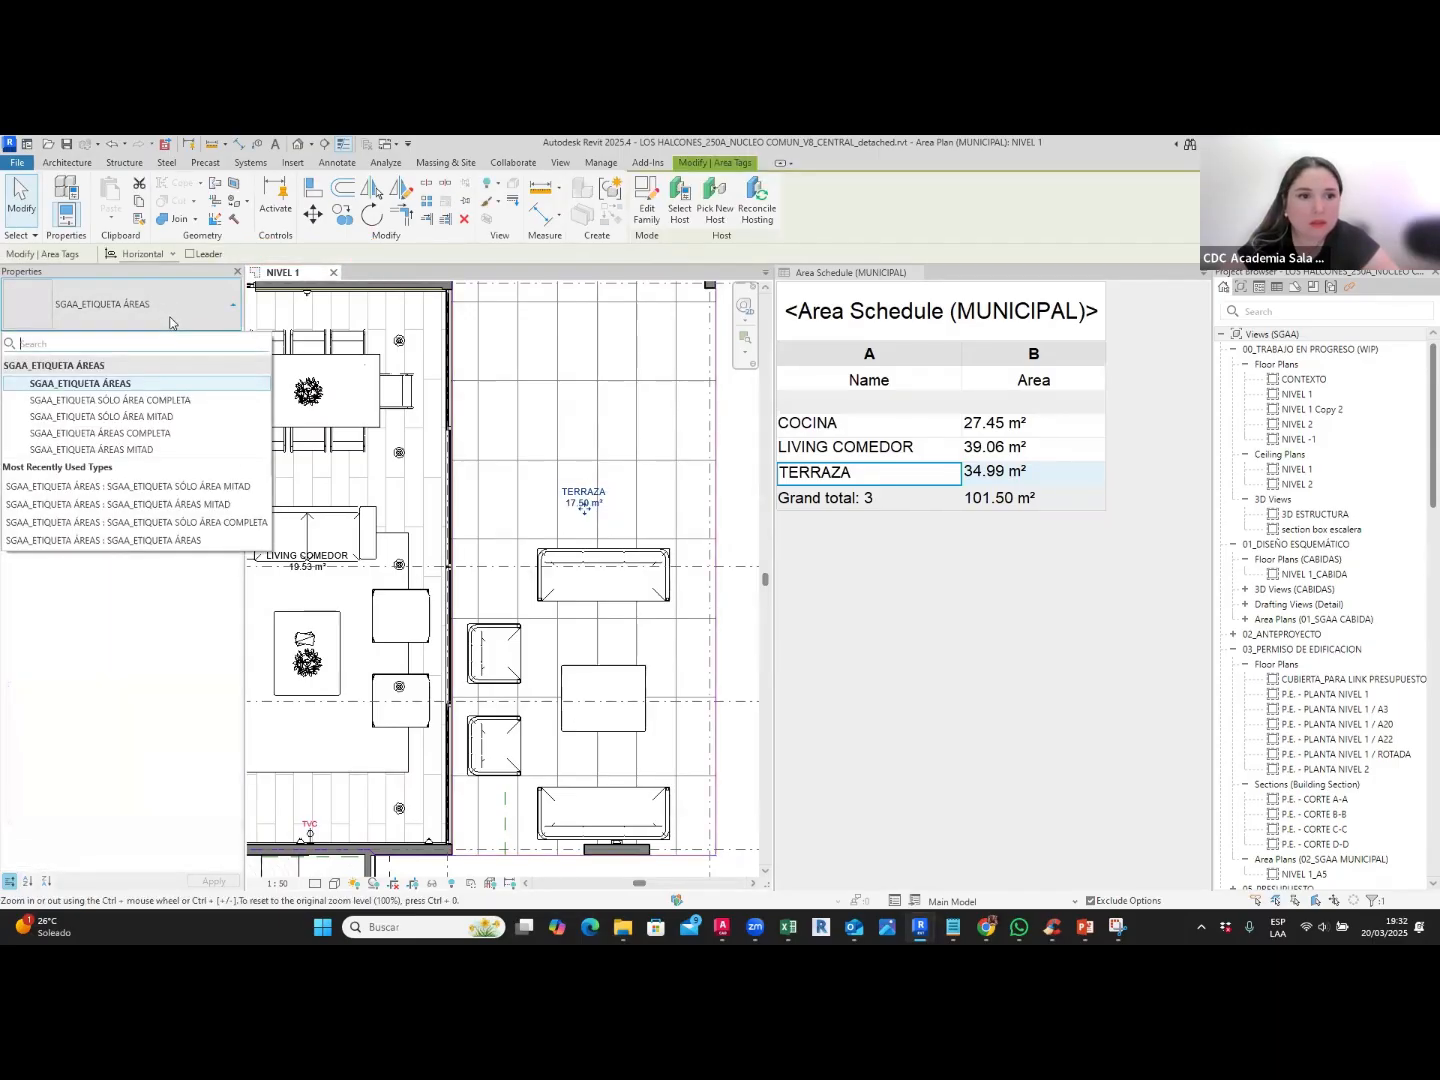
left_click(160, 433)
key("Escape")
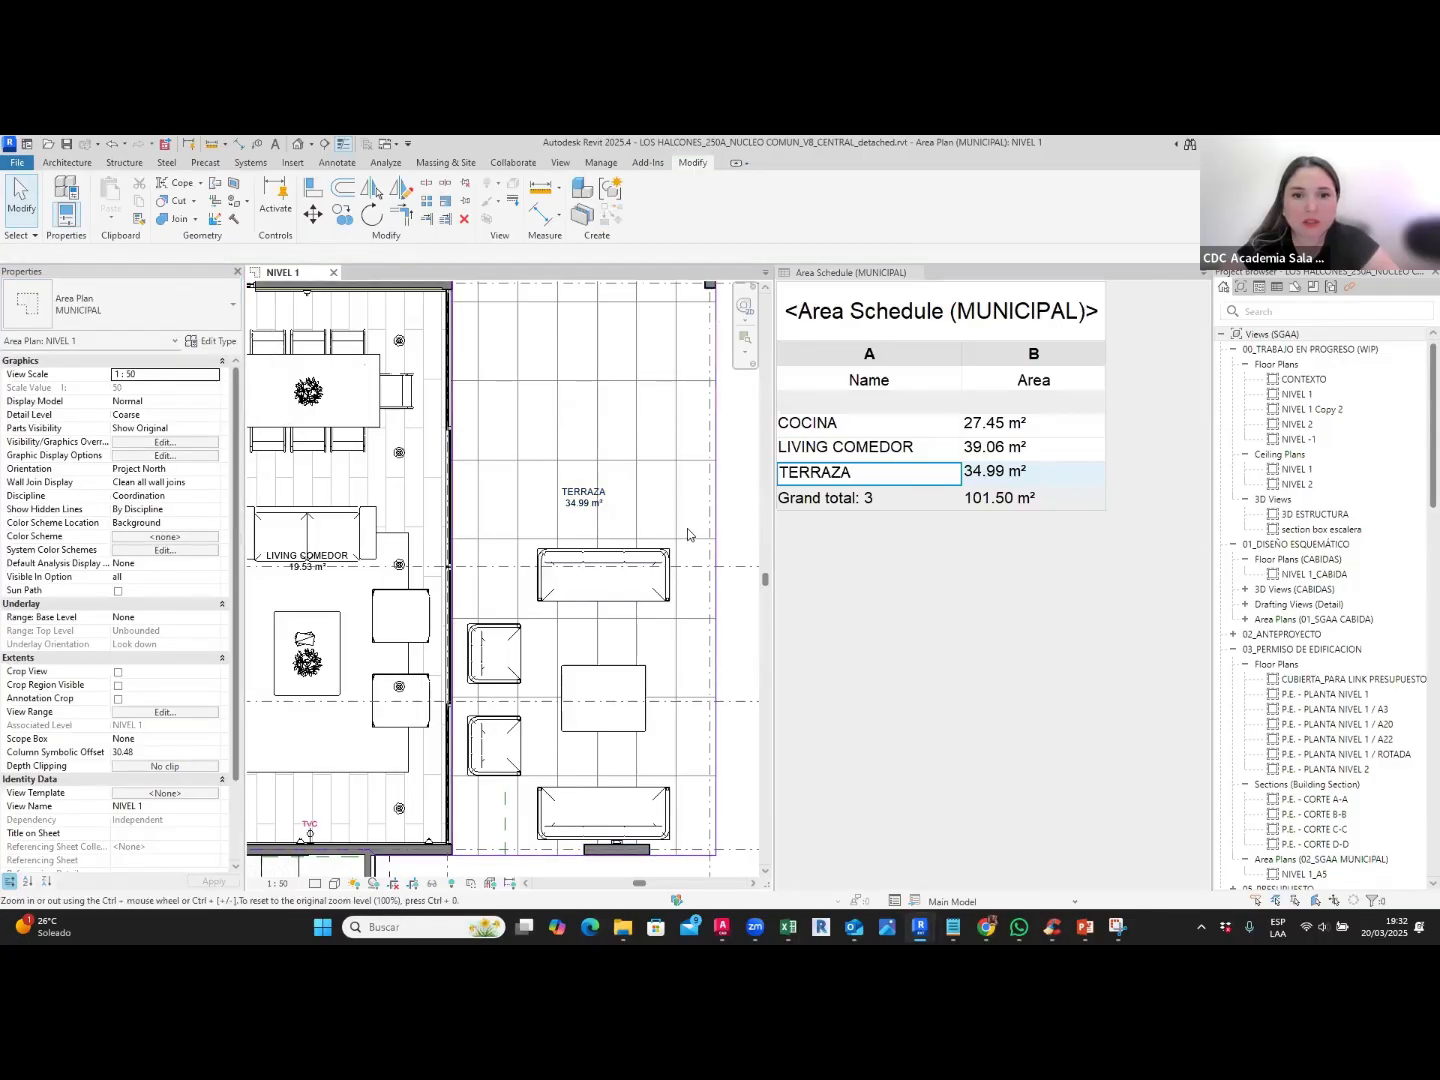
Step: Change the LIVING COMEDOR tag and all matching SGAA_ETIQUETA ÁREAS tags together to the SGAA_ETIQUETA ÁREAS COMPLETA type
scroll(665, 527, "down", 2)
scroll(476, 548, "up", 3)
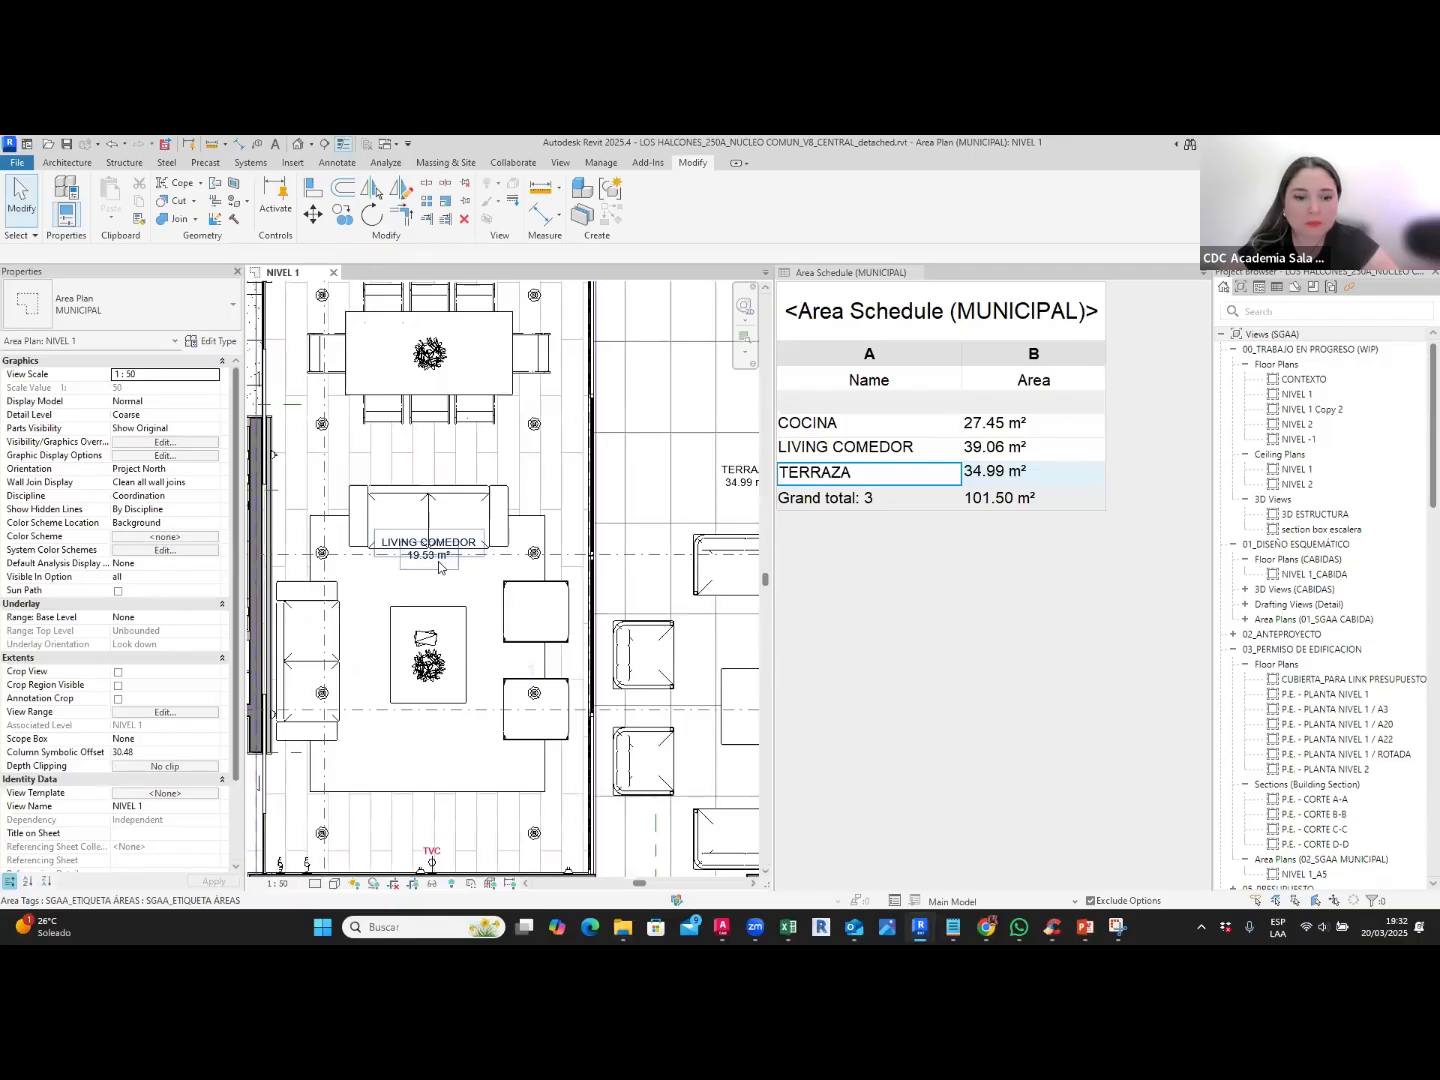
left_click(430, 545)
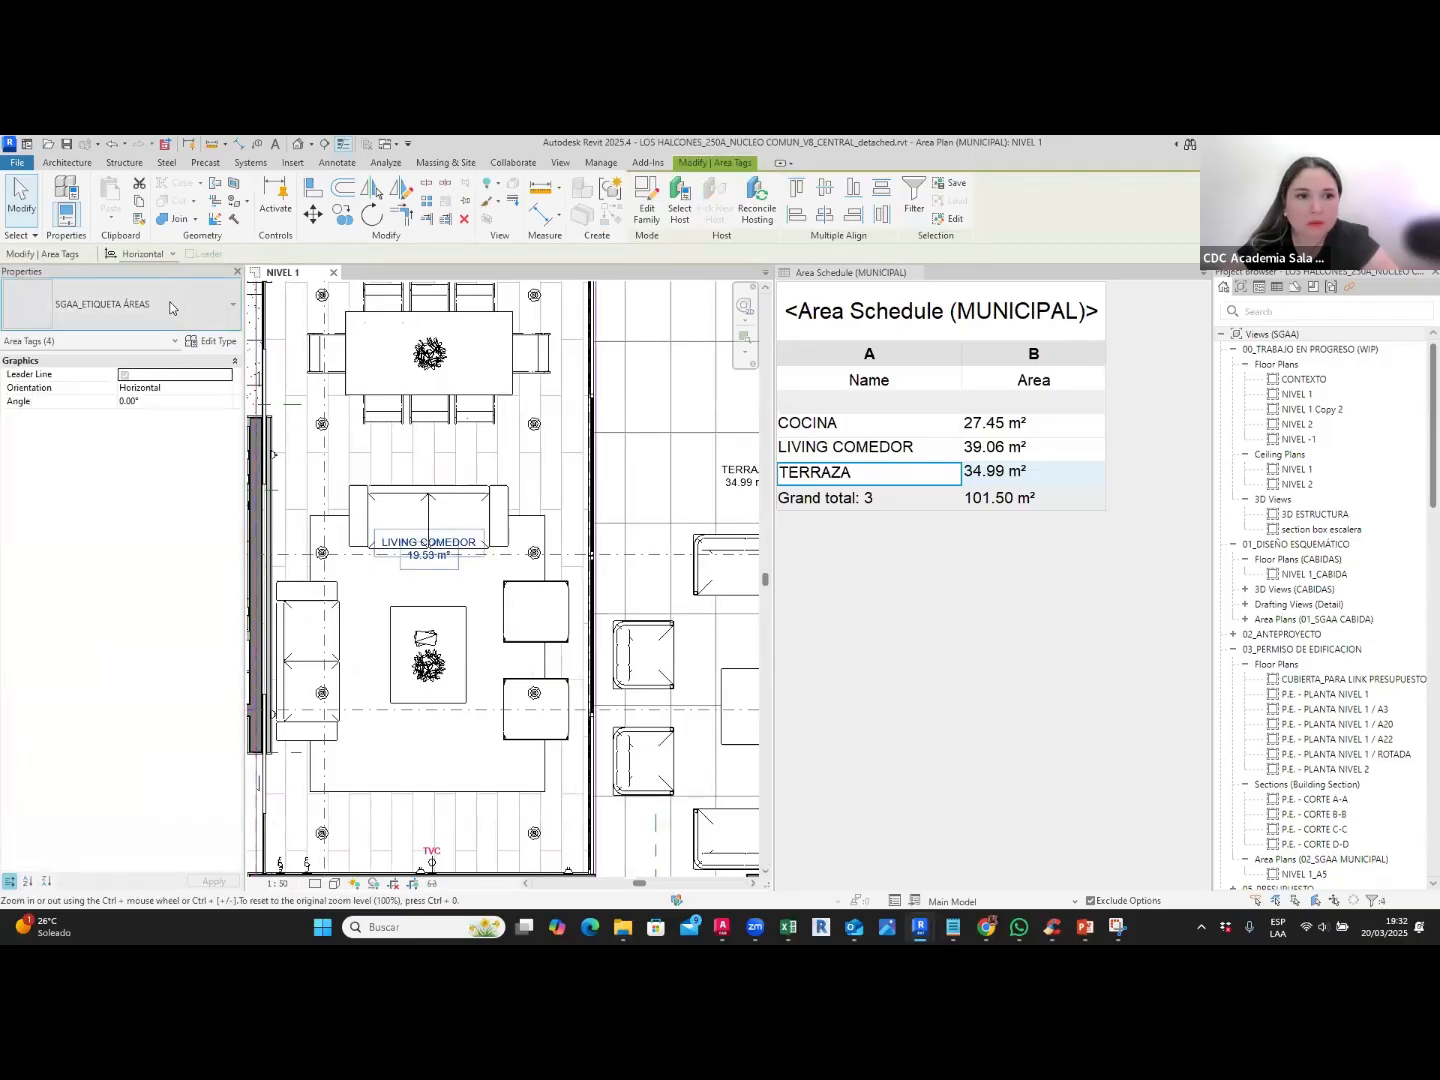
left_click(172, 310)
left_click(131, 435)
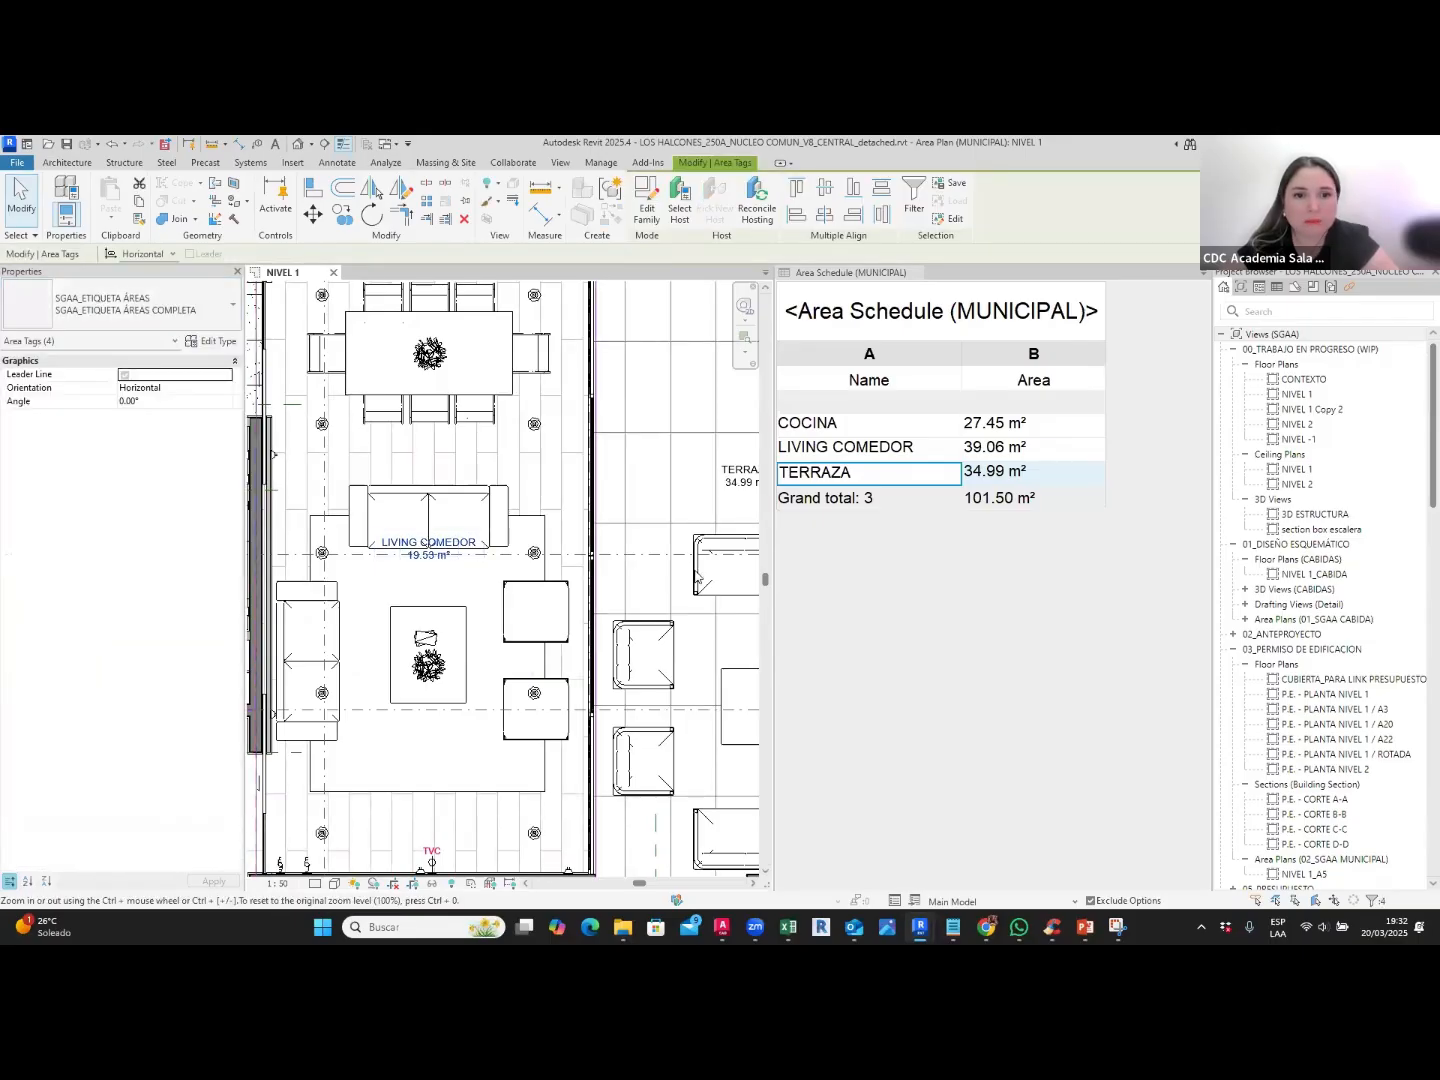
key("Escape")
Step: Examine the updated TERRAZA, COCINA and LIVING COMEDOR tags in the plan against the areas in the schedule
scroll(444, 519, "down", 3)
scroll(582, 496, "up", 5)
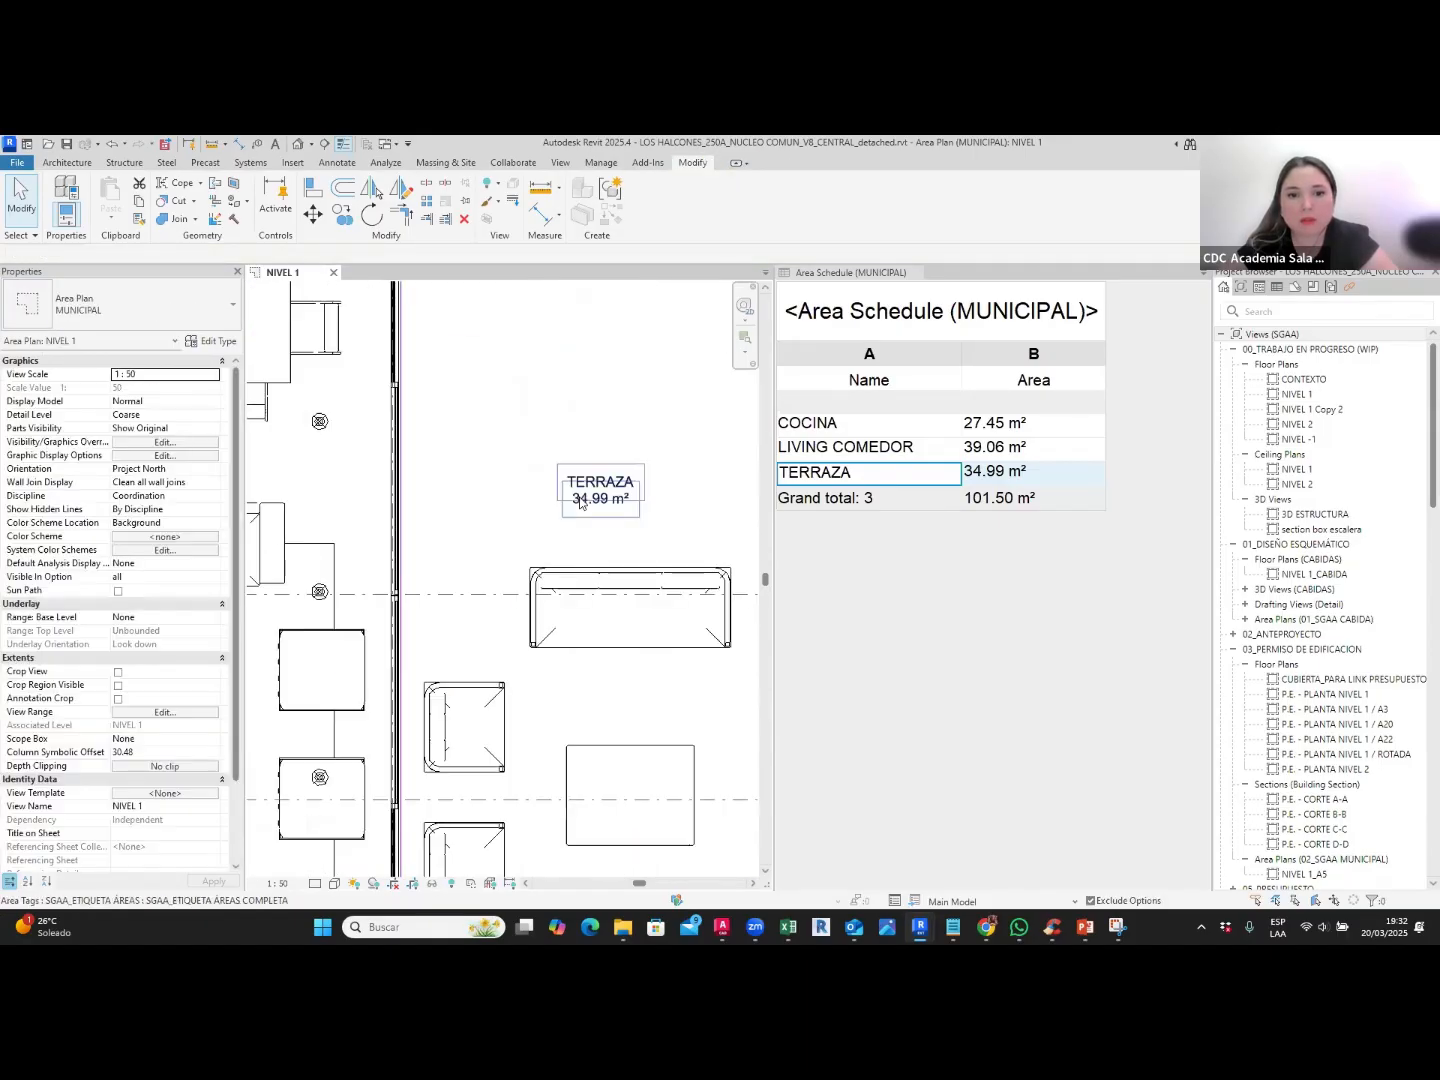
scroll(619, 508, "down", 3)
scroll(618, 511, "down", 2)
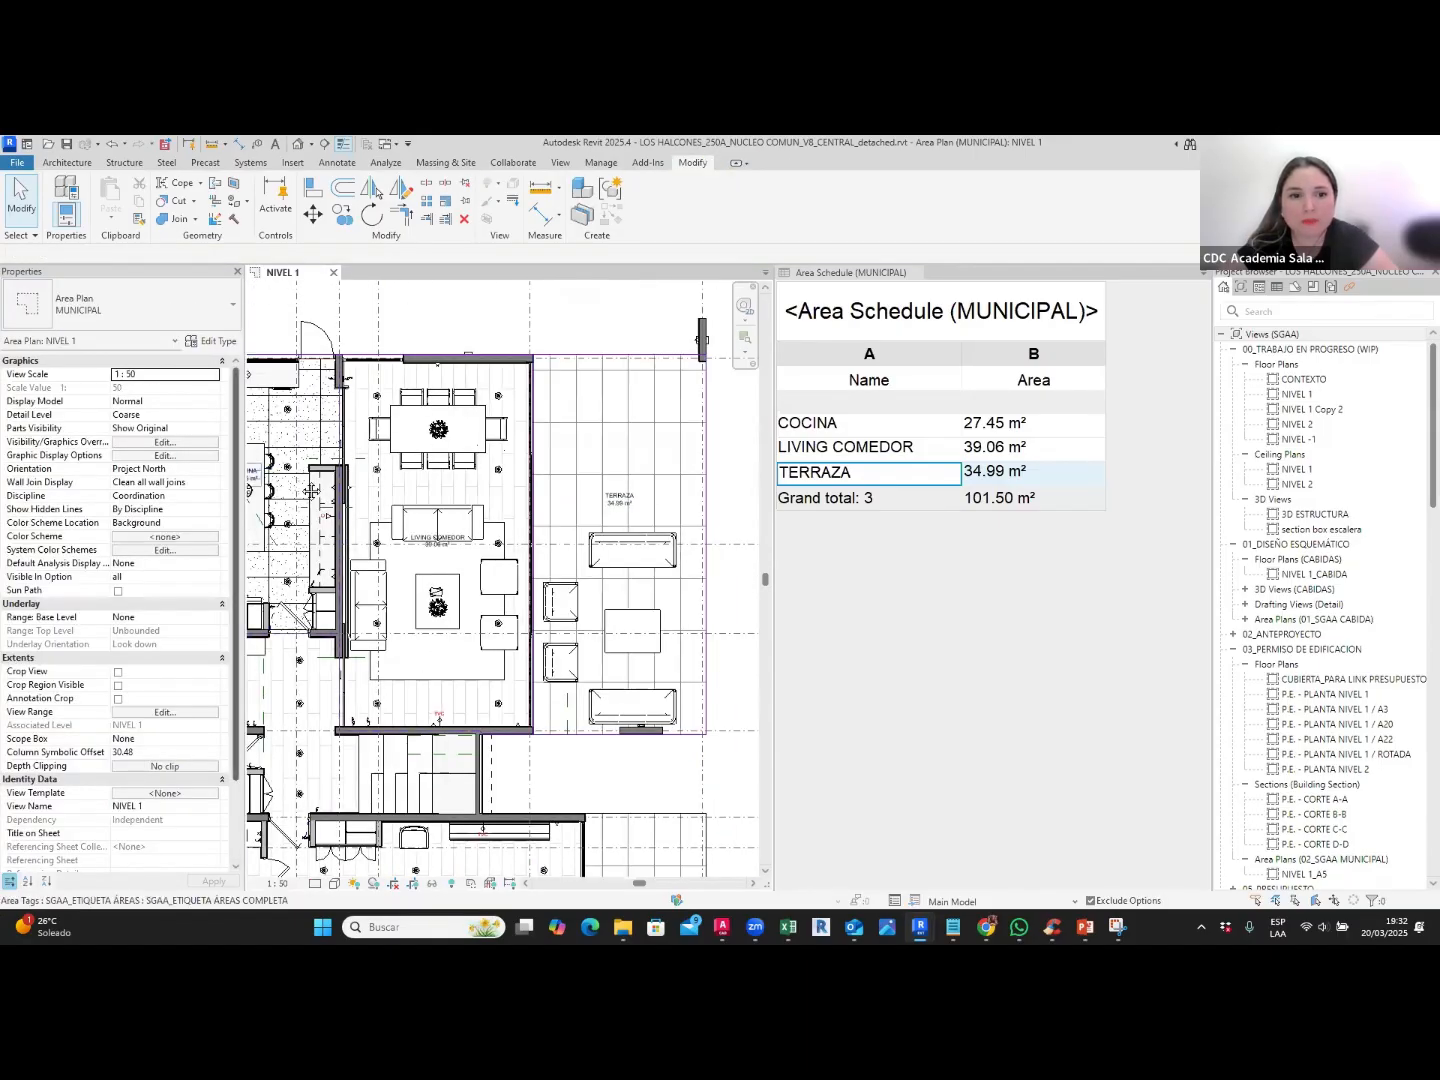
middle_click_drag(346, 484, 502, 491)
scroll(395, 490, "up", 3)
scroll(390, 490, "down", 6)
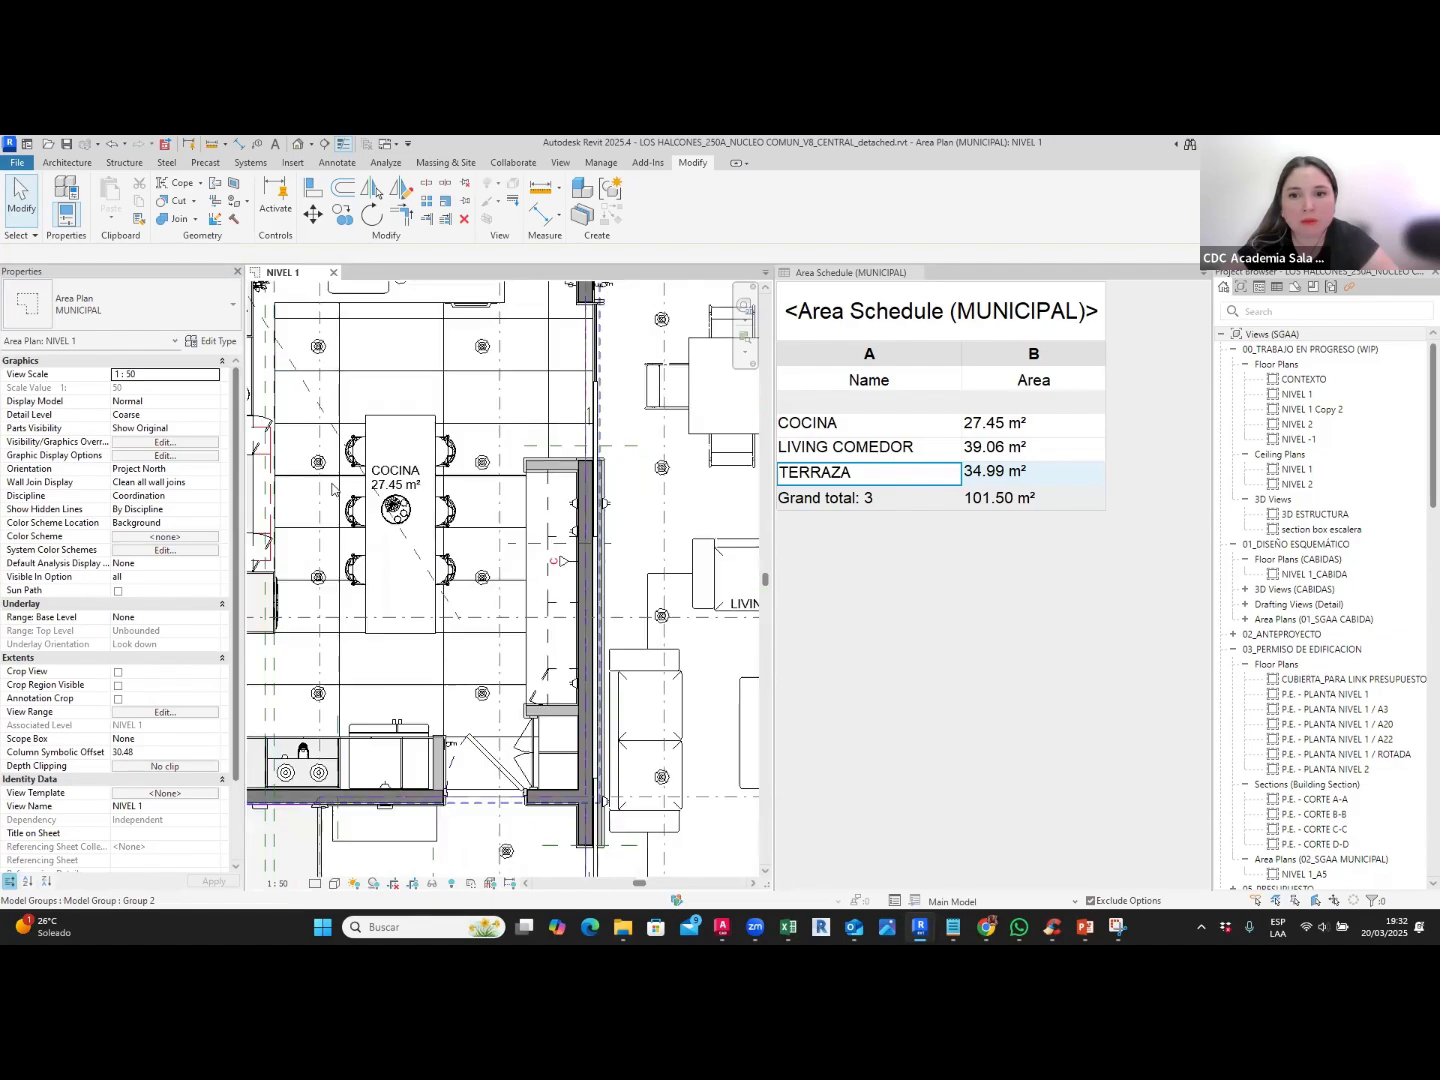
scroll(520, 520, "up", 5)
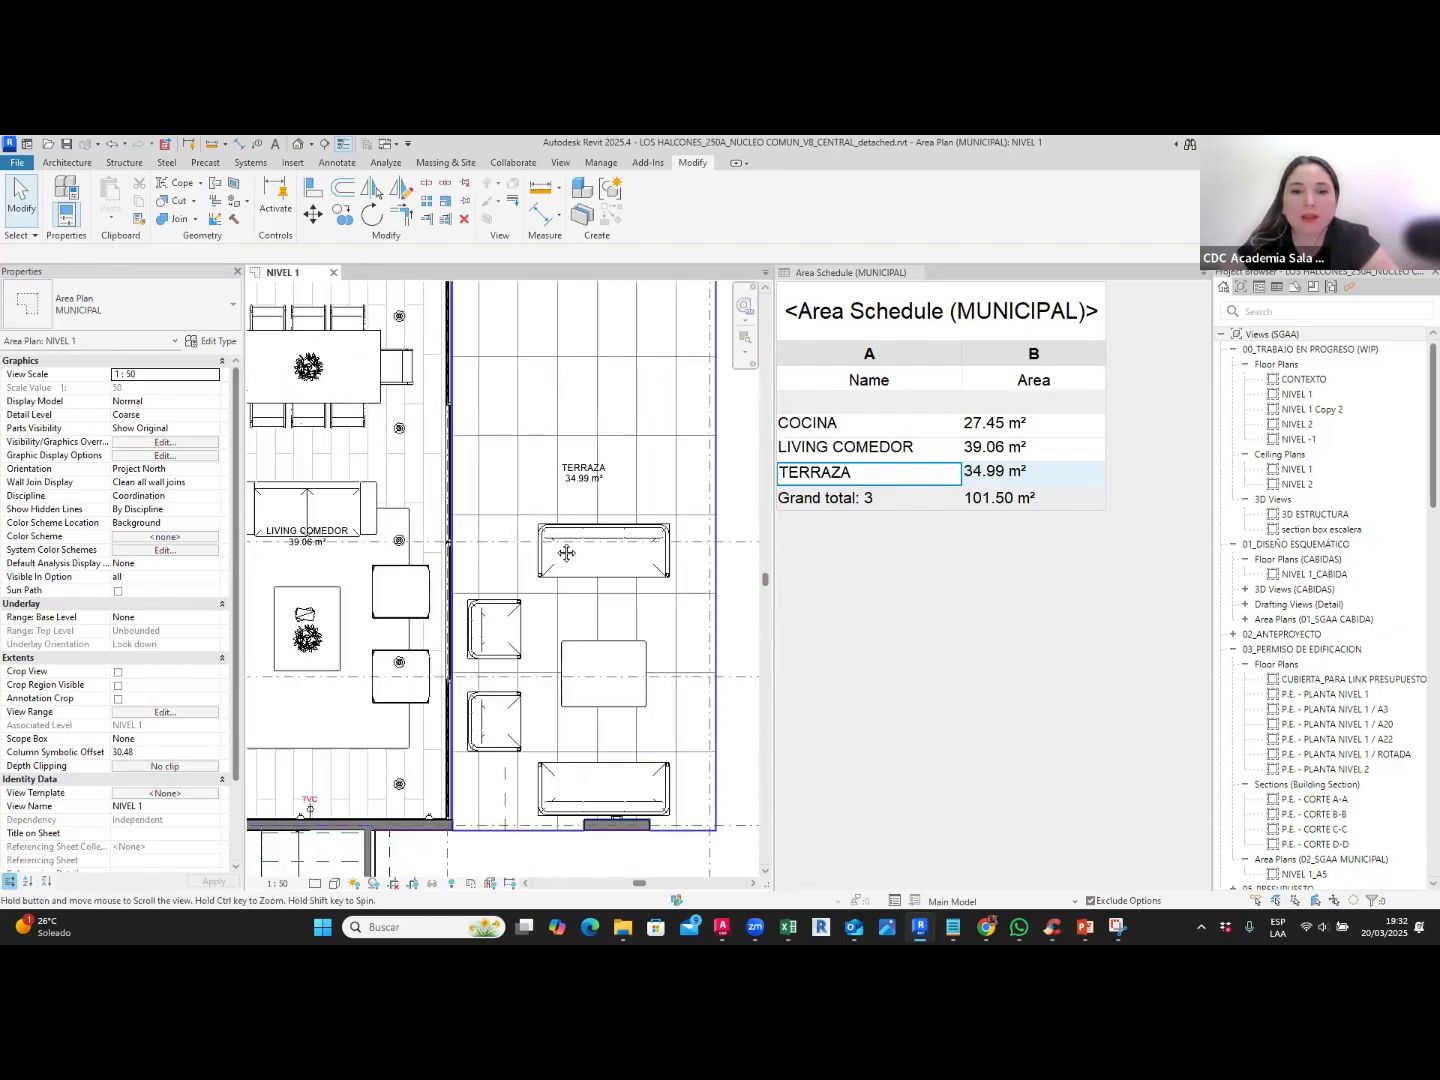
scroll(560, 550, "down", 2)
scroll(554, 547, "down", 1)
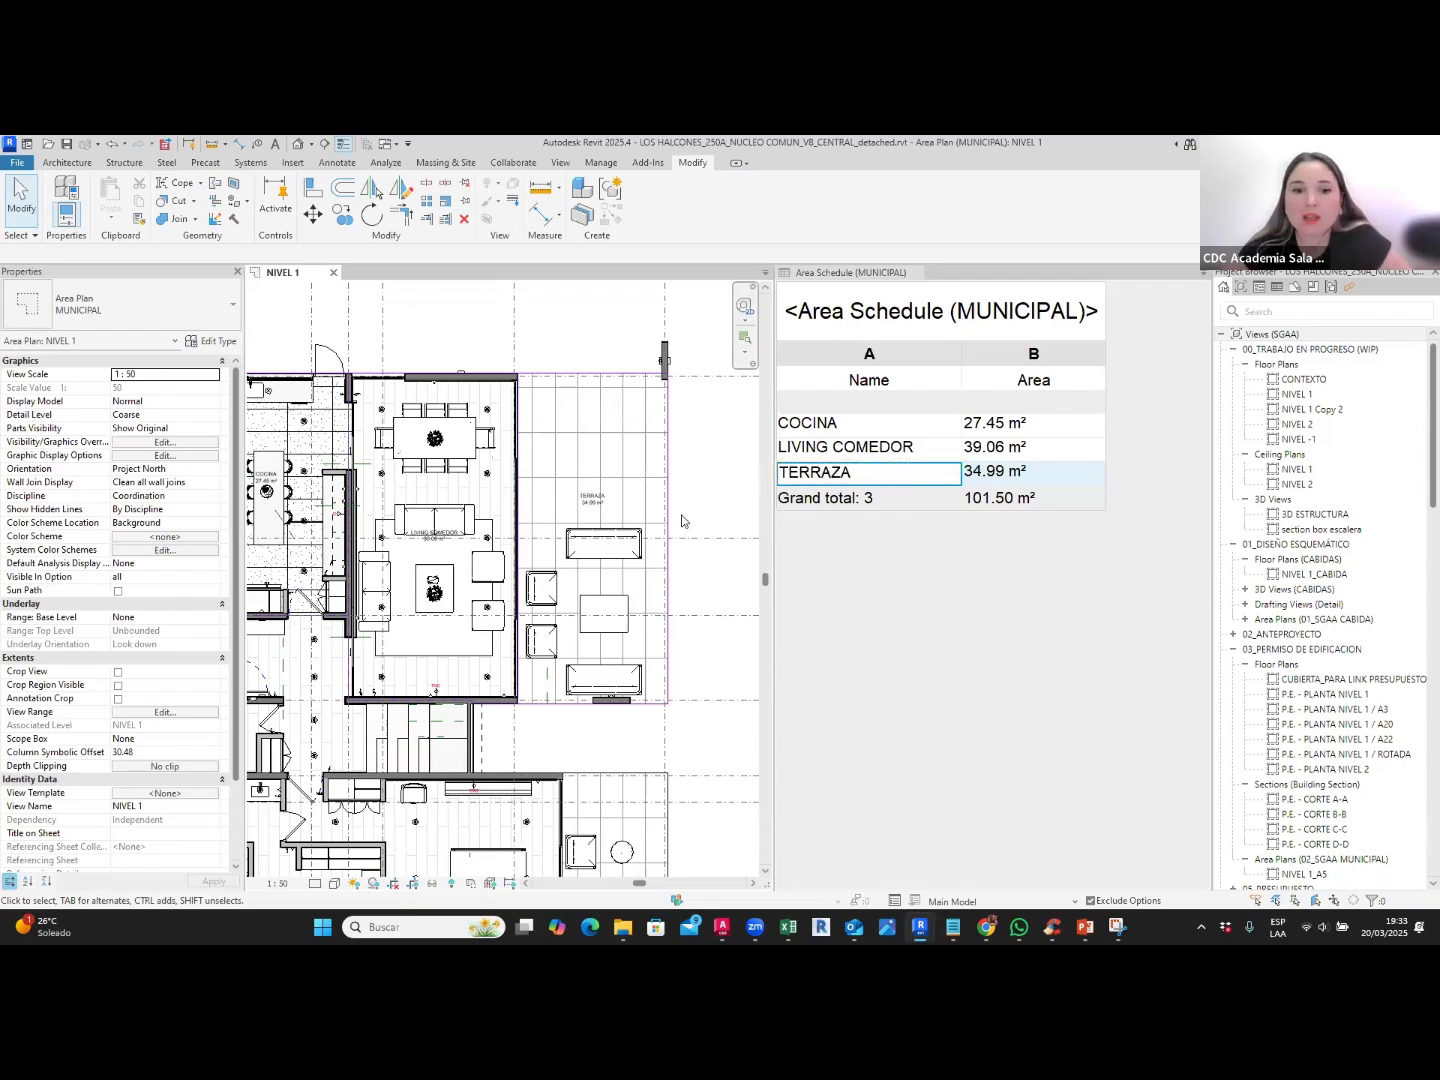
Step: Draw a diagonal area boundary line across the terrace, from its upper-left corner to its lower-right corner
scroll(607, 530, "up", 1)
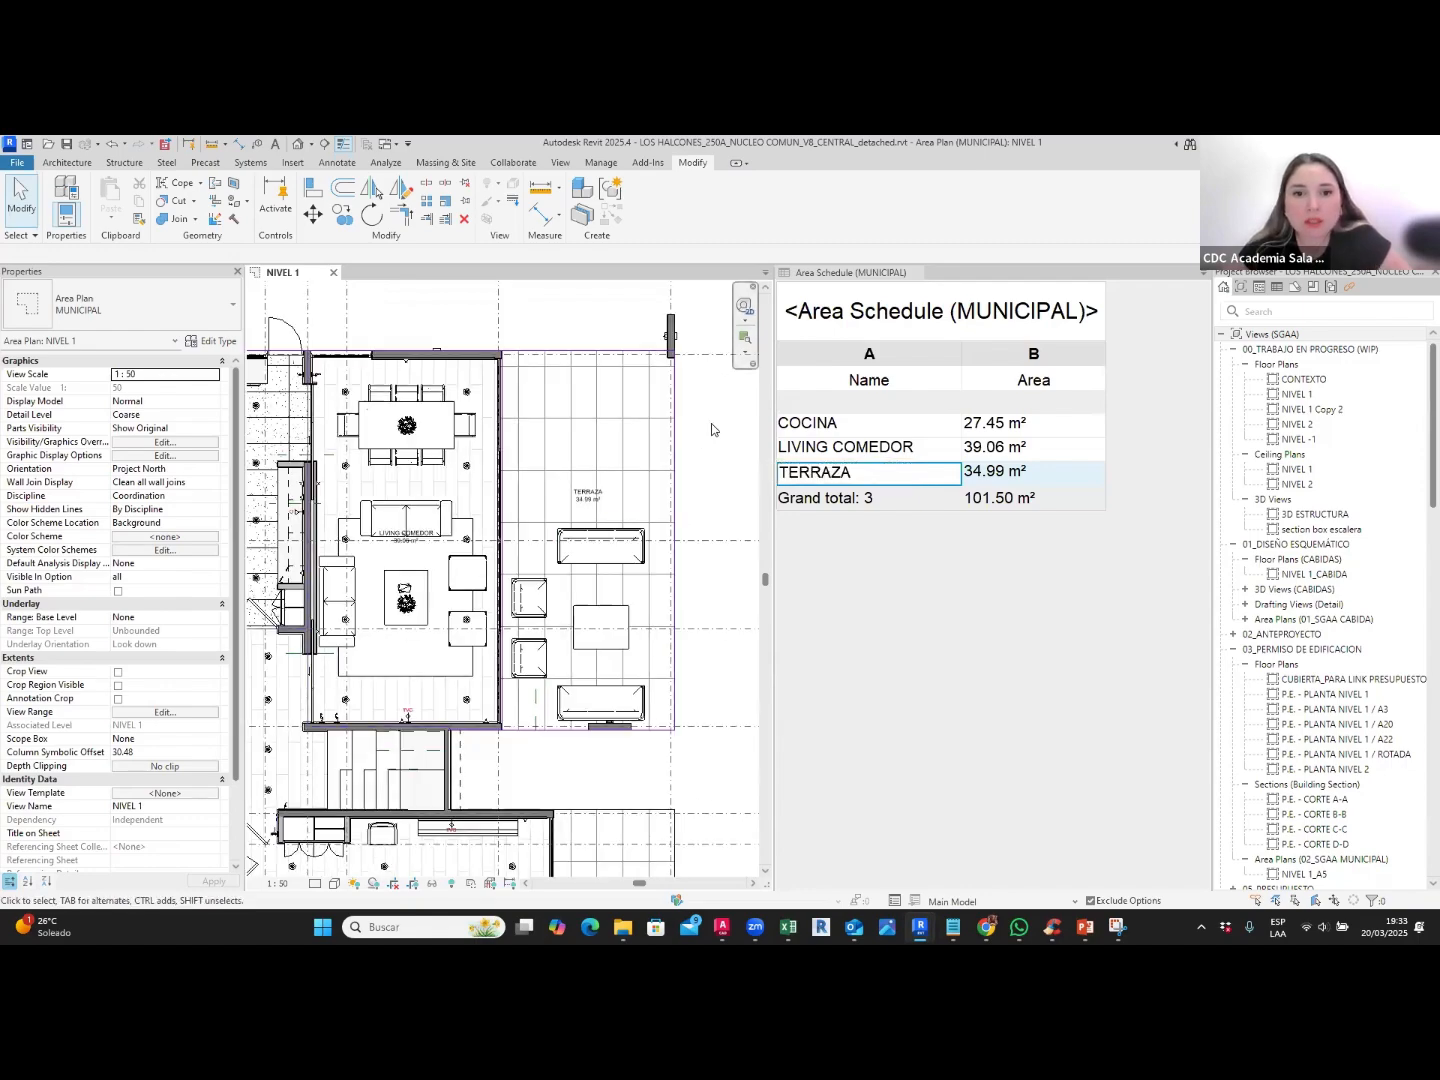
left_click(64, 163)
left_click(856, 200)
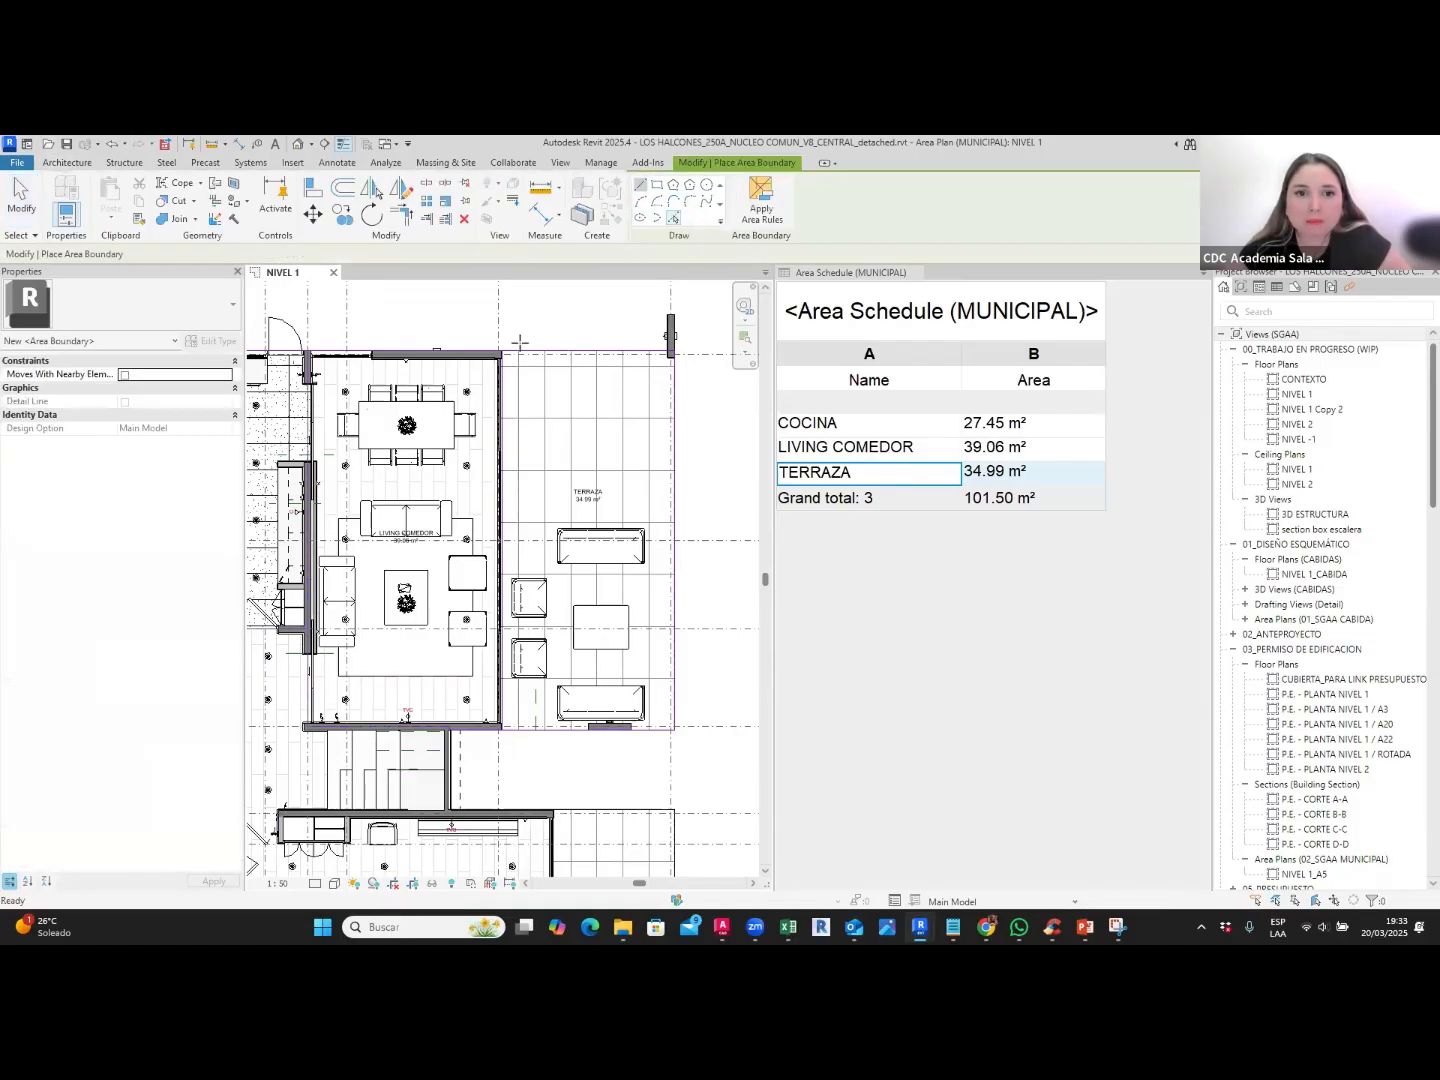
scroll(491, 355, "up", 5)
left_click(491, 355)
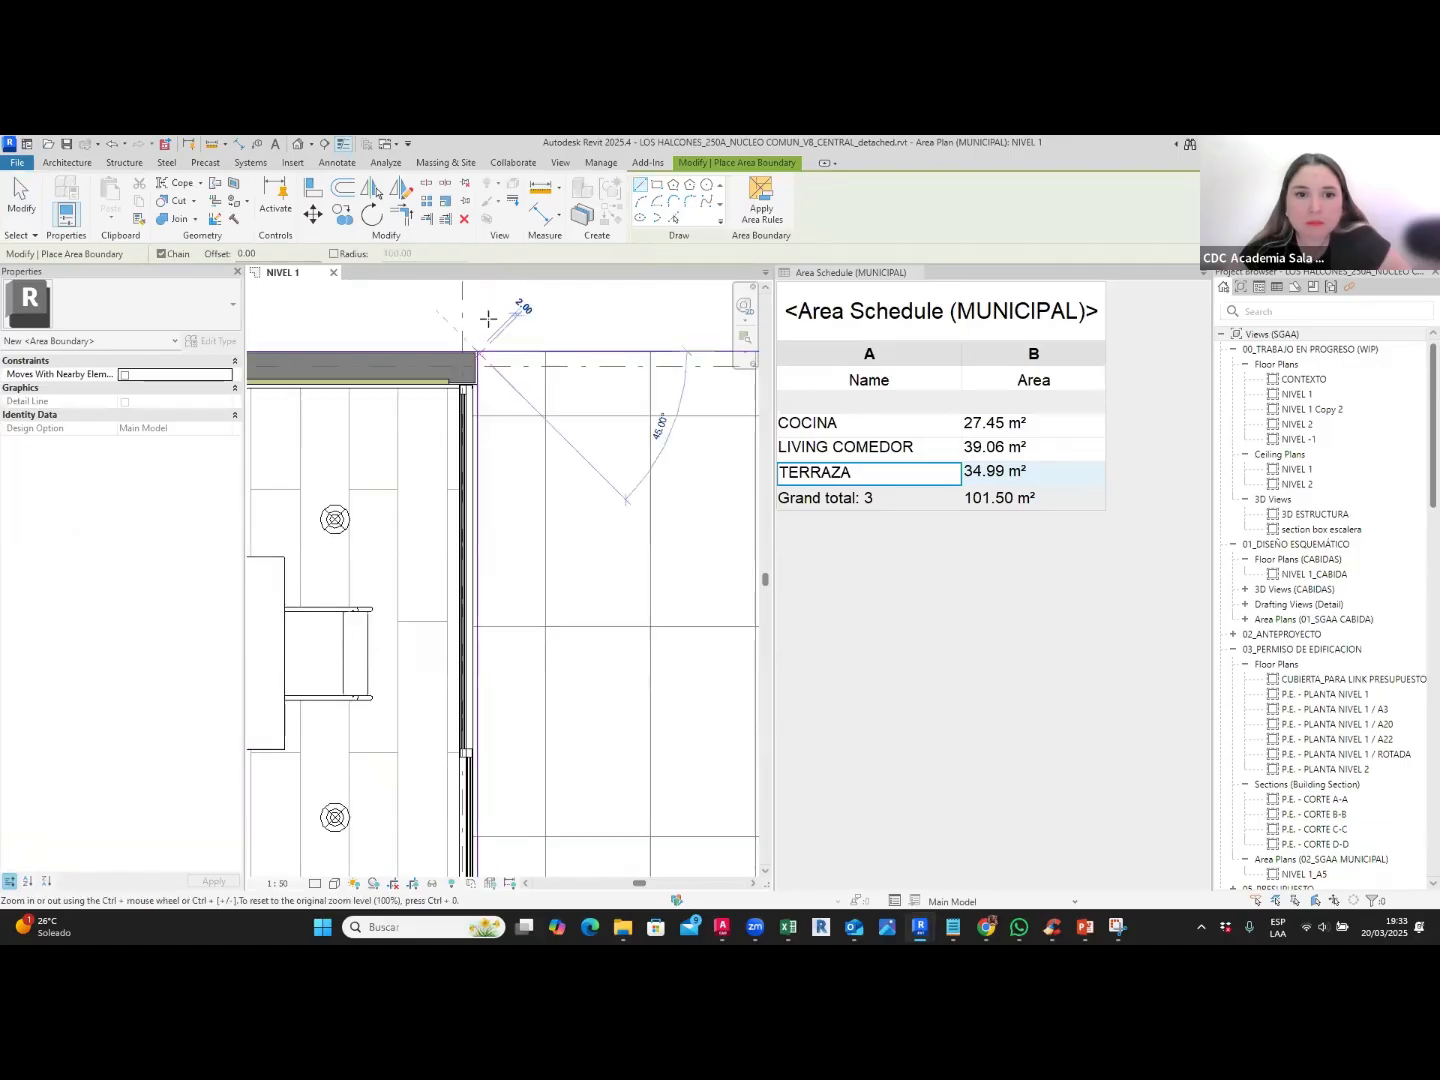
scroll(620, 550, "down", 4)
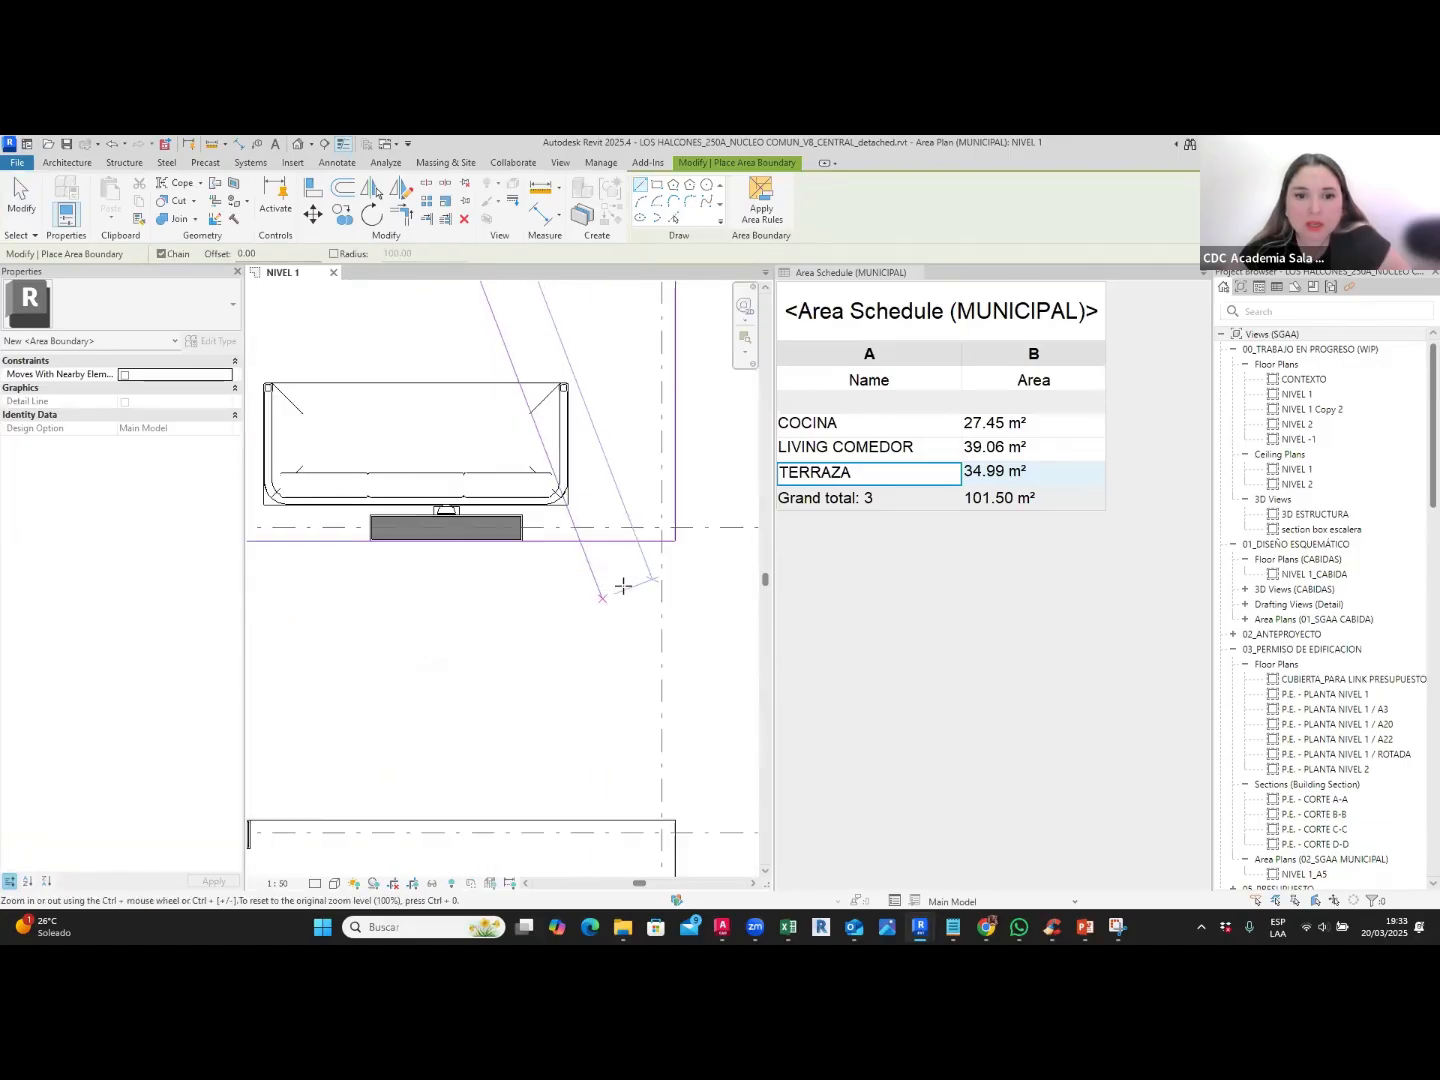
scroll(588, 576, "up", 5)
left_click(706, 518)
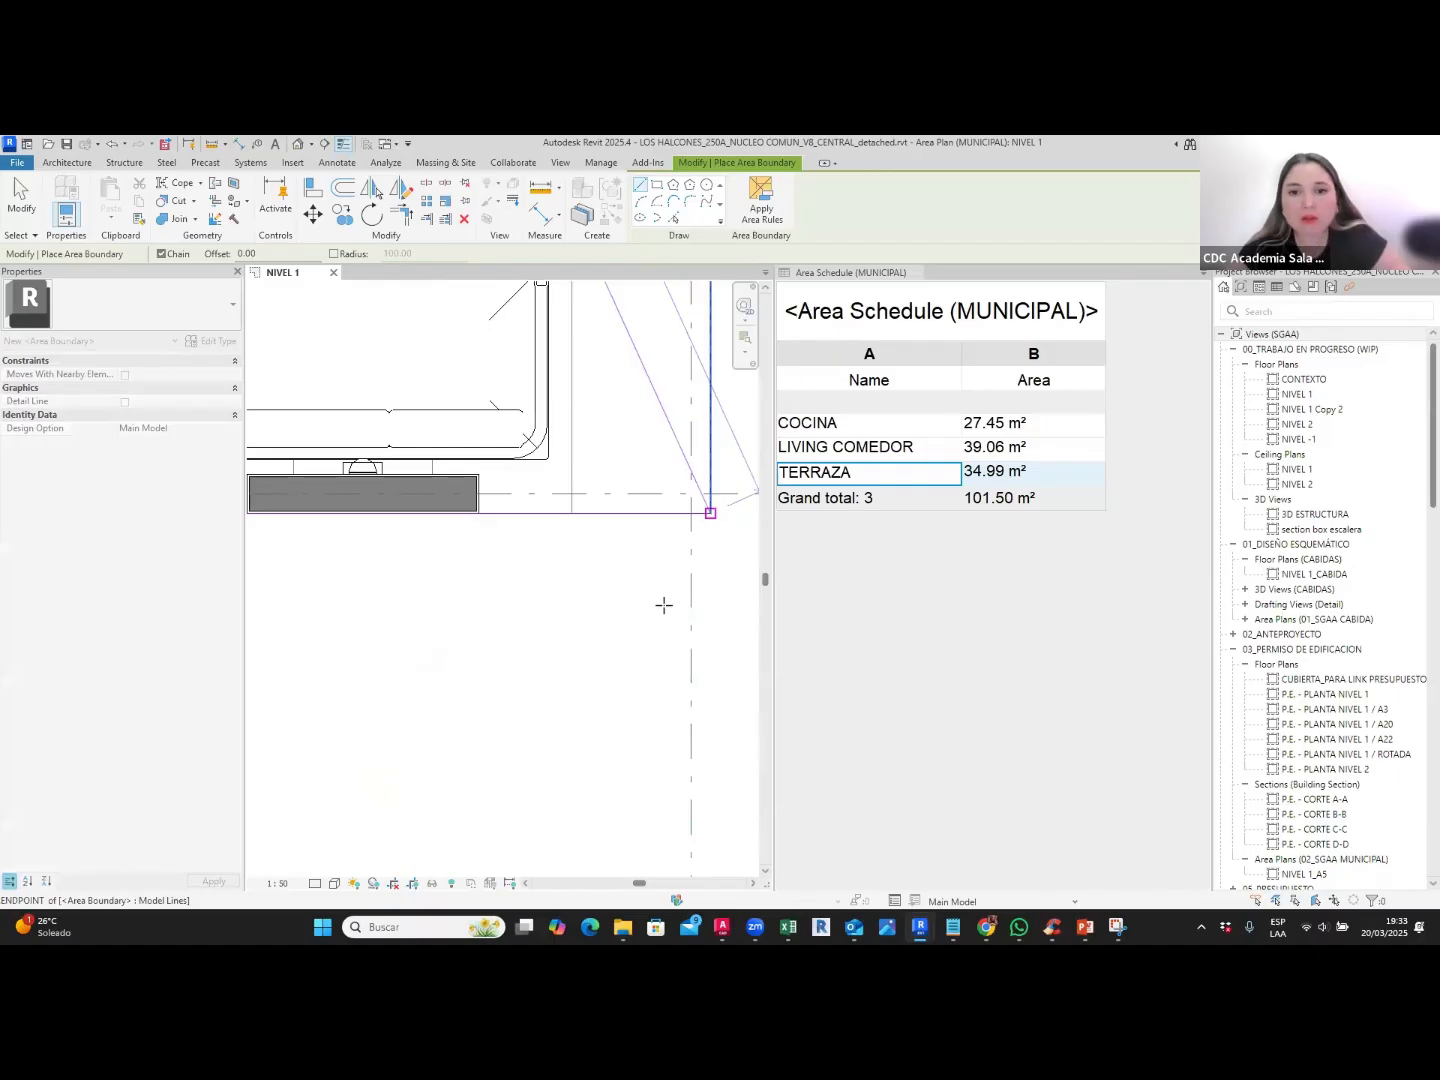
scroll(662, 604, "down", 6)
scroll(652, 609, "down", 4)
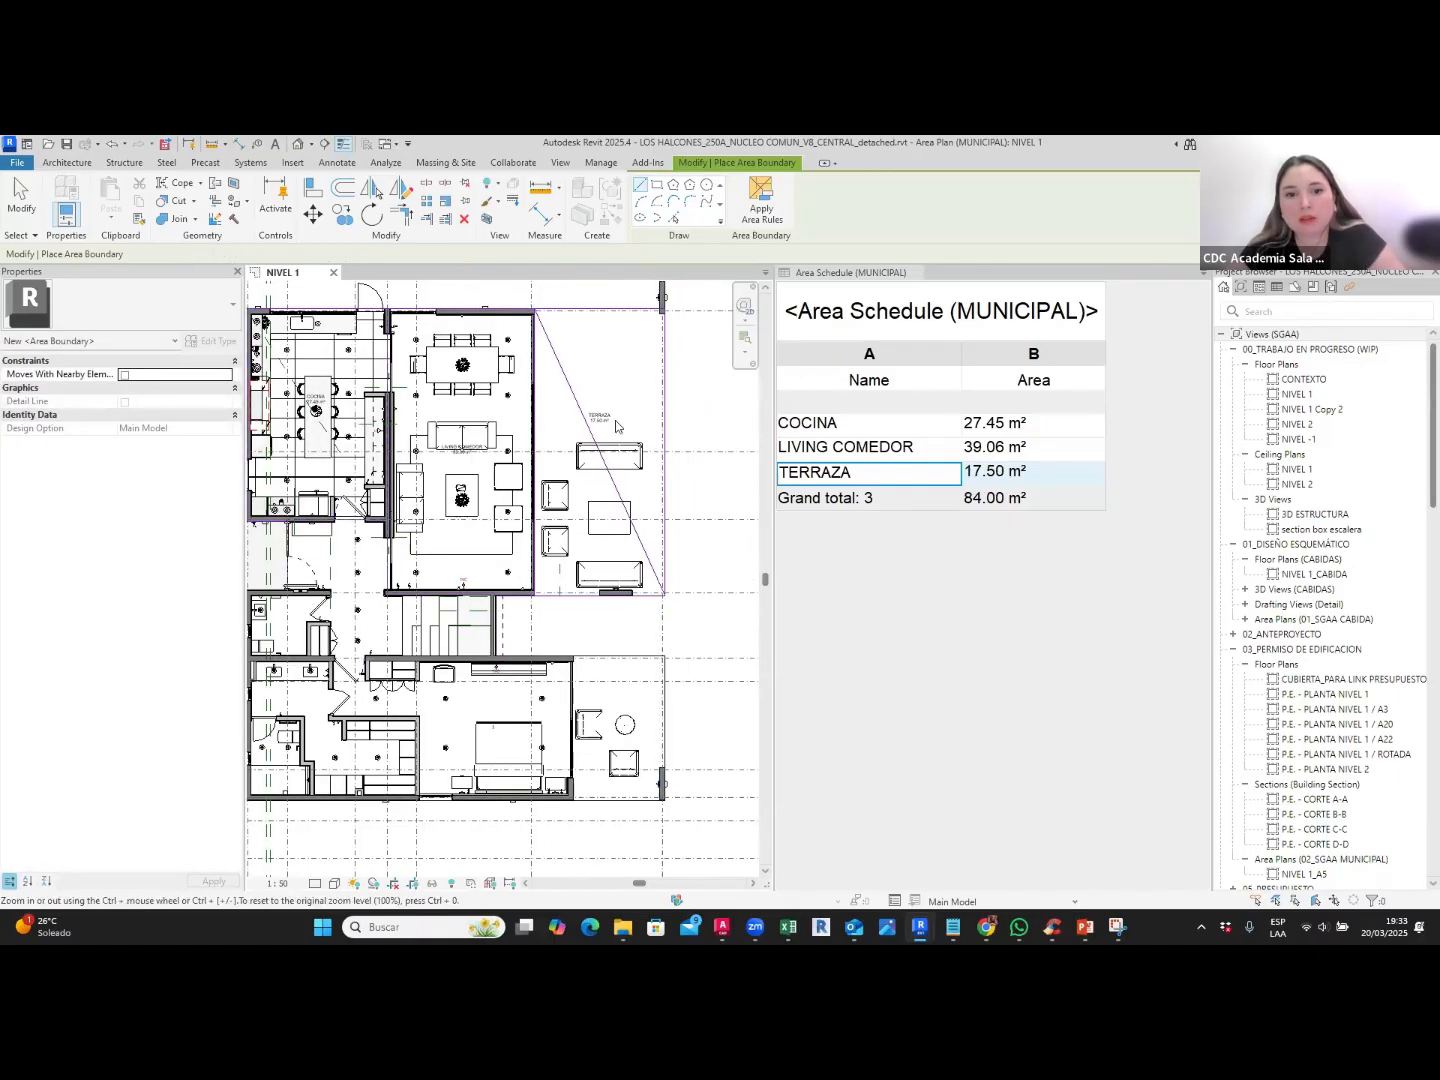
key("Escape")
key("Escape")
Step: Move the TERRAZA tag clear of the diagonal boundary, into the upper-right half of the terrace
scroll(590, 425, "up", 6)
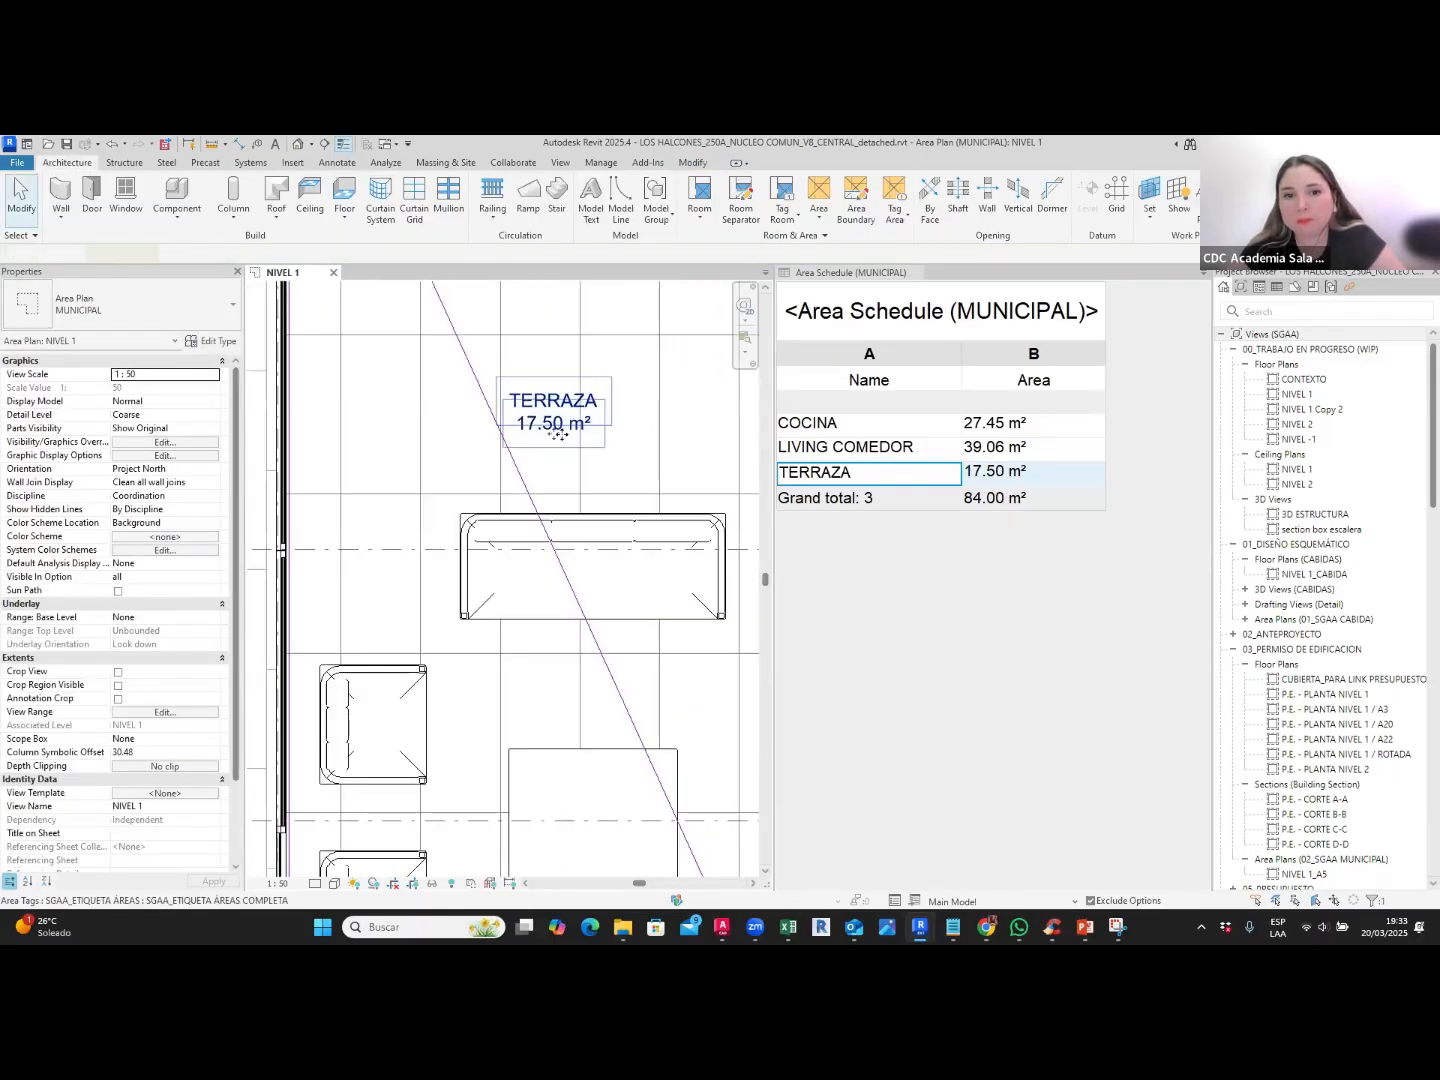
left_click_drag(590, 425, 634, 395)
scroll(572, 411, "down", 6)
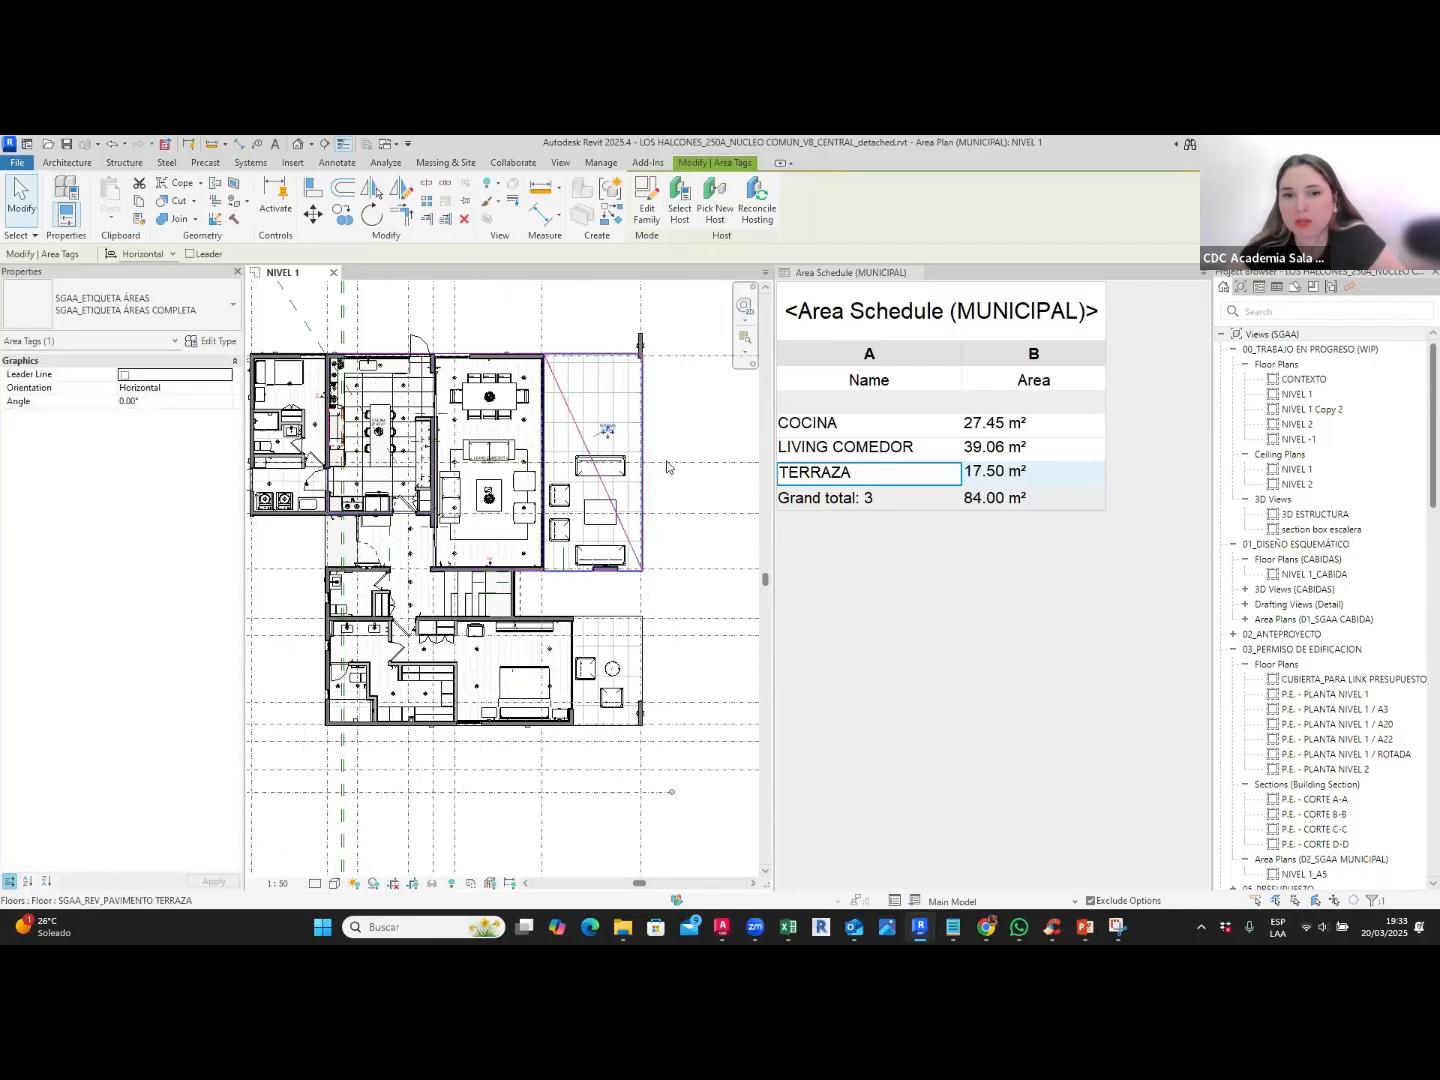
key("Escape")
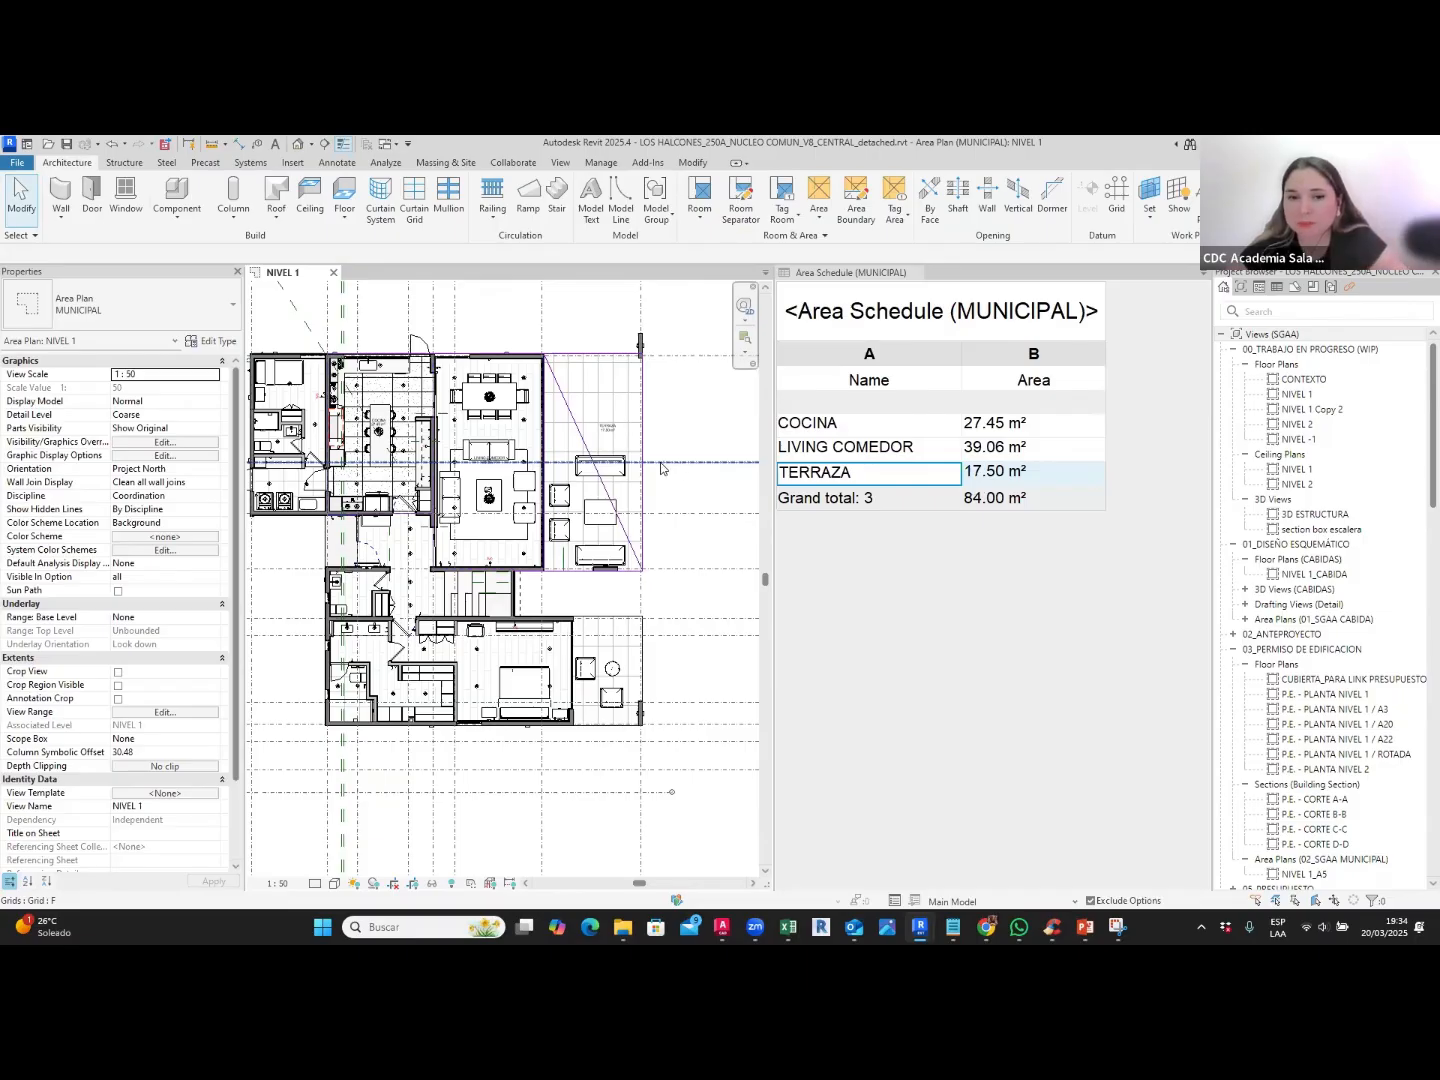
Step: Delete the diagonal area boundary from the terrace and move the TERRAZA tag back to the middle of the terrace's width
left_click(582, 428)
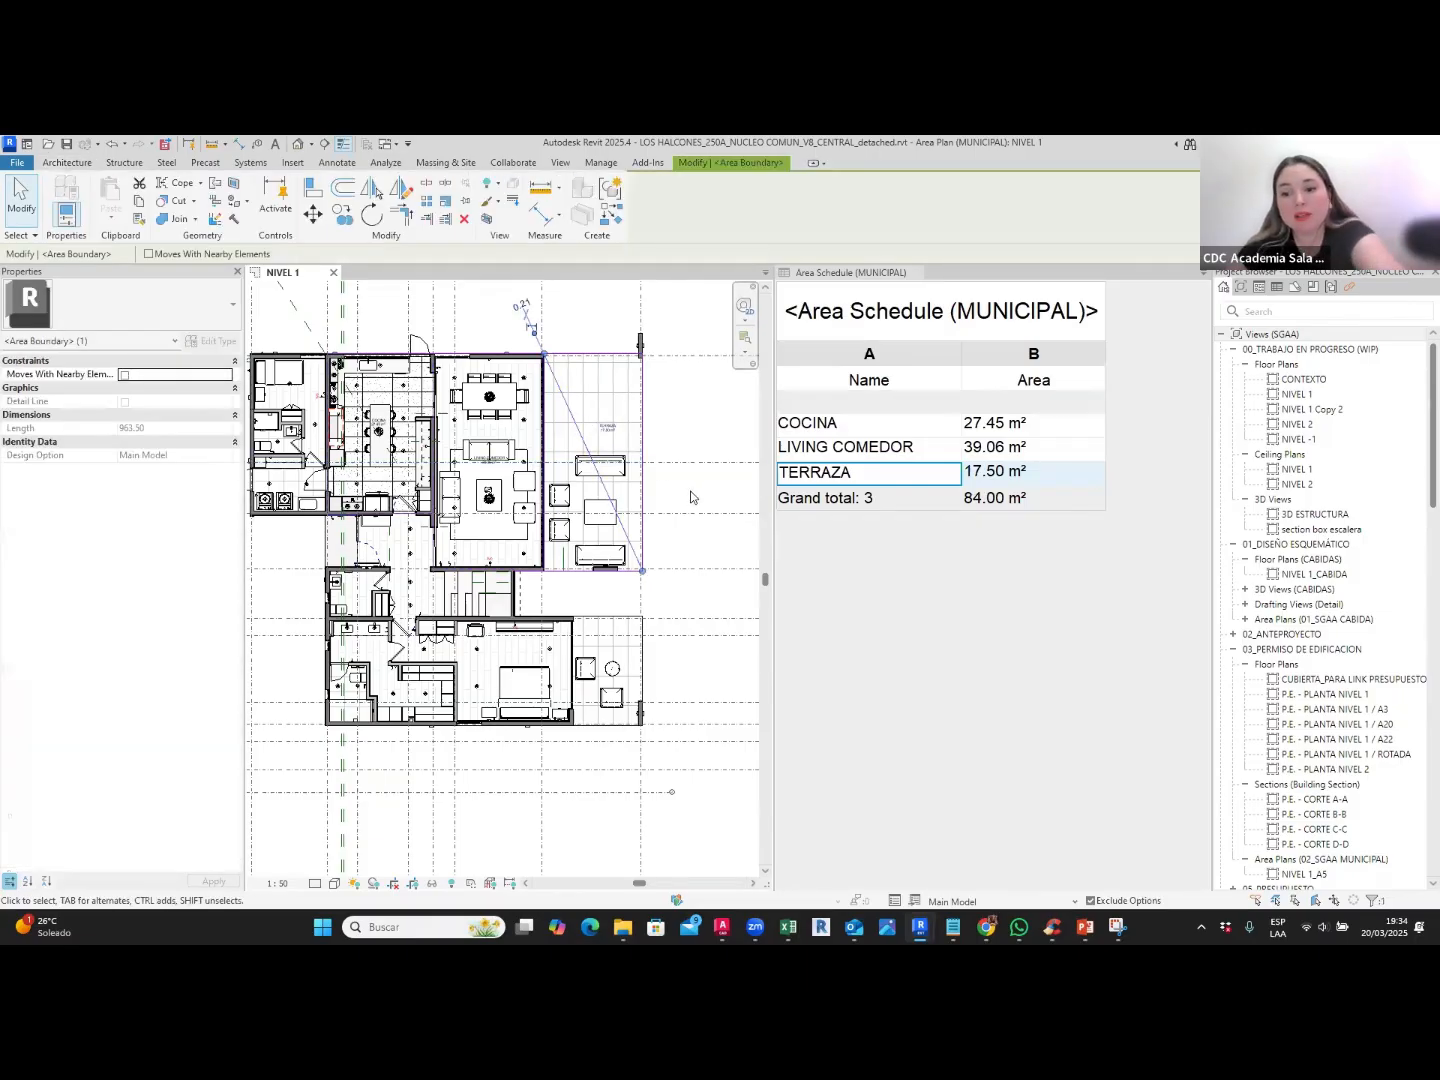
key("Delete")
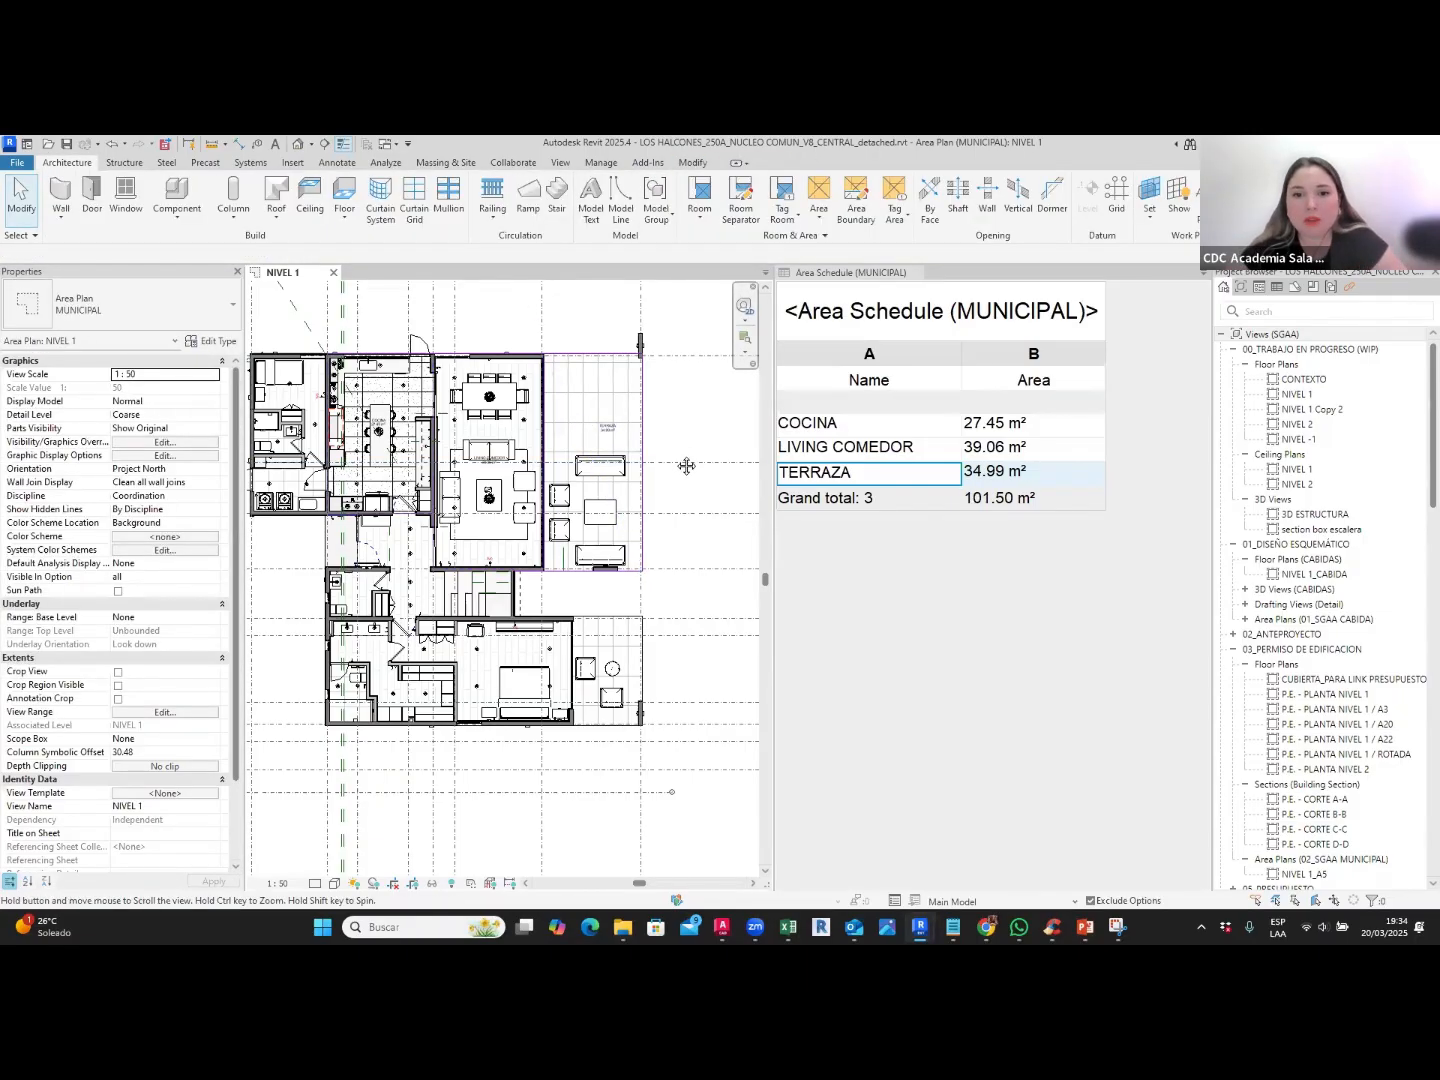
middle_click_drag(685, 466, 589, 455)
scroll(589, 455, "up", 3)
left_click(590, 450)
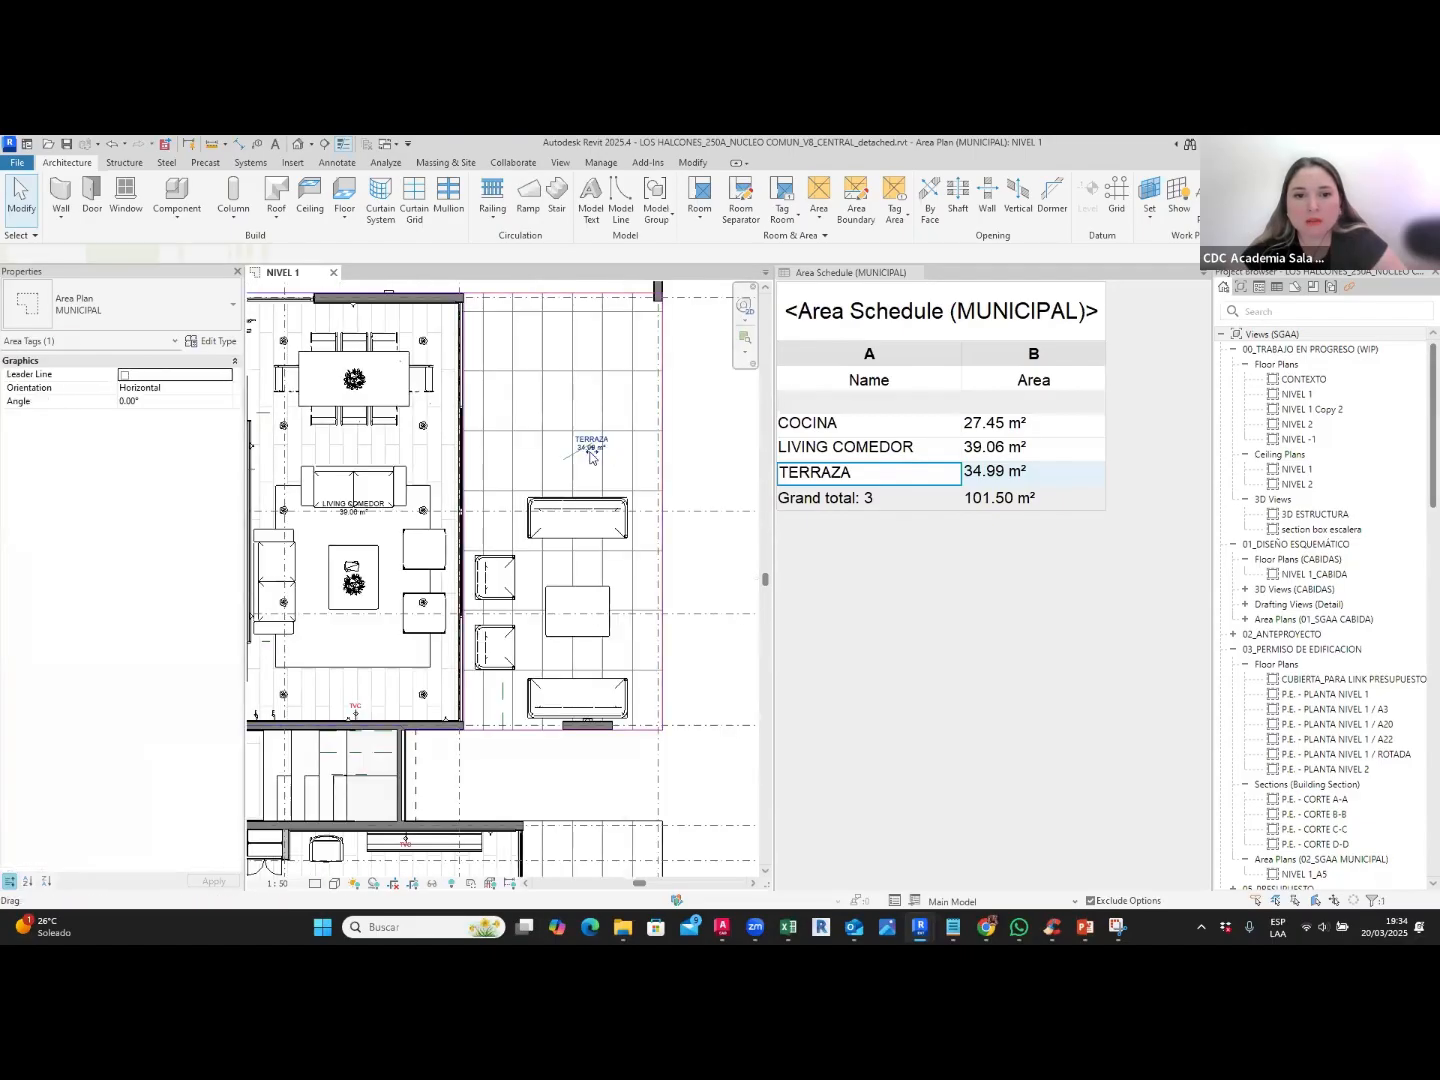
scroll(575, 458, "up", 2)
left_click_drag(569, 461, 531, 474)
key("Escape")
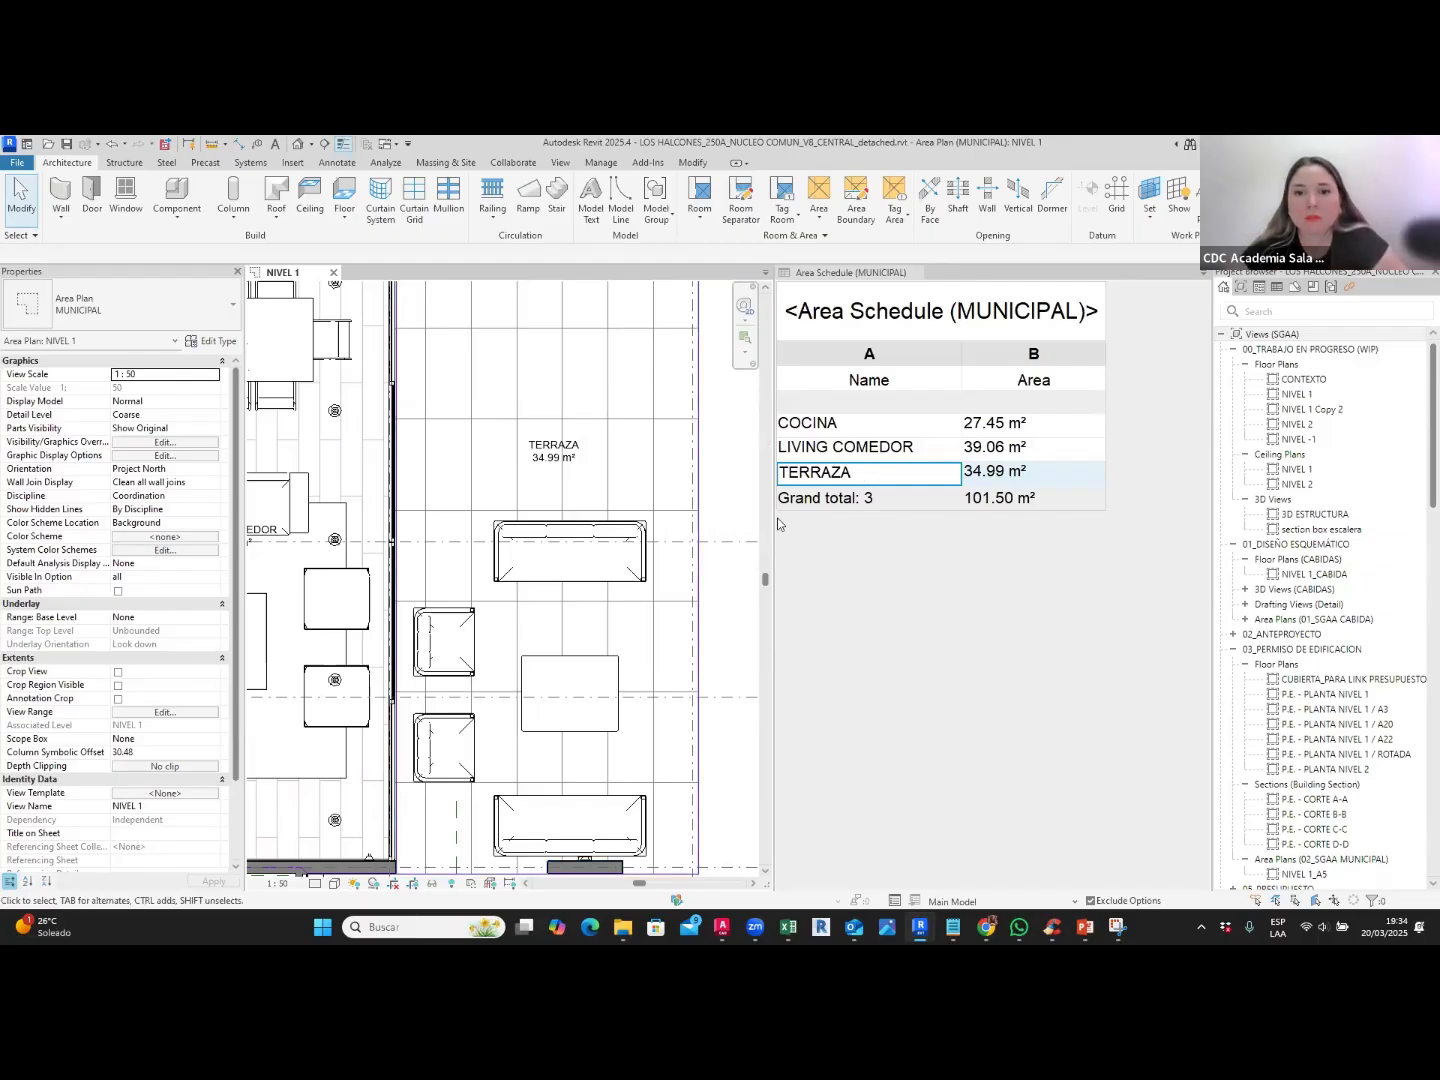
Step: Give the area schedule view more width and open the definition of a new parameter from the schedule's field settings
left_click_drag(773, 529, 715, 527)
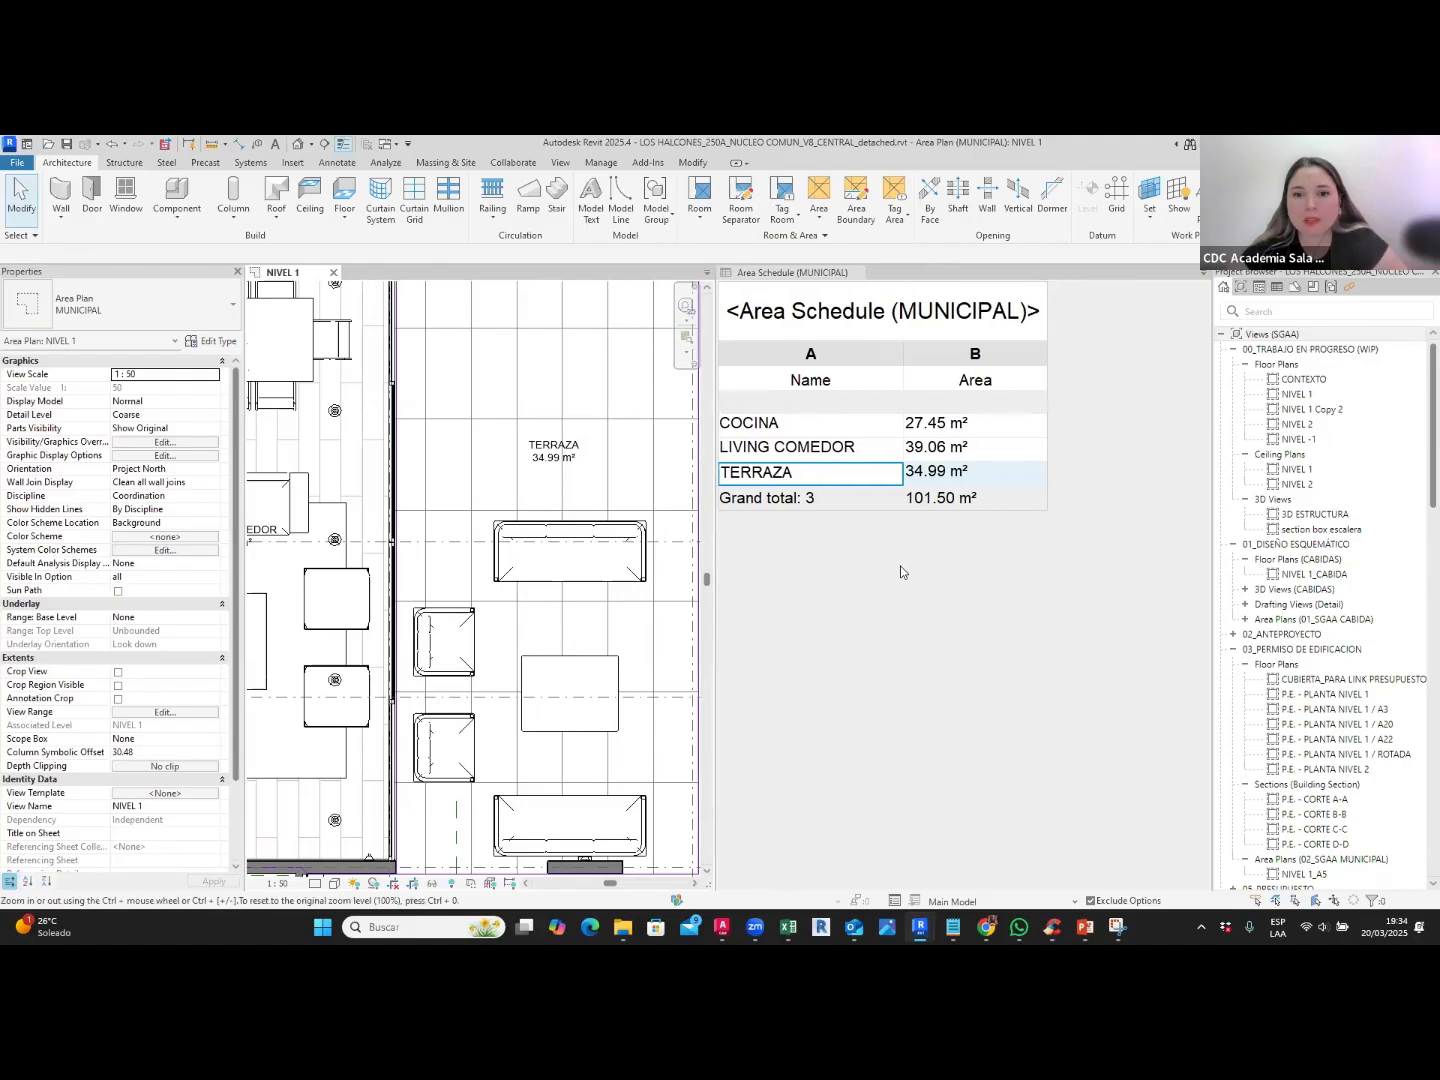
left_click(896, 570)
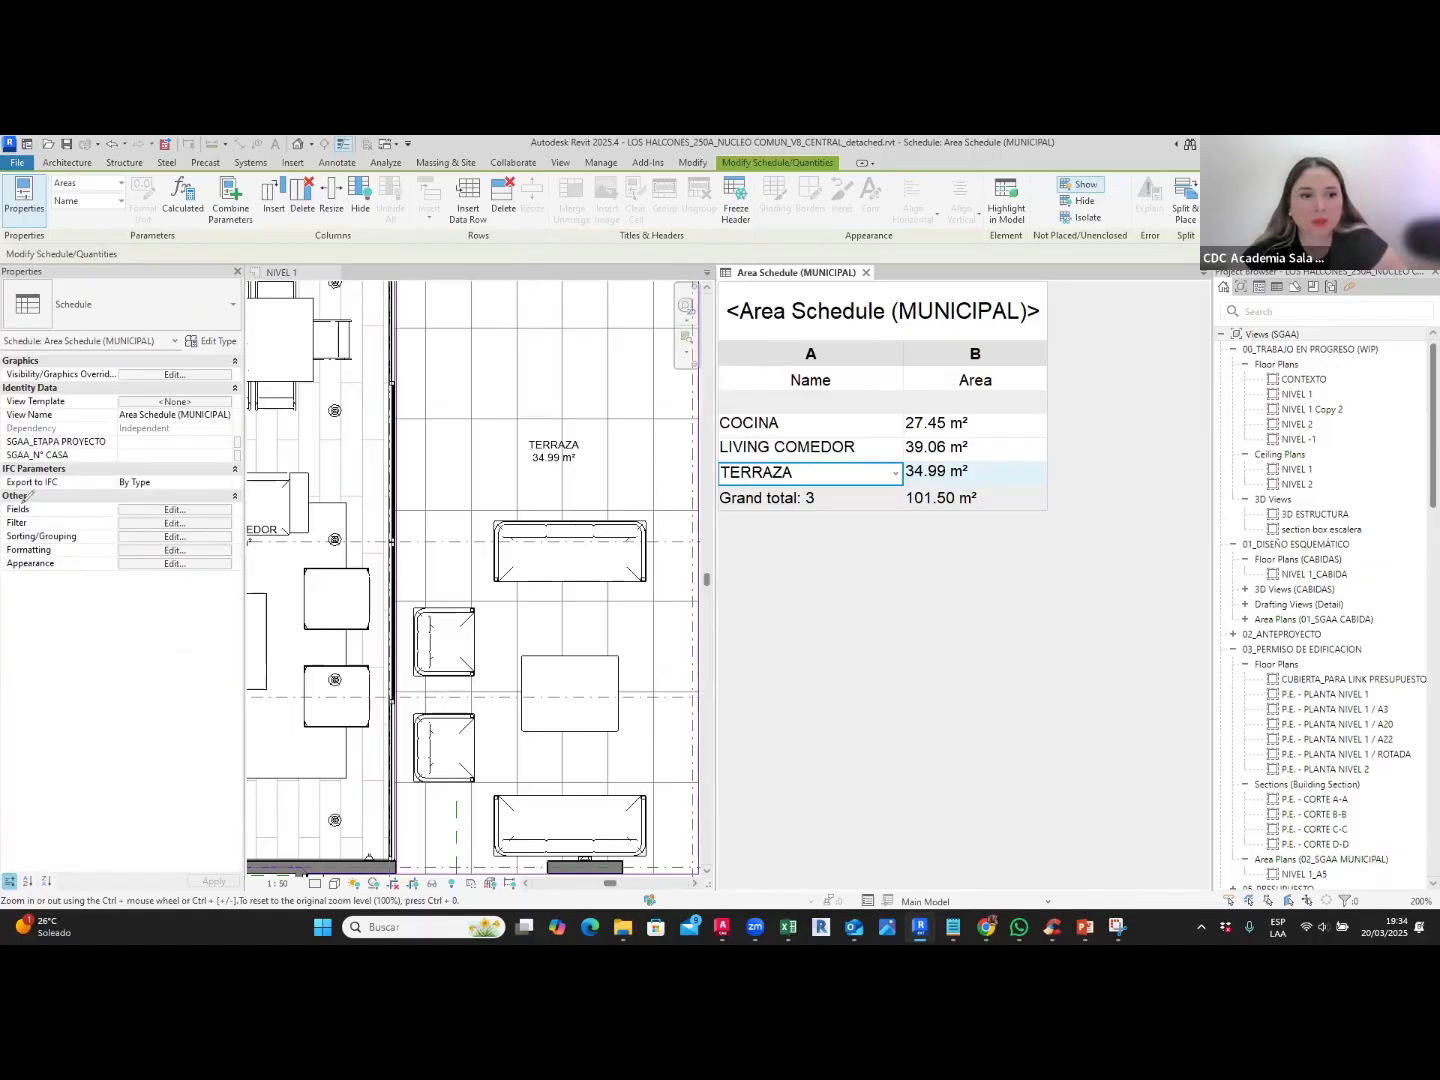
mouse_move(9, 497)
left_mouse_down()
mouse_move(212, 496)
mouse_move(80, 517)
mouse_move(22, 515)
mouse_move(8, 497)
left_mouse_up()
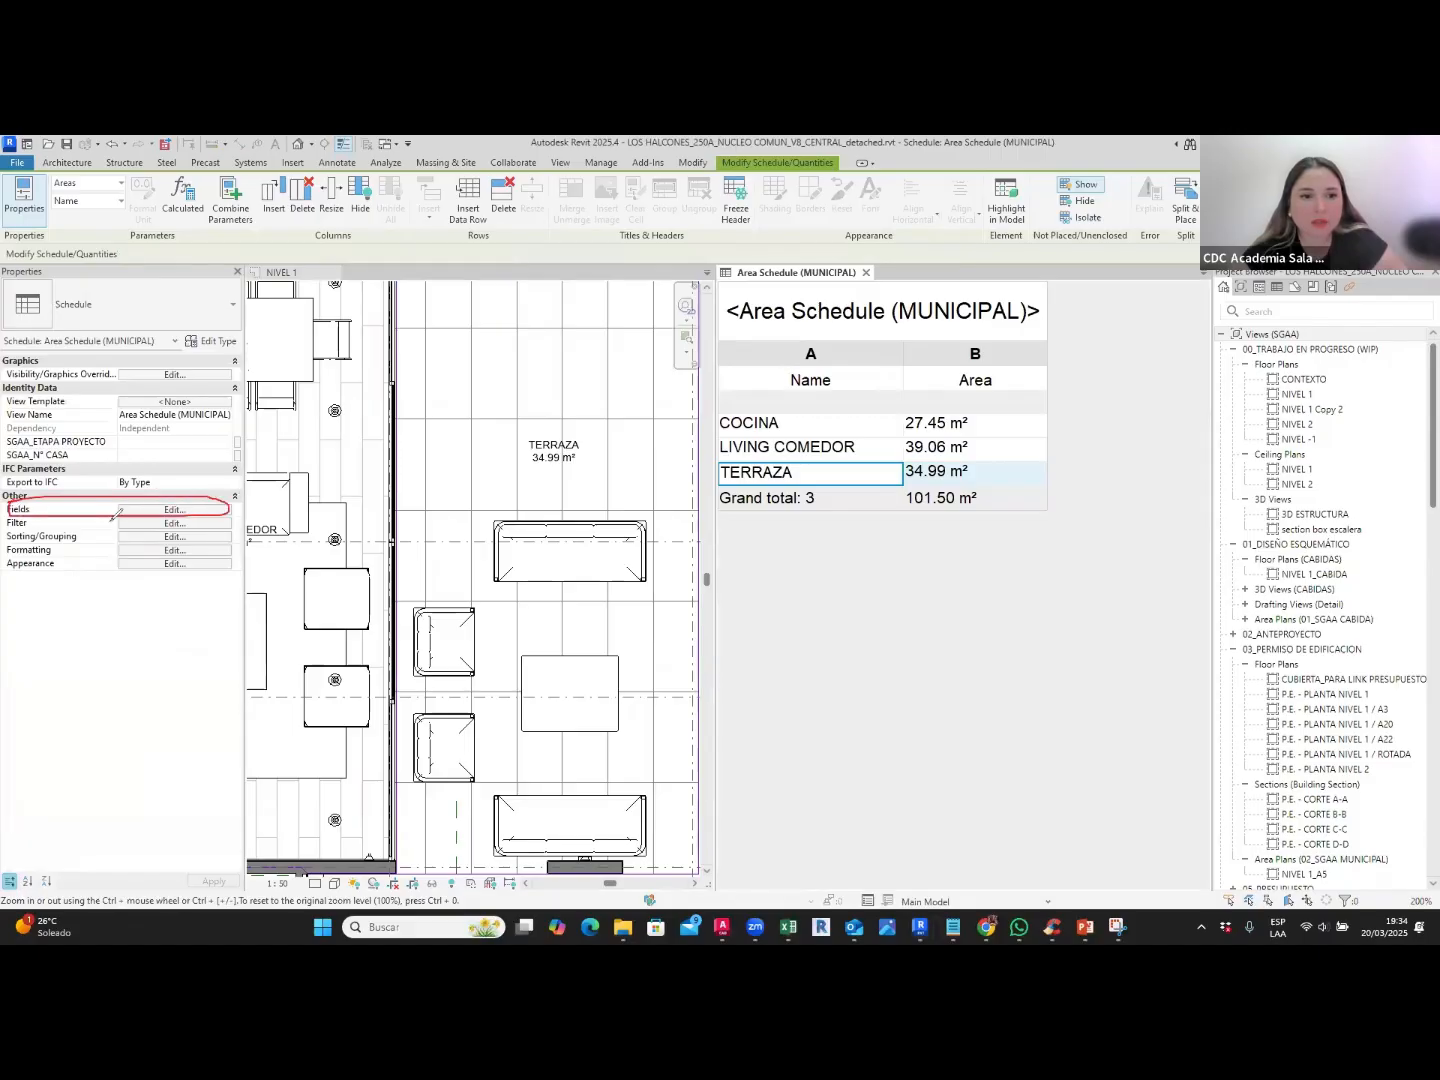
left_click(172, 511)
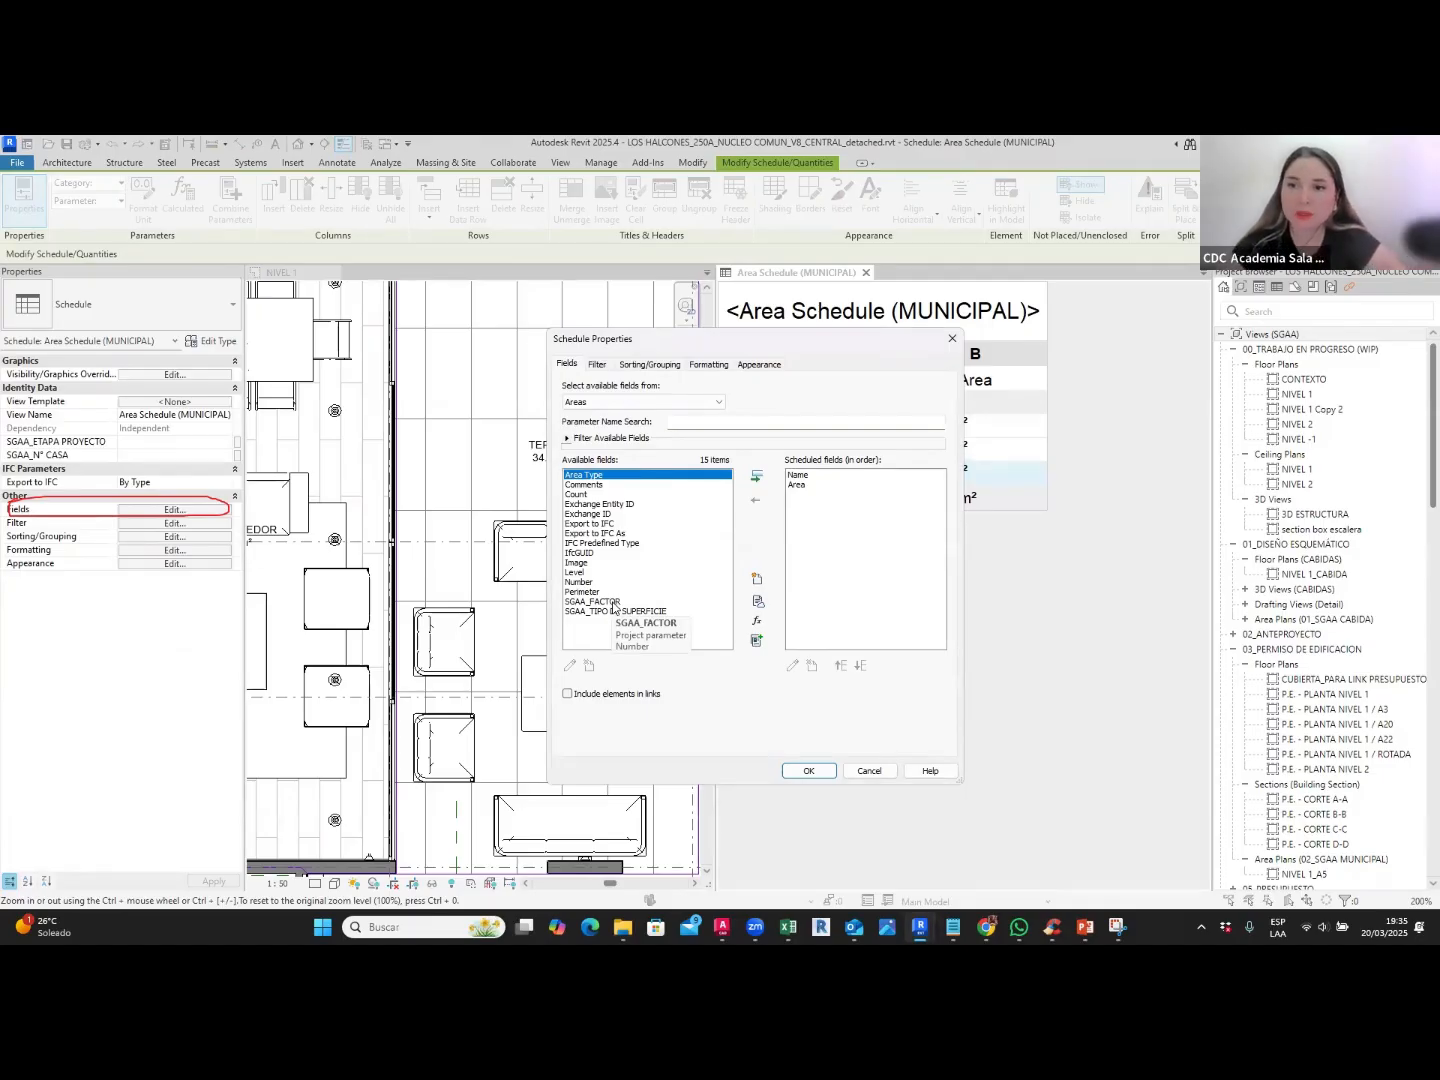
left_click(757, 601)
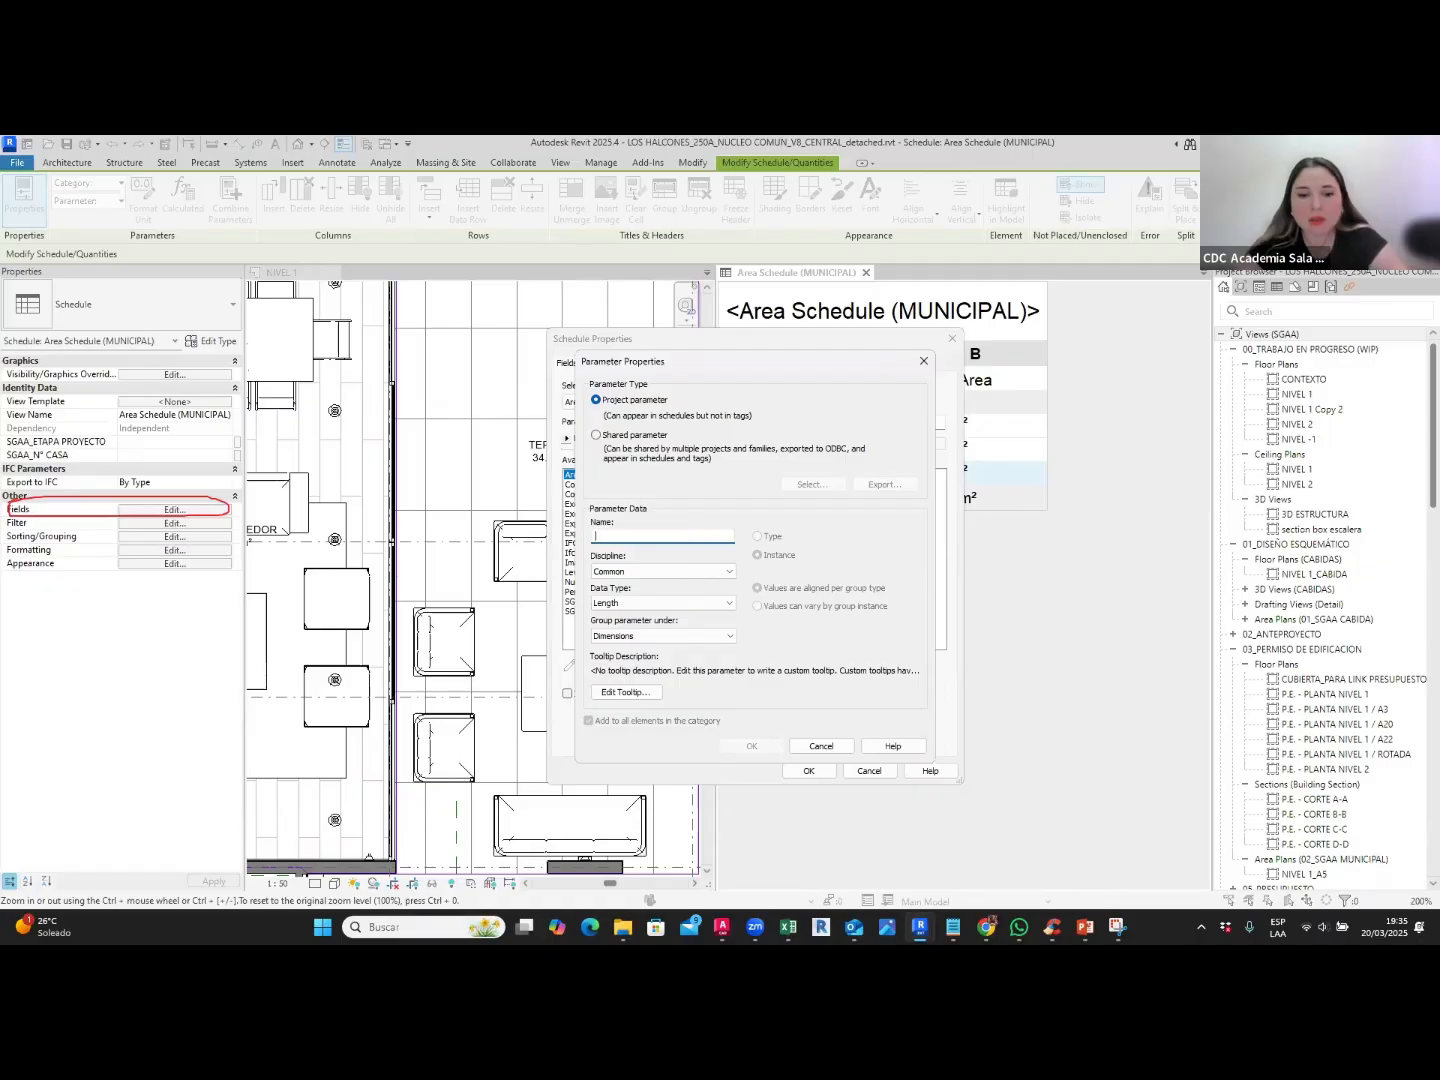
Step: Name the new project parameter FACTOR and set its data type to Number
type("FACO")
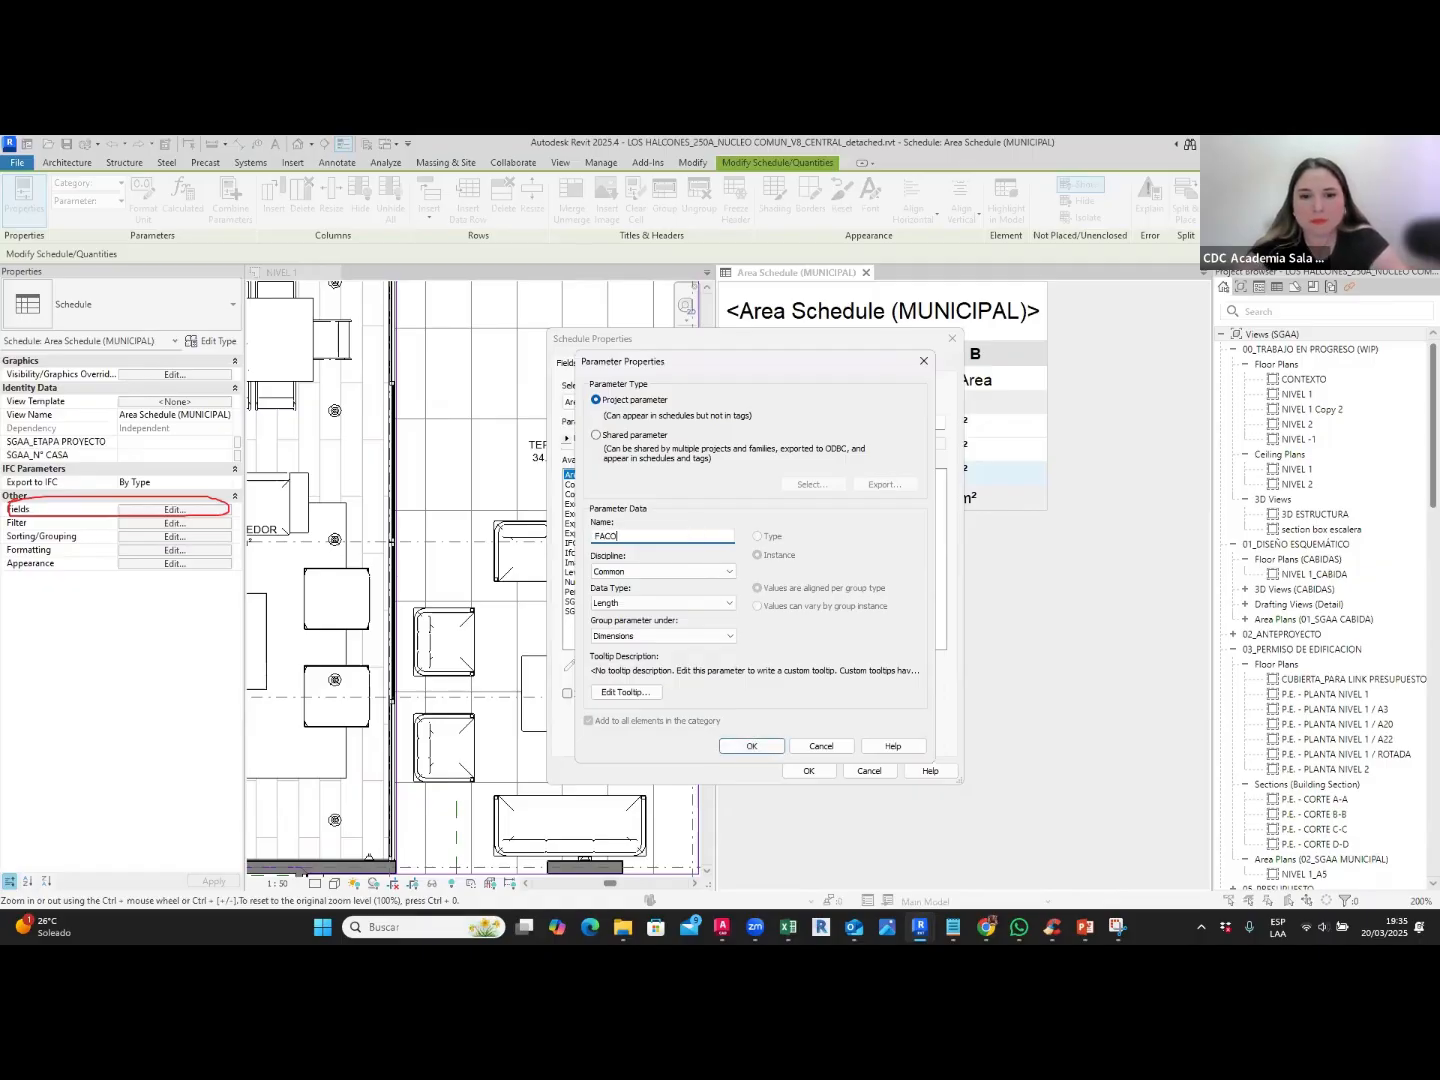
key("BackSpace")
type("TOR")
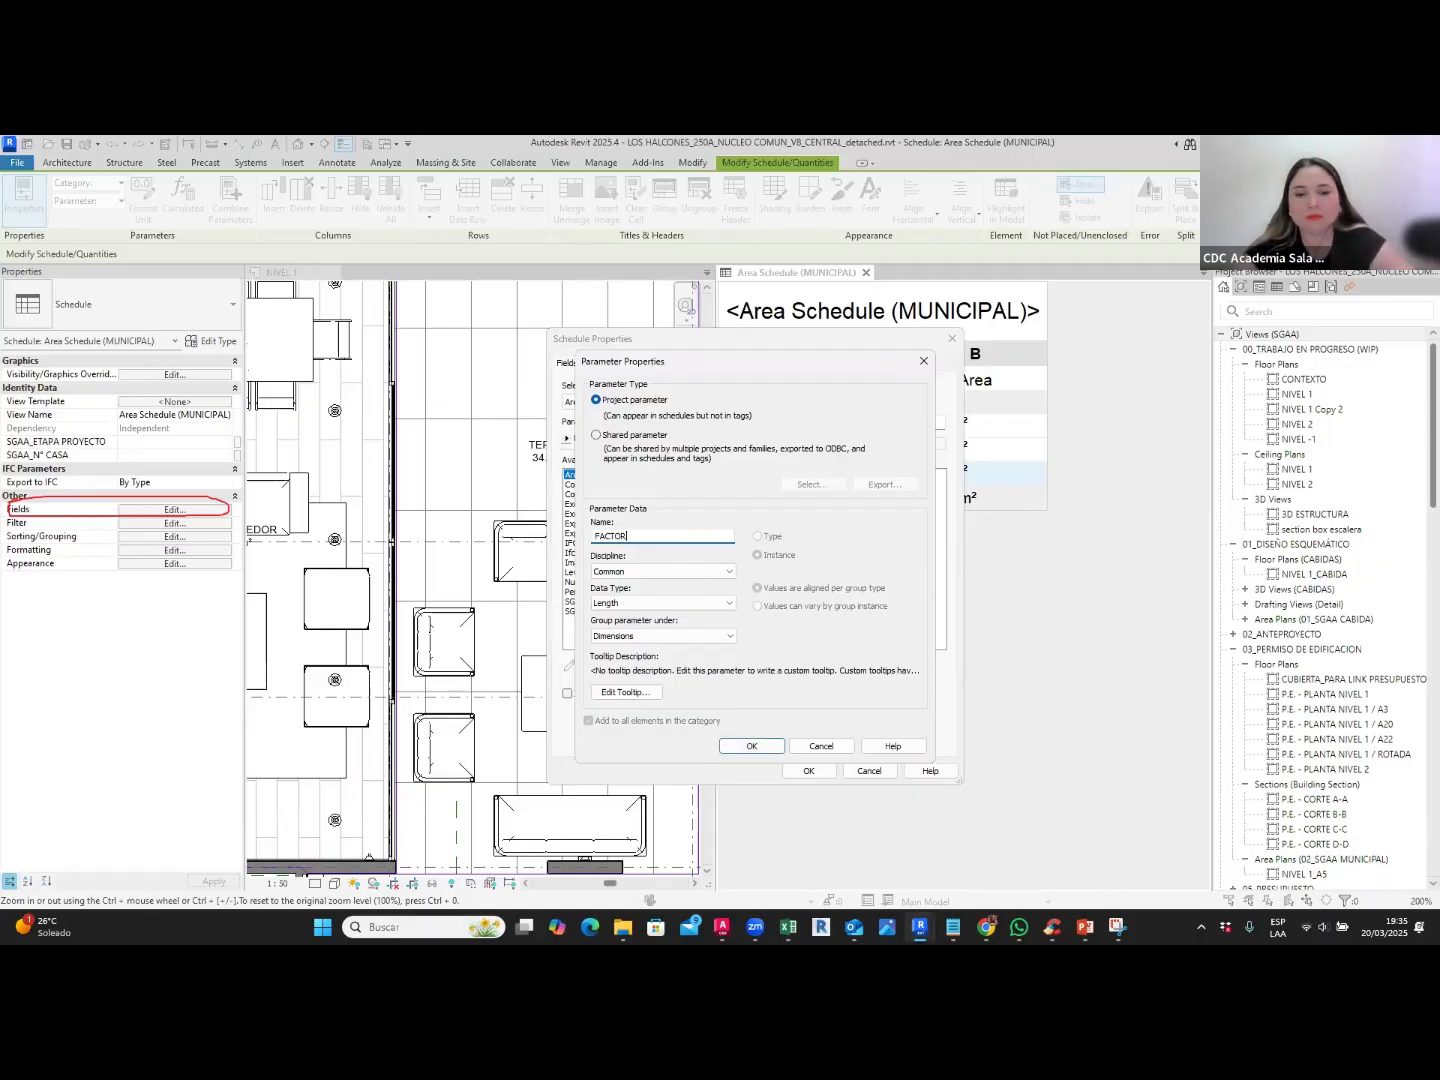
left_click(619, 604)
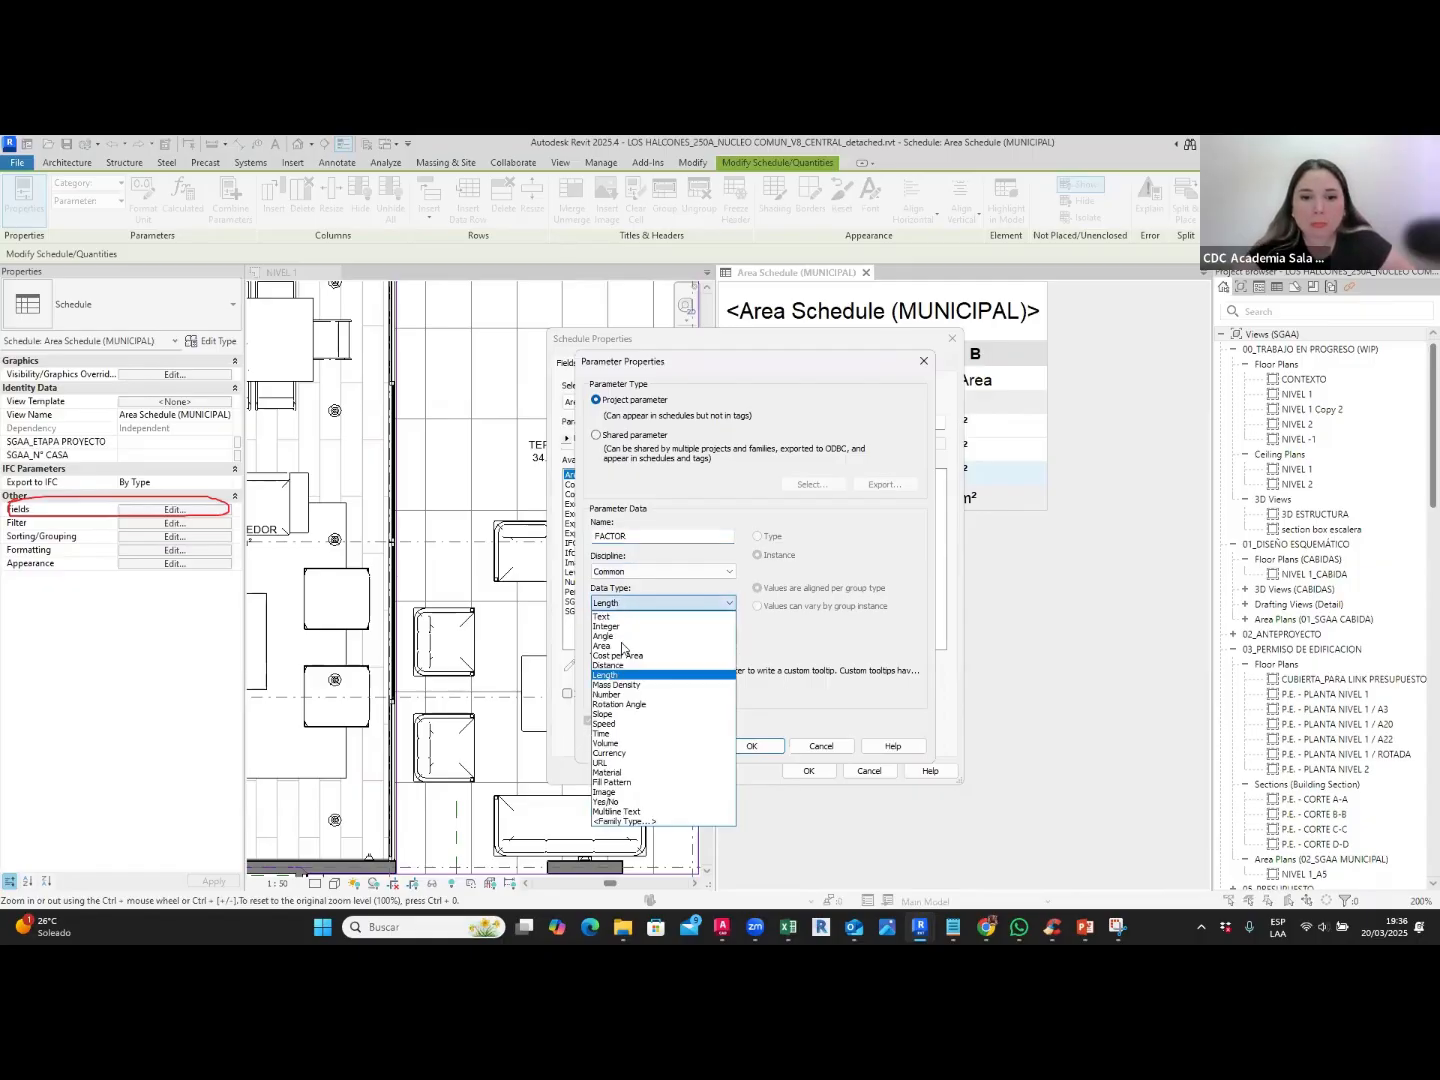
left_click(630, 695)
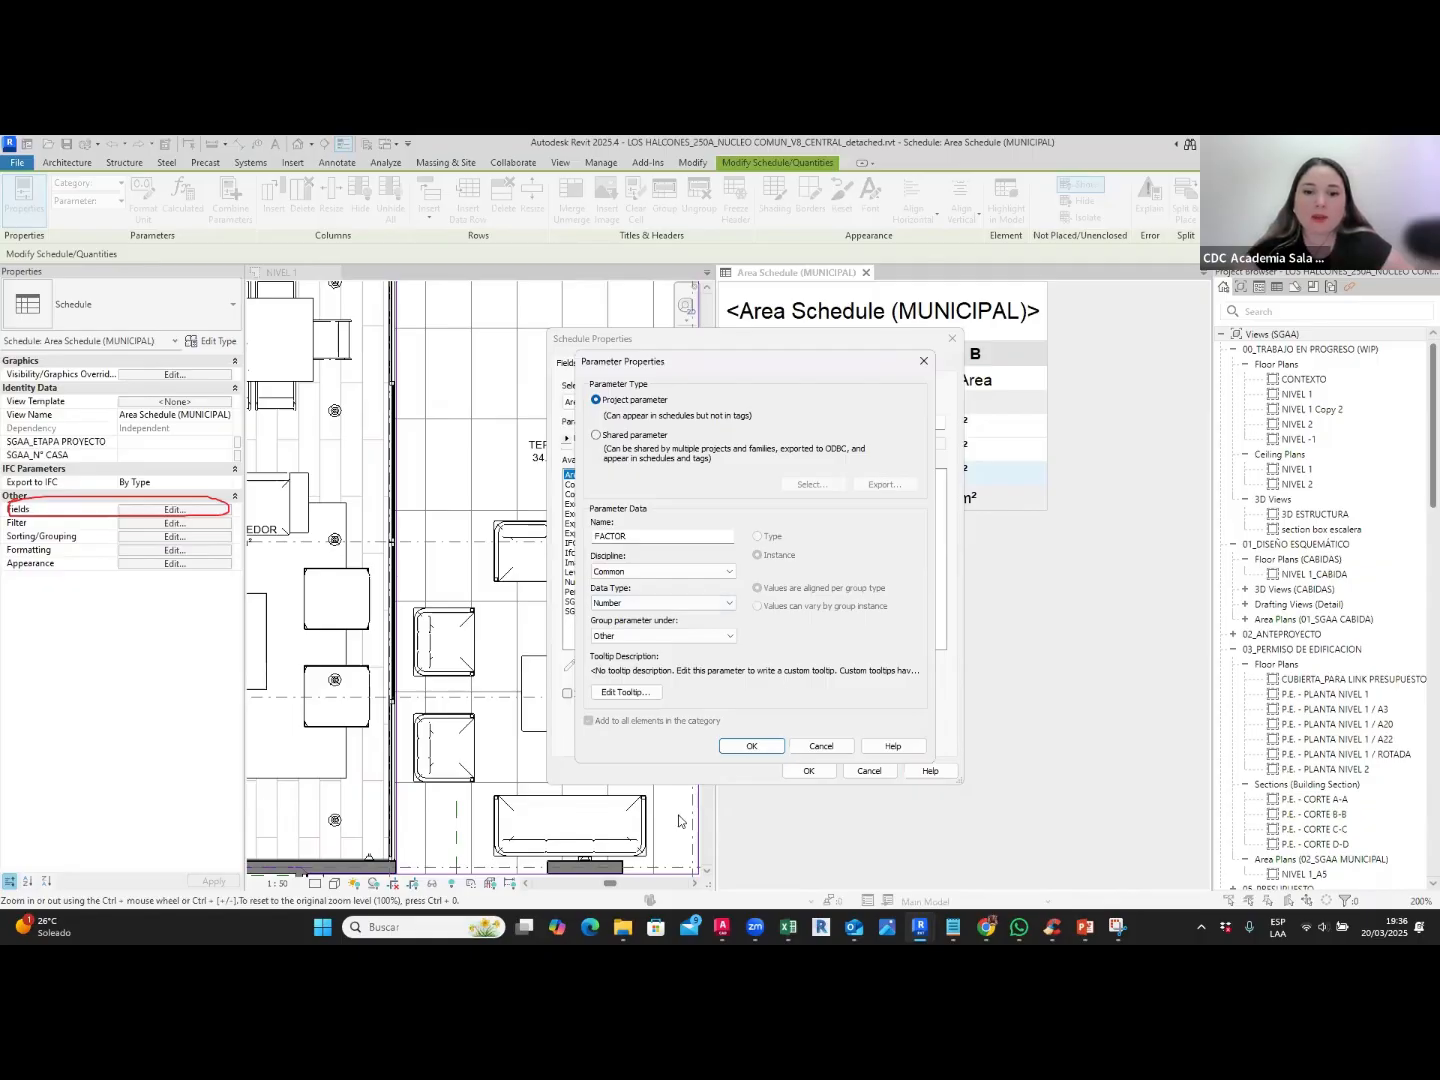
left_click(7, 358)
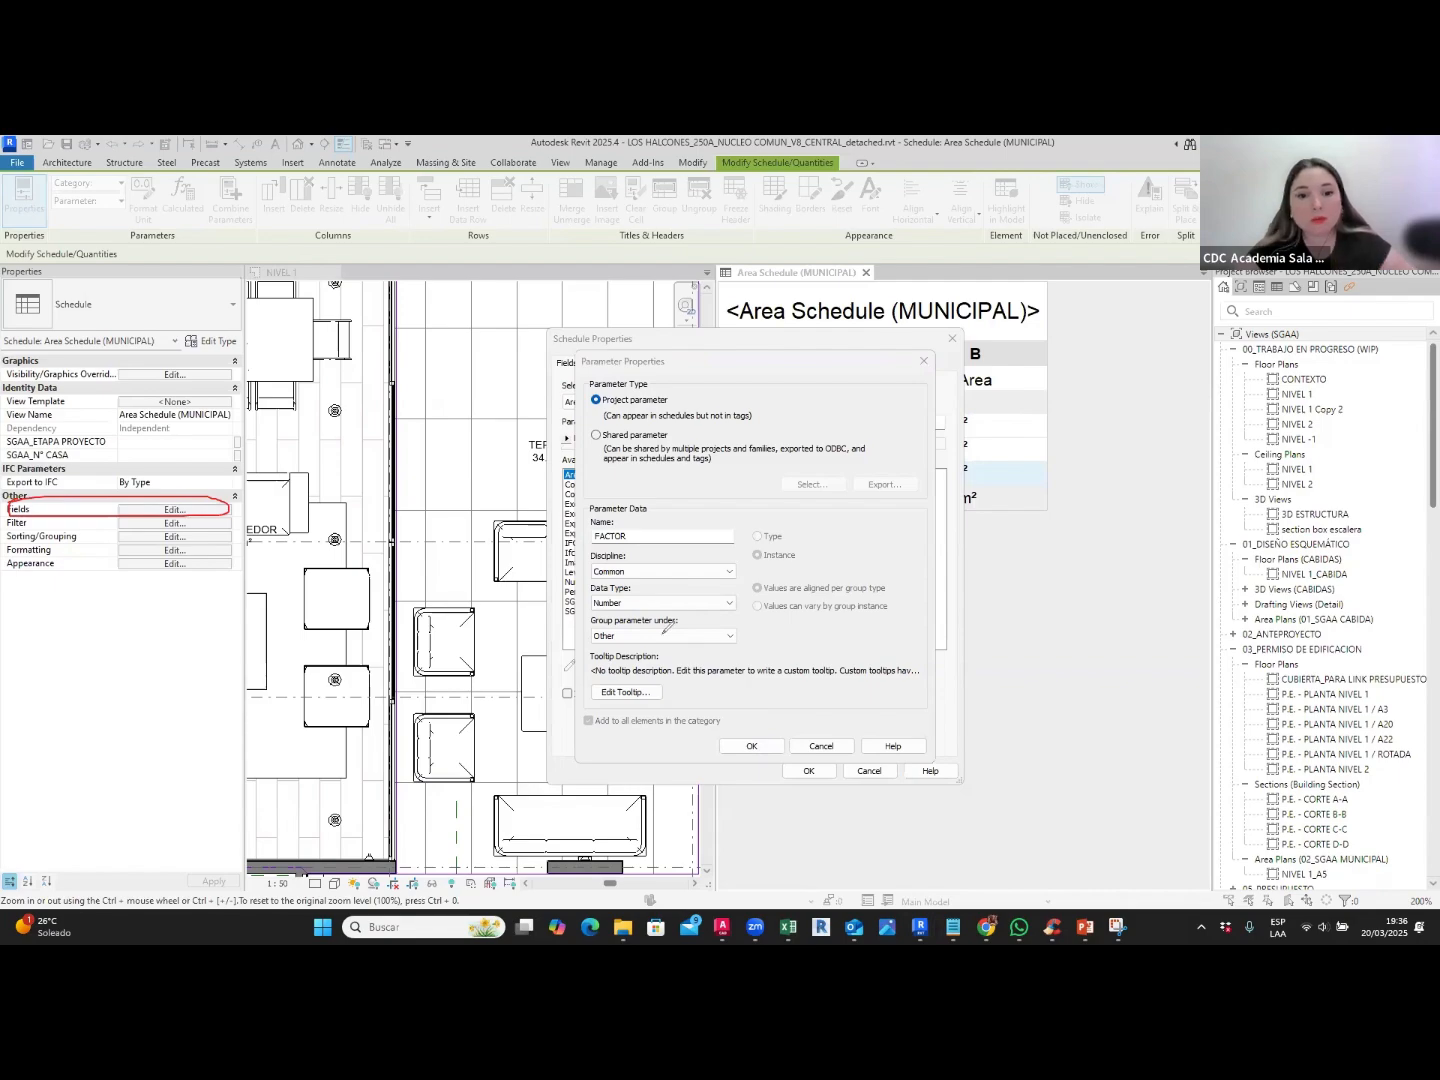
mouse_move(737, 638)
left_mouse_down()
mouse_move(652, 607)
mouse_move(592, 640)
mouse_move(720, 638)
left_mouse_up()
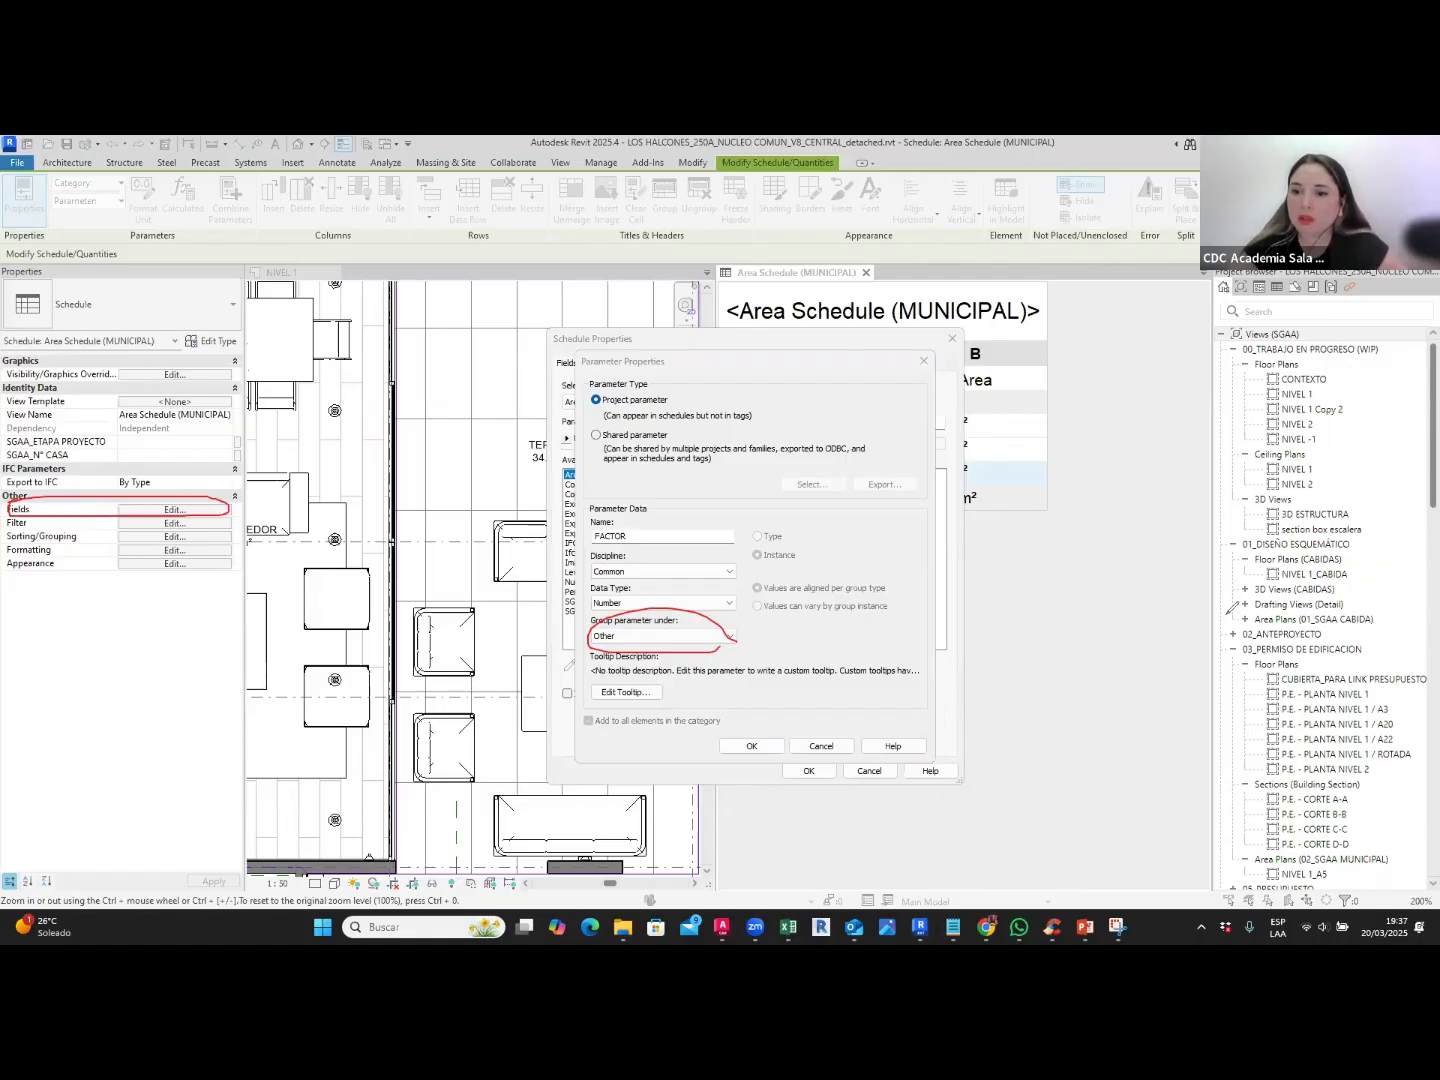
Step: Group the FACTOR parameter under Analysis Results, create it, and apply the added field to the area schedule
left_click(698, 640)
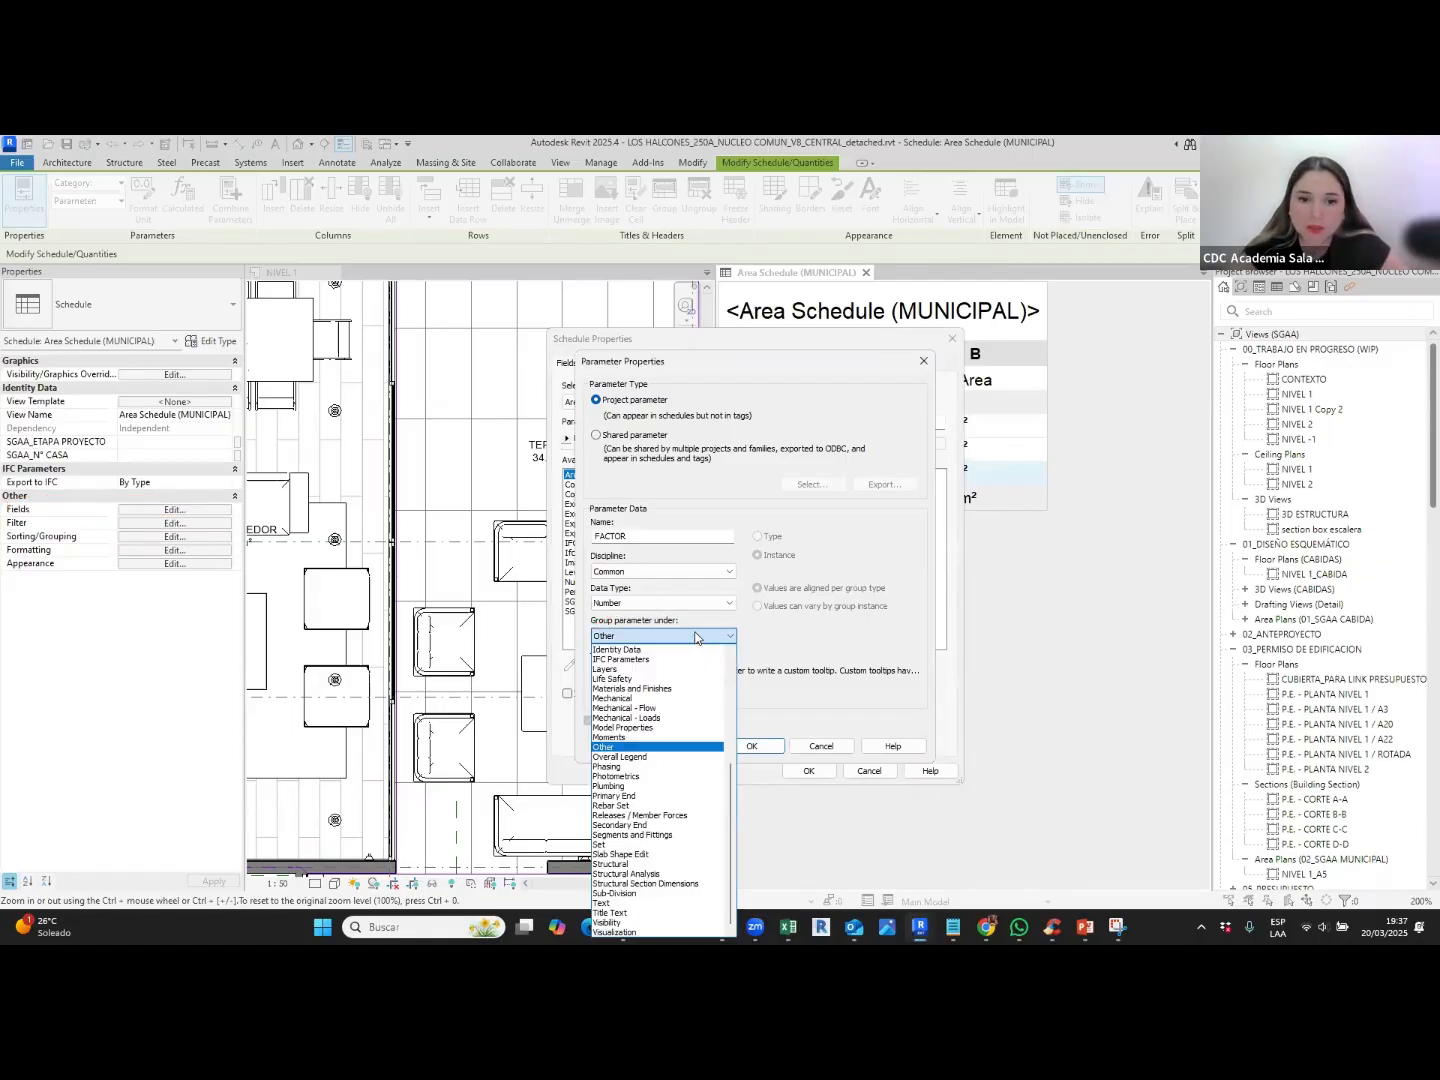
scroll(684, 668, "up", 1)
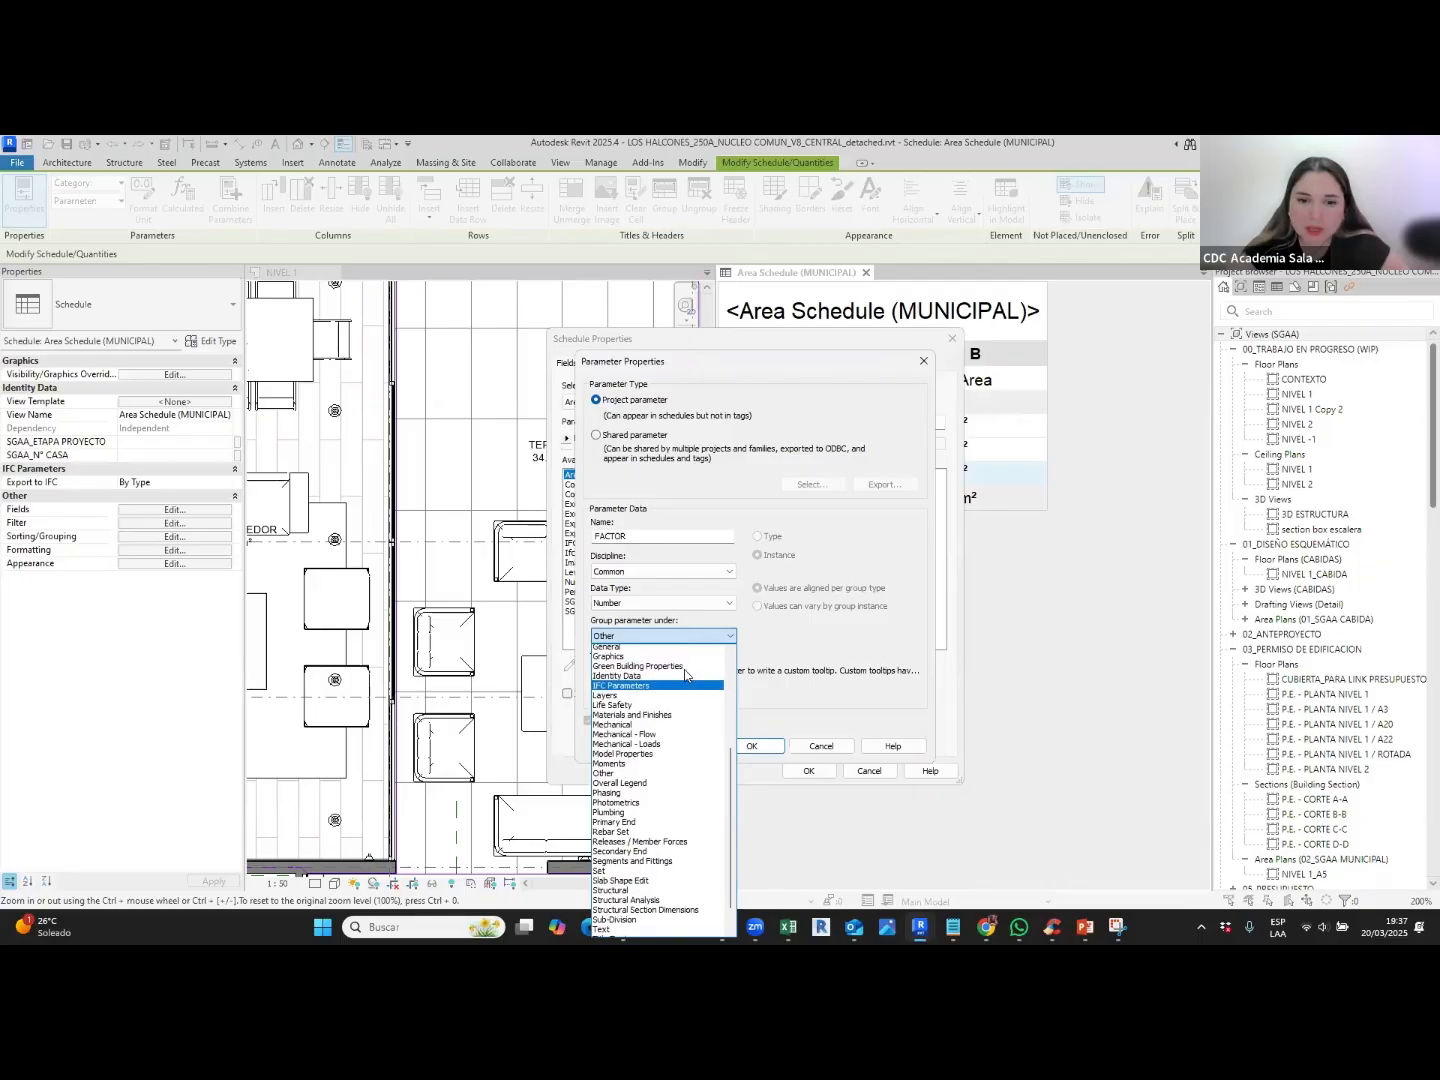
scroll(685, 672, "up", 3)
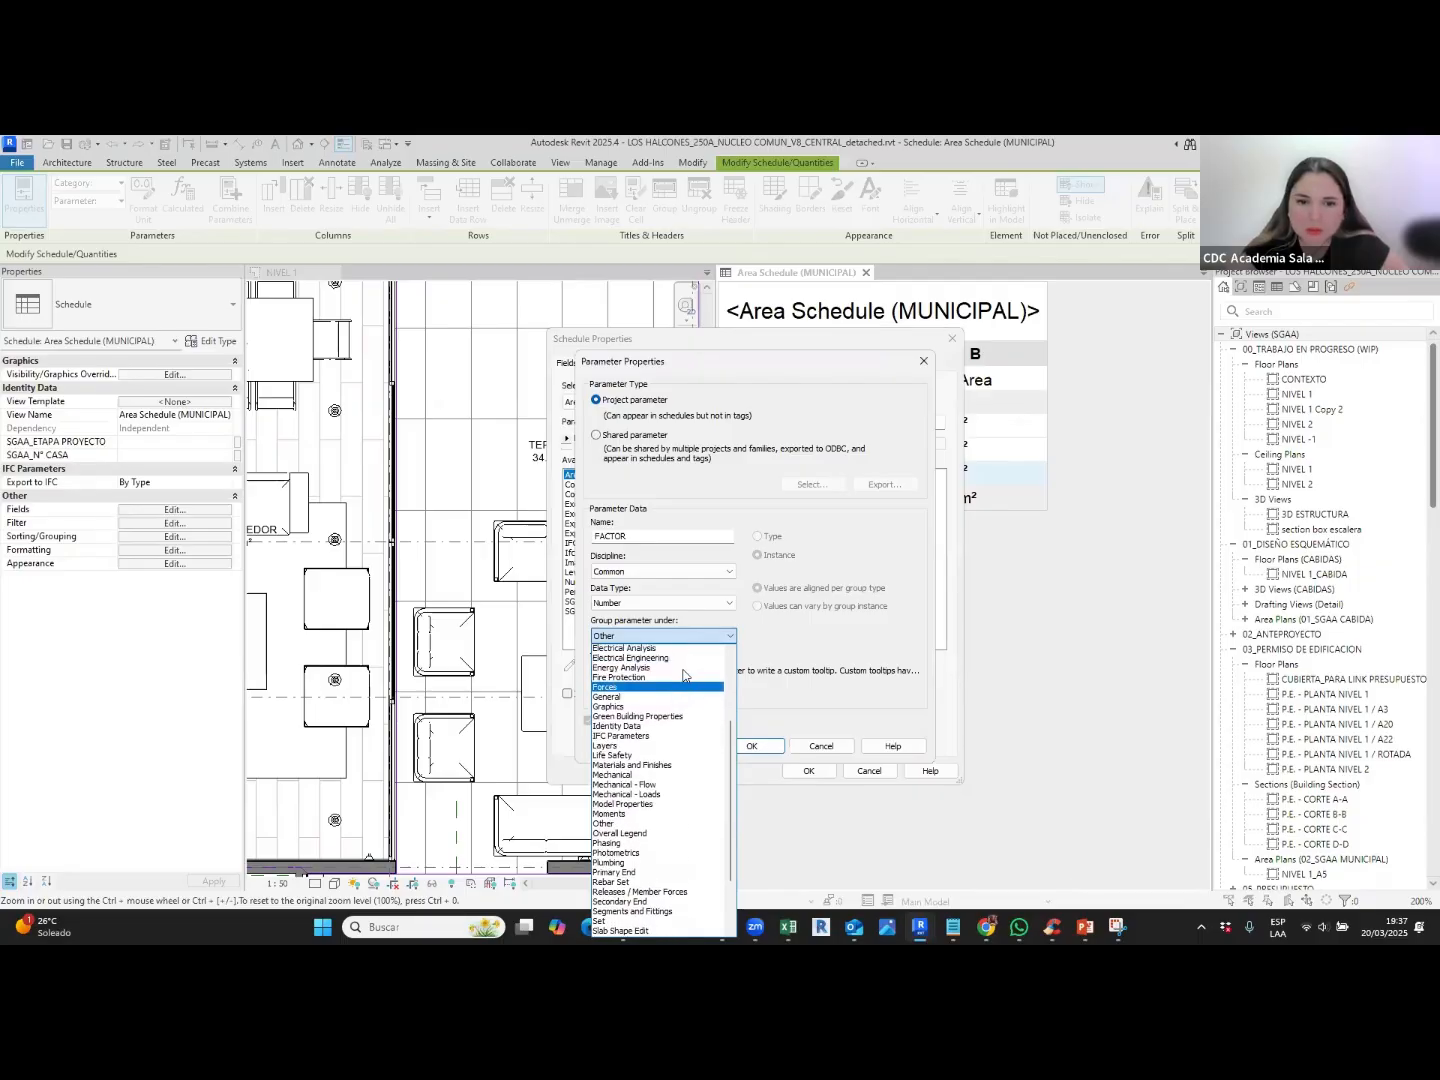
scroll(683, 675, "up", 4)
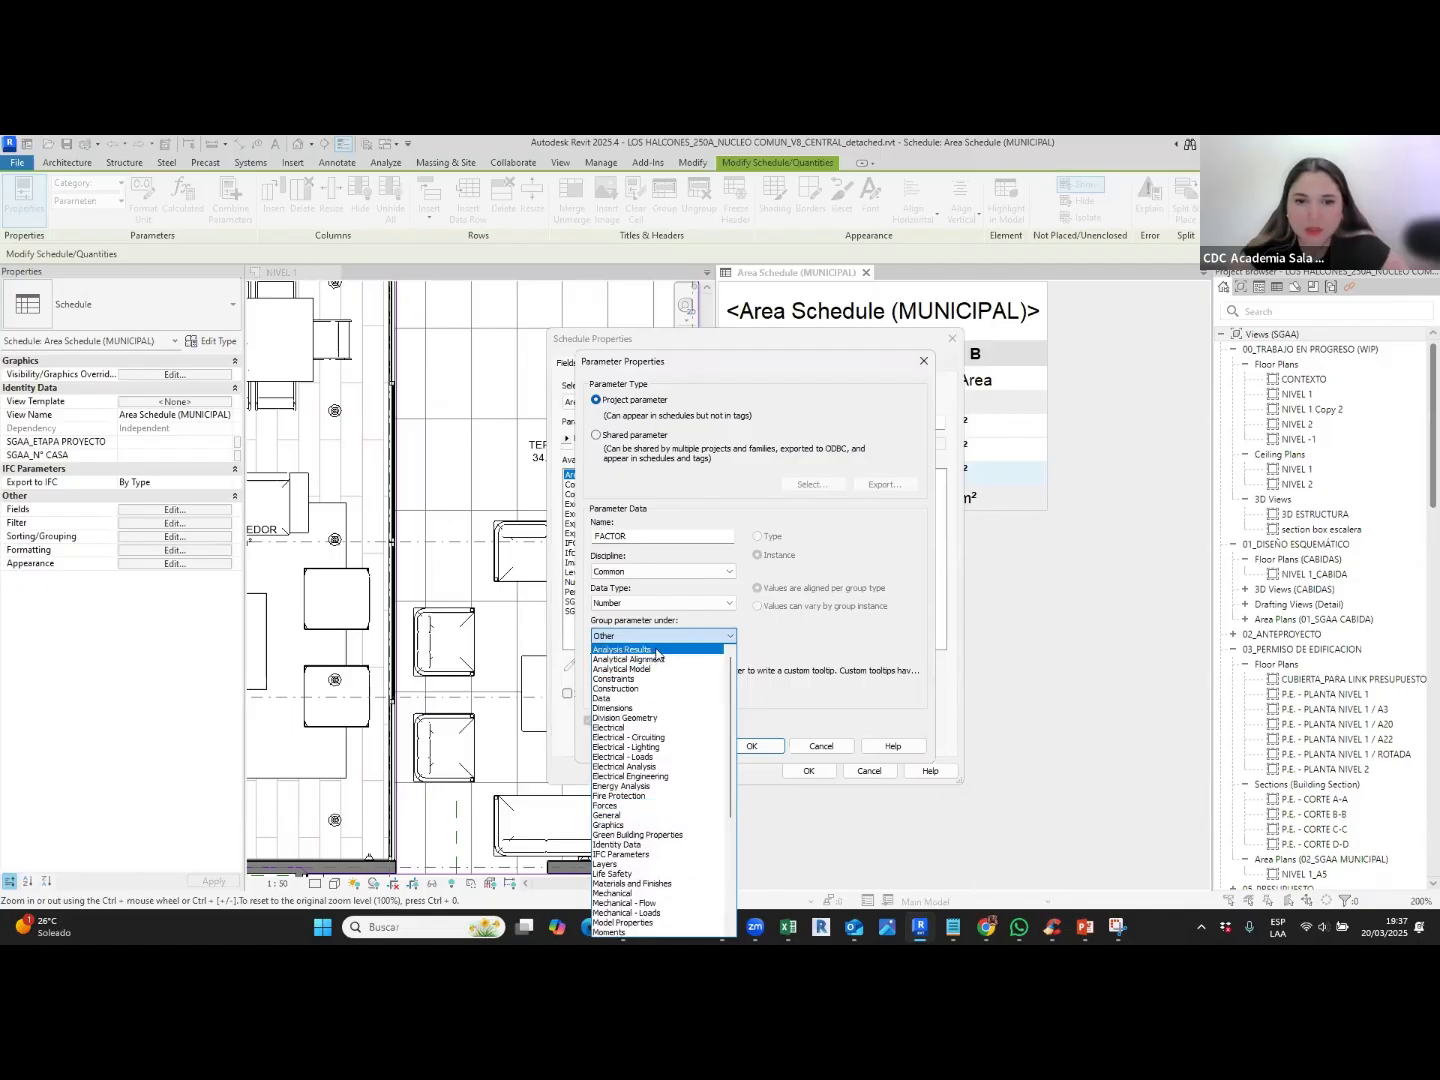
left_click(653, 651)
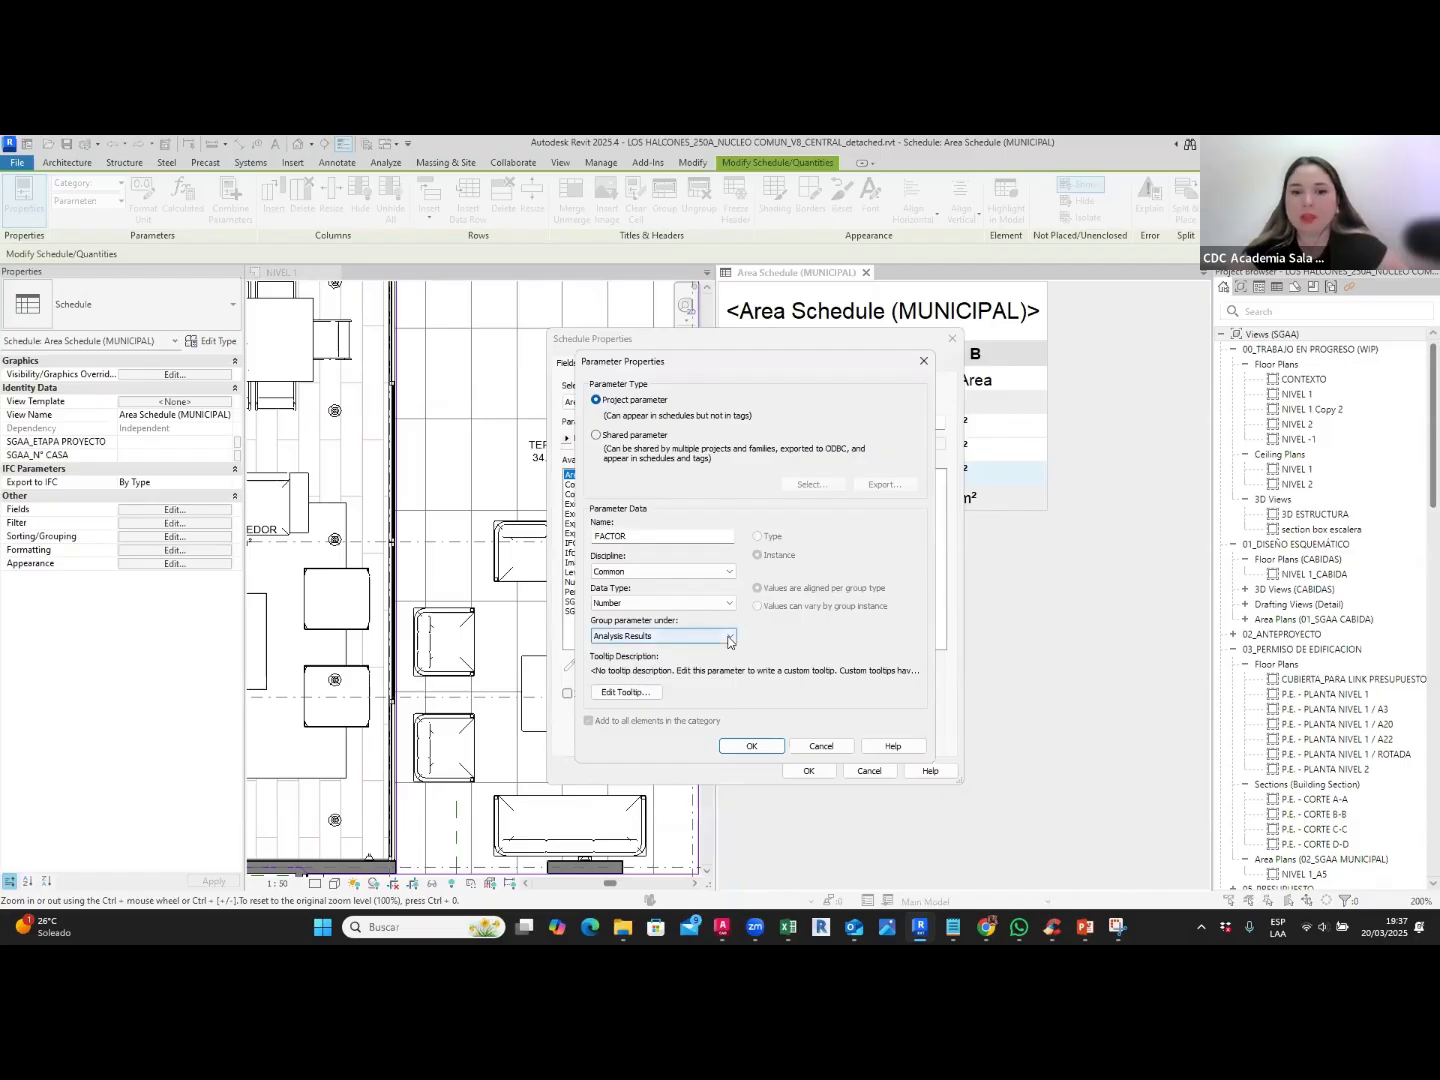
left_click(752, 746)
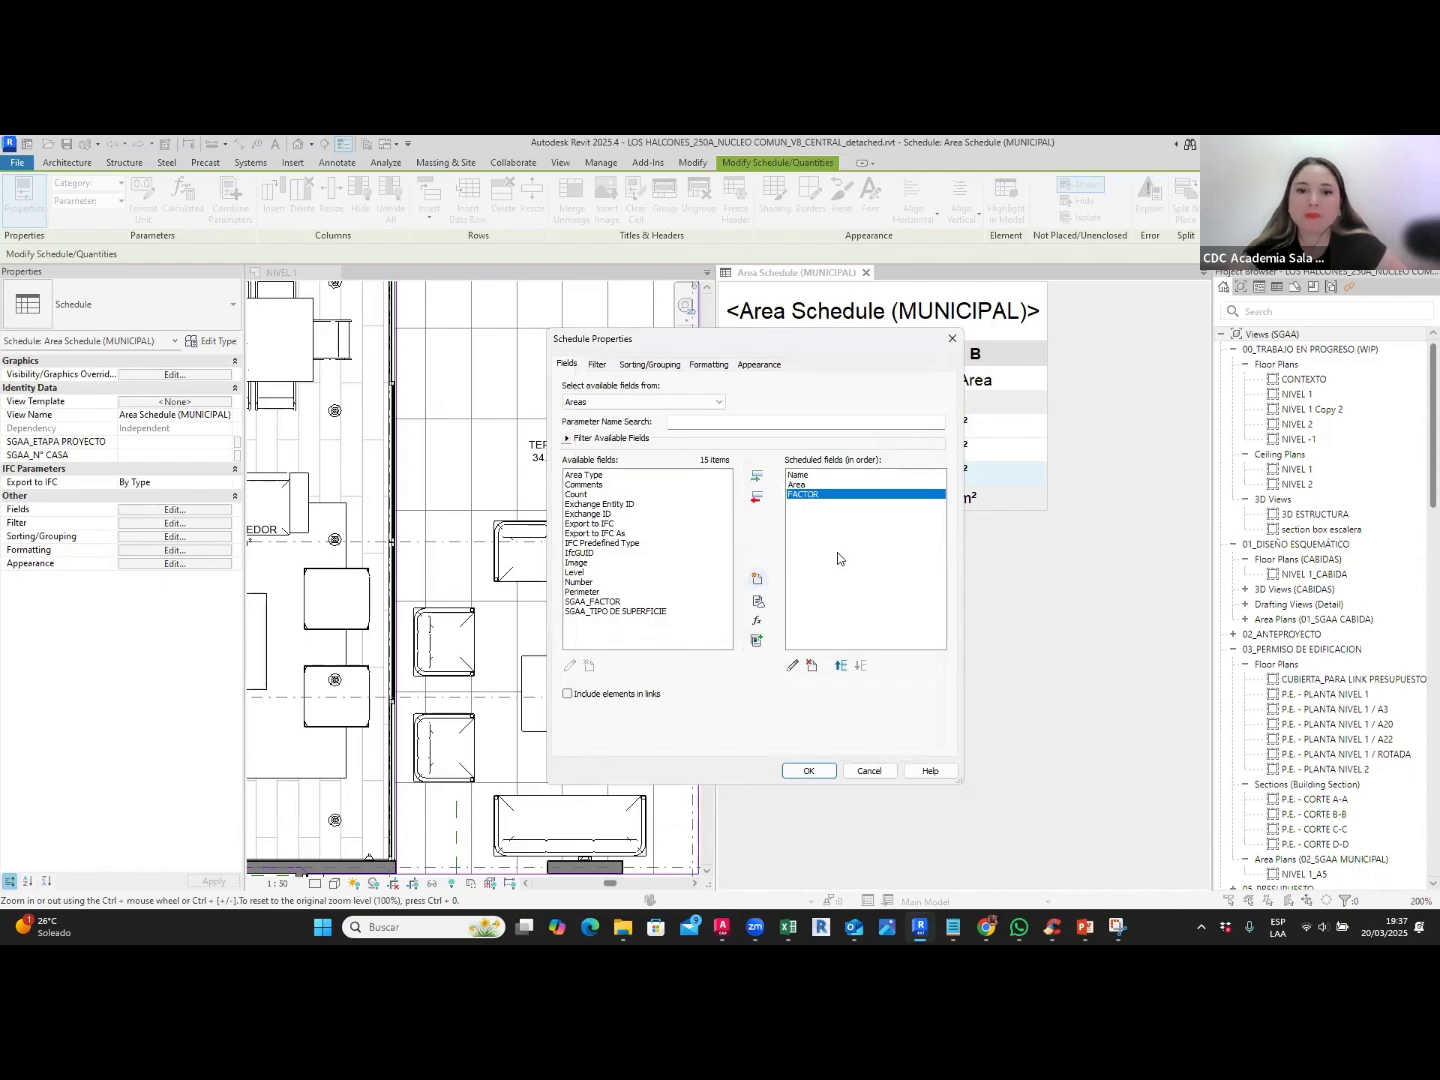
left_click(814, 774)
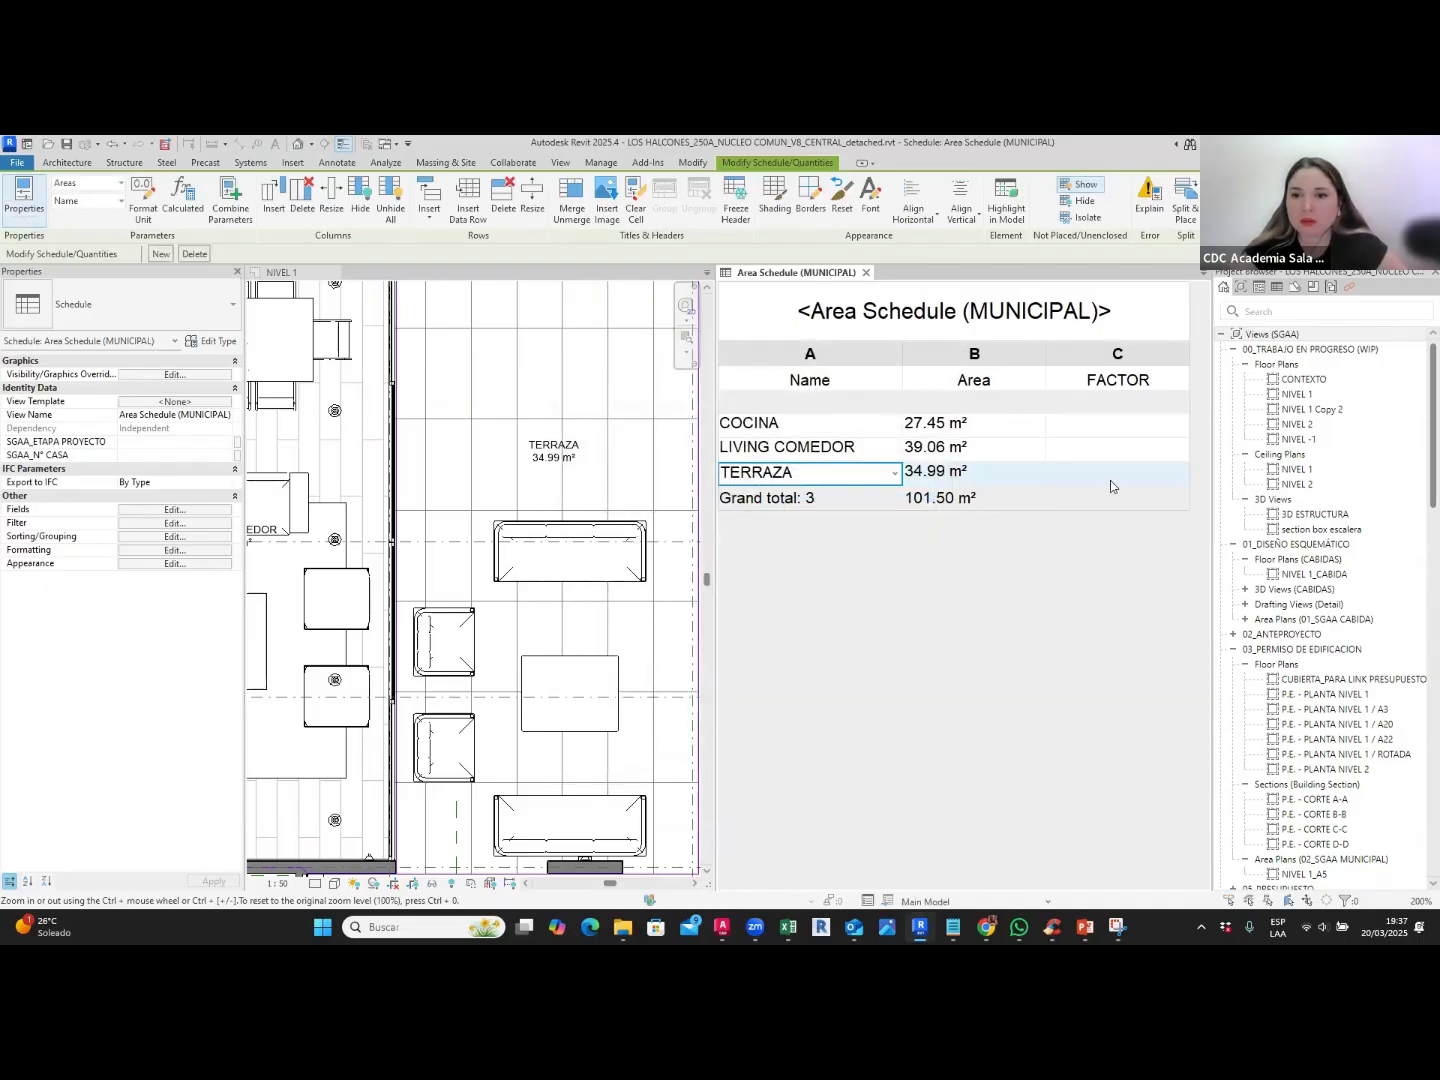
Step: Enter FACTOR values of 1 for COCINA and 3 for LIVING COMEDOR in the schedule
left_click(1120, 427)
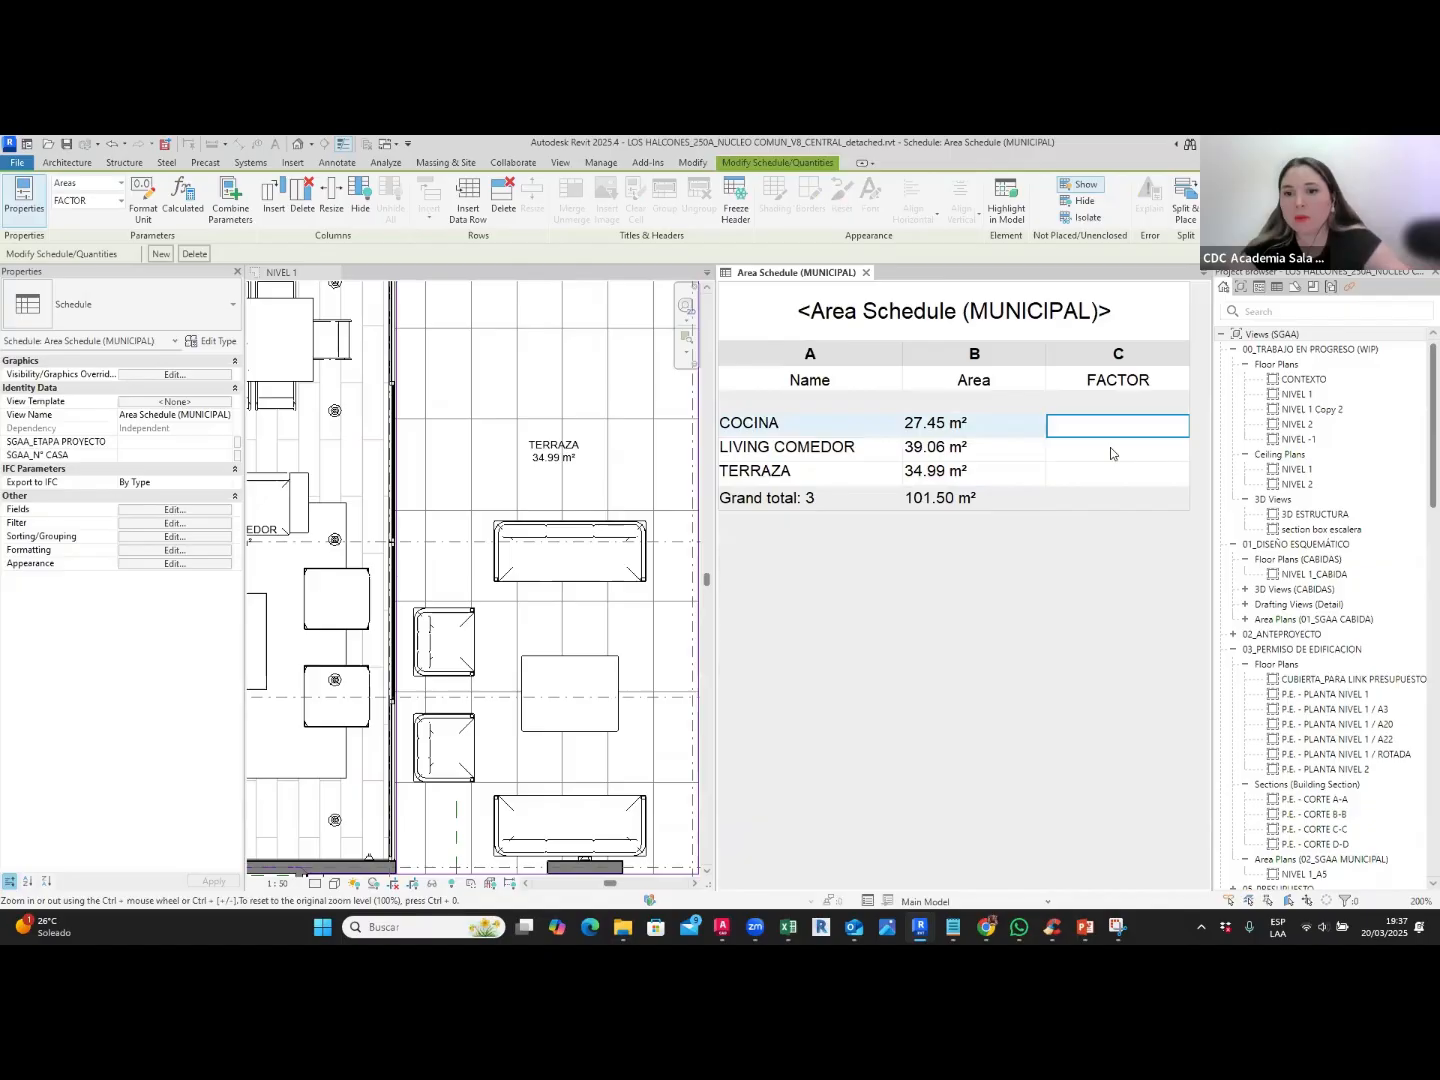
left_click(1111, 452)
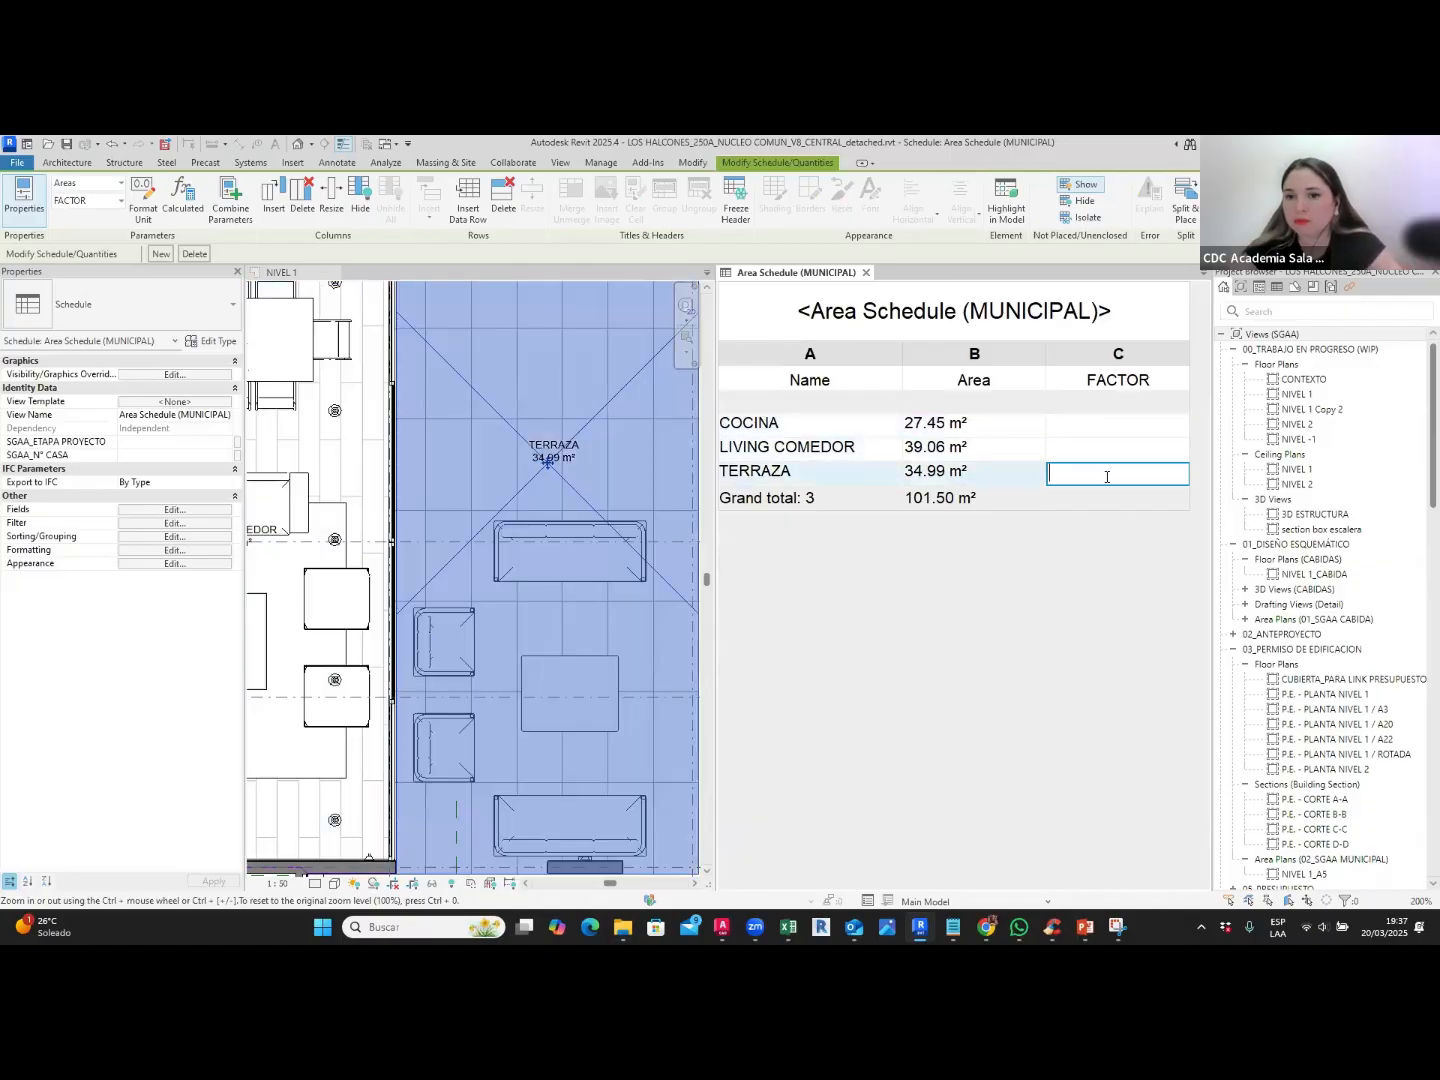
left_click(1083, 426)
type("2")
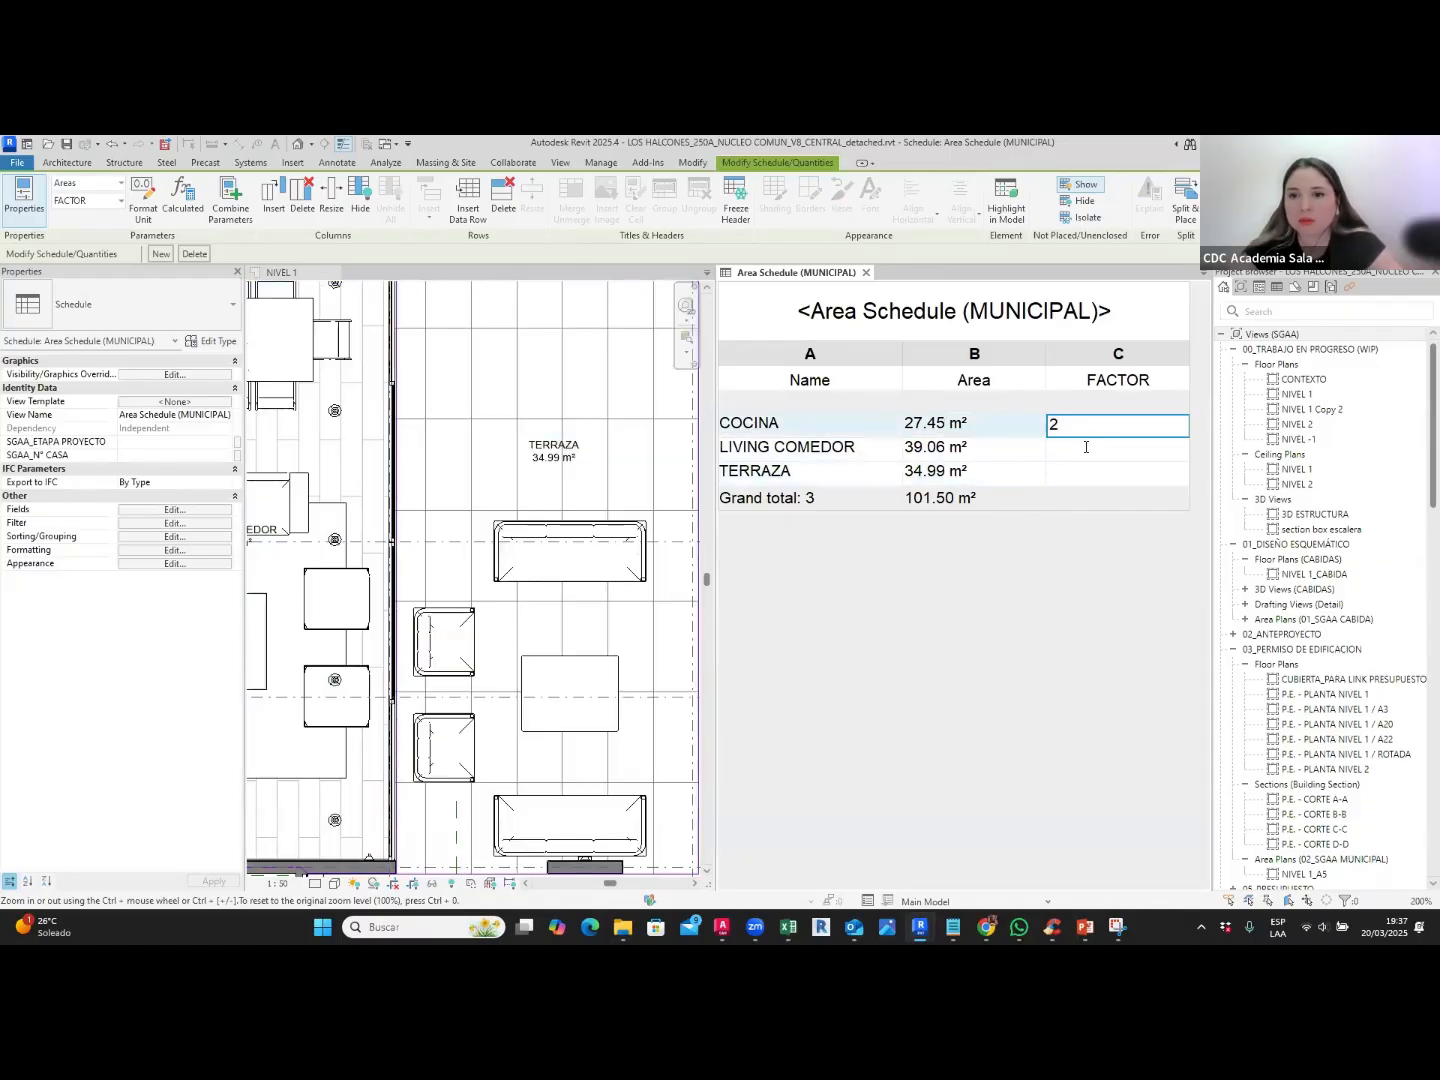
left_click(1086, 448)
left_click(1071, 425)
type("1")
left_click(1080, 449)
type("3")
left_click(1078, 470)
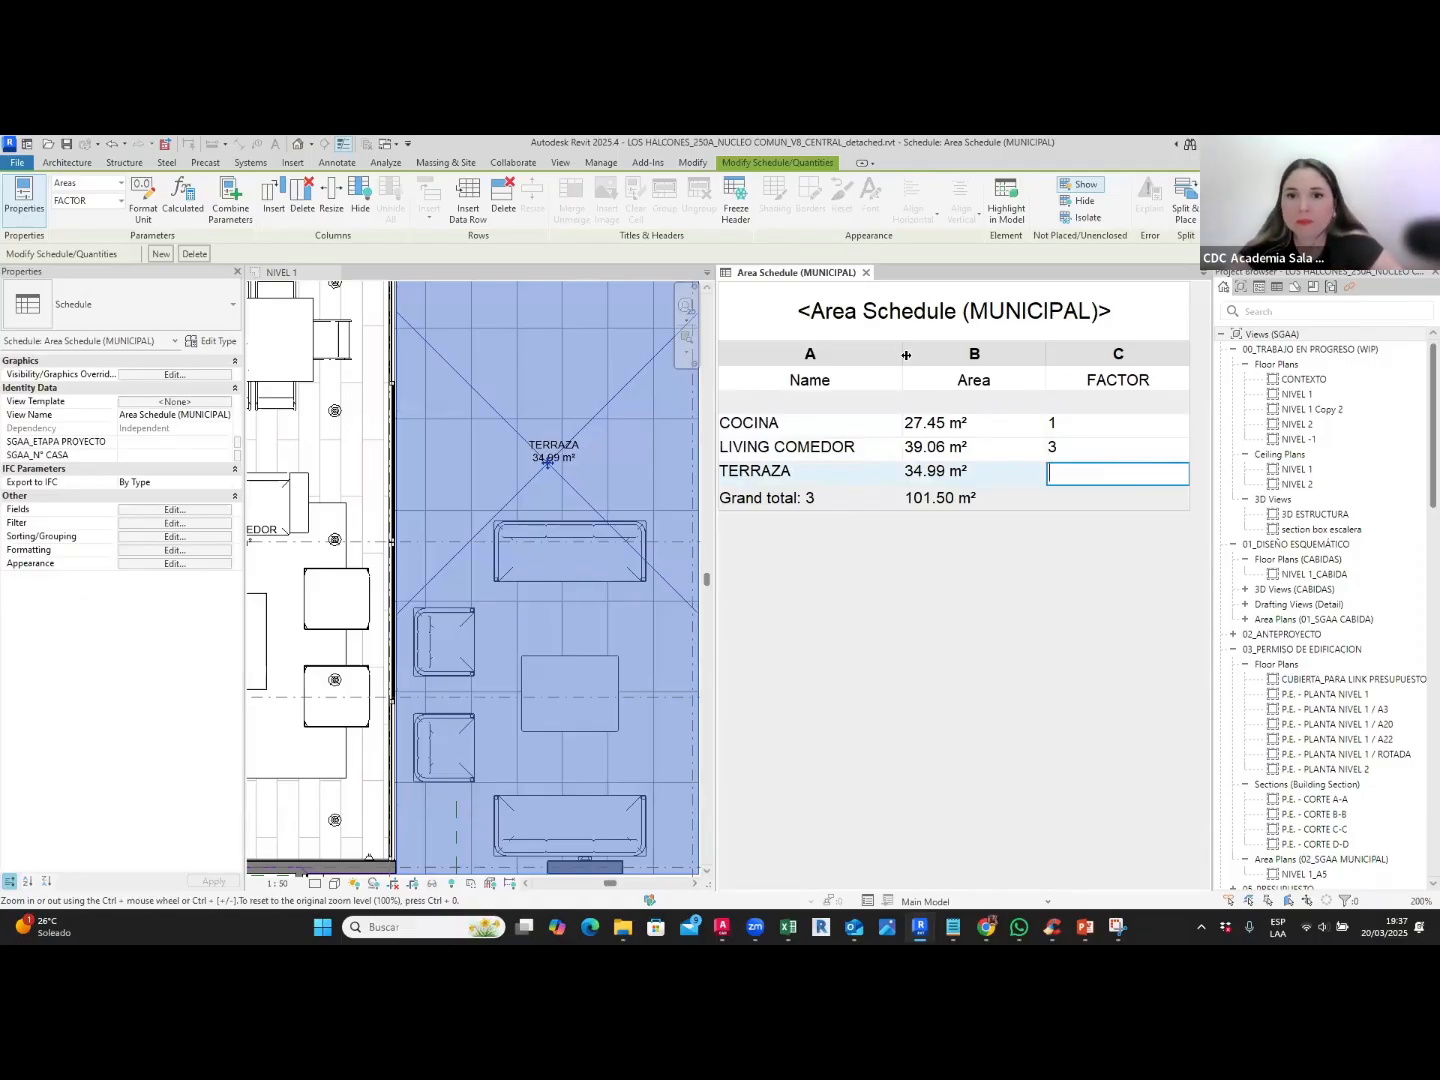
Step: Narrow the Name, Area and FACTOR columns of the area schedule
left_click_drag(906, 355, 883, 355)
scroll(930, 480, "down", 1, "ctrl")
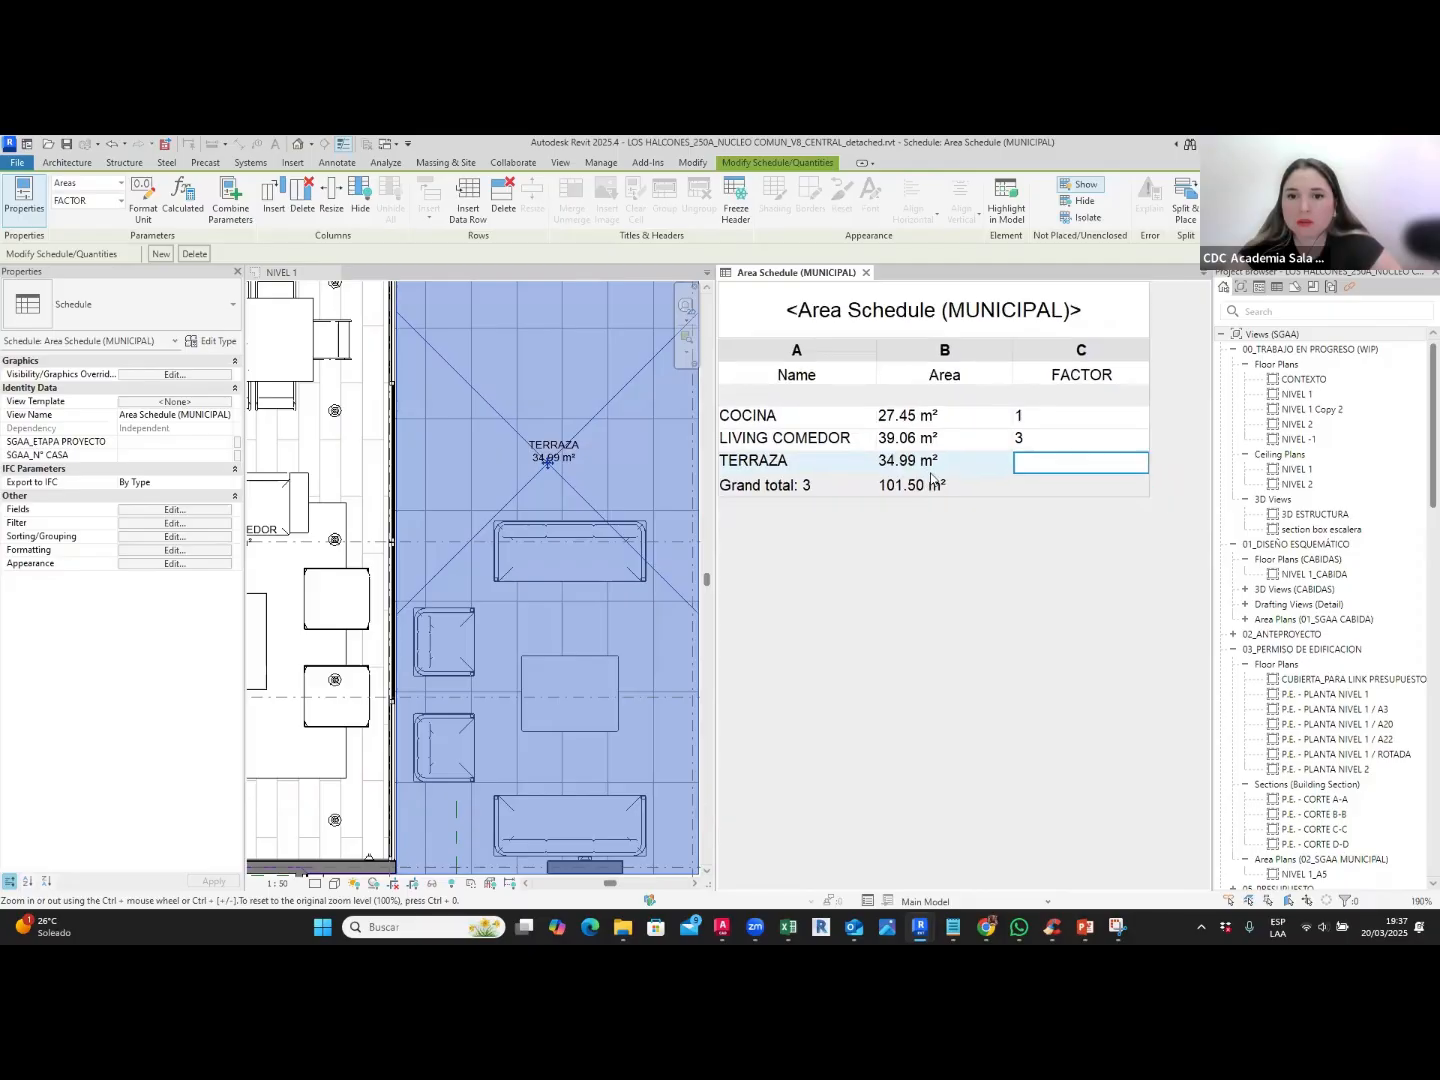
left_click_drag(1011, 372, 984, 372)
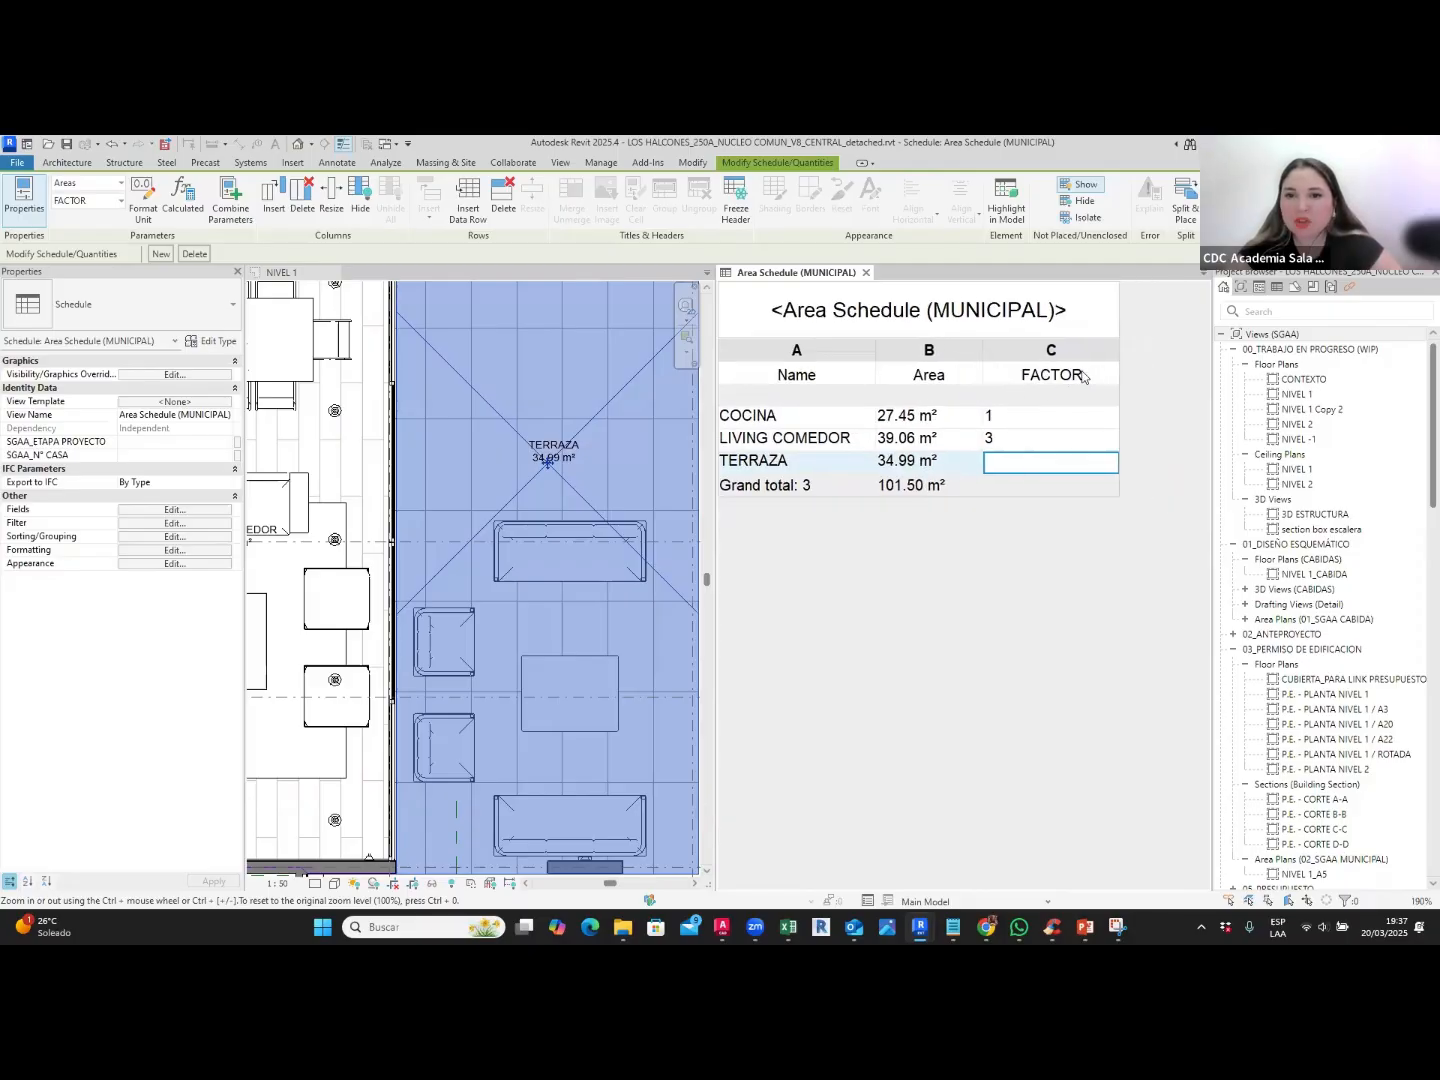
left_click_drag(1119, 363, 1078, 363)
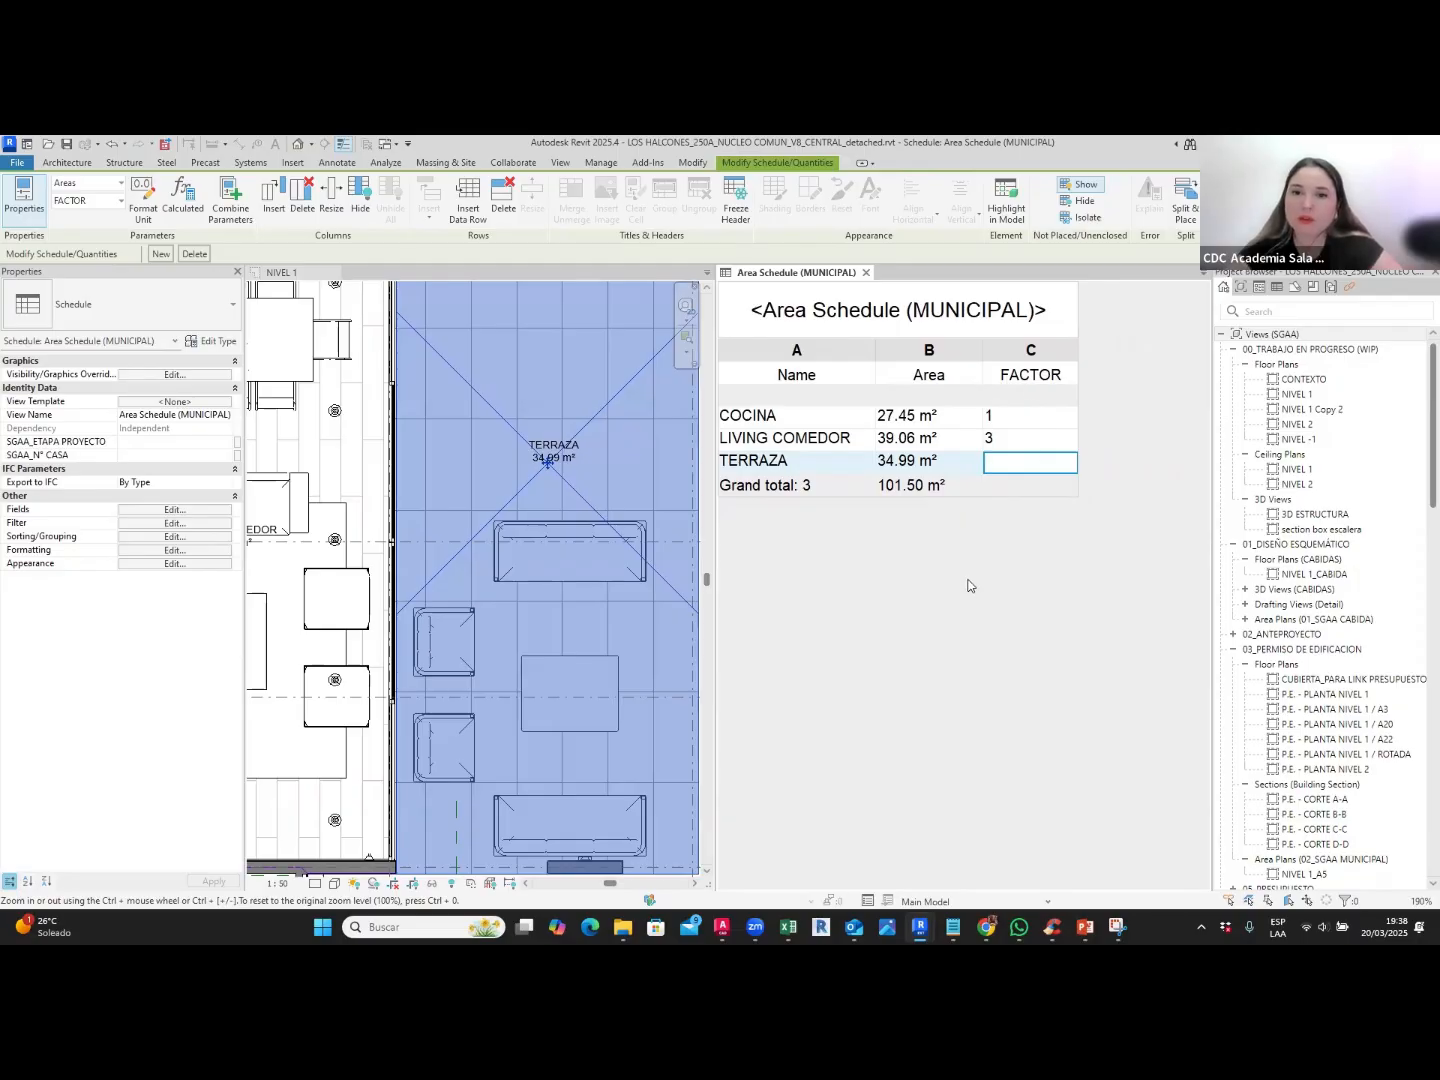
Step: Start a calculated schedule field named AREA TOTAL and set its type to Area
left_click(215, 509)
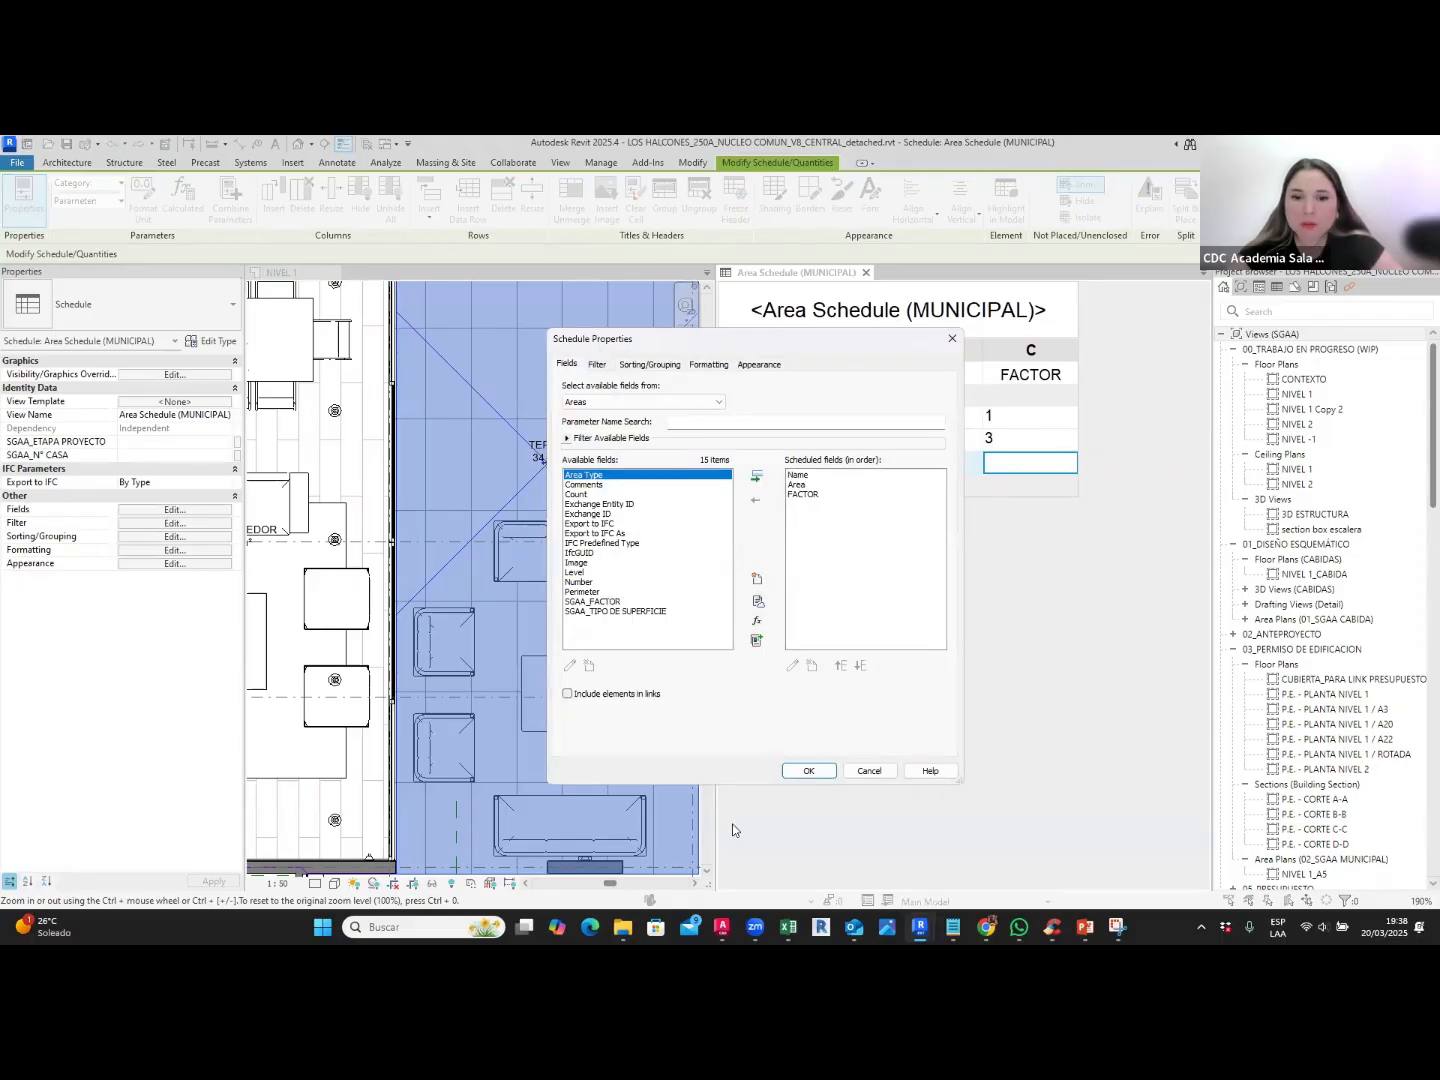
mouse_move(756, 611)
left_mouse_down()
mouse_move(753, 630)
mouse_move(769, 613)
left_mouse_up()
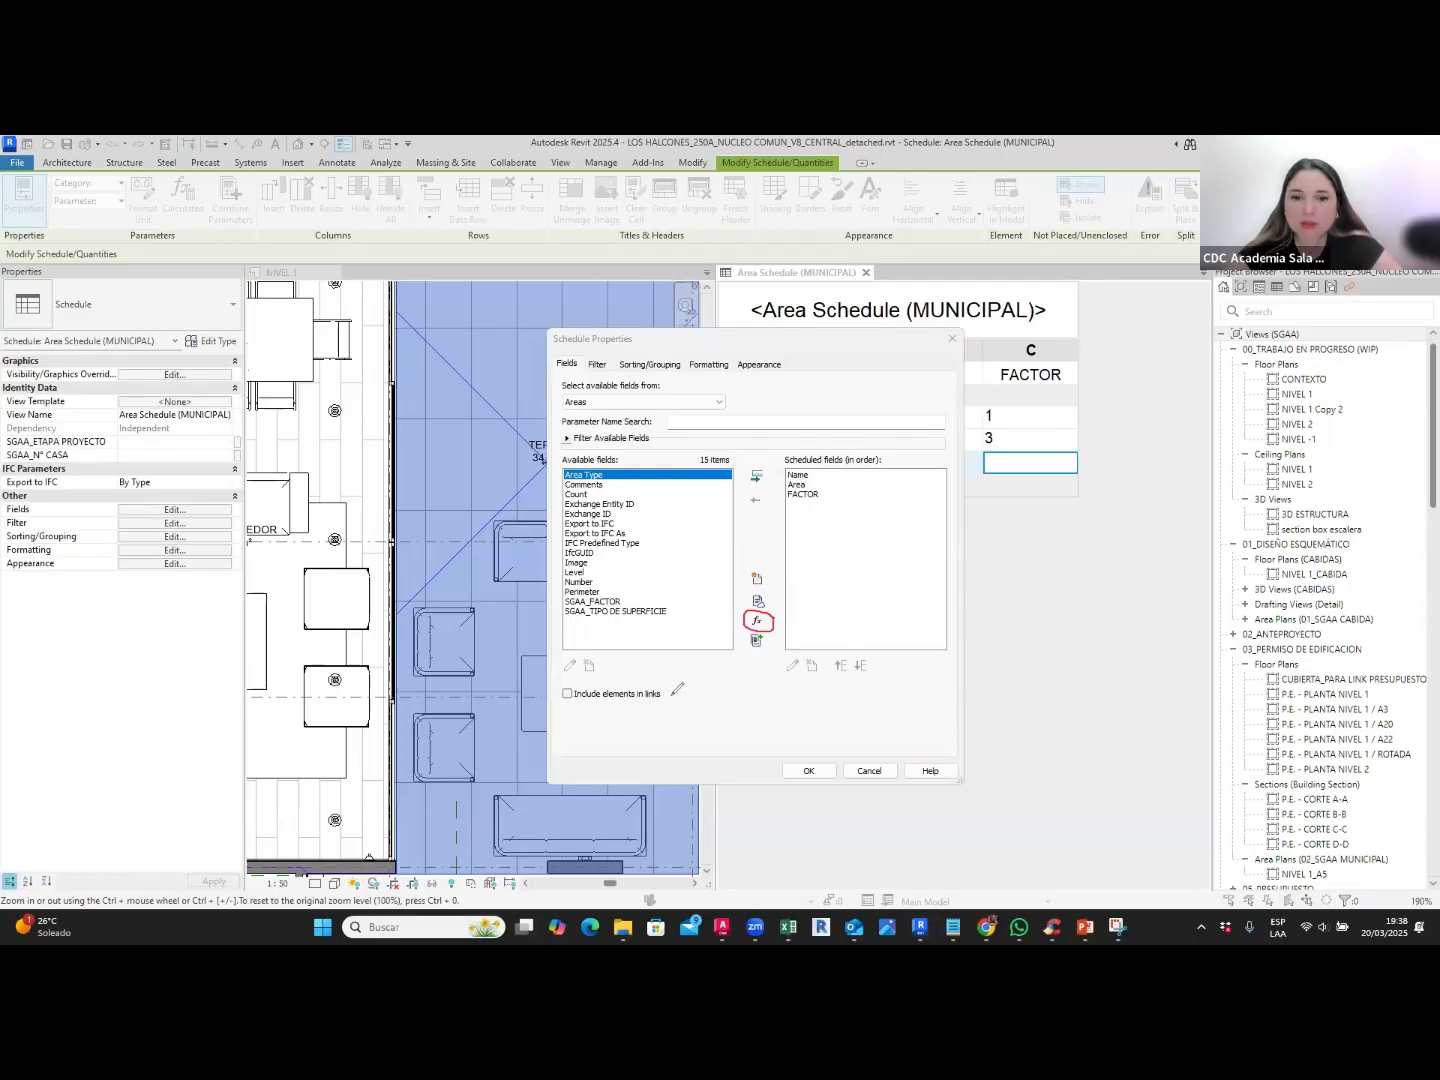
mouse_move(670, 696)
left_mouse_down()
mouse_move(748, 632)
mouse_move(746, 660)
left_mouse_up()
left_click_drag(727, 635, 750, 630)
left_click(757, 621)
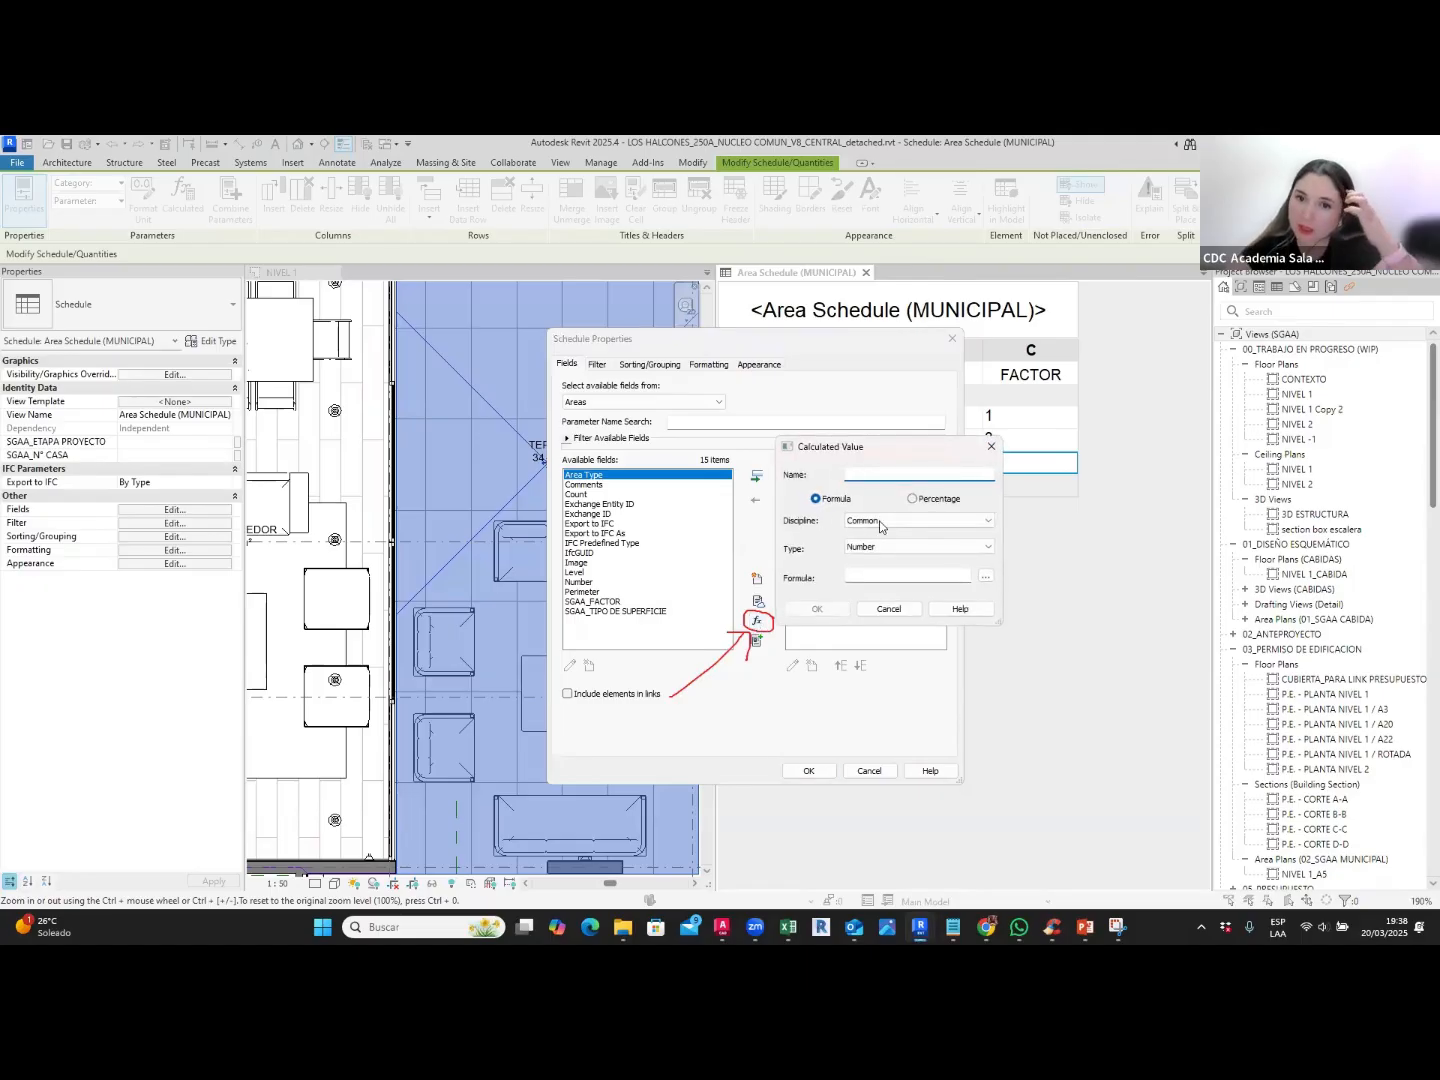
type("AREA")
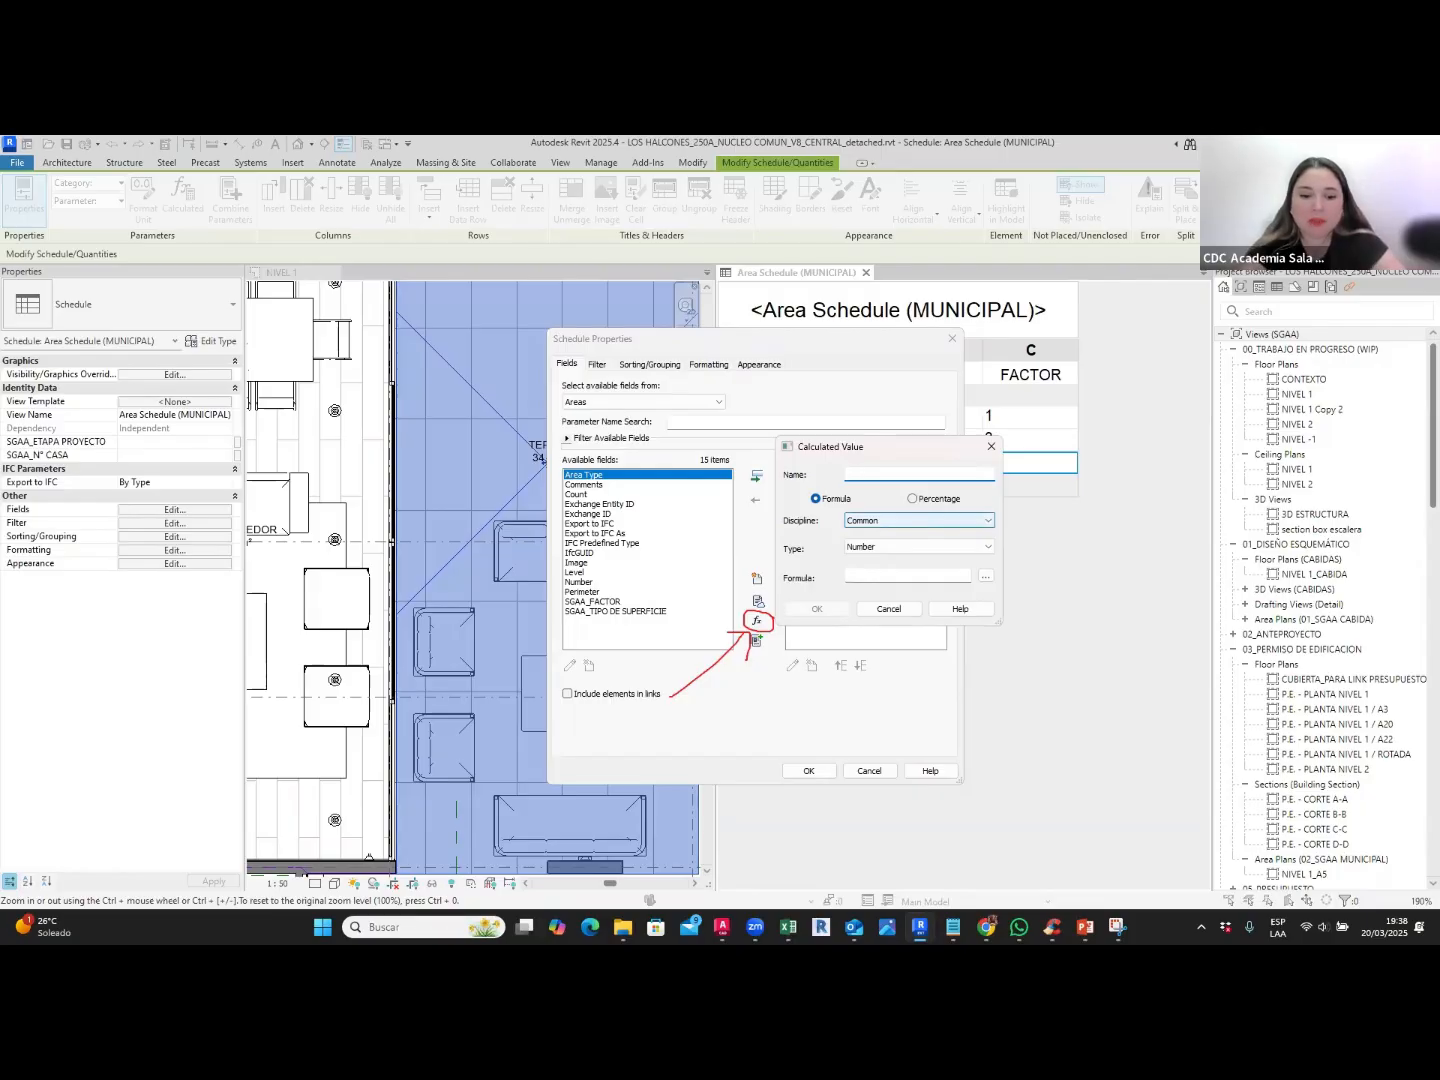
type(" TOTAL")
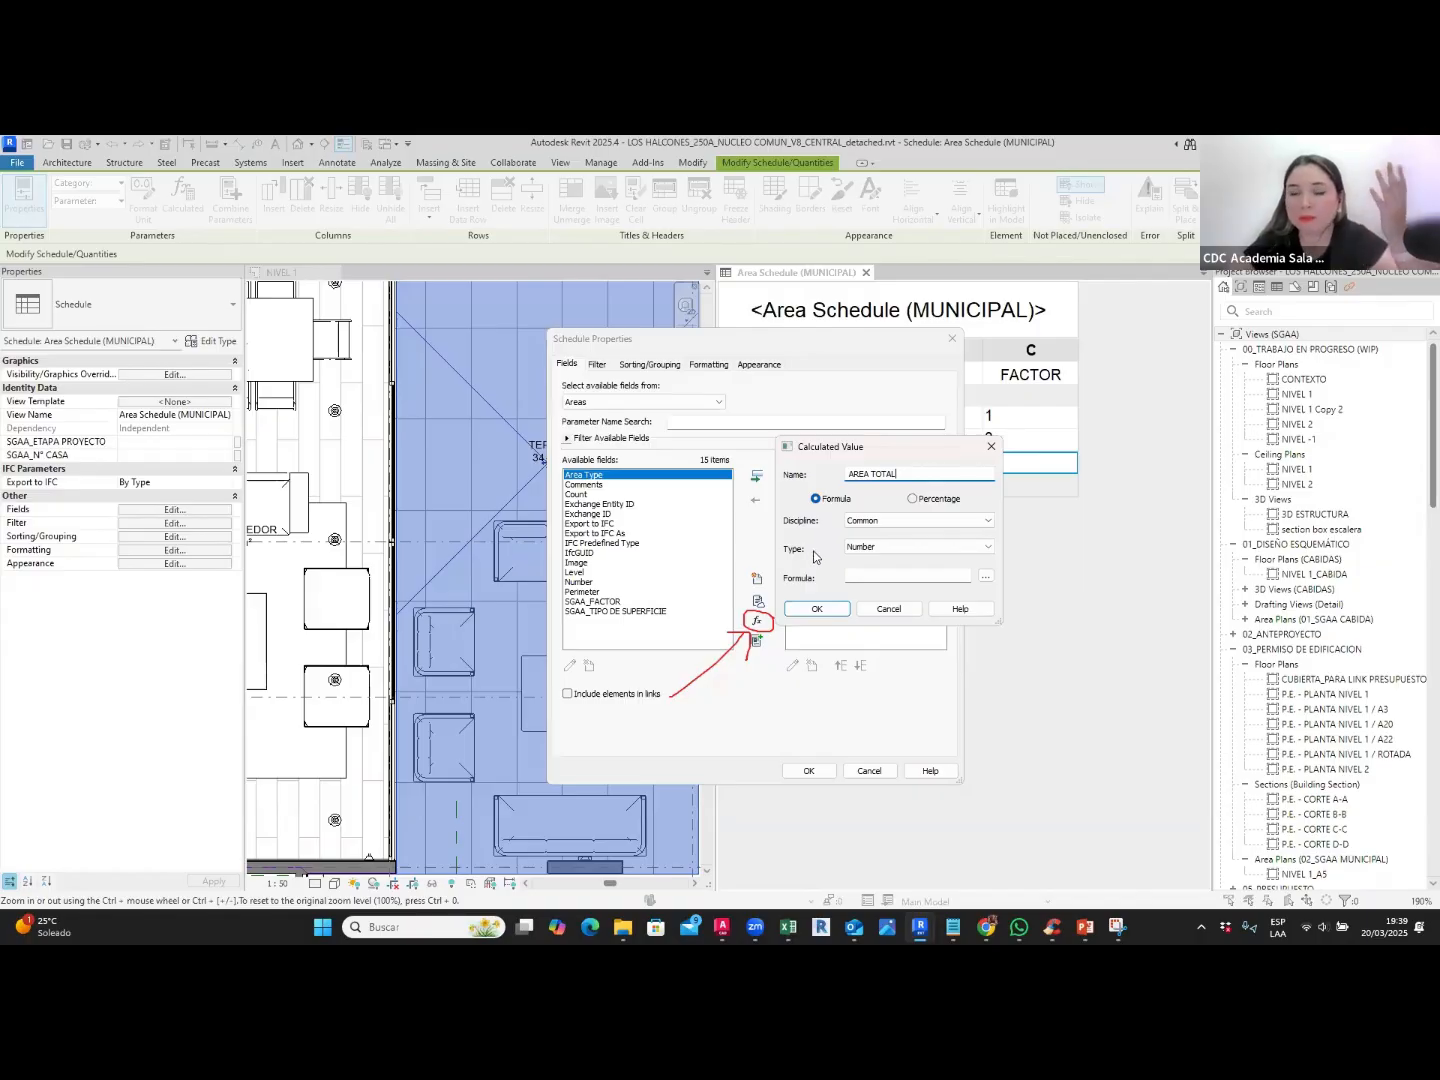
left_click(879, 548)
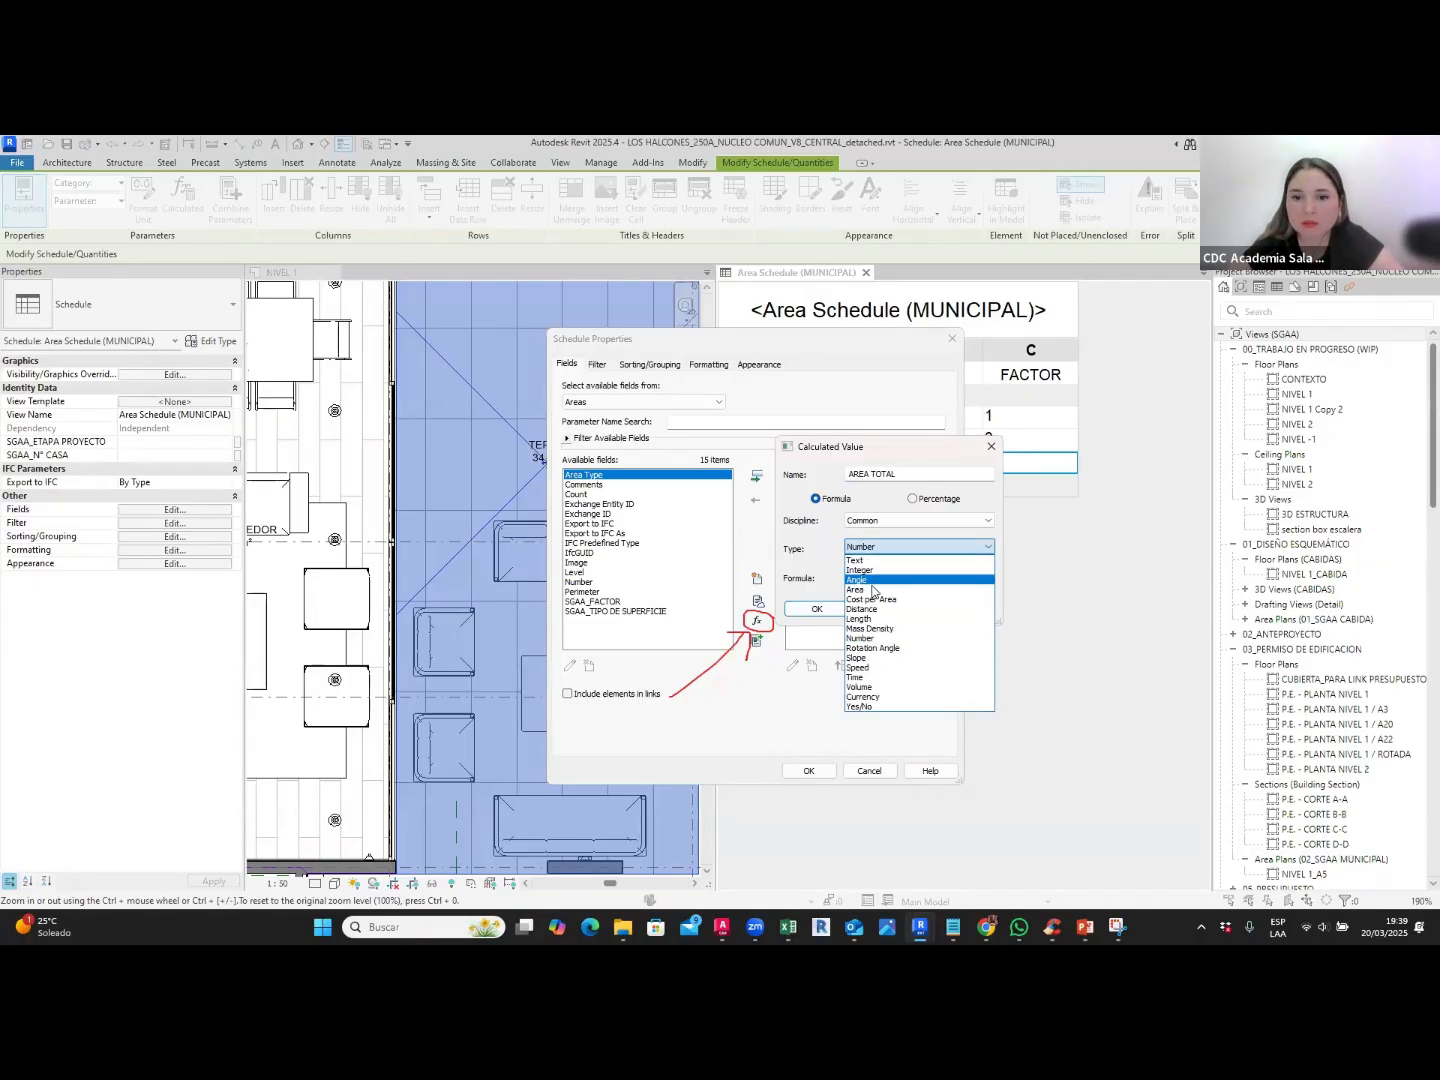
left_click(871, 589)
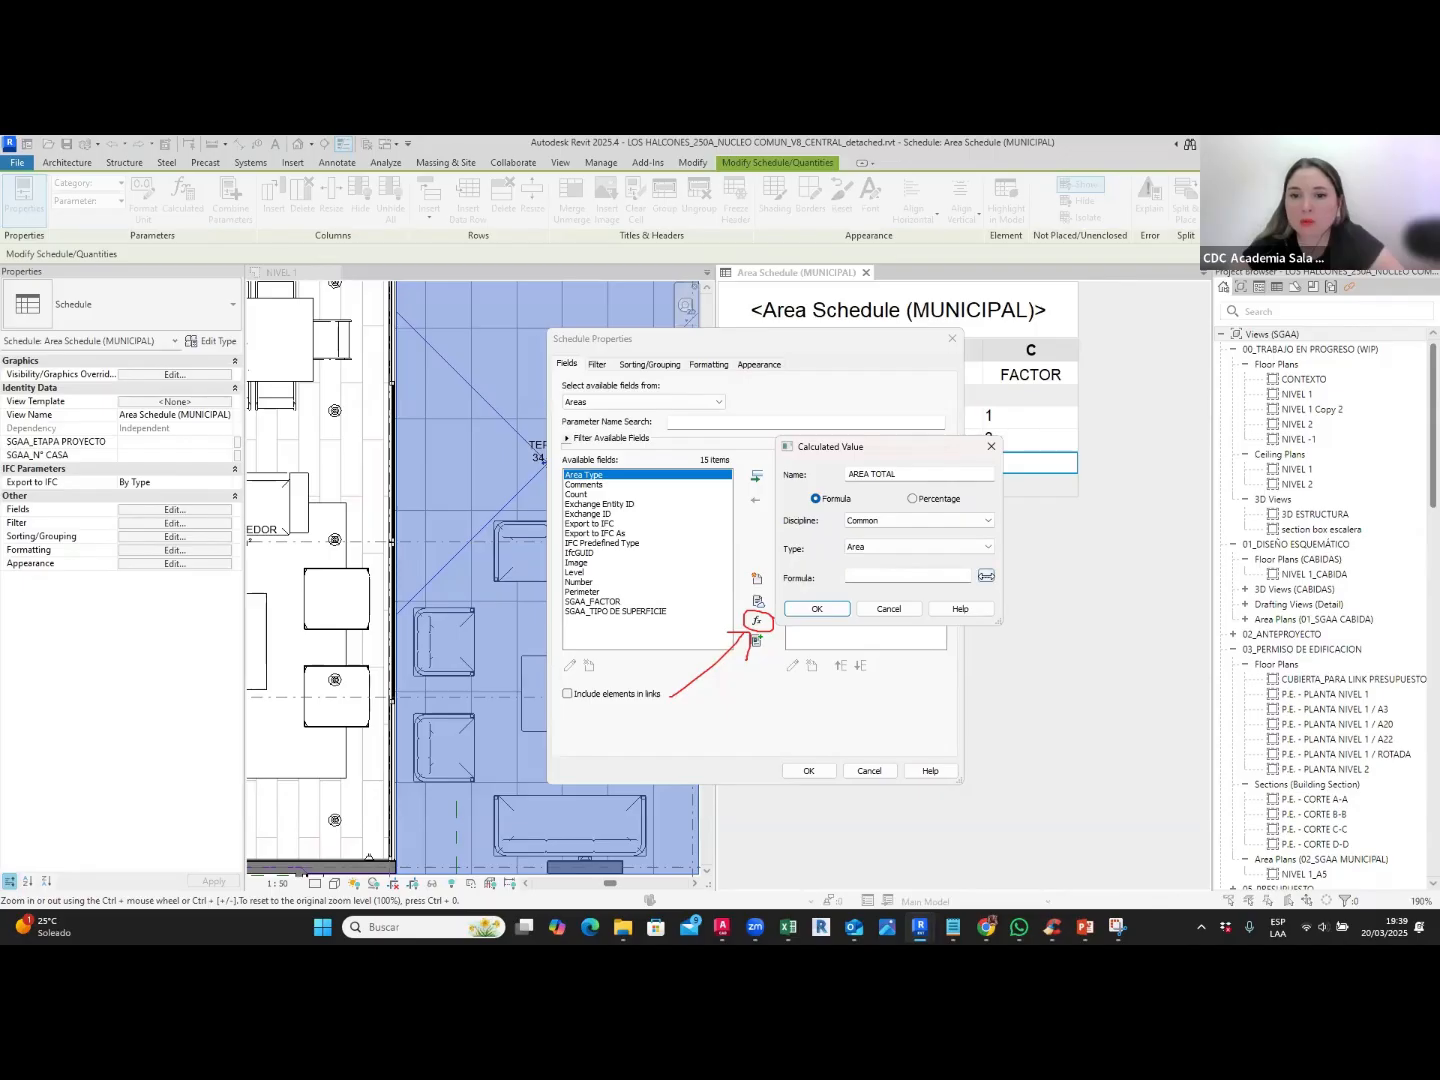
Step: Build the AREA TOTAL formula as Area*FACTOR from the schedule's fields and add the calculated field
left_click(986, 576)
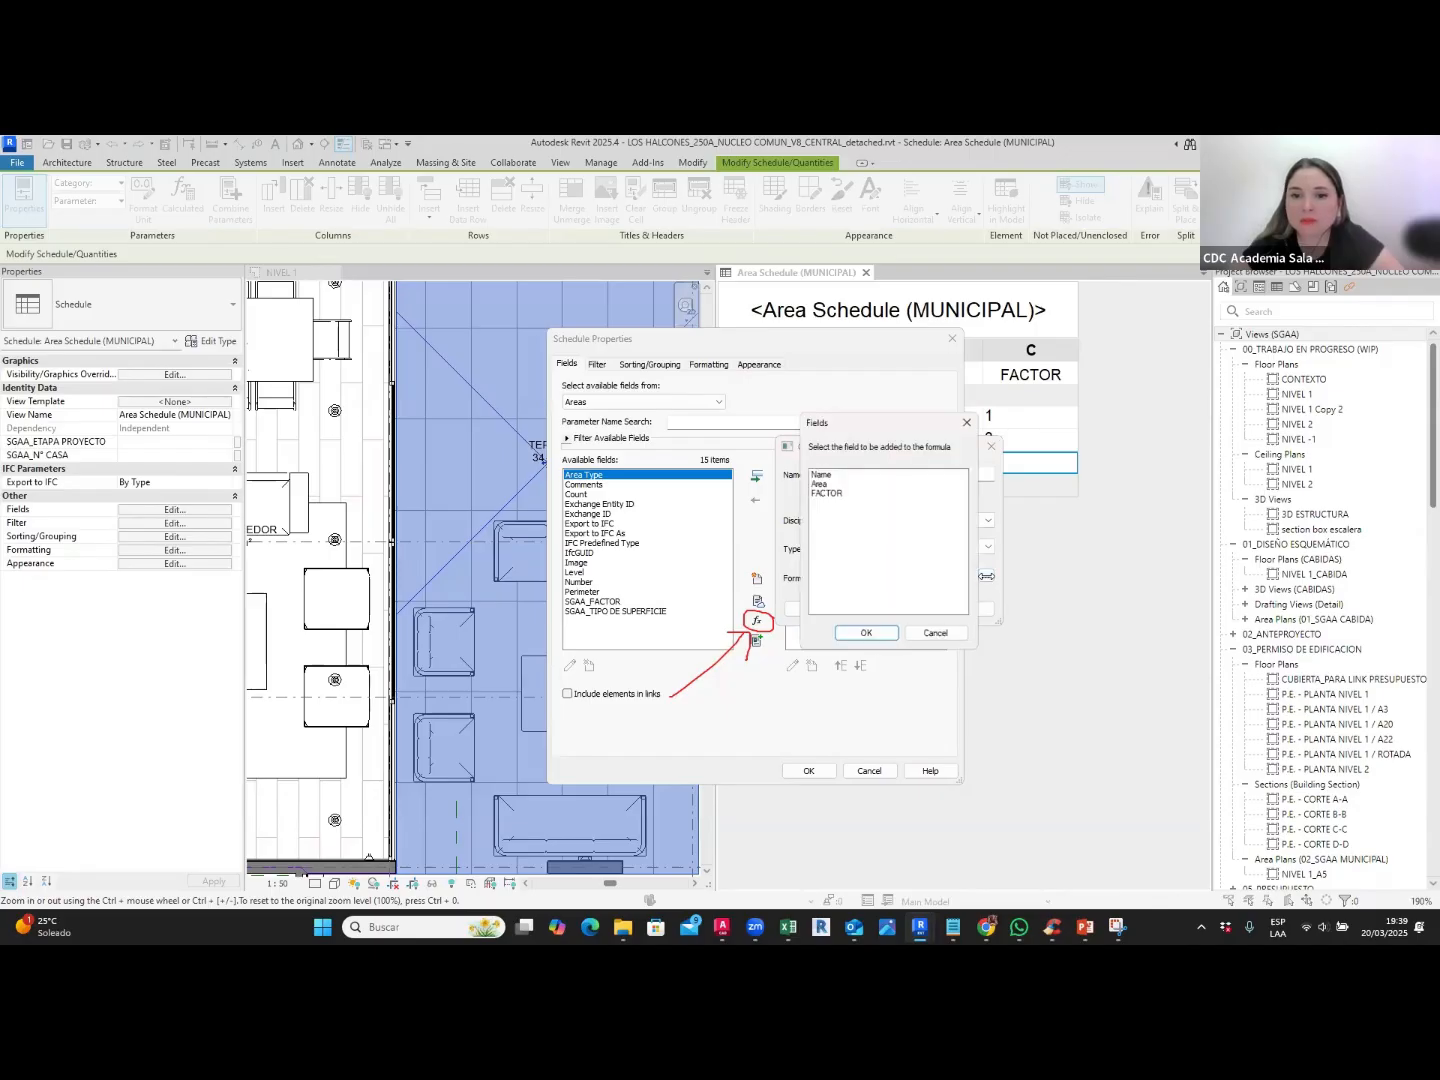
left_click(818, 482)
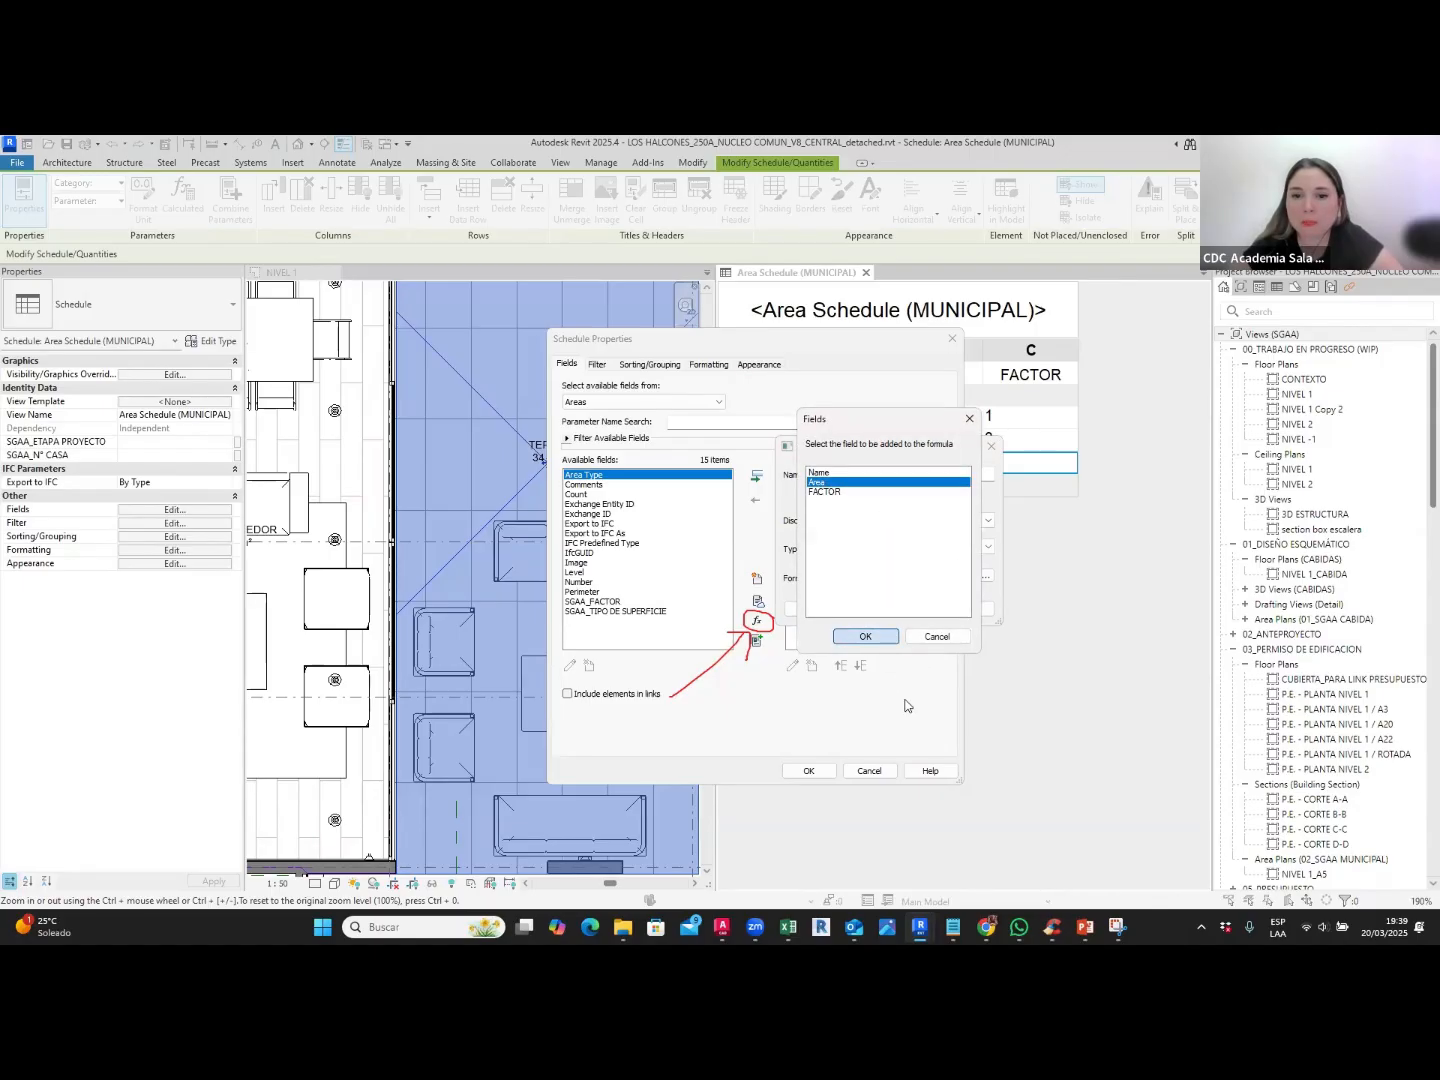
left_click(865, 636)
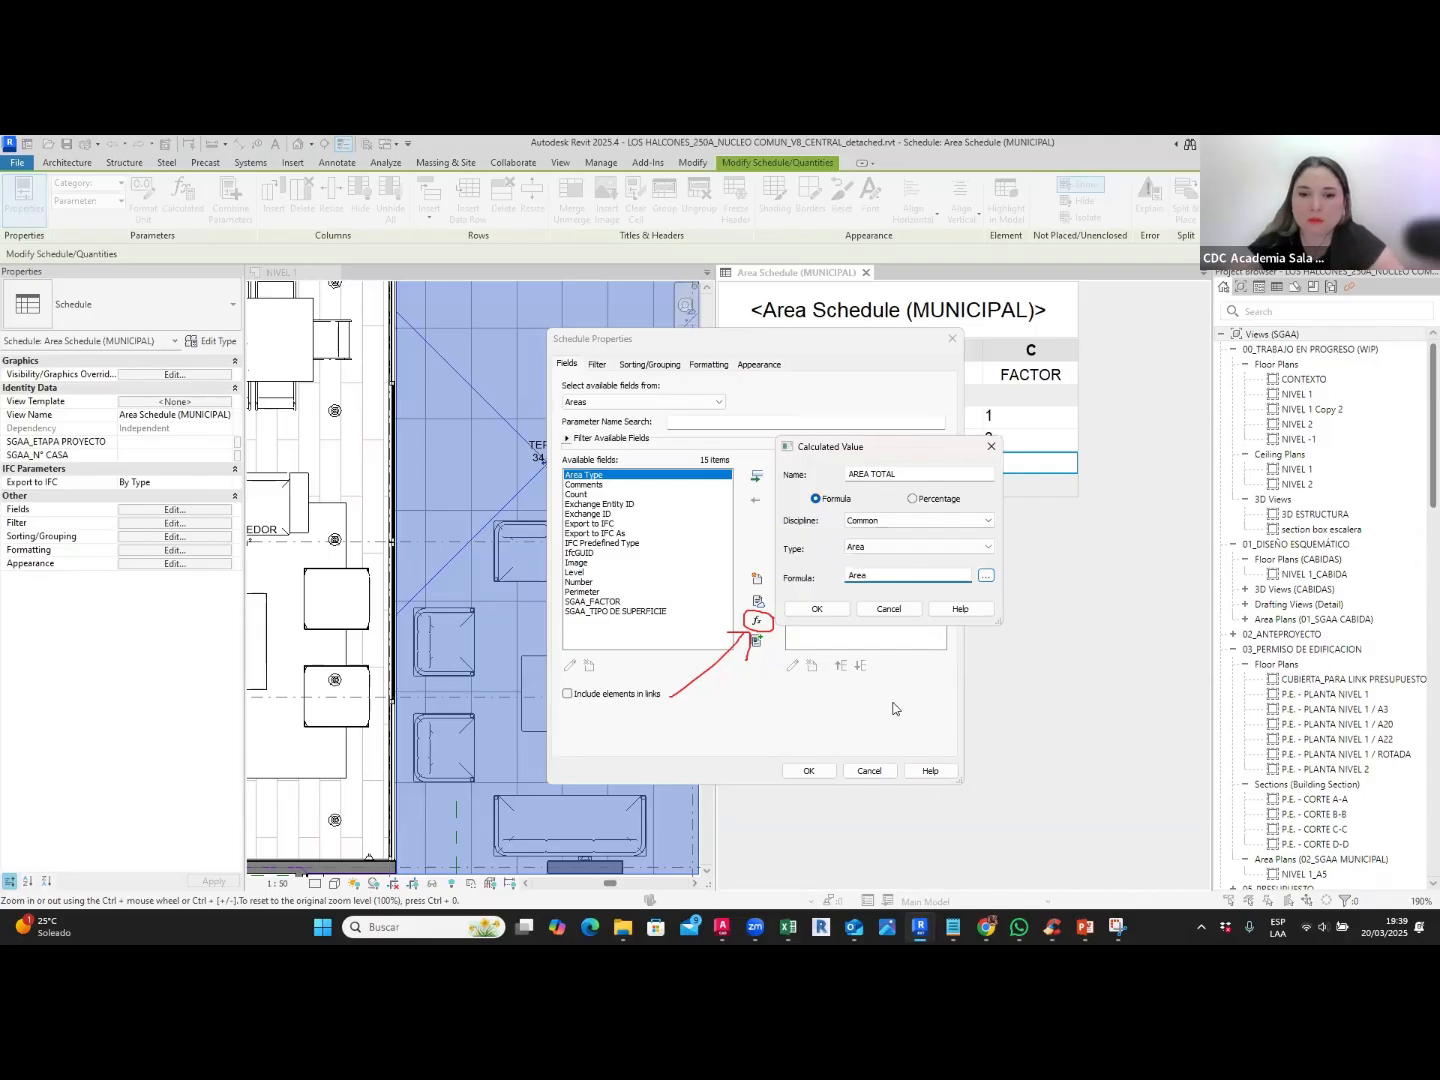
type("*")
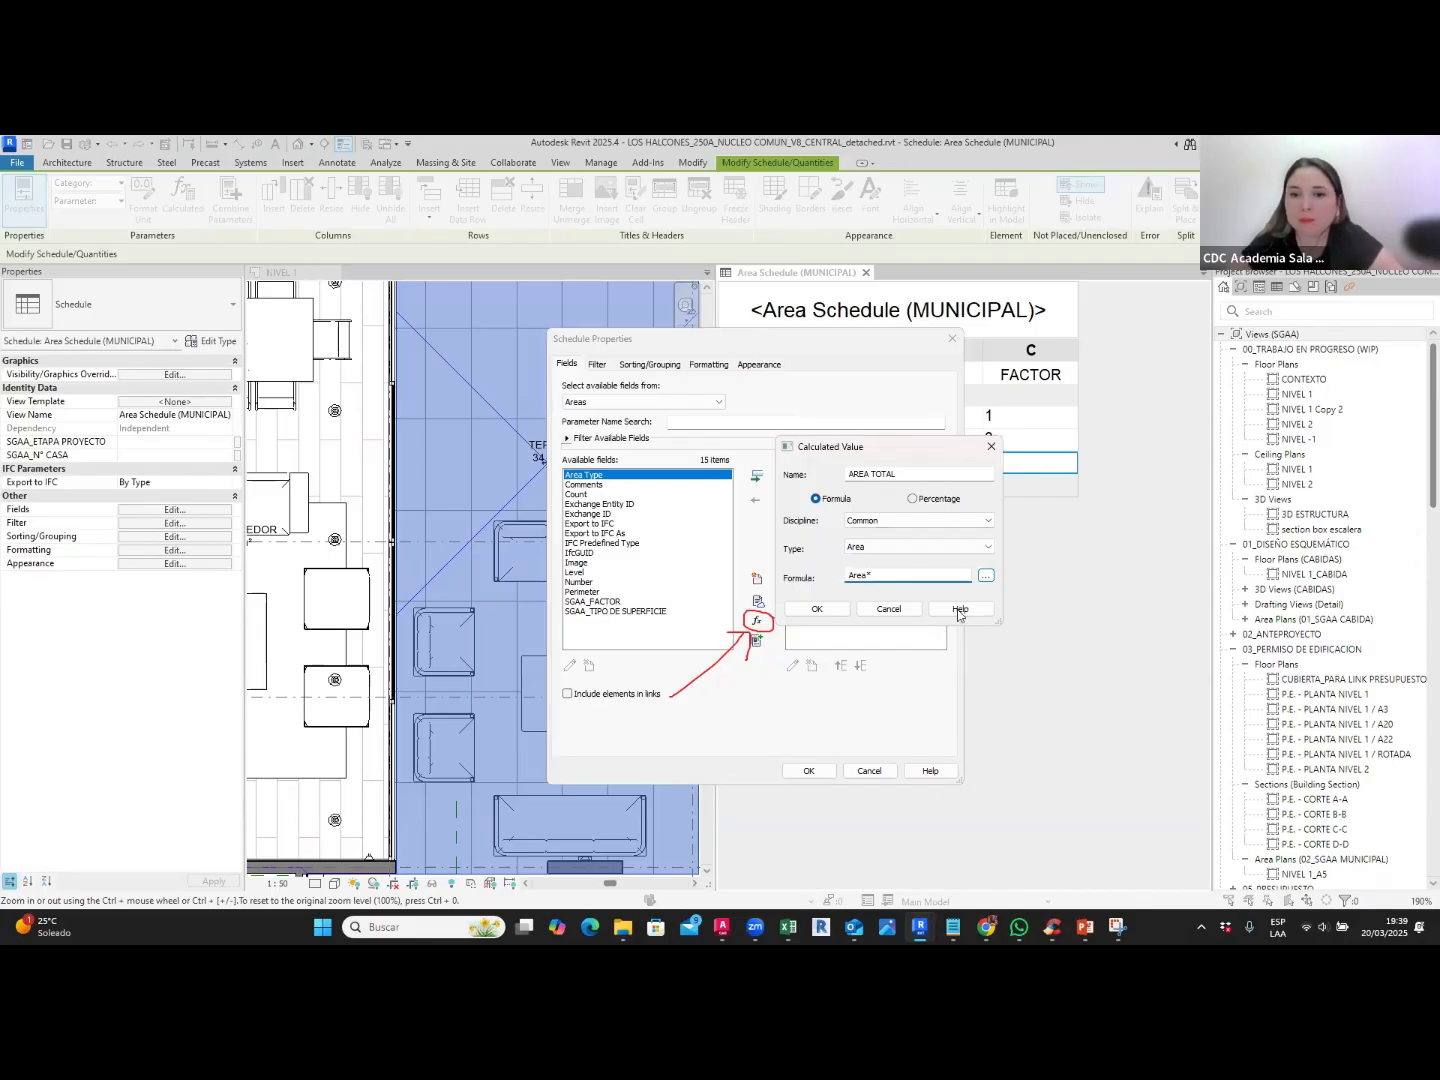
left_click(985, 576)
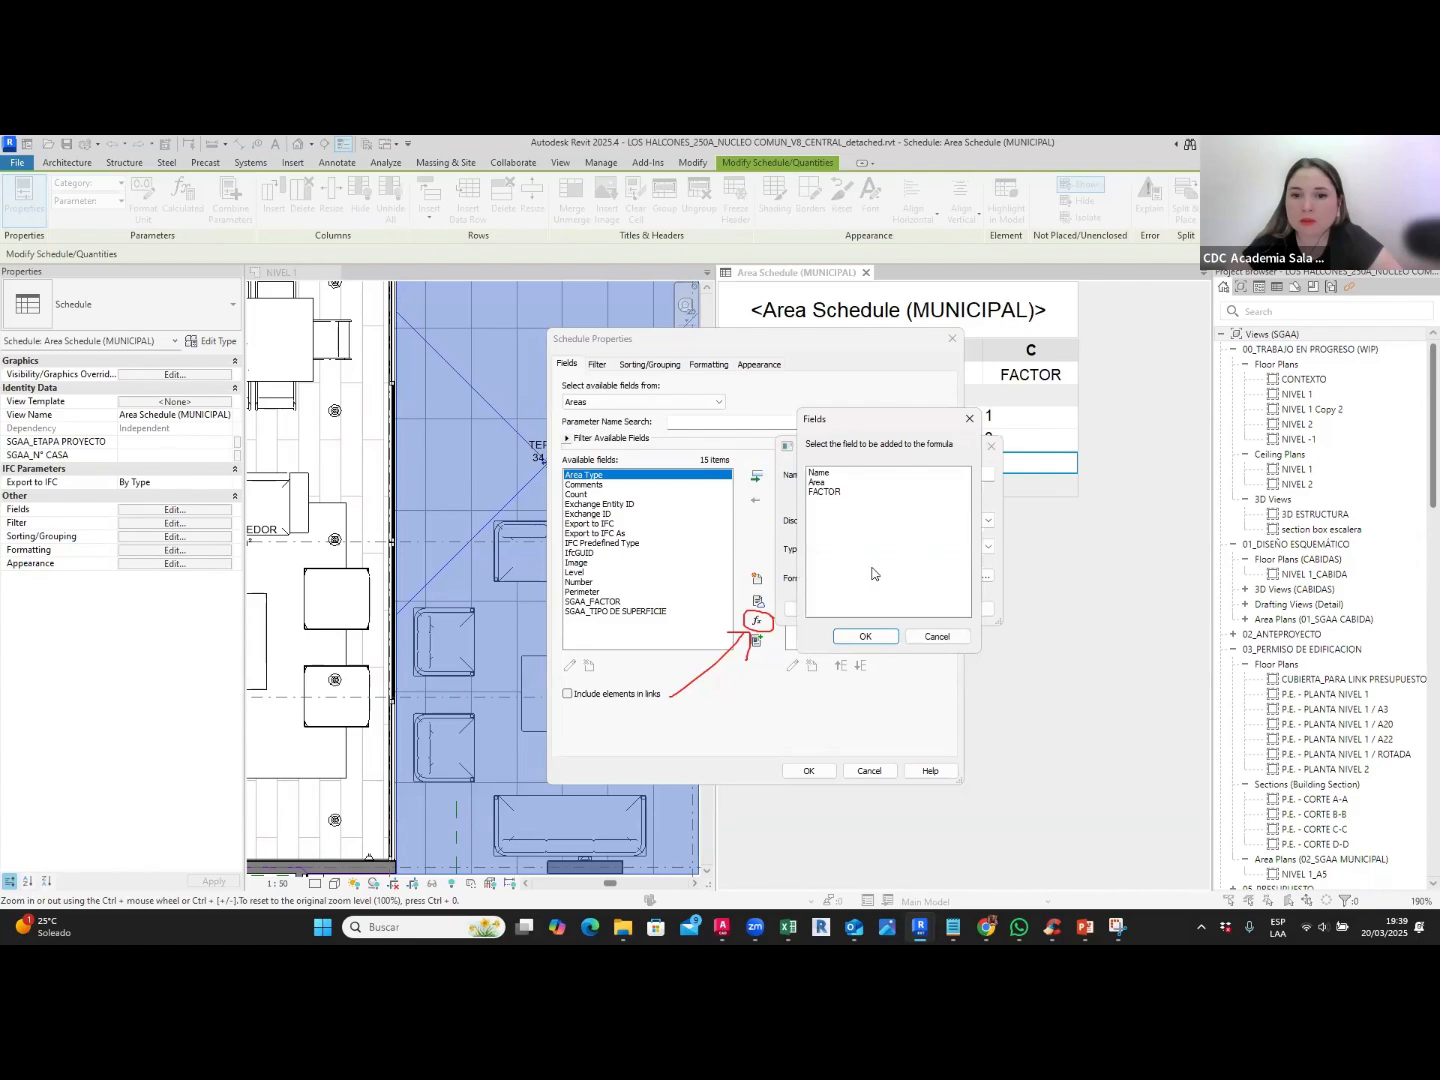
left_click(829, 492)
left_click(865, 636)
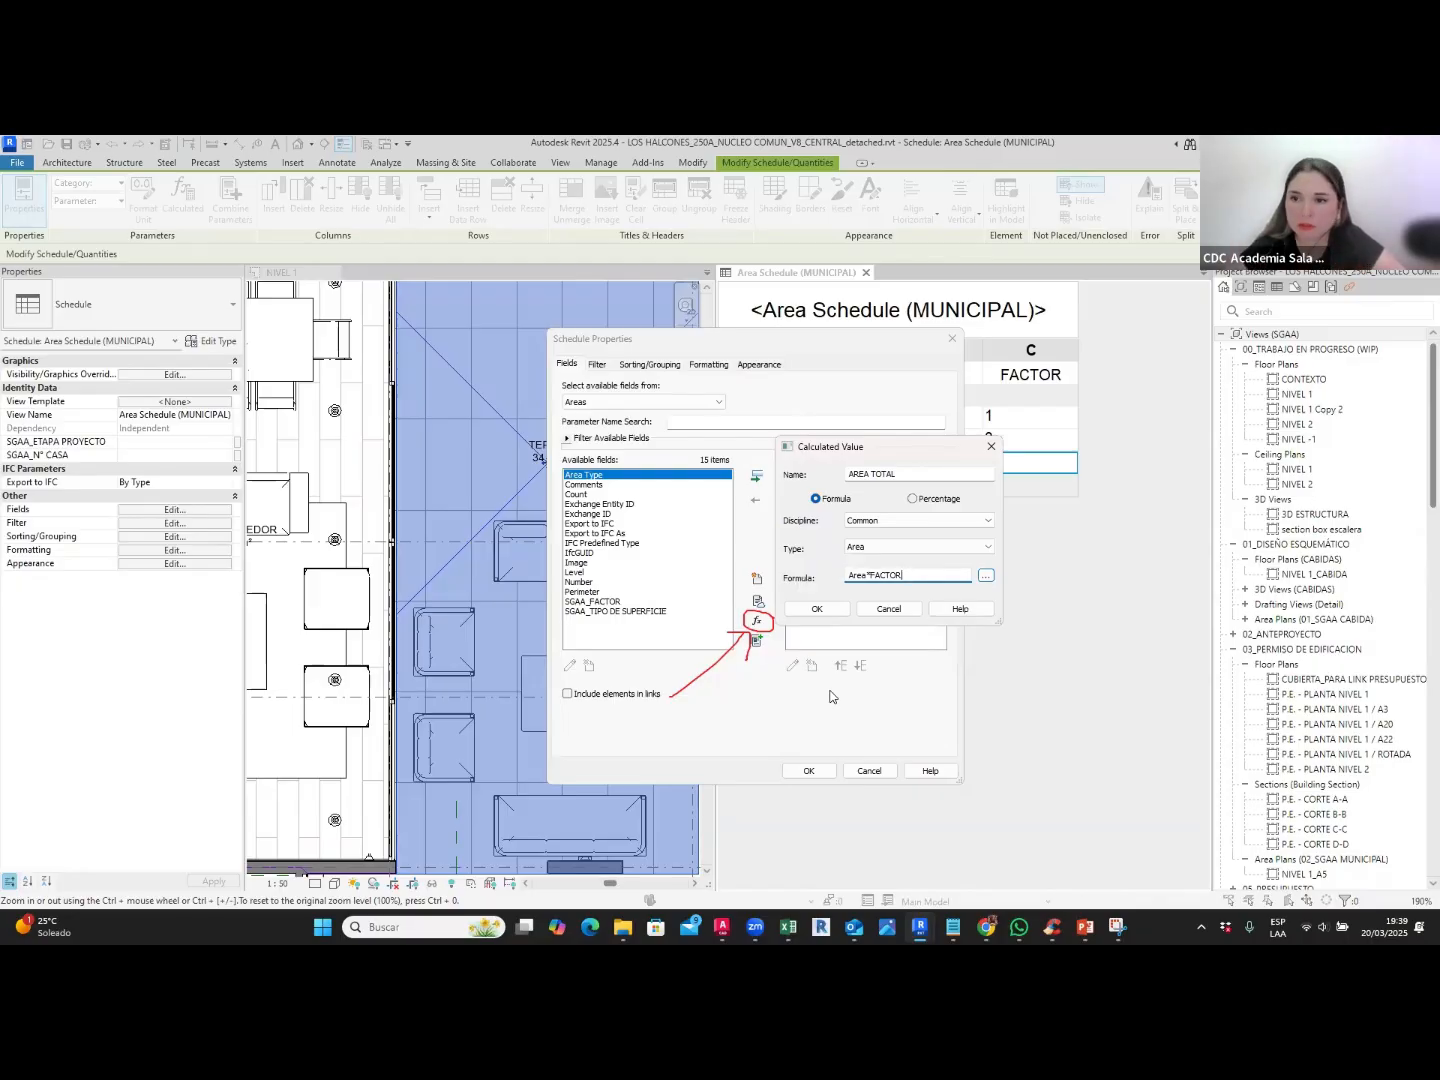
left_click(830, 610)
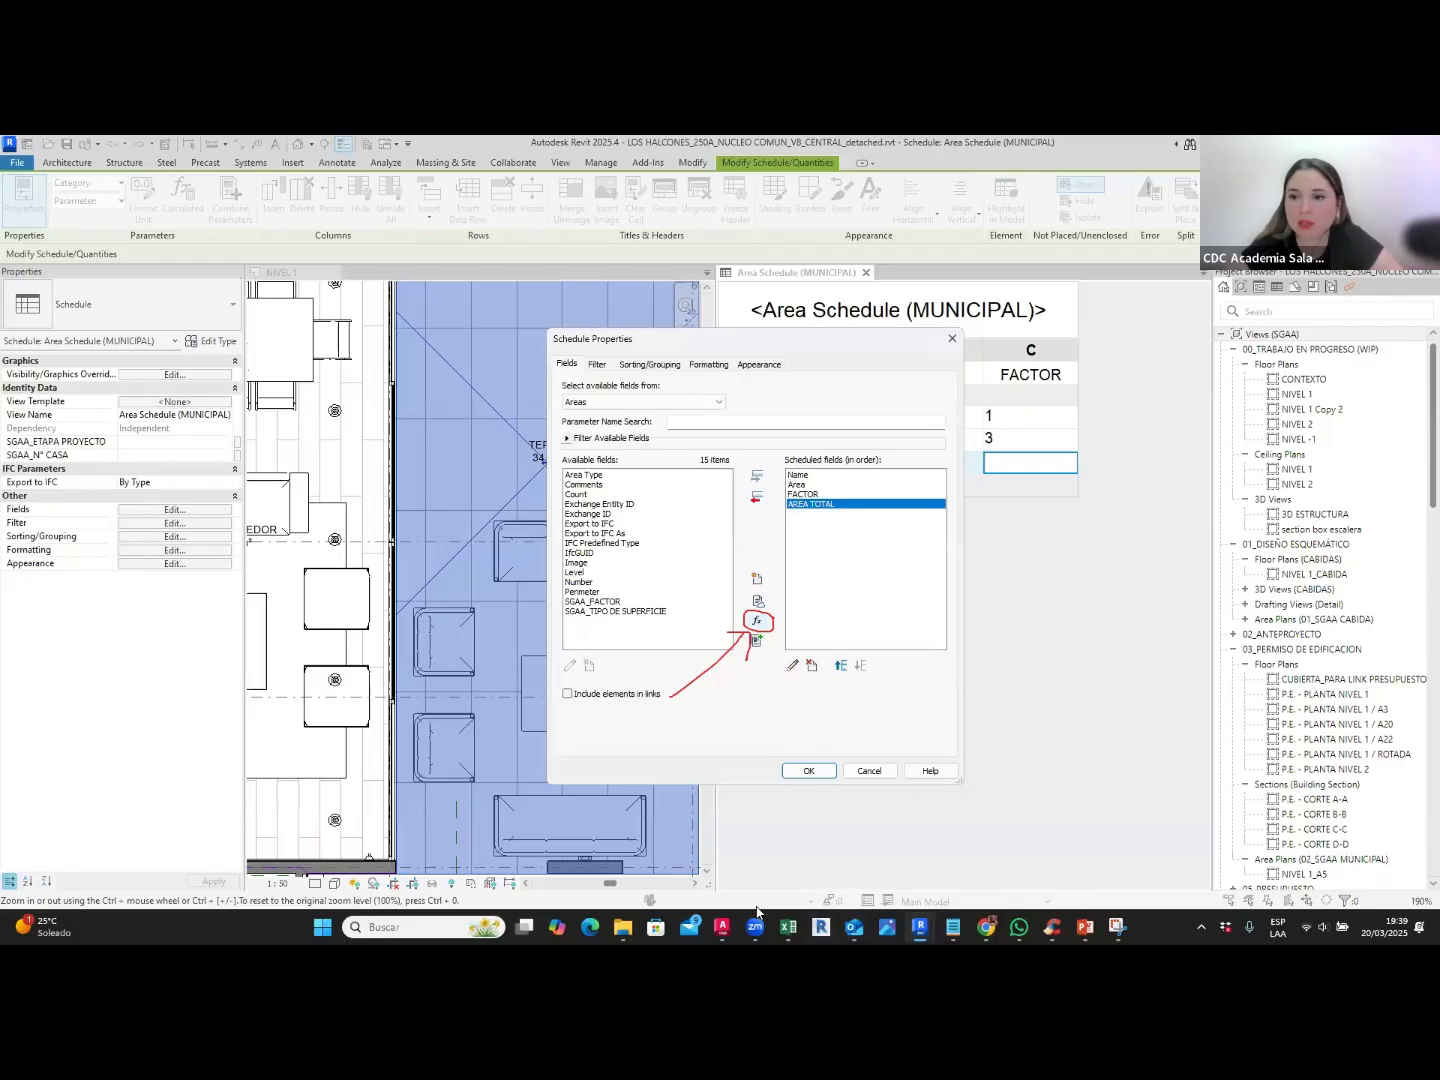
Step: Set the AREA TOTAL field's formatting to Calculate totals and apply the schedule properties
left_click(710, 365)
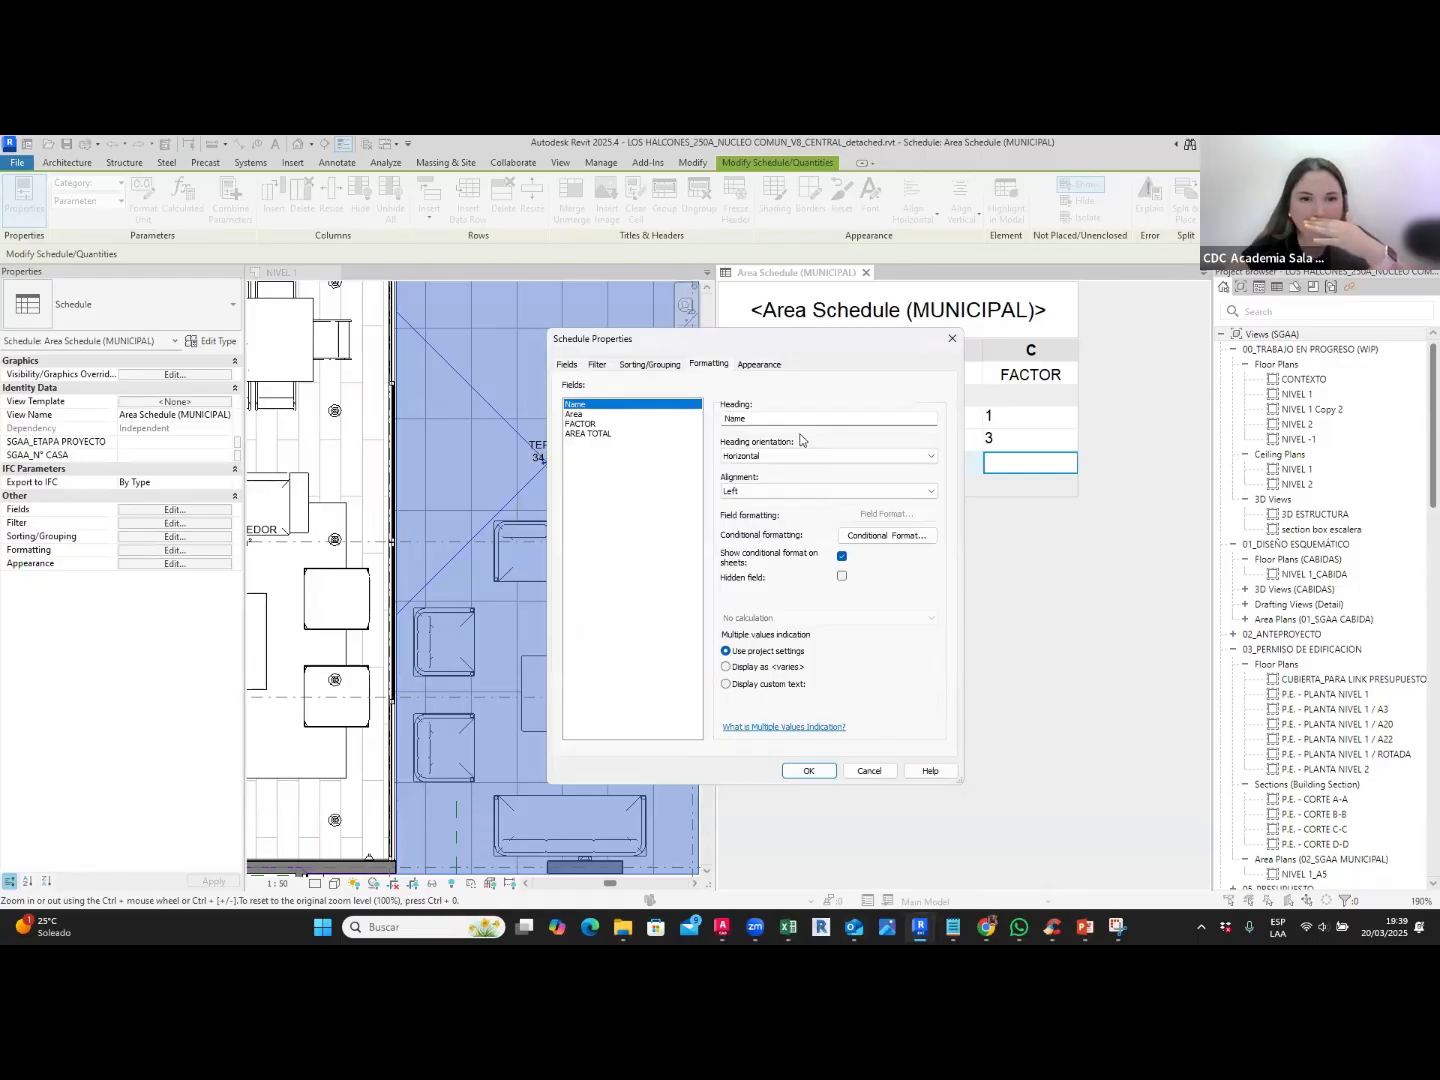
left_click(596, 435)
left_click(760, 618)
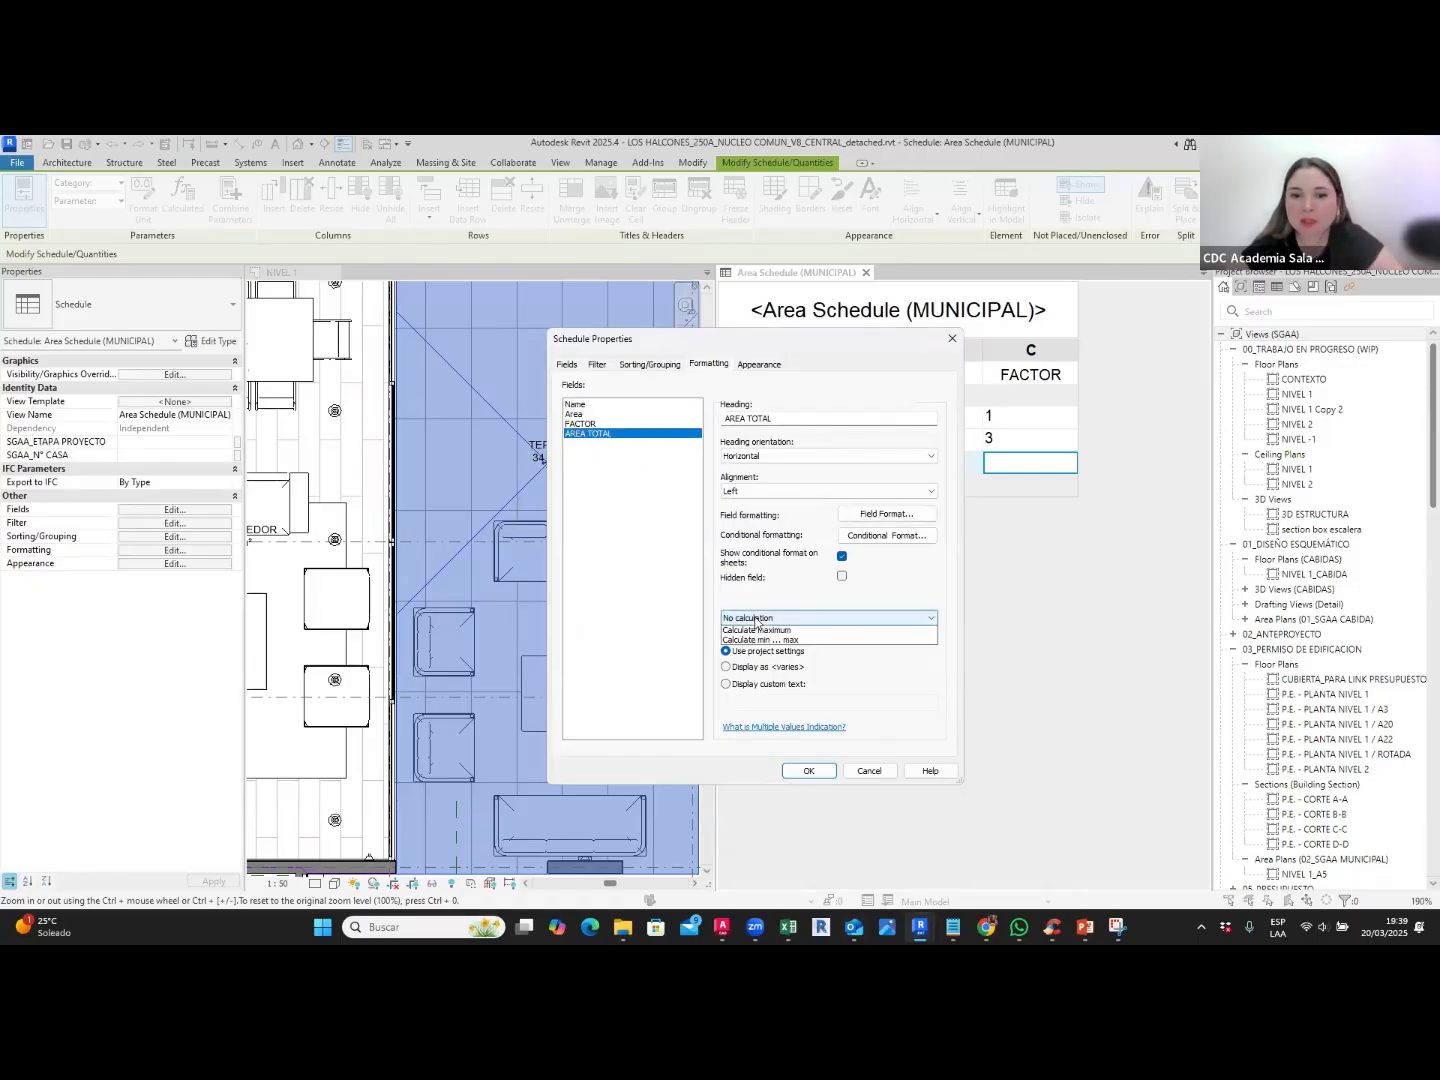
left_click(771, 642)
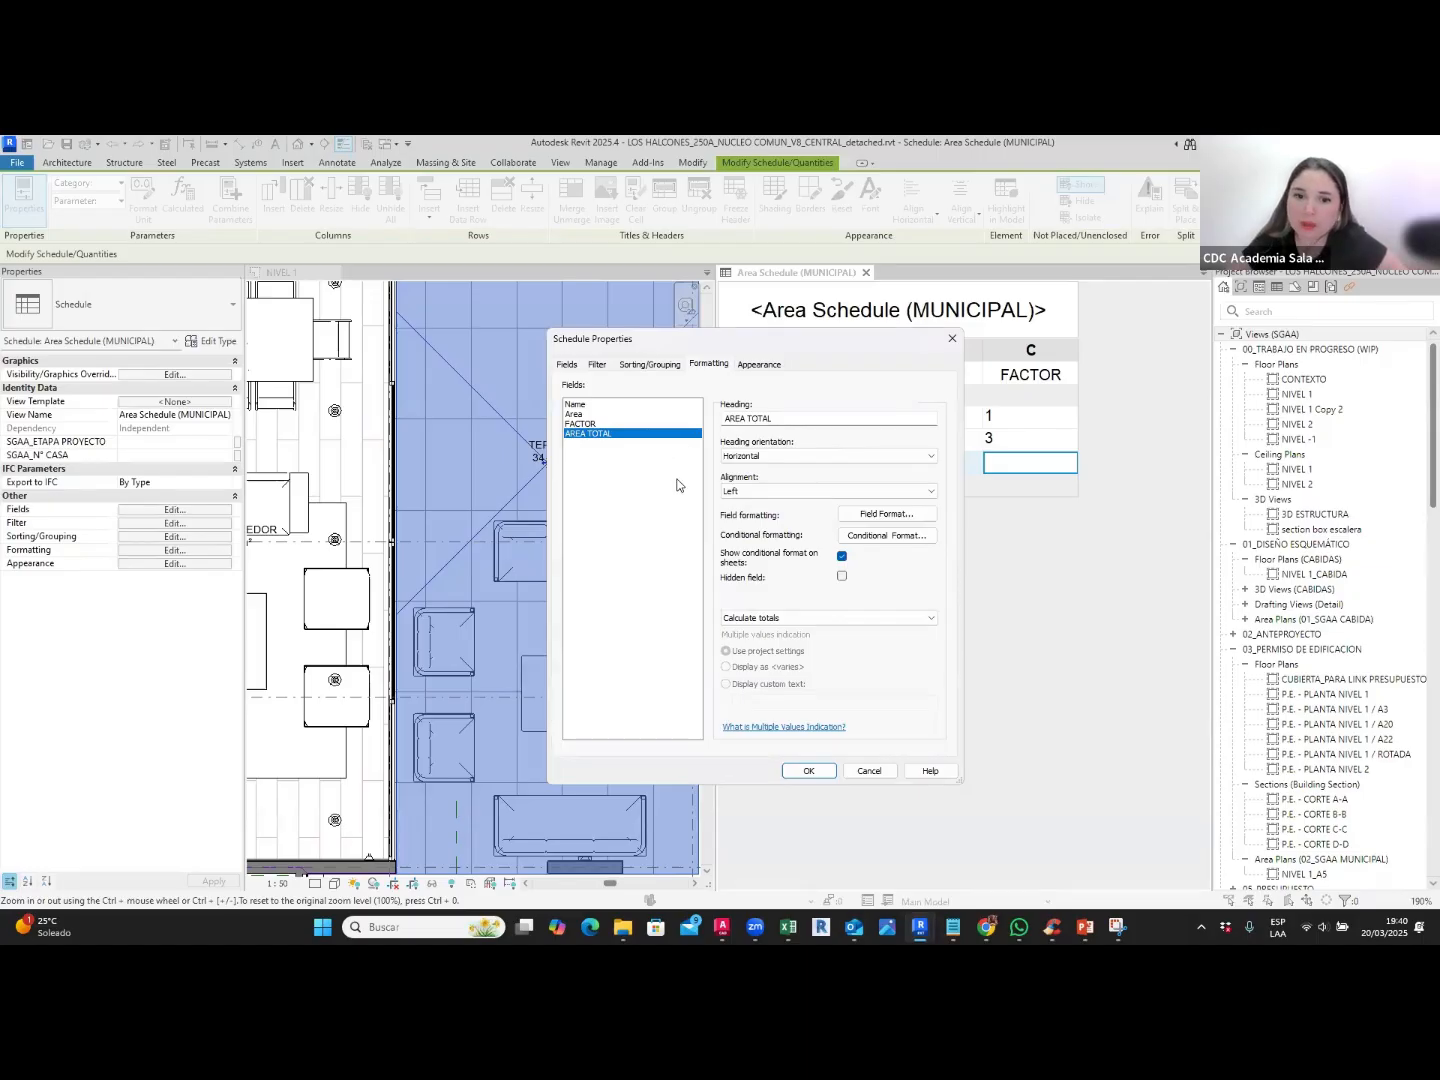
left_click(826, 768)
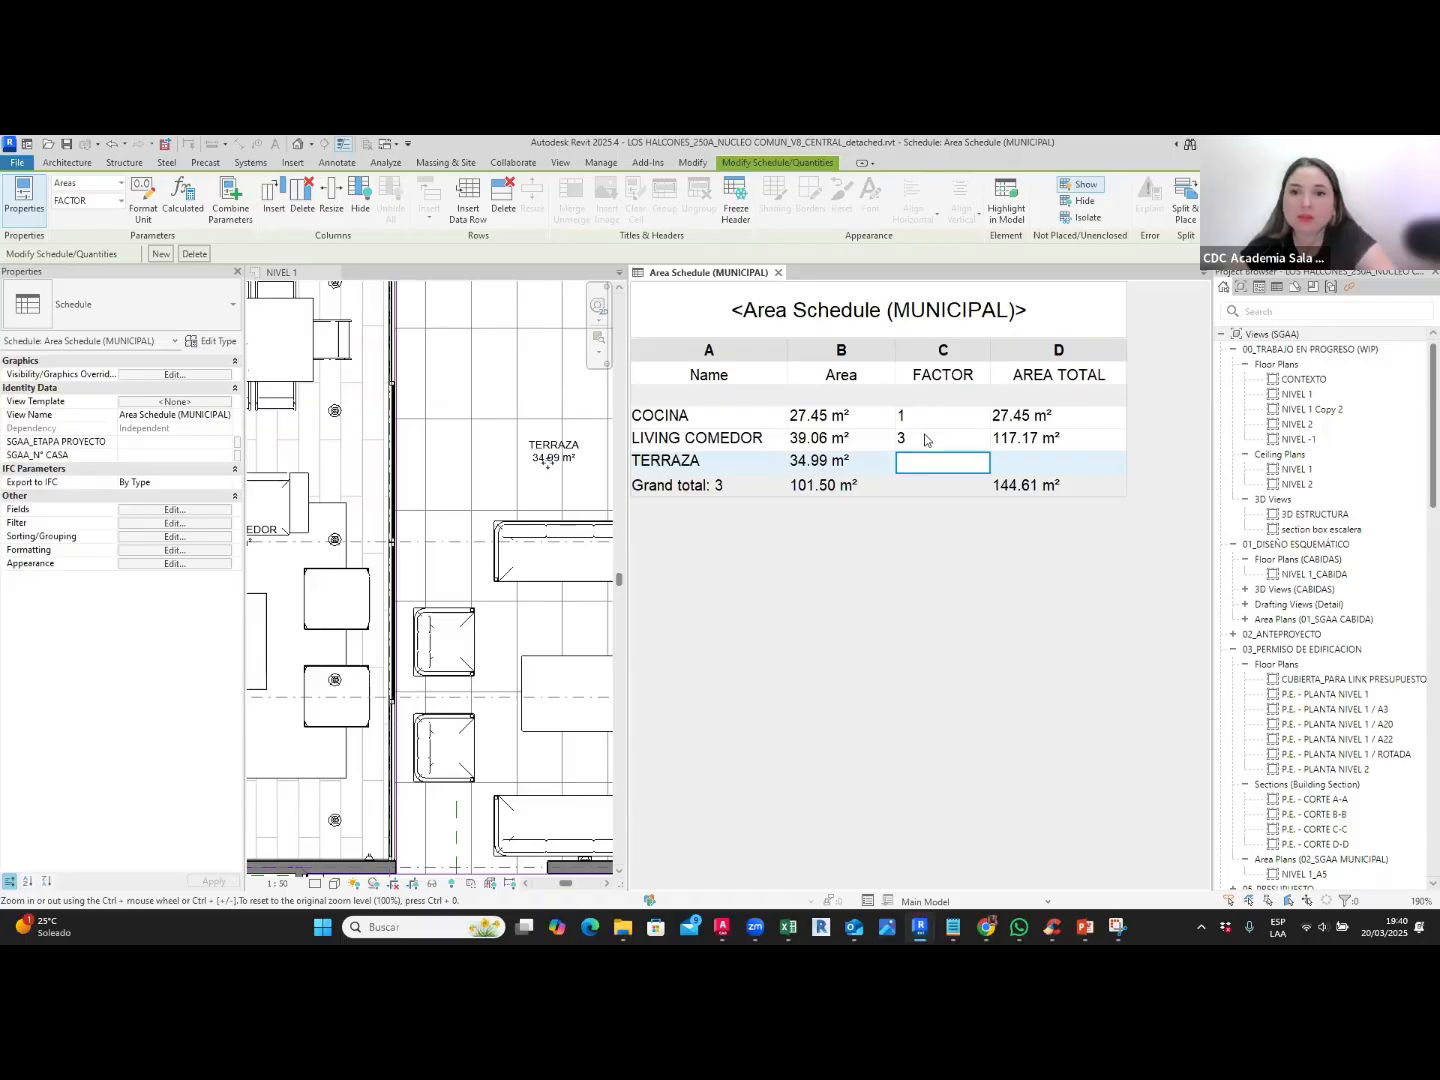
Step: Set the schedule's FACTOR to 1 for LIVING COMEDOR and 0.5 for TERRAZA
left_click(929, 442)
left_click(930, 442)
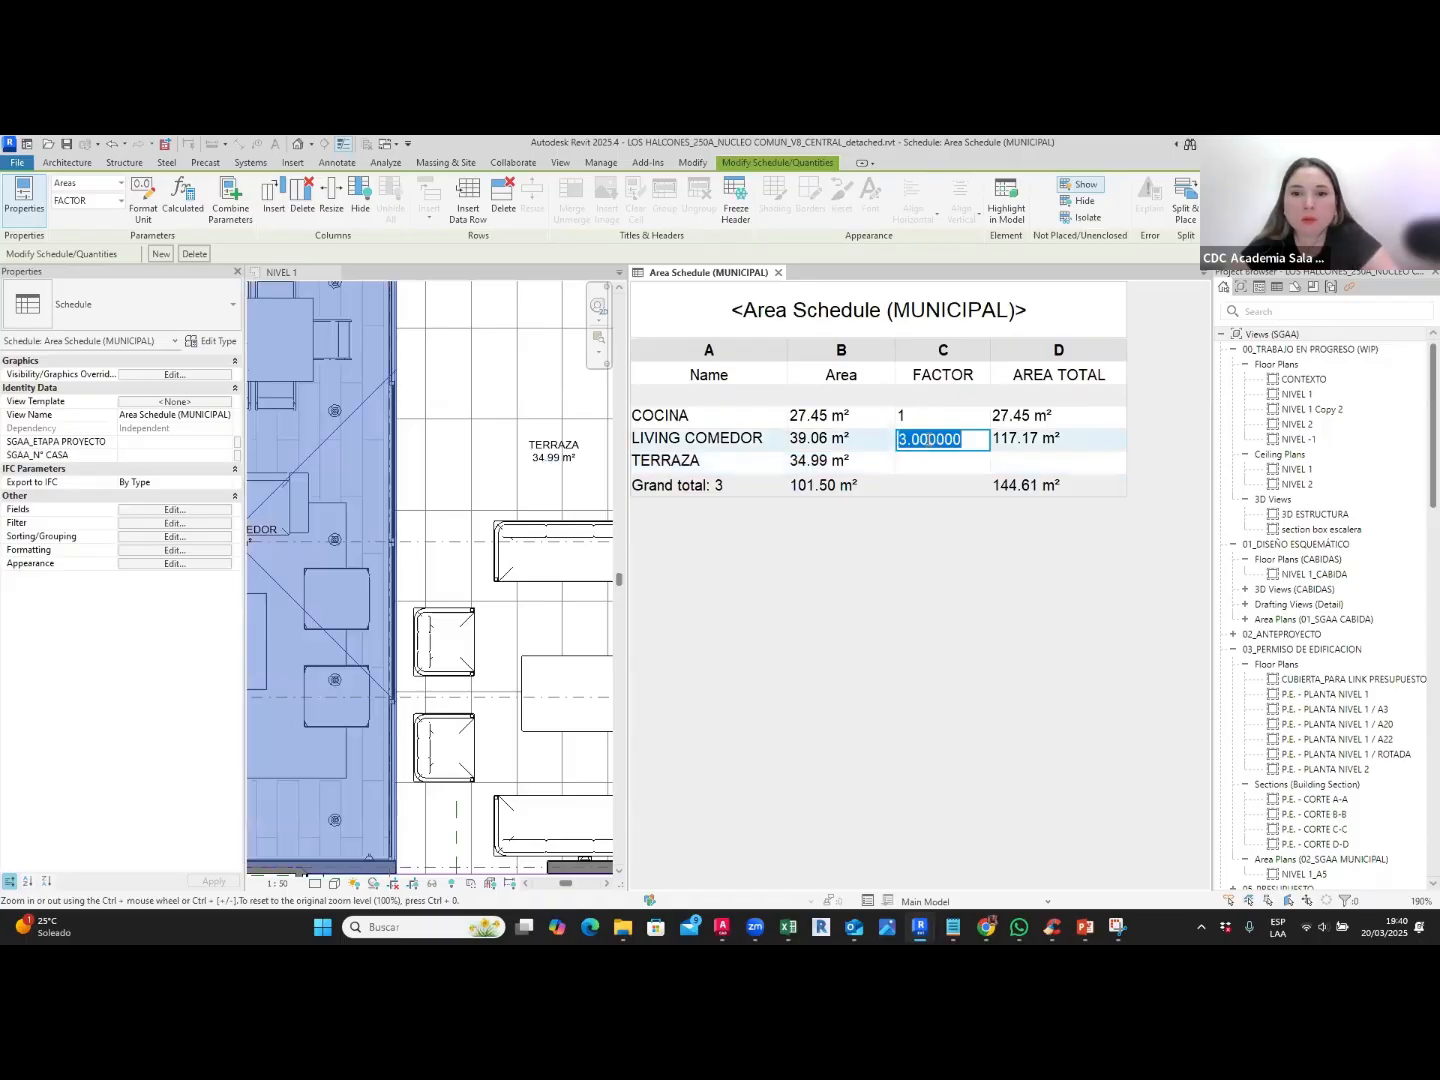
type("1")
left_click(924, 461)
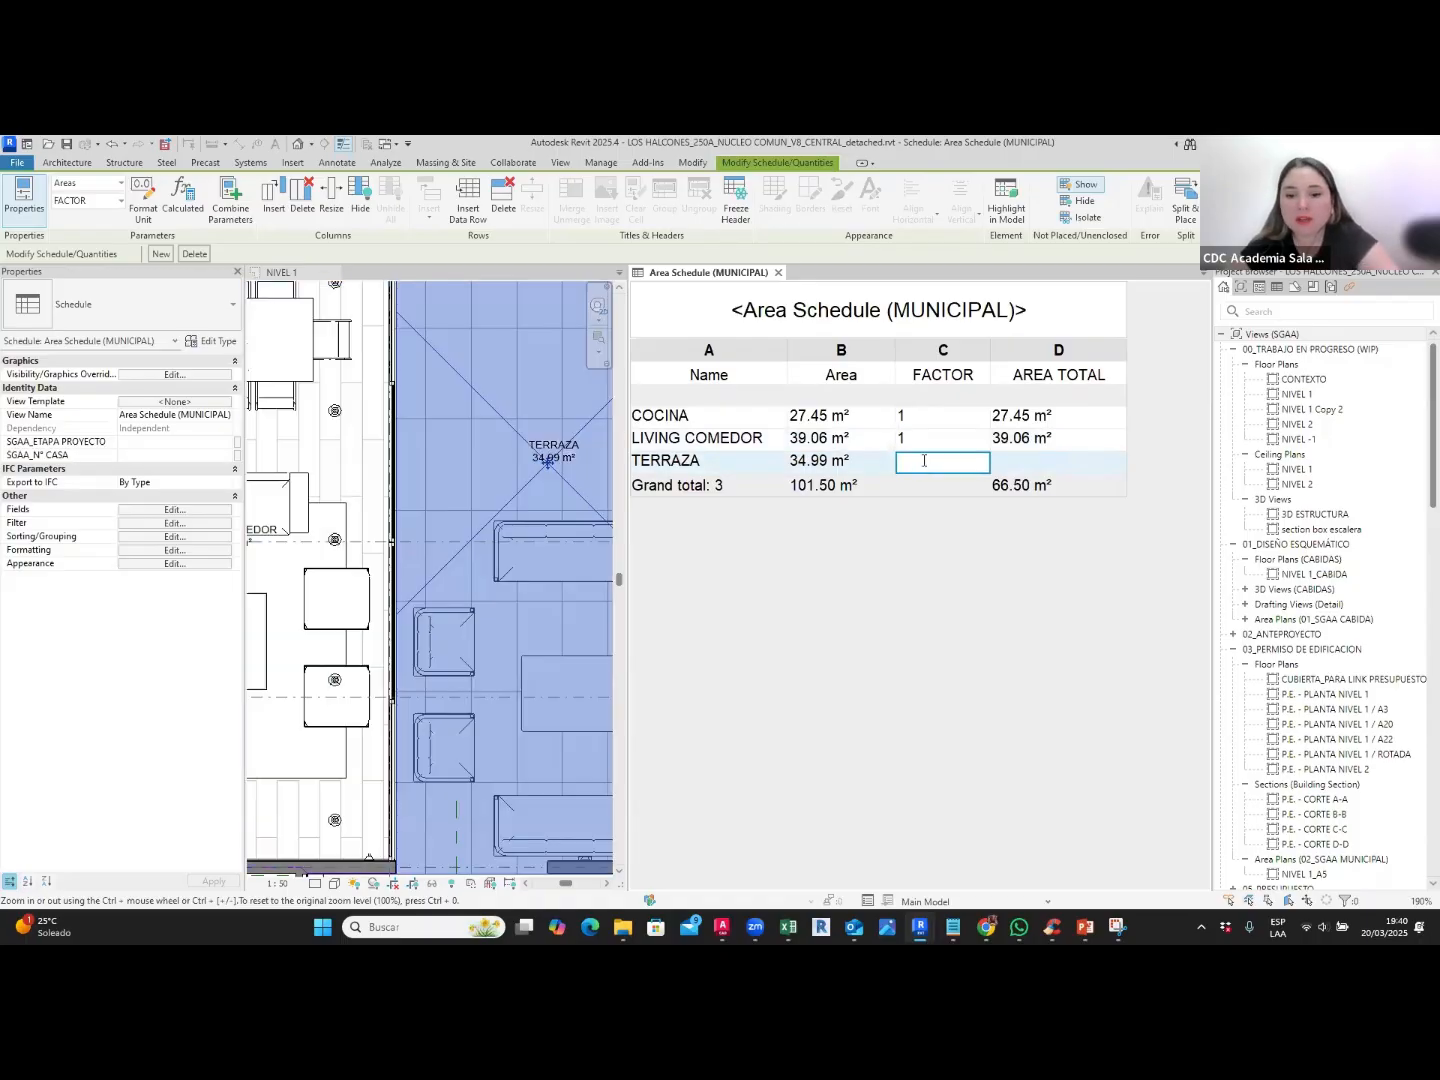
type("0.5")
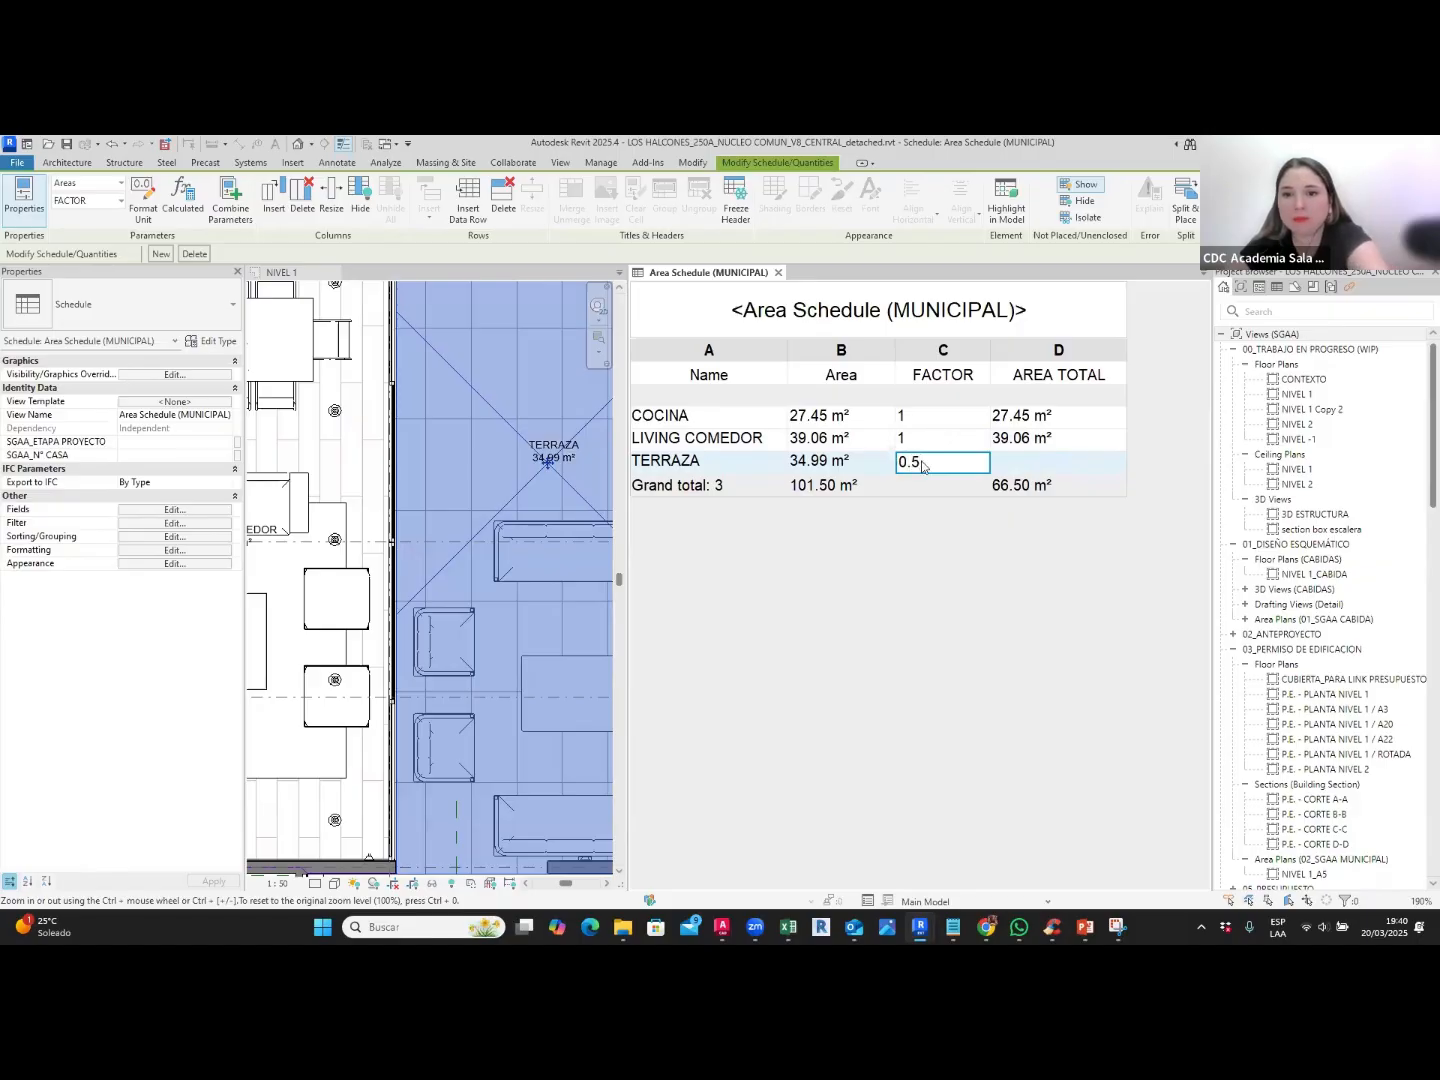
key("Return")
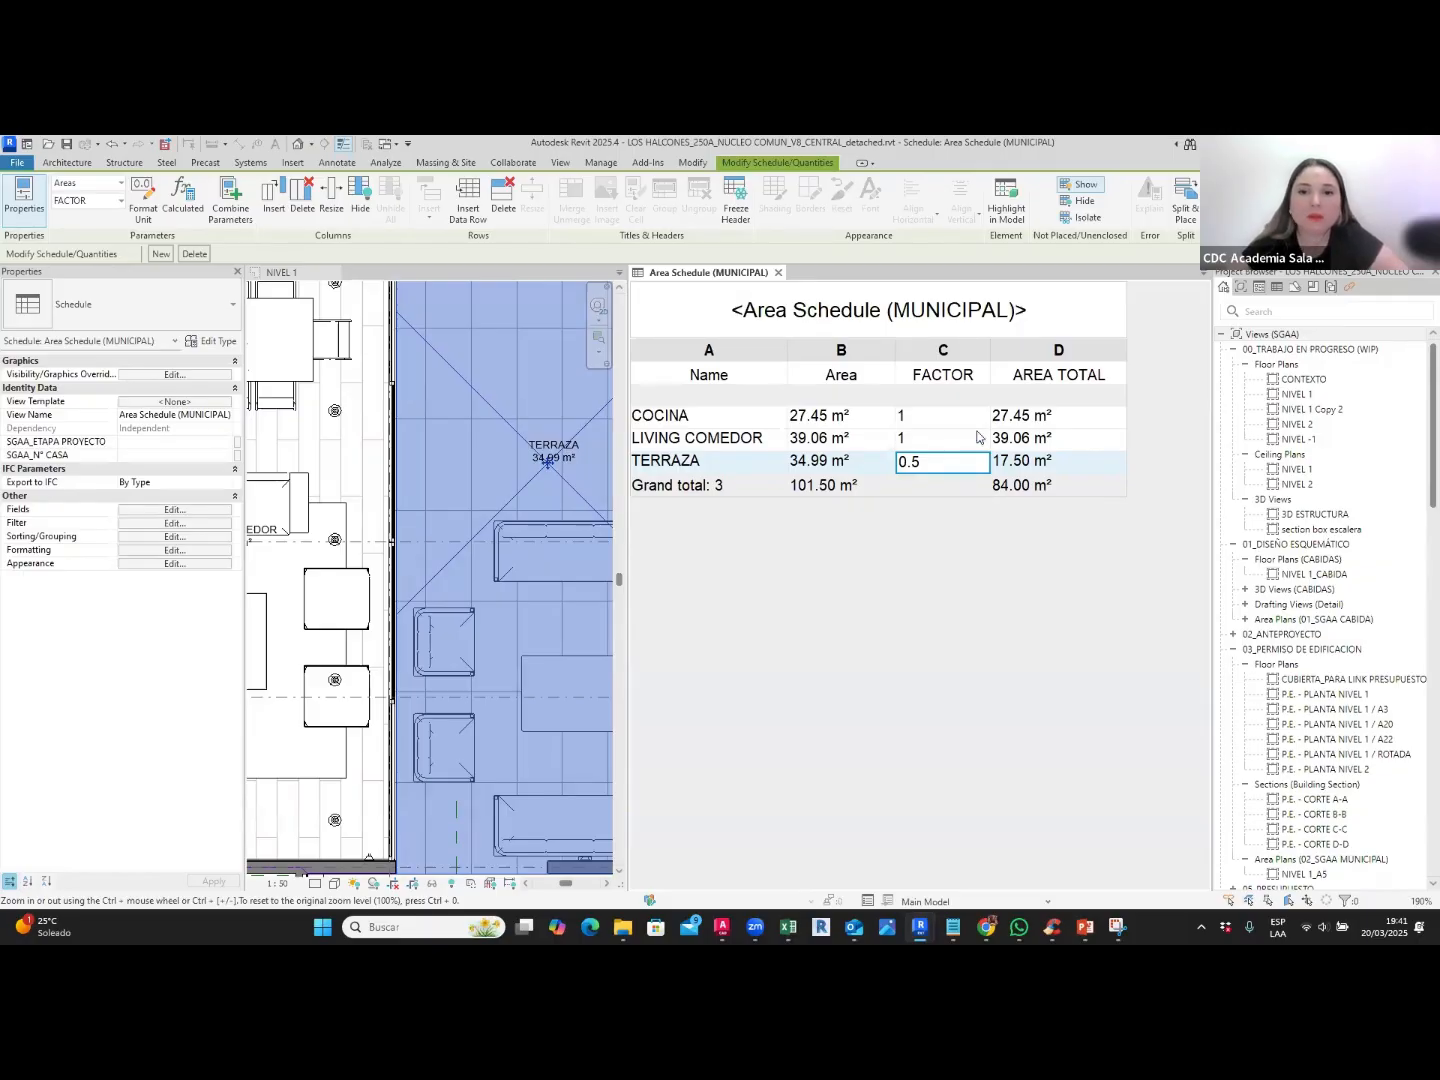
Step: Hide the Area and FACTOR columns so the schedule shows only Name and AREA TOTAL
left_click(858, 355)
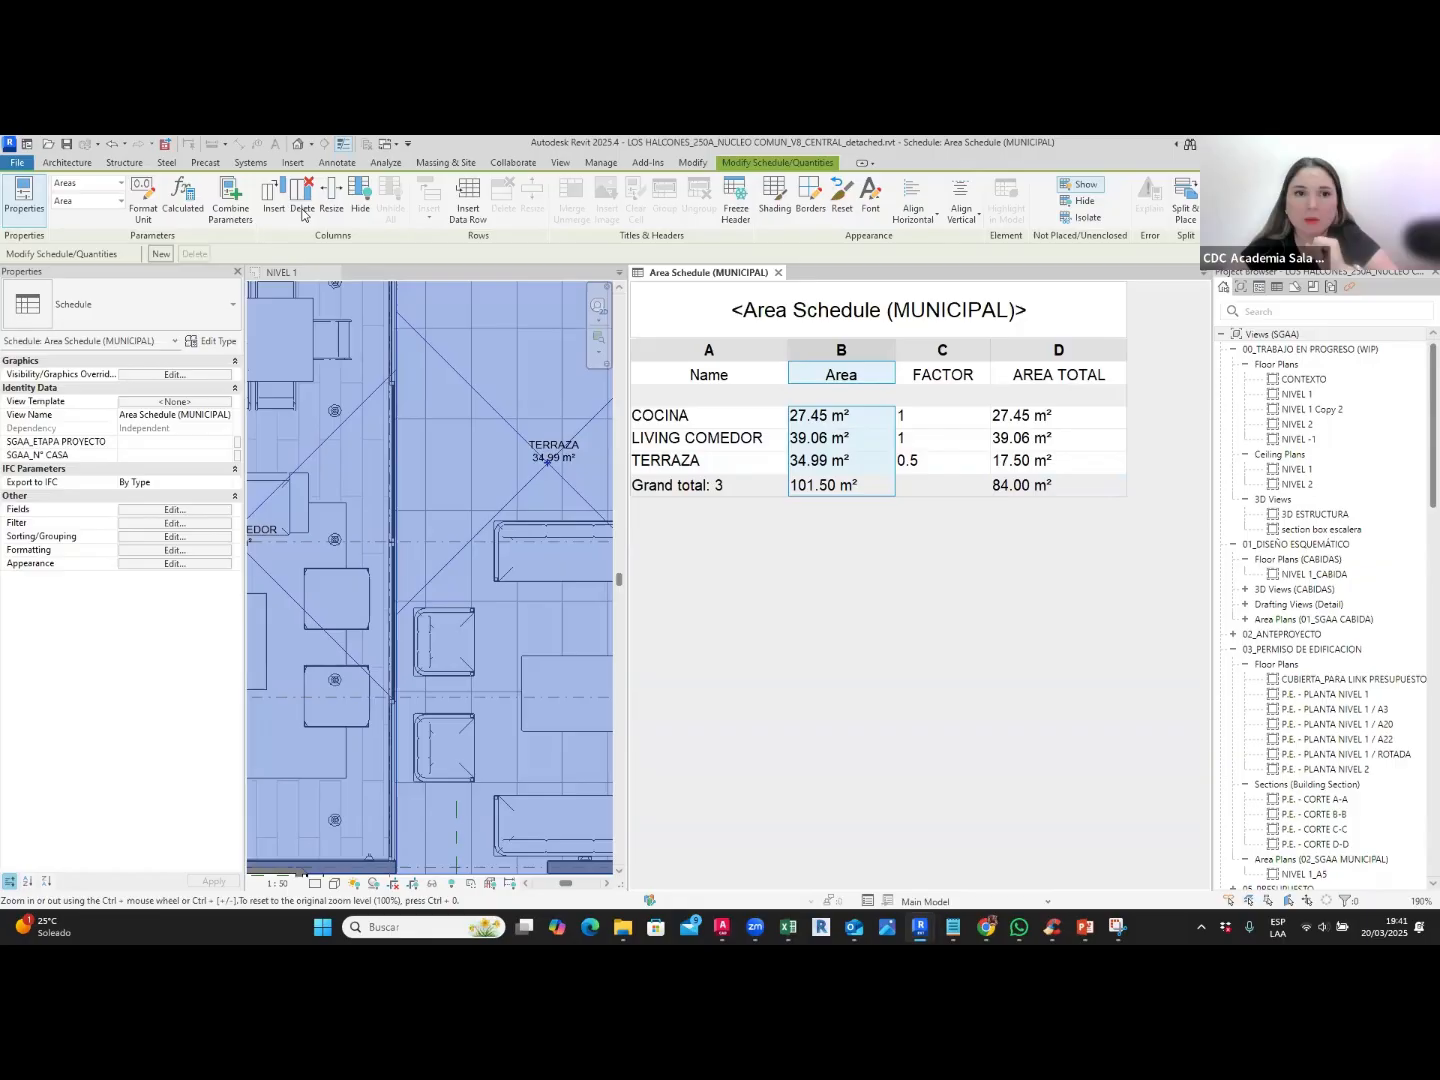
left_click(358, 208)
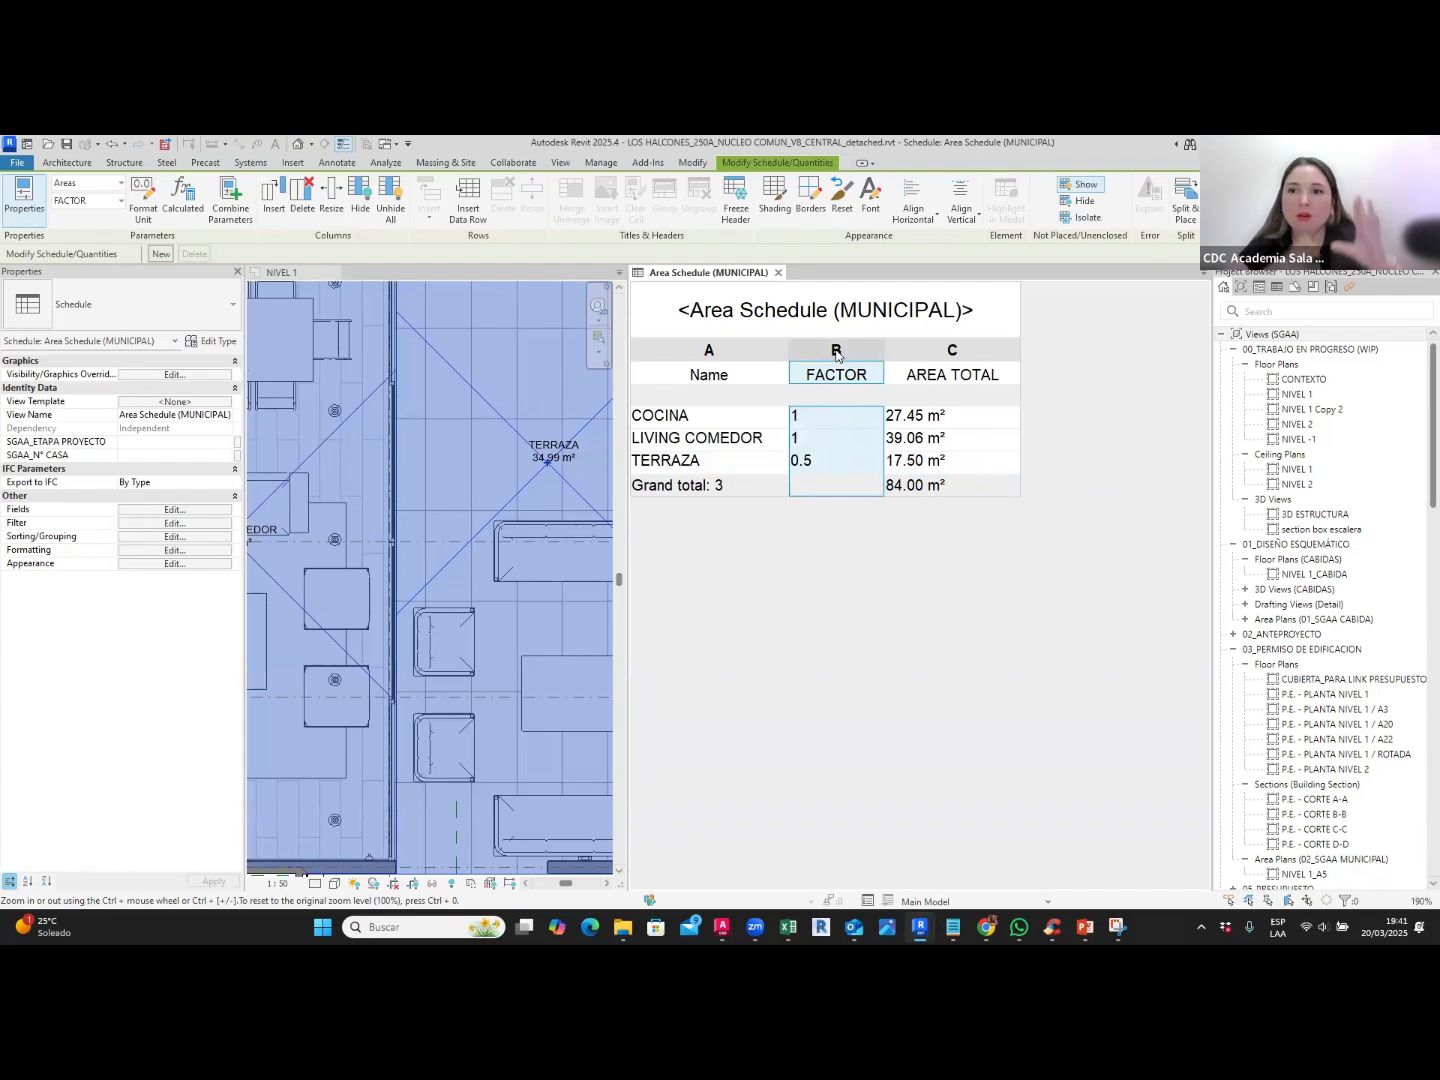
left_click(358, 206)
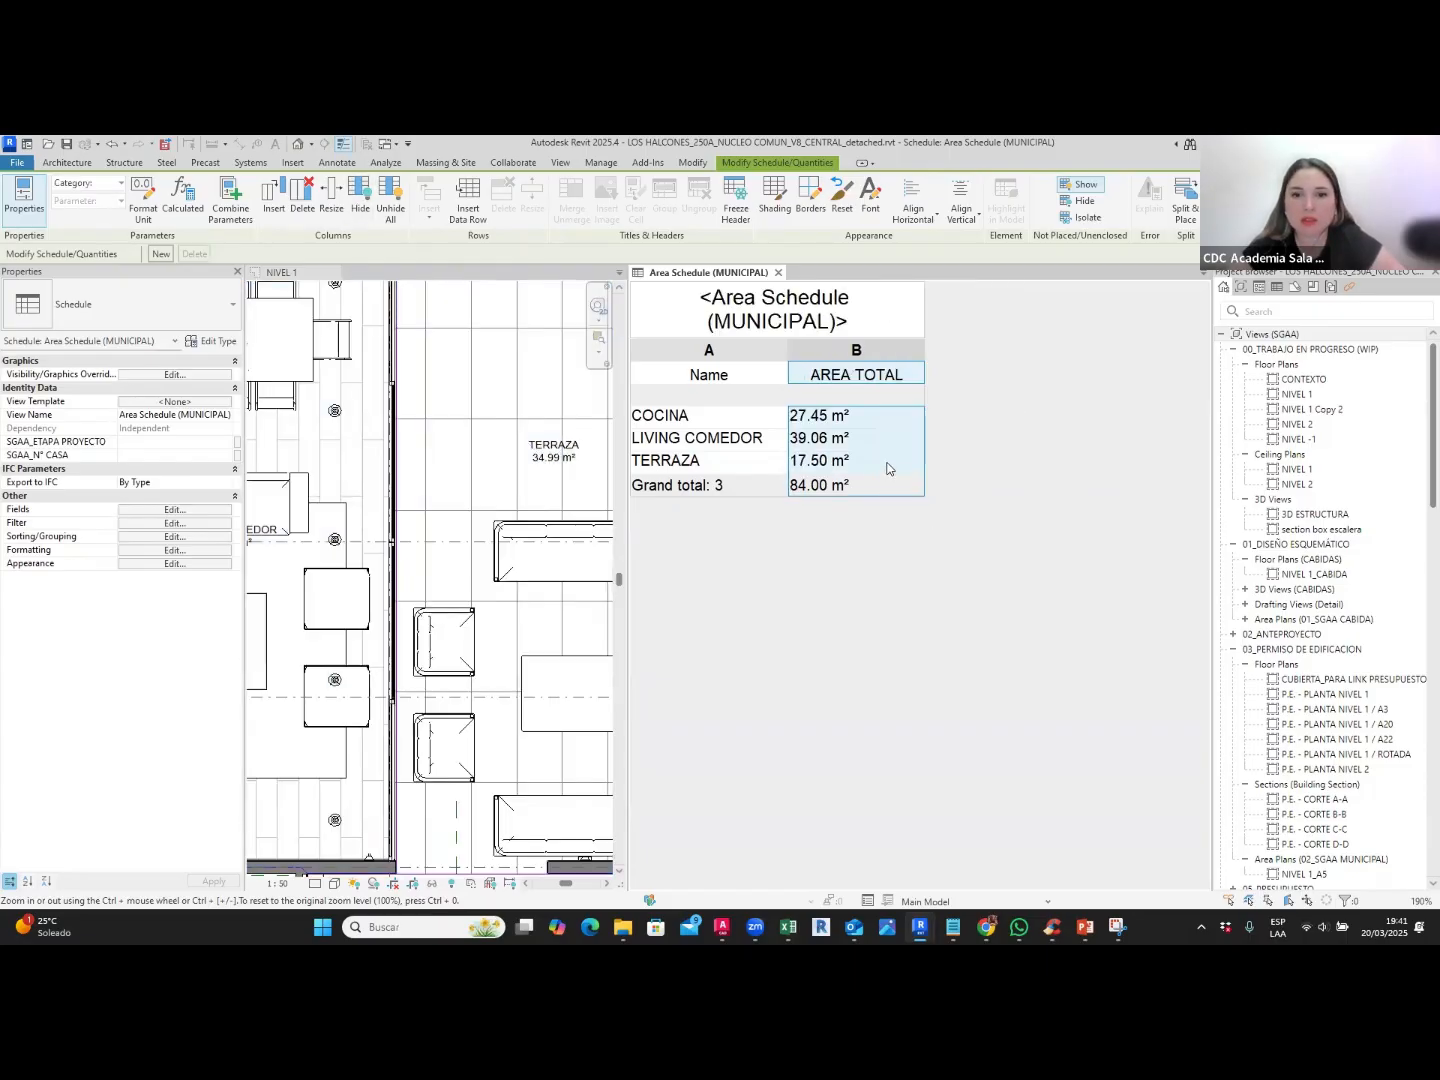
scroll(887, 468, "up", 2, "ctrl")
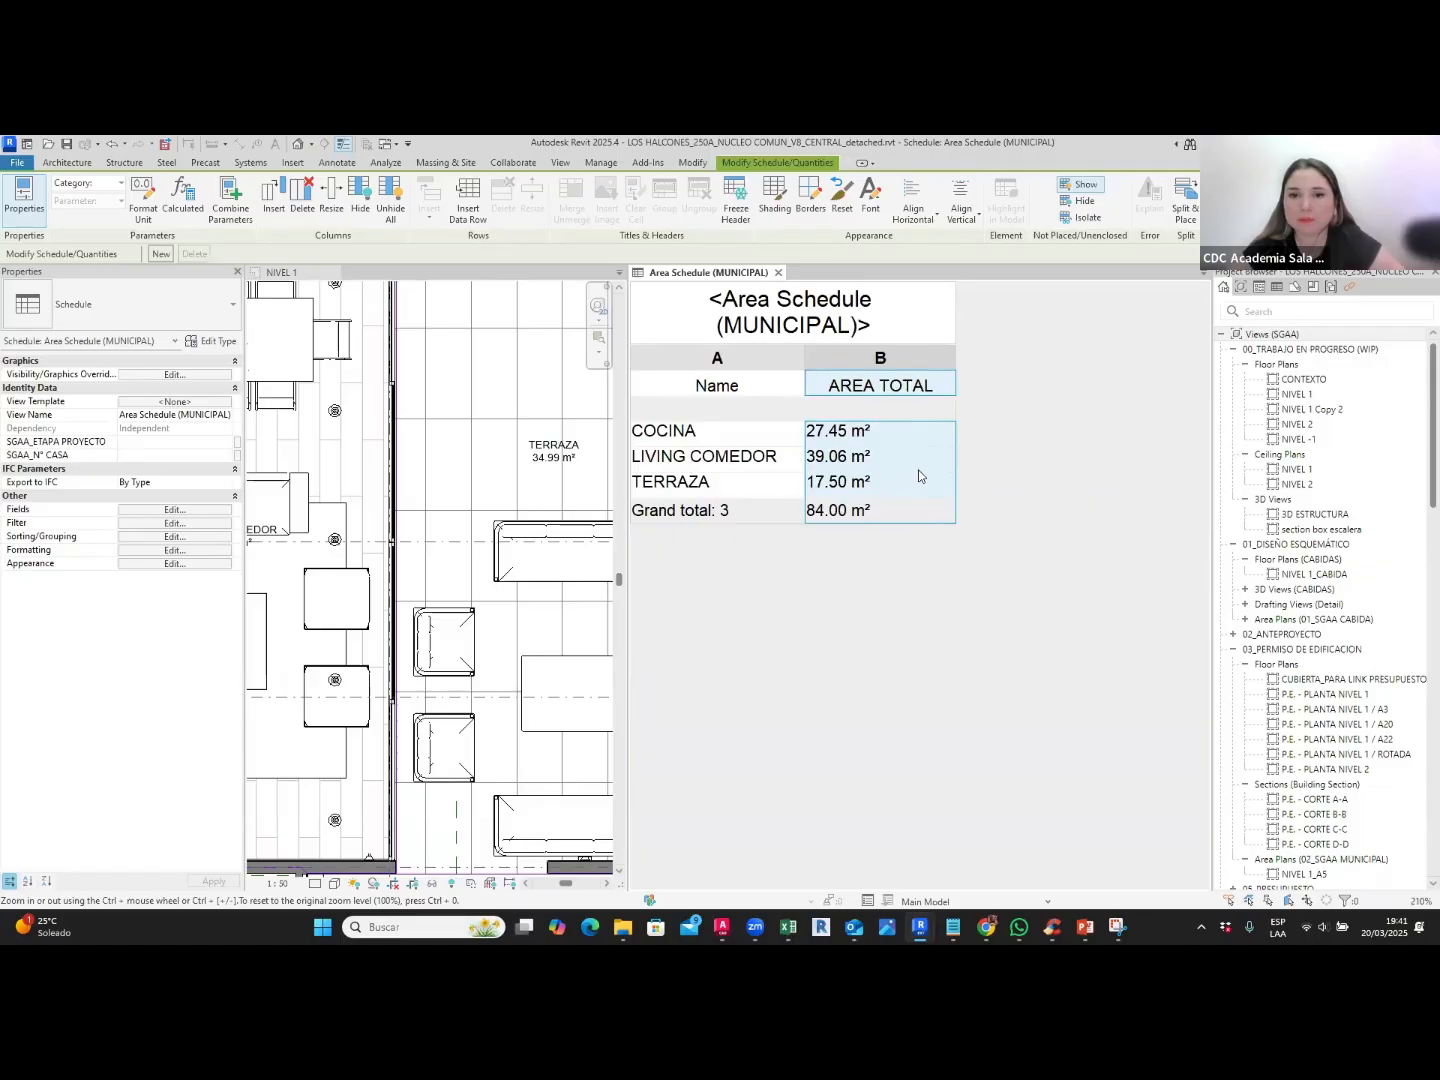
left_click(915, 464)
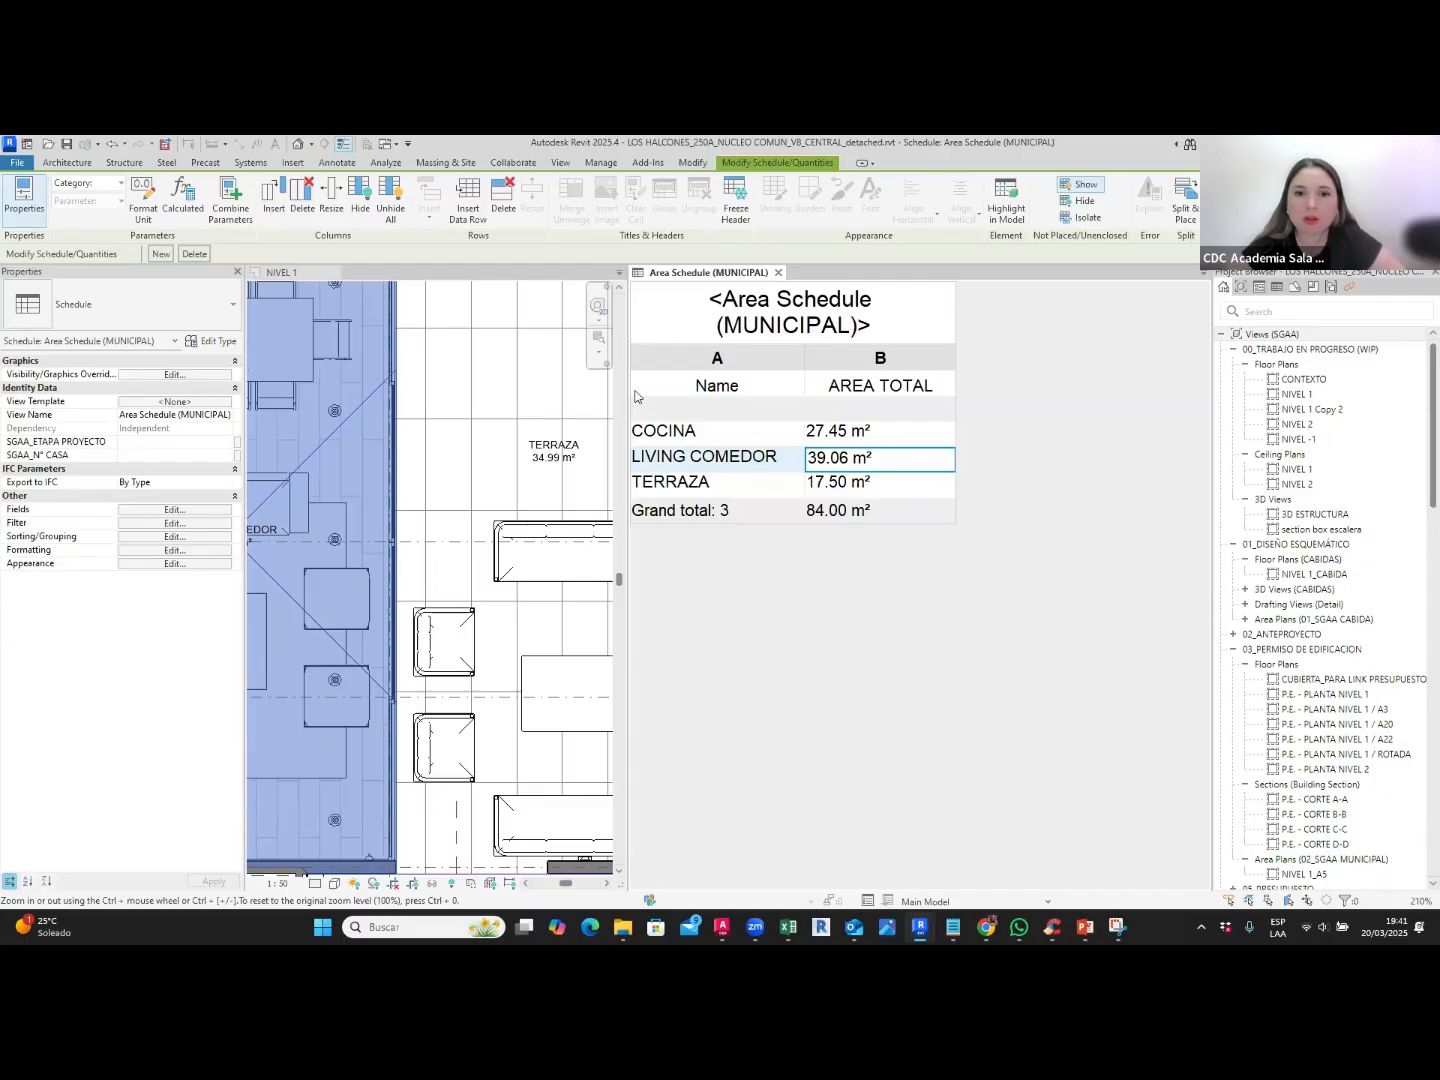
Step: Widen the NIVEL 1 area plan view beside the schedule, activate it and clear the area selection
left_click_drag(626, 390, 855, 390)
left_click(787, 446)
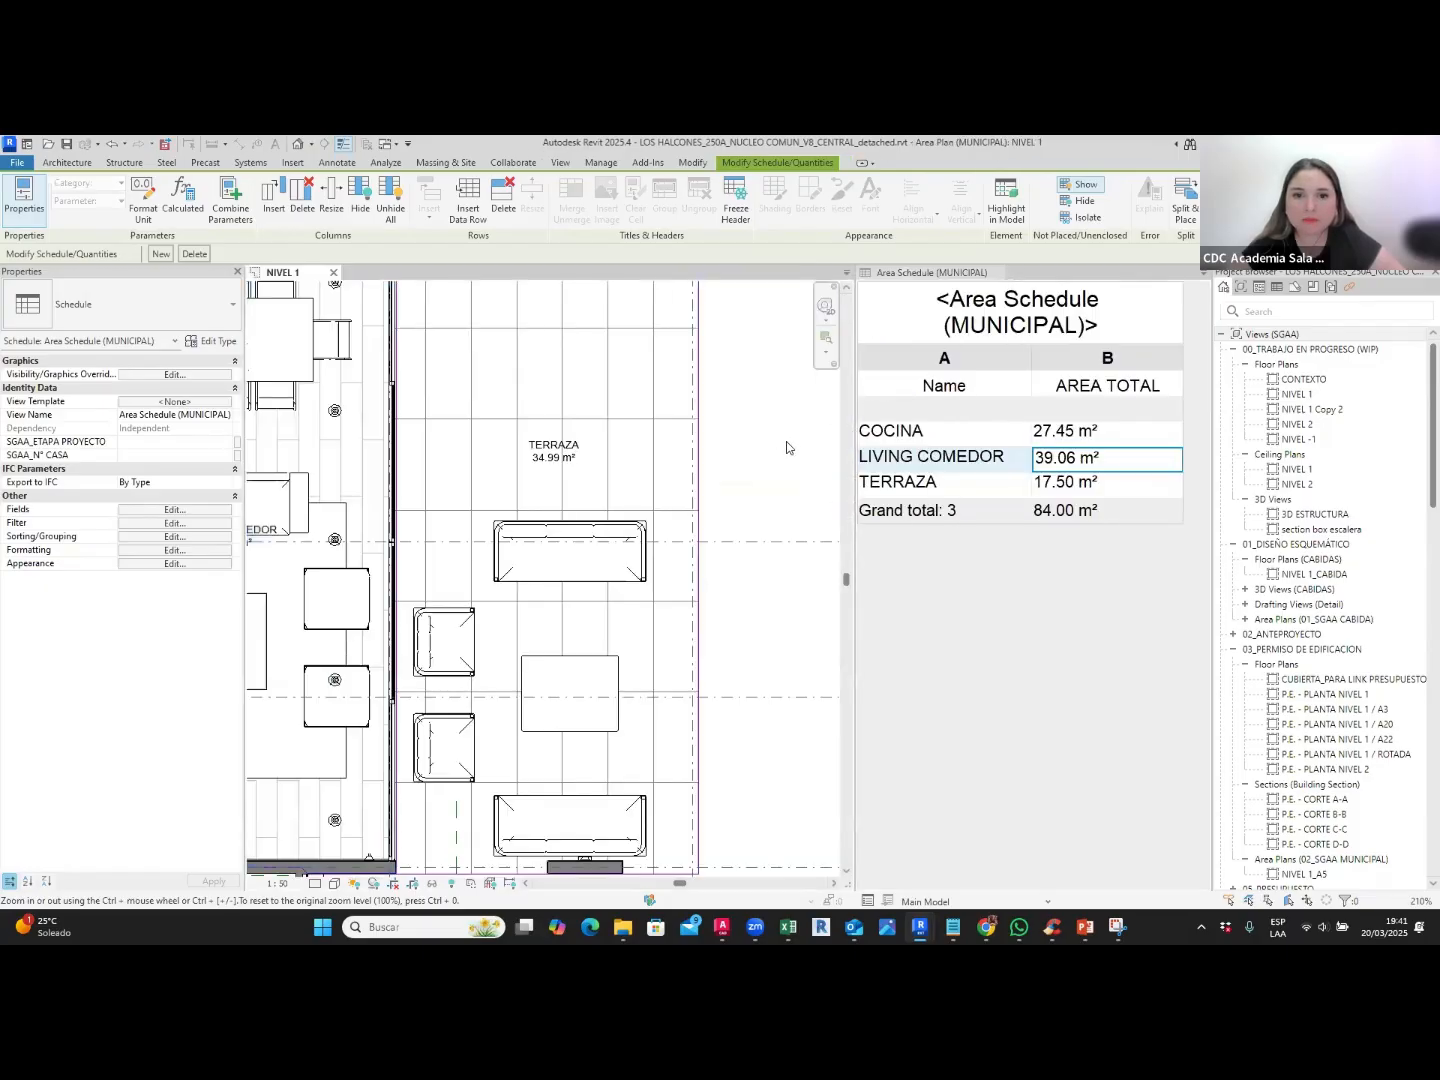
scroll(780, 444, "down", 5)
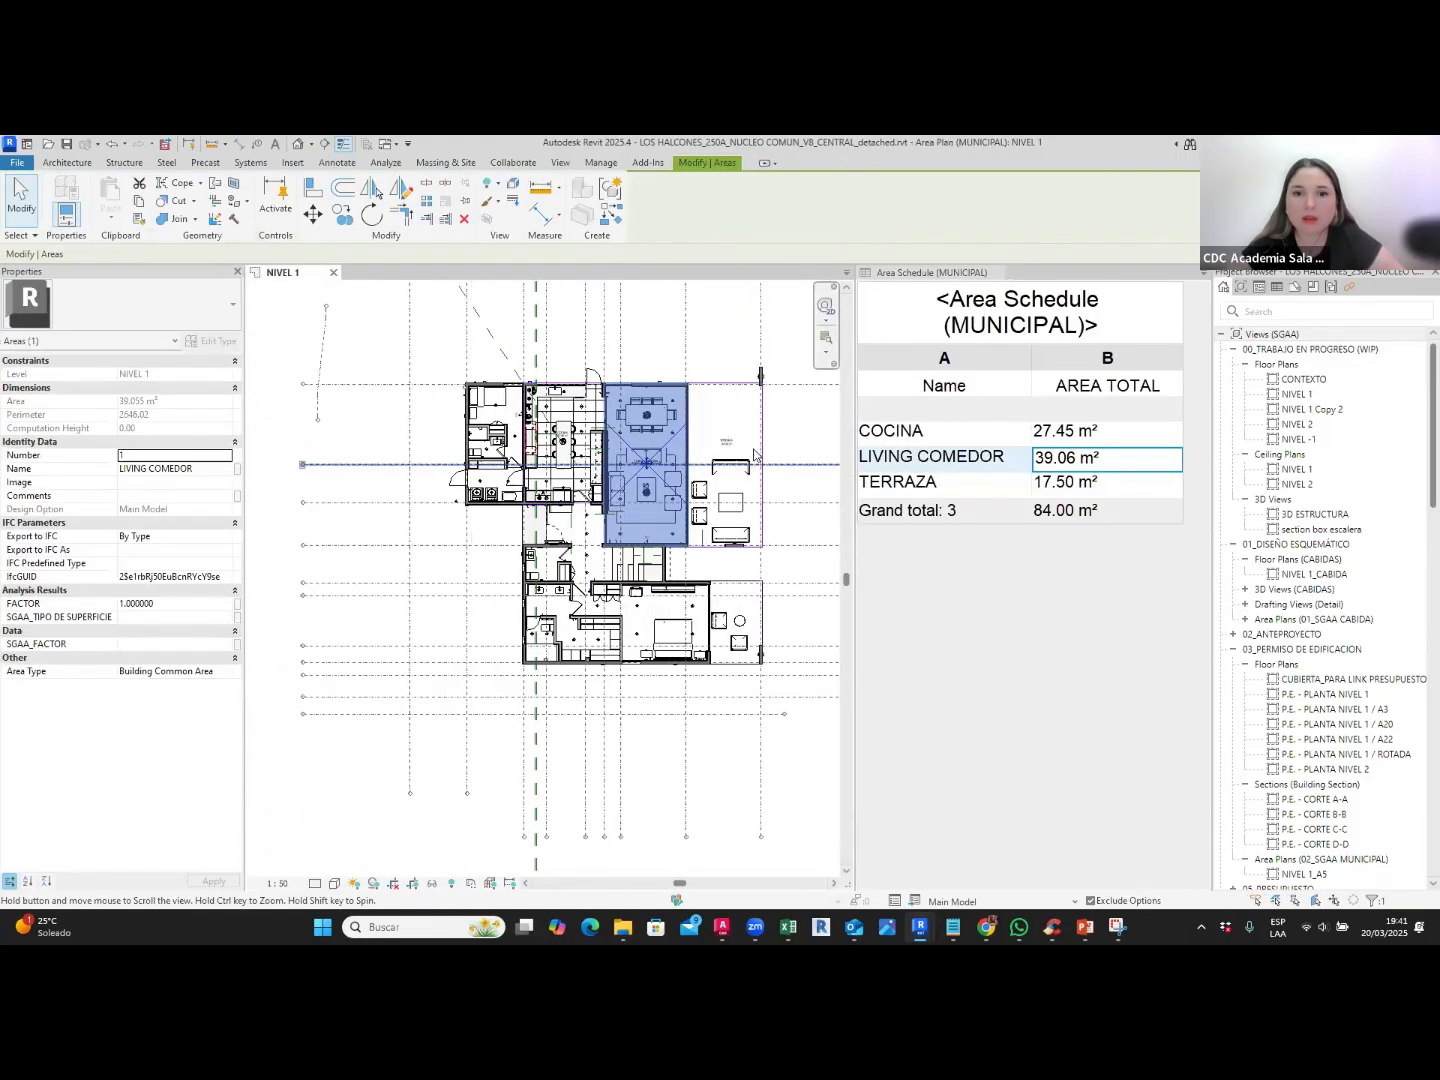
middle_click_drag(792, 416, 765, 416)
left_click(767, 416)
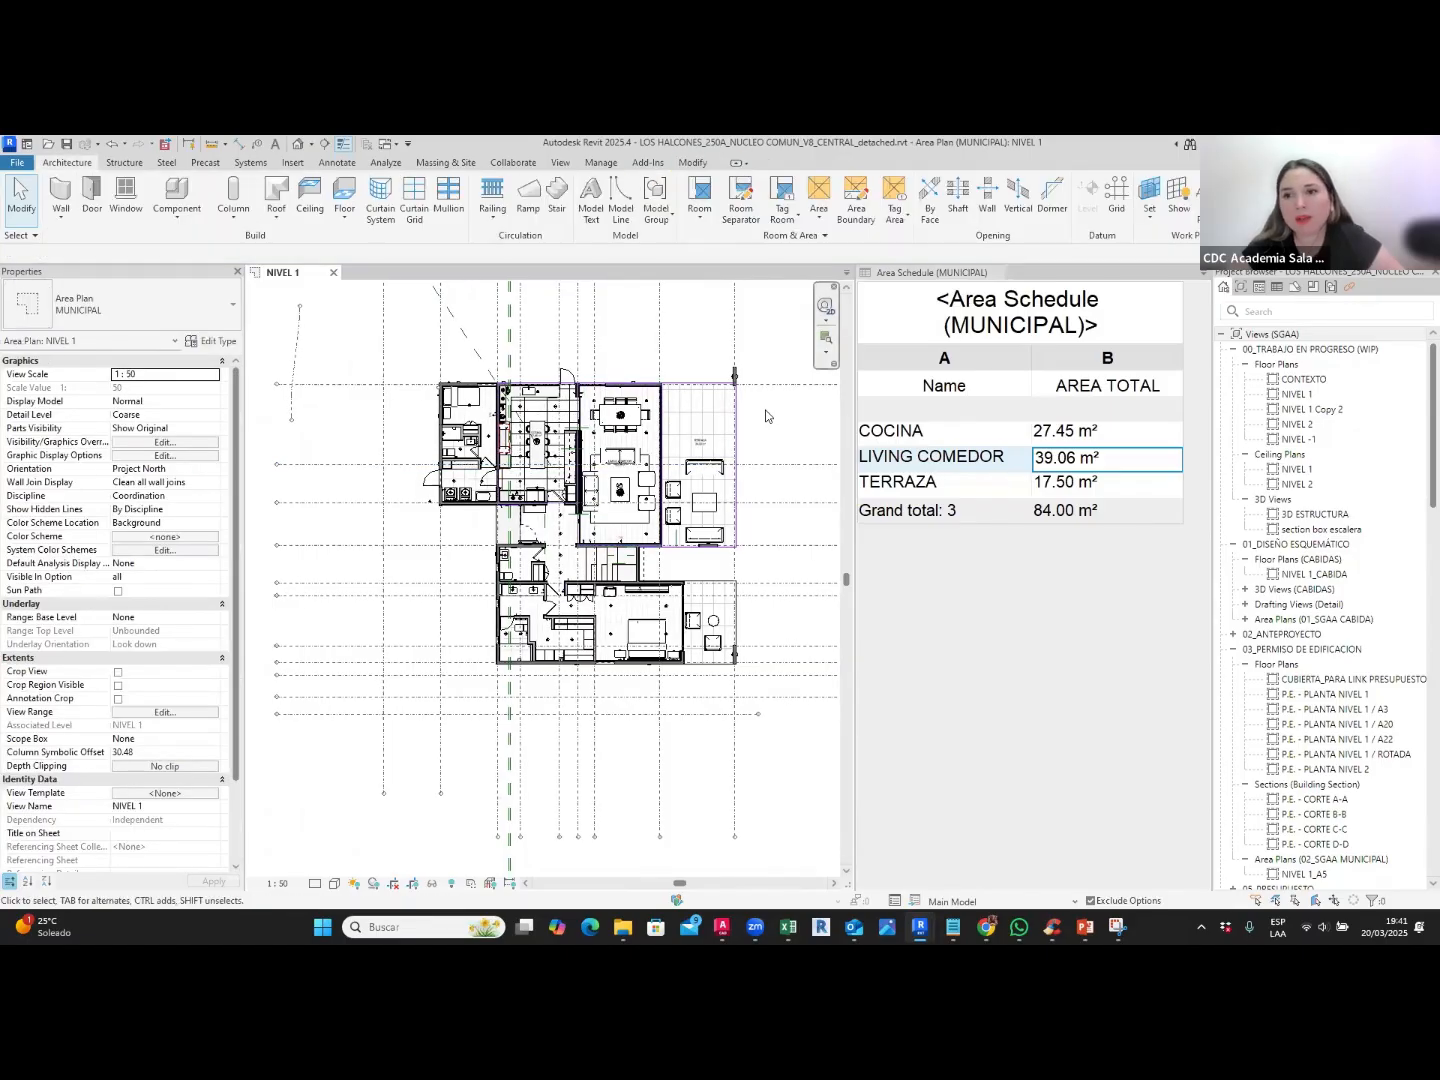
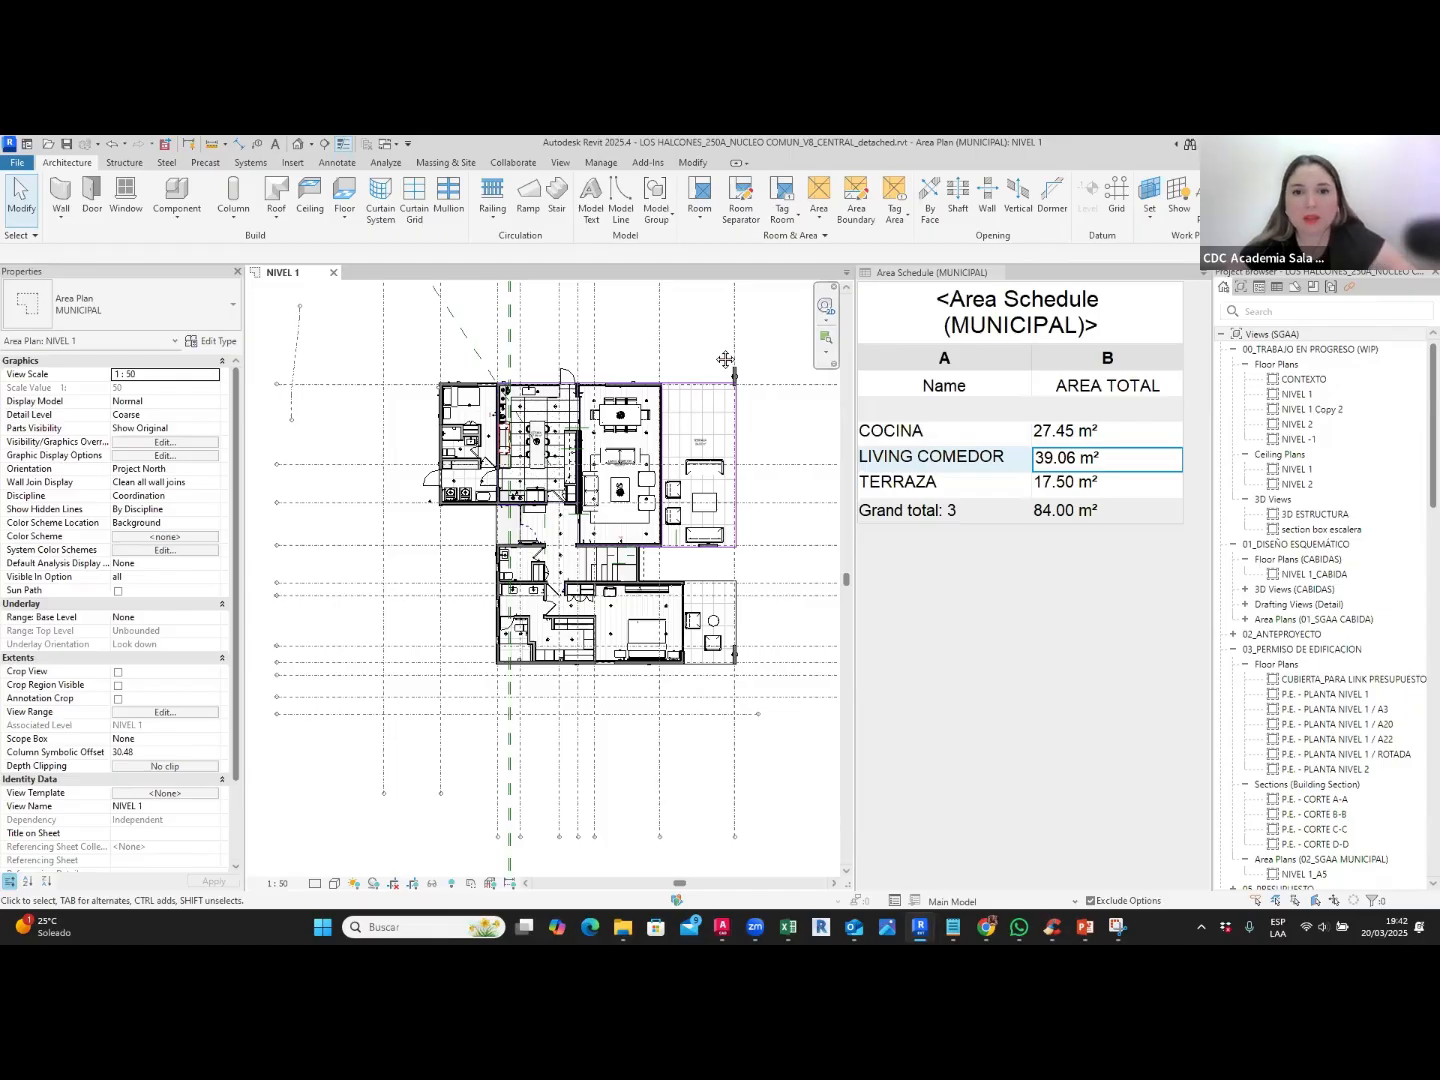
Step: Turn off all model categories in the visibility/graphic overrides of the NIVEL 1 area plan
middle_click_drag(526, 351, 518, 413)
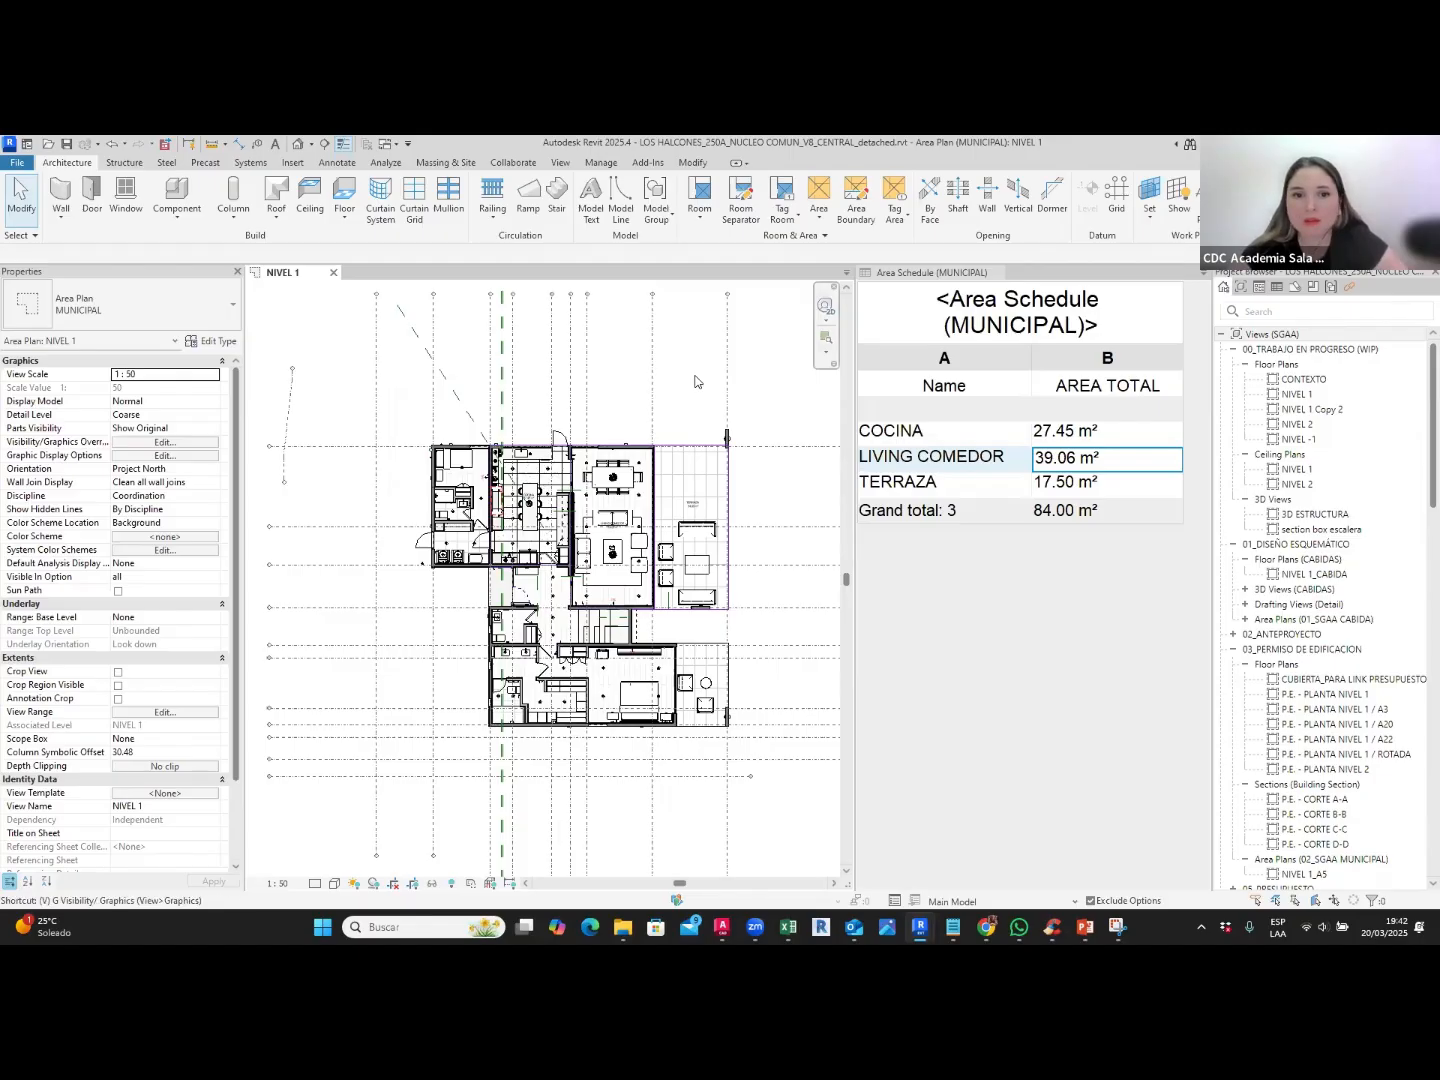
key("v")
key("g")
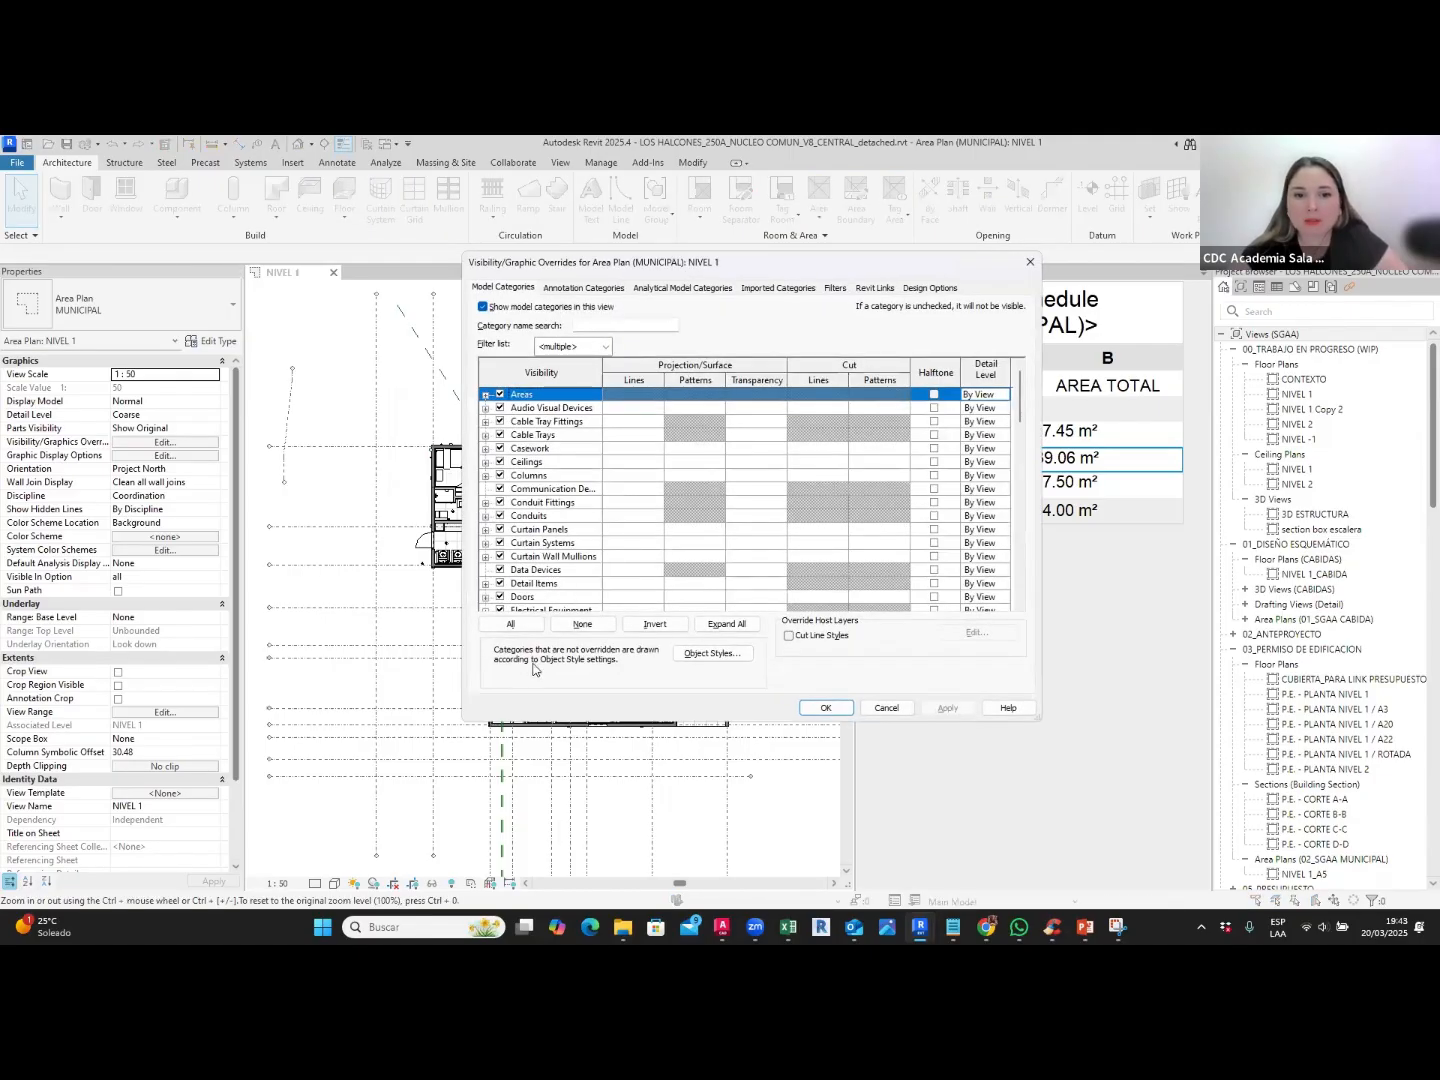
left_click(522, 626)
left_click(503, 507)
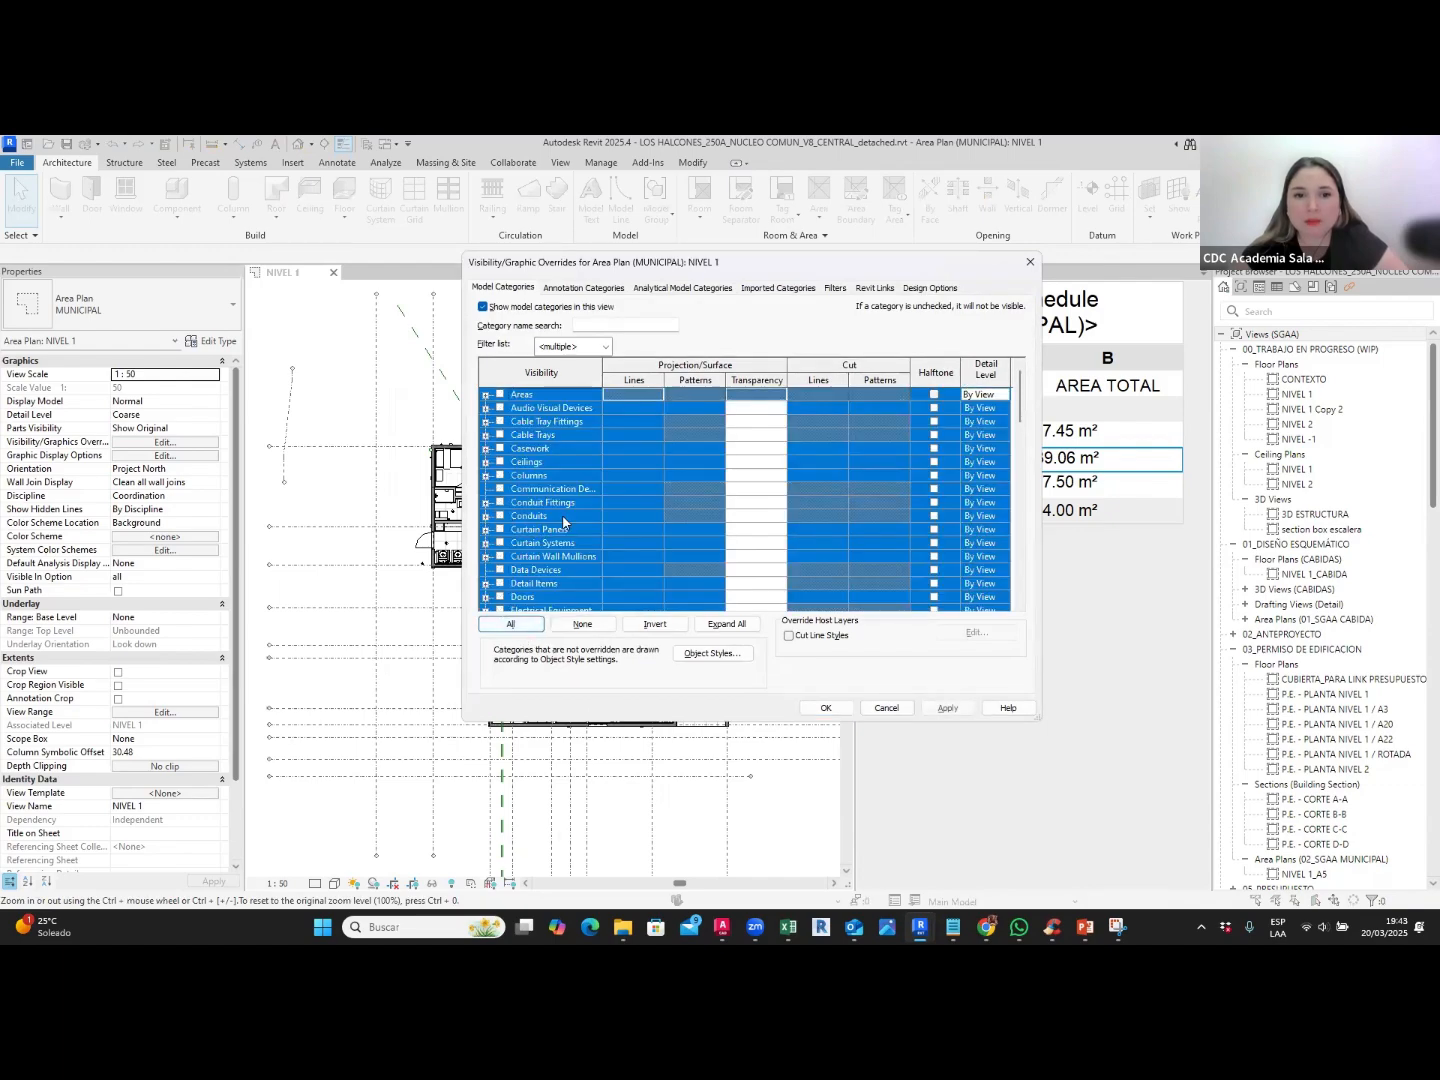
left_click(562, 516)
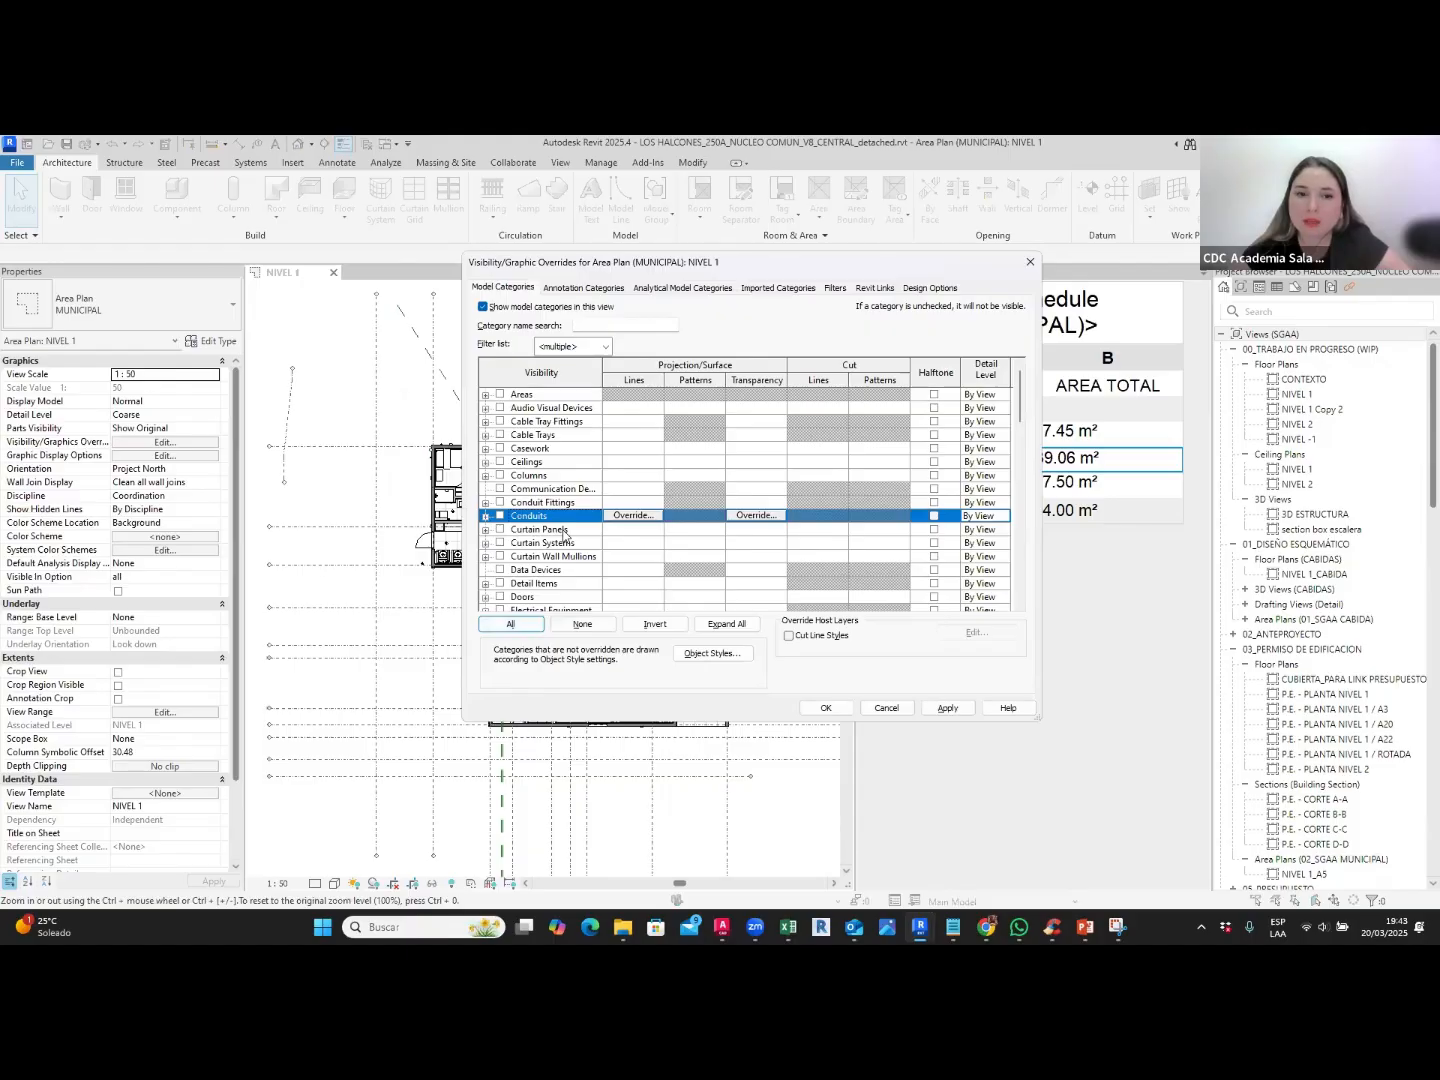
Step: Turn the Areas and Lines model categories back on and apply the visibility overrides to the area plan
left_click(501, 395)
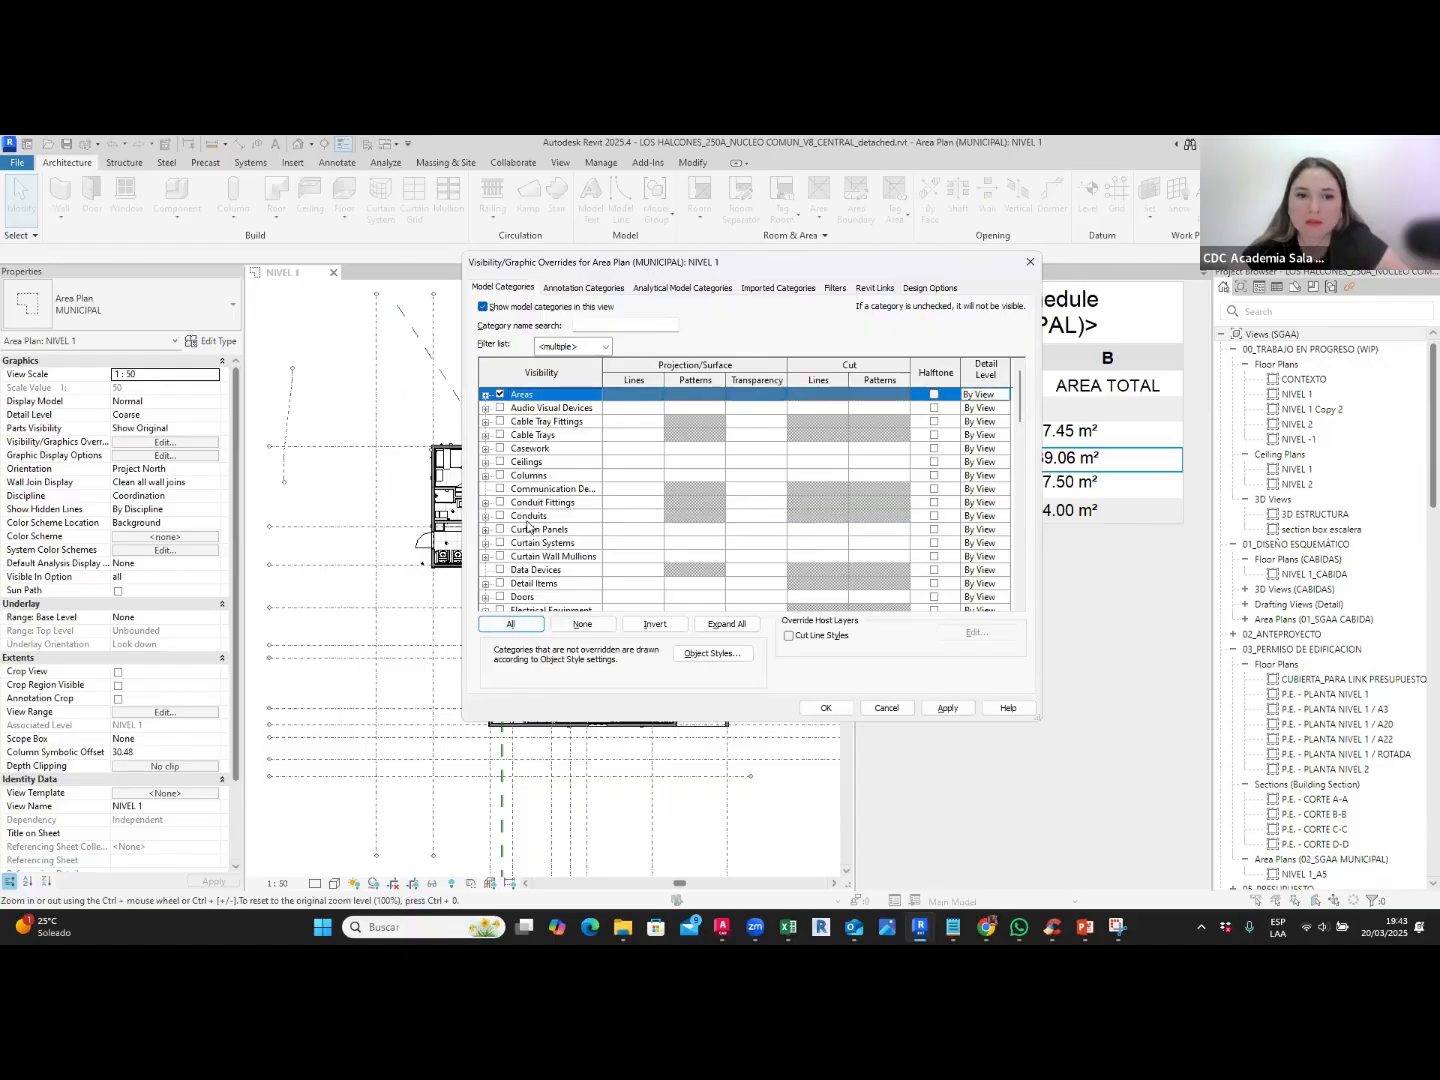
left_click(530, 528)
scroll(535, 535, "down", 6)
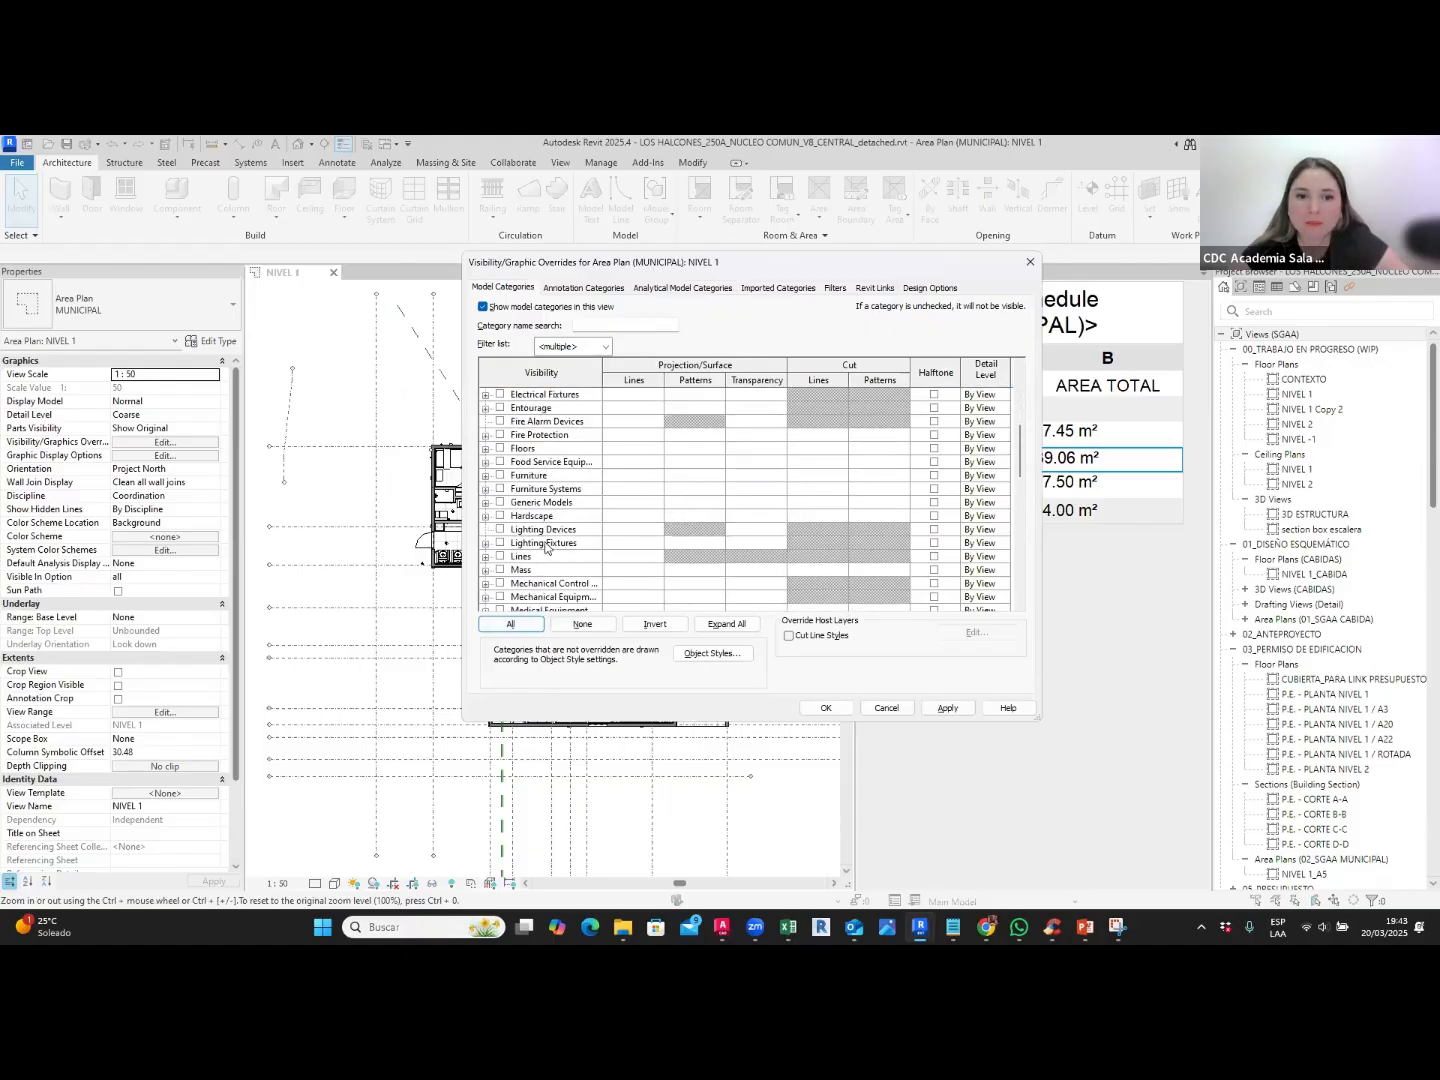
left_click(500, 556)
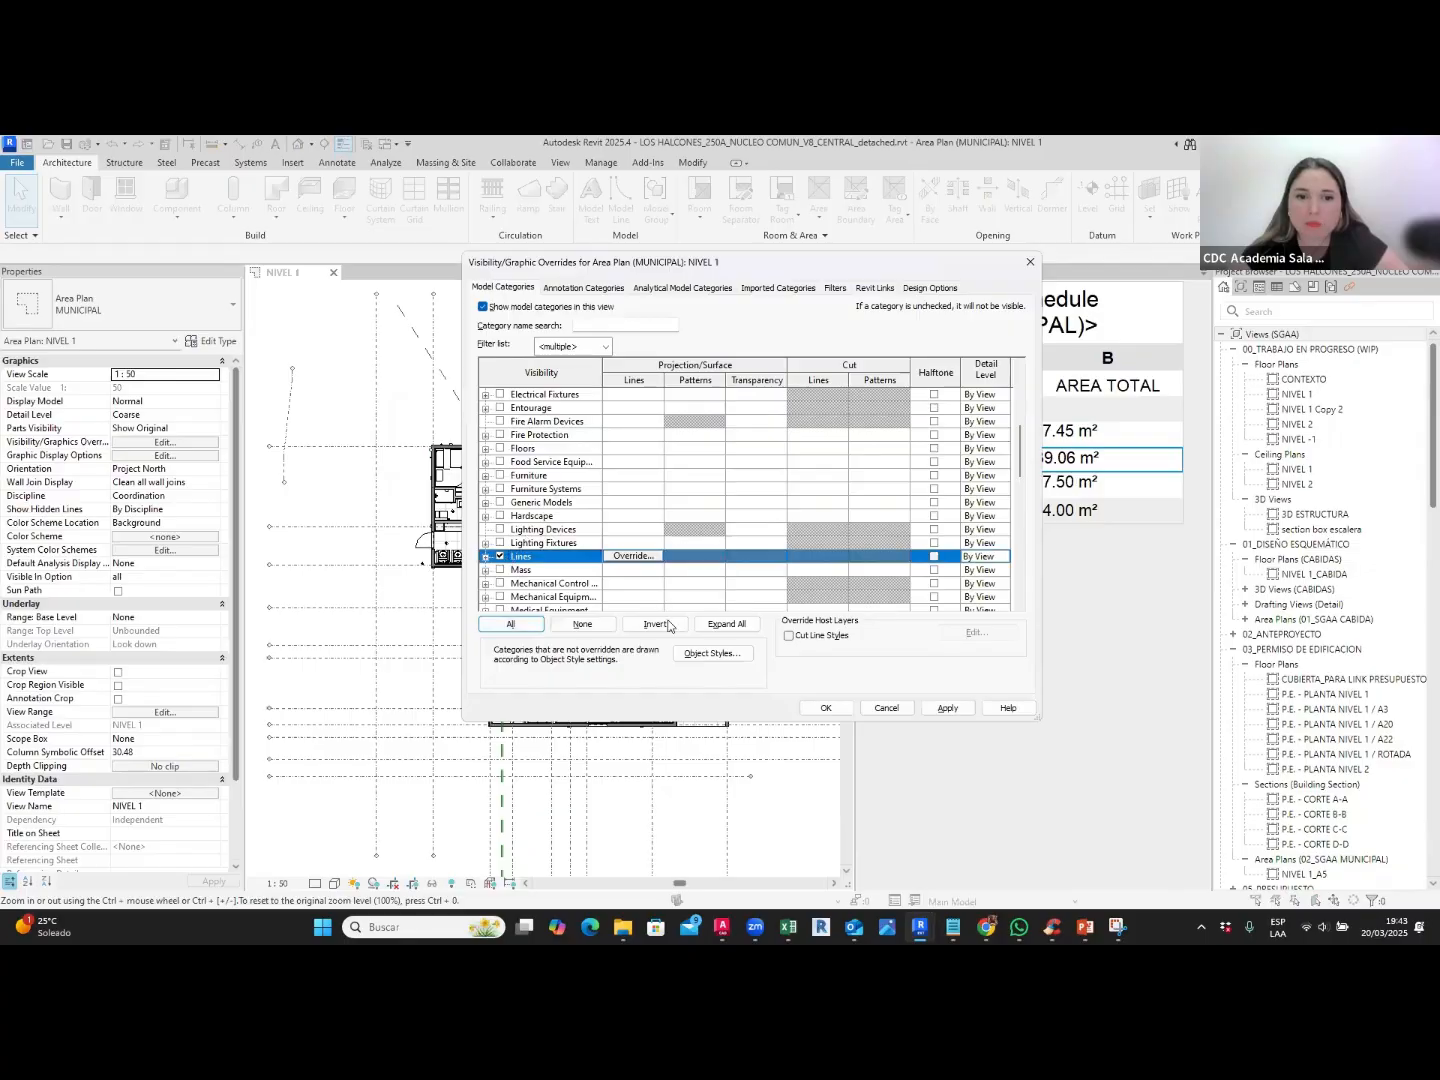
left_click(825, 708)
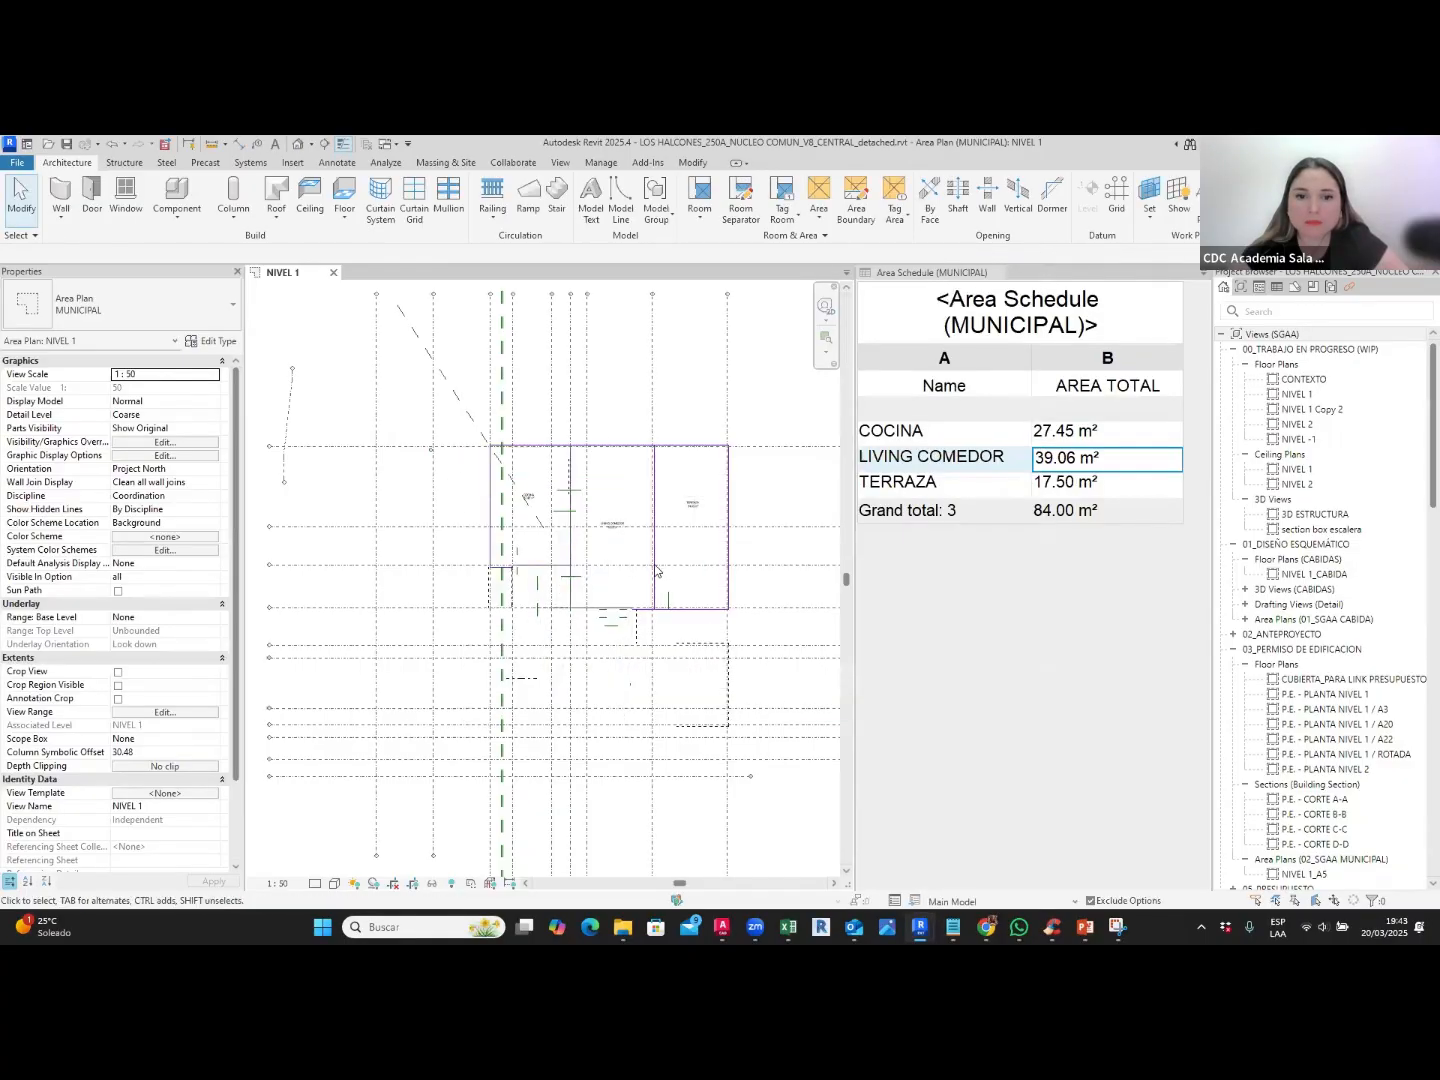
Step: Turn off the Grids annotation category in the visibility/graphic overrides of the NIVEL 1 area plan
scroll(656, 570, "up", 5)
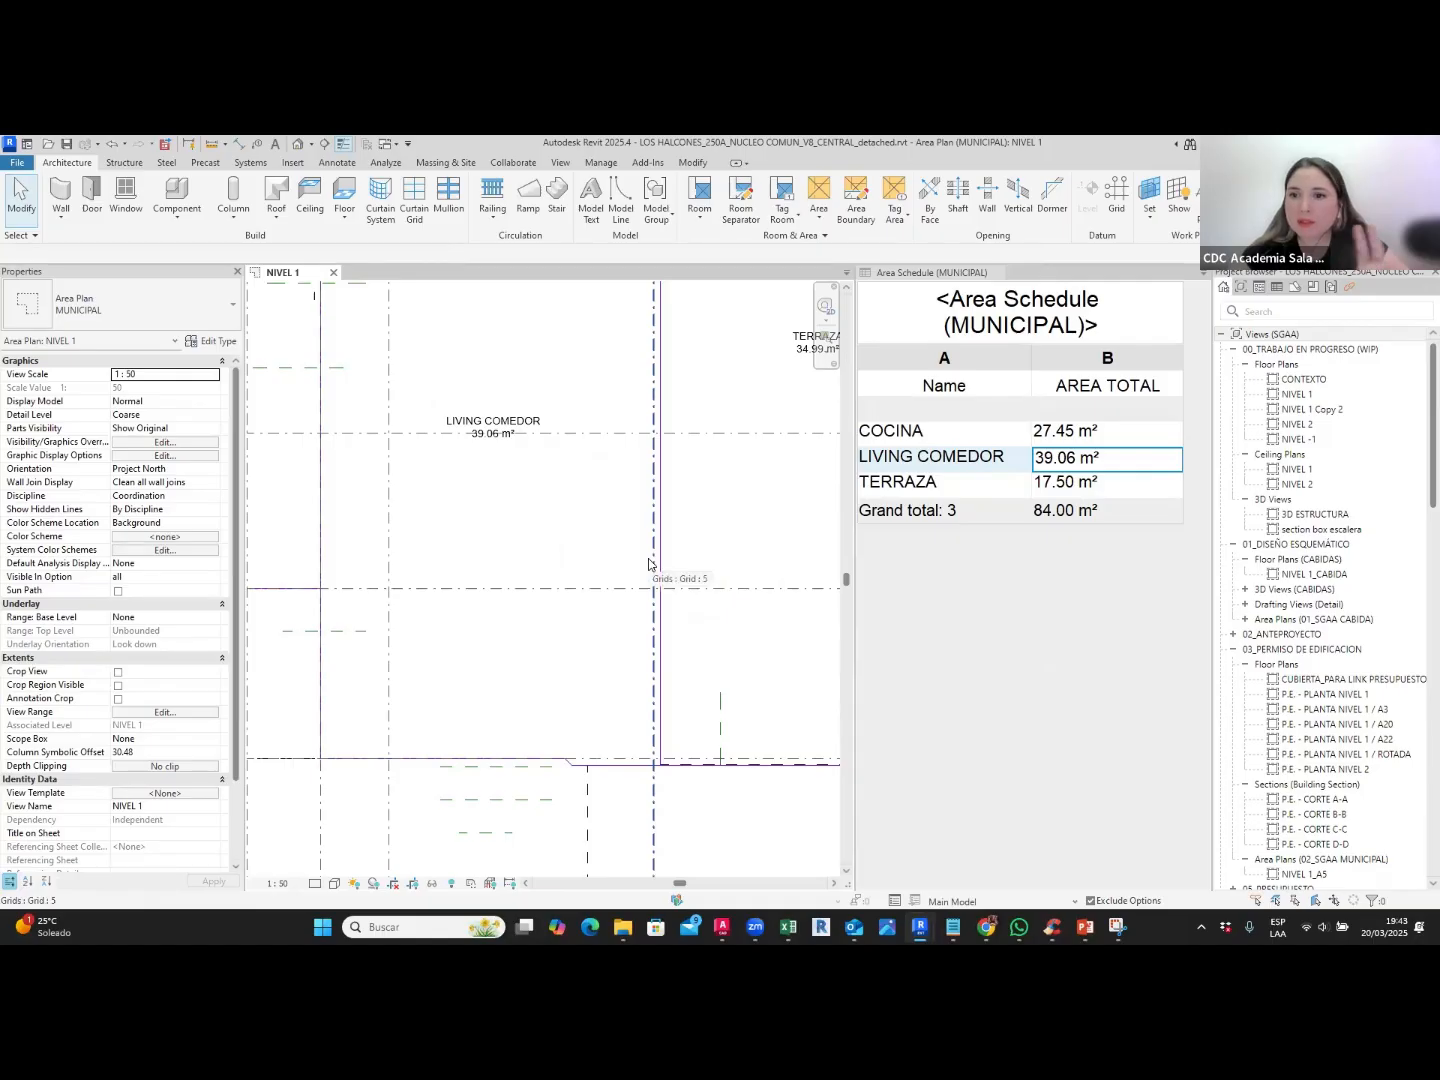
scroll(660, 578, "down", 6)
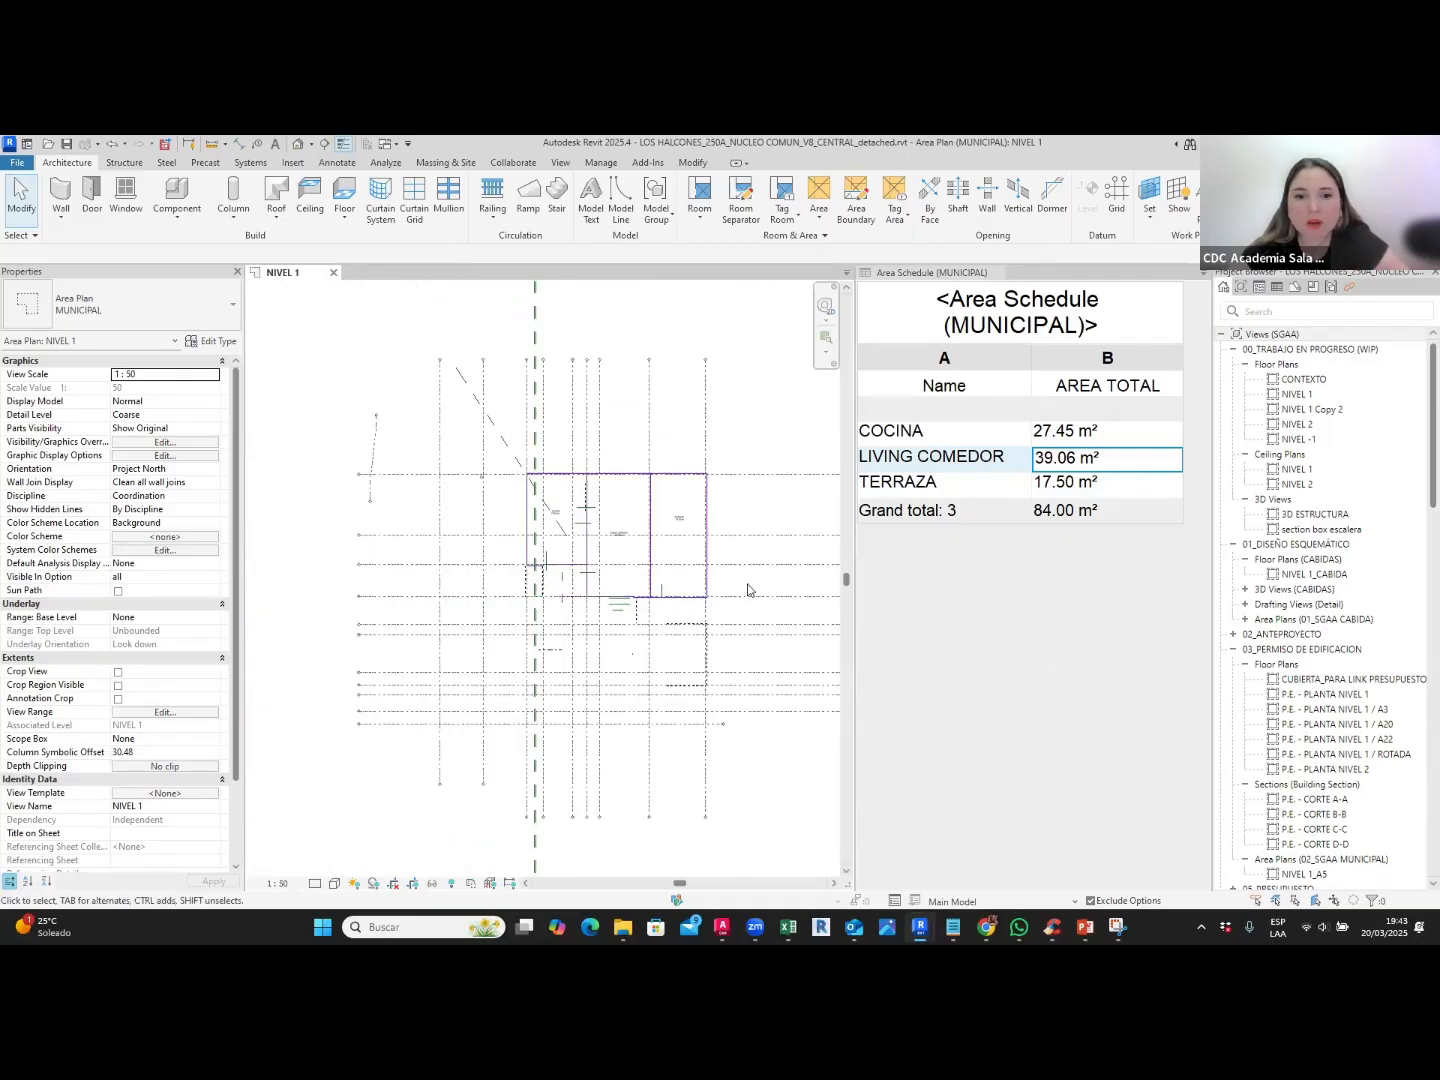
middle_click_drag(748, 585, 751, 598)
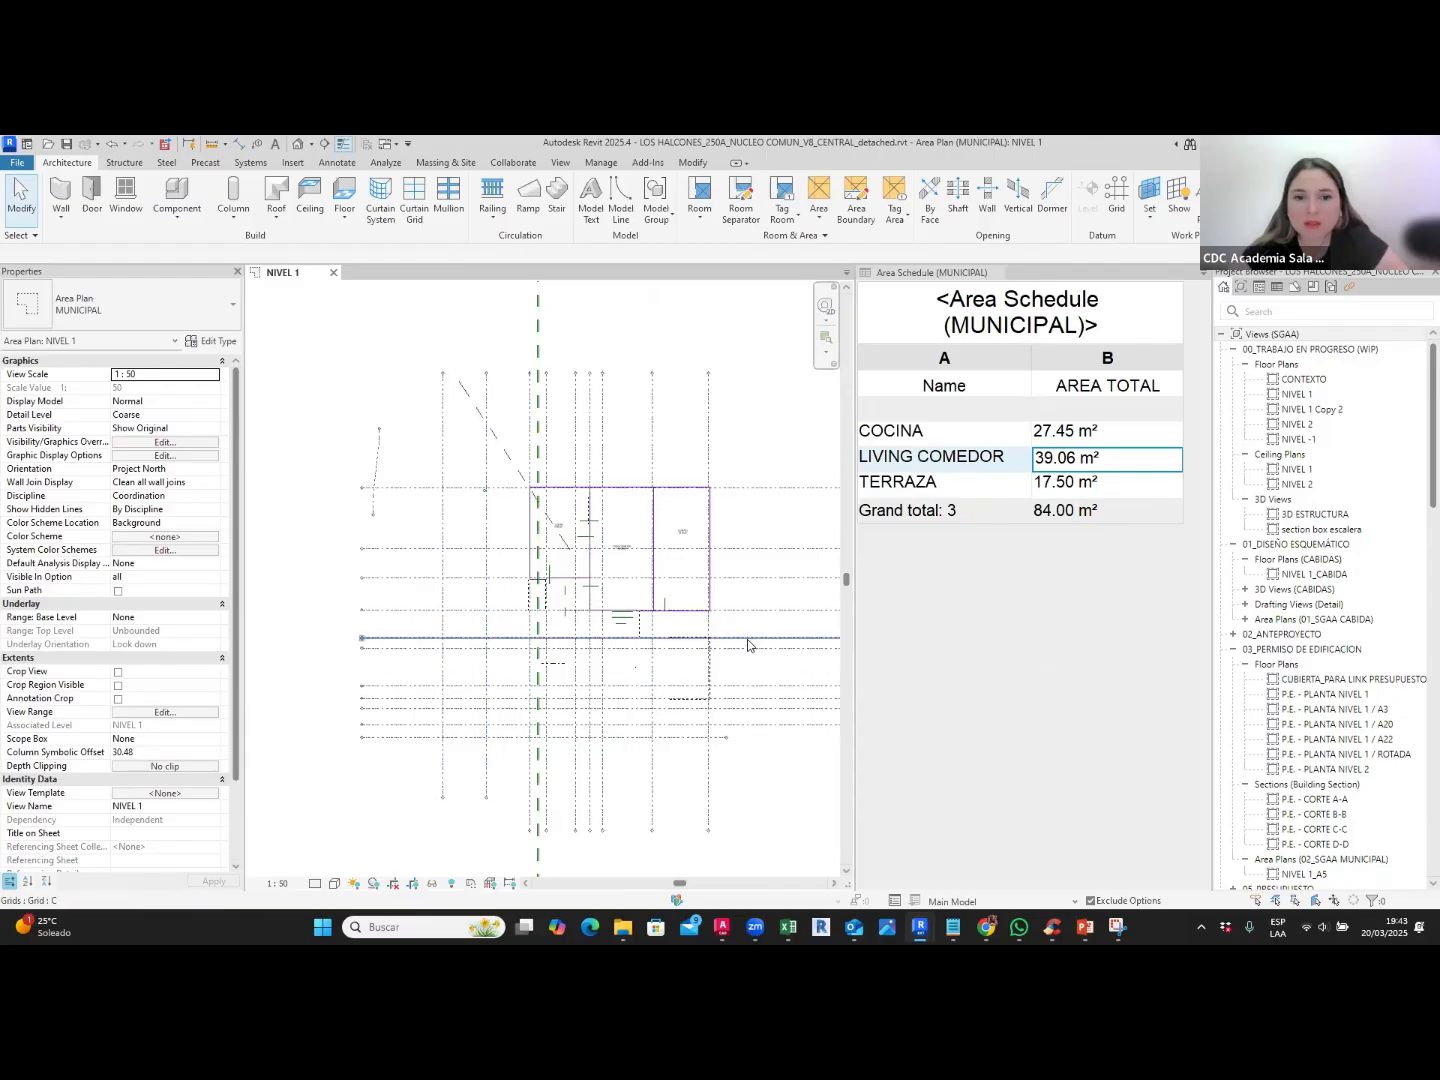
scroll(748, 640, "up", 1)
middle_click_drag(741, 644, 700, 633)
key("v")
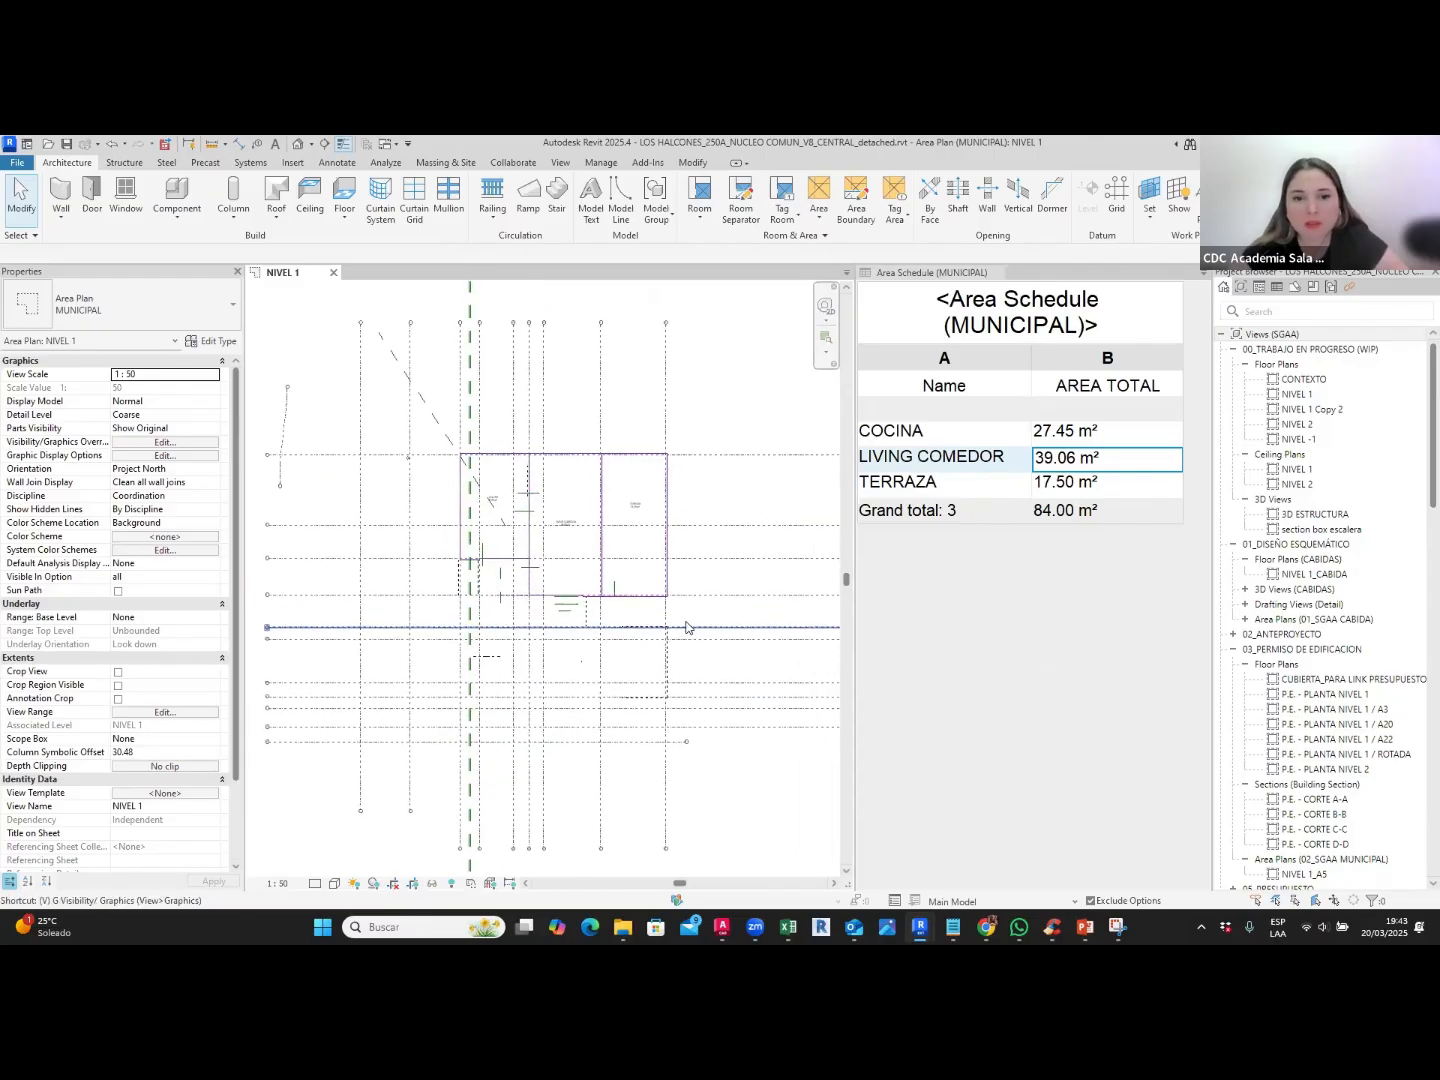
key("g")
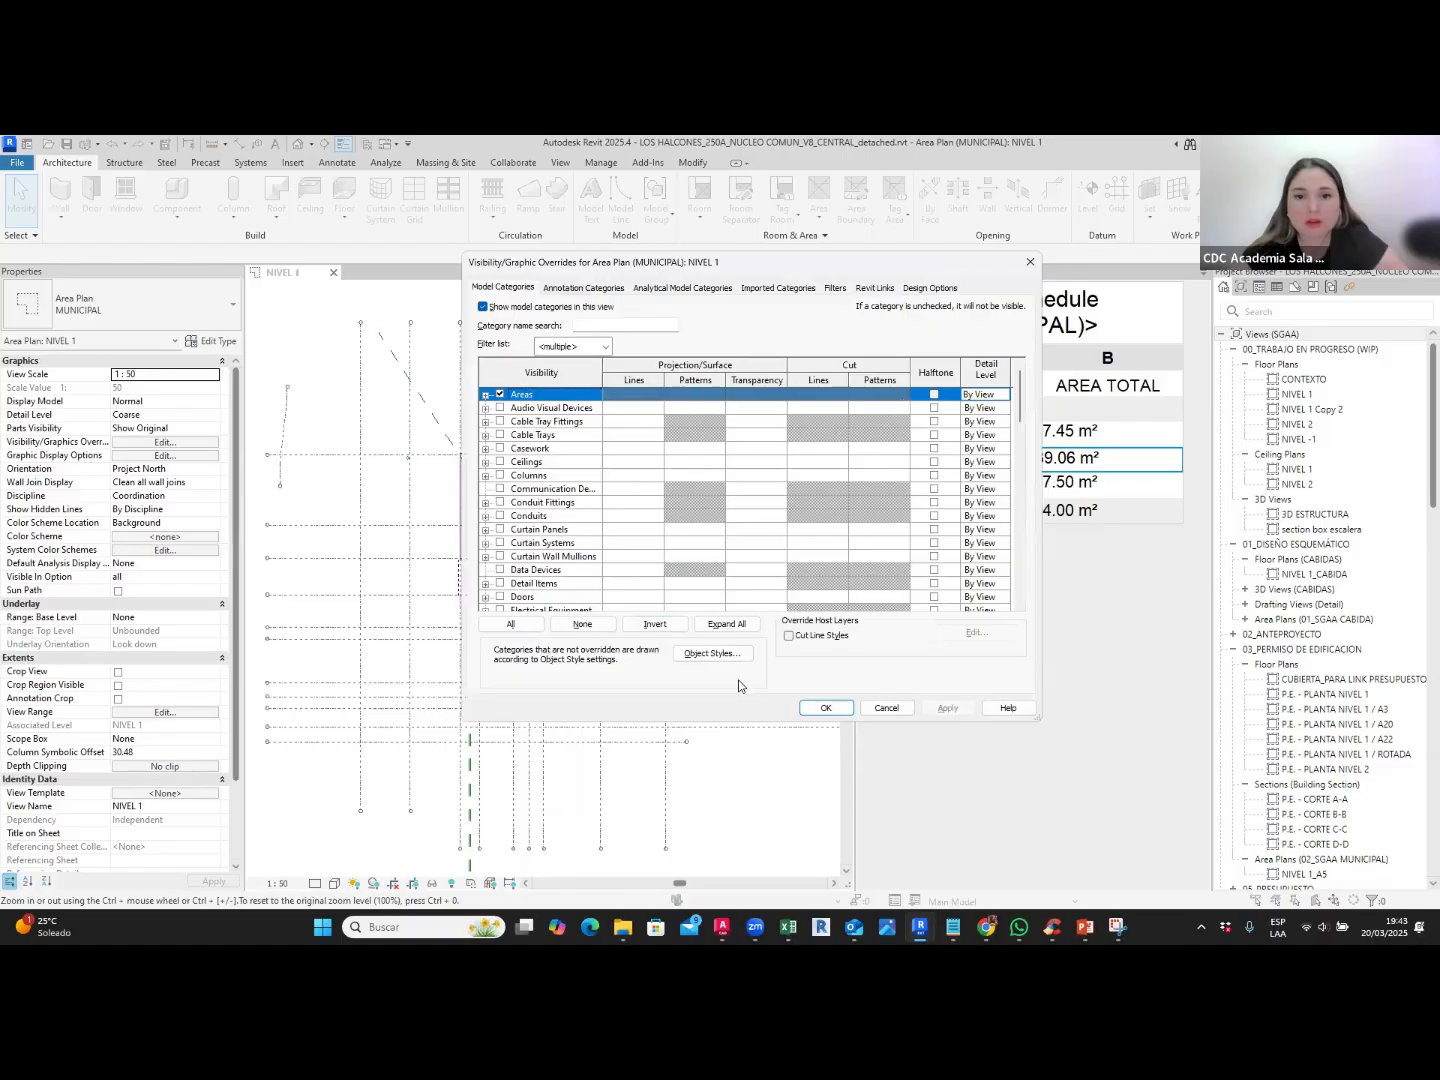
left_click(755, 739)
left_click_drag(534, 289, 656, 279)
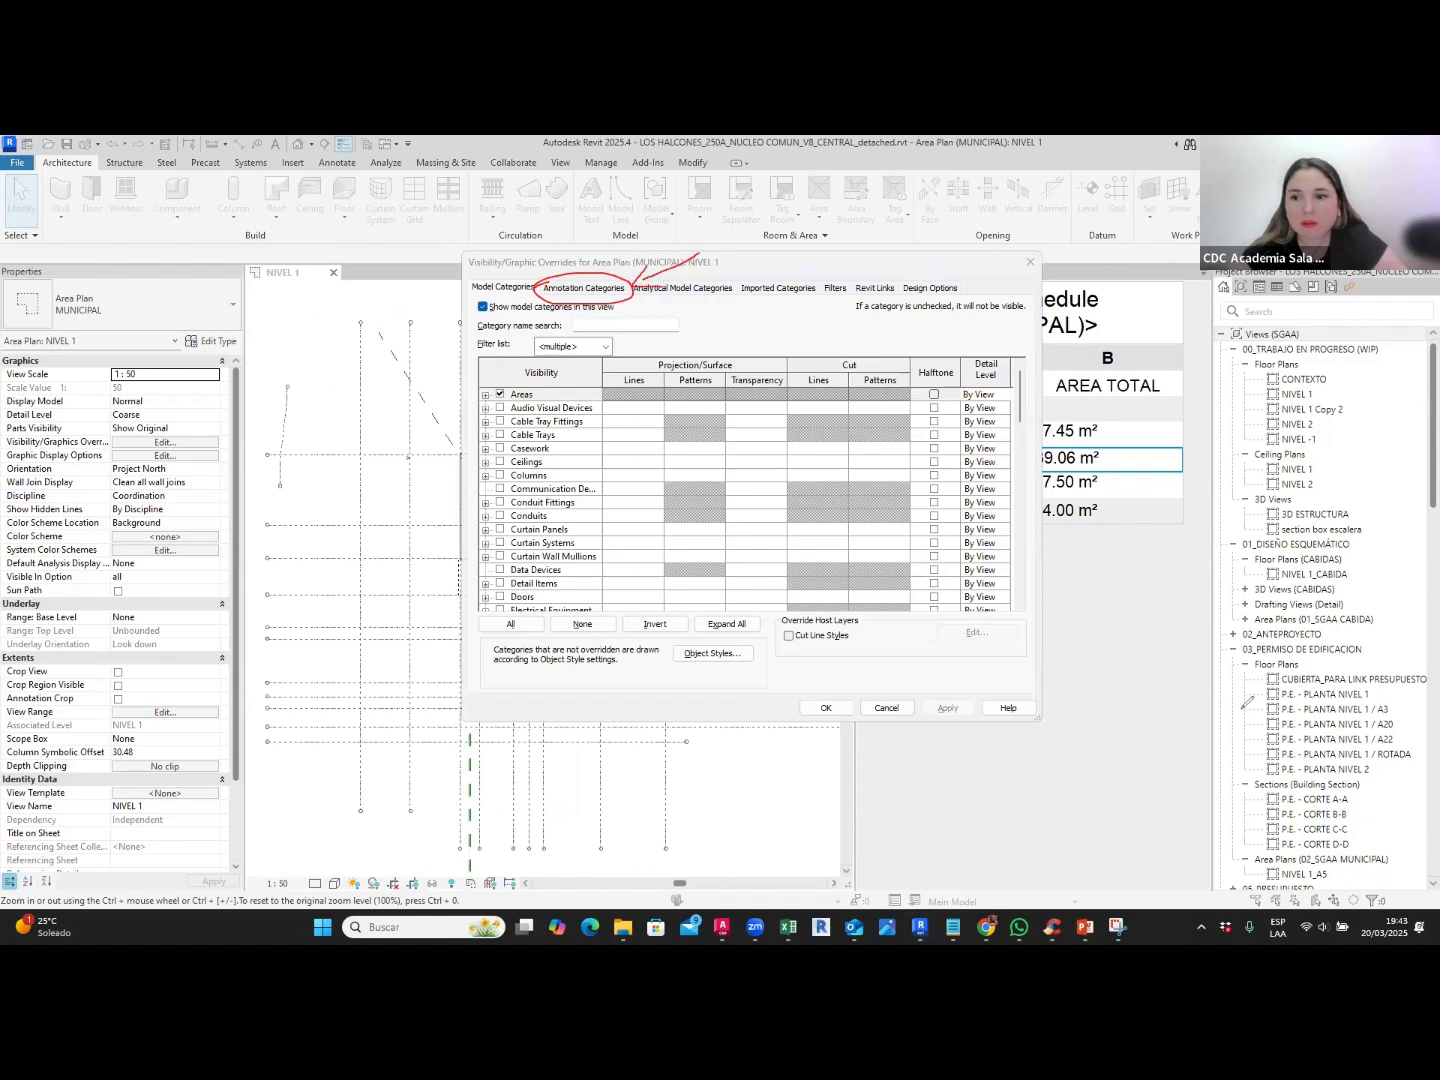
left_click(584, 288)
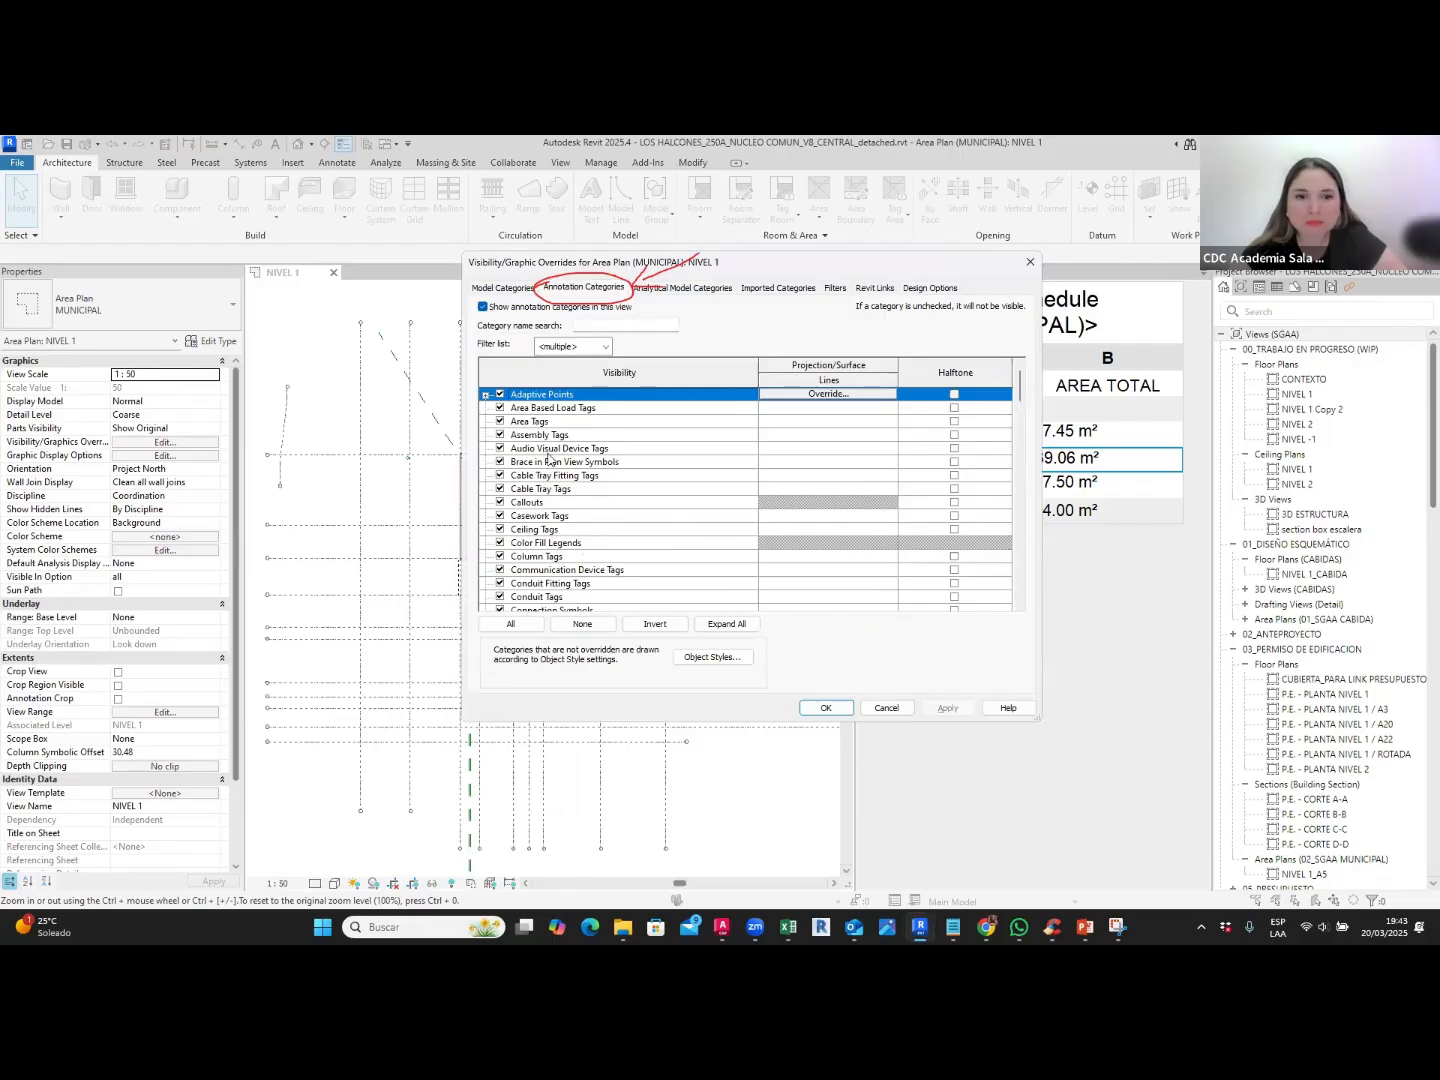
scroll(550, 465, "down", 3)
scroll(553, 470, "down", 7)
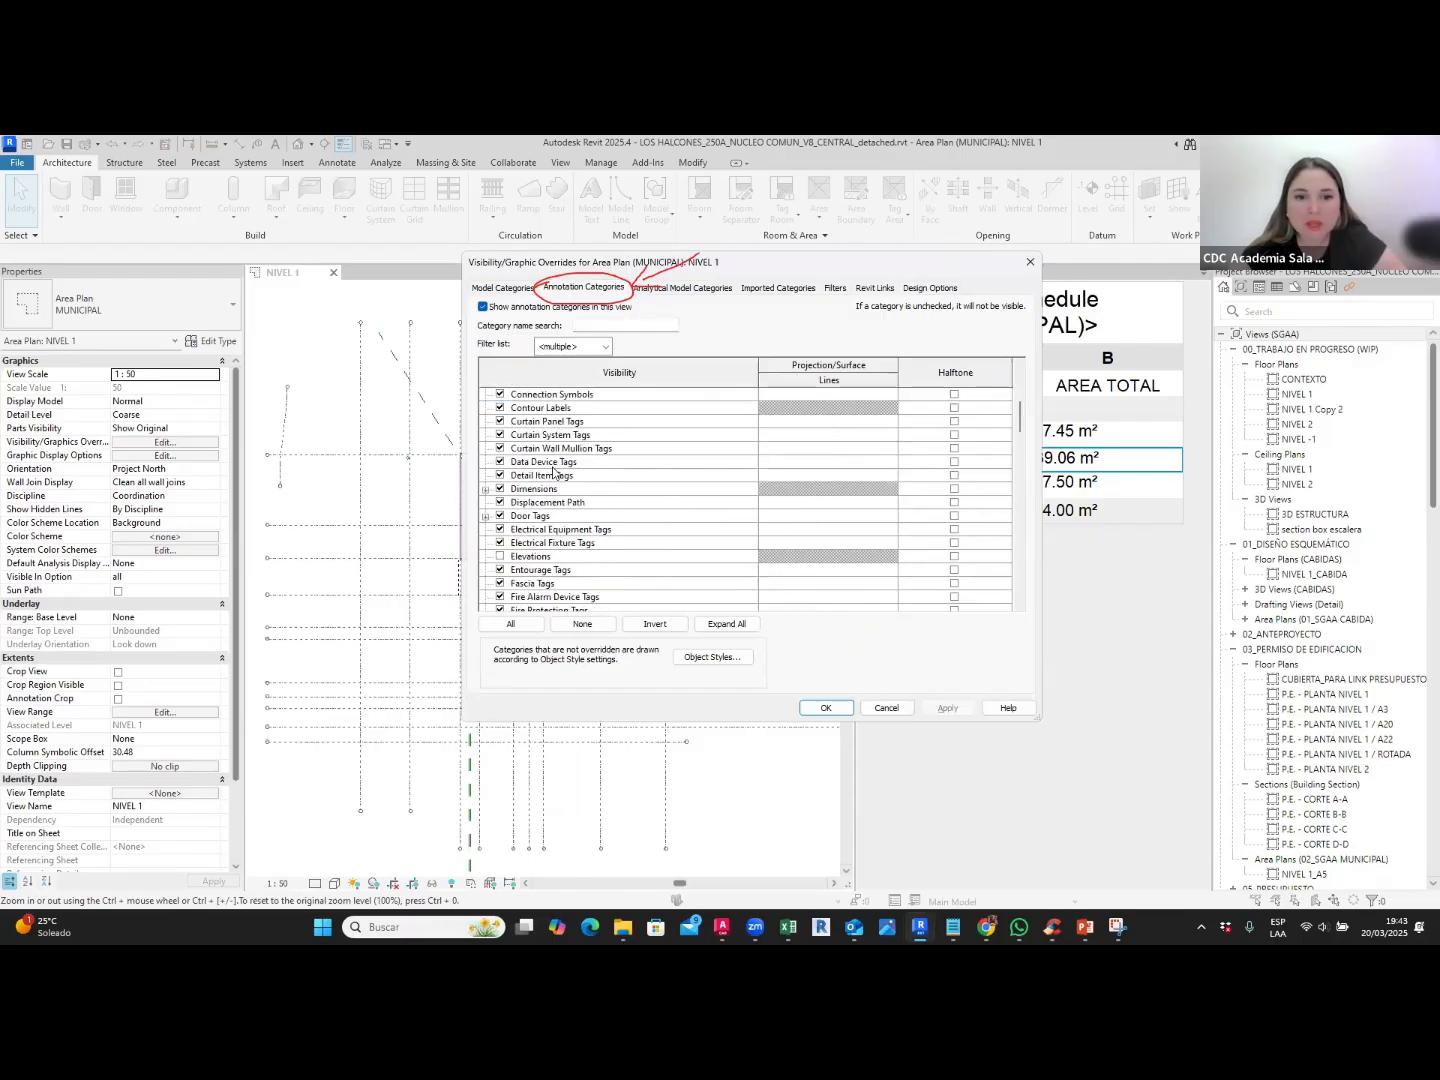
left_click(502, 503)
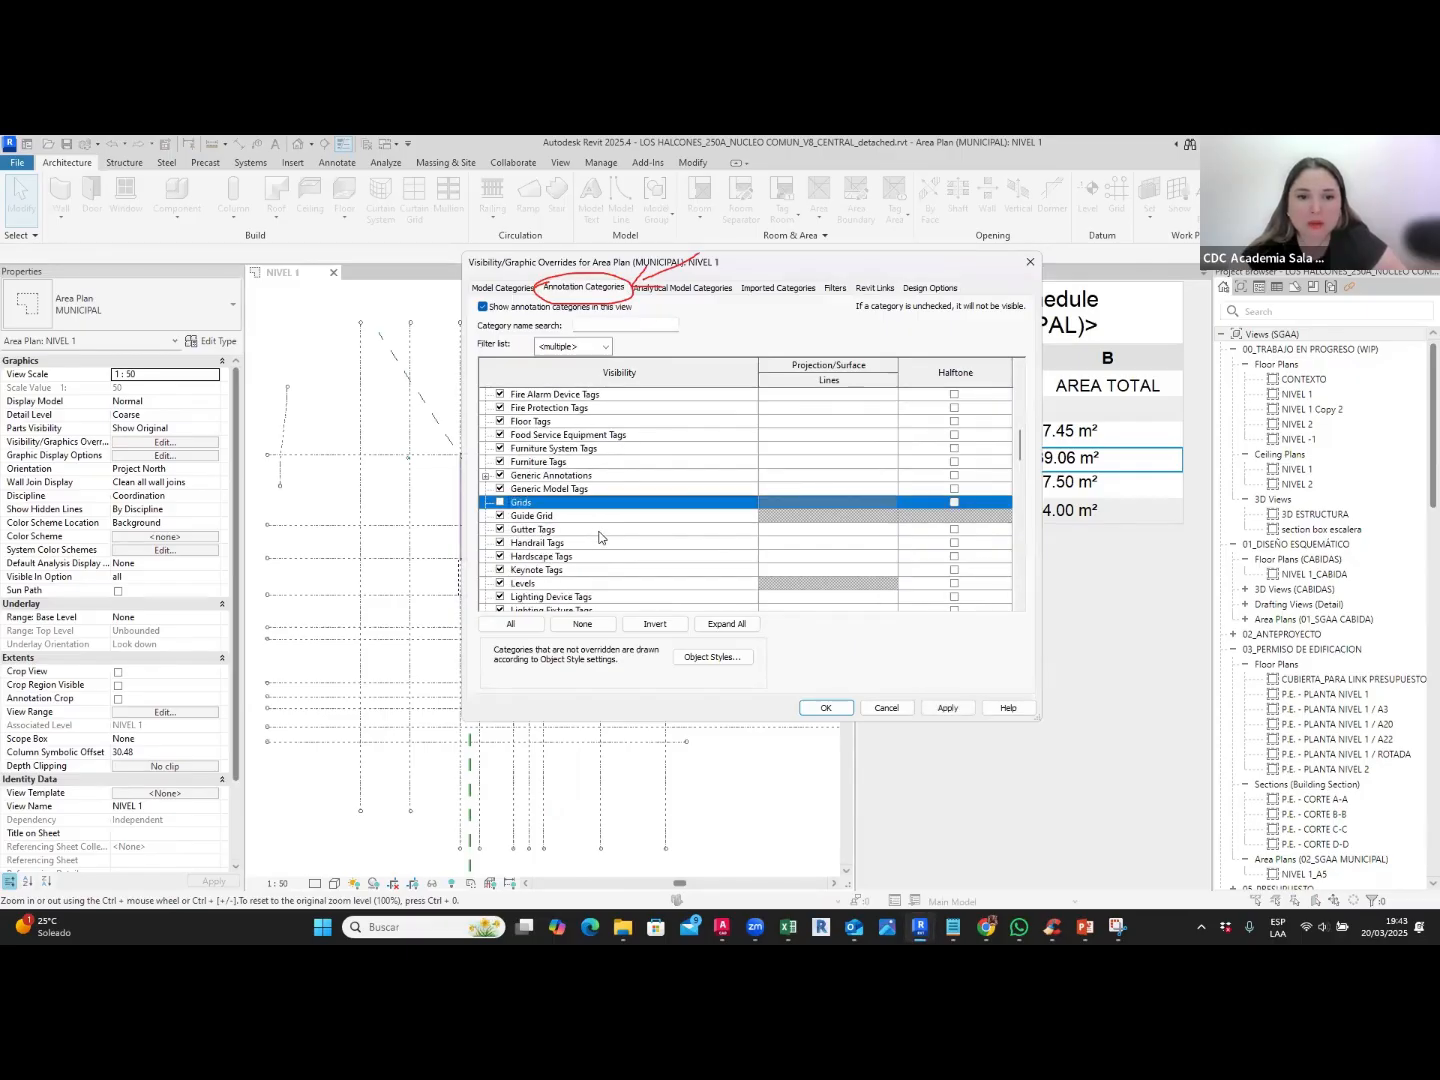
Step: Turn off the Reference Planes annotation category and apply the visibility overrides to the area plan
scroll(599, 538, "up", 4)
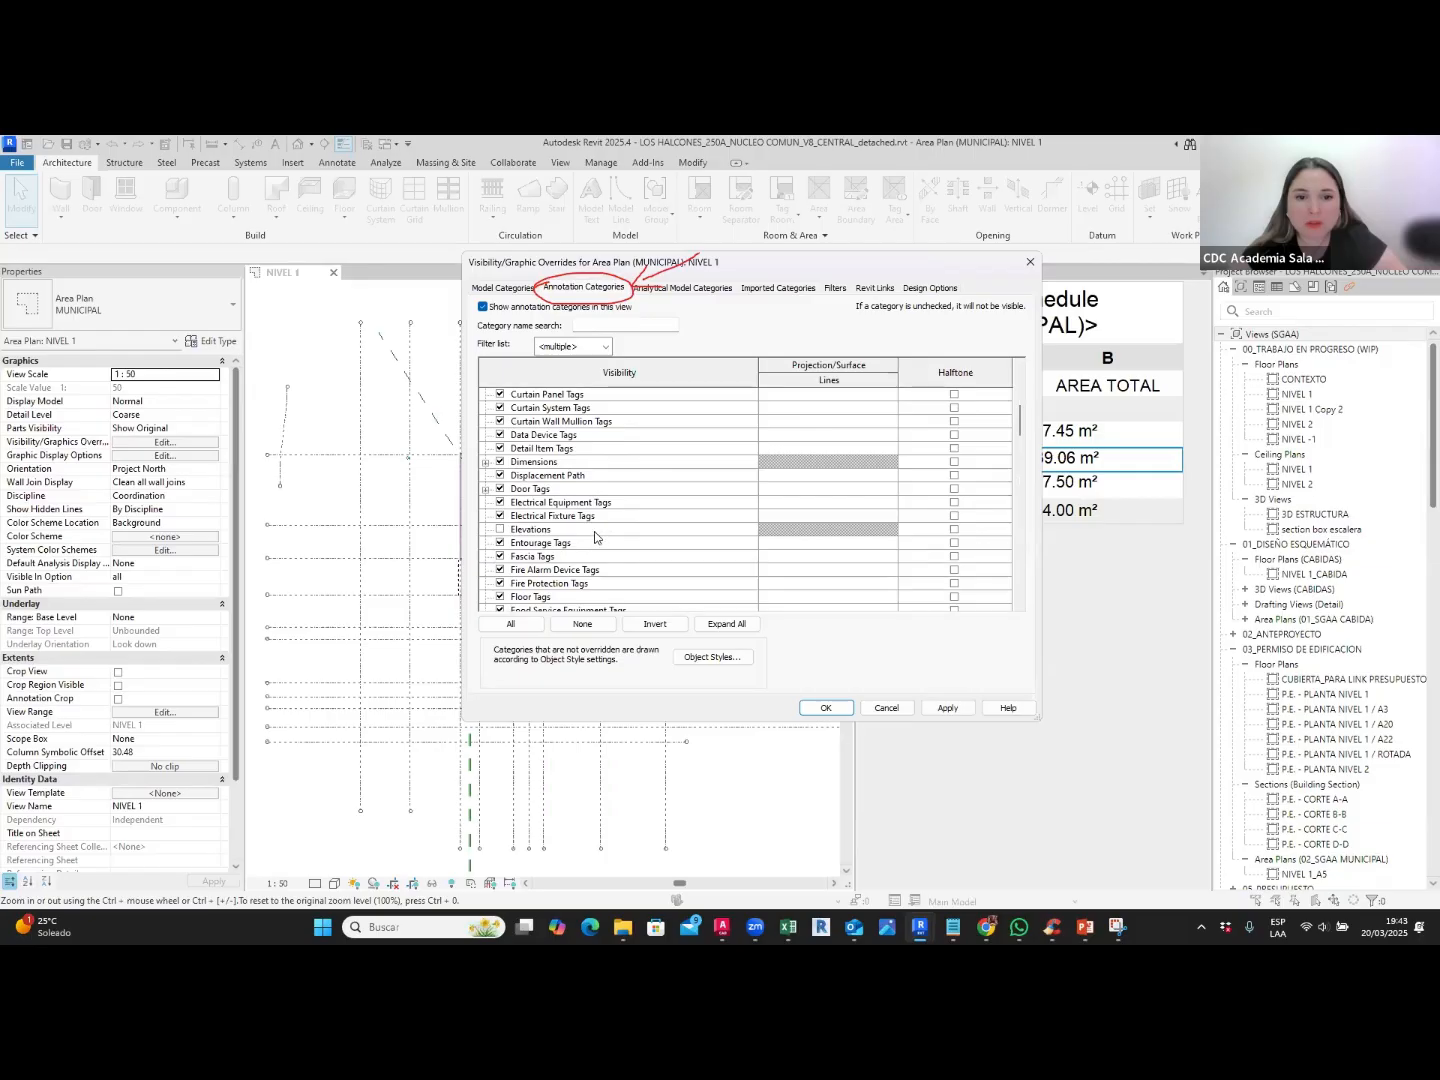
scroll(595, 538, "down", 9)
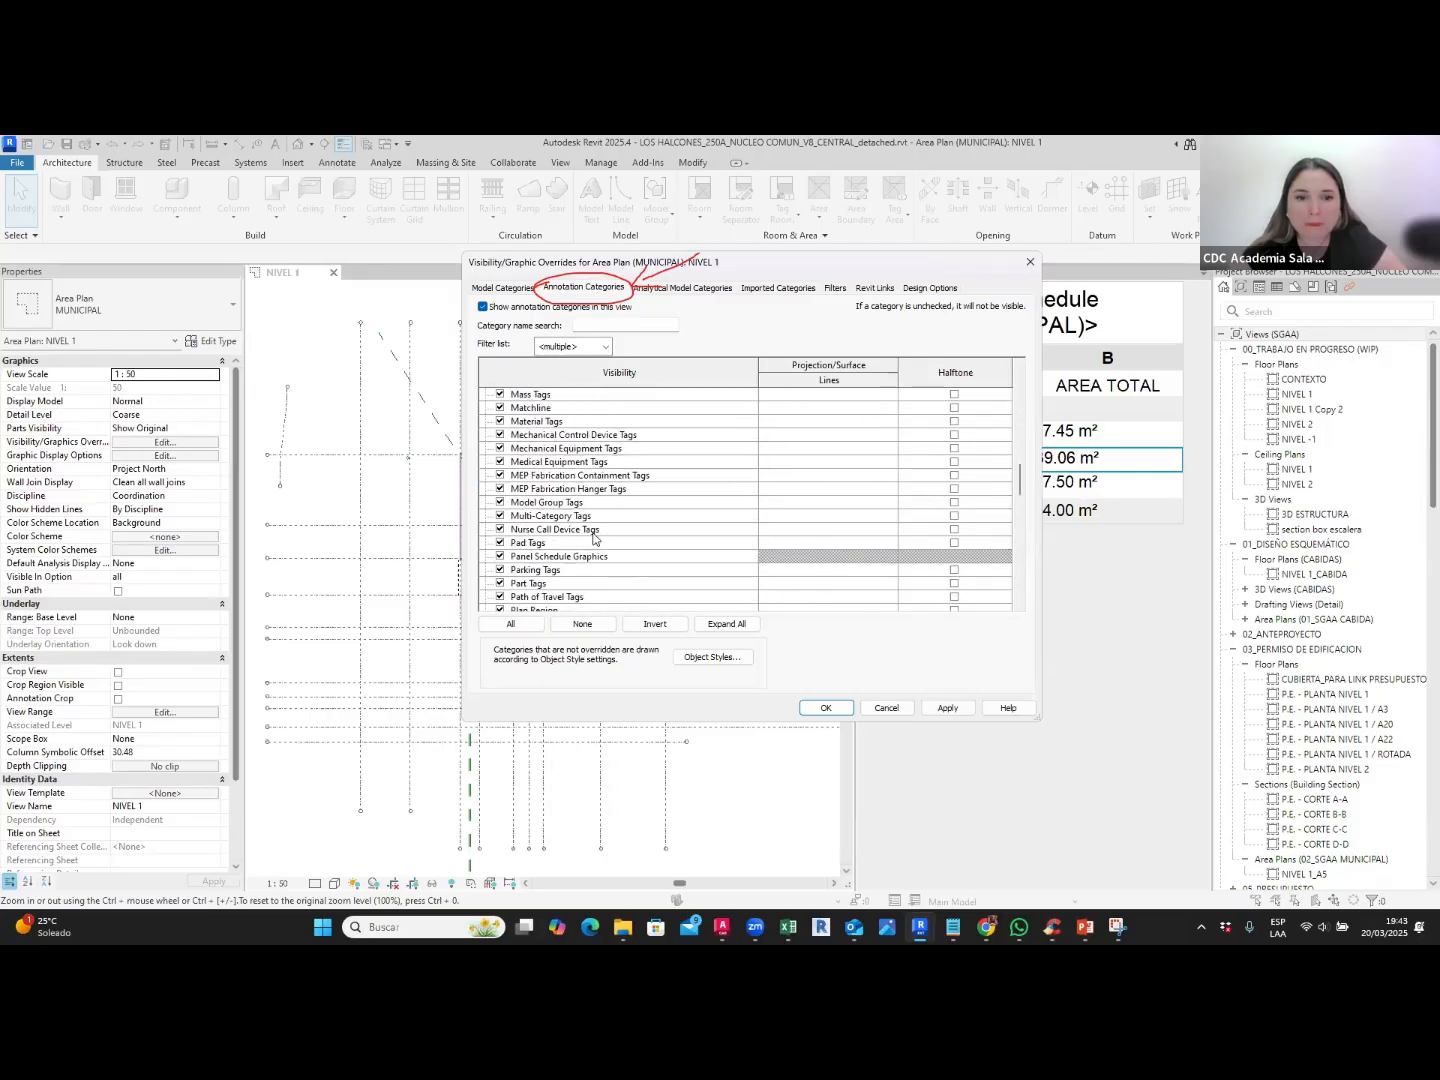
scroll(593, 538, "down", 4)
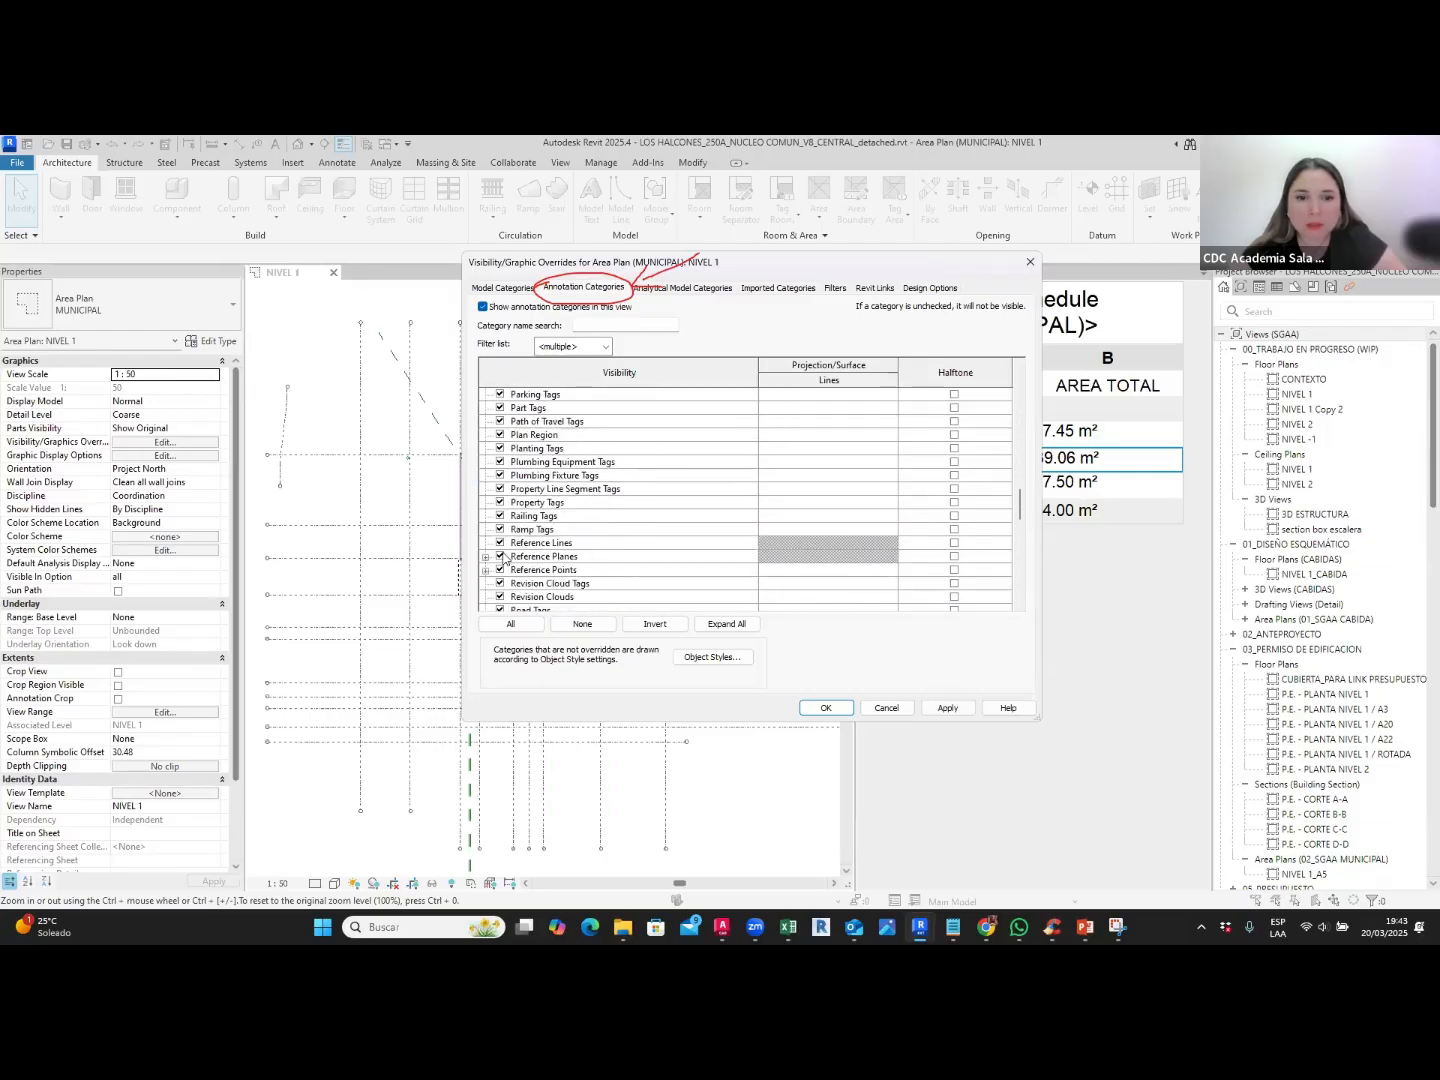
left_click(501, 556)
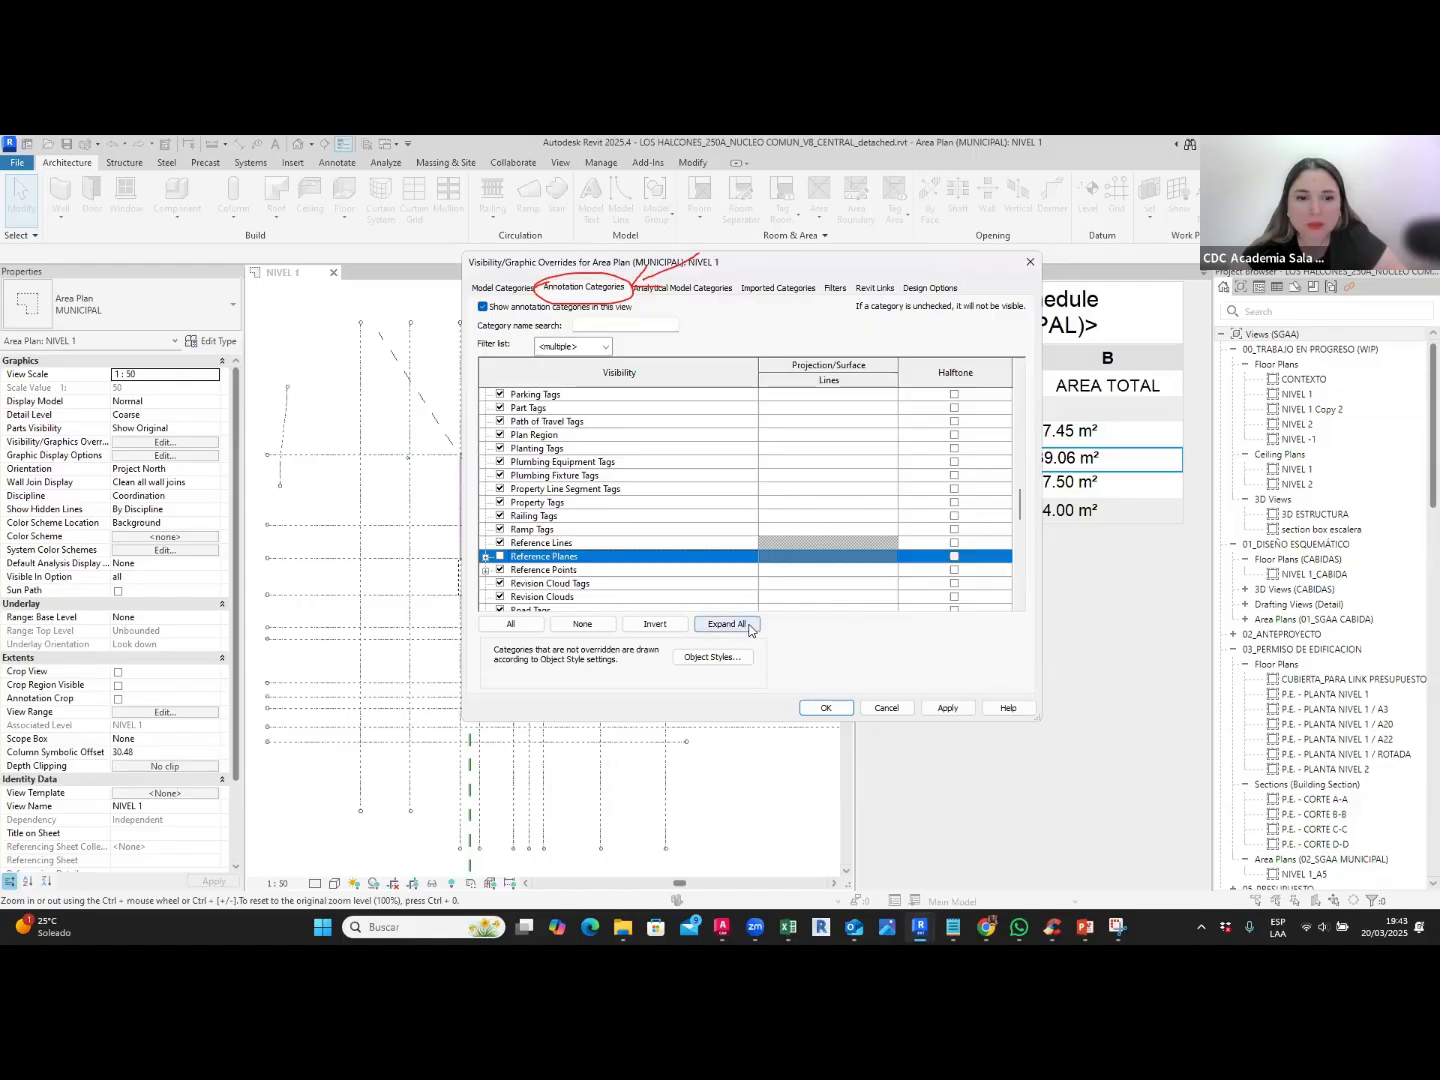
left_click(829, 709)
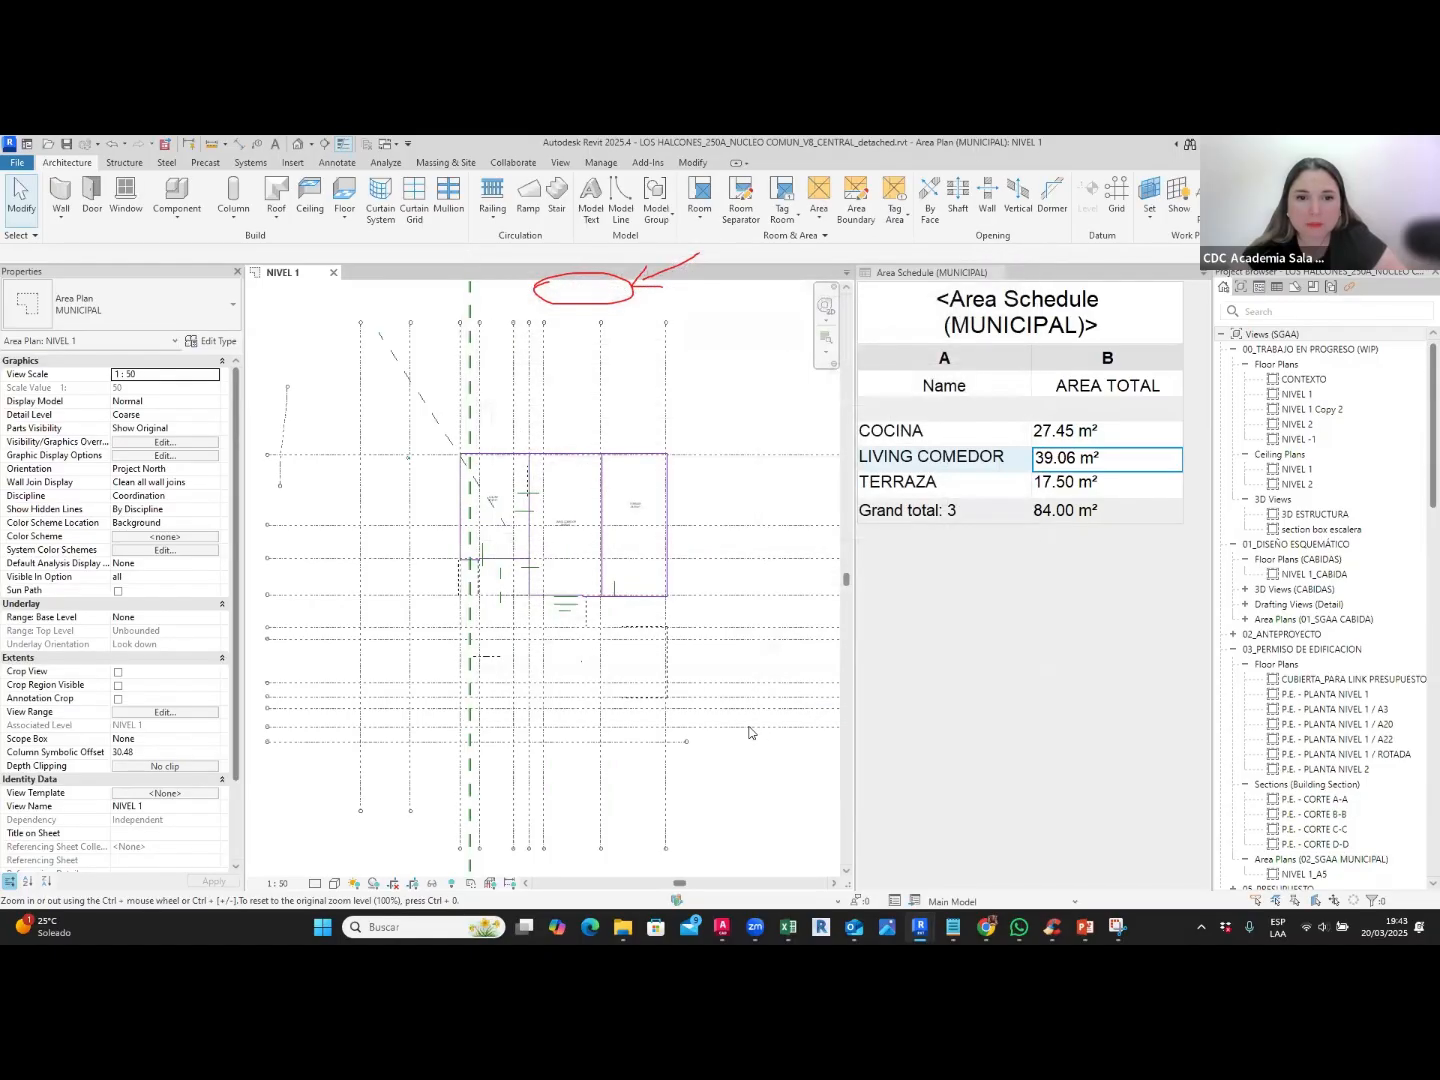
Step: Inspect the remaining dashed lines below the TERRAZA area to identify their line category, leaving nothing selected
scroll(664, 625, "up", 5)
left_click(682, 622)
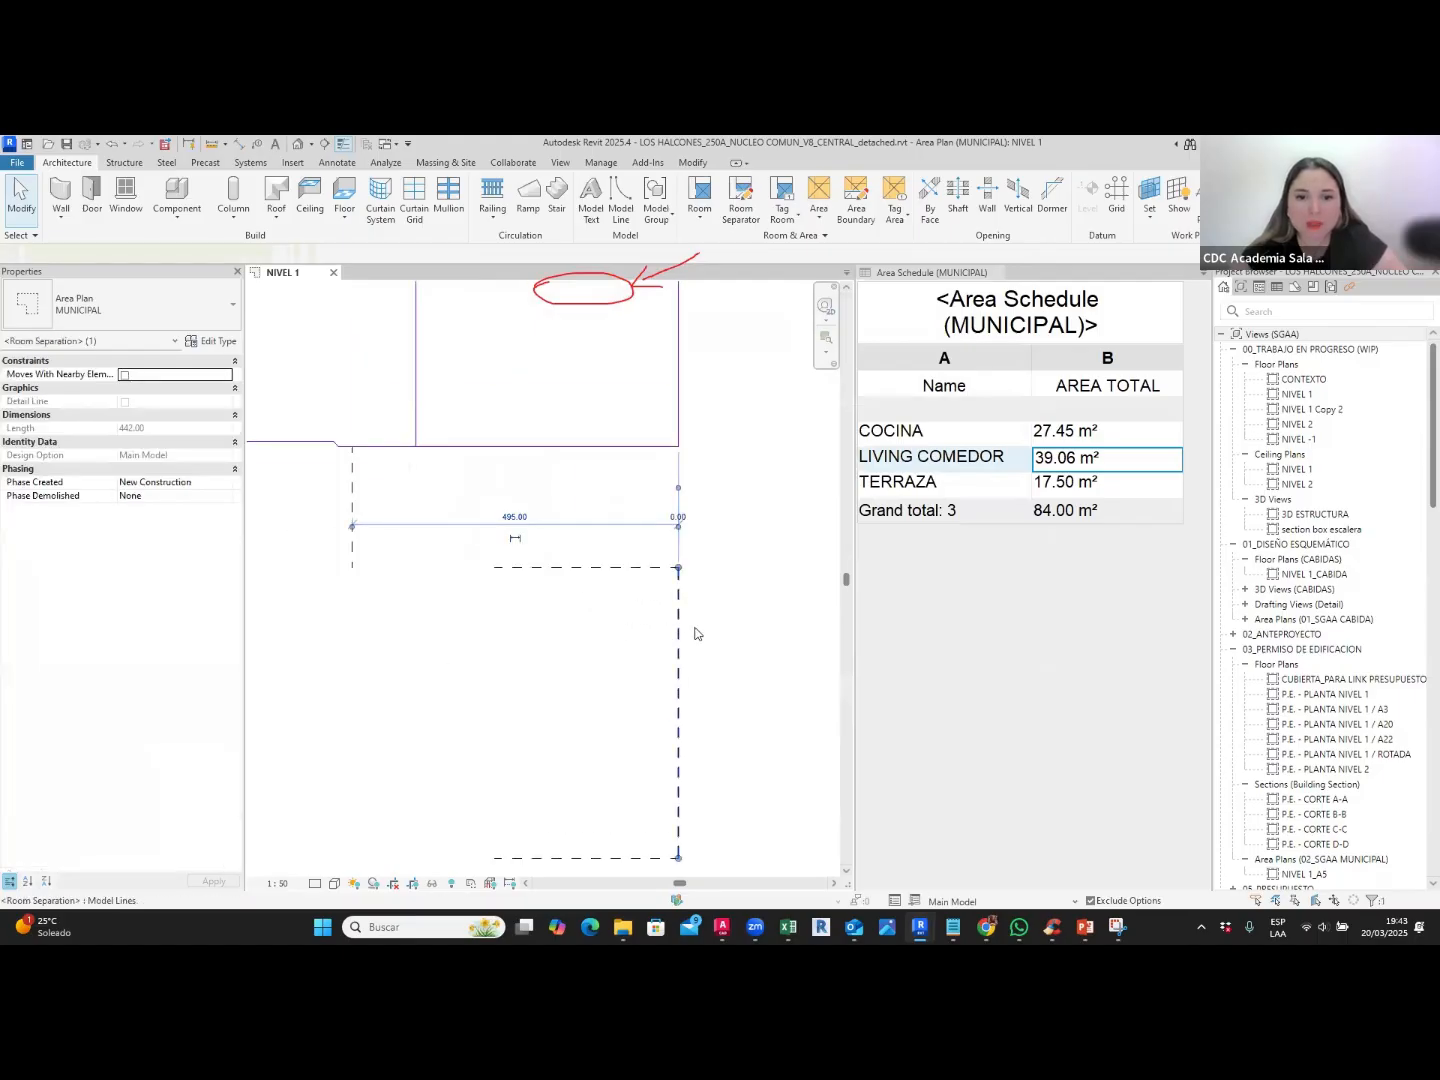
left_click(627, 567)
scroll(640, 598, "down", 2)
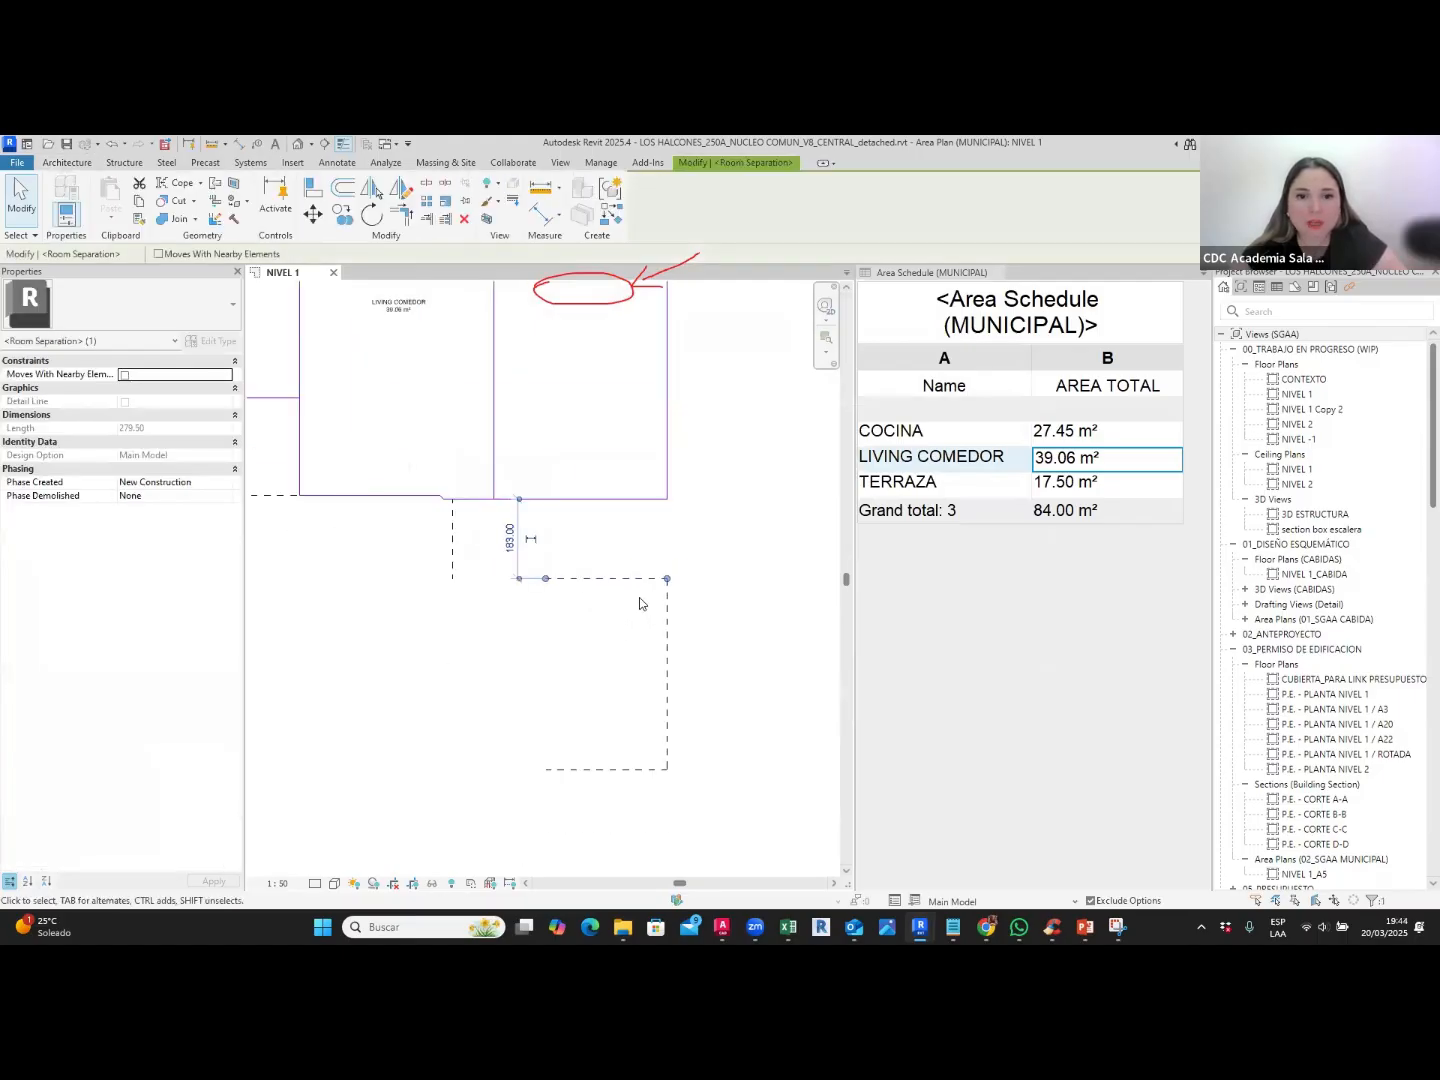
scroll(640, 603, "down", 3)
key("Escape")
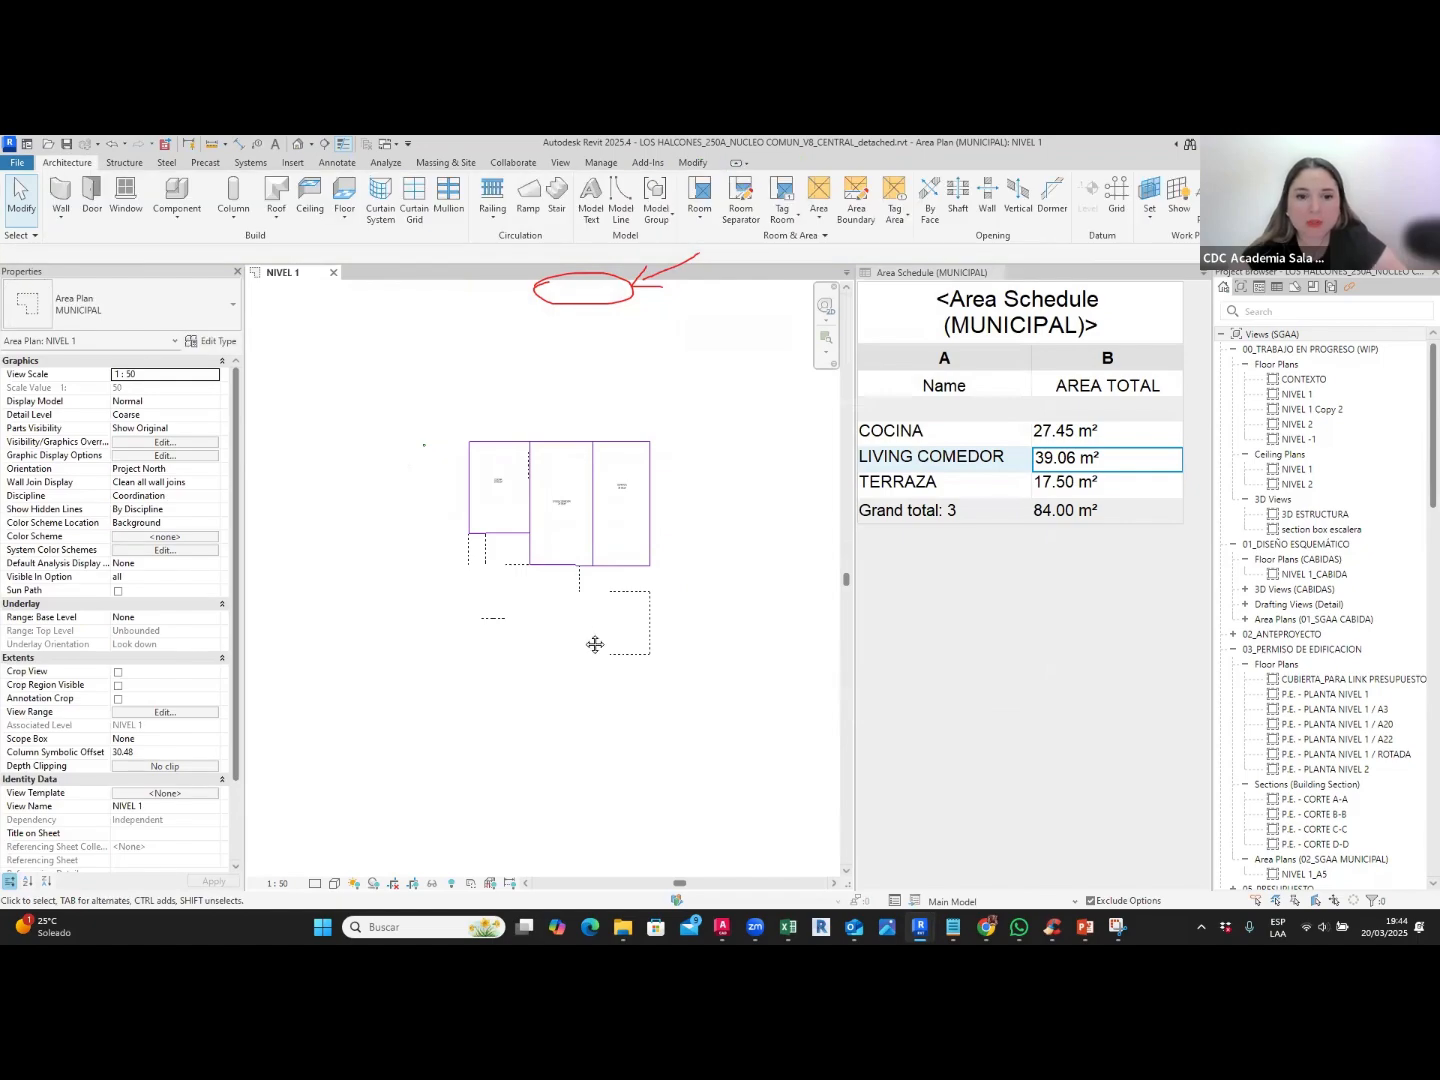
Step: Turn off the Room Separation subcategory under the Lines model category and apply the overrides to the area plan
scroll(595, 644, "up", 3)
key("v")
key("g")
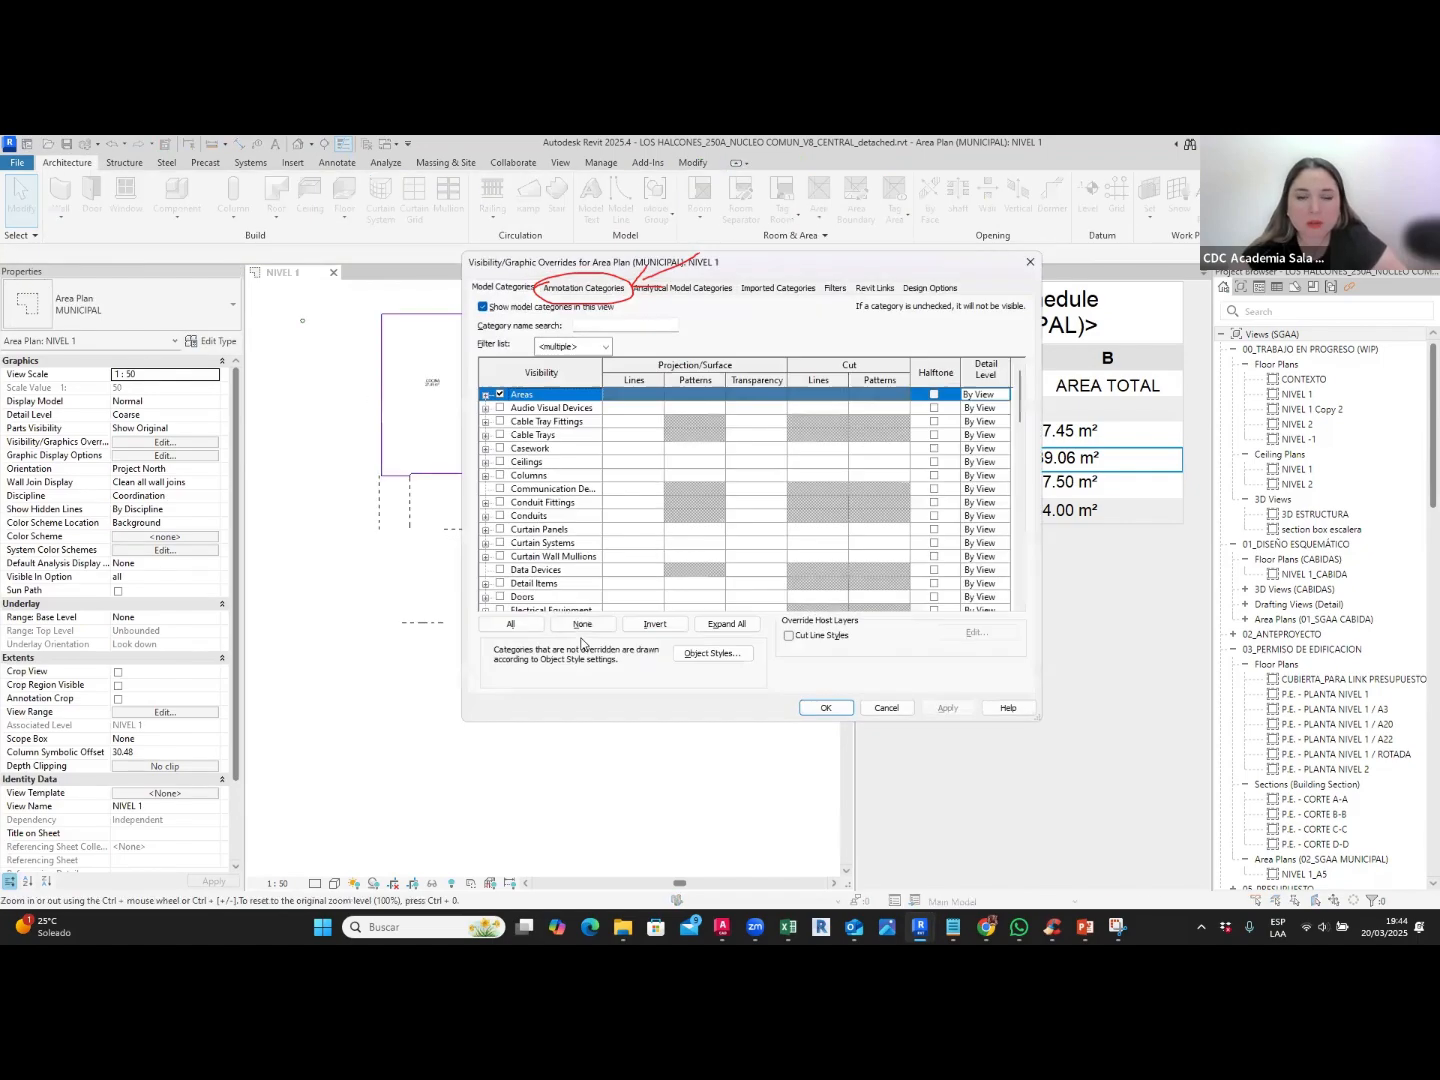
left_click(555, 506)
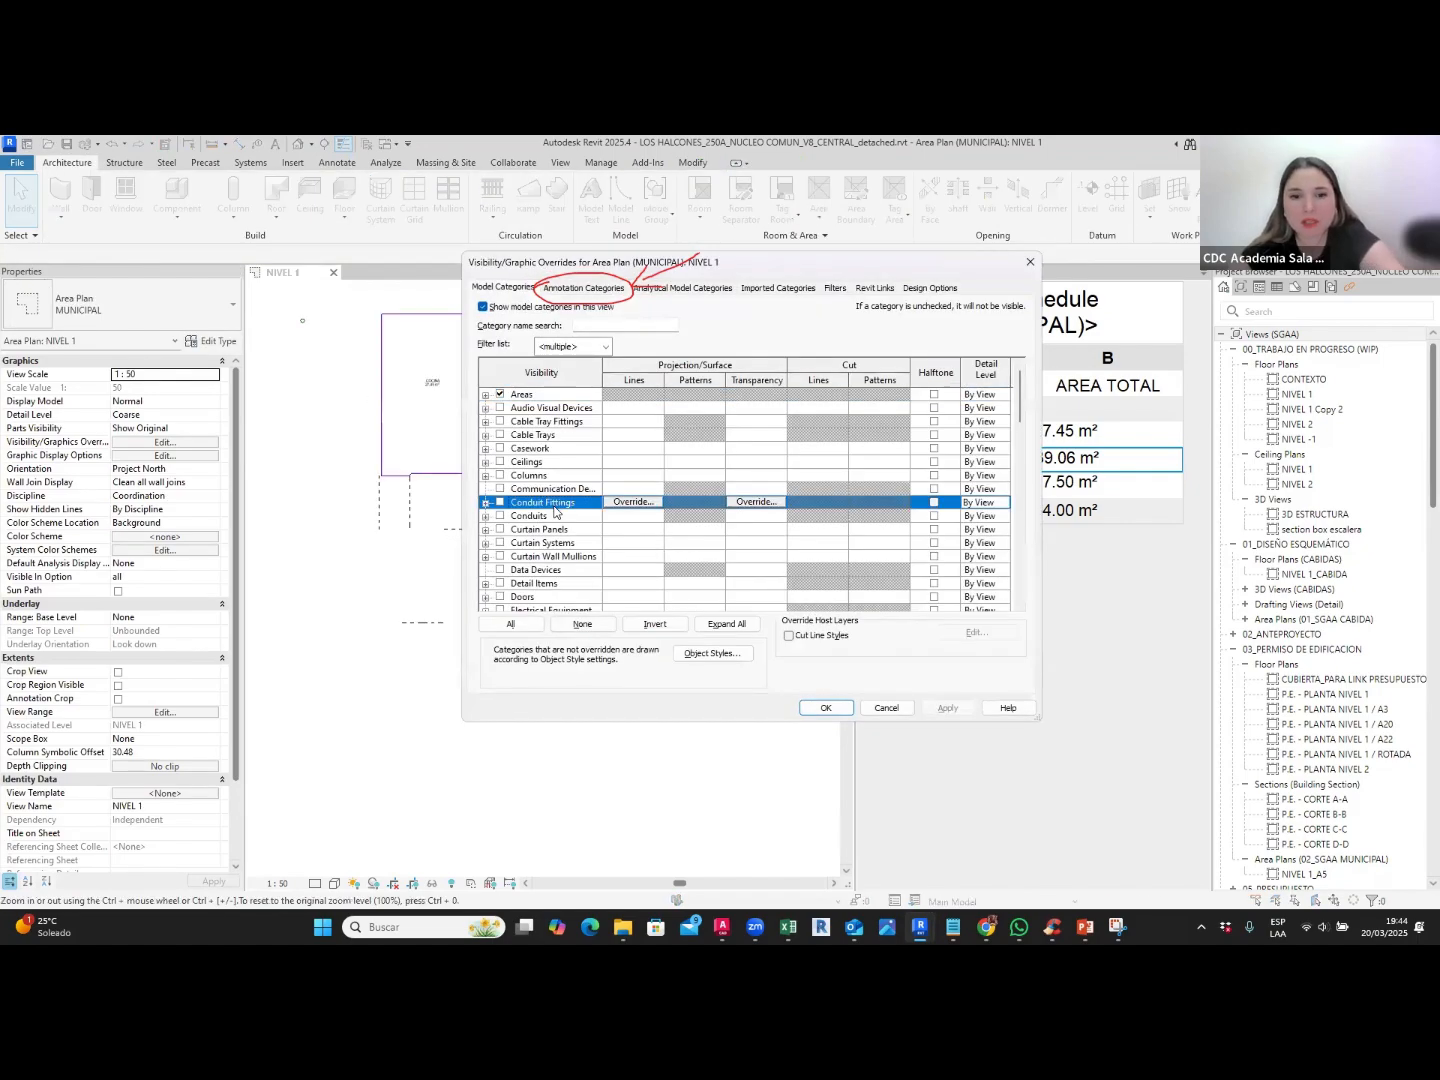
key("l")
scroll(556, 512, "down", 3)
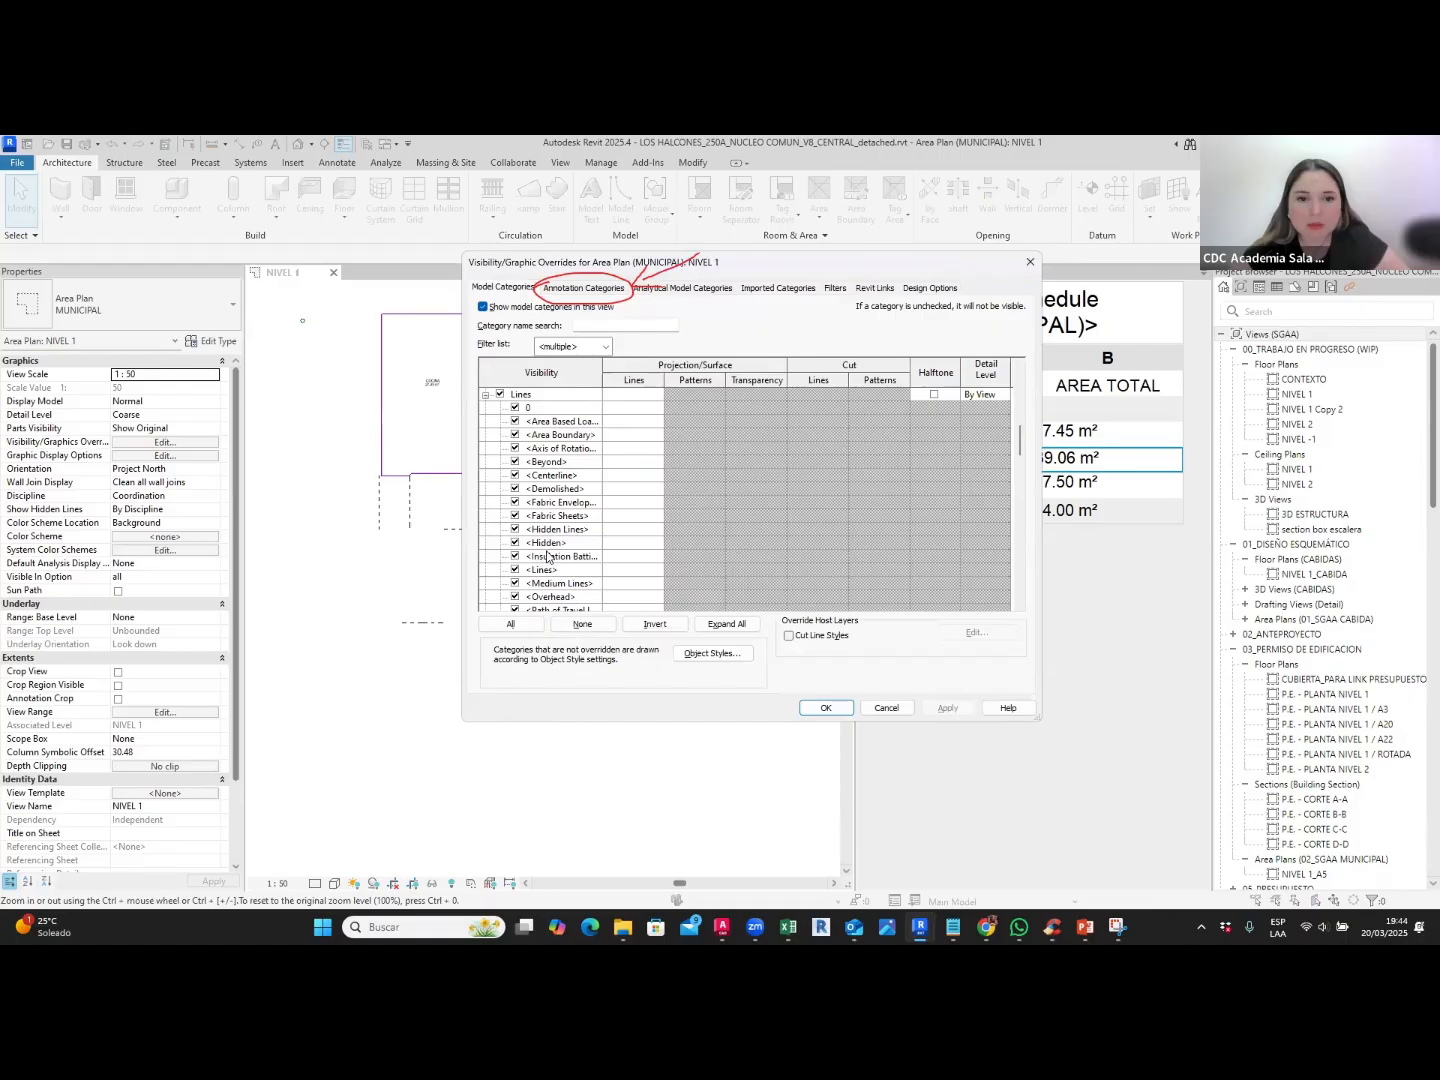
scroll(547, 557, "down", 2)
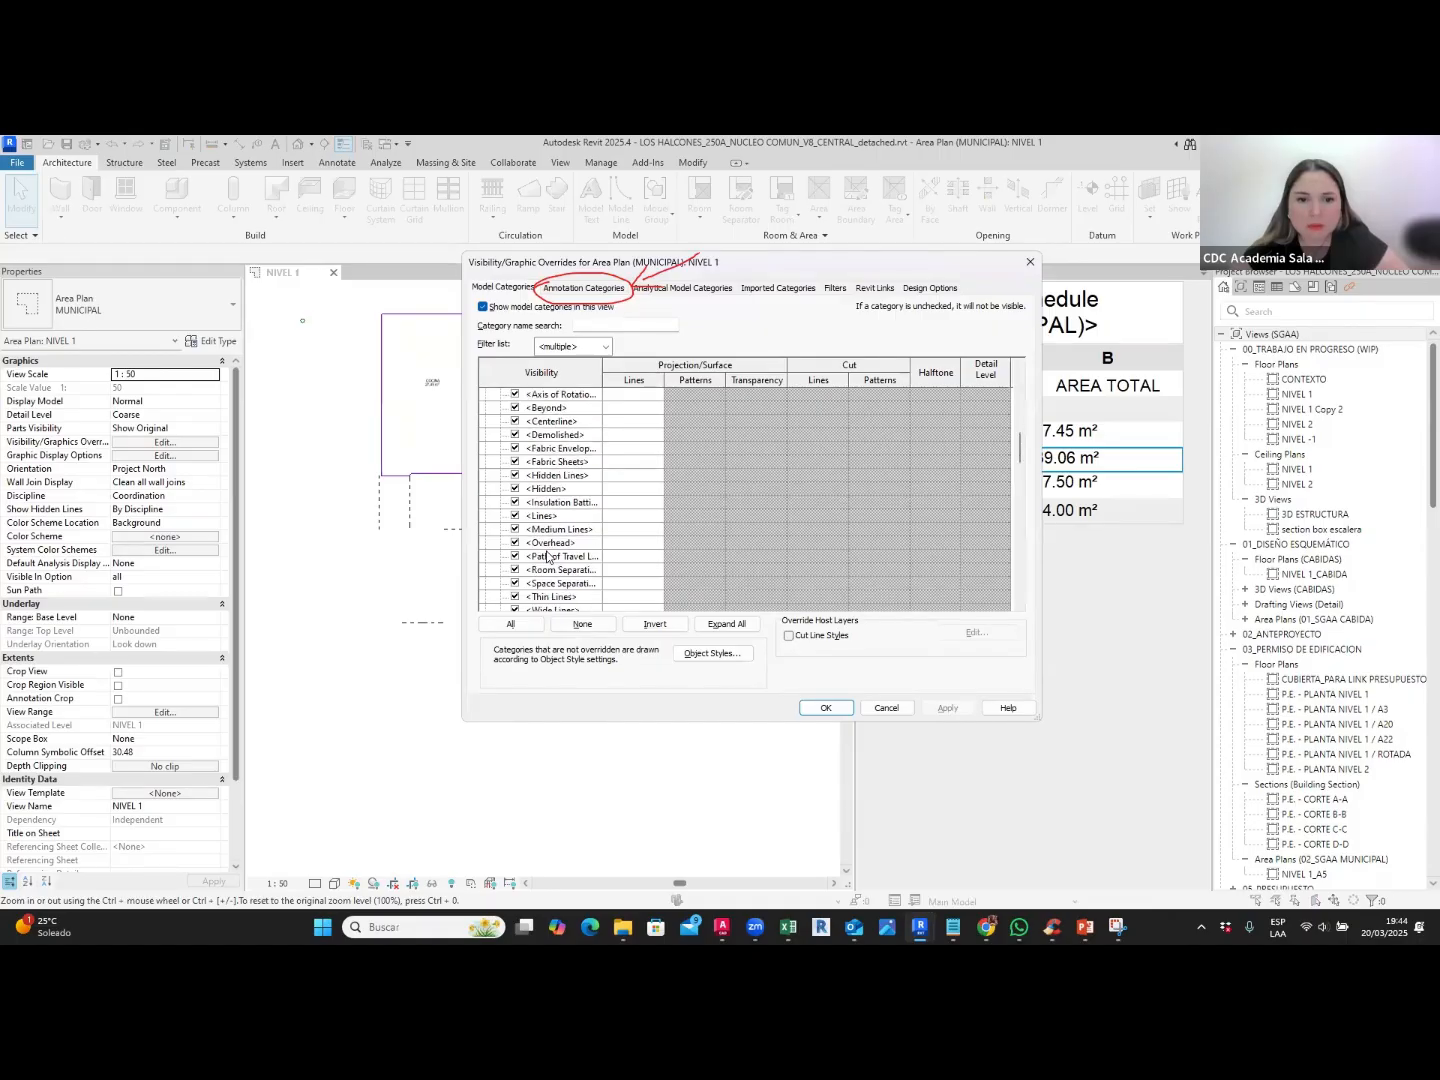
left_click(515, 544)
left_click(515, 543)
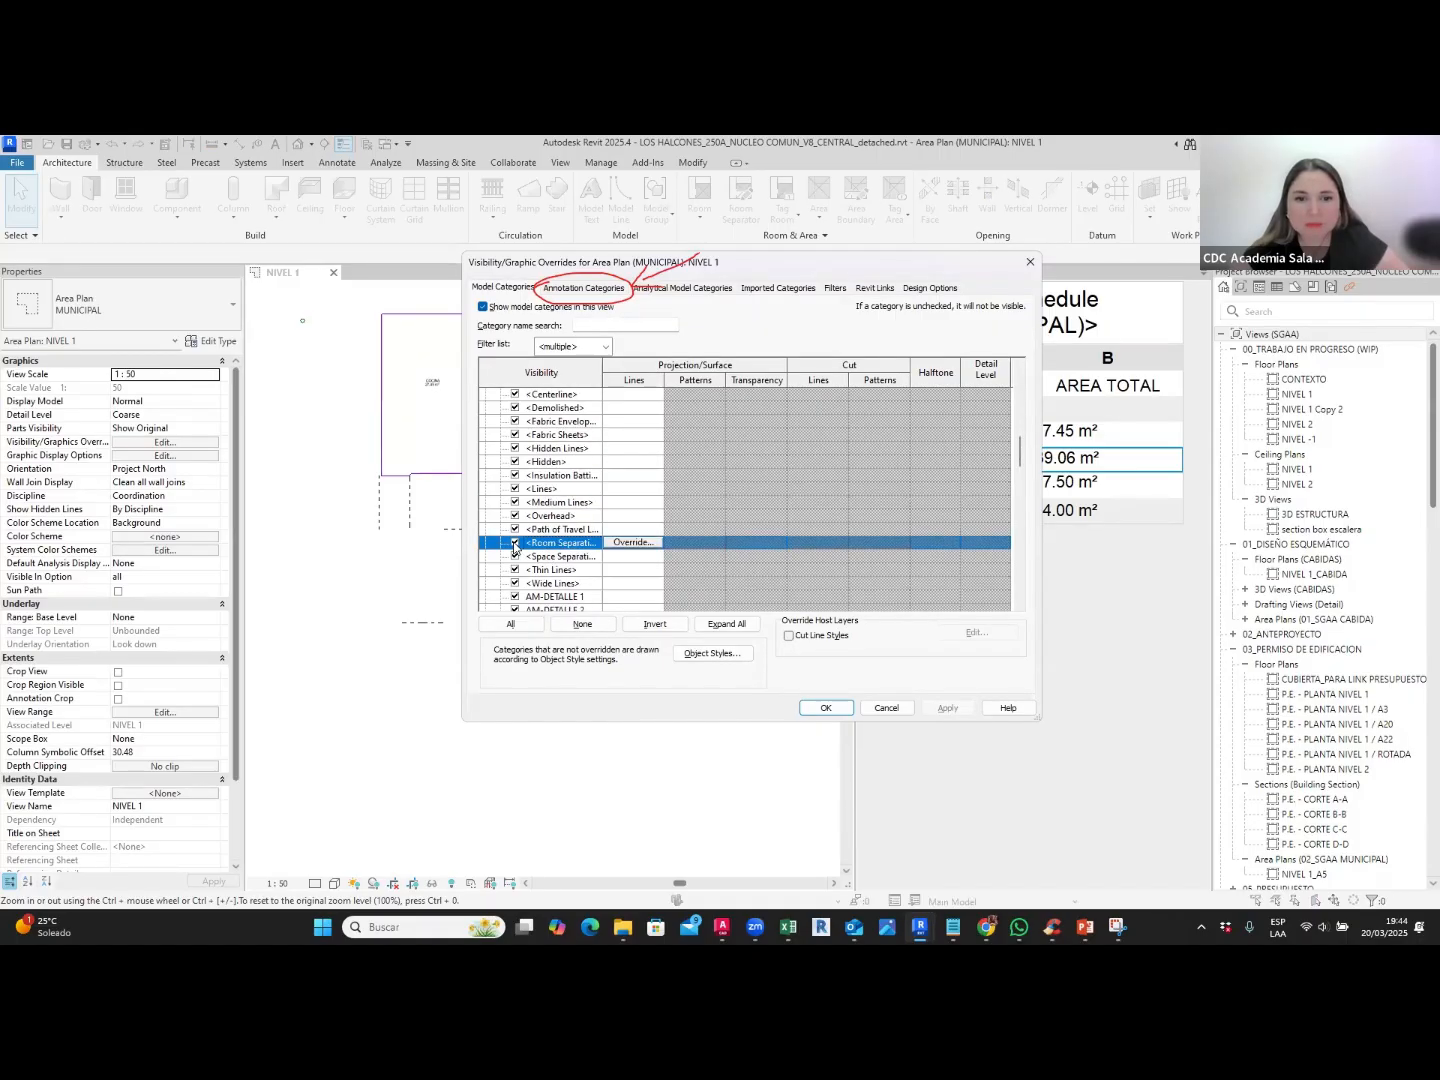
key("Return")
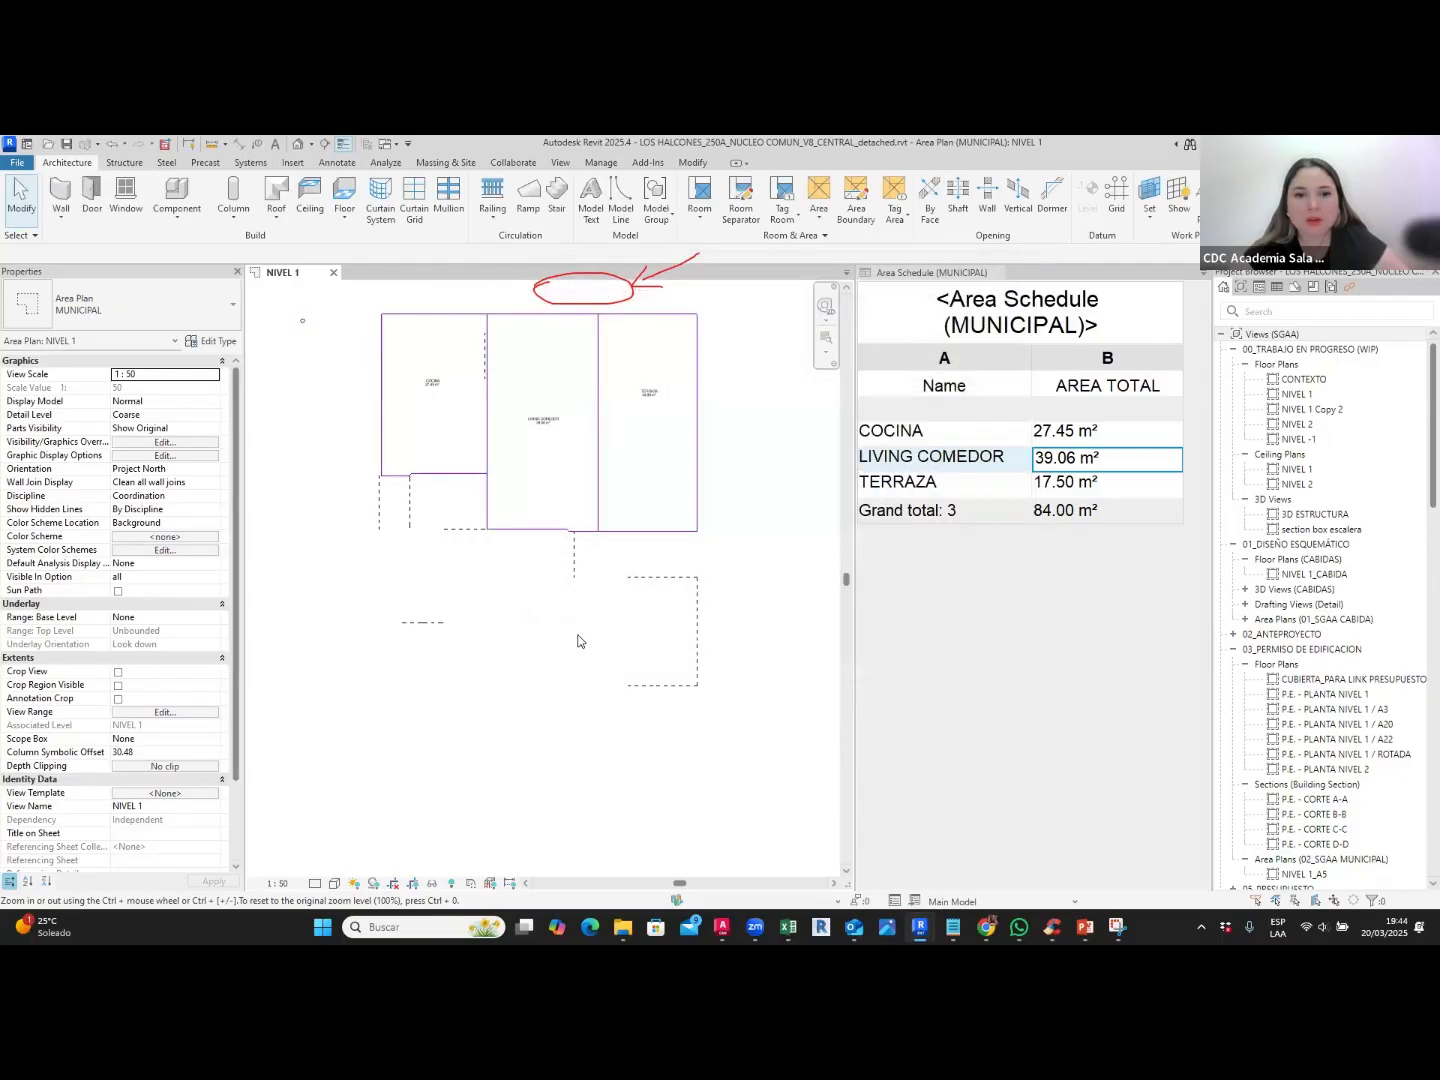
Step: Expand the Lines model category in the area plan's visibility/graphic overrides and widen the Visibility column to read the subcategory names
middle_click_drag(537, 540, 537, 617)
scroll(465, 427, "up", 2)
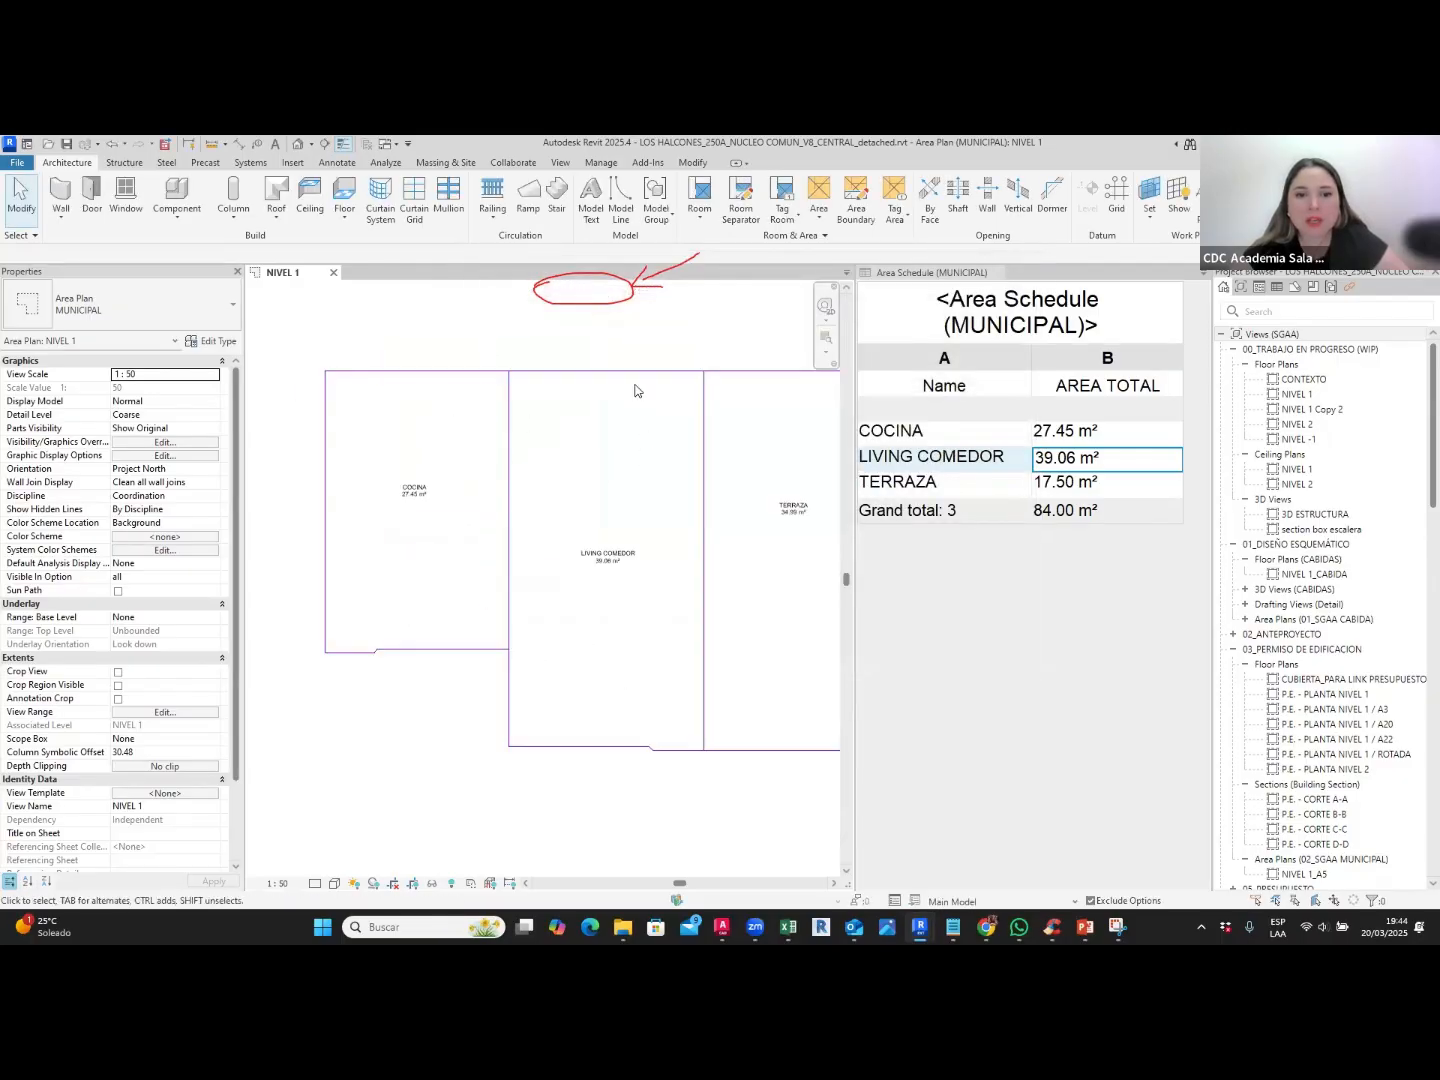
scroll(678, 609, "up", 2)
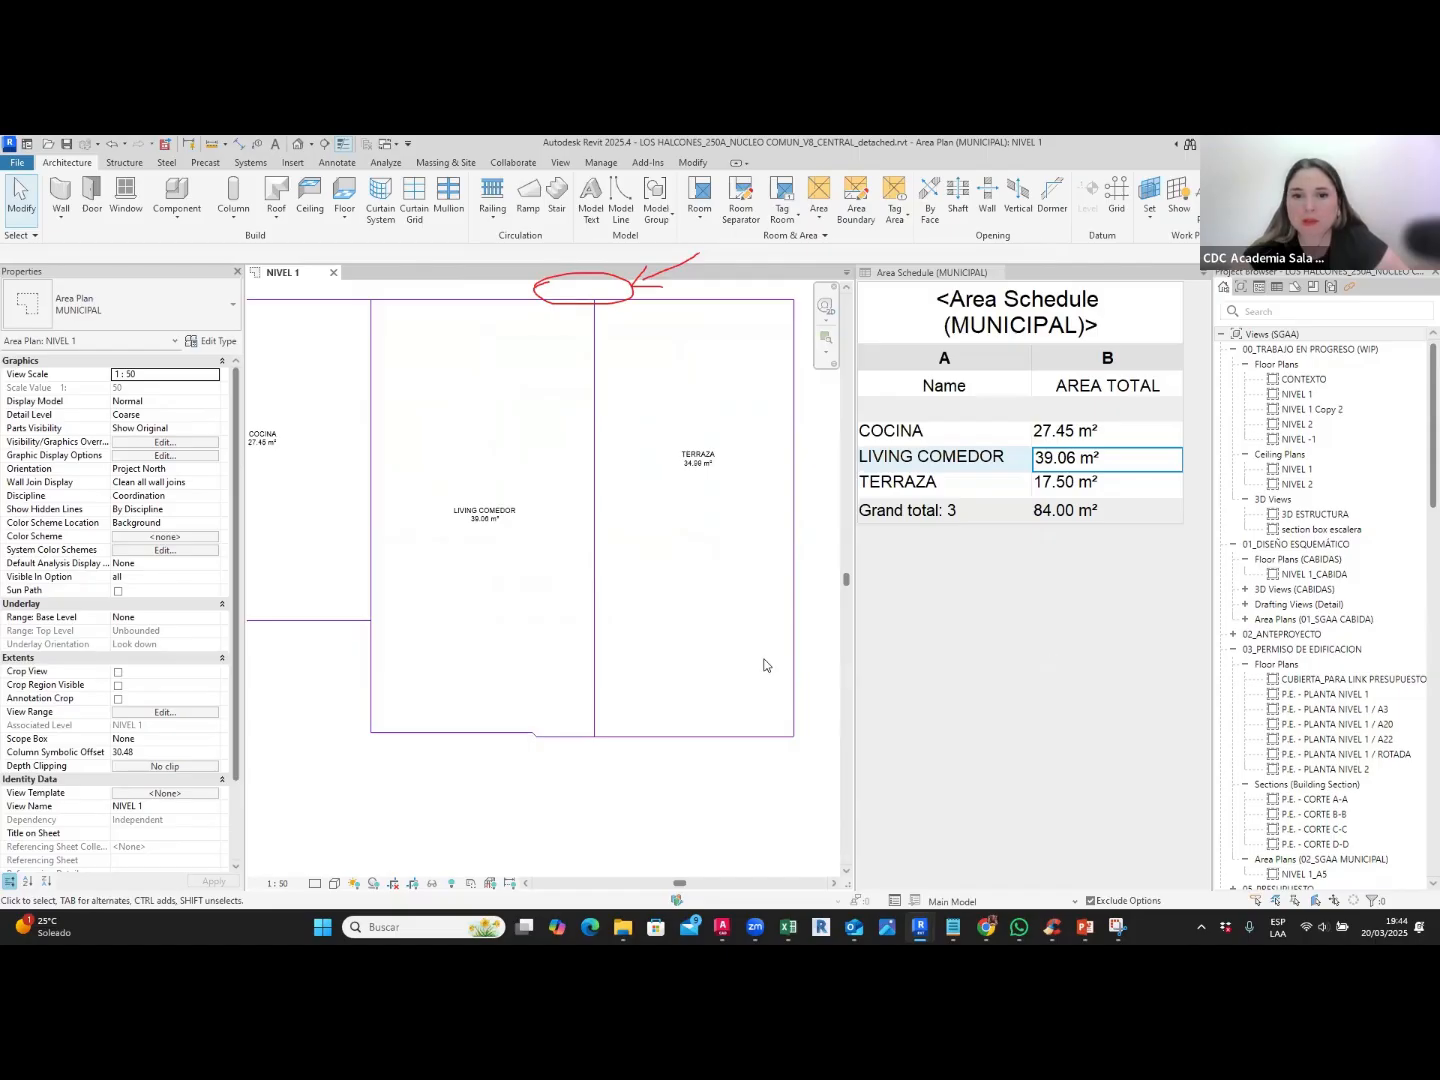
scroll(740, 638, "down", 1)
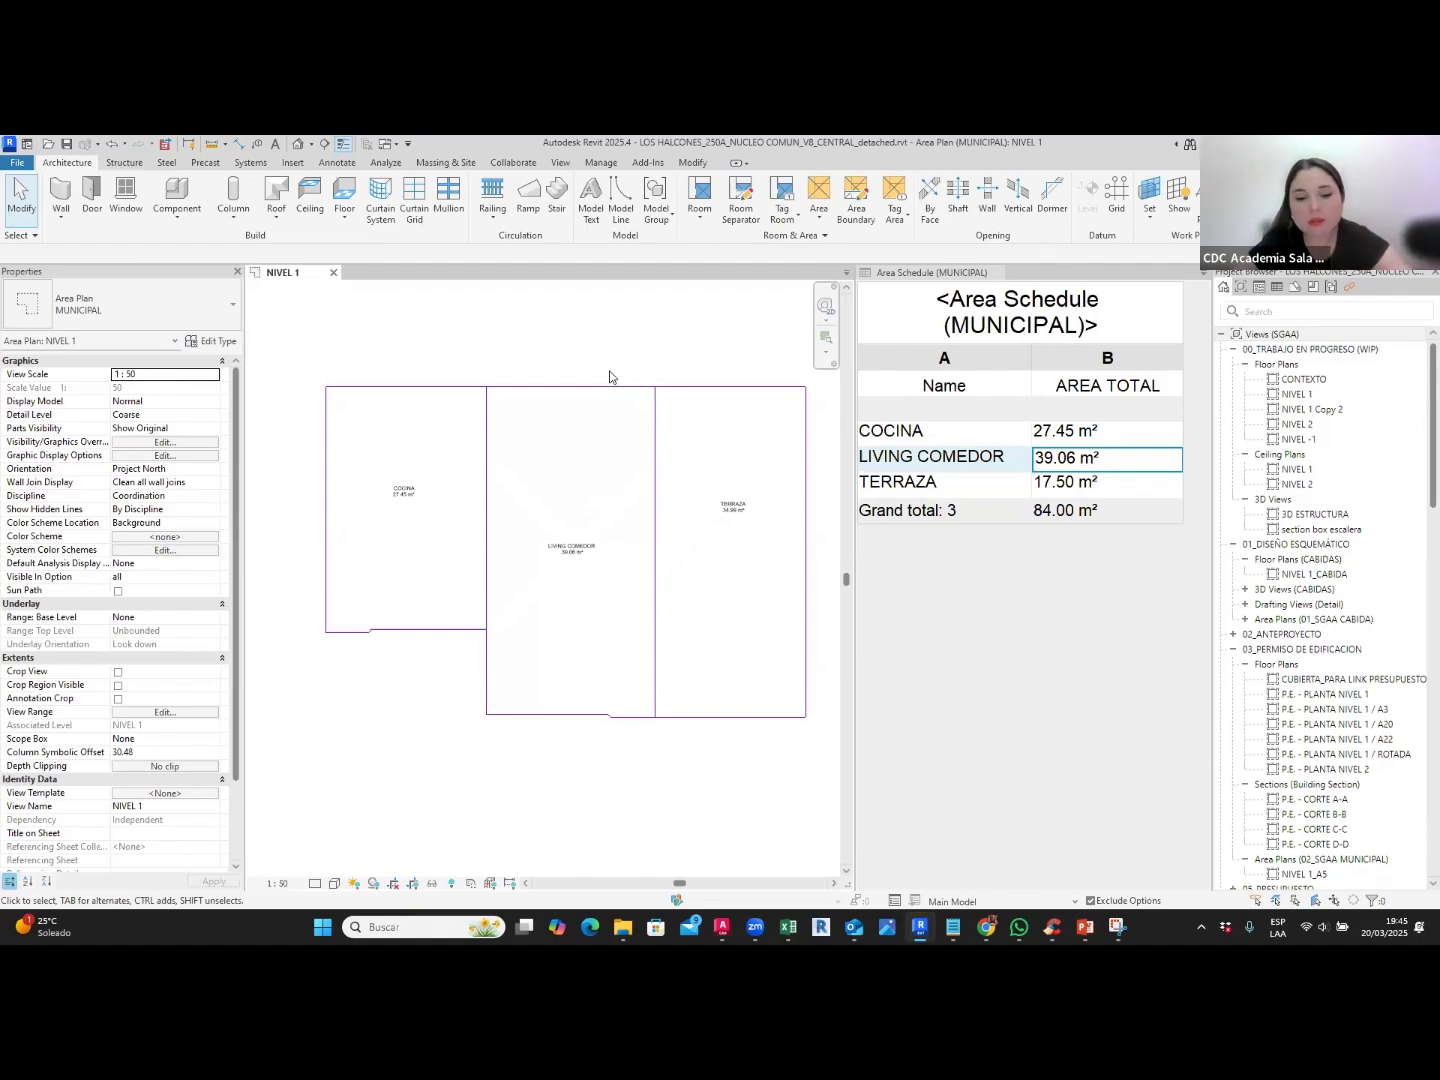
key("v")
key("g")
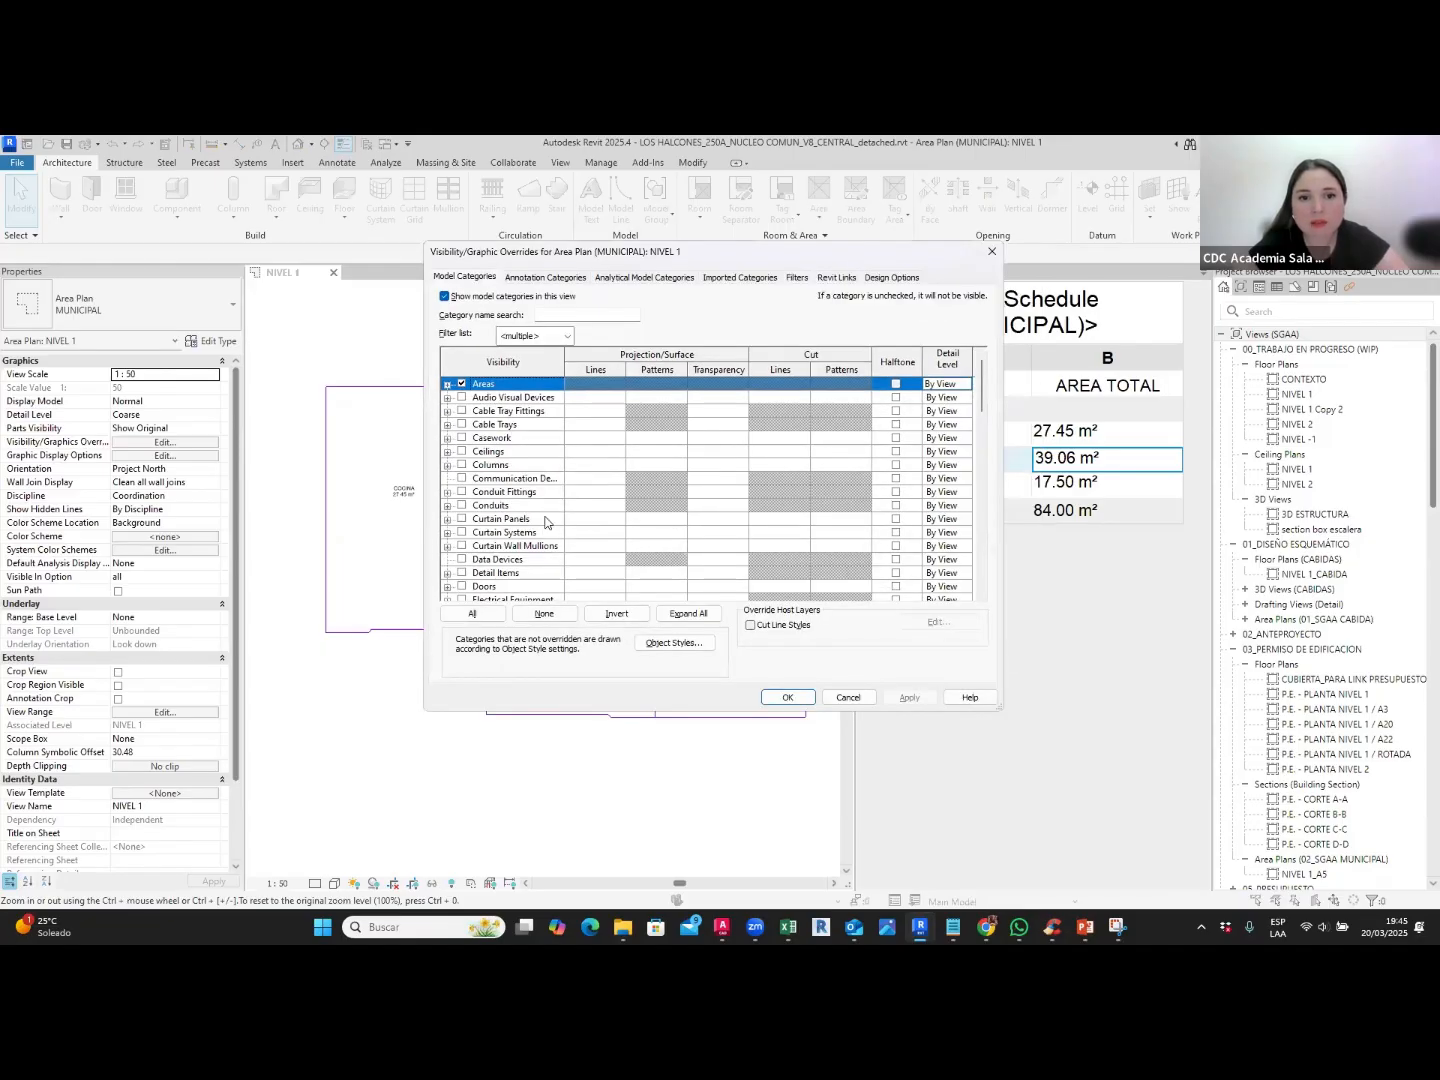
left_click(545, 518)
key("l")
scroll(530, 509, "down", 2)
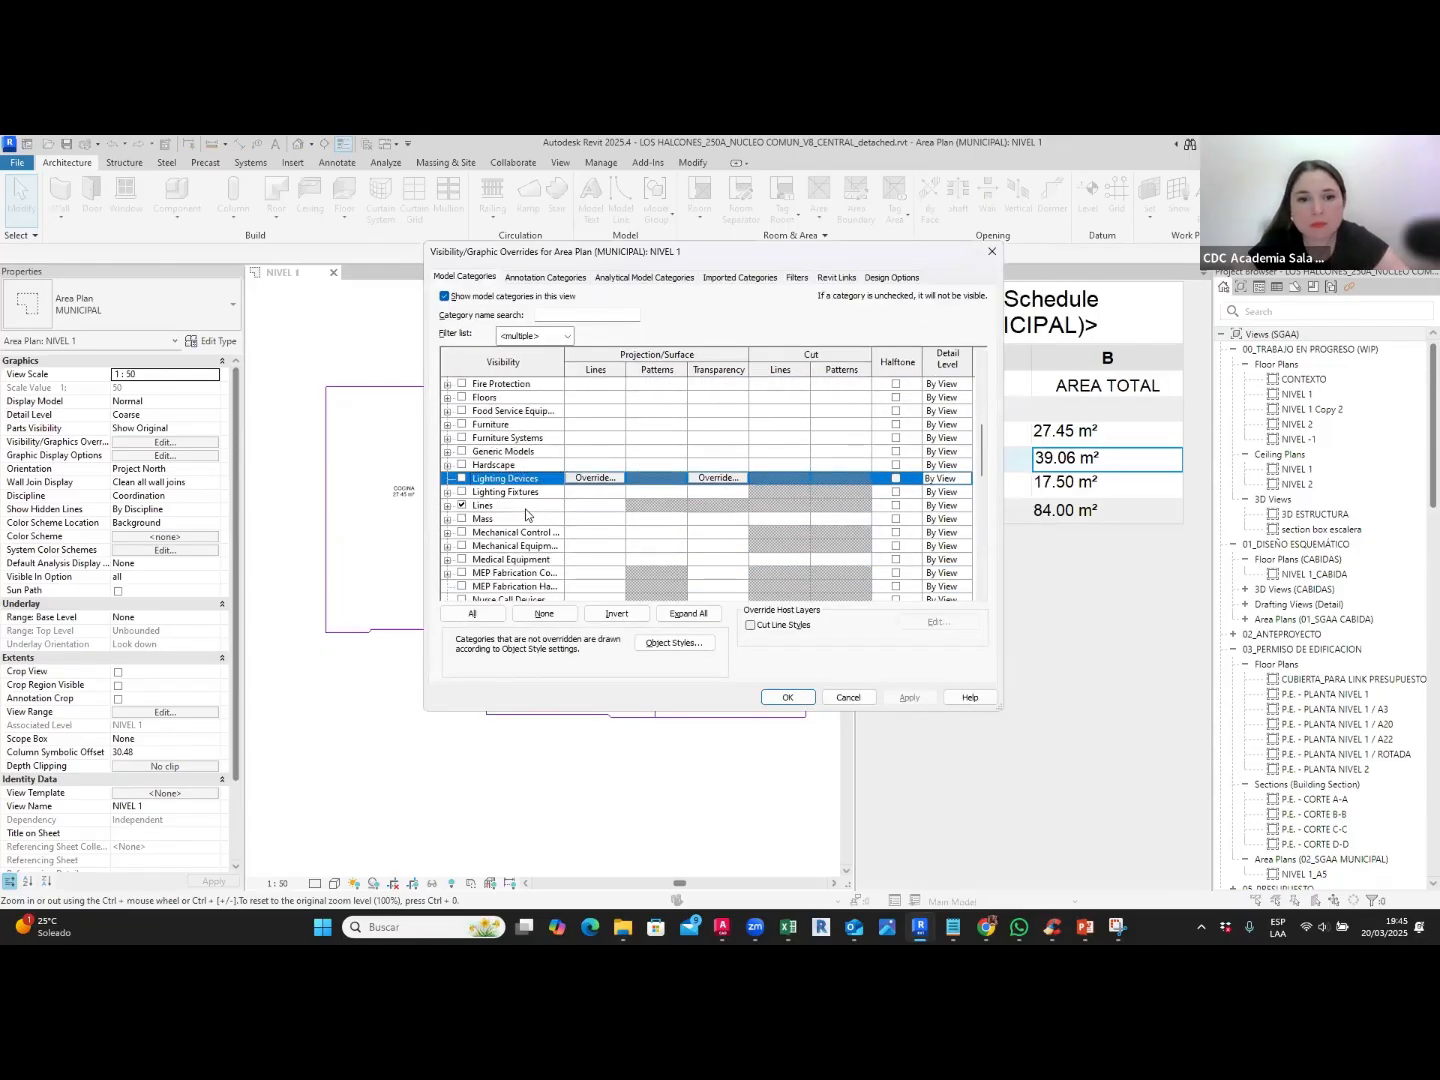
left_click(447, 505)
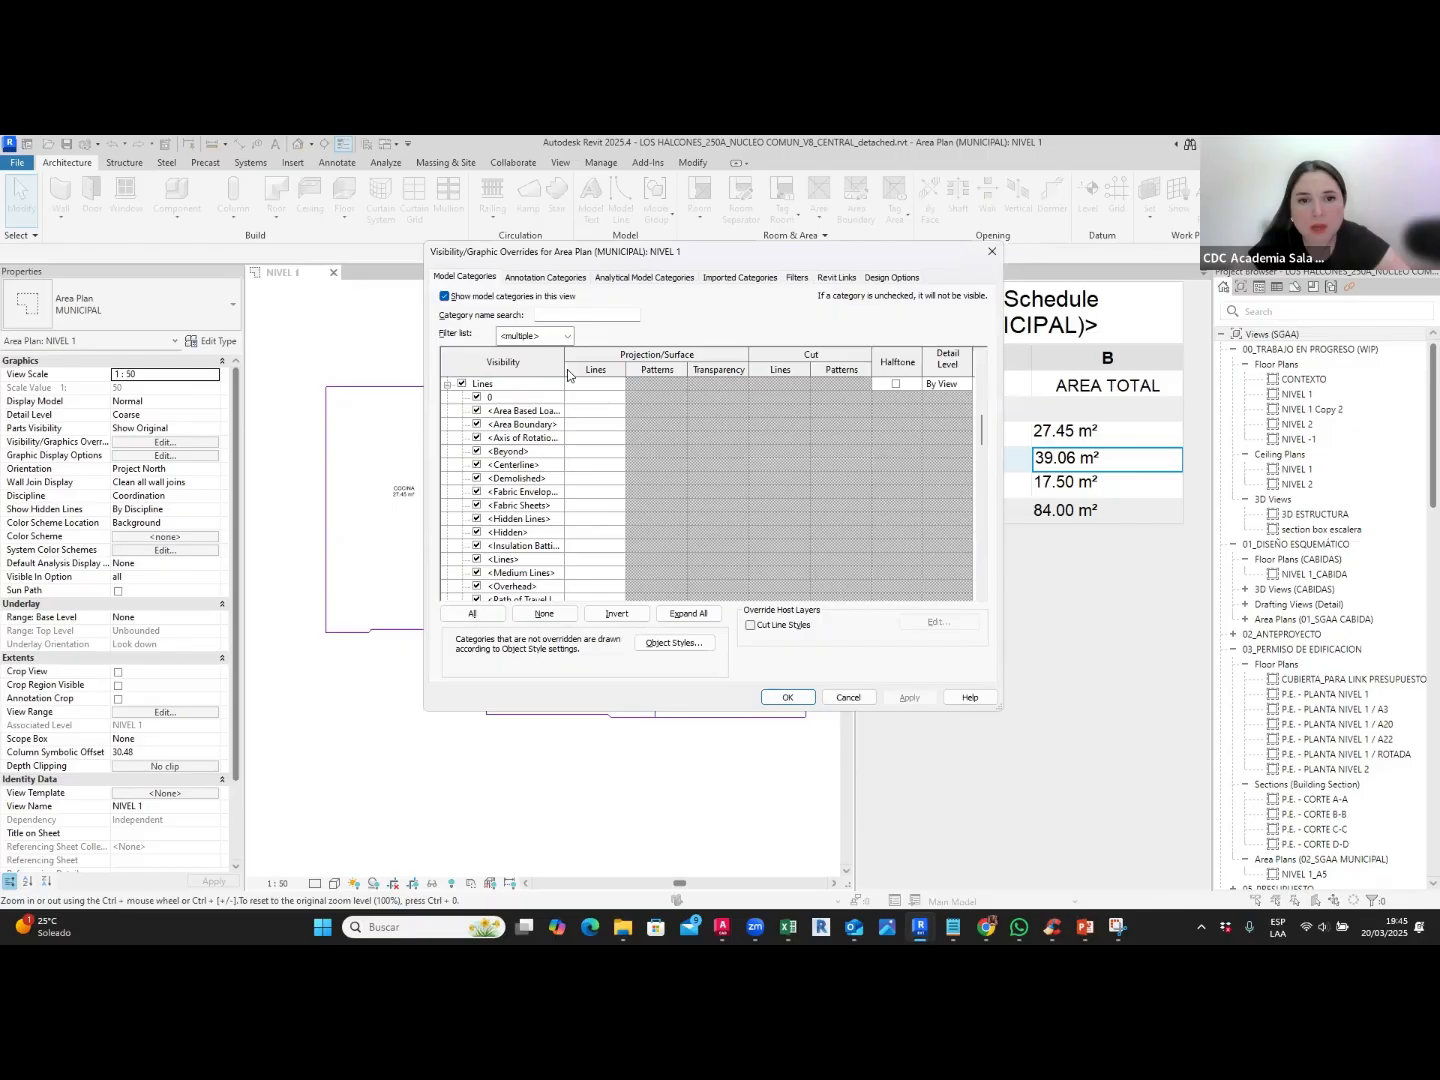
left_click_drag(567, 374, 614, 374)
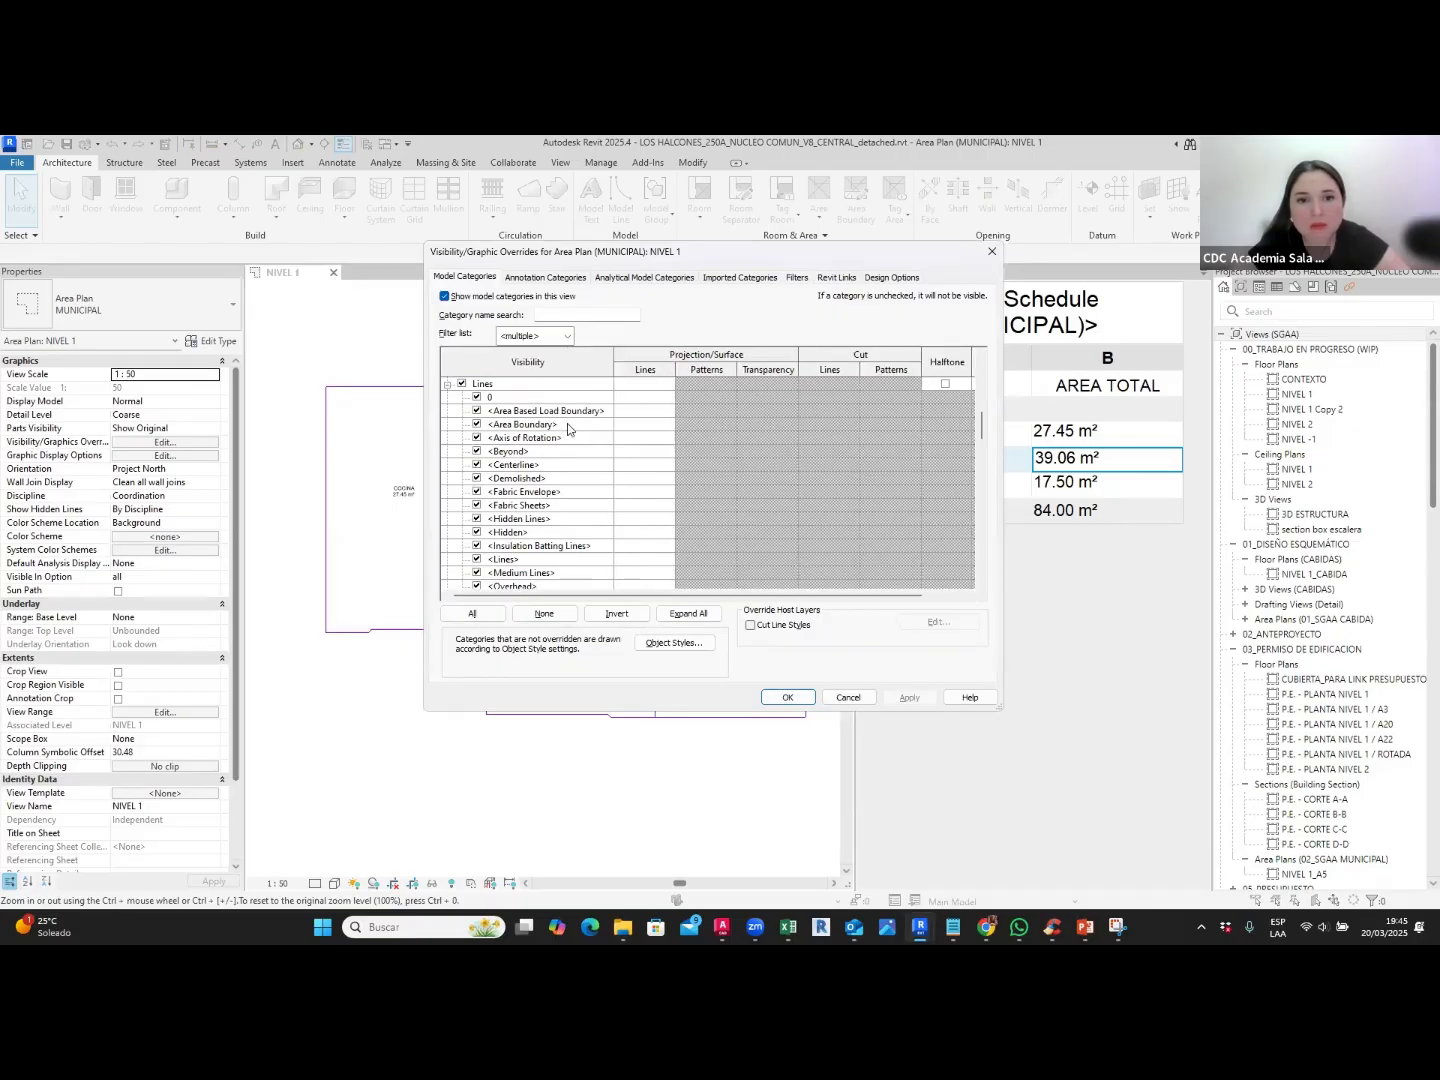
Step: Override the <Area Boundary> projection line color with Black and apply the graphic overrides to the area plan
left_click(567, 425)
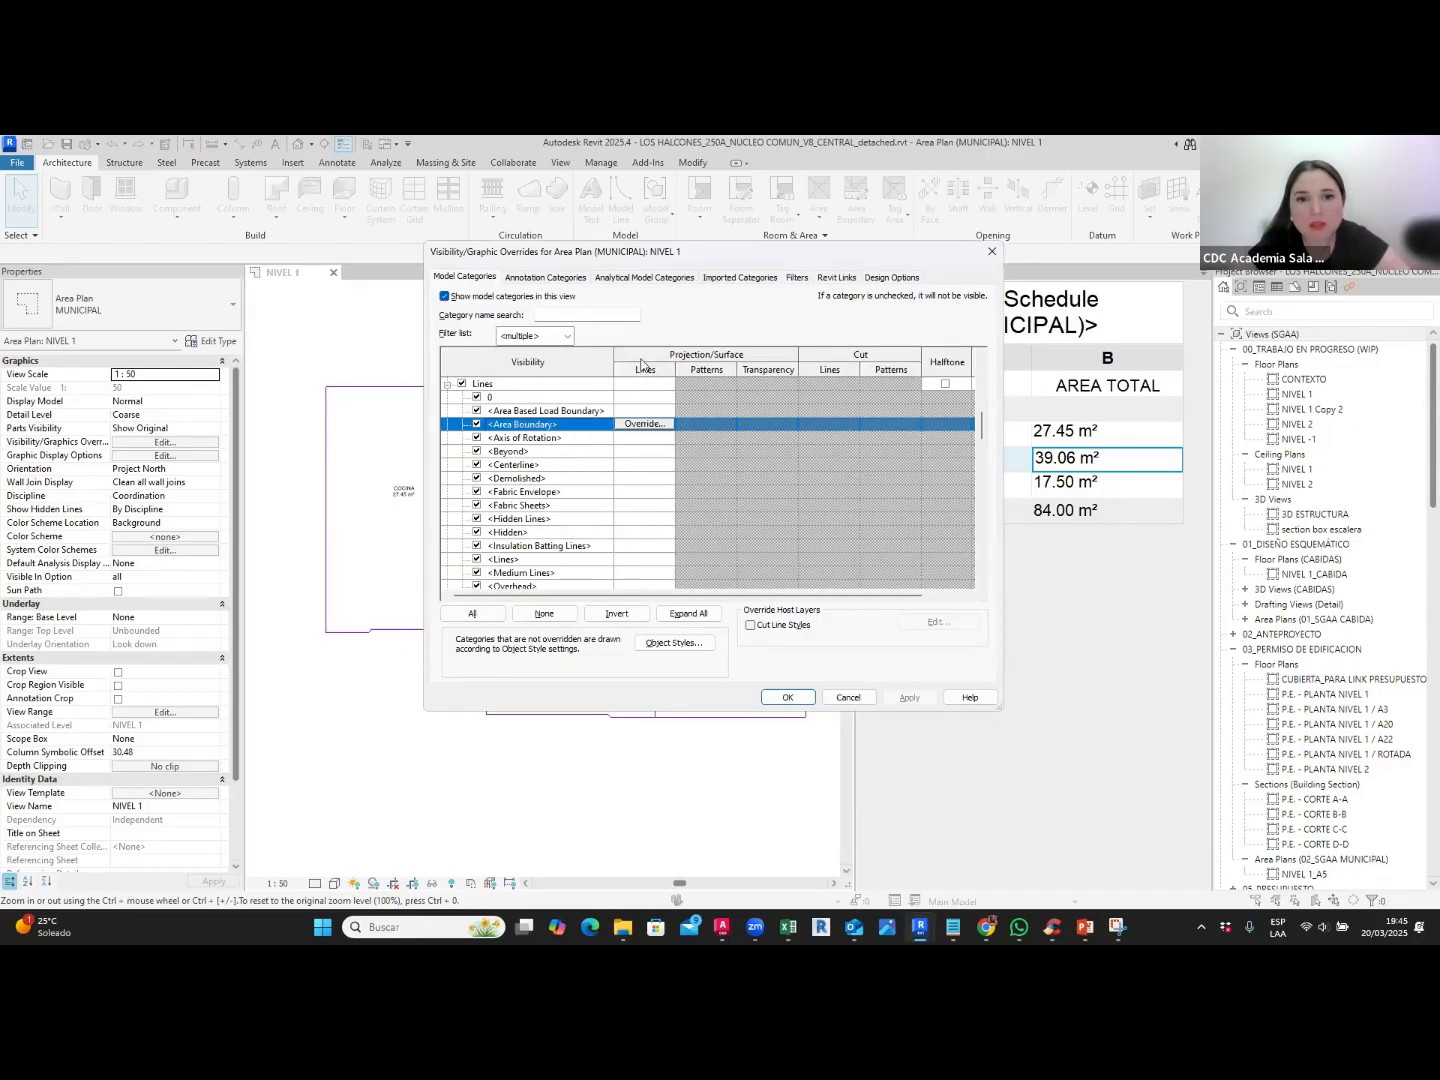
left_click(640, 425)
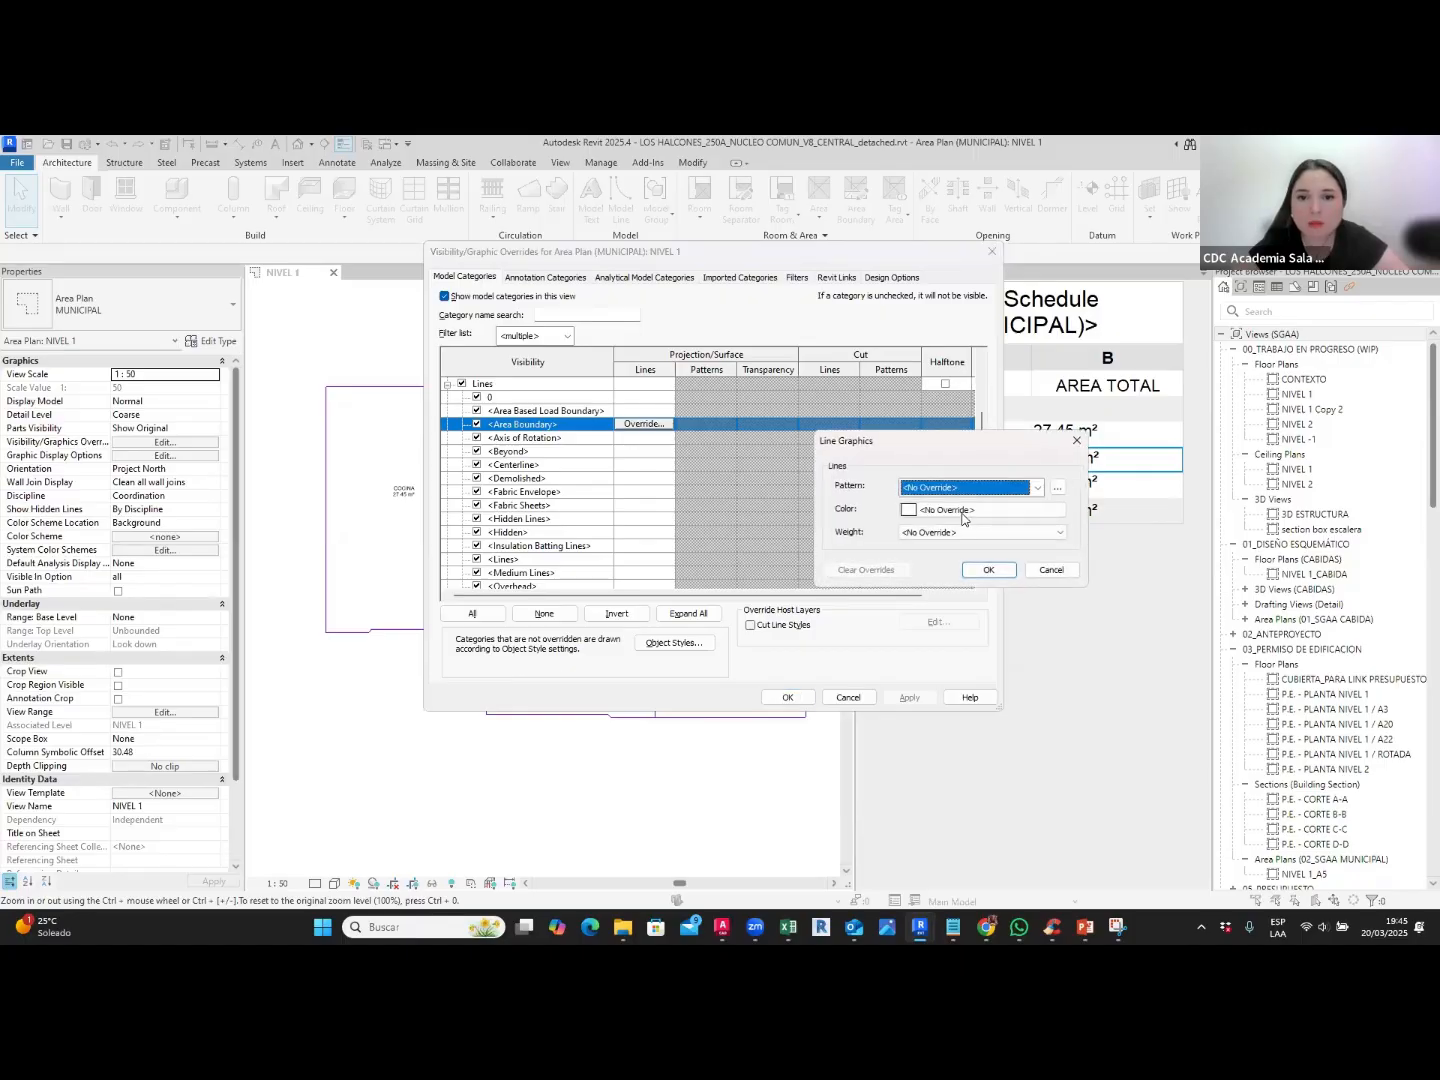
left_click(962, 512)
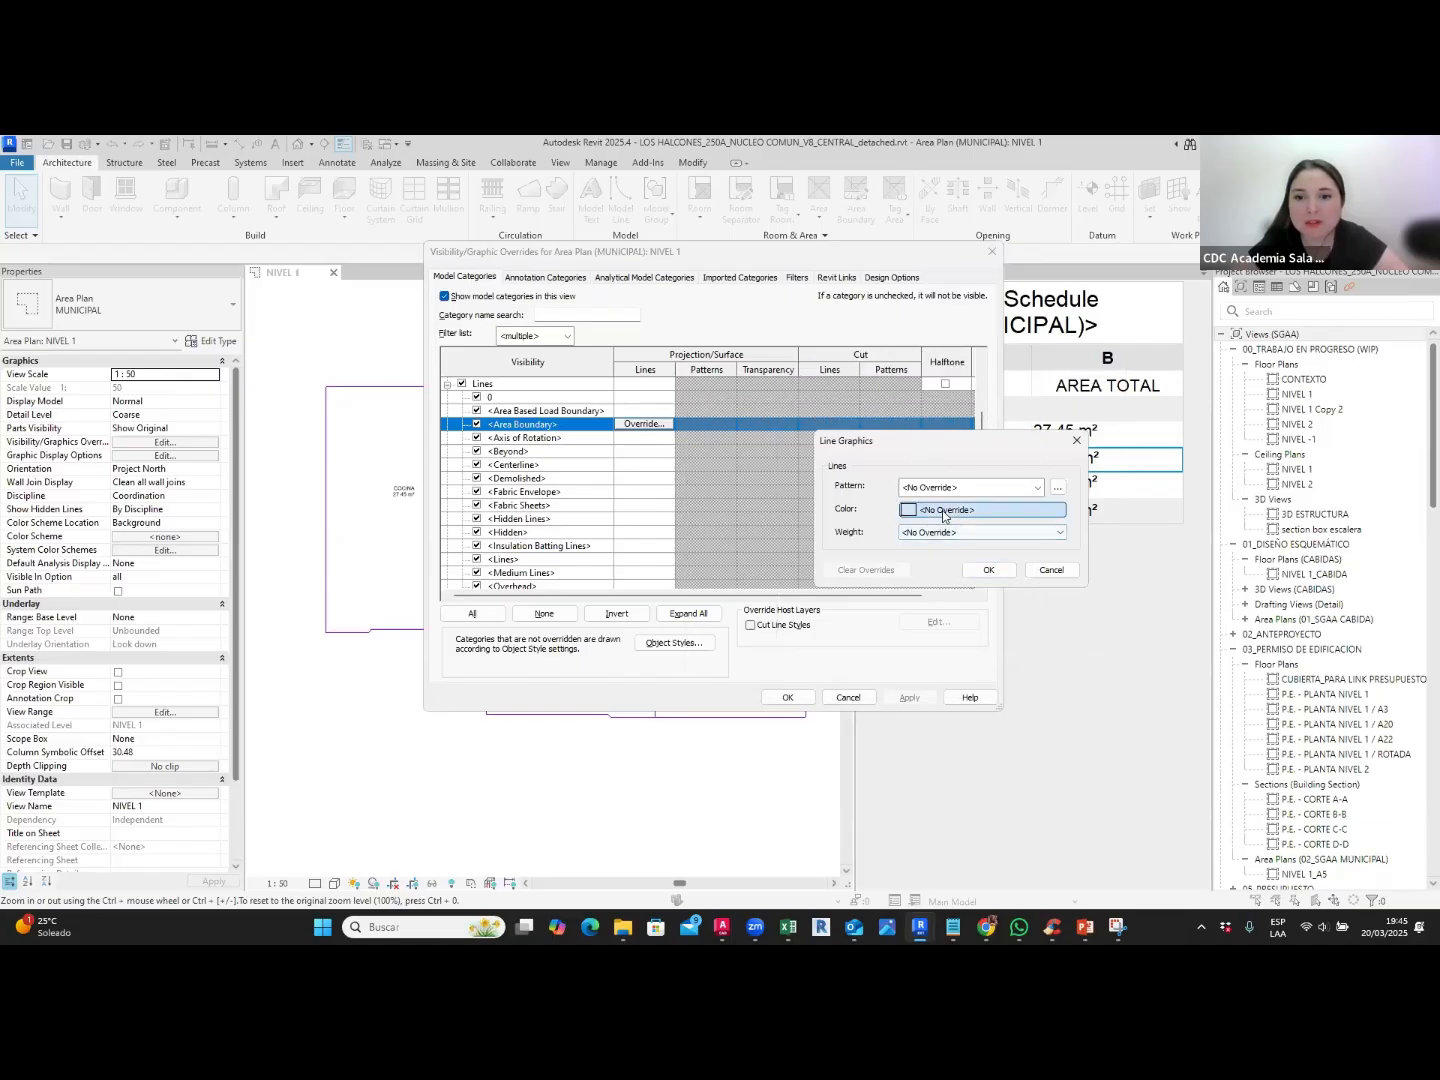
left_click(795, 527)
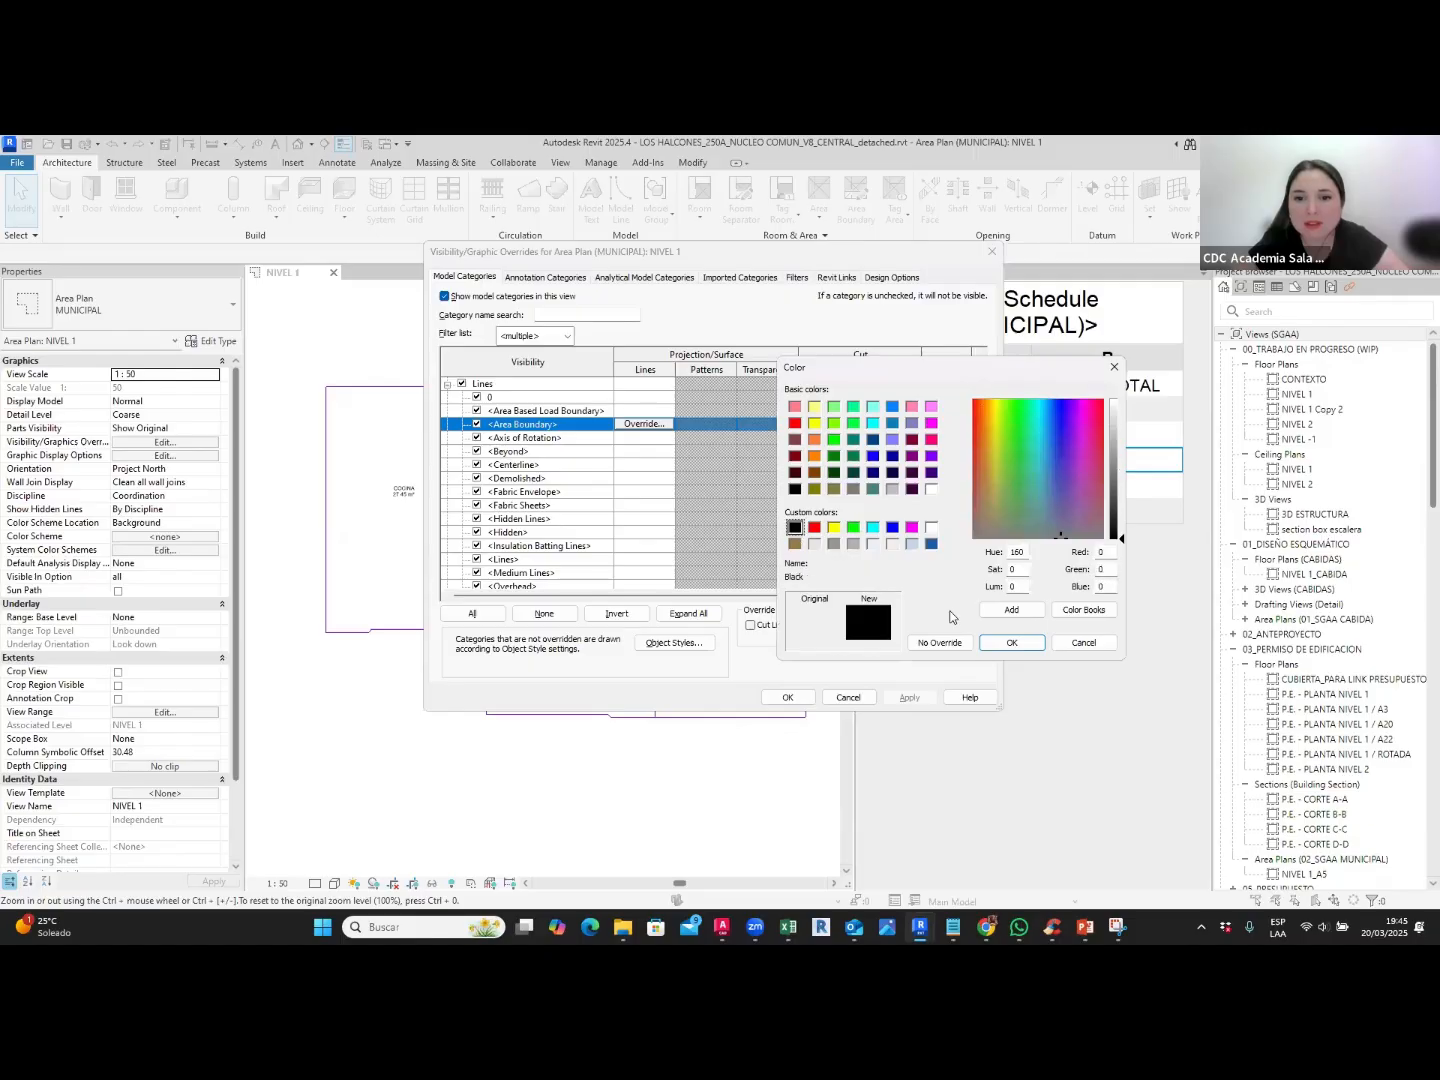
left_click(1011, 642)
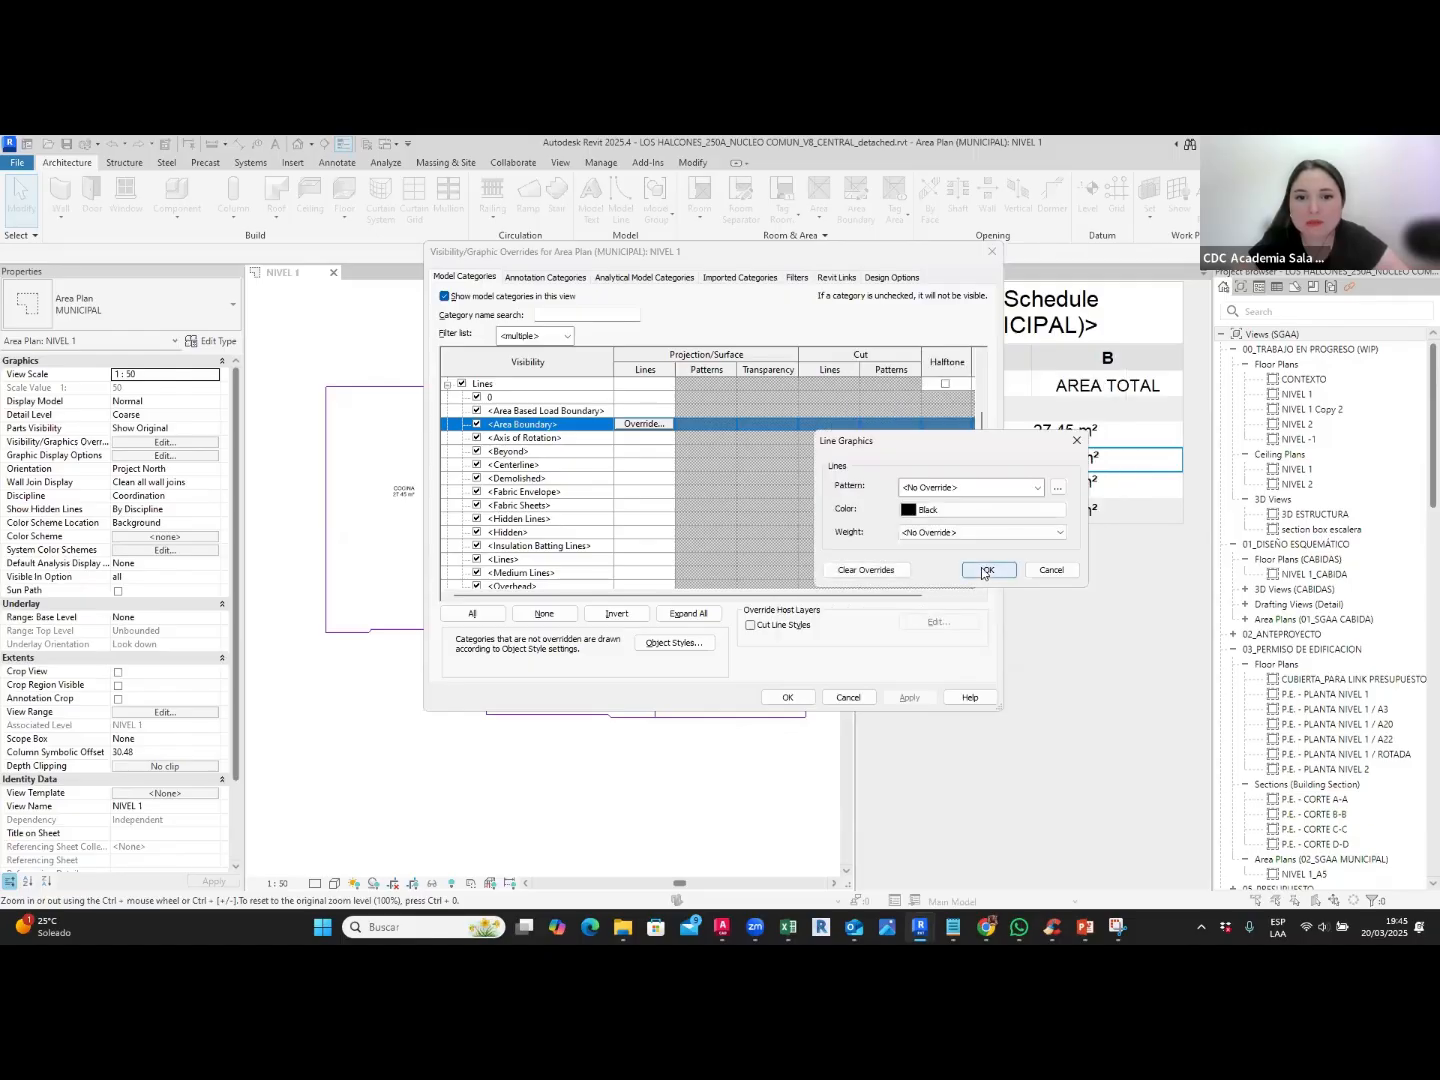
left_click(988, 575)
left_click(778, 697)
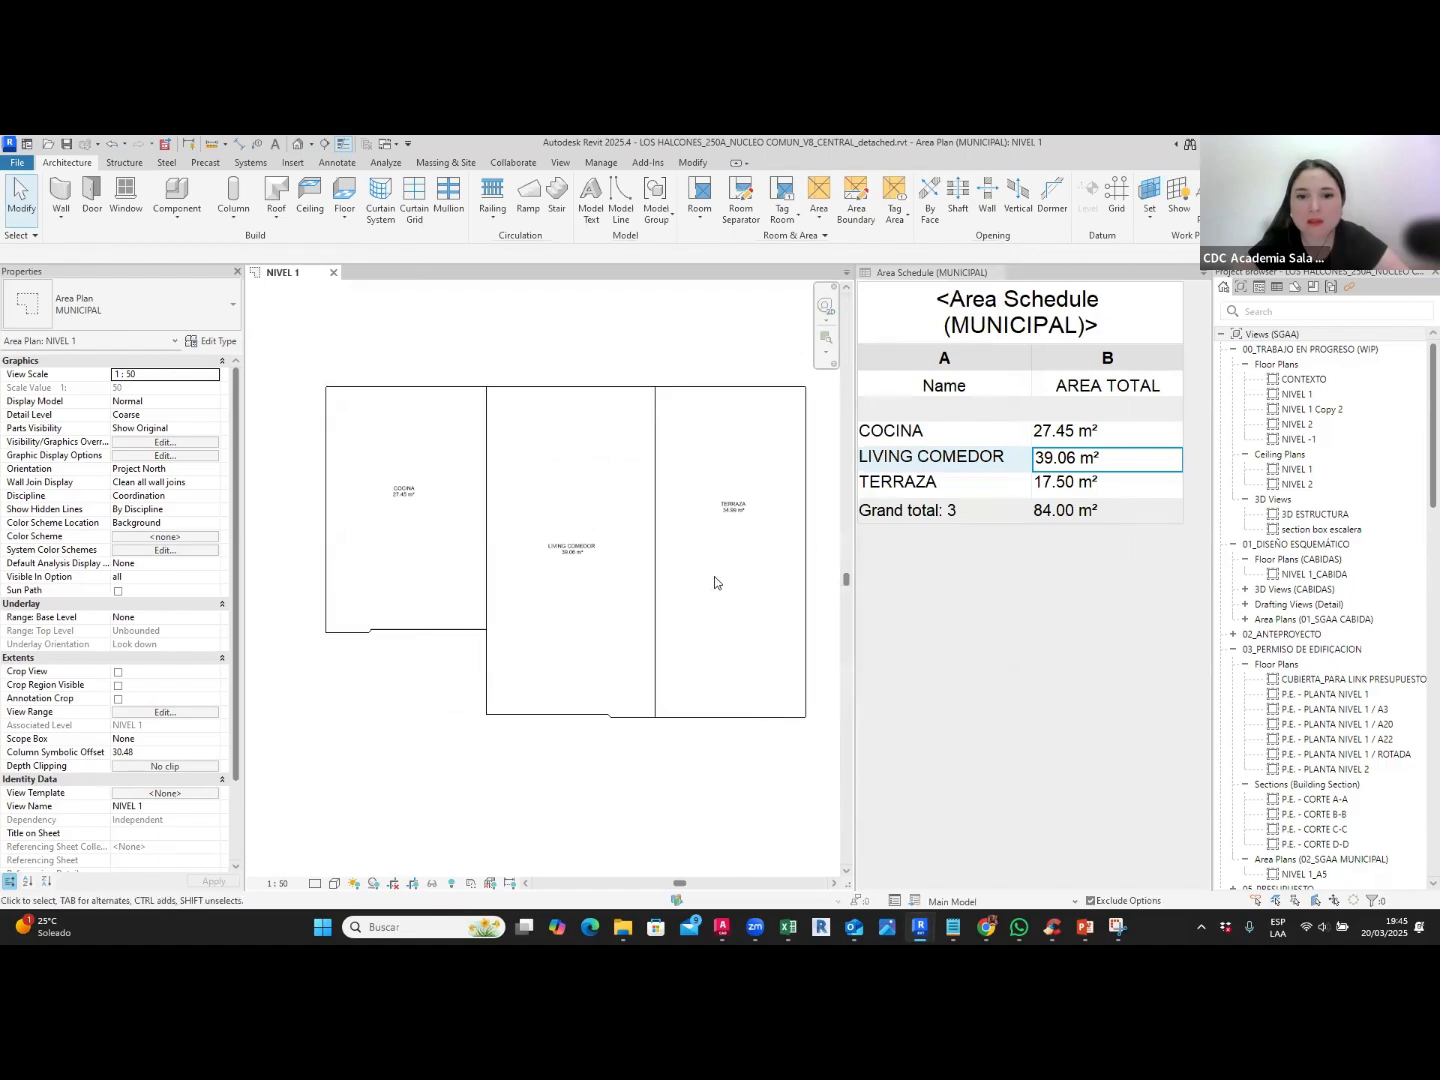
Step: Open the area plan's color scheme settings and select Schema 1 under the Areas (MUNICIPAL) category
middle_click_drag(722, 568, 704, 544)
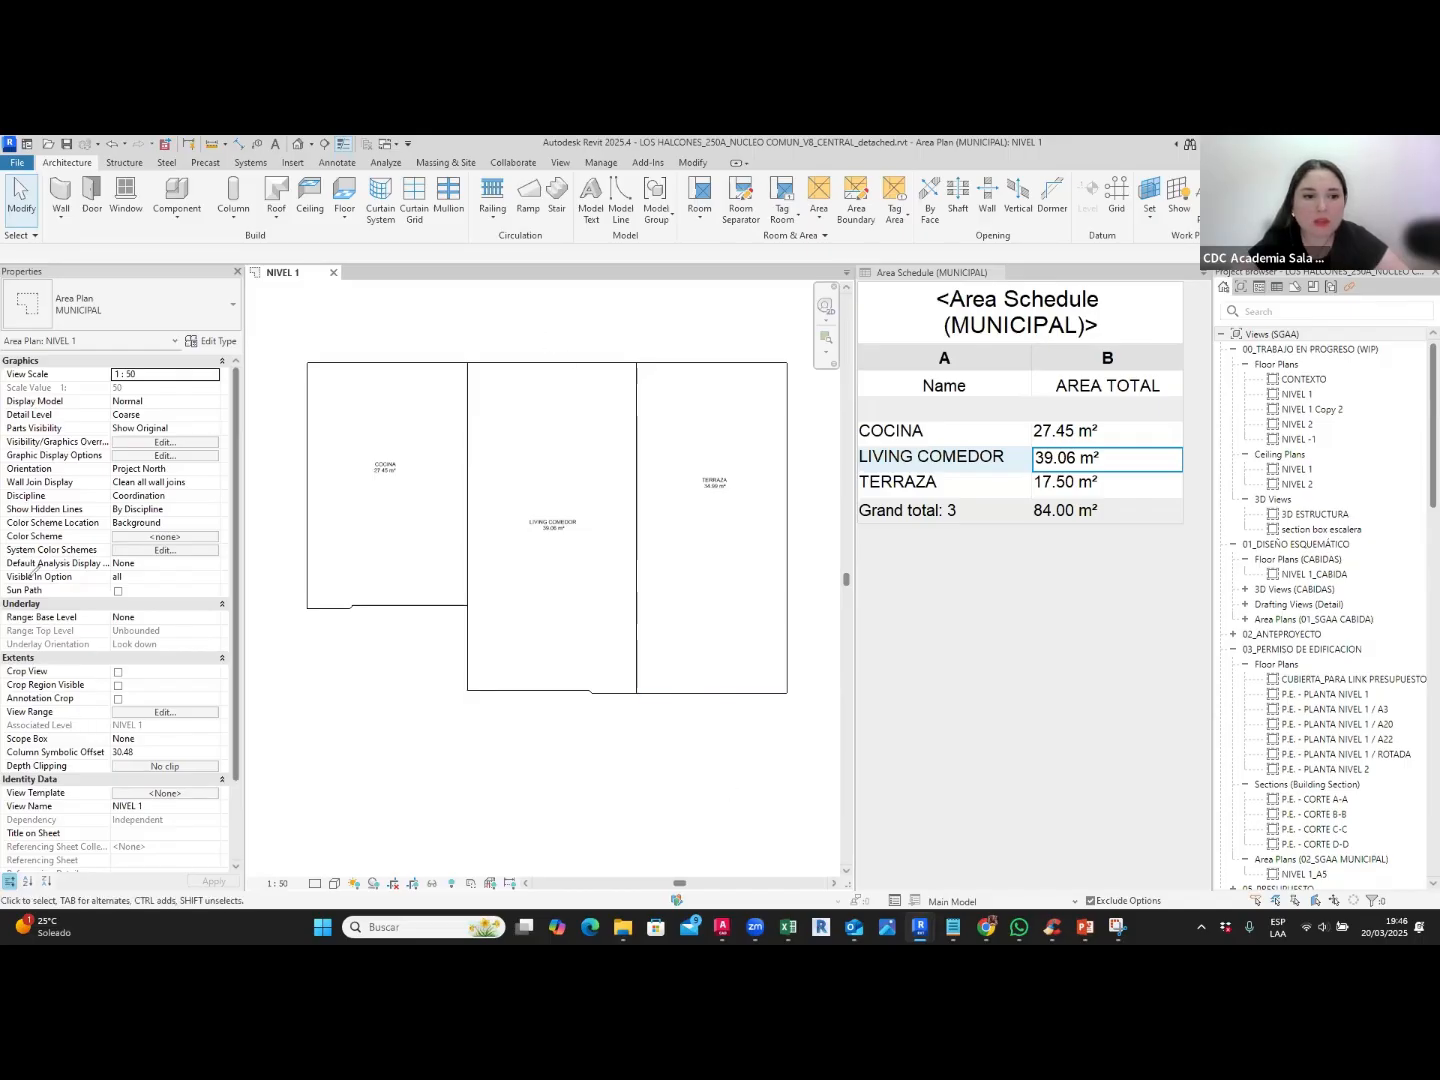
mouse_move(4, 530)
left_mouse_down()
mouse_move(230, 540)
mouse_move(20, 556)
left_mouse_up()
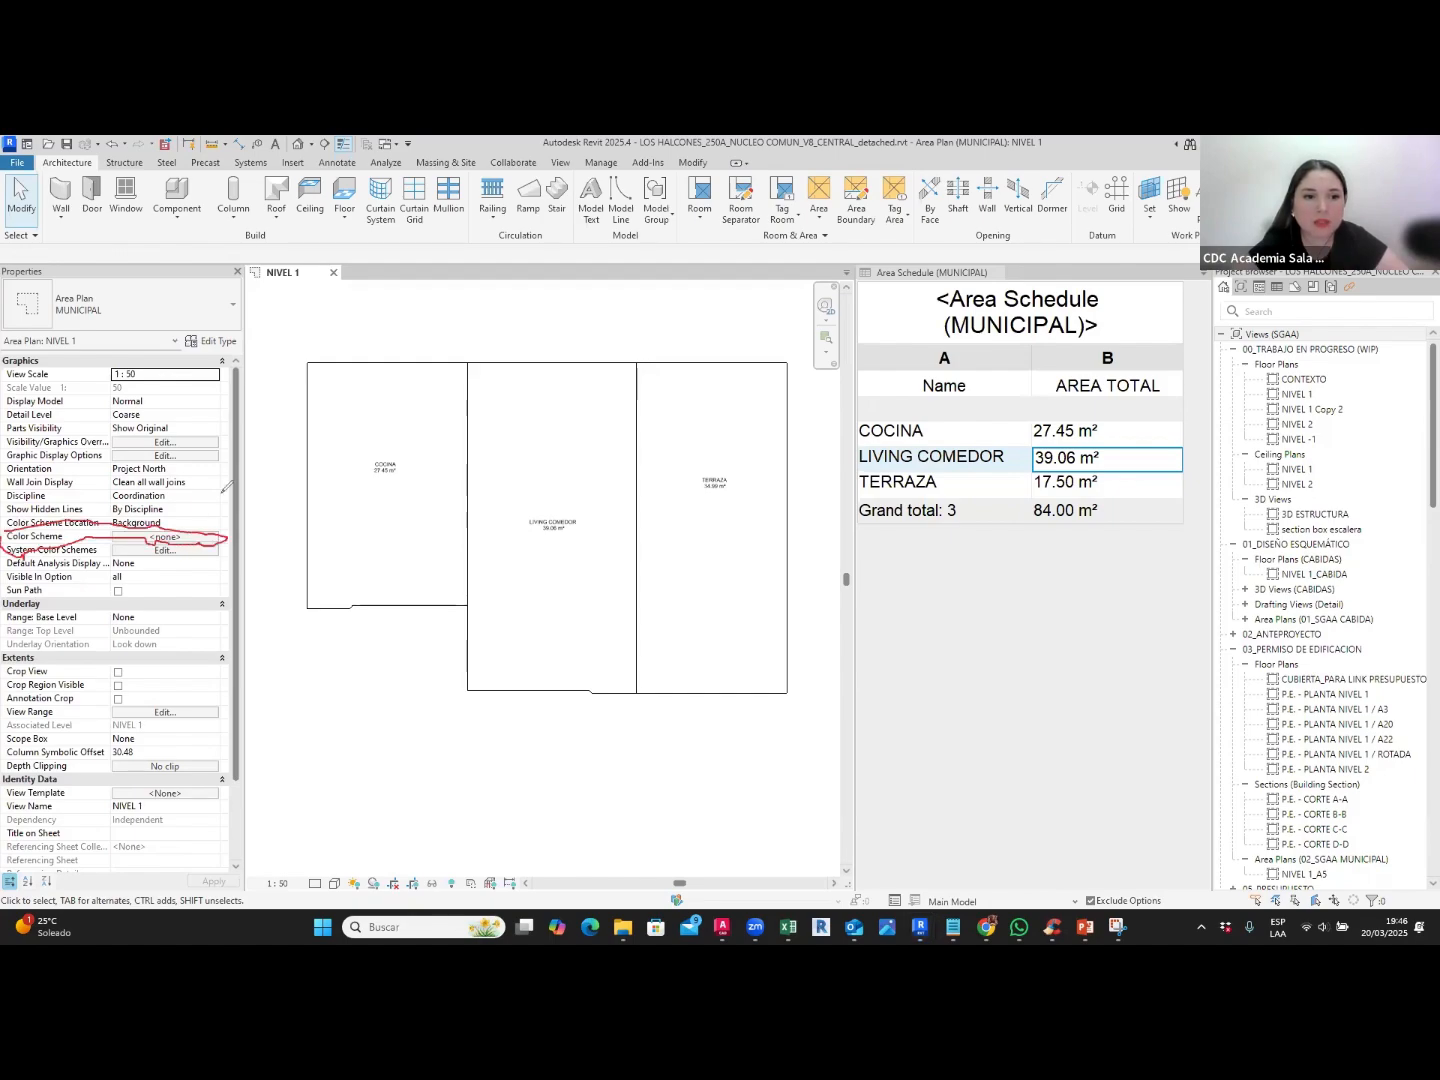
mouse_move(222, 492)
left_mouse_down()
mouse_move(188, 521)
mouse_move(223, 515)
left_mouse_up()
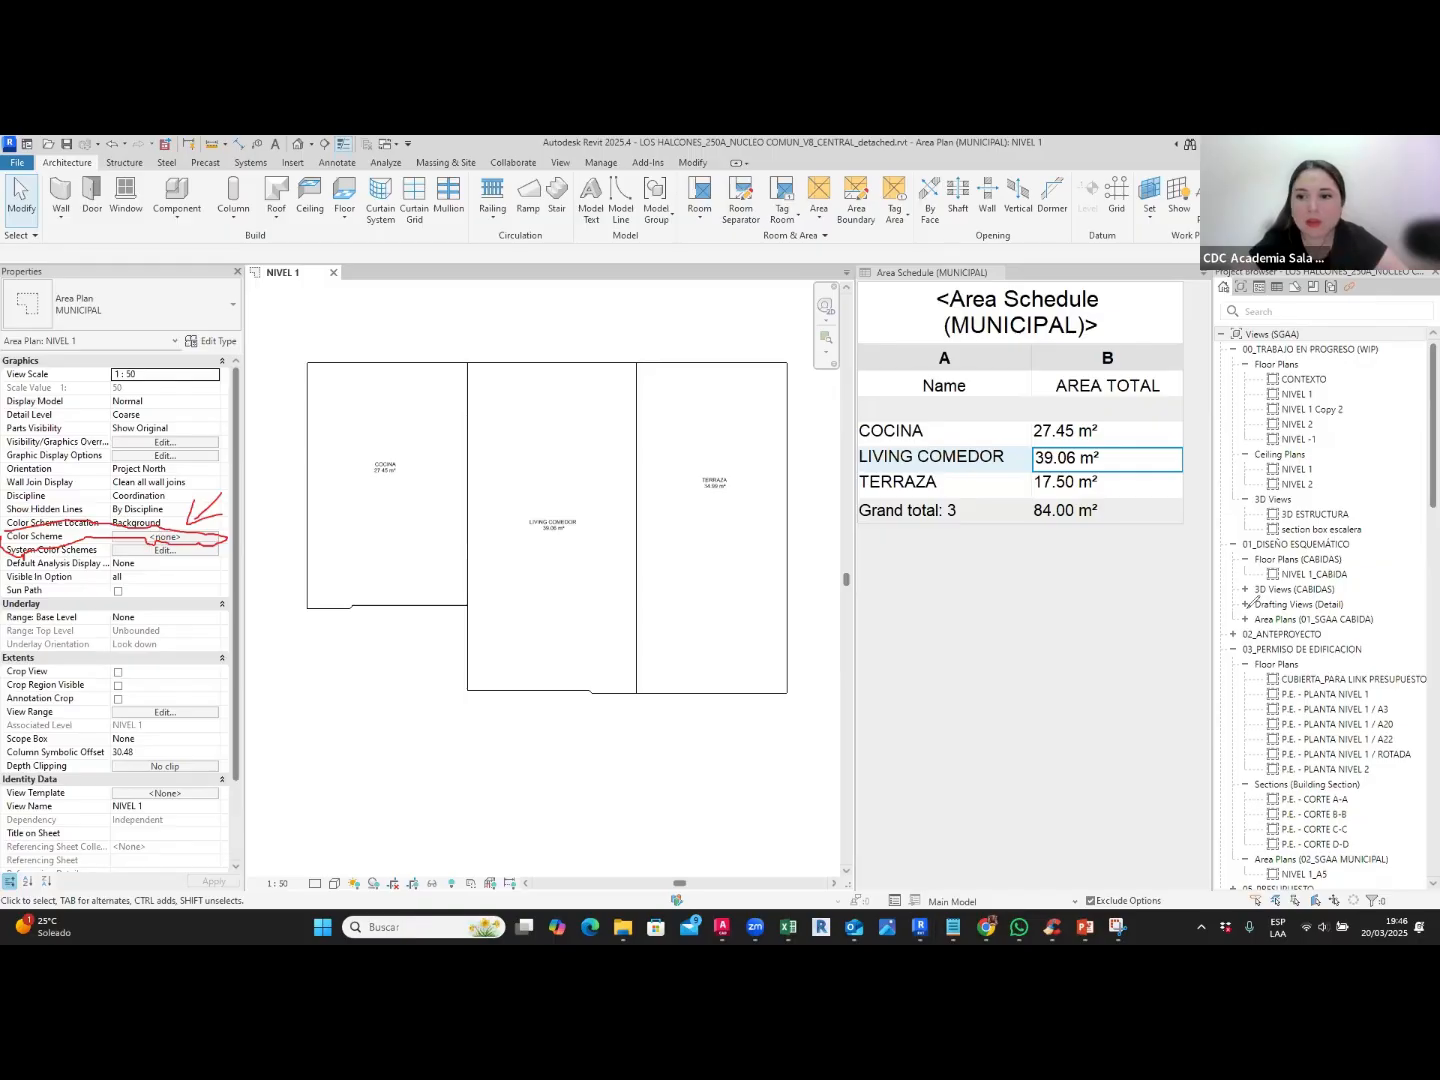
left_click(210, 540)
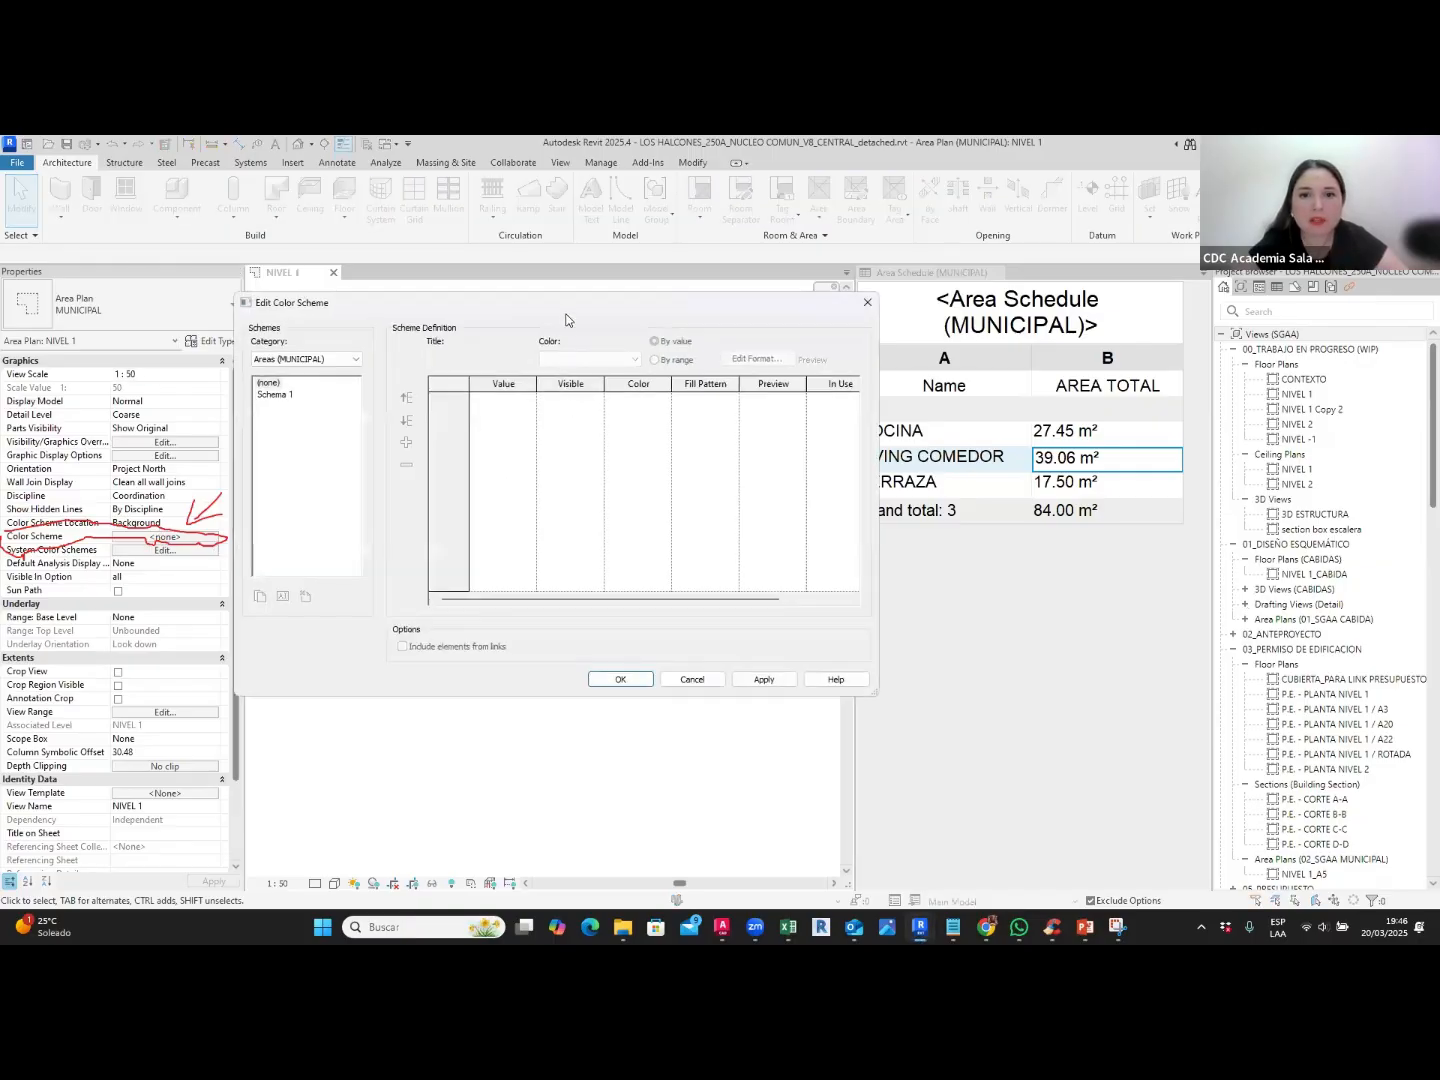
left_click_drag(566, 320, 678, 357)
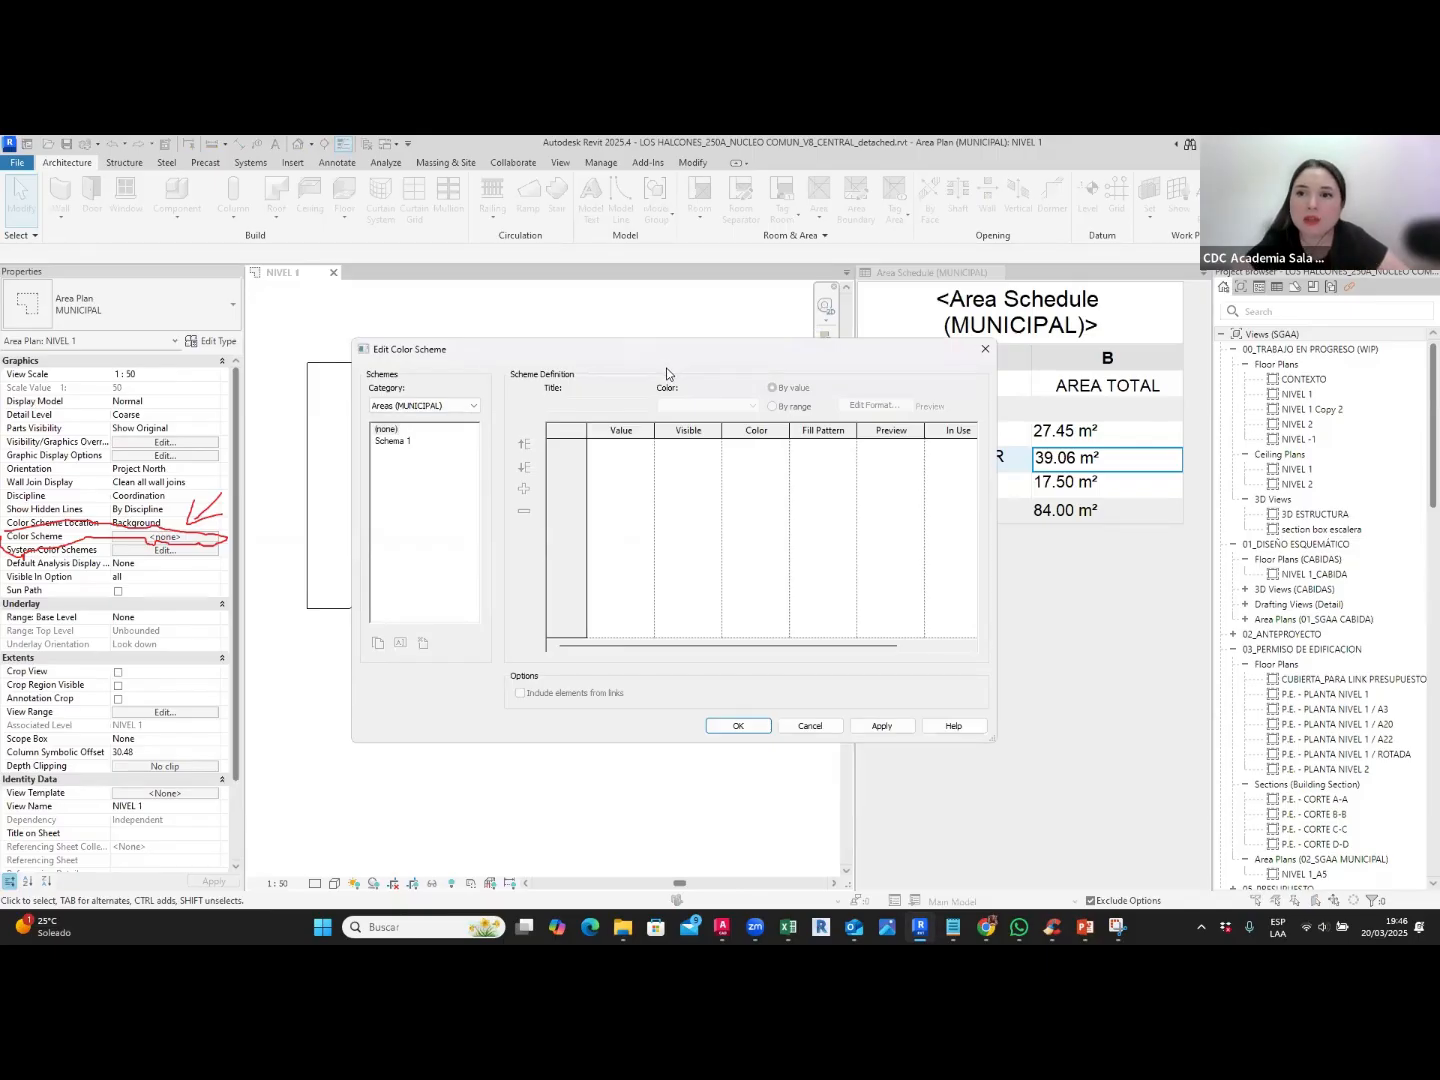
left_click(452, 405)
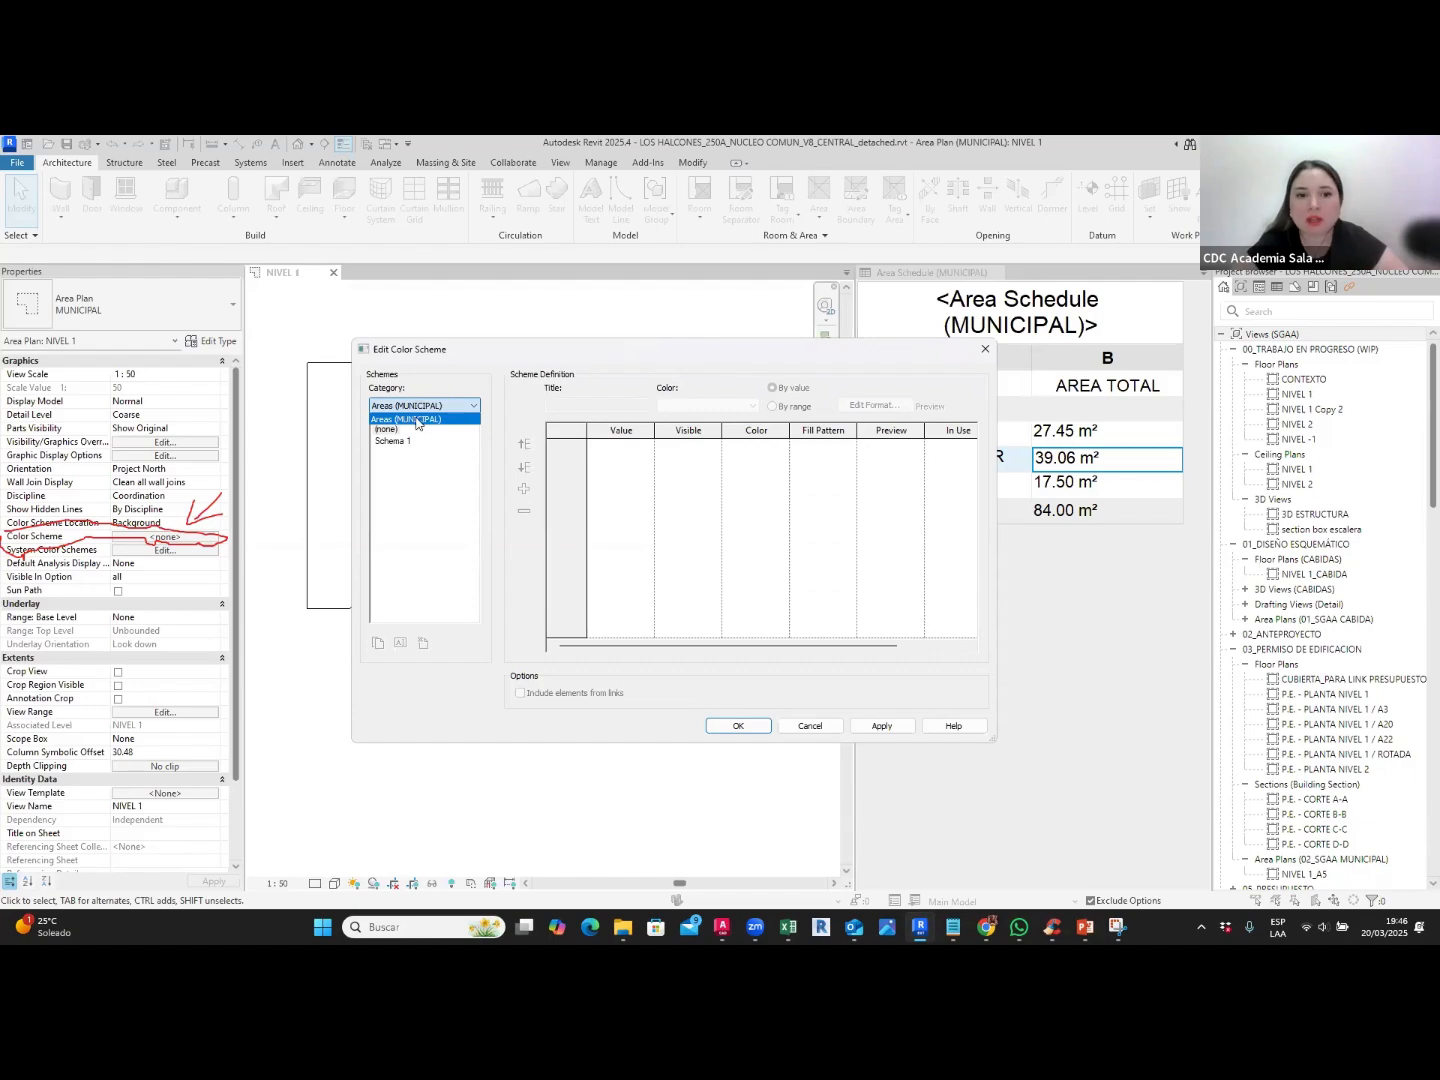
left_click(417, 420)
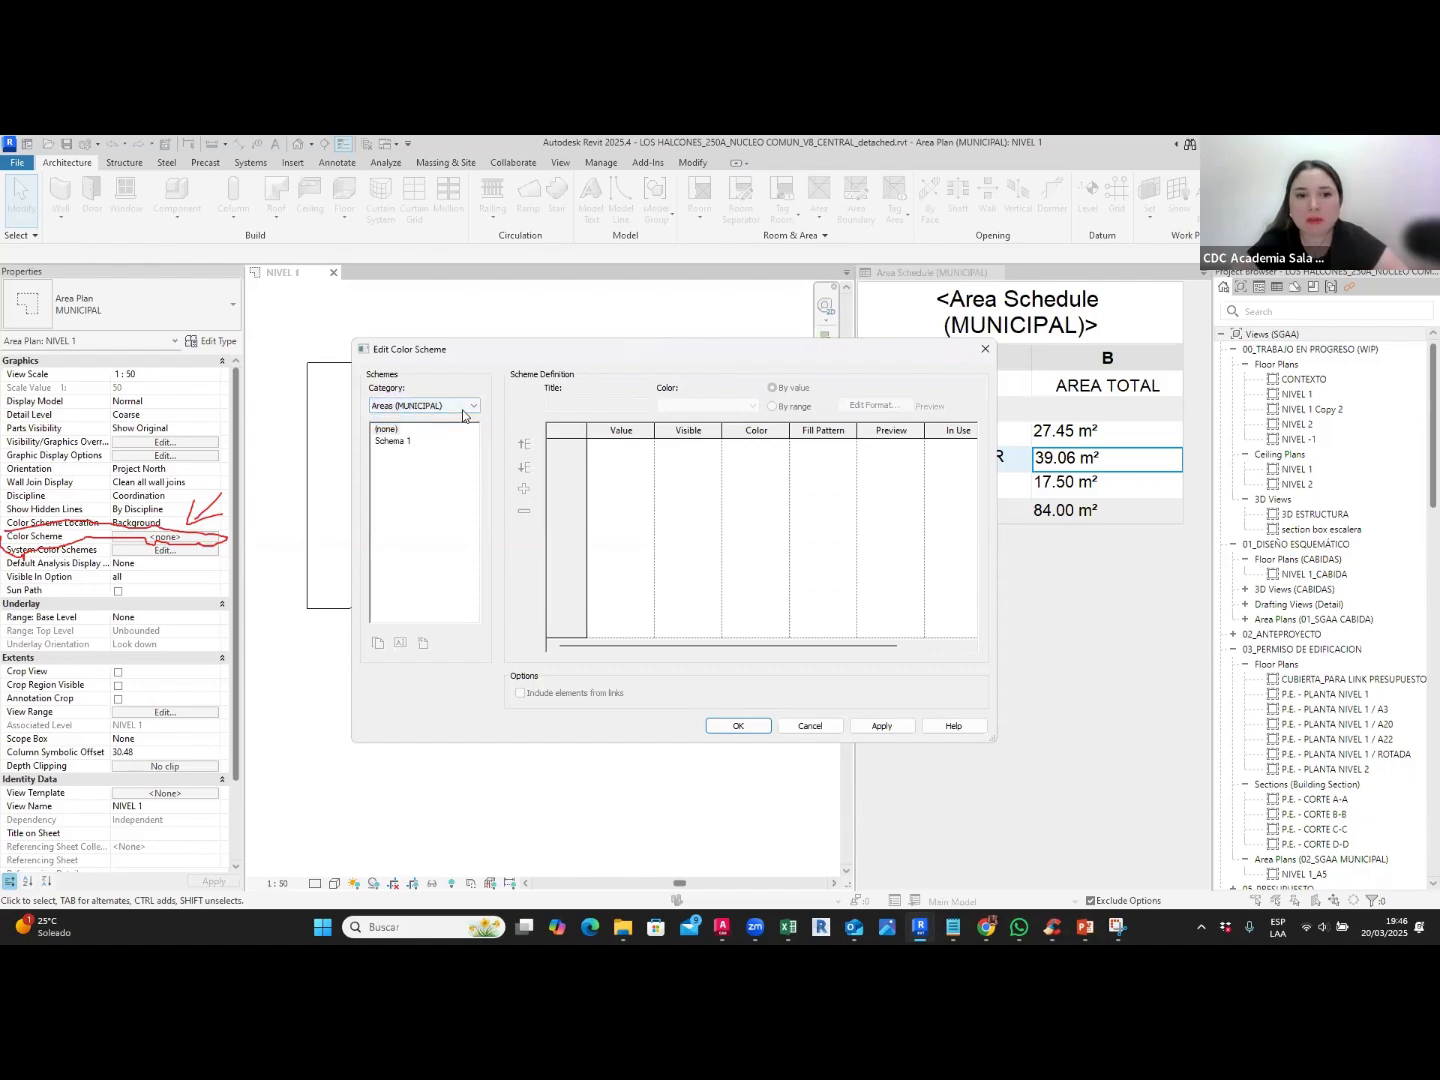
left_click(395, 442)
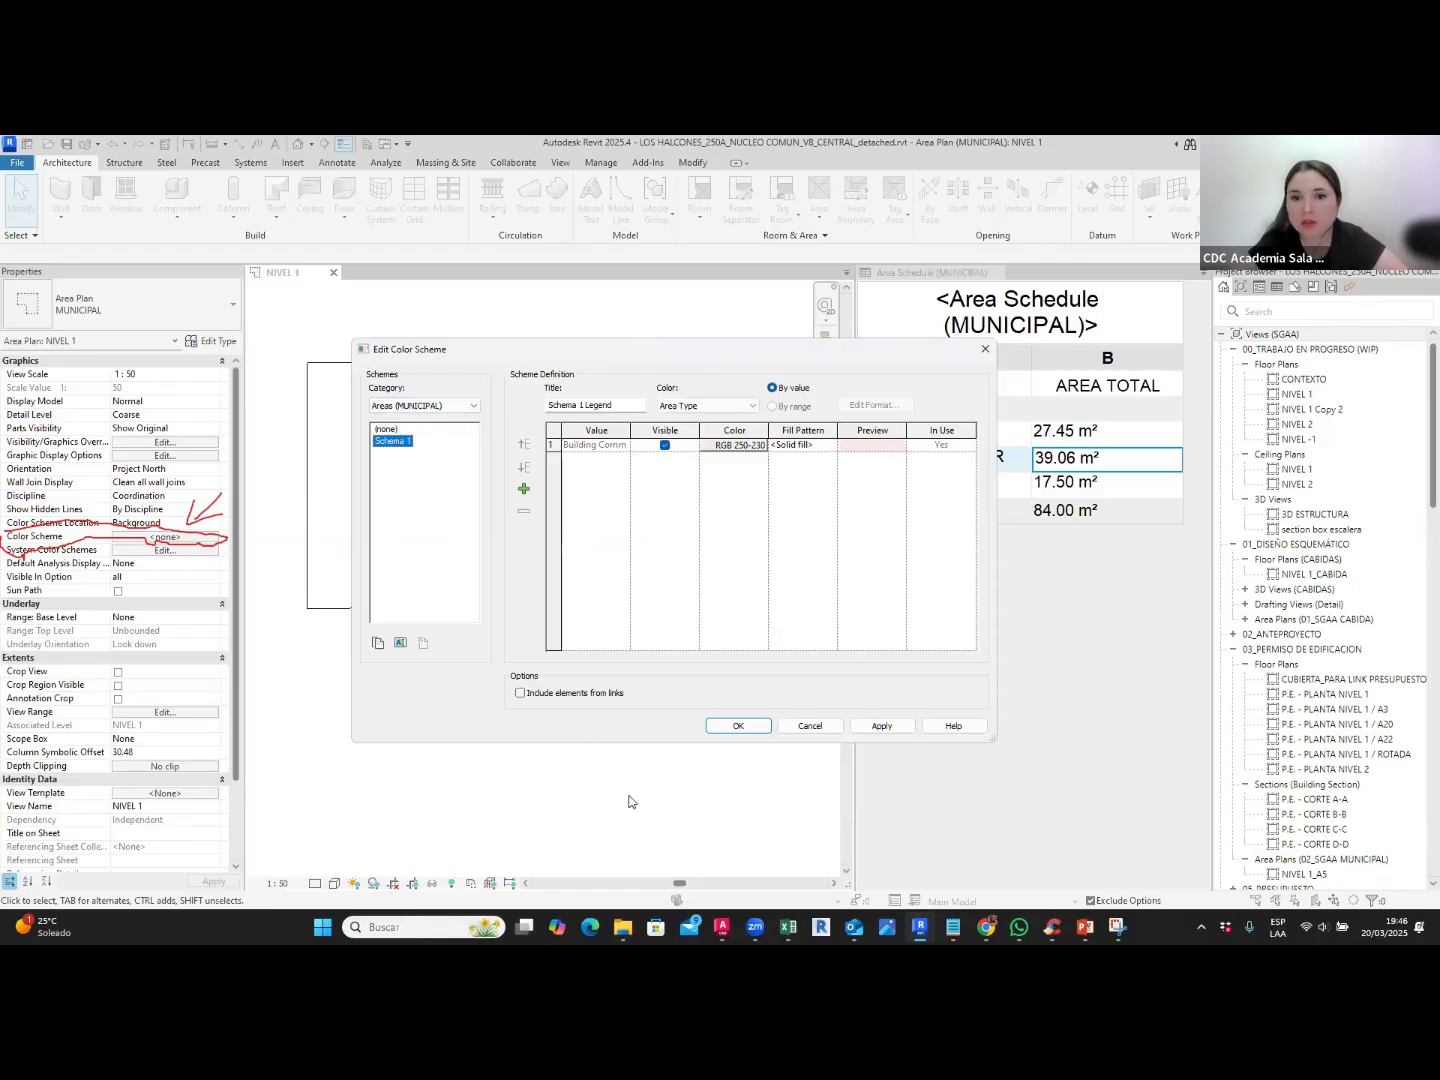
Step: Color Schema 1 by Name, accept the loss of the existing colors, and apply the scheme to the area plan
mouse_move(653, 387)
left_mouse_down()
mouse_move(645, 400)
mouse_move(728, 422)
mouse_move(667, 373)
mouse_move(651, 385)
left_mouse_up()
mouse_move(725, 306)
left_mouse_down()
mouse_move(697, 366)
mouse_move(713, 349)
left_mouse_up()
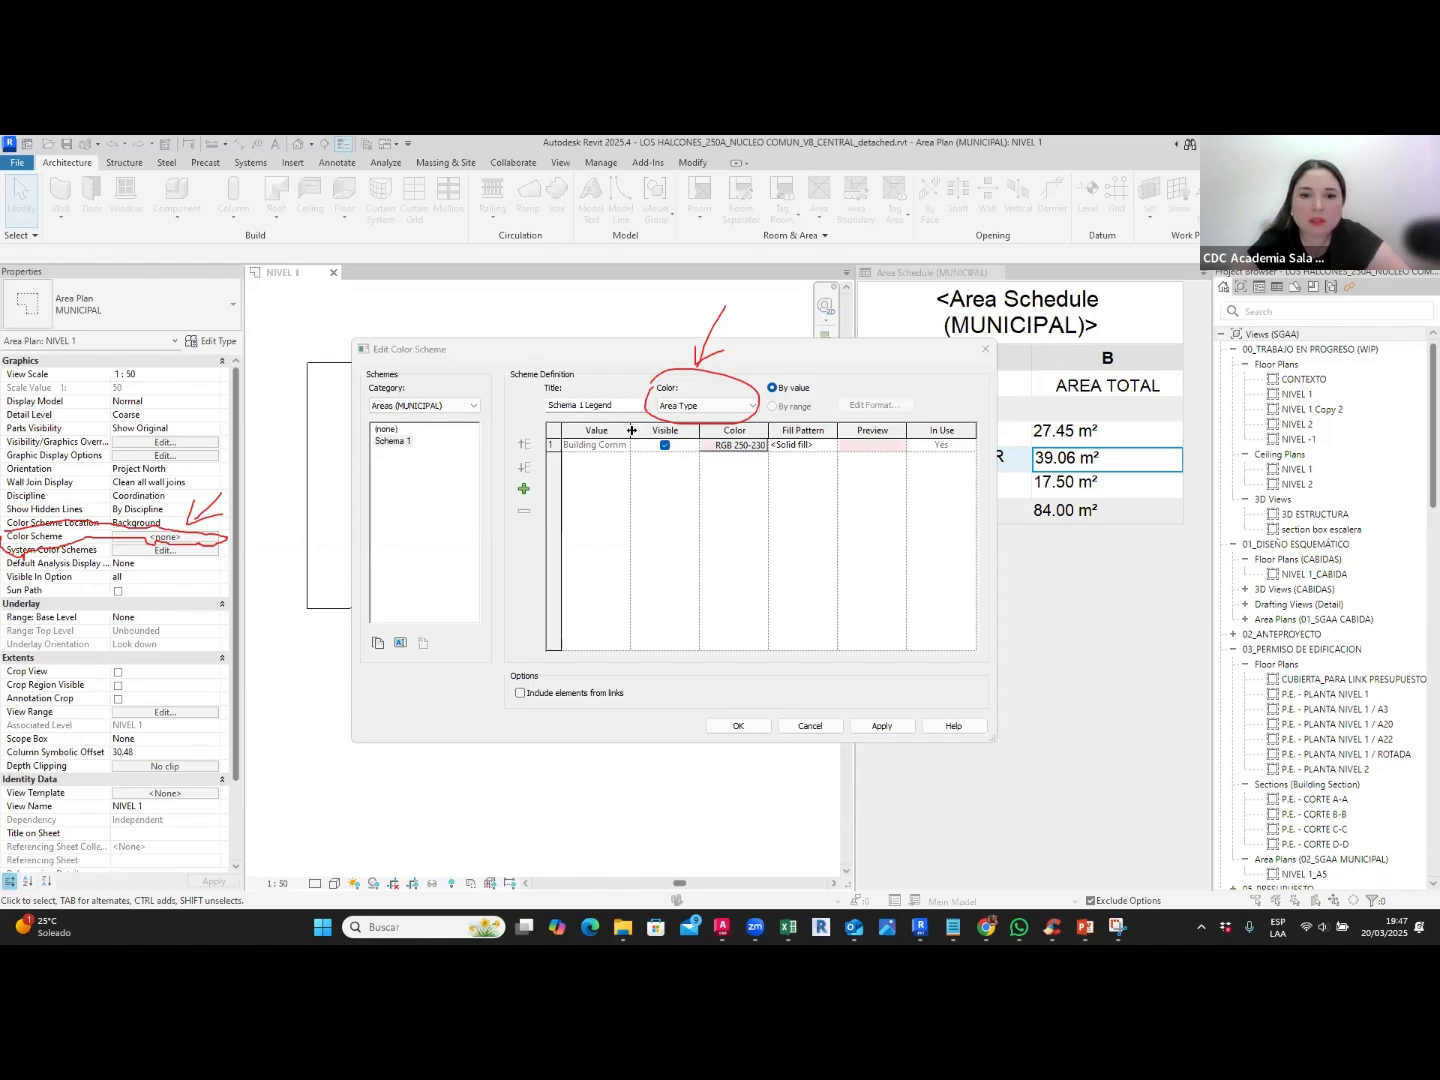
left_click_drag(630, 430, 668, 430)
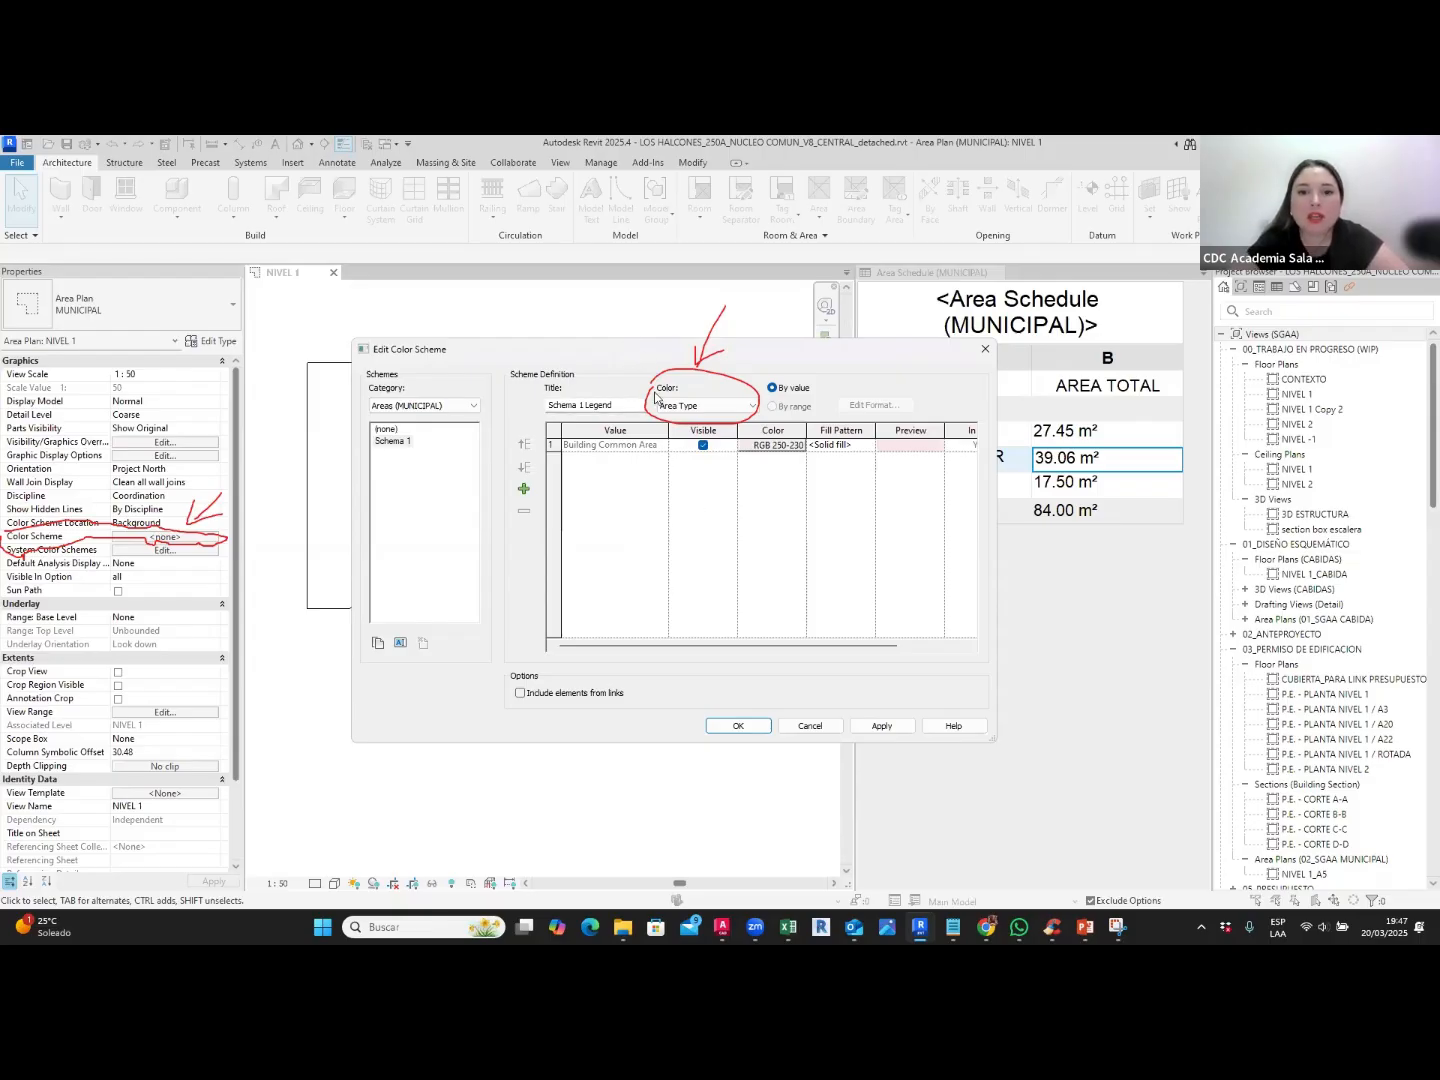
left_click(701, 409)
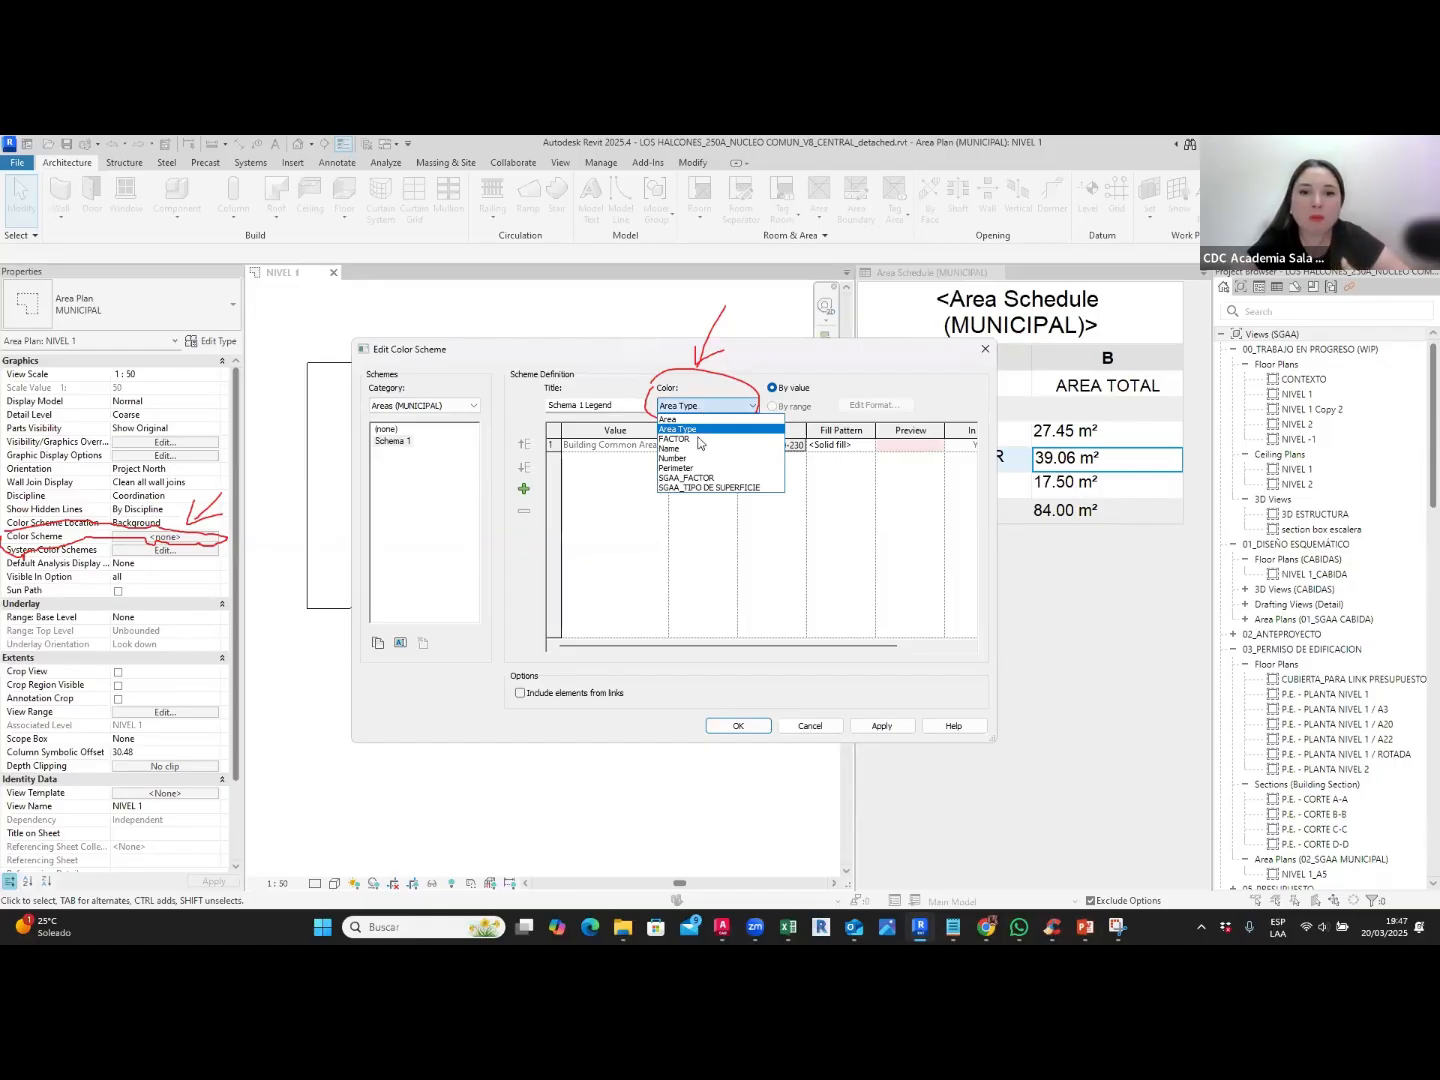
left_click(698, 448)
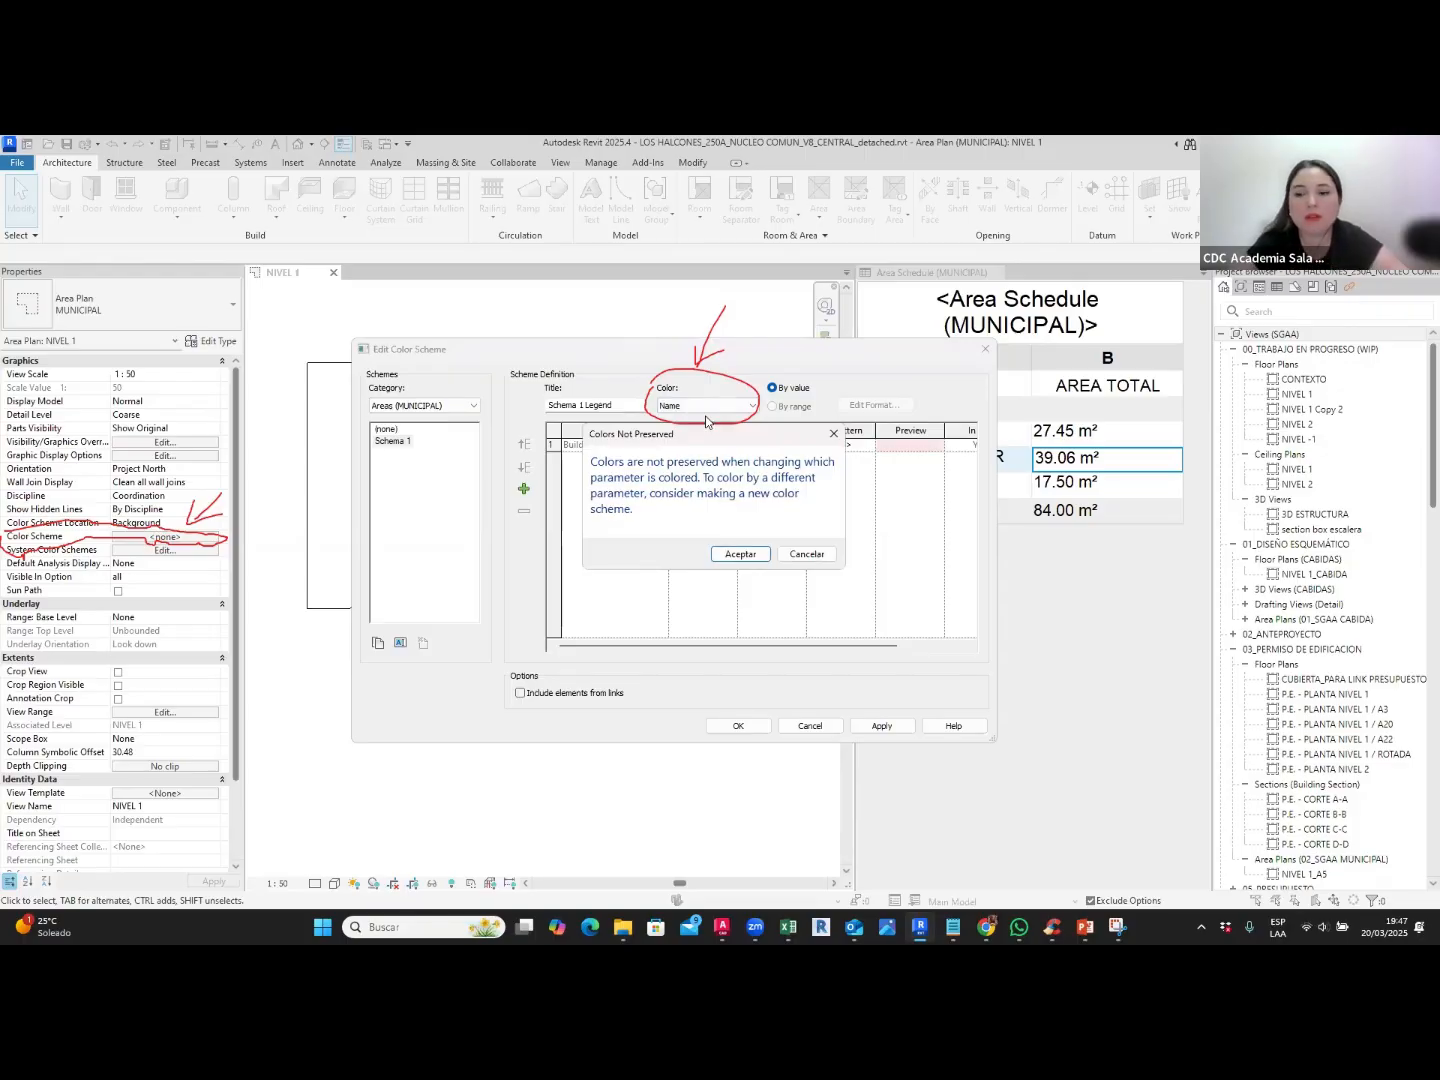
left_click(740, 554)
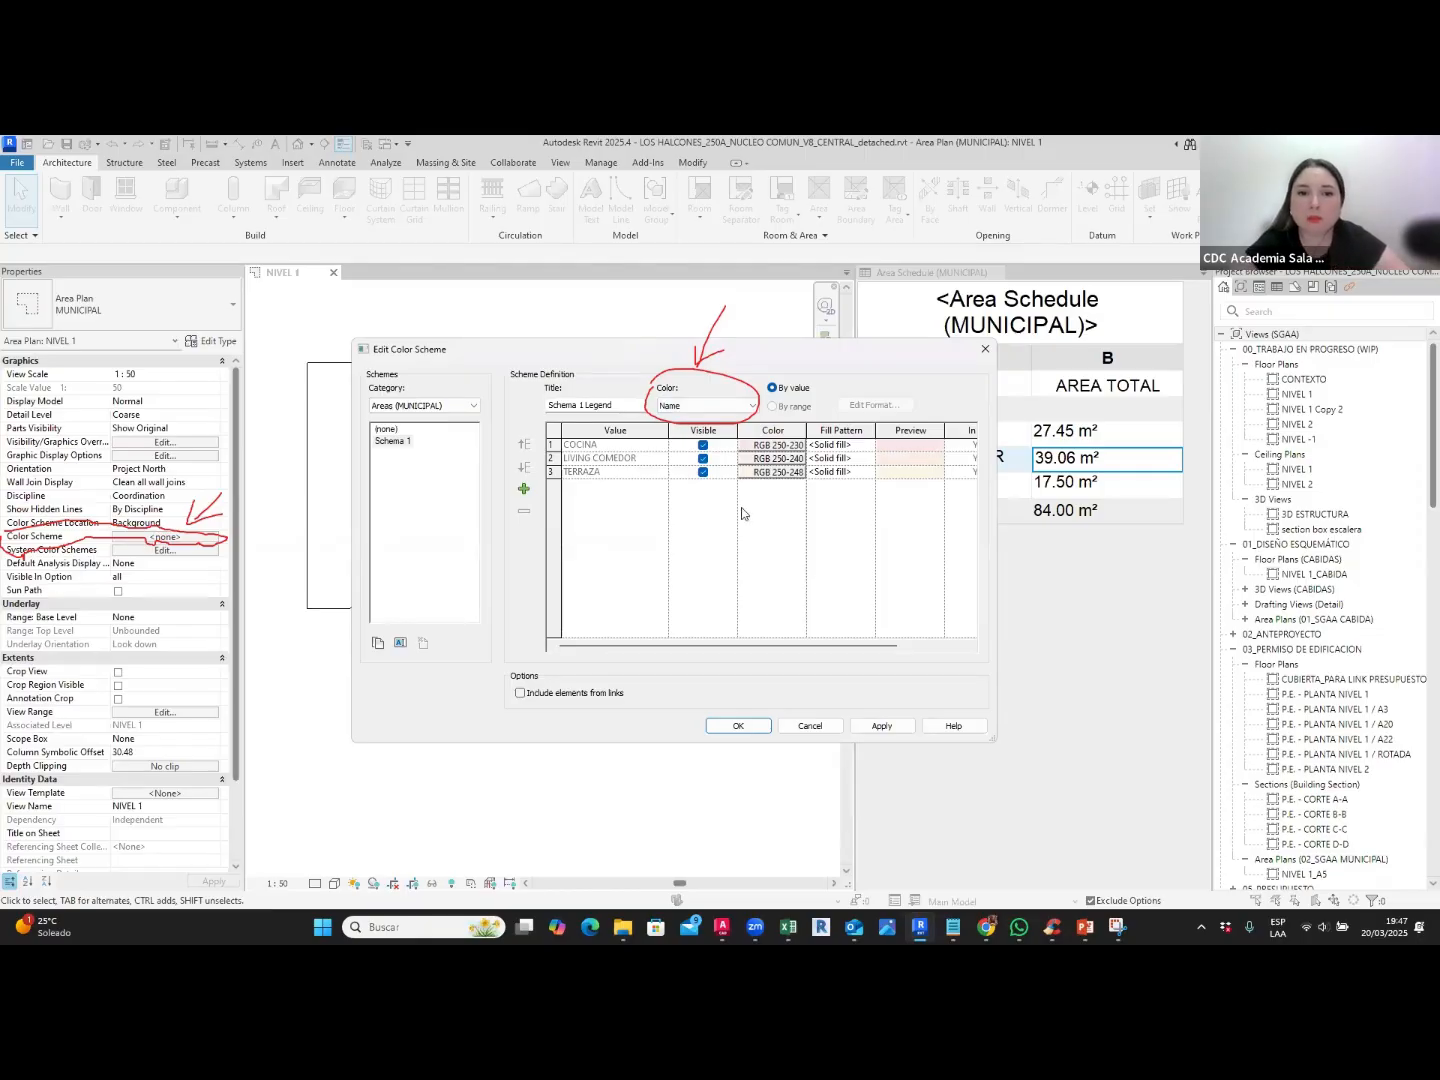
left_click(738, 725)
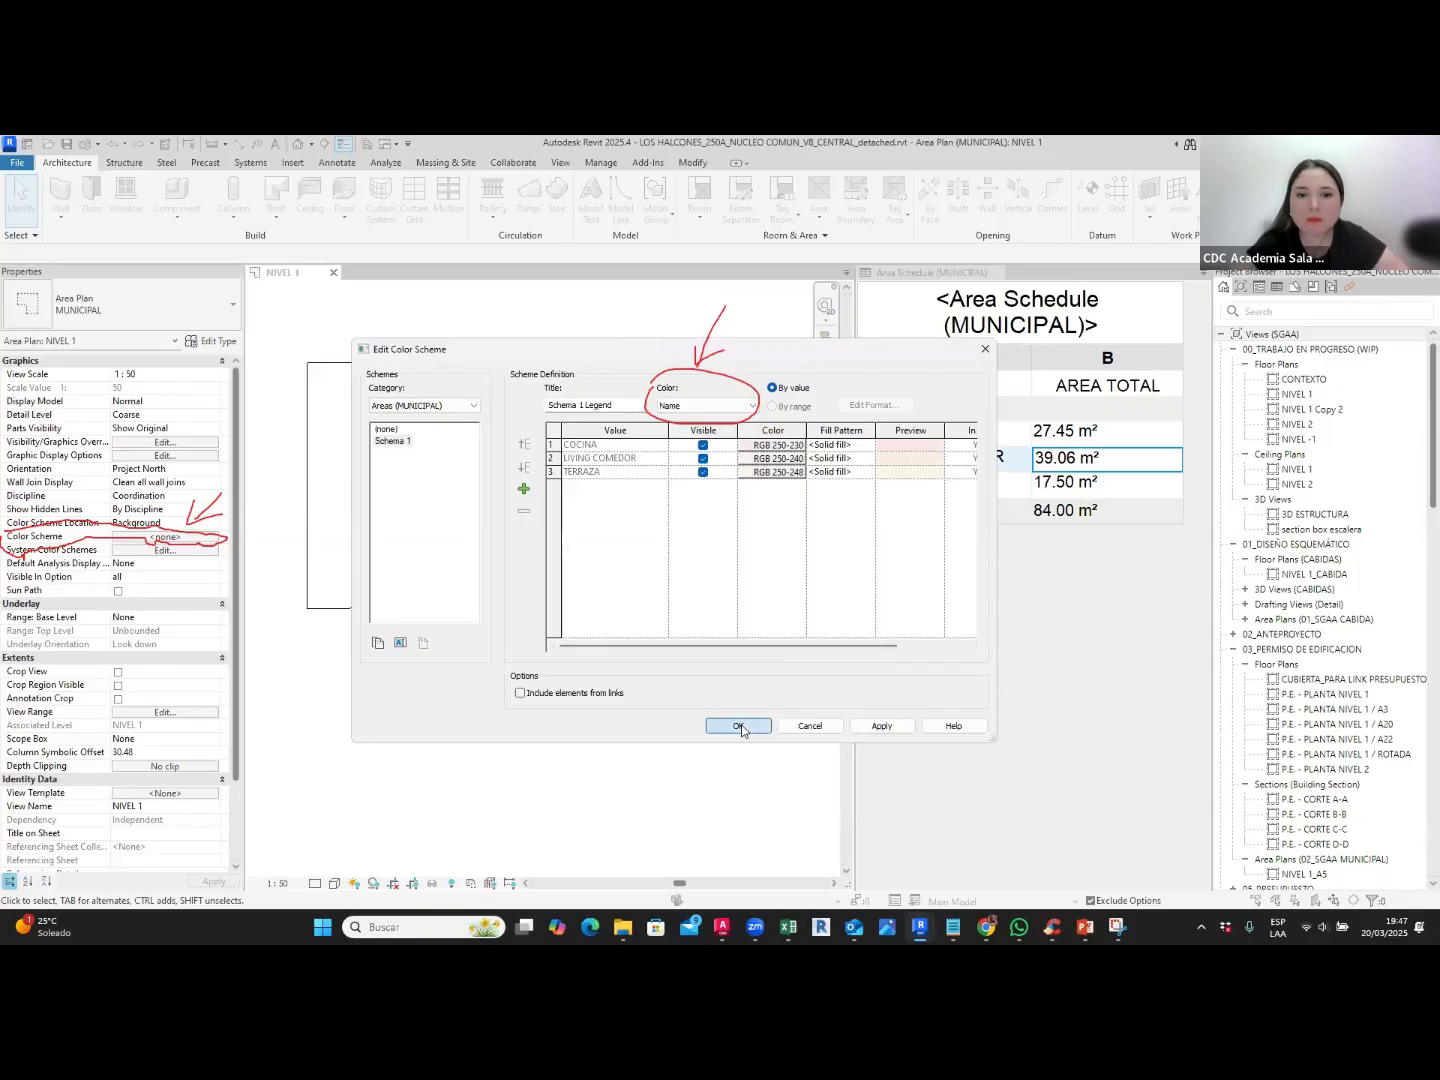
Step: Set the NIVEL 1 area plan's view scale to 1:100
scroll(717, 566, "down", 2)
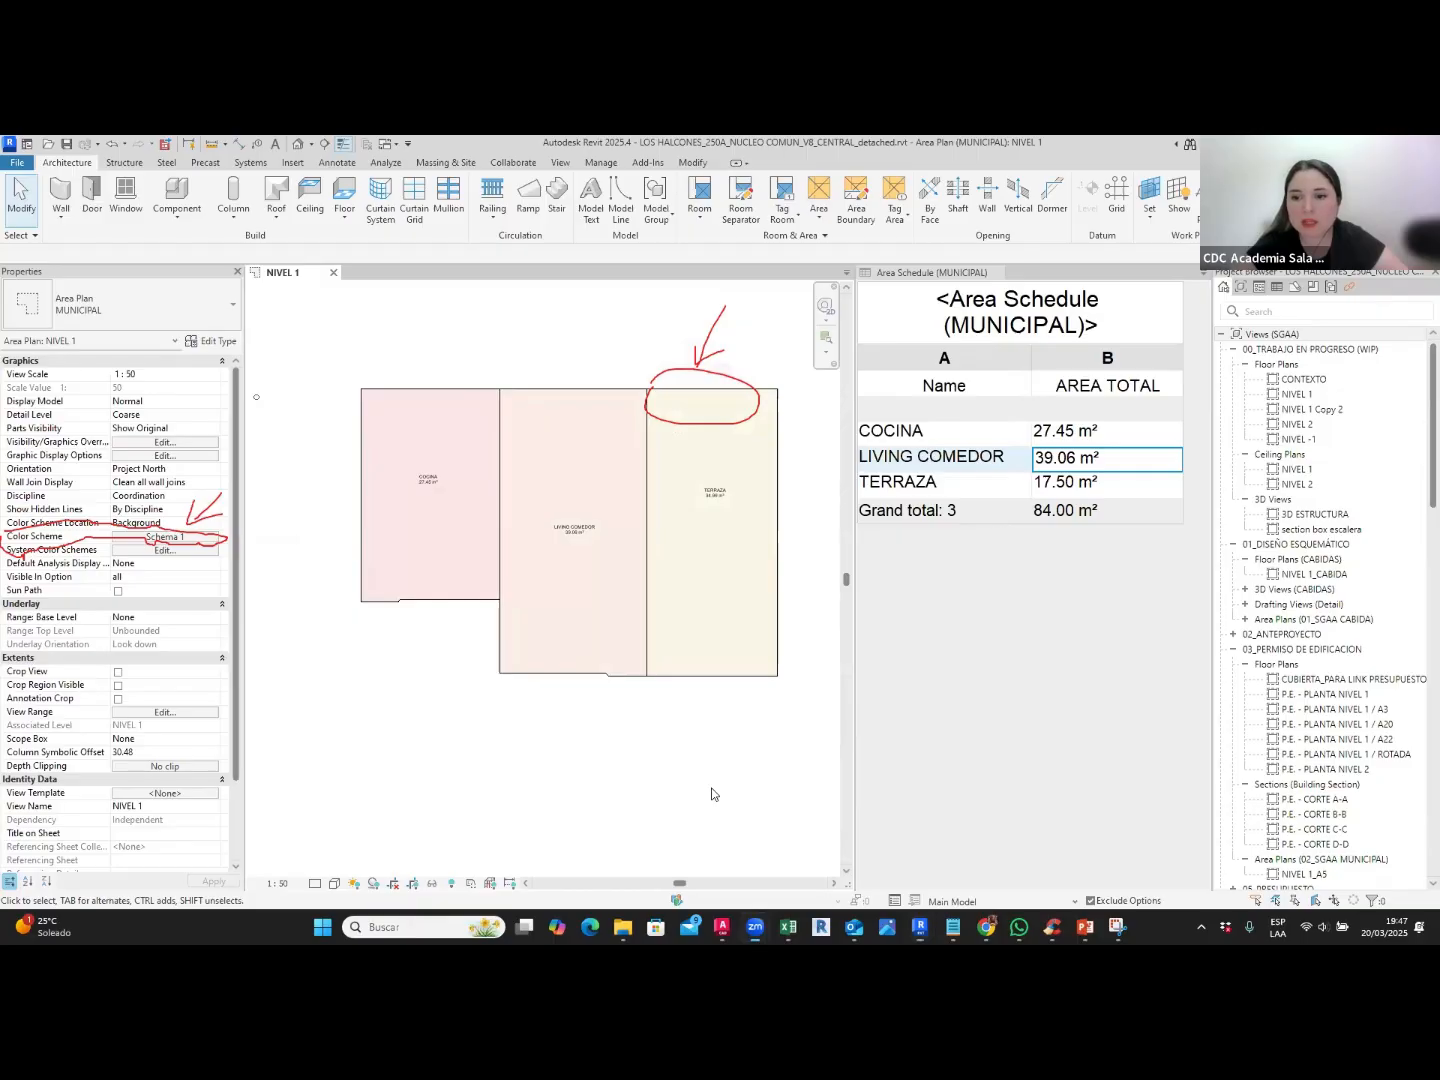
left_click(284, 883)
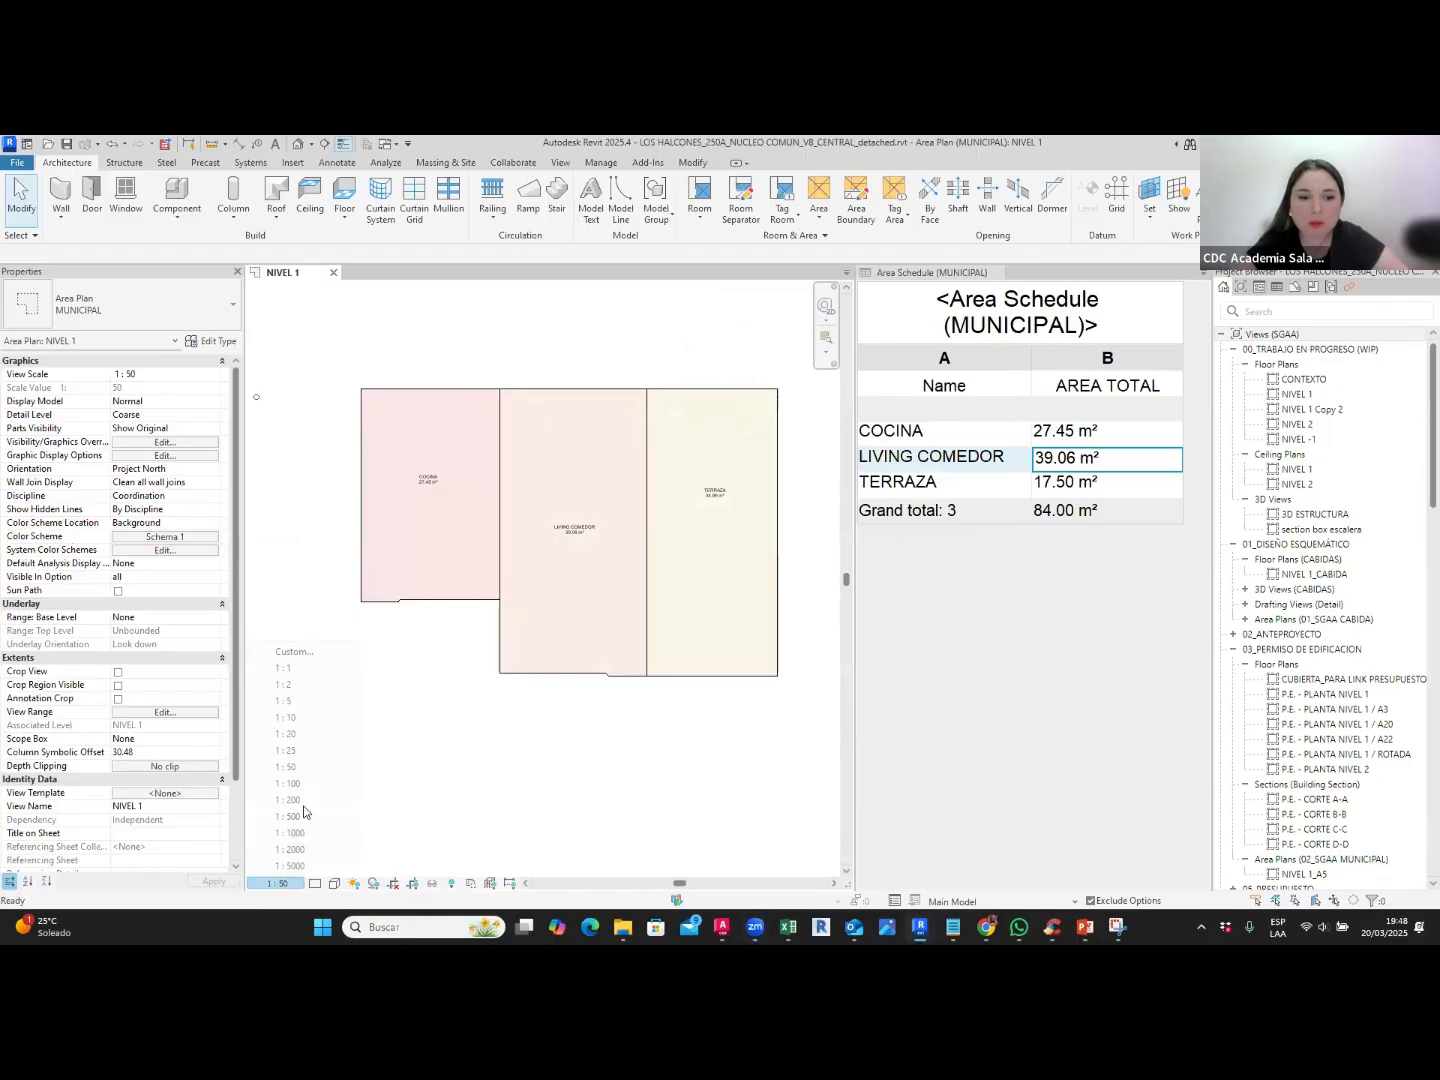
left_click(290, 782)
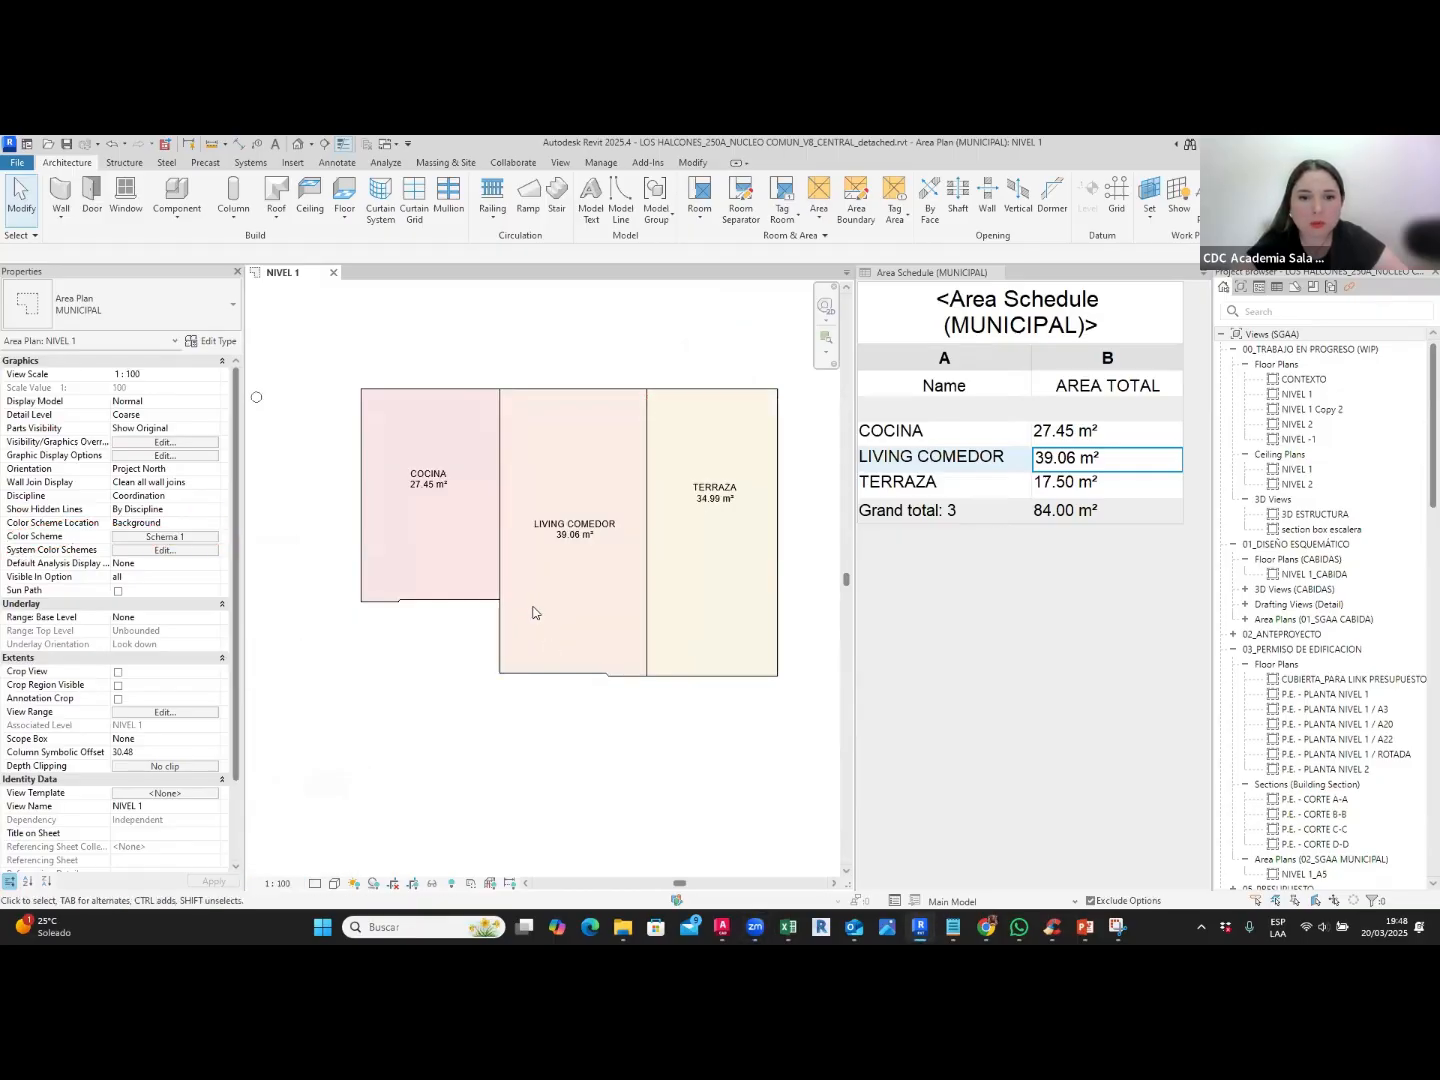
Step: Try a 1:200 view scale on the area plan and return it to 1:100
left_click(280, 883)
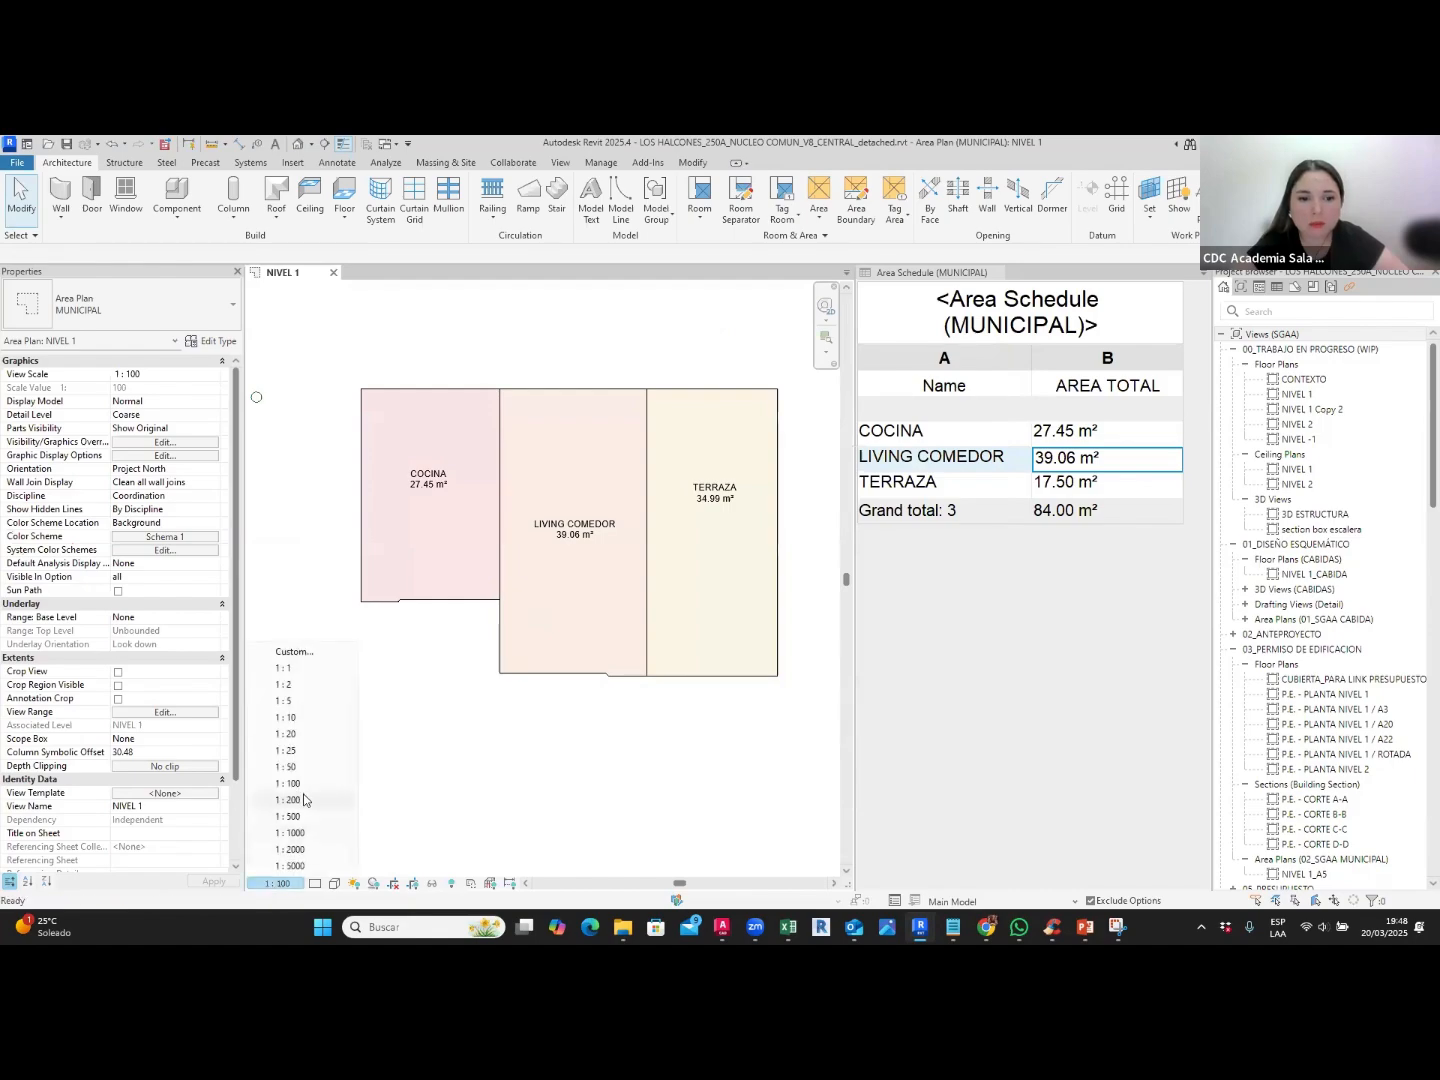
left_click(288, 800)
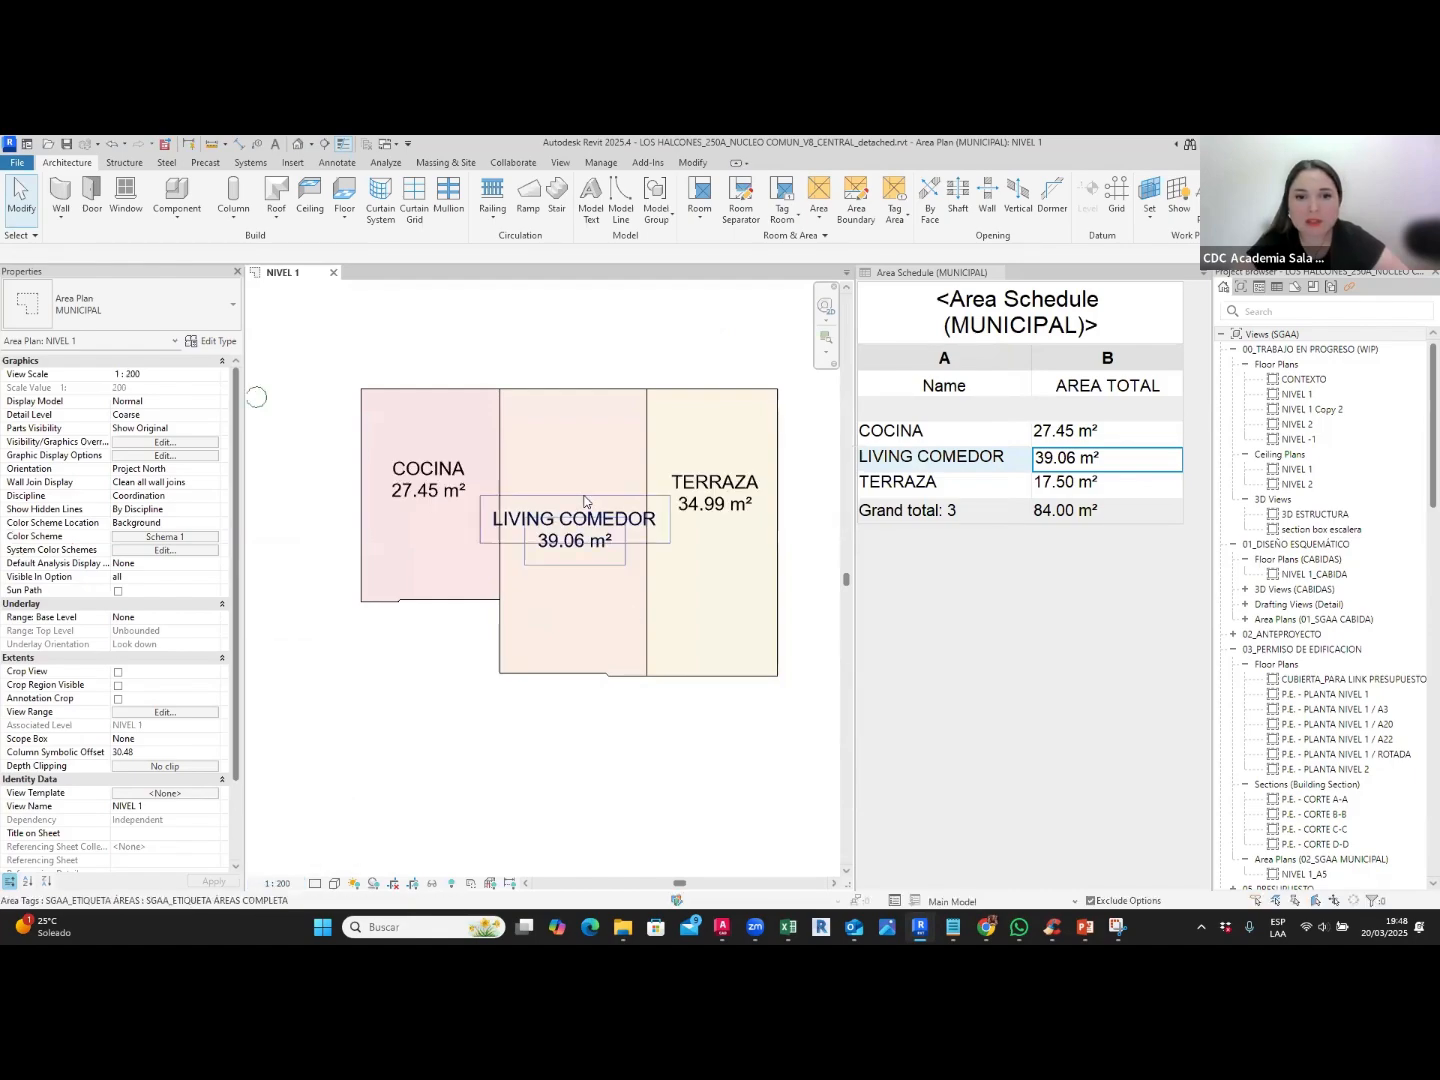
left_click(278, 883)
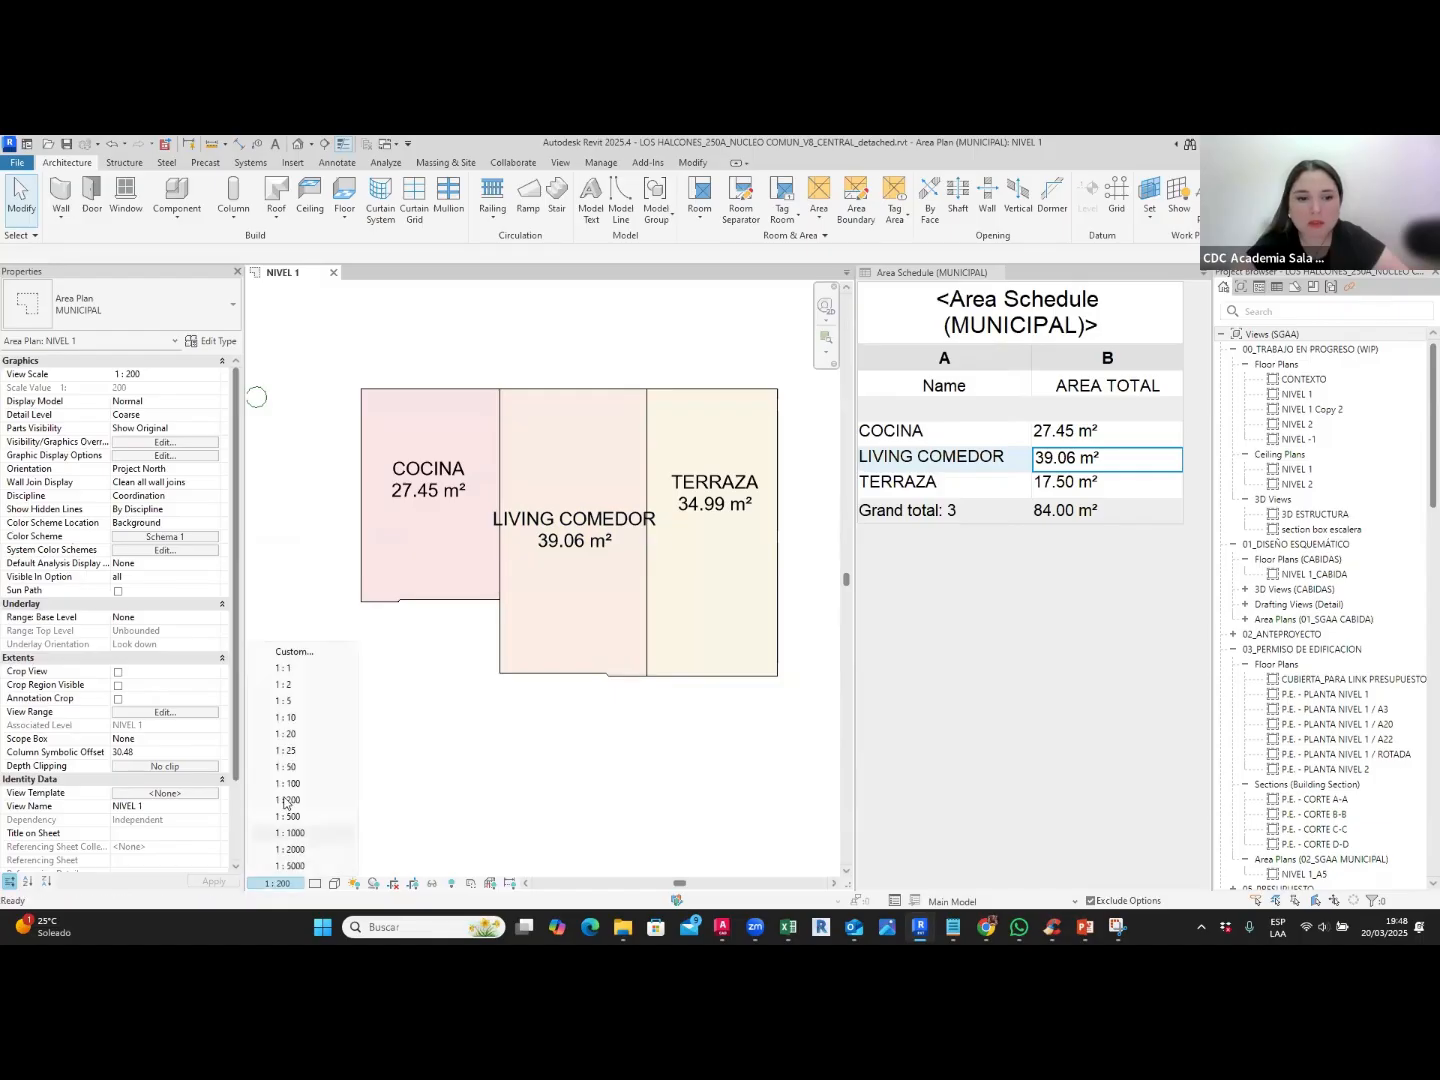
left_click(288, 784)
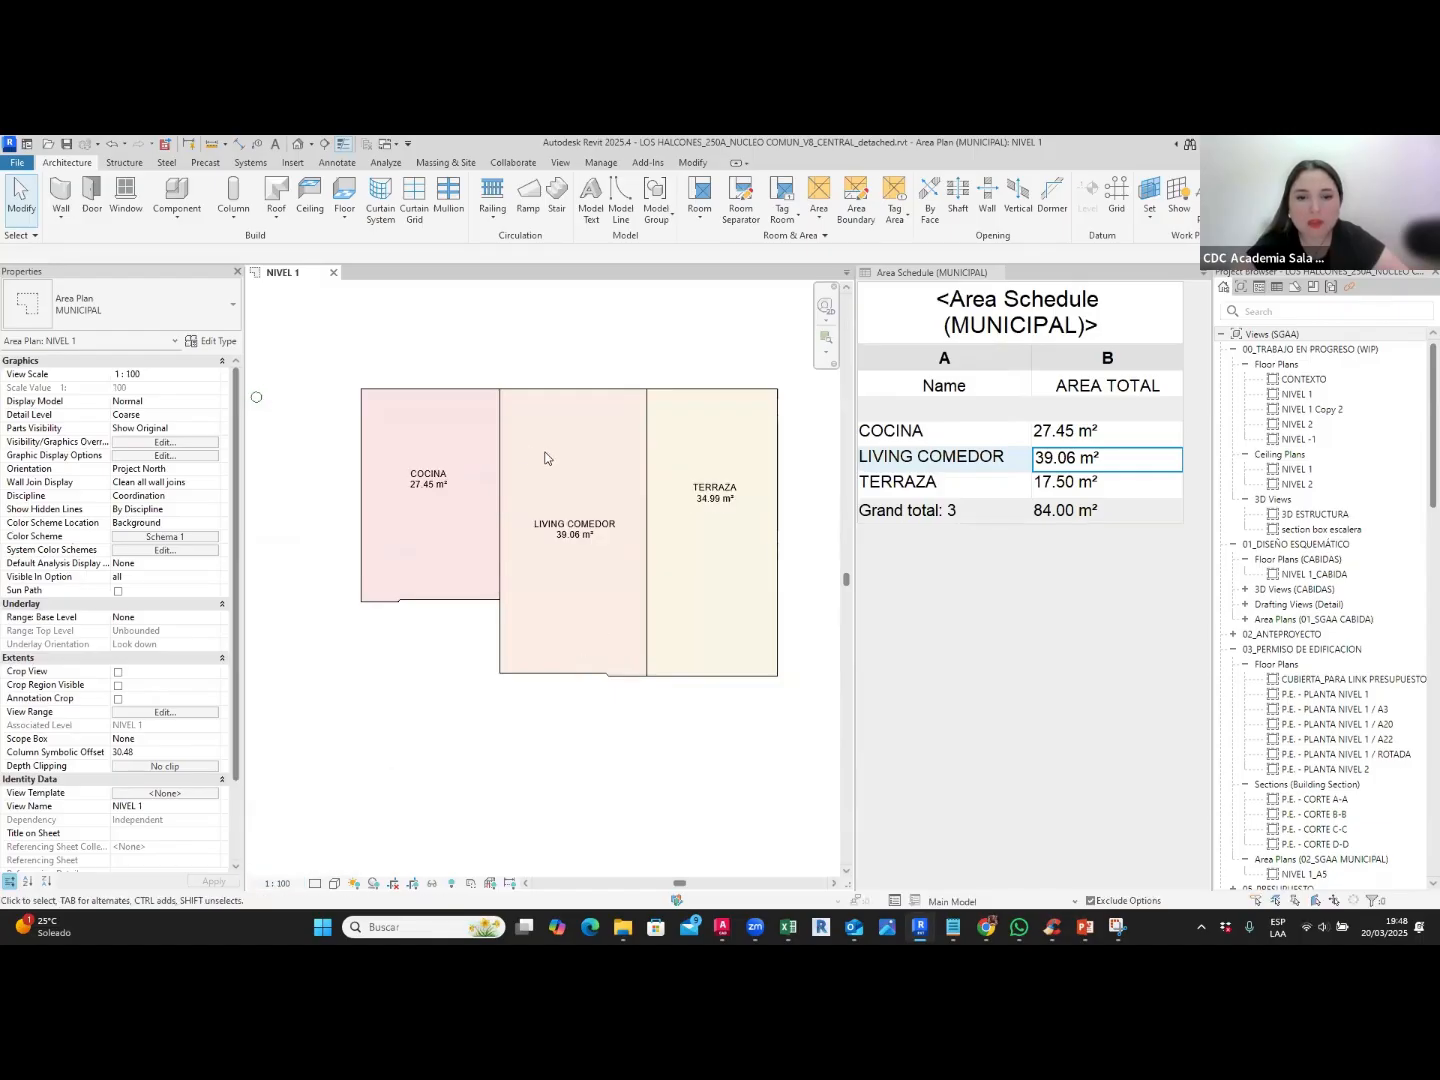
Step: Compare the area shown in the TERRAZA tag with the TERRAZA value in the area schedule
scroll(525, 483, "up", 1)
scroll(525, 483, "down", 2)
scroll(525, 489, "up", 2)
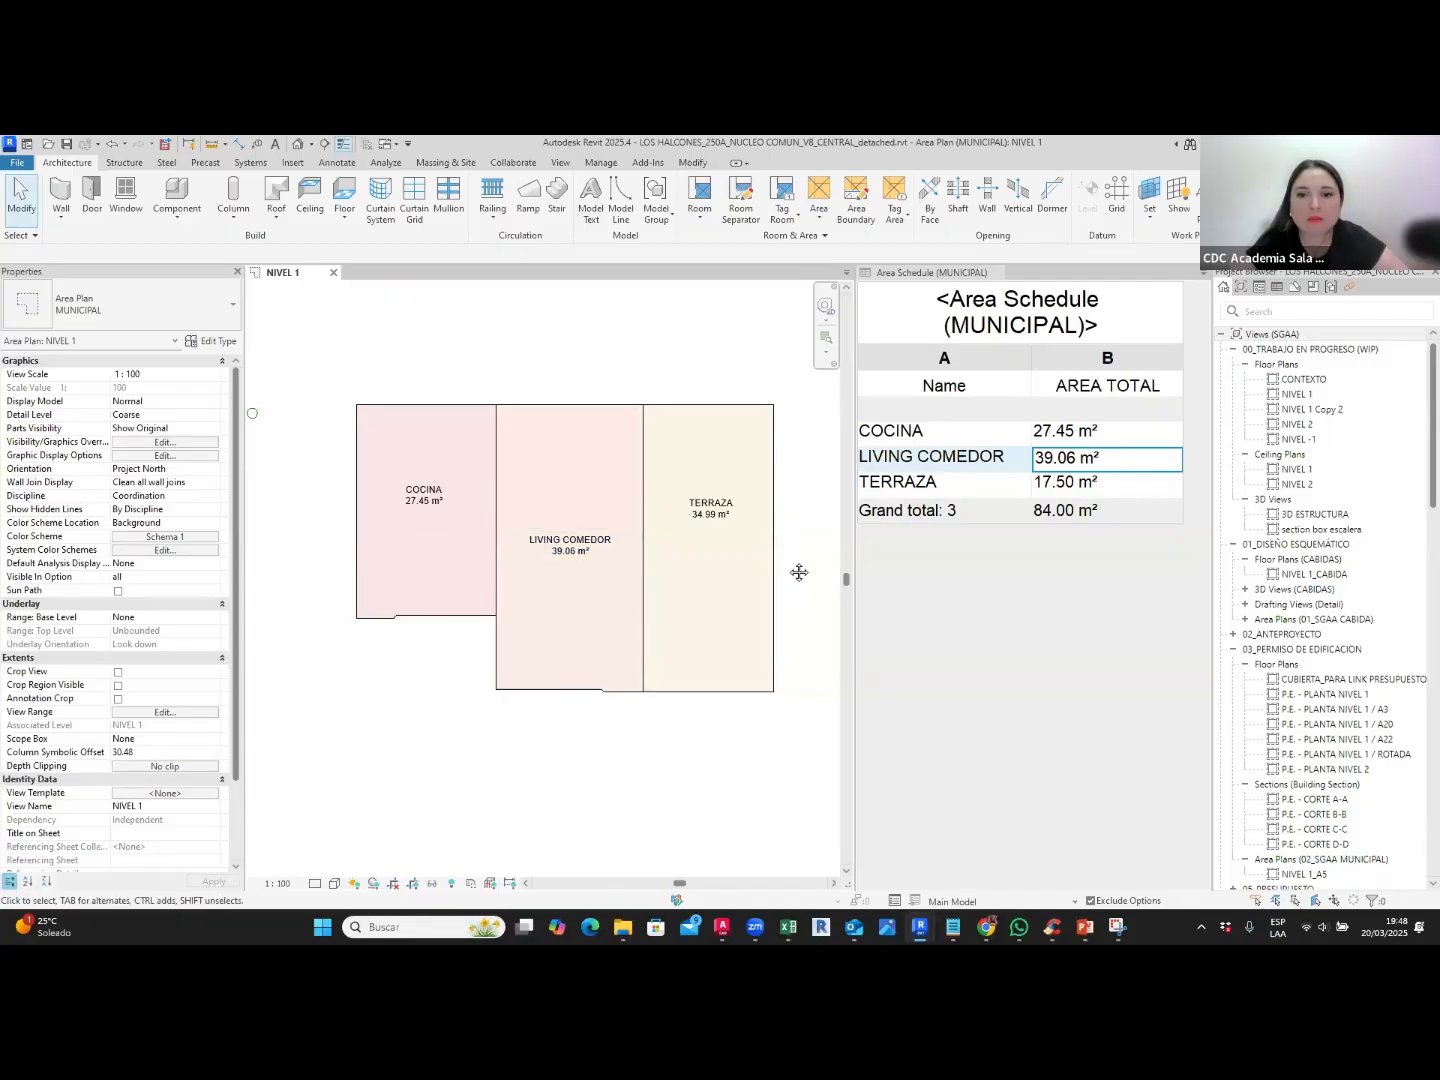
middle_click_drag(799, 572, 761, 532)
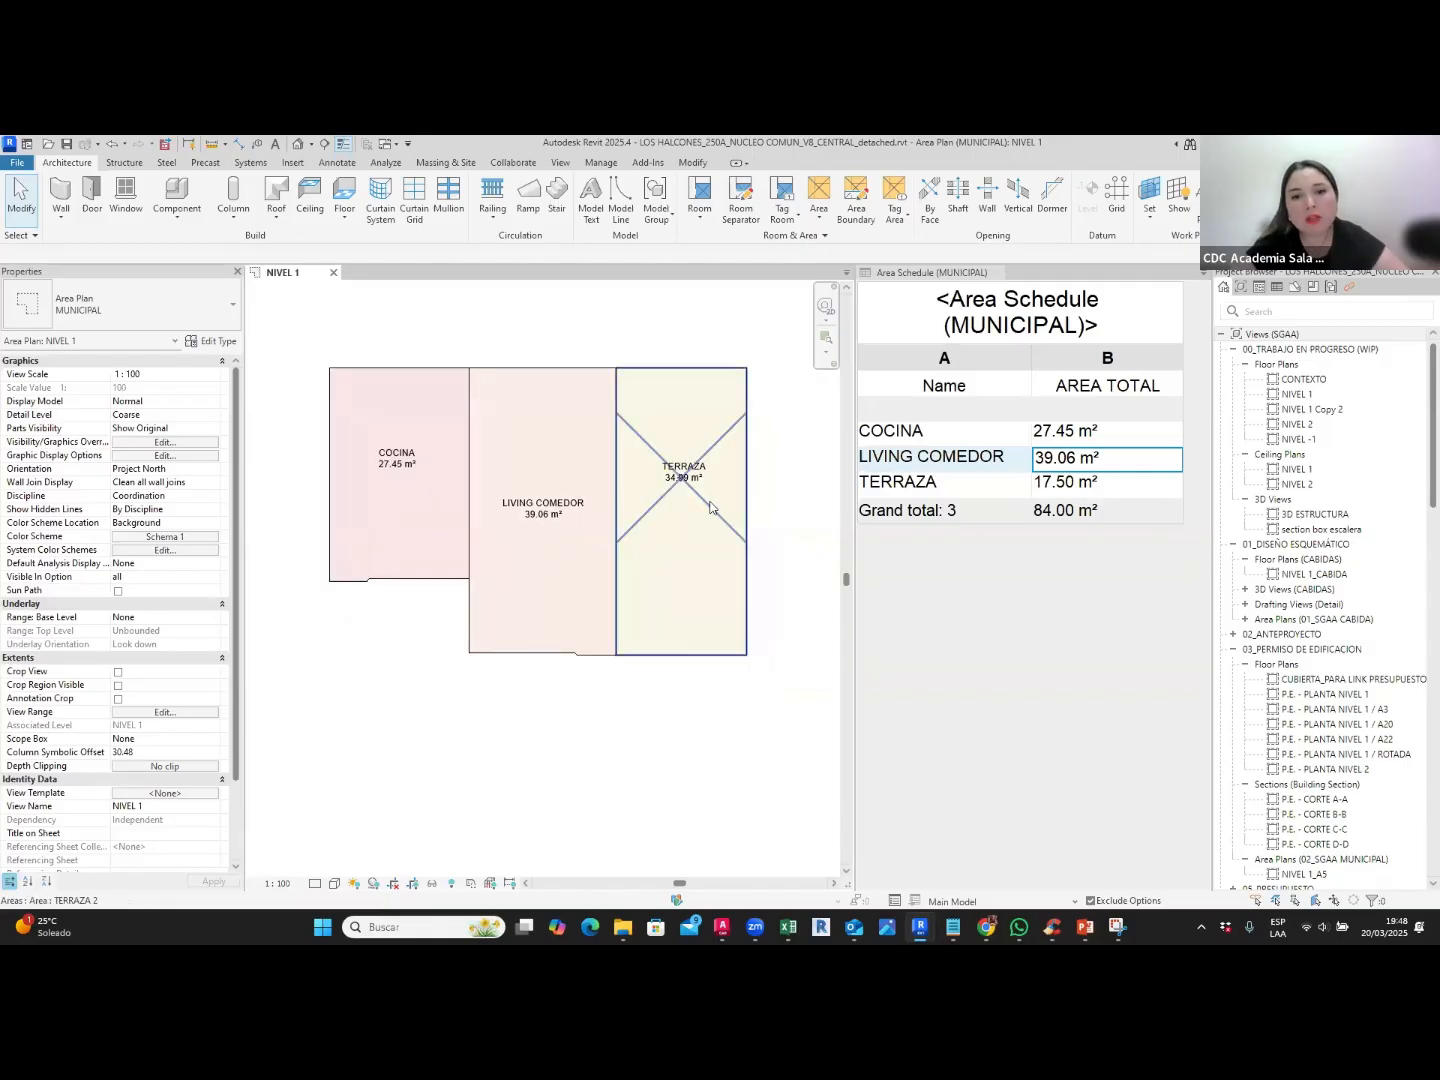
scroll(672, 472, "up", 3)
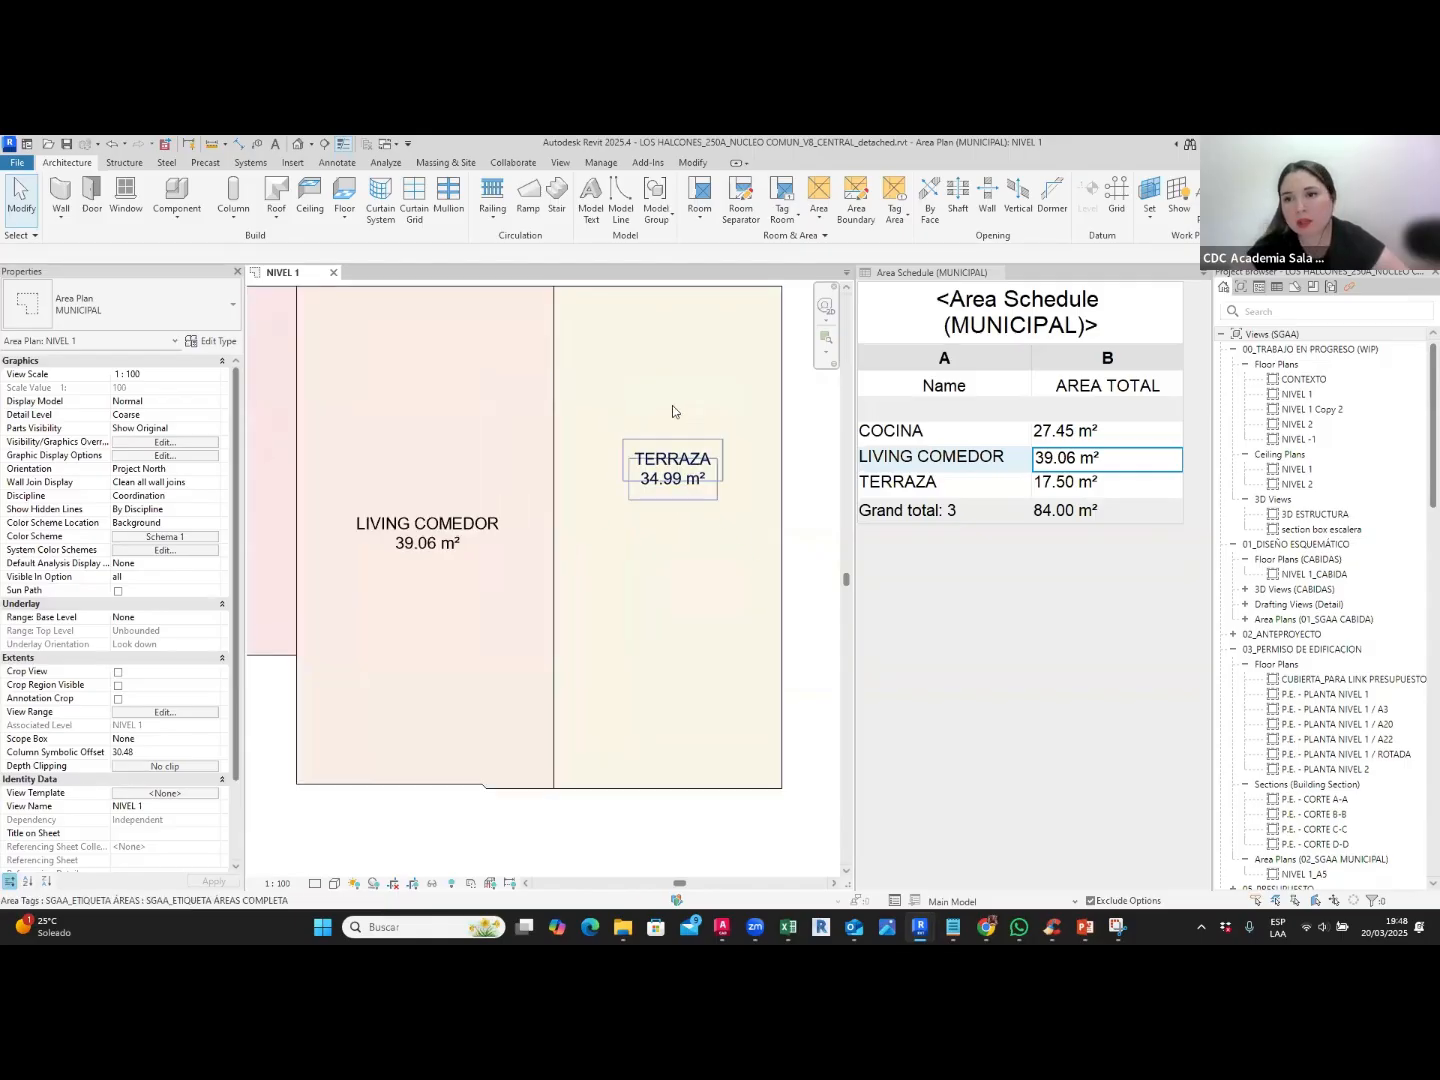
scroll(681, 467, "down", 2)
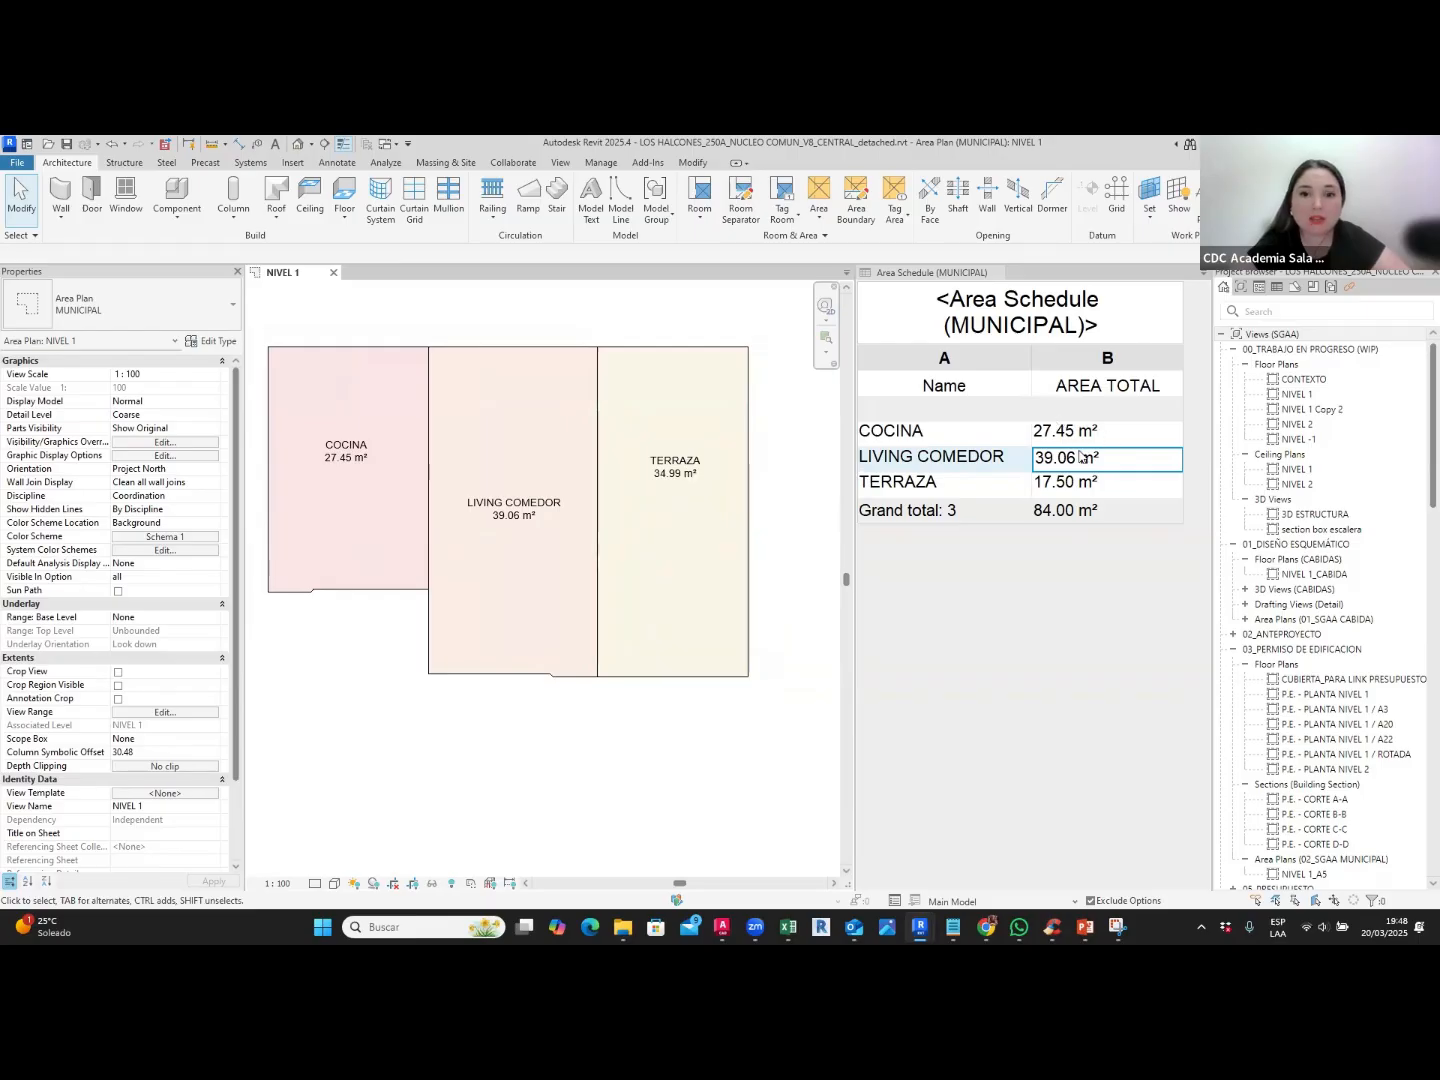
scroll(627, 469, "up", 2)
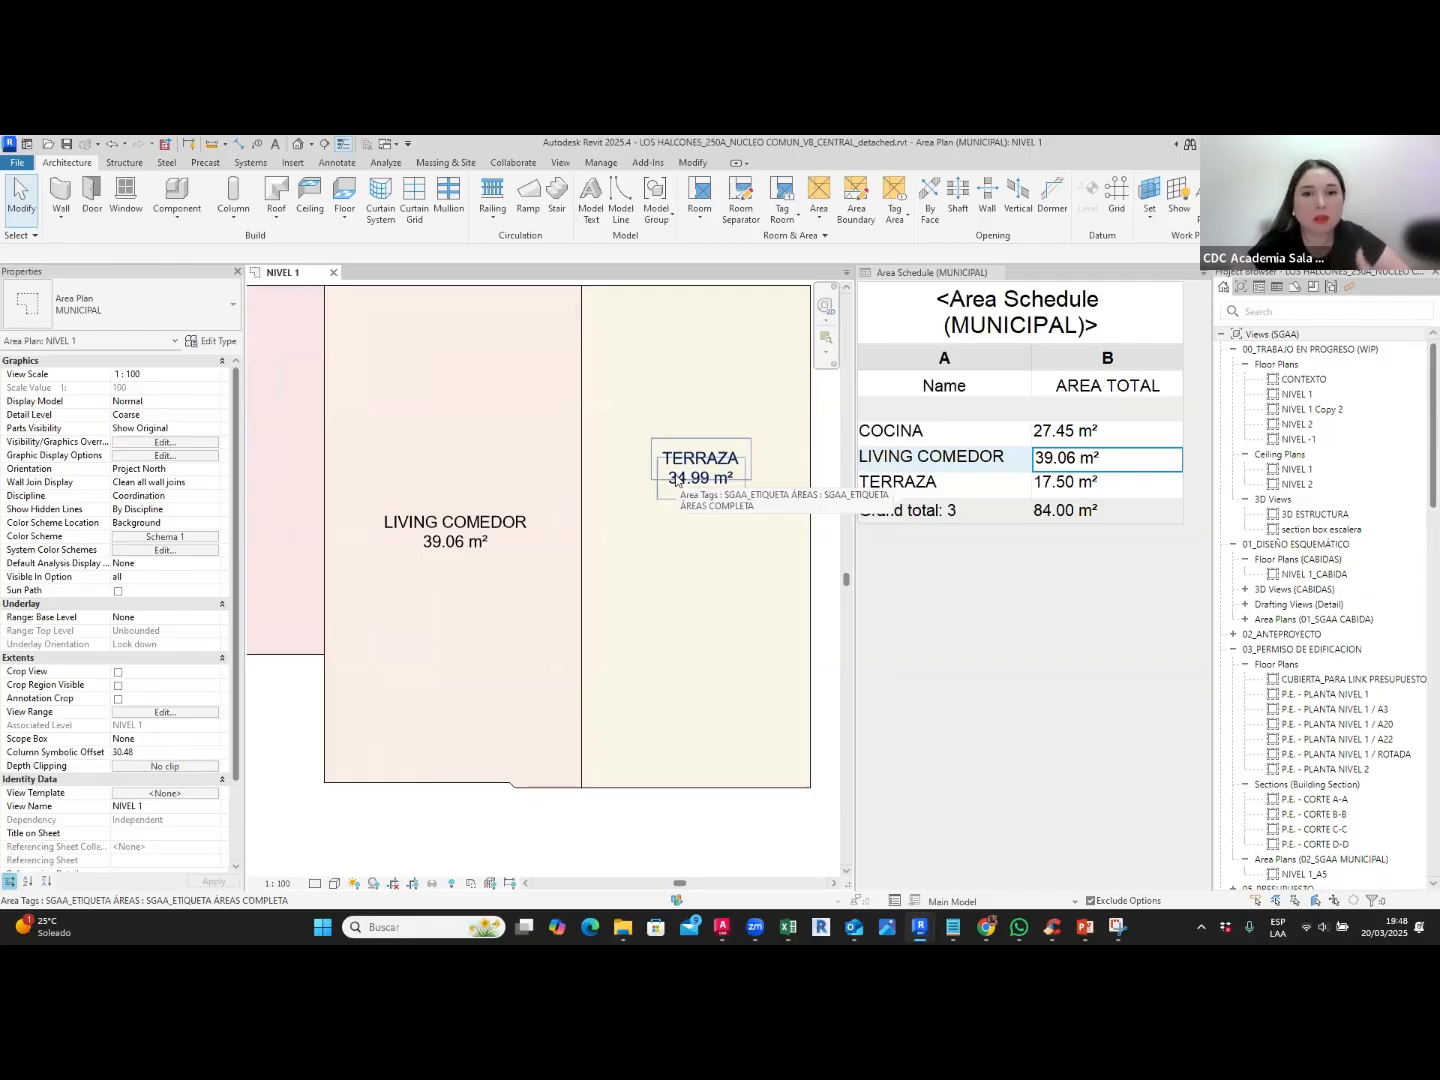
scroll(697, 478, "down", 2)
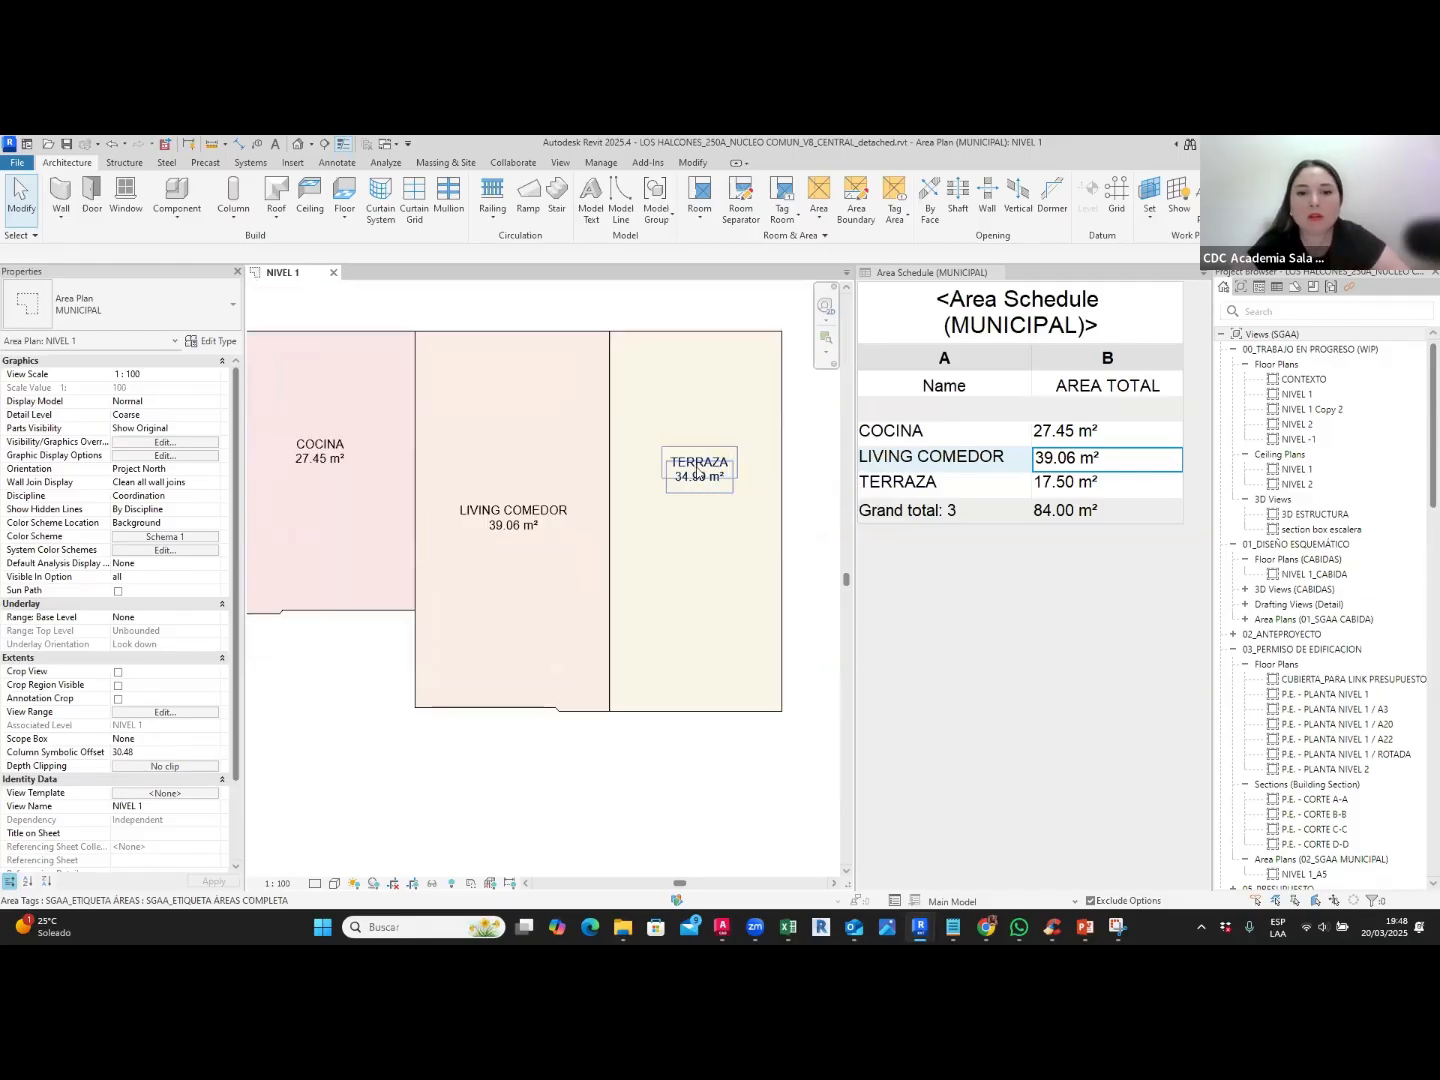
Step: Switch the TERRAZA area tag to the type SGAA_ETIQUETA SÓLO ÁREA MITAD
left_click(680, 477)
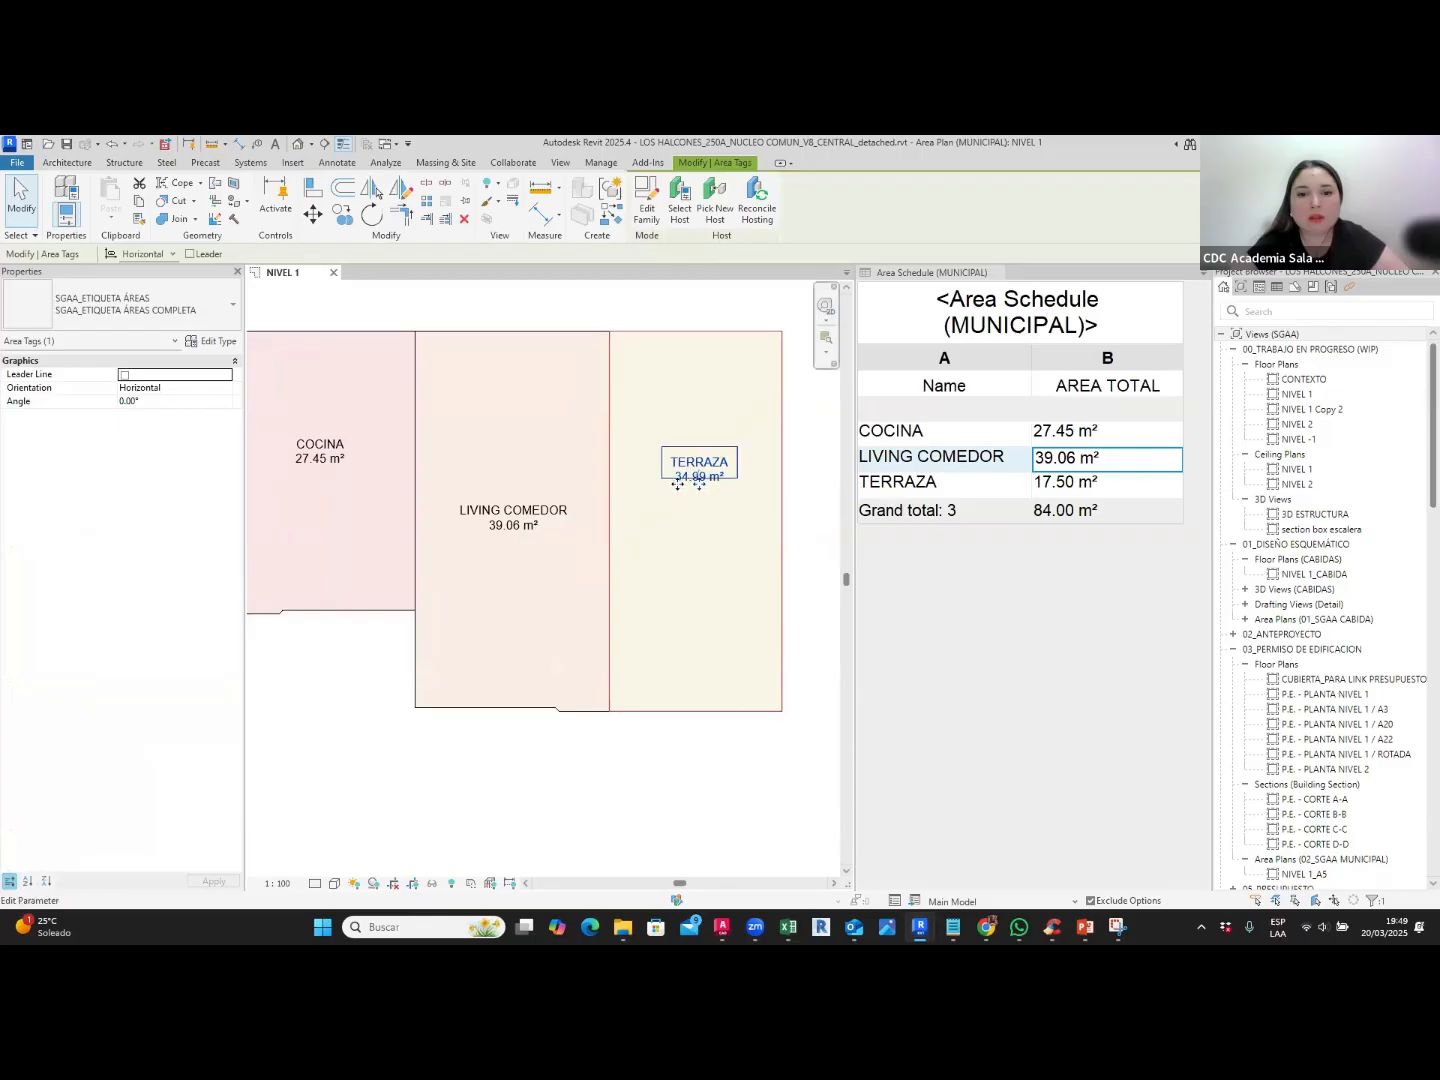
left_click(197, 322)
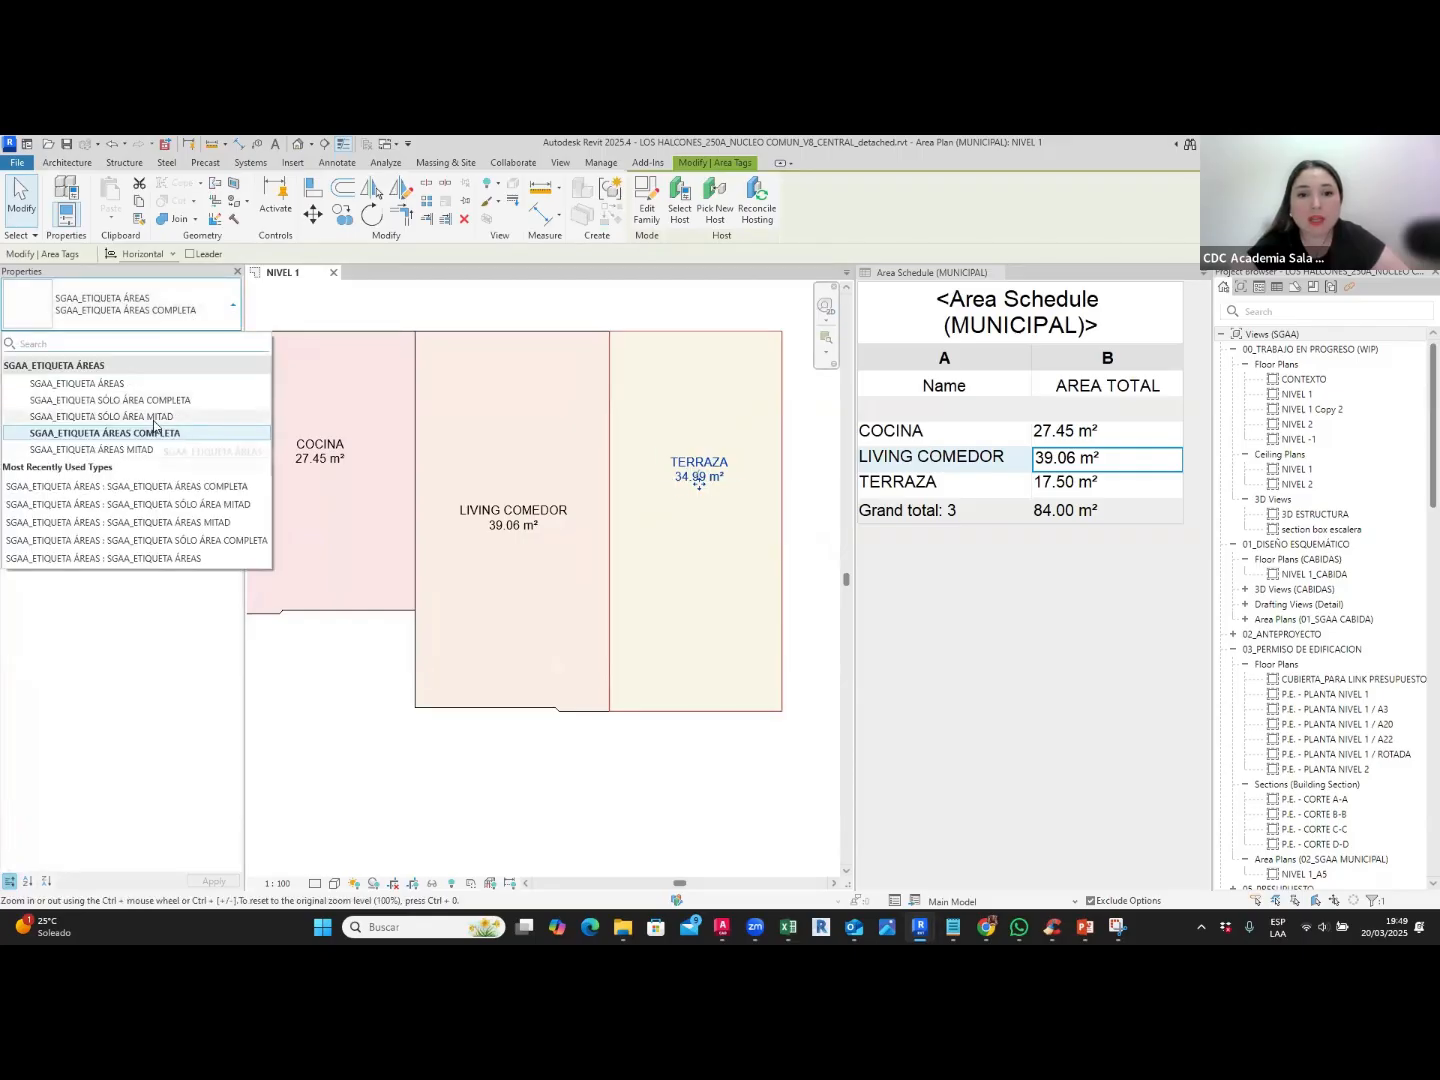
left_click(150, 416)
left_click(813, 543)
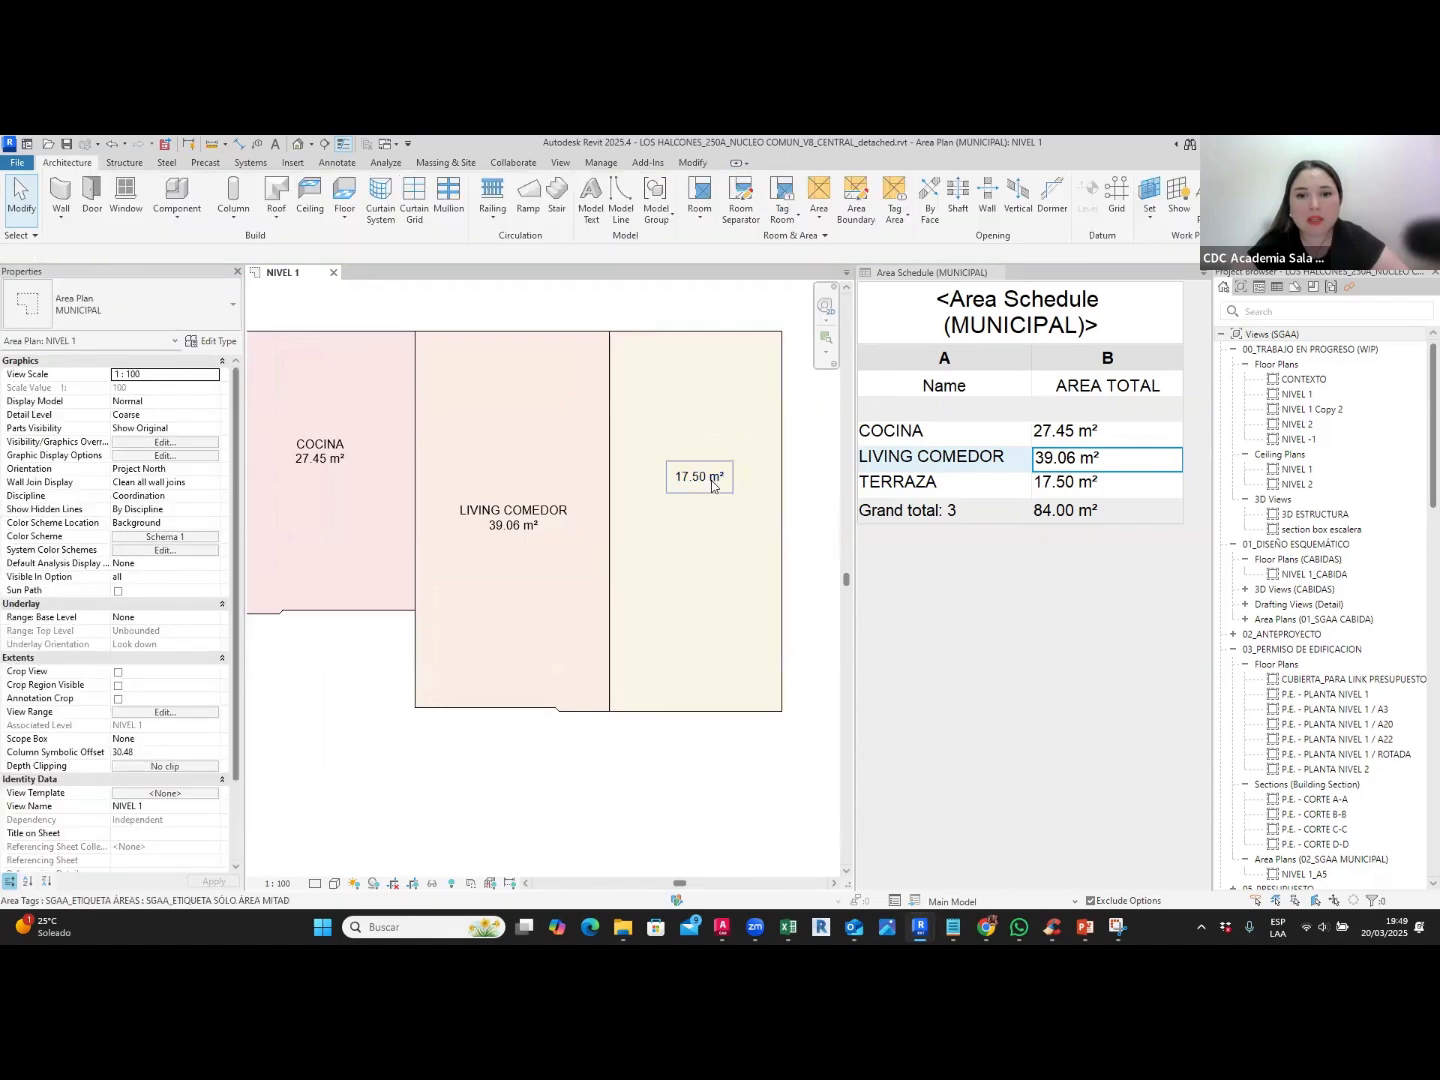
Step: Change the TERRAZA area tag's type to SGAA_ETIQUETA ÁREAS MITAD
left_click(699, 477)
left_click(171, 291)
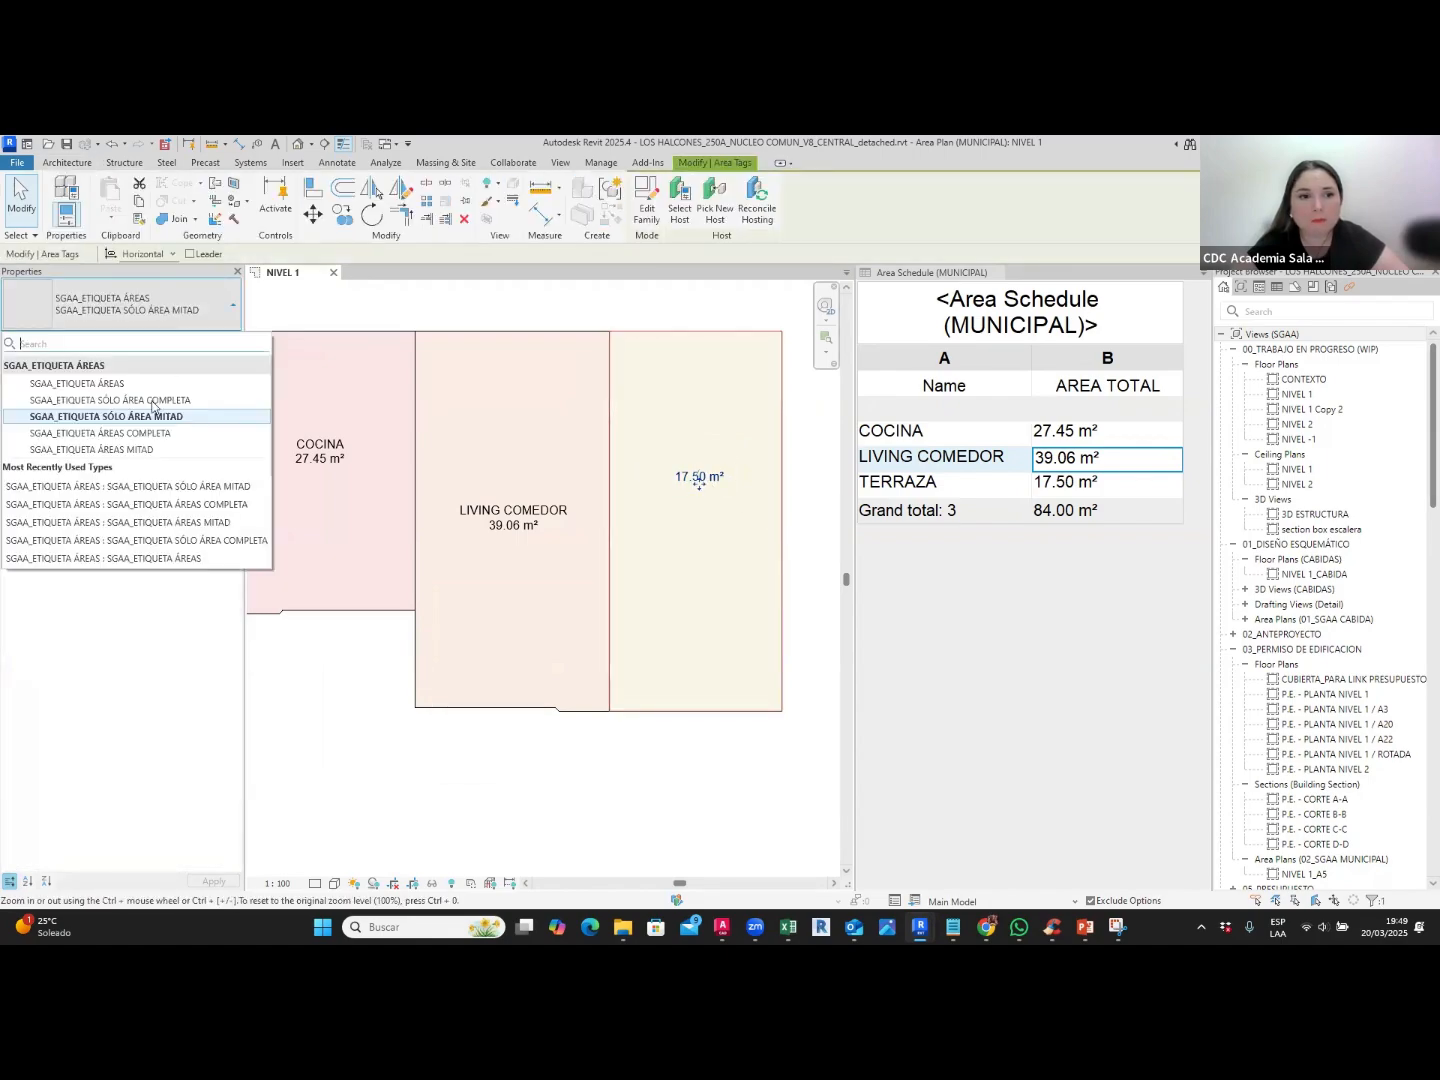
left_click(145, 450)
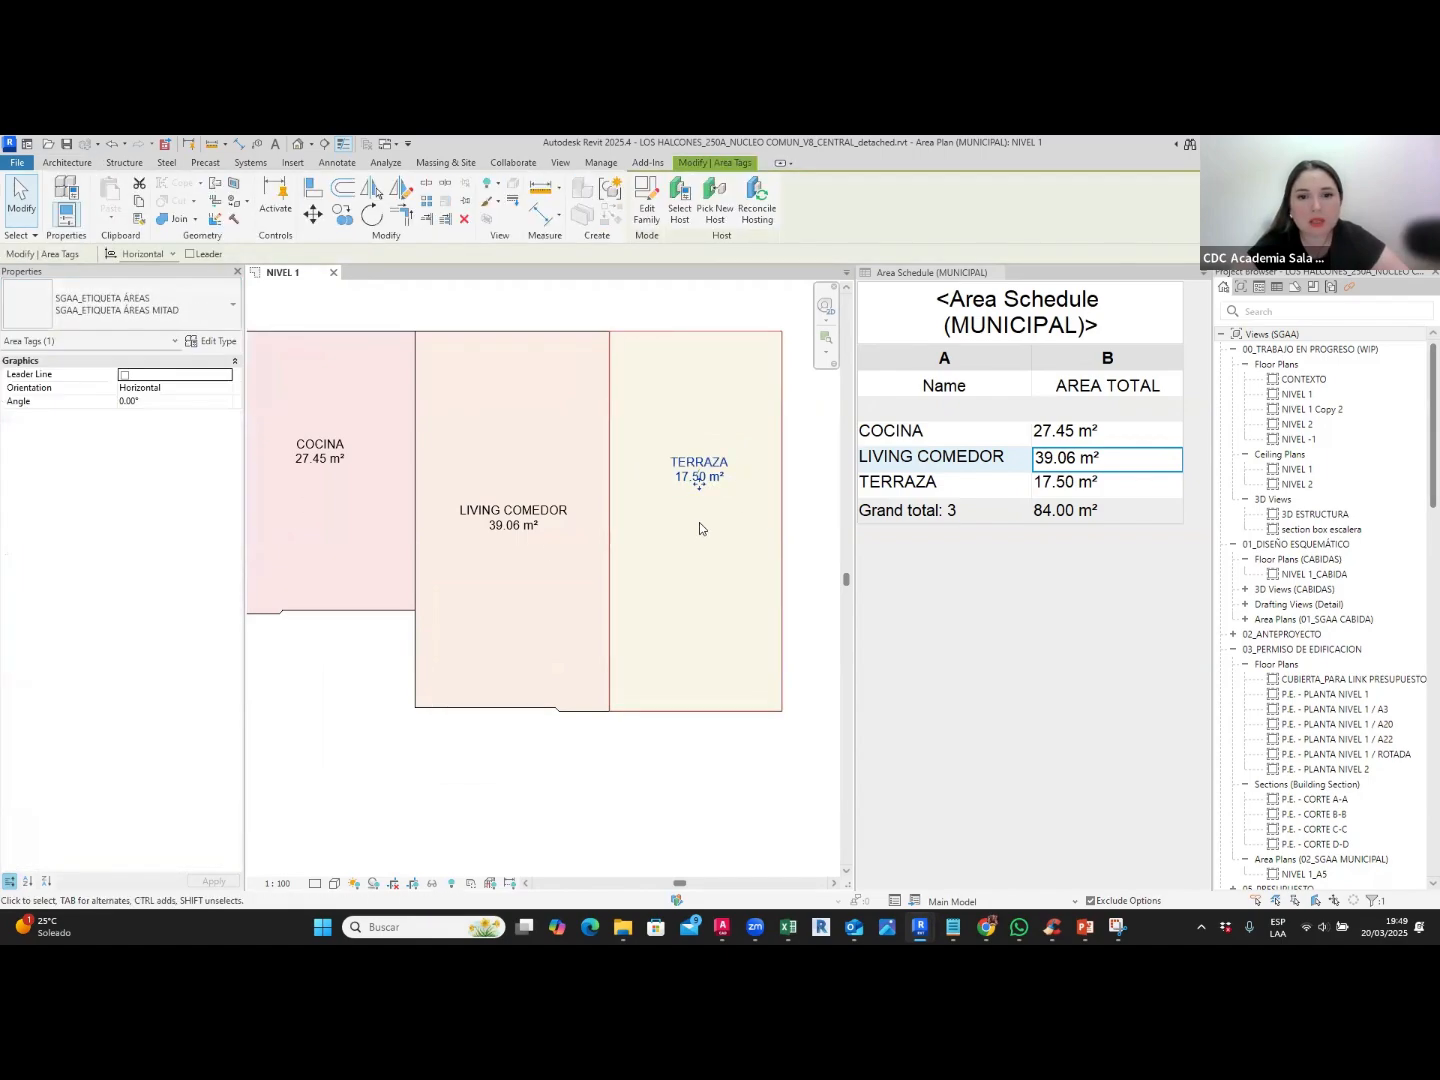
left_click(816, 509)
Step: Add aligned dimensions for the horizontal width and vertical length of the TERRAZA area, placing both inside its outline
scroll(778, 553, "up", 2)
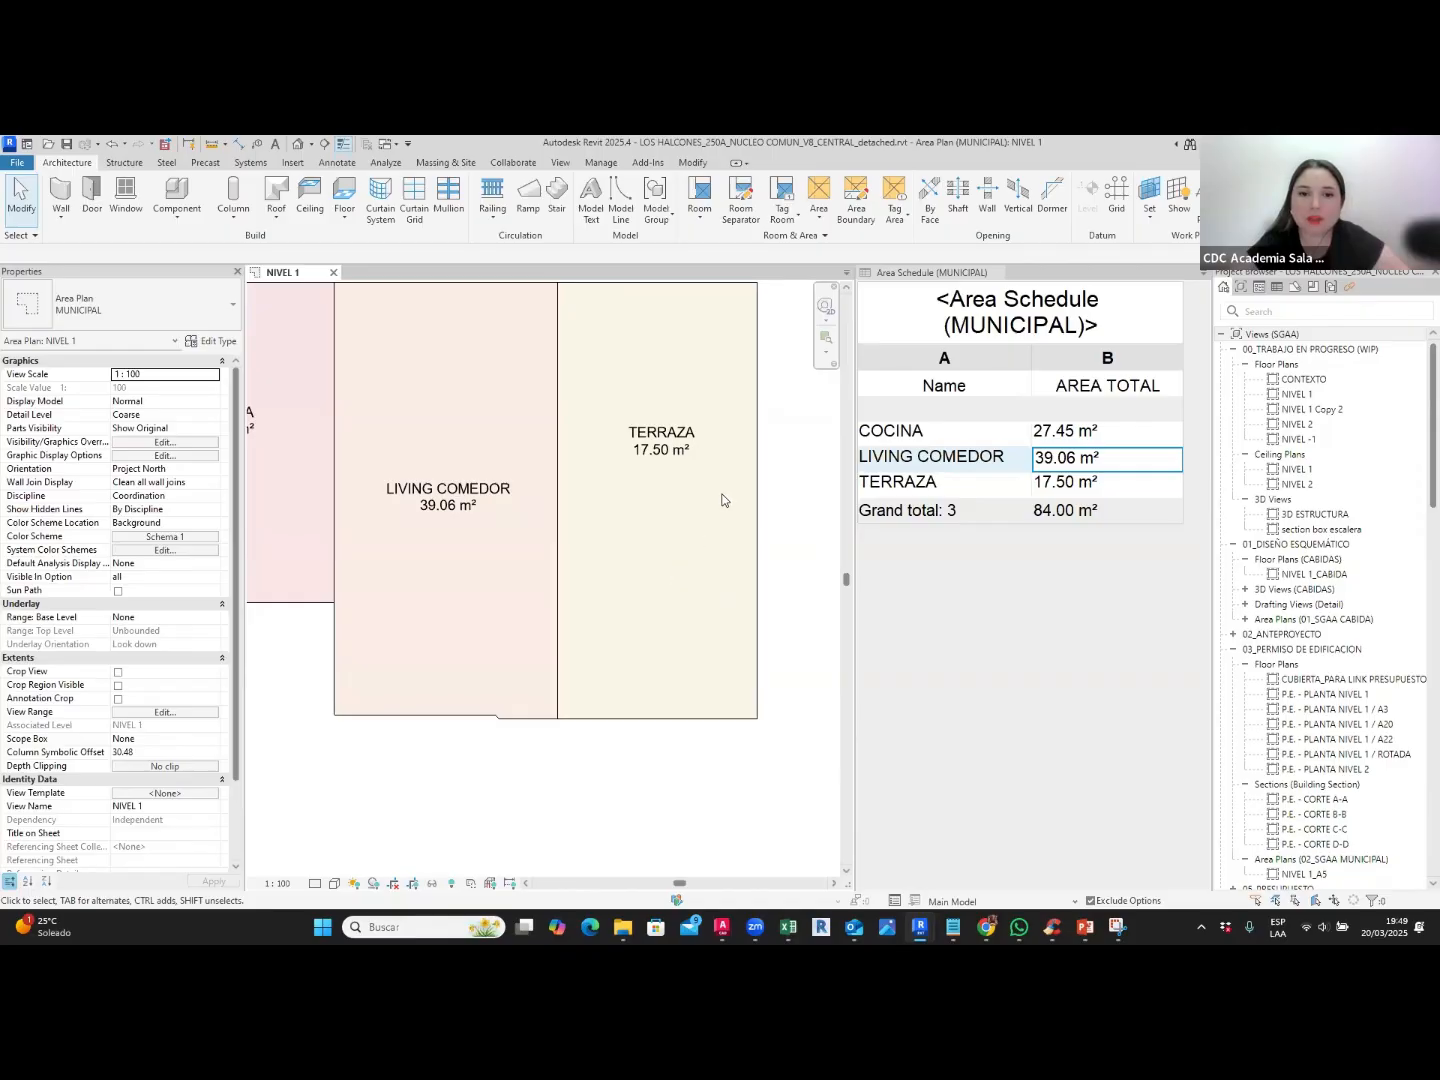
scroll(723, 500, "down", 3)
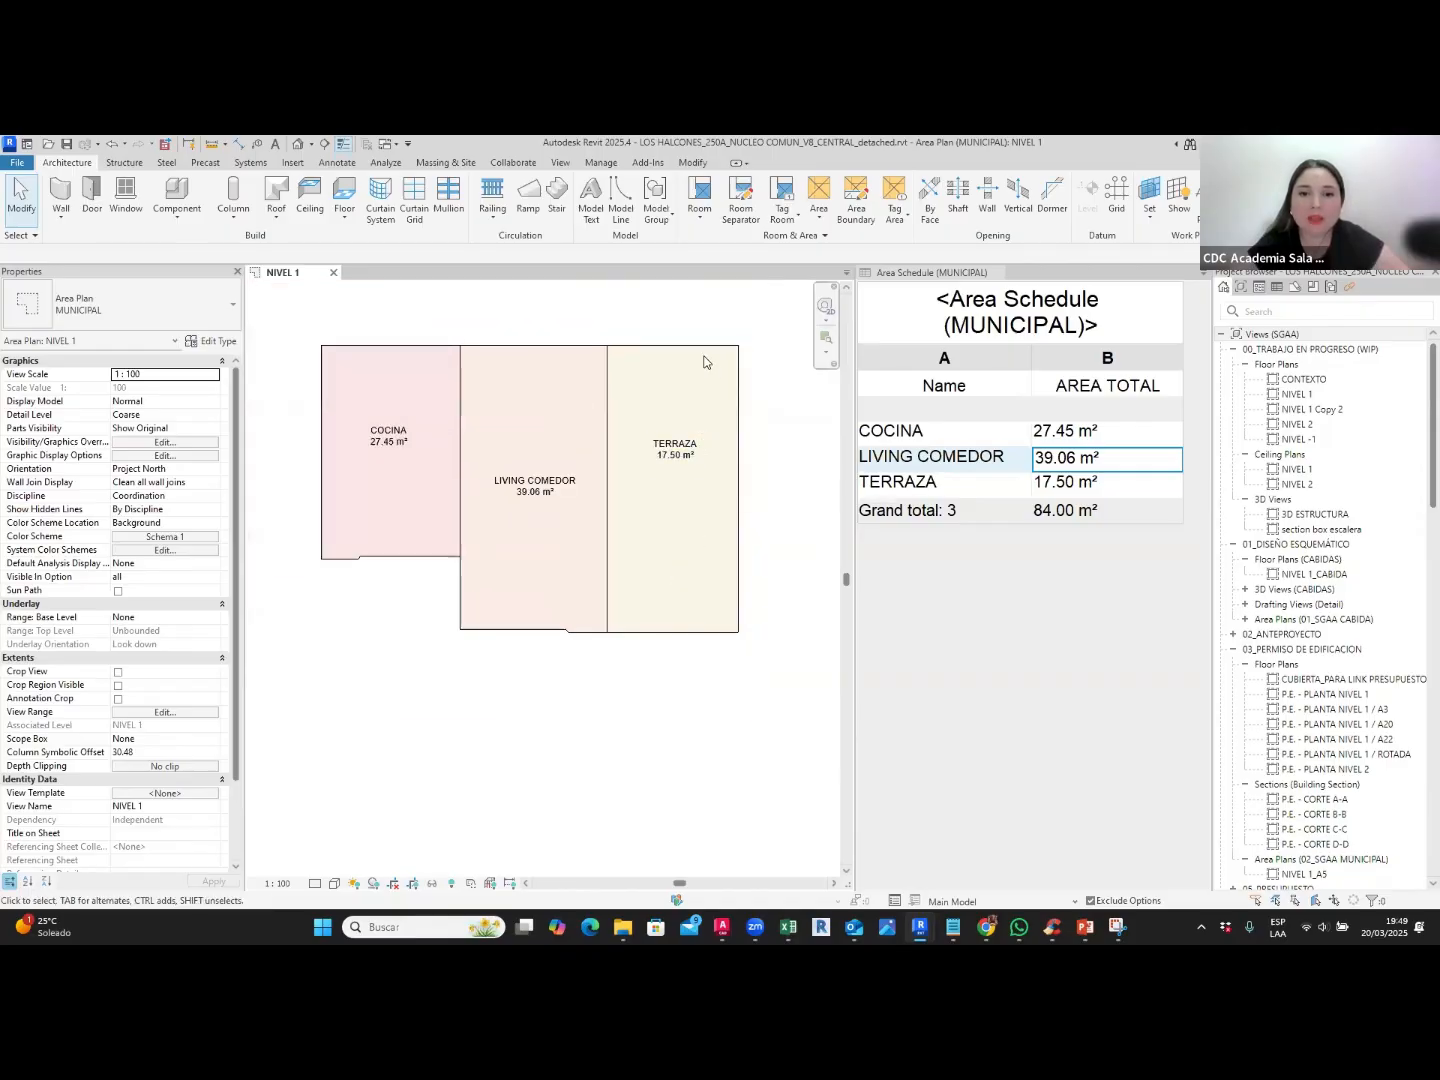
middle_click_drag(704, 361, 710, 382)
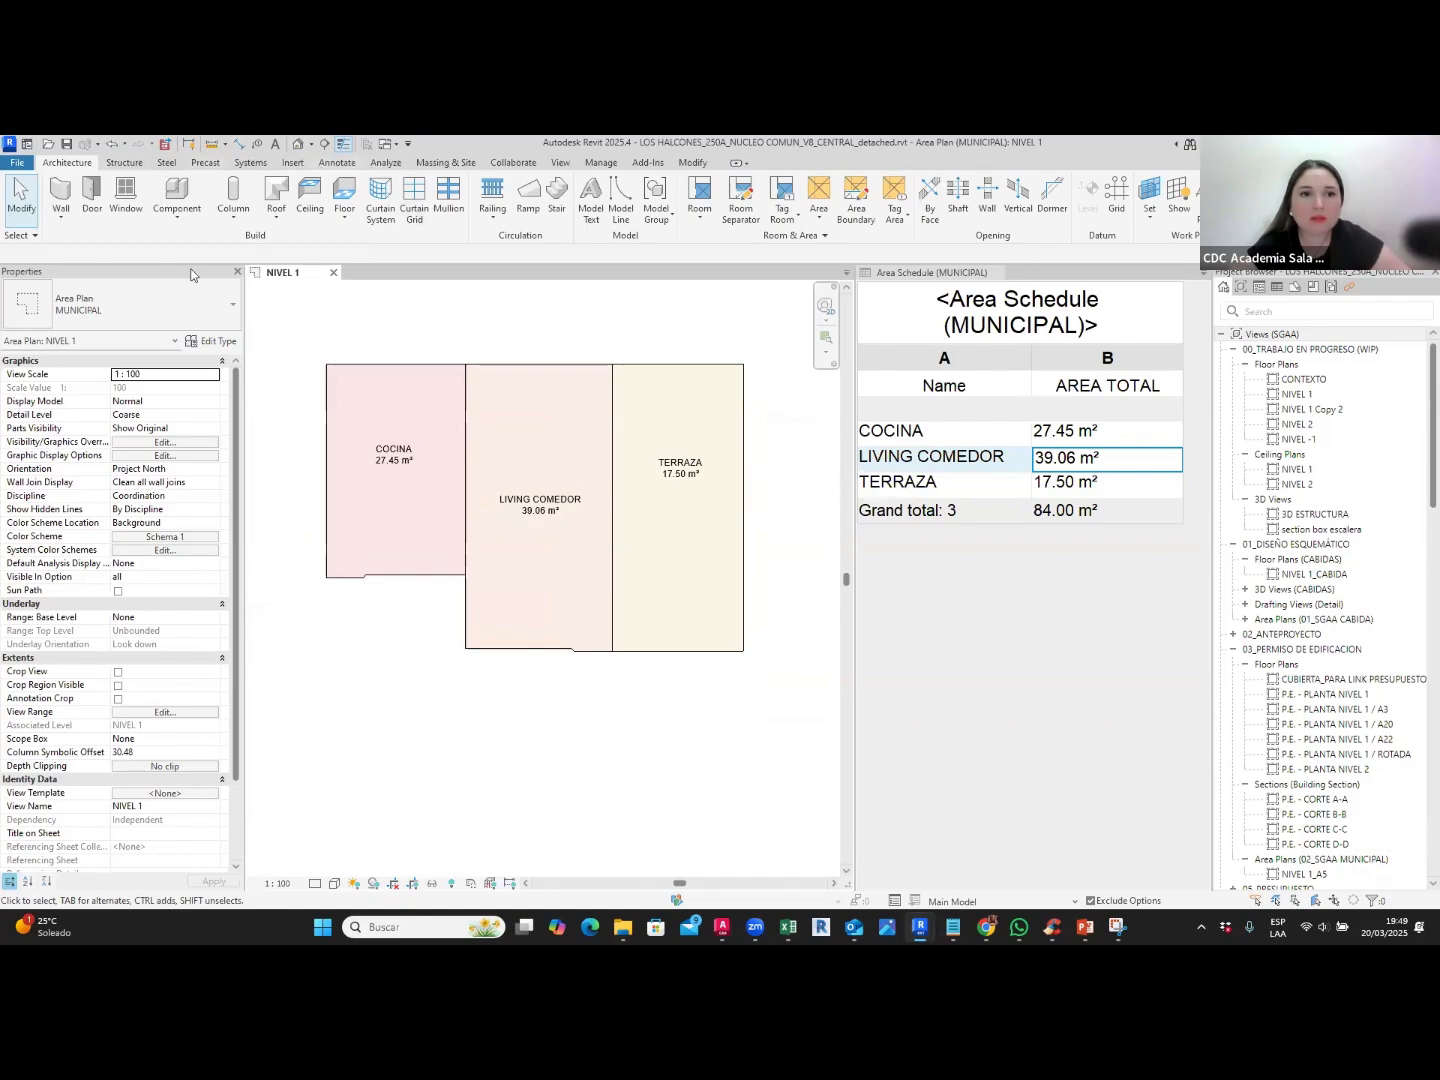
key("d")
key("i")
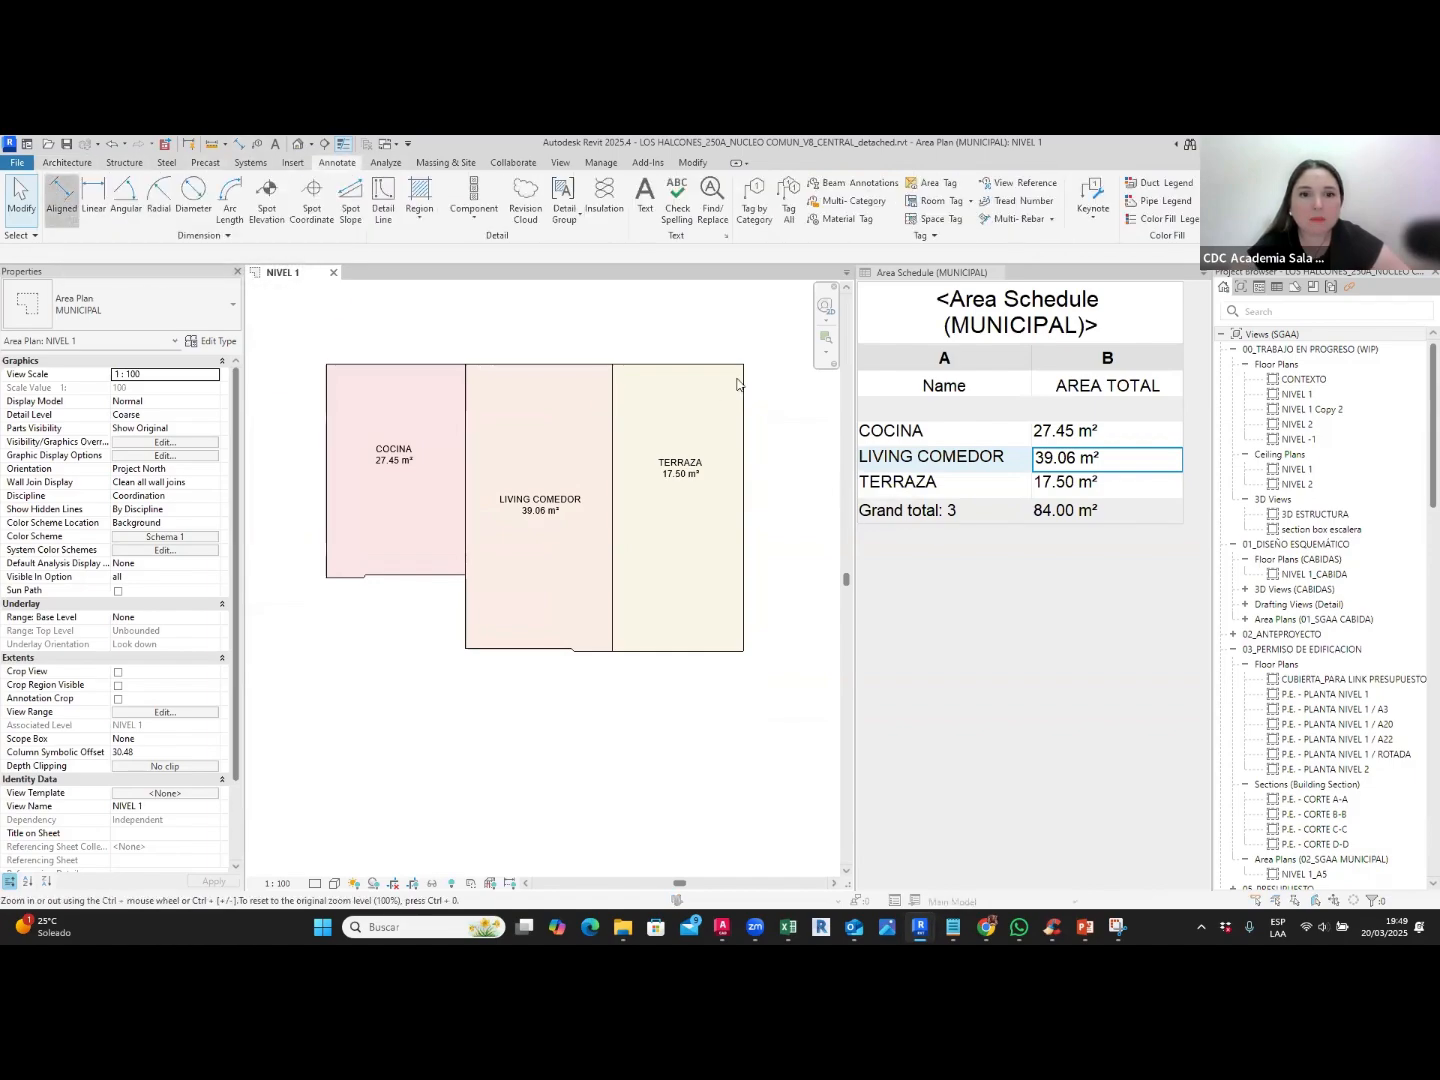
left_click(841, 396)
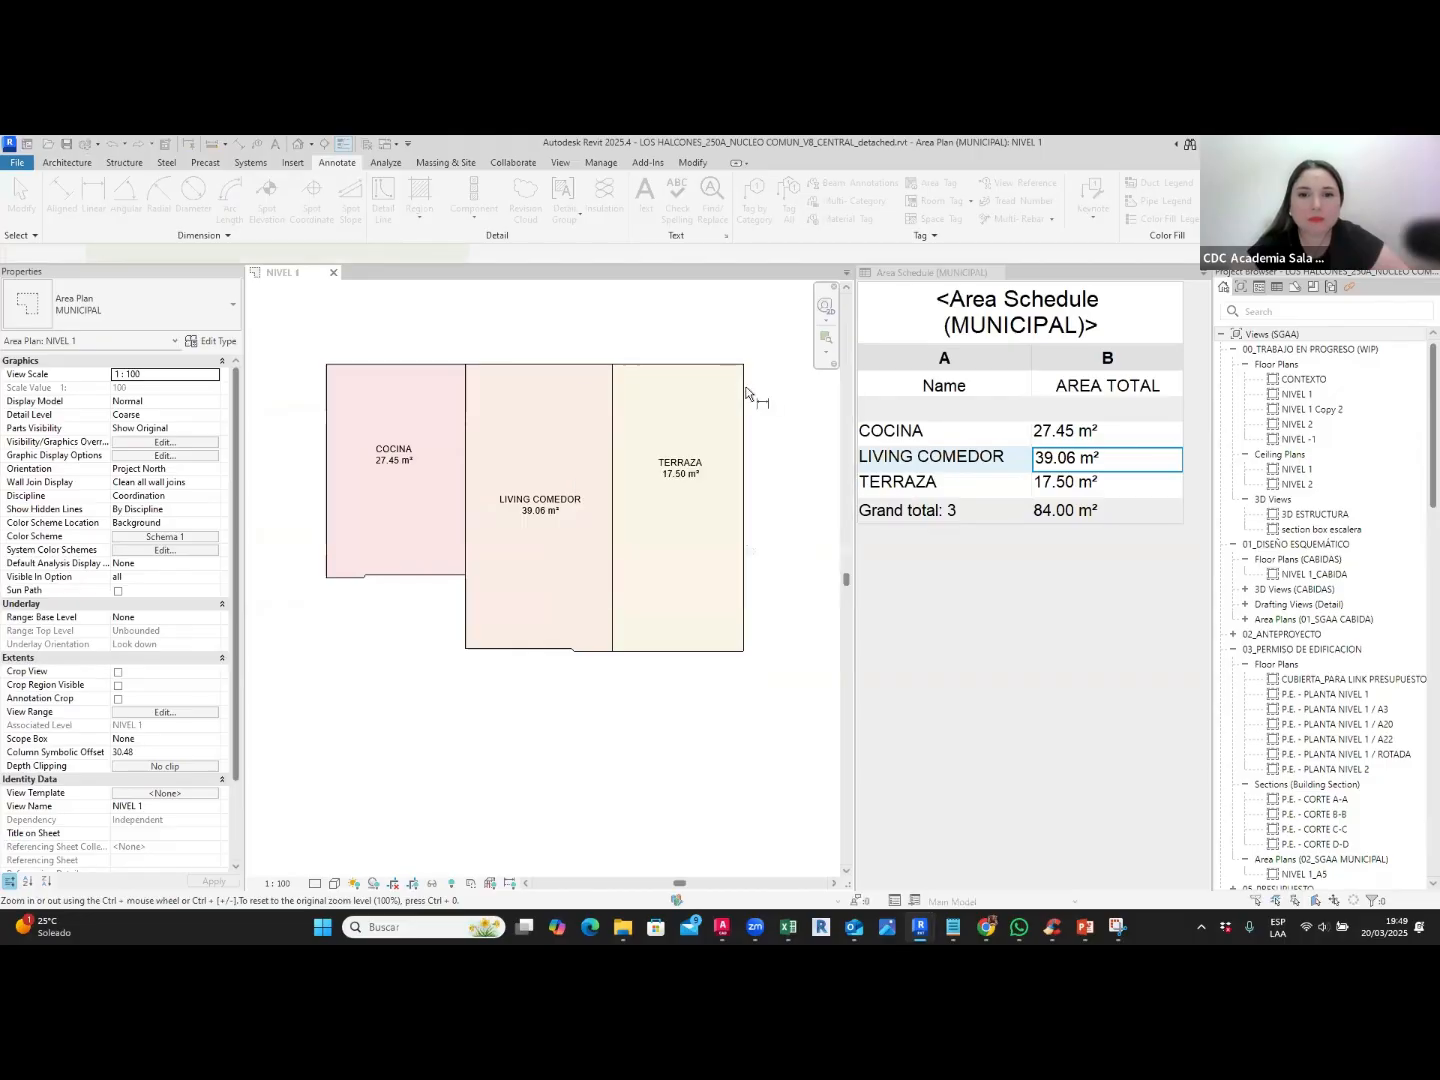
scroll(746, 393, "up", 2)
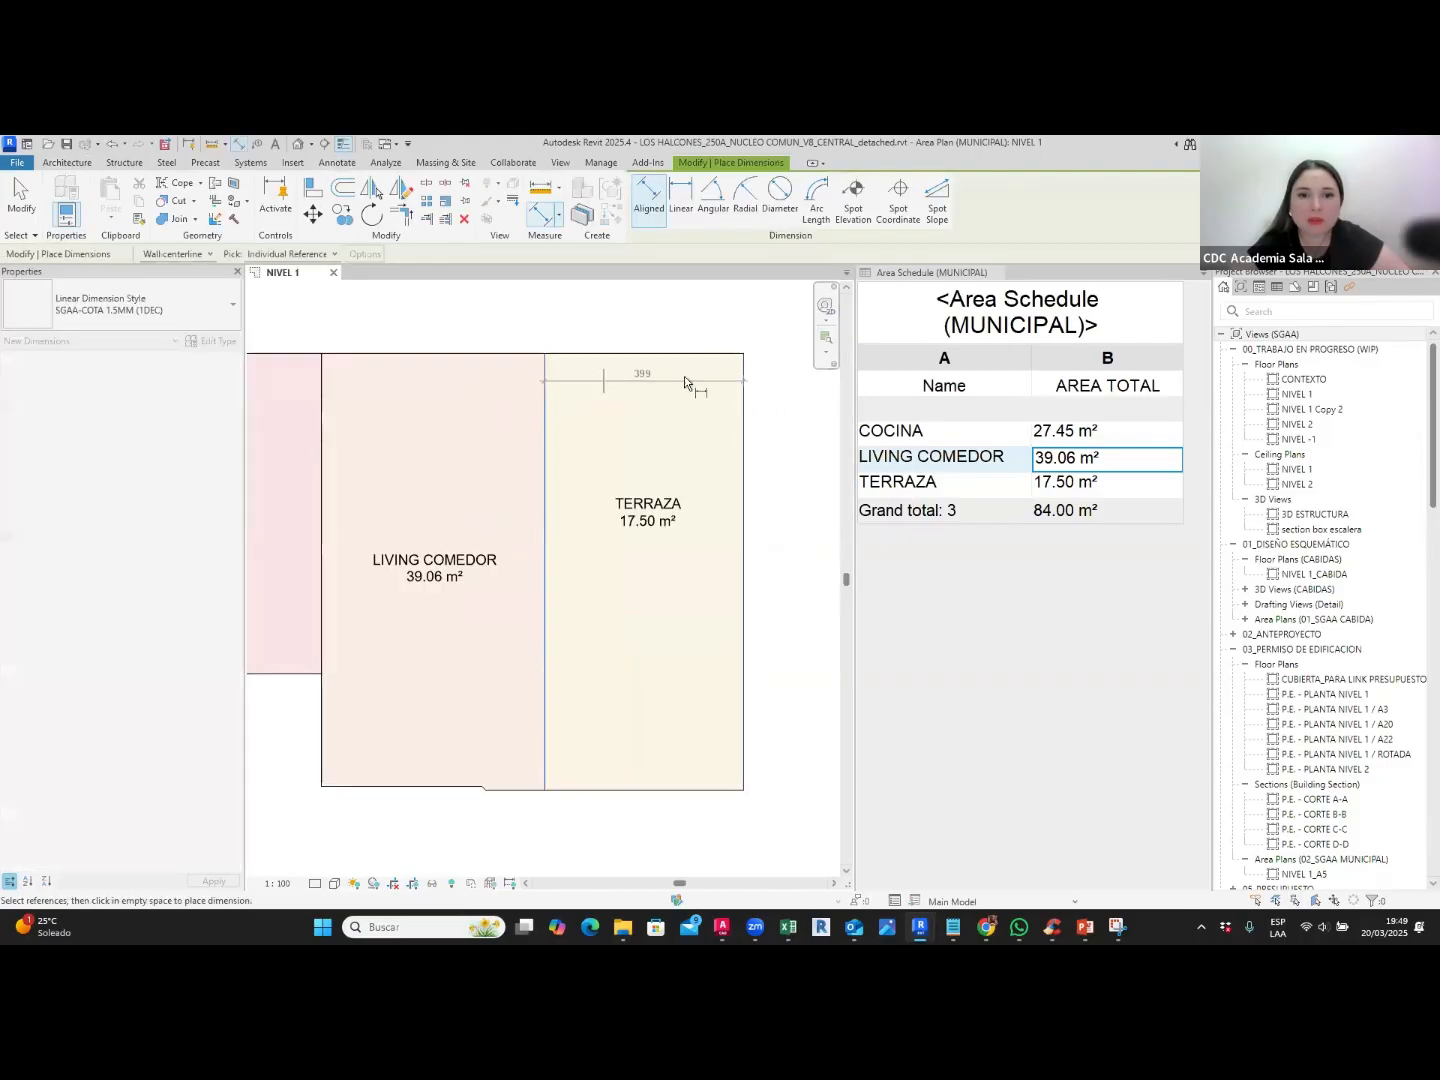
left_click(685, 378)
left_click(709, 355)
scroll(710, 385, "down", 2)
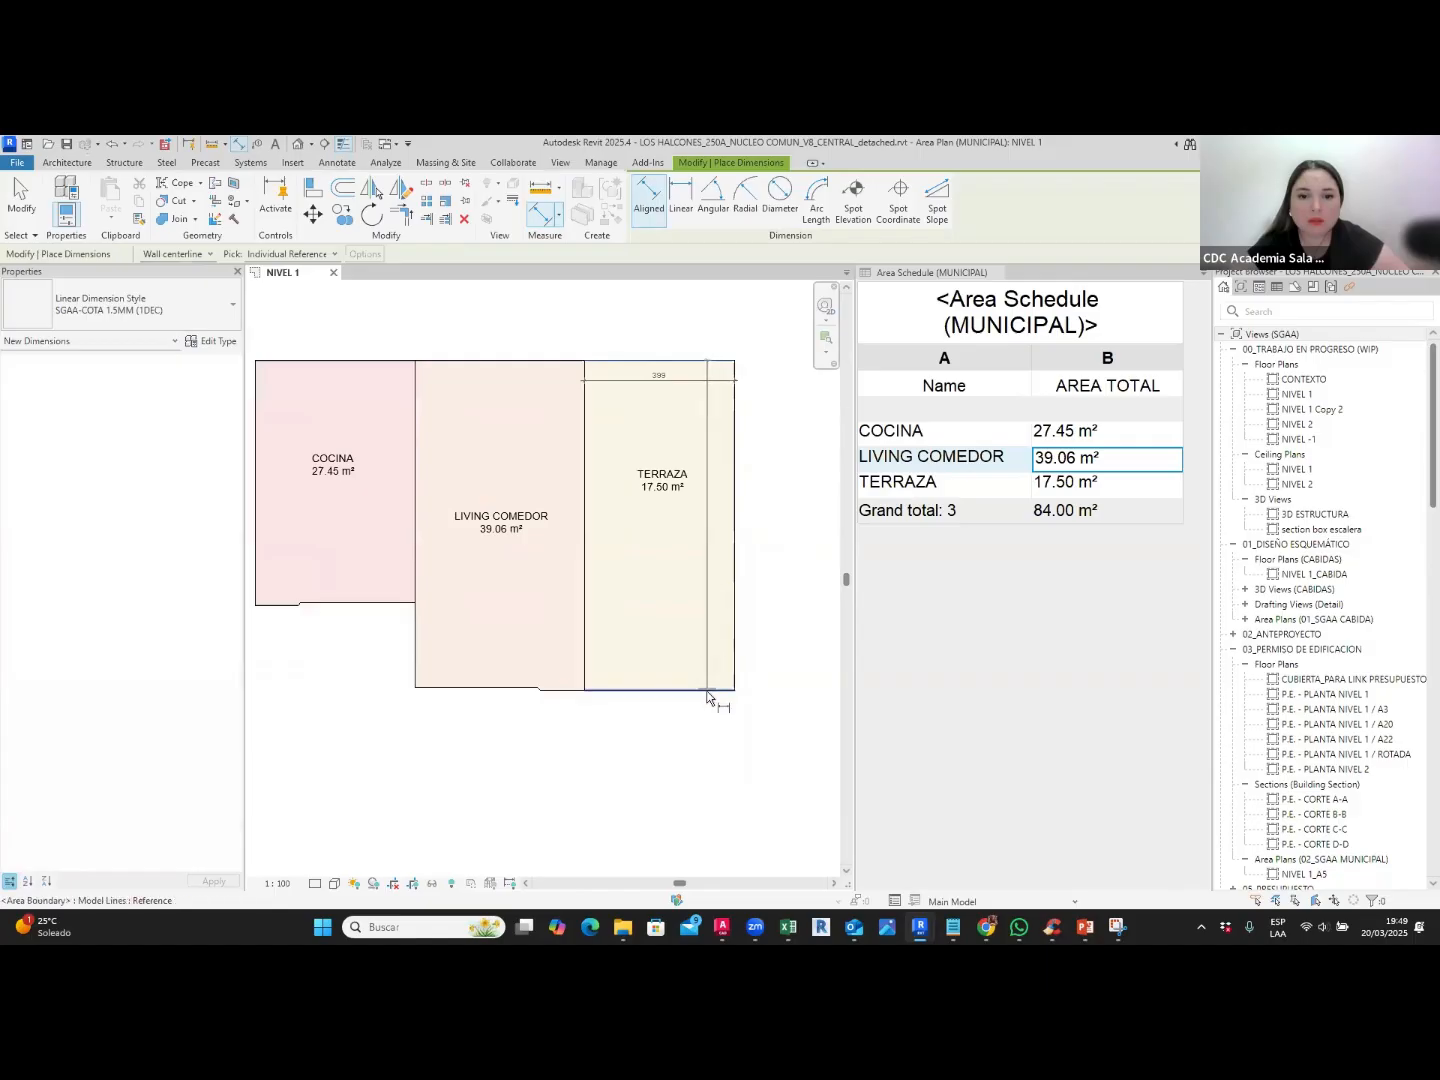
left_click(707, 690)
left_click(711, 613)
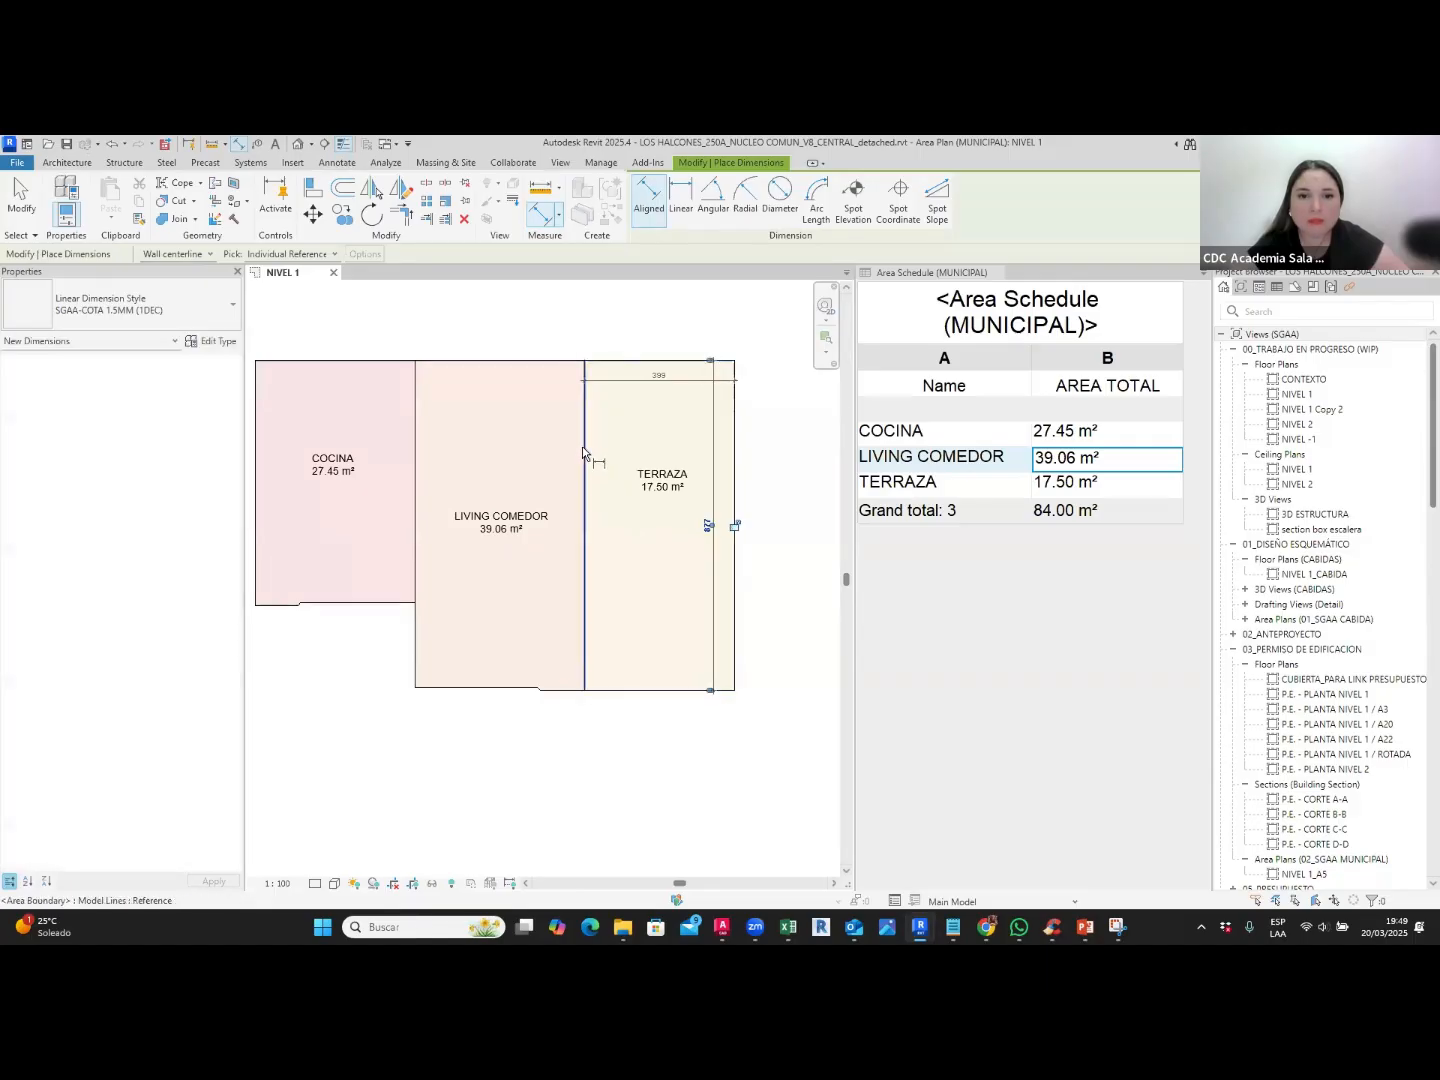
Step: Add aligned dimensions for the width and vertical length of the LIVING COMEDOR area, then end dimensioning
left_click(581, 448)
left_click(417, 452)
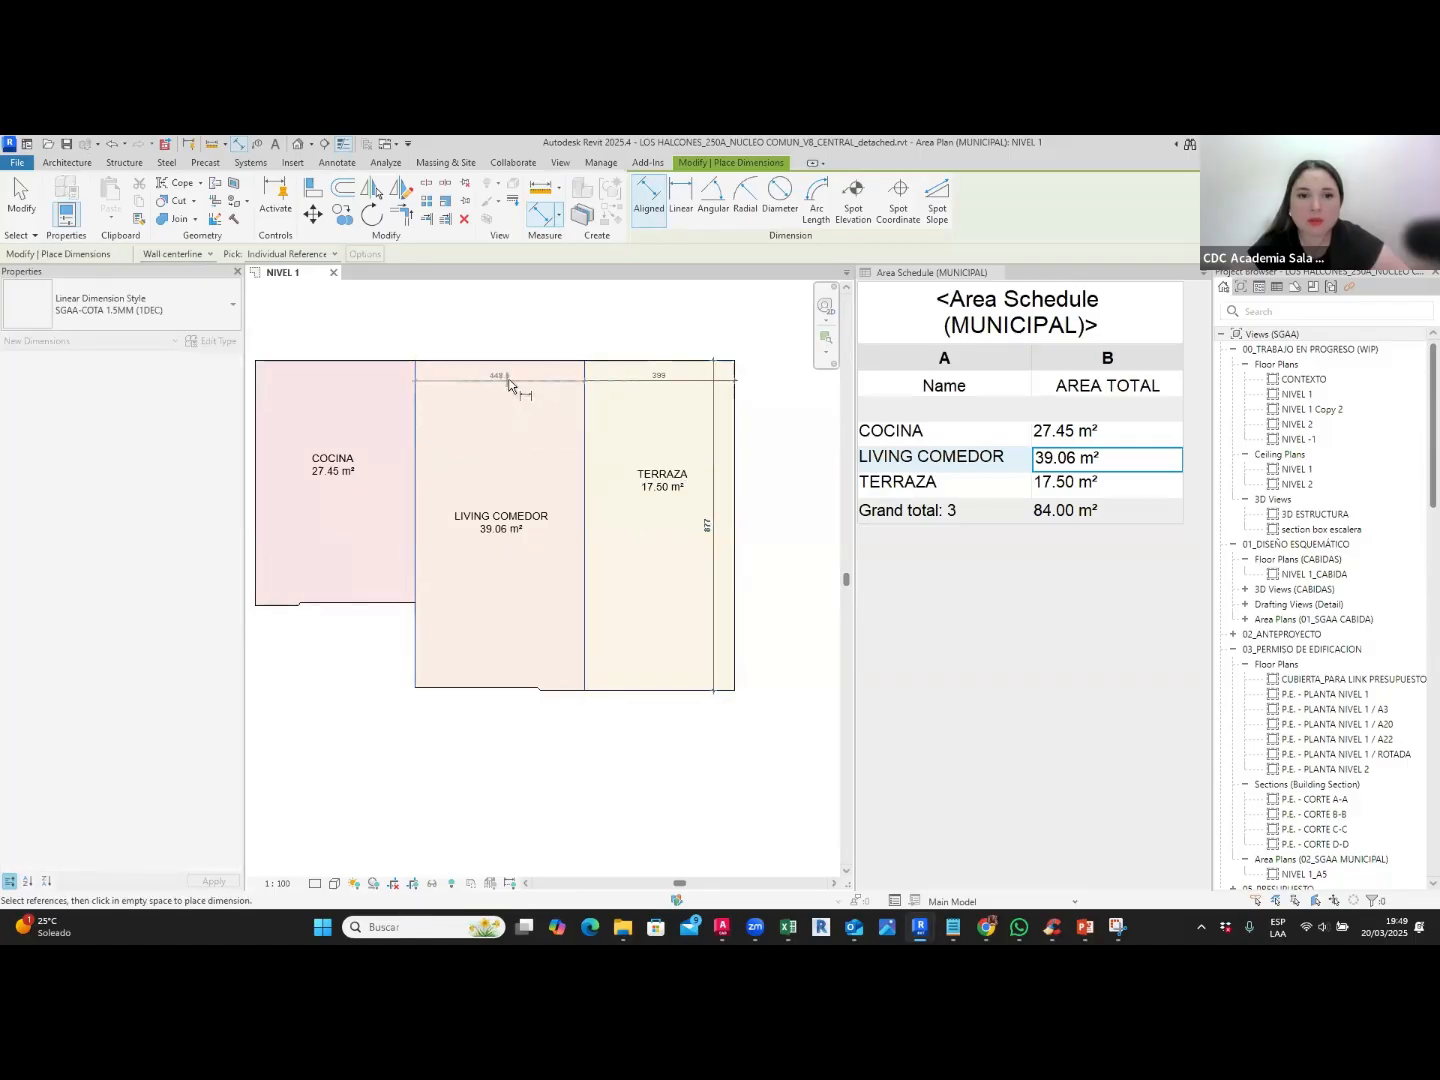
left_click(508, 381)
middle_click_drag(479, 442, 543, 416)
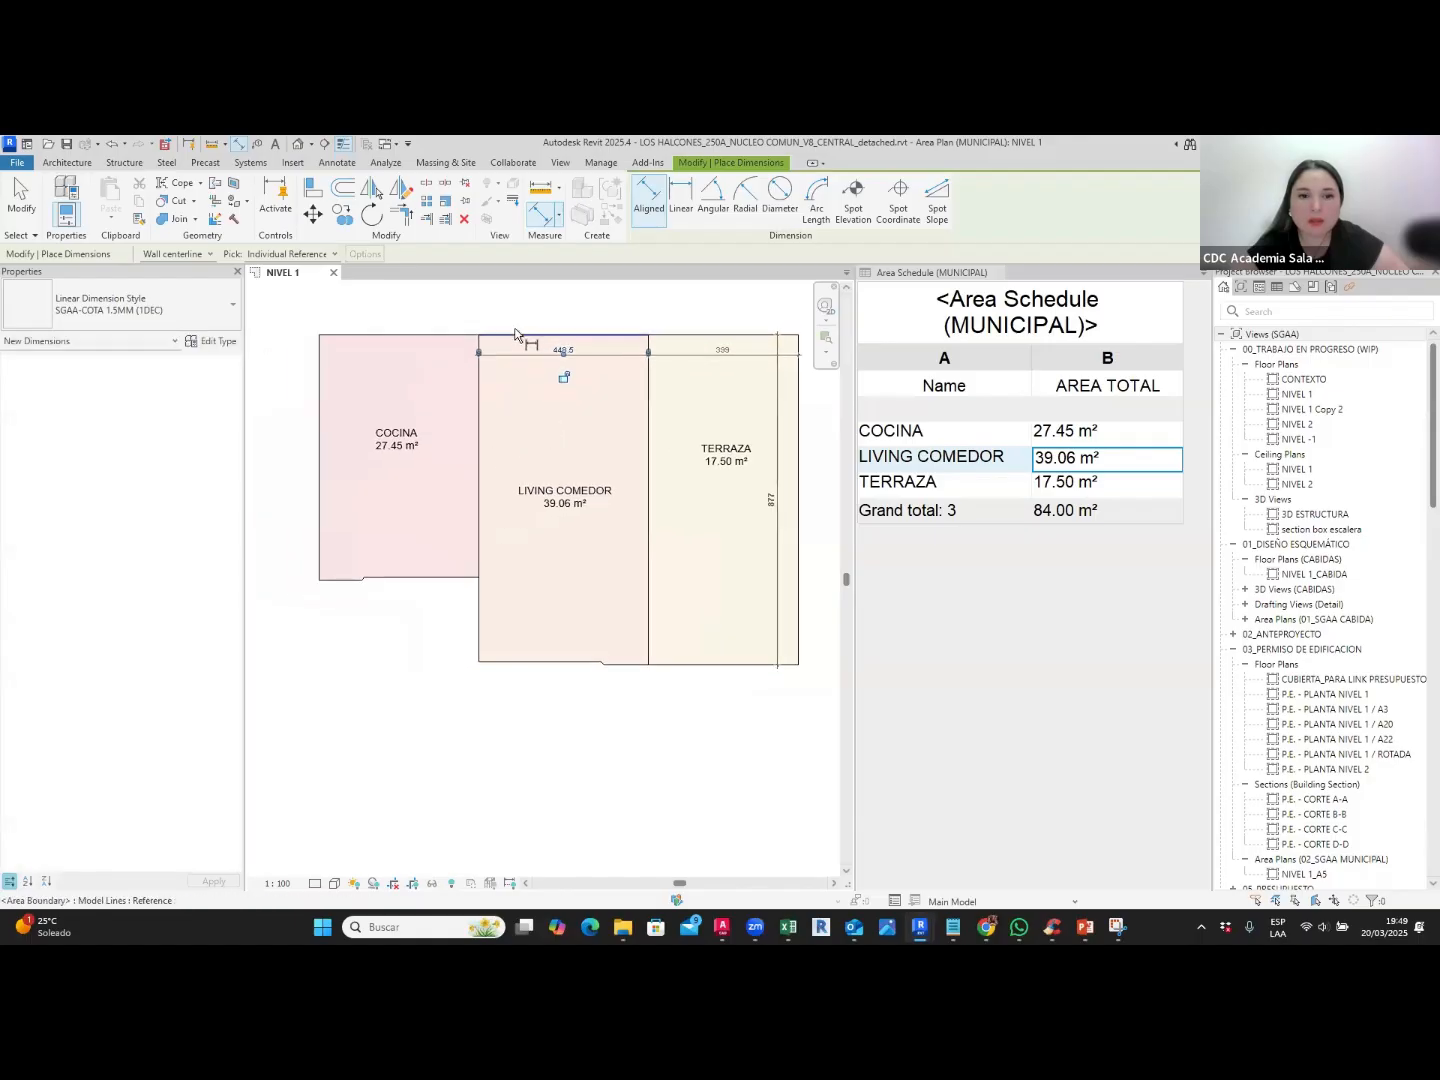
left_click(574, 662)
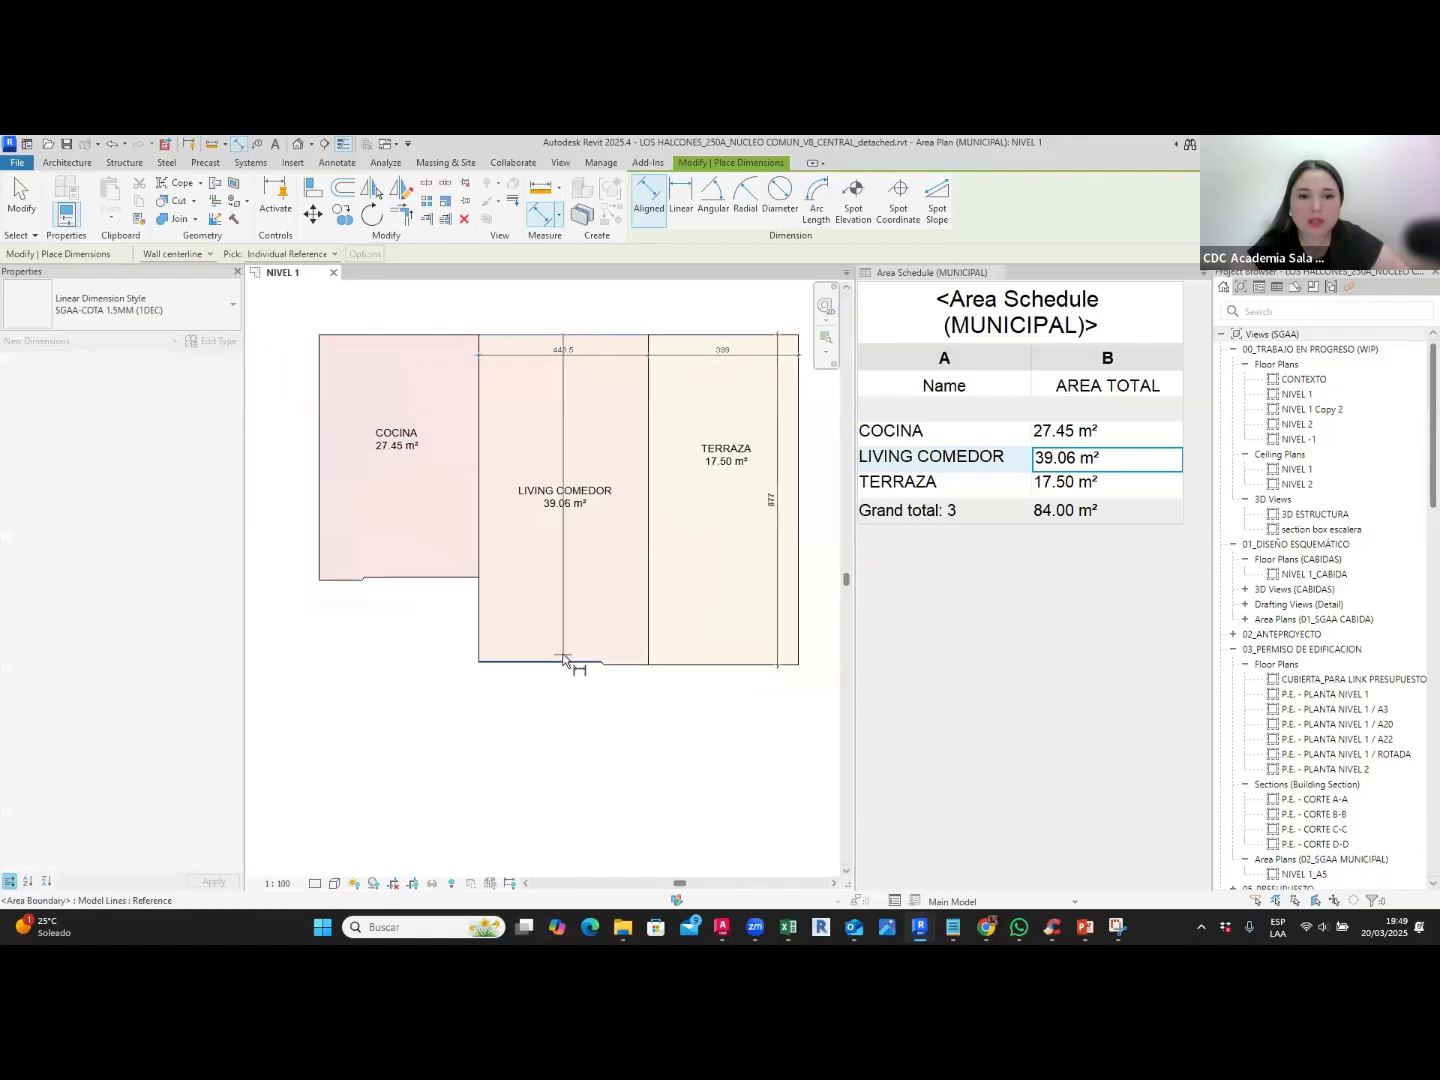
left_click(505, 550)
key("Escape")
key("Escape")
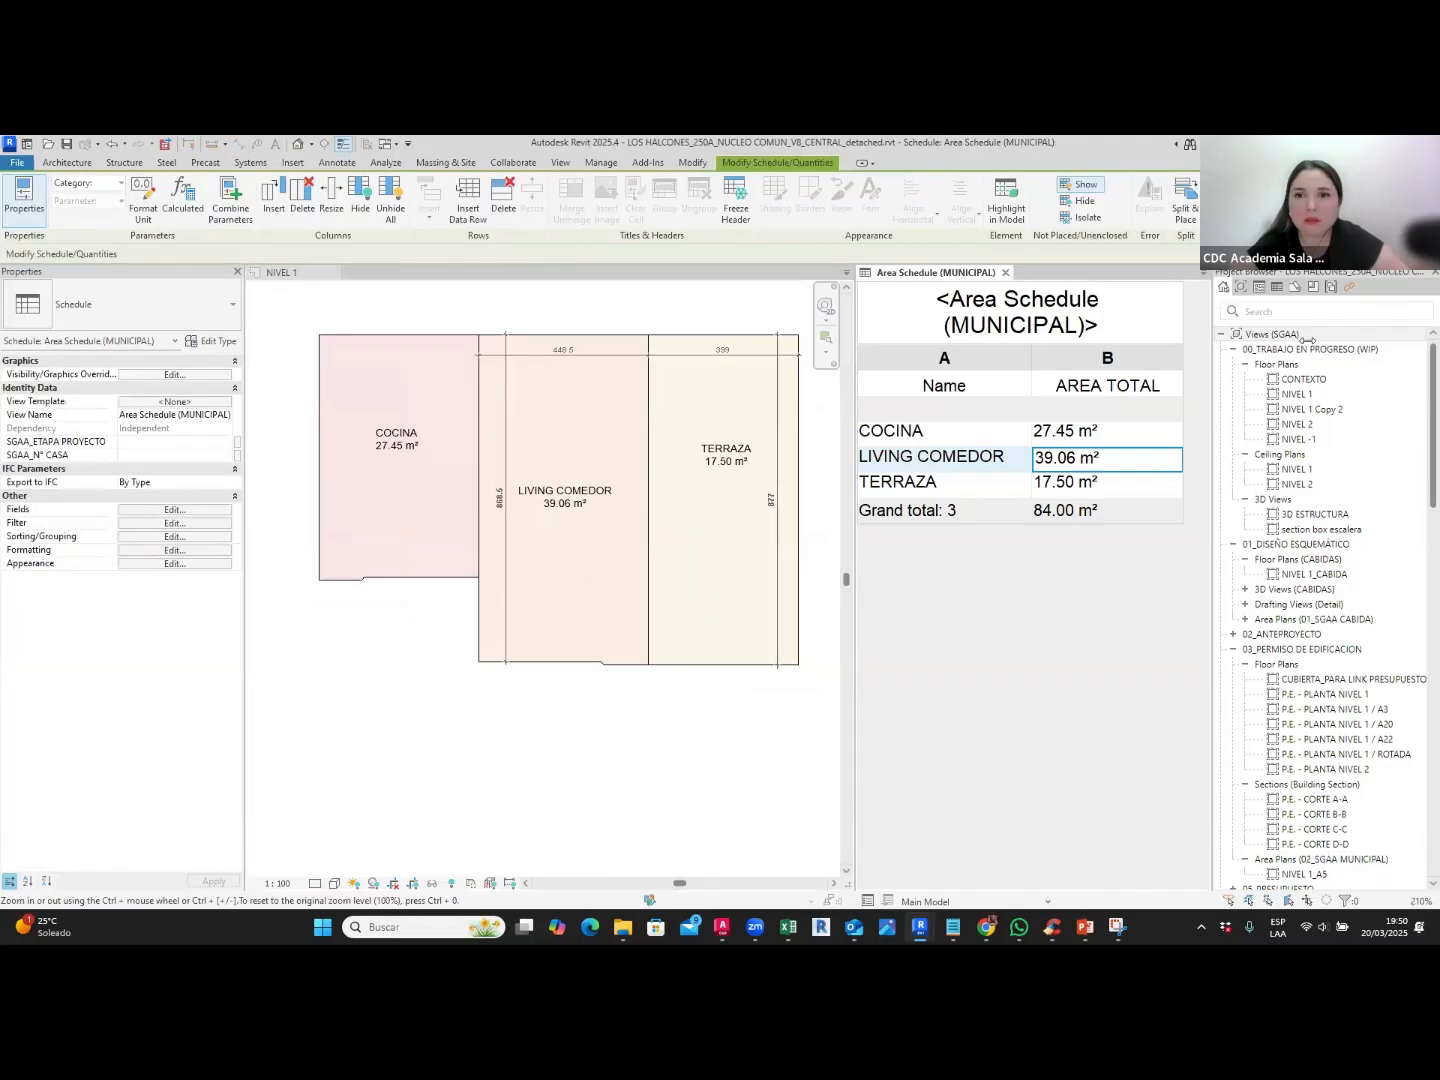
Step: Close the Area Schedule (MUNICIPAL) view and widen the project browser so the full view names fit
left_click(1007, 272)
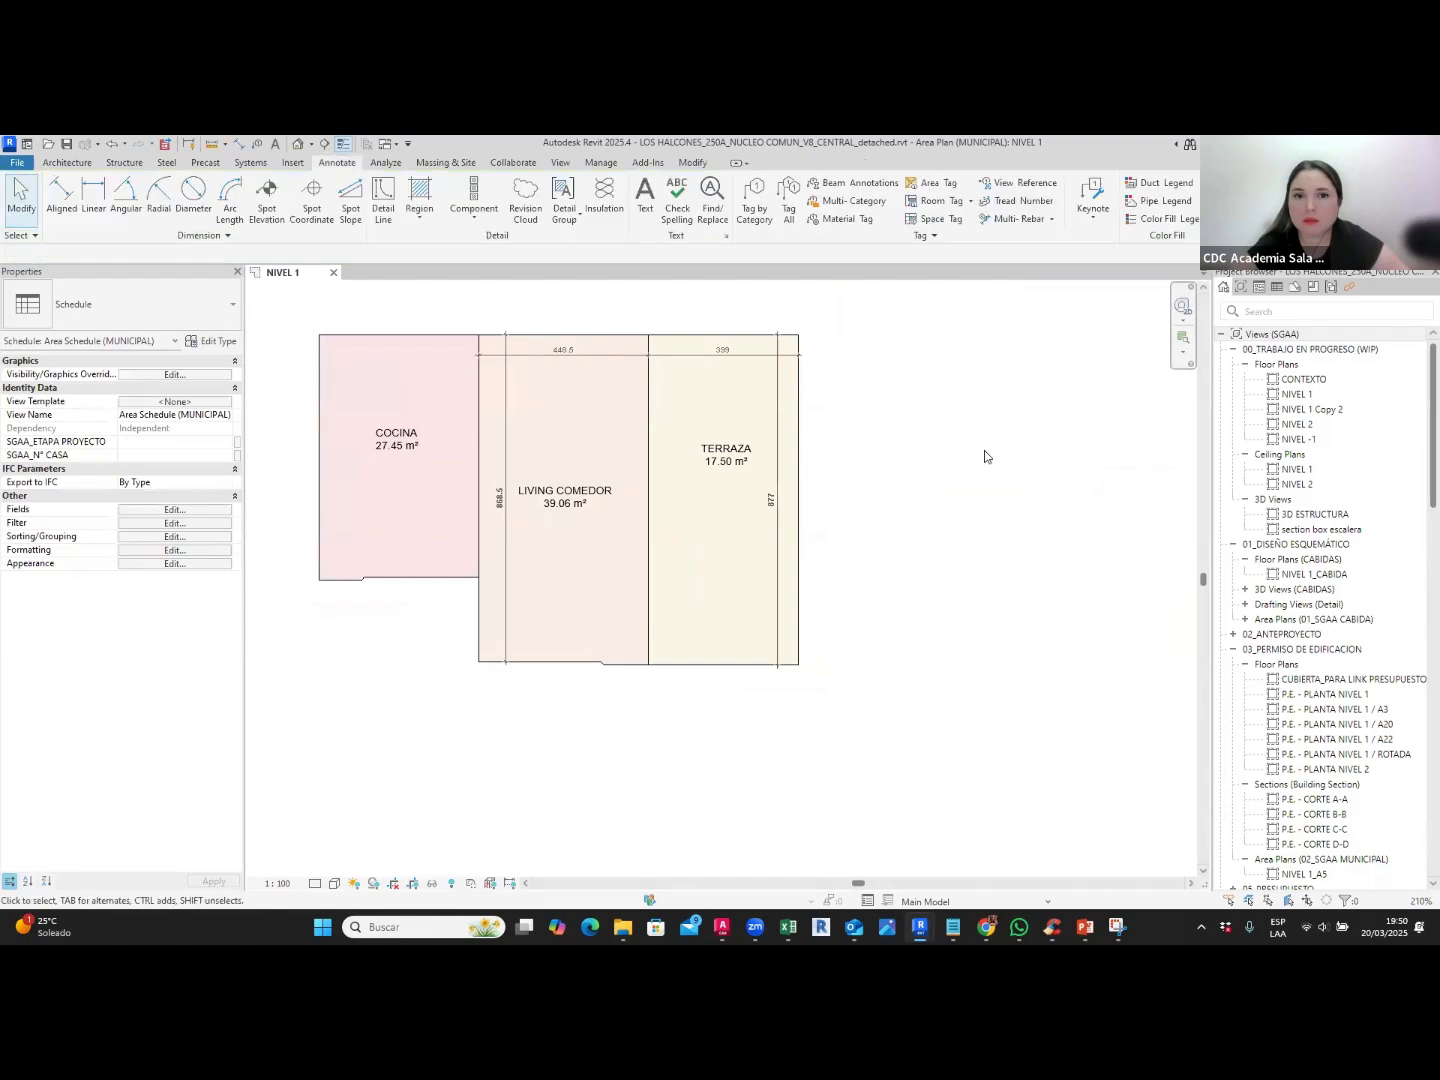
scroll(1345, 550, "down", 15)
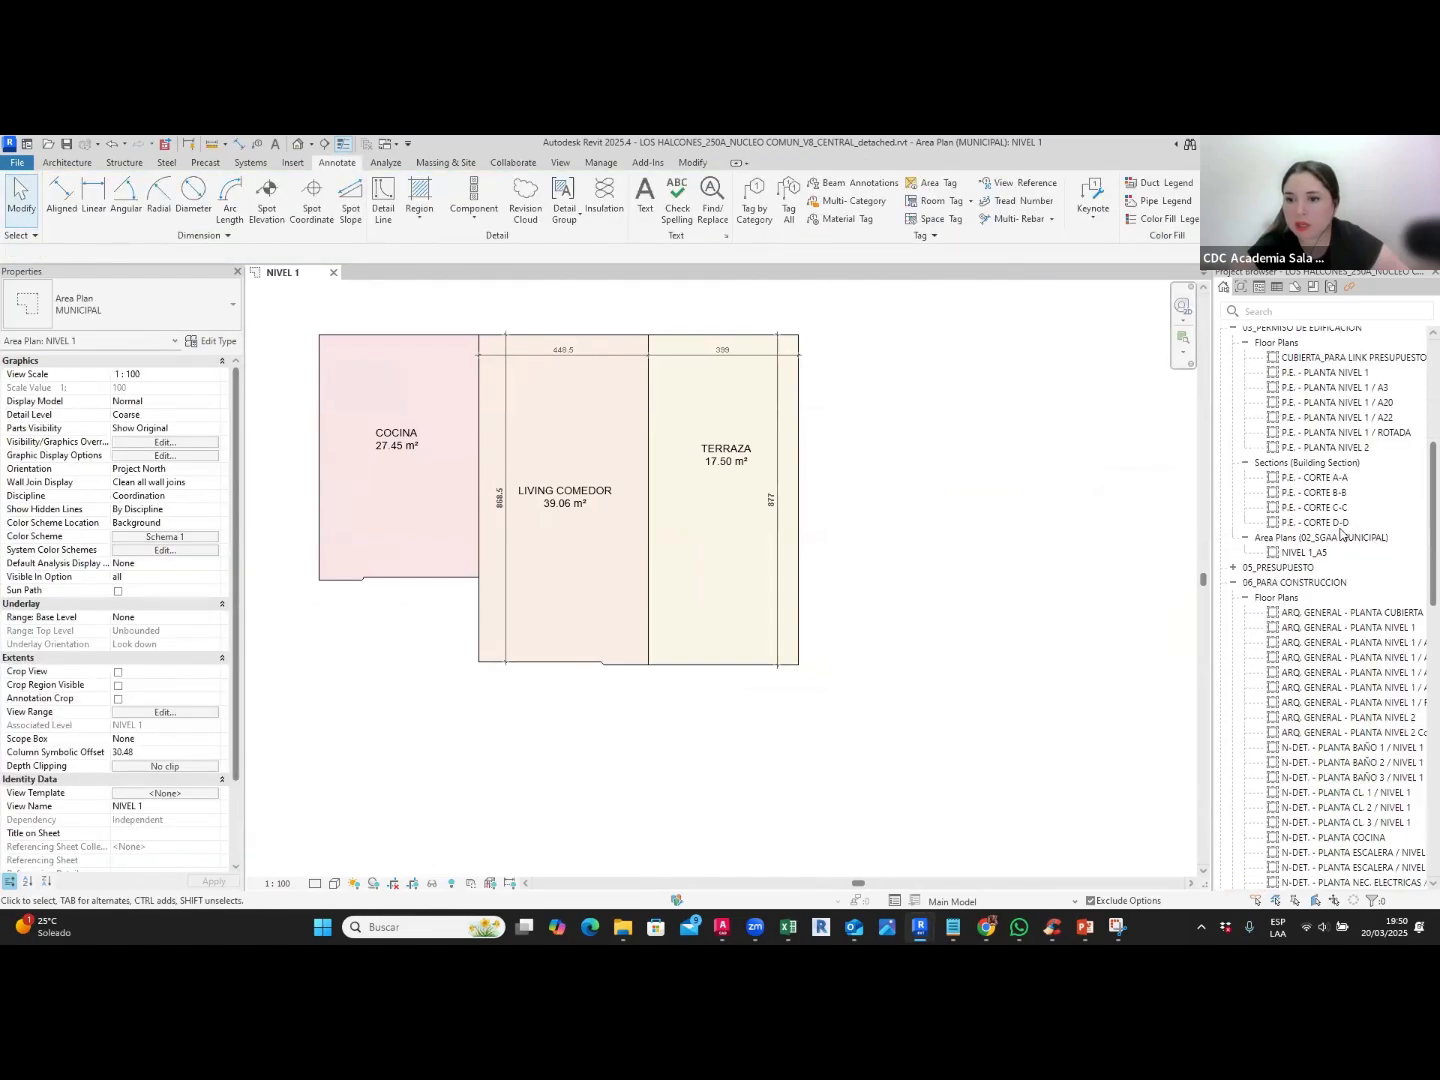
scroll(1340, 535, "down", 15)
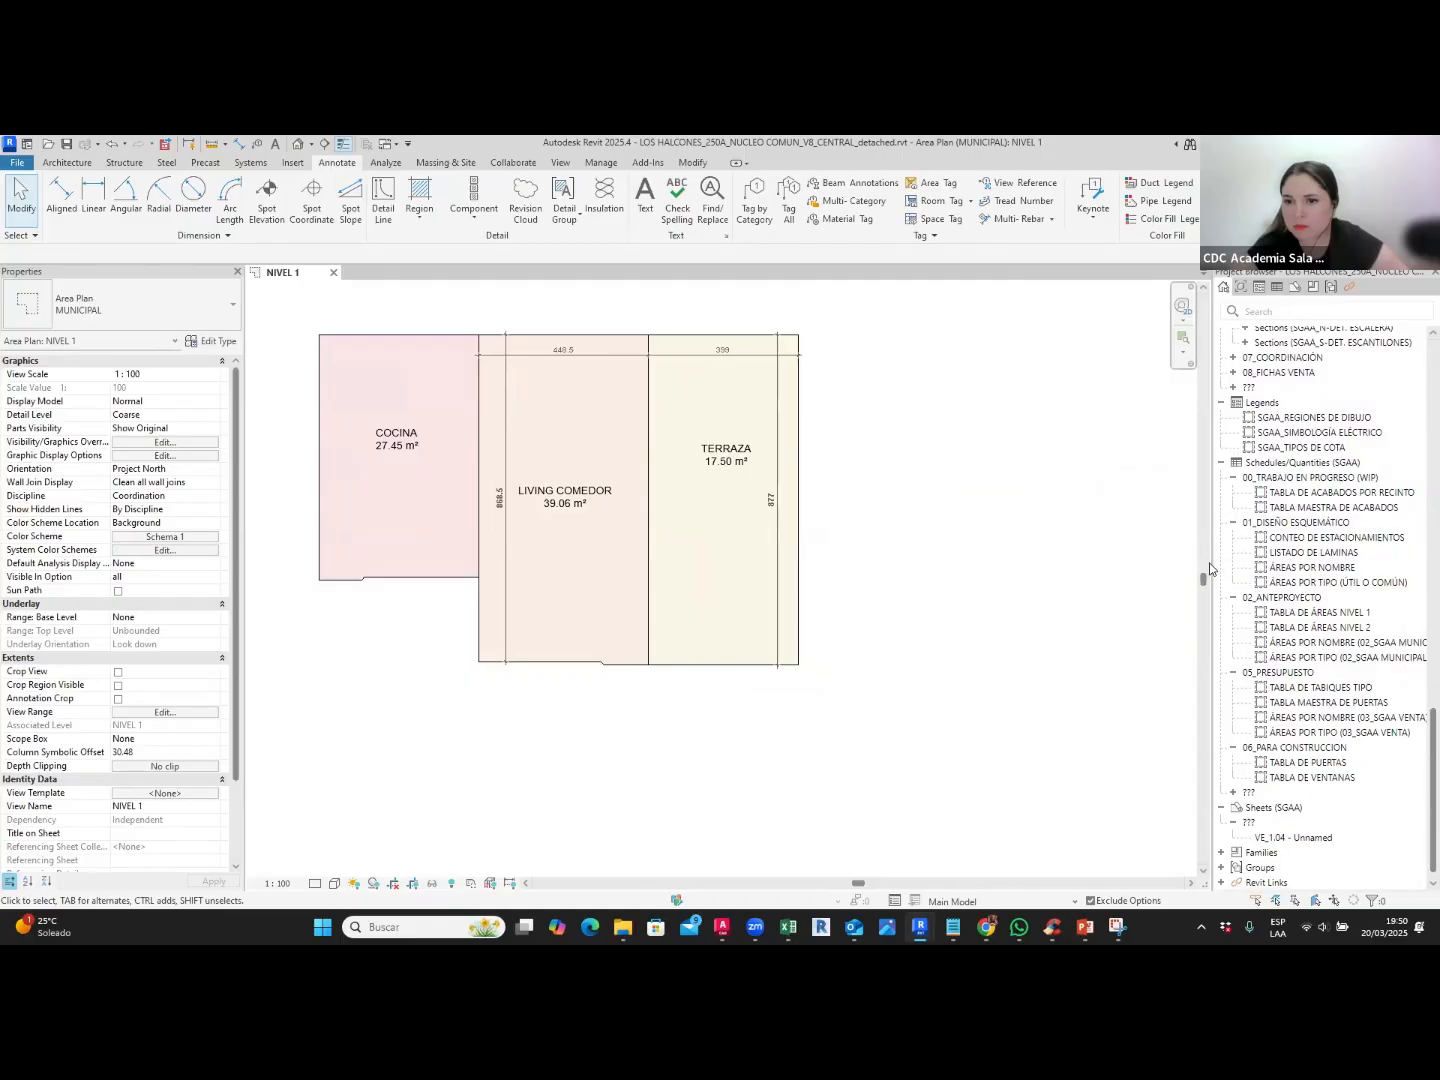
left_click_drag(1210, 562, 1146, 563)
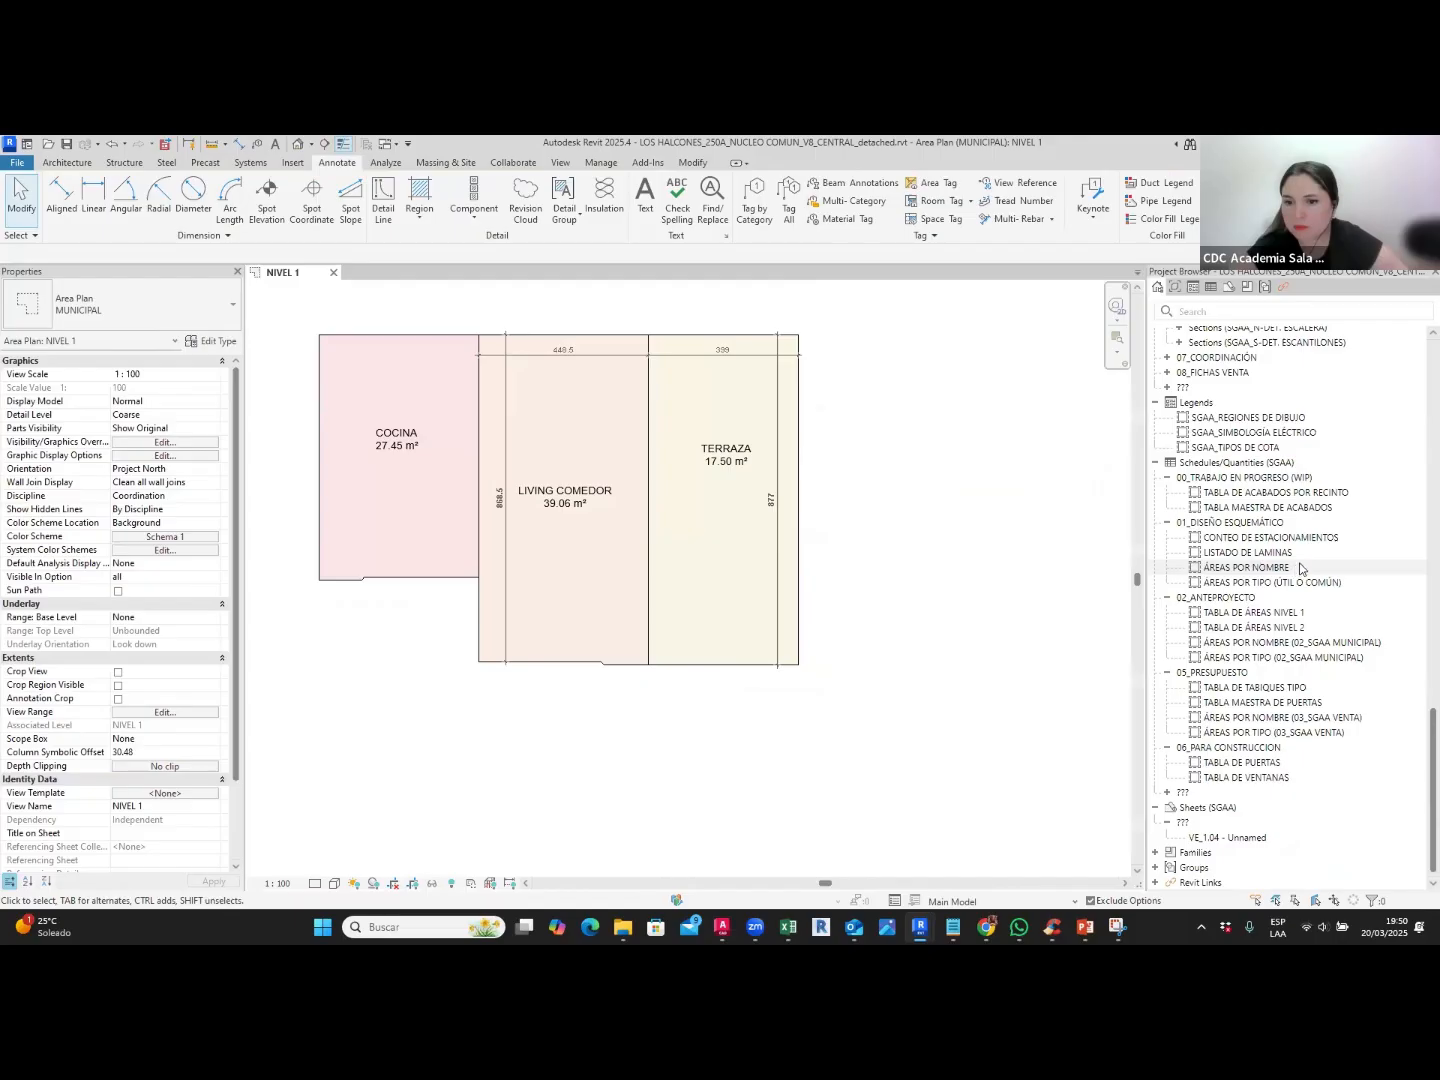
Step: Open the NIVEL 1_A5 area plan from the 02_SGAA MUNICIPAL group and examine its SIMBOLOGÍA legend
scroll(1300, 568, "up", 4)
scroll(1300, 566, "up", 10)
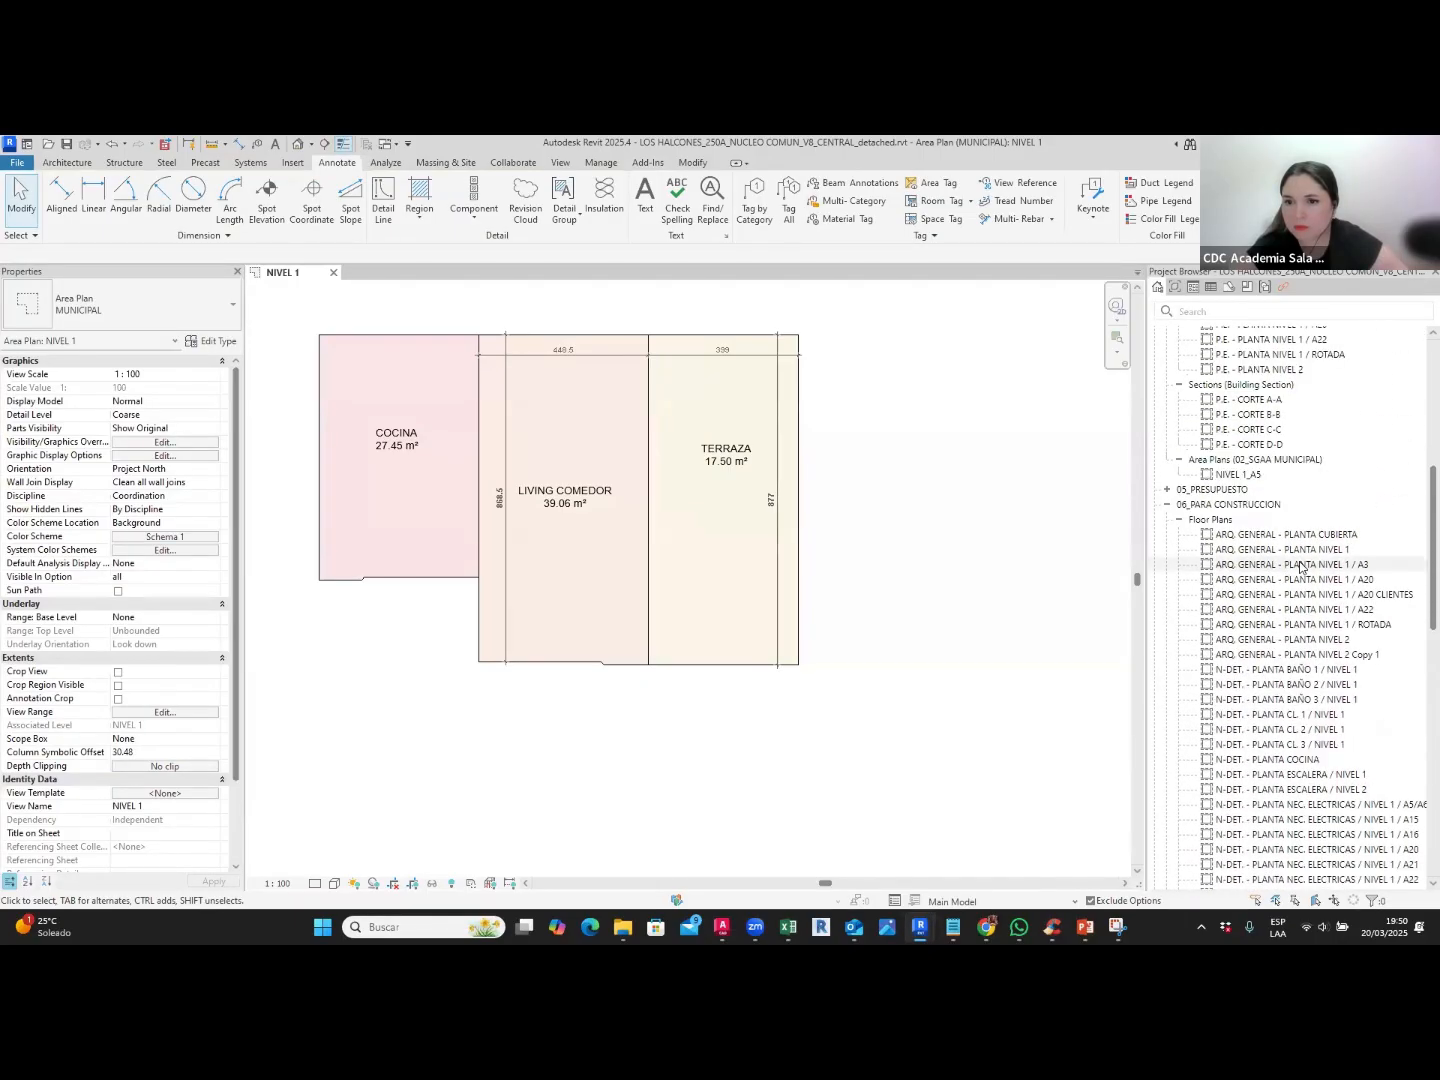
scroll(1300, 565, "up", 4)
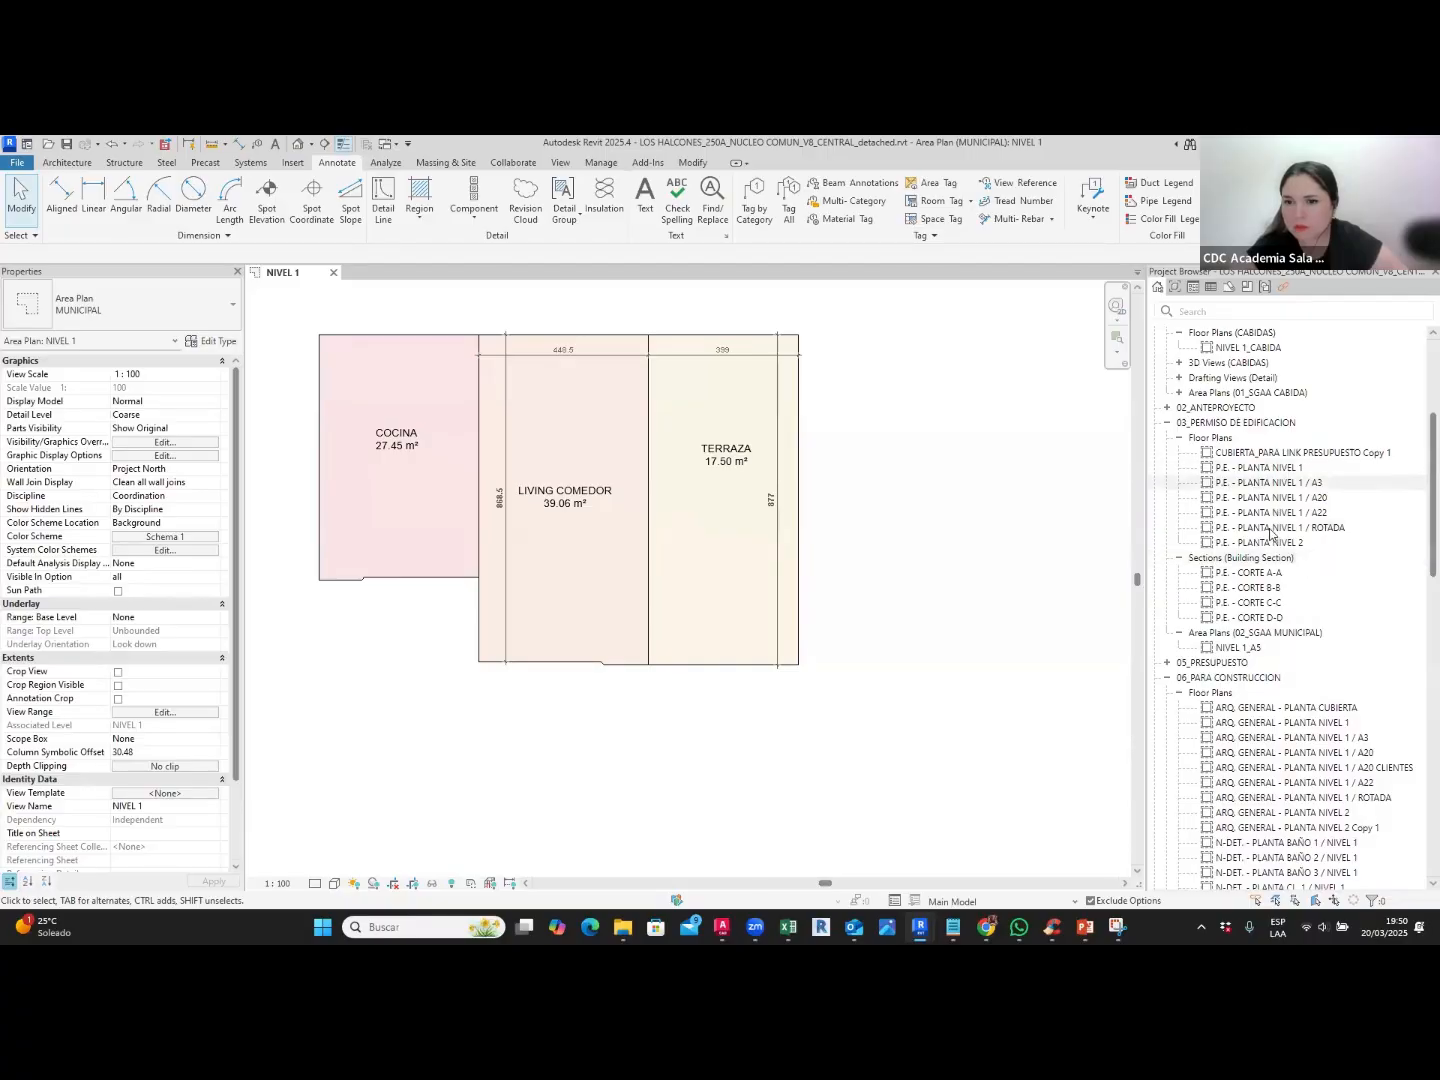
double_click(1250, 648)
scroll(1060, 500, "down", 3)
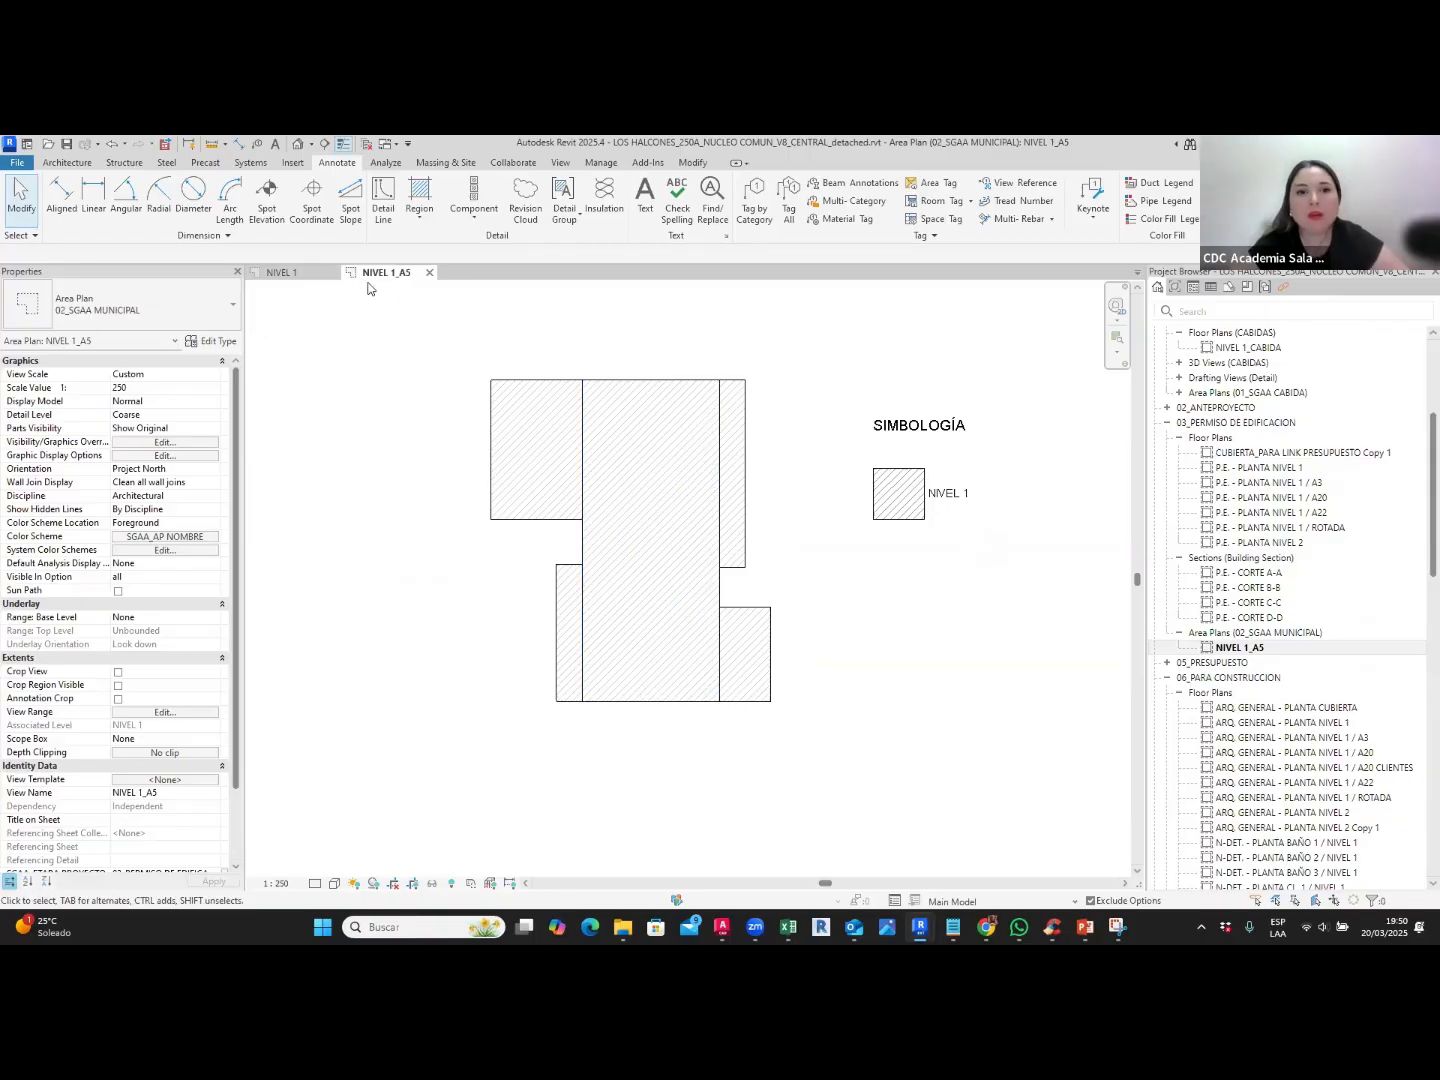
Step: Return to the NIVEL 1 area plan and place a color fill legend in the empty space beside the TERRAZA area
left_click(306, 273)
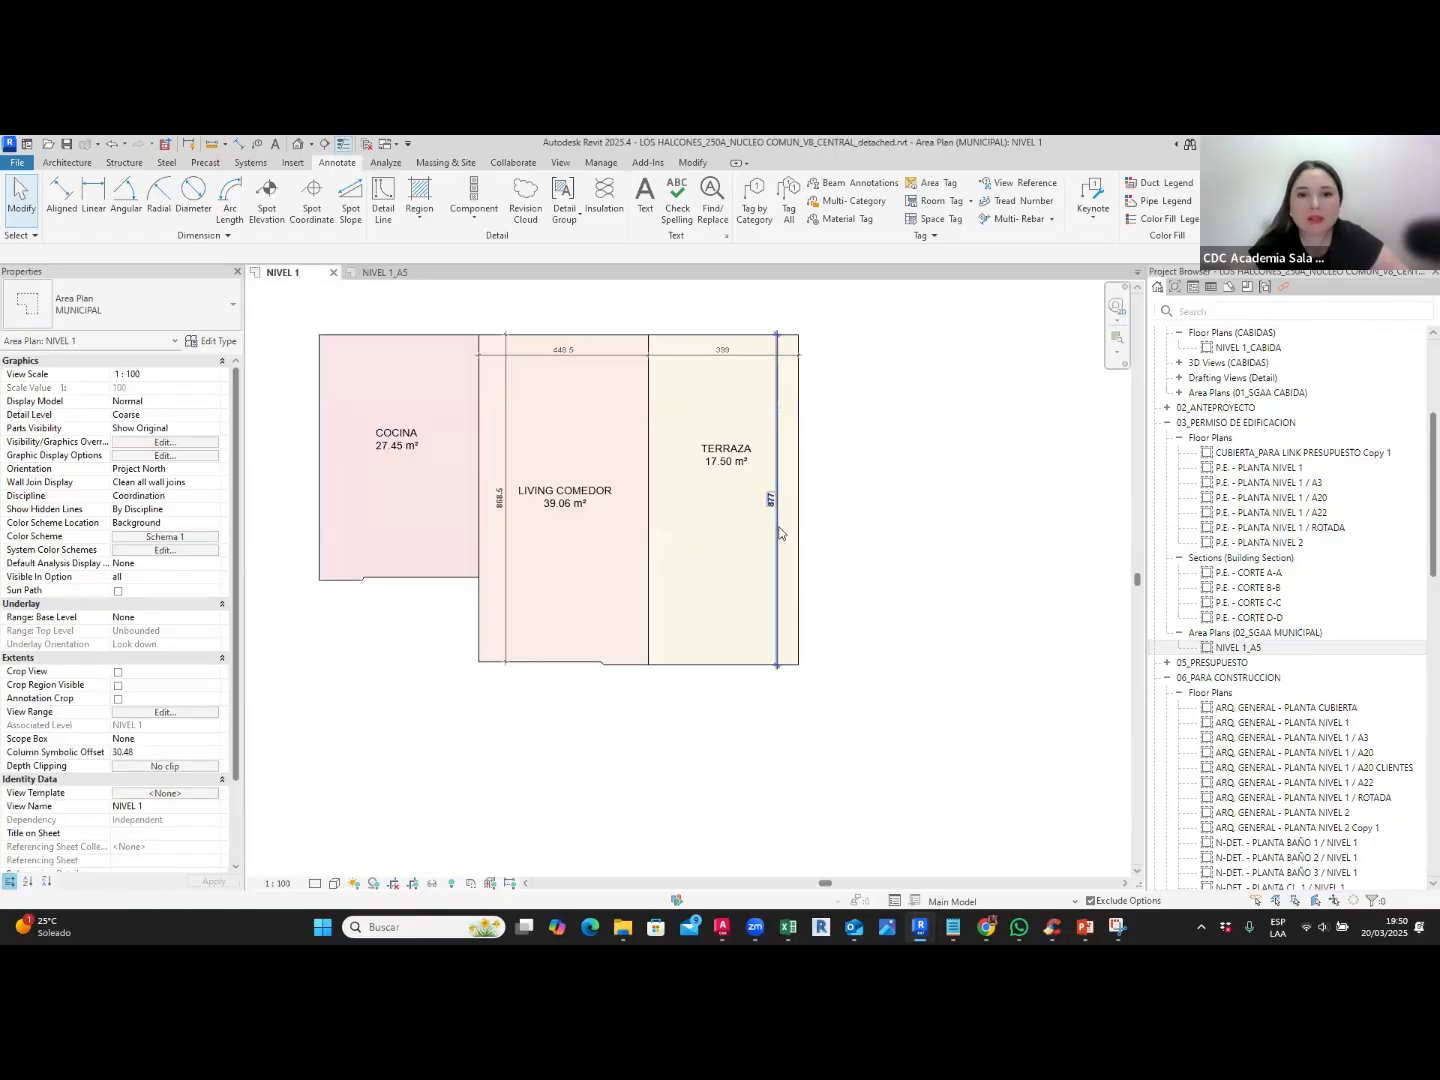
mouse_move(875, 468)
middle_mouse_down()
mouse_move(848, 505)
mouse_move(859, 533)
middle_mouse_up()
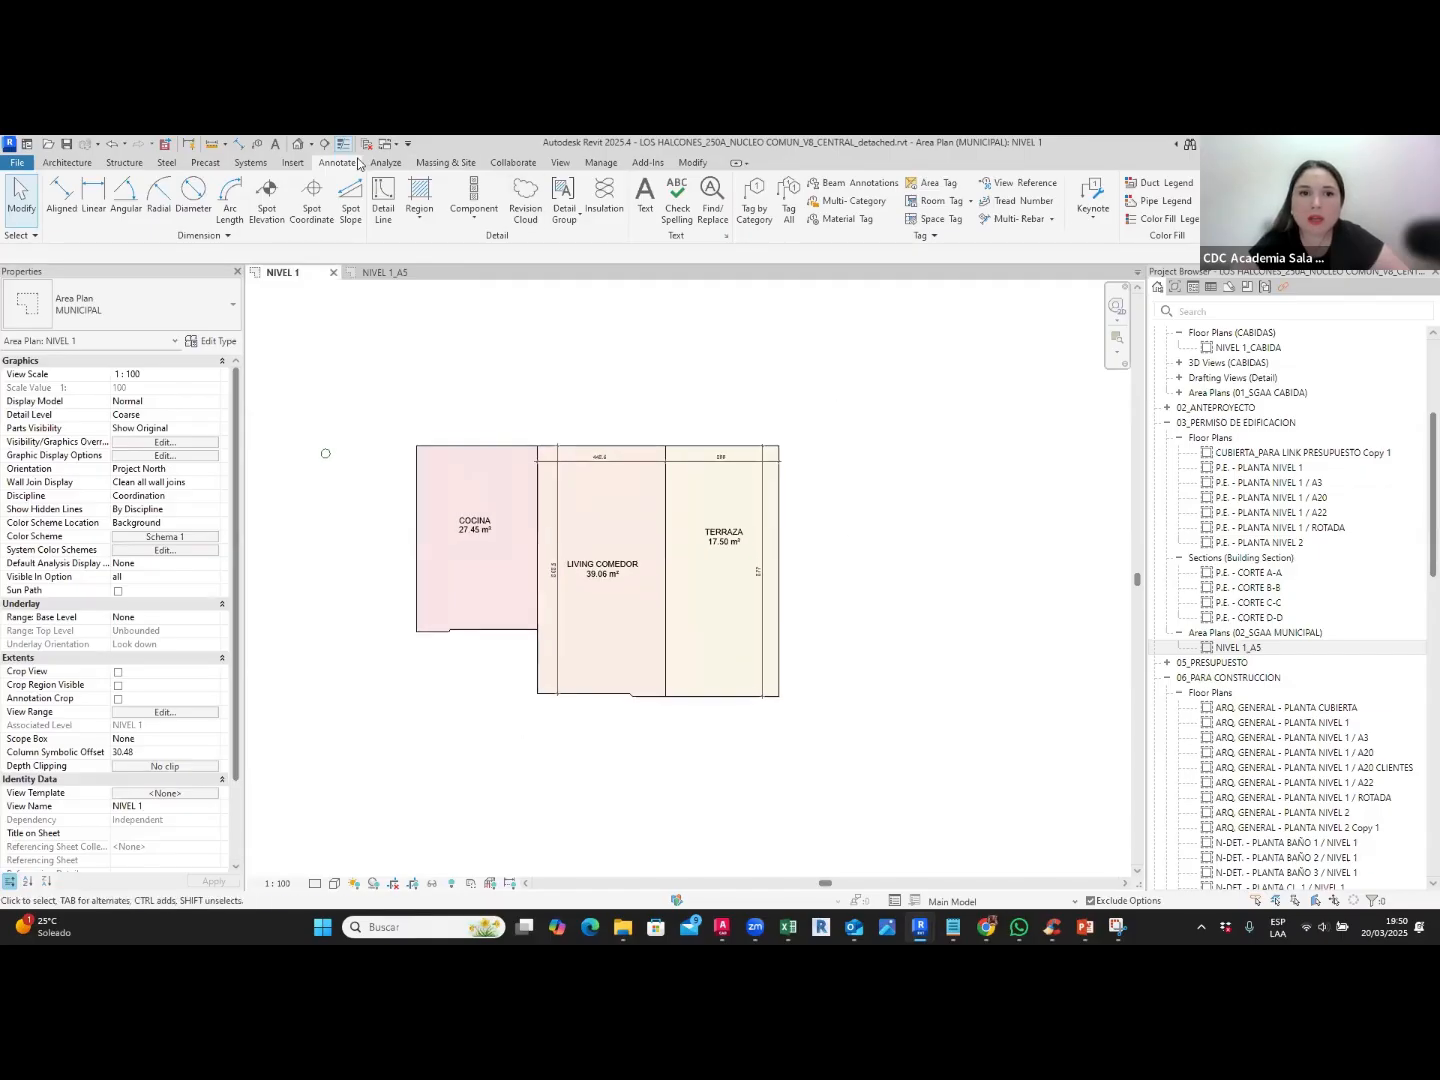
left_click(1160, 219)
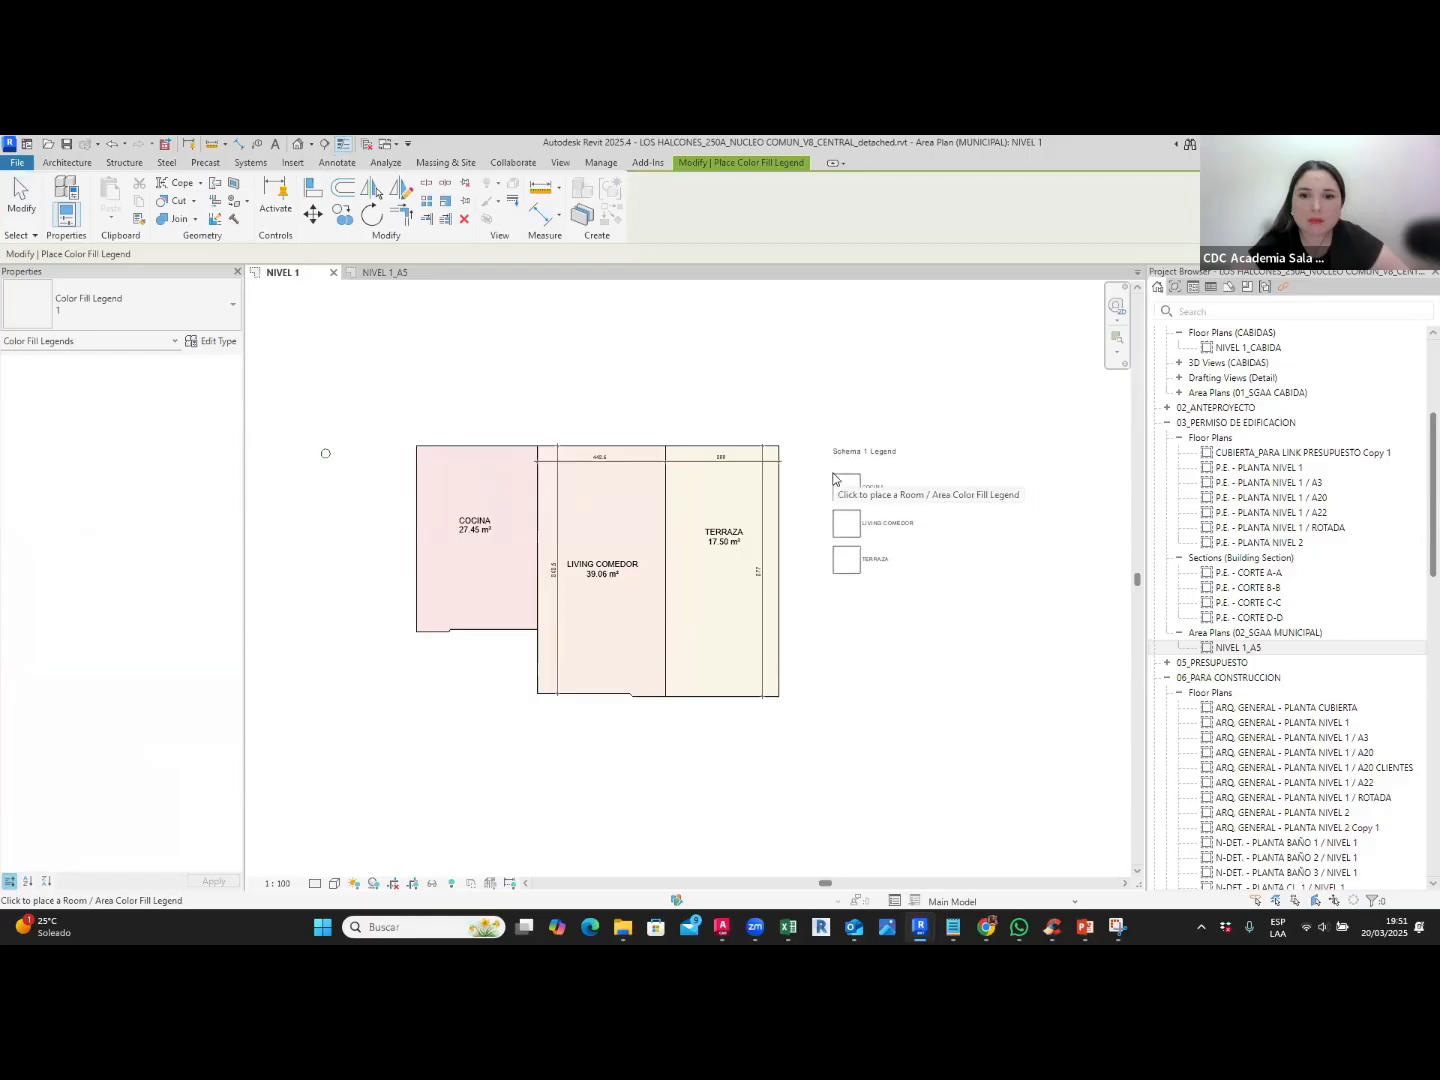
left_click(832, 497)
Step: Examine the placed color fill legend's title and its COCINA, LIVING COMEDOR and TERRAZA swatches
scroll(923, 521, "up", 5)
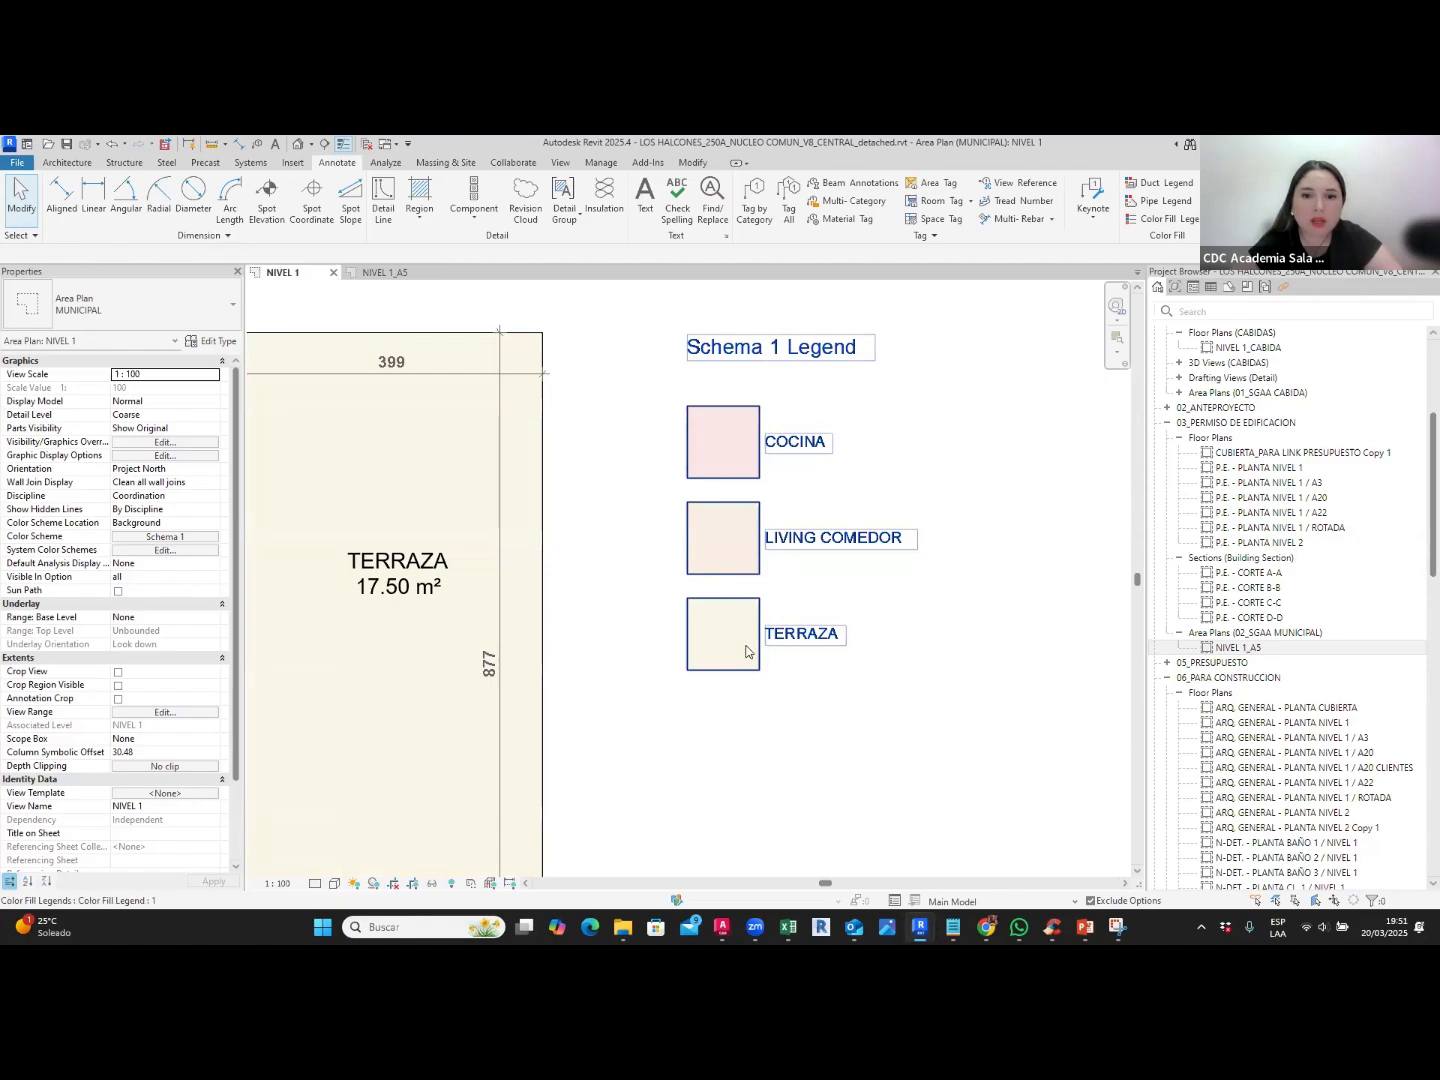
scroll(680, 467, "down", 2)
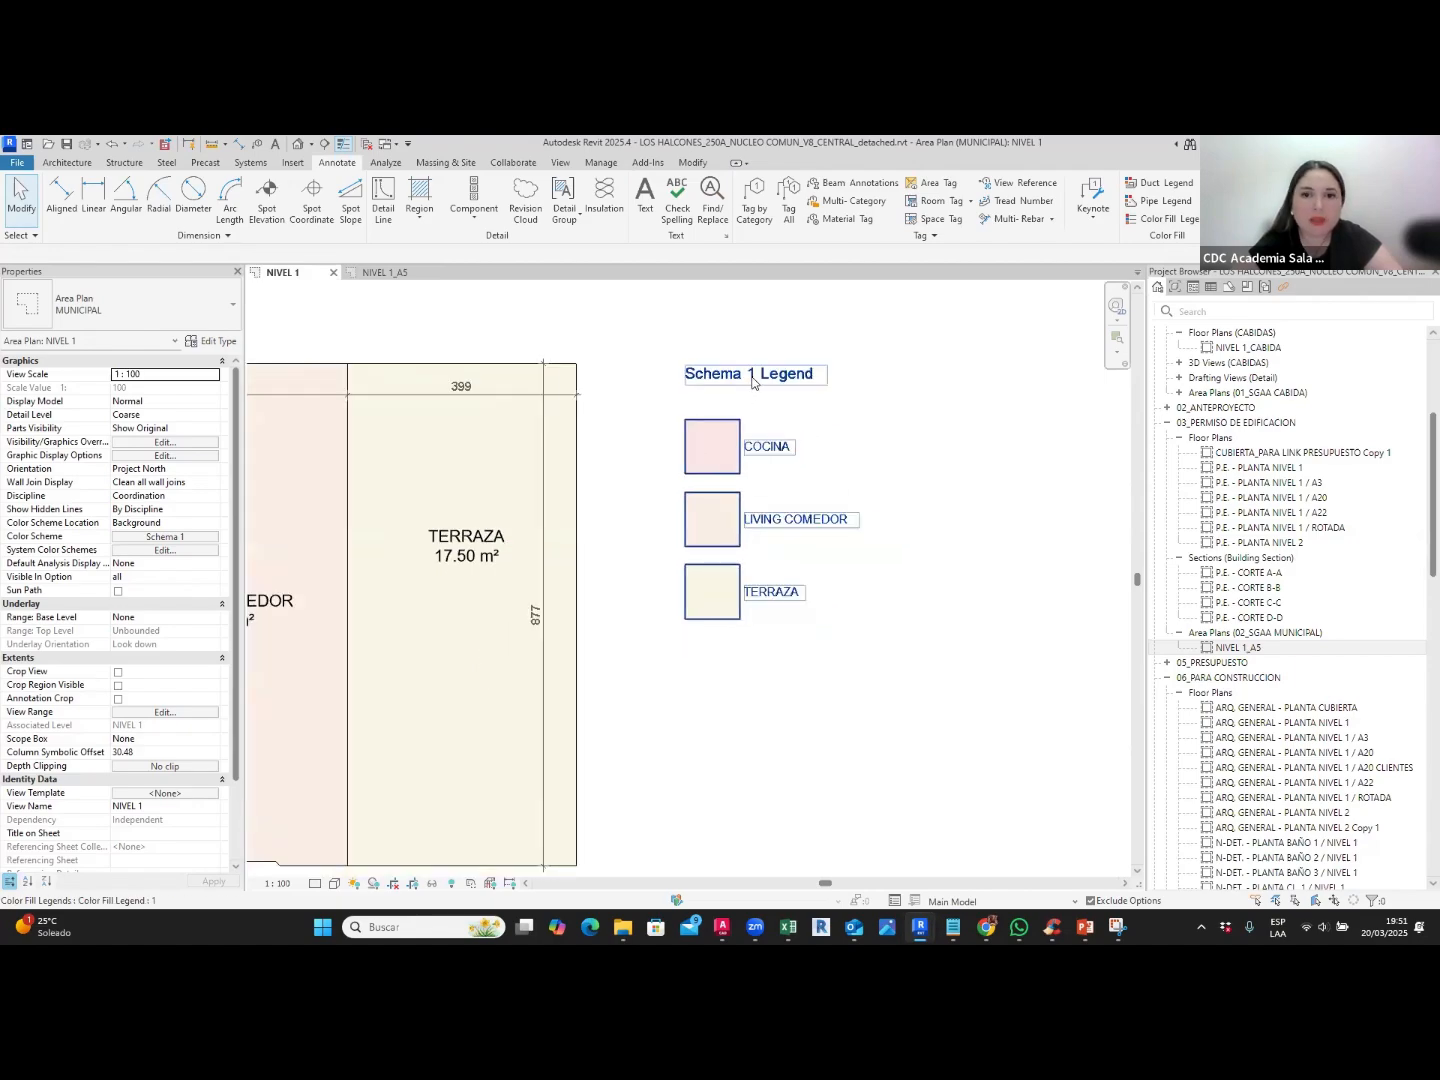
left_click(750, 373)
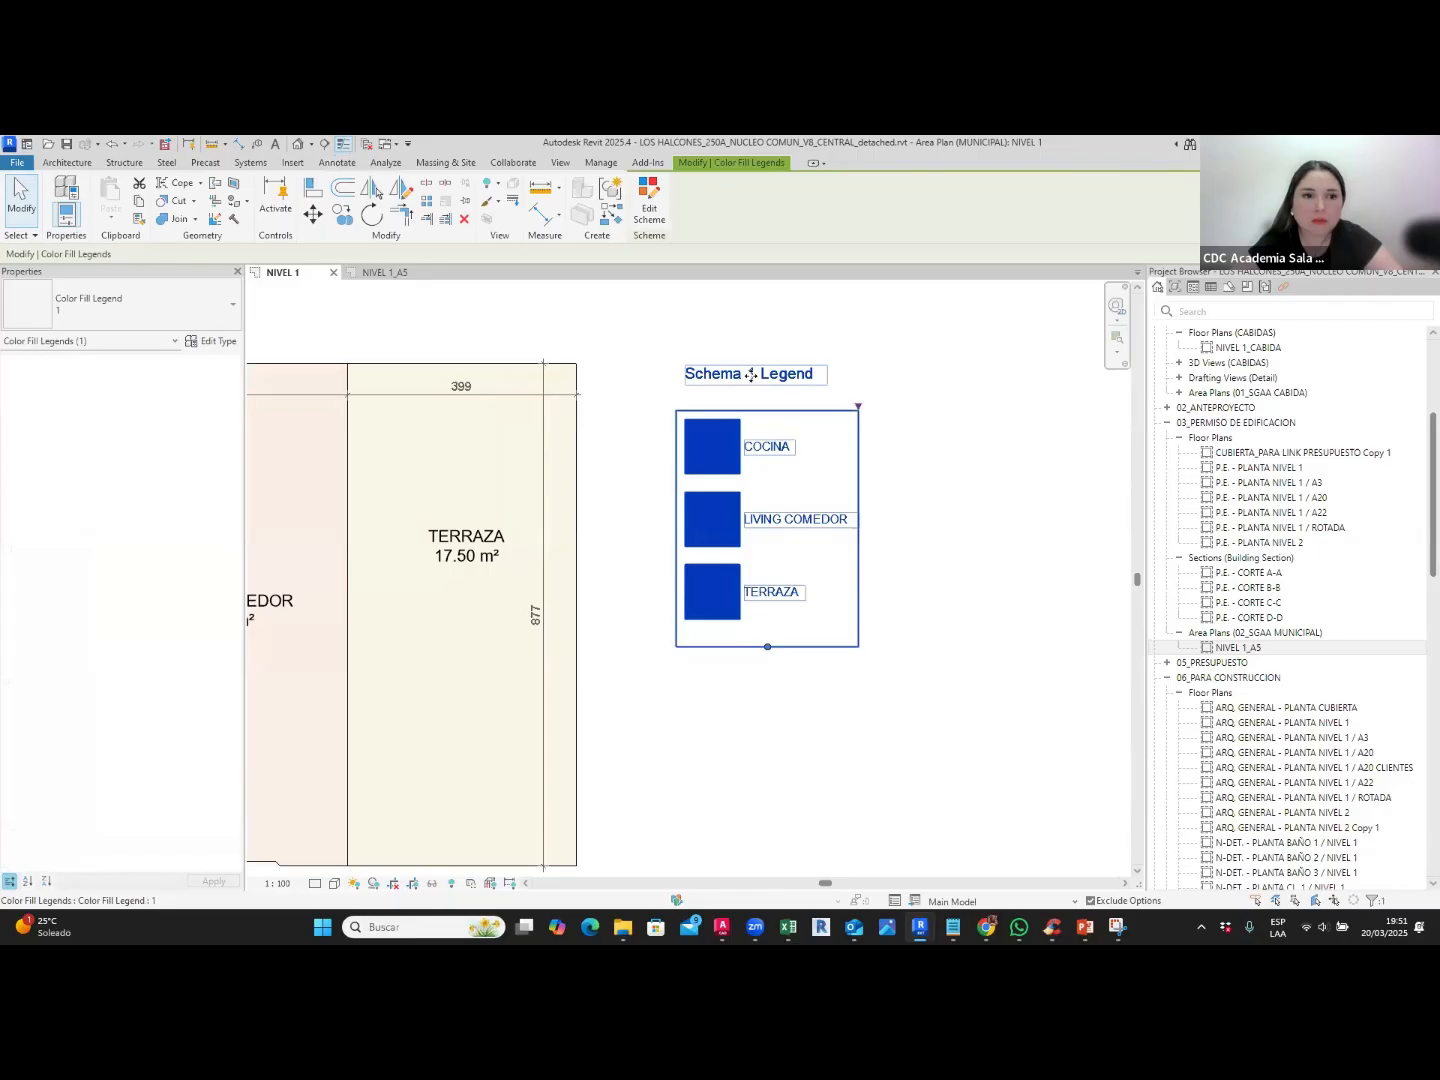
scroll(893, 405, "down", 3)
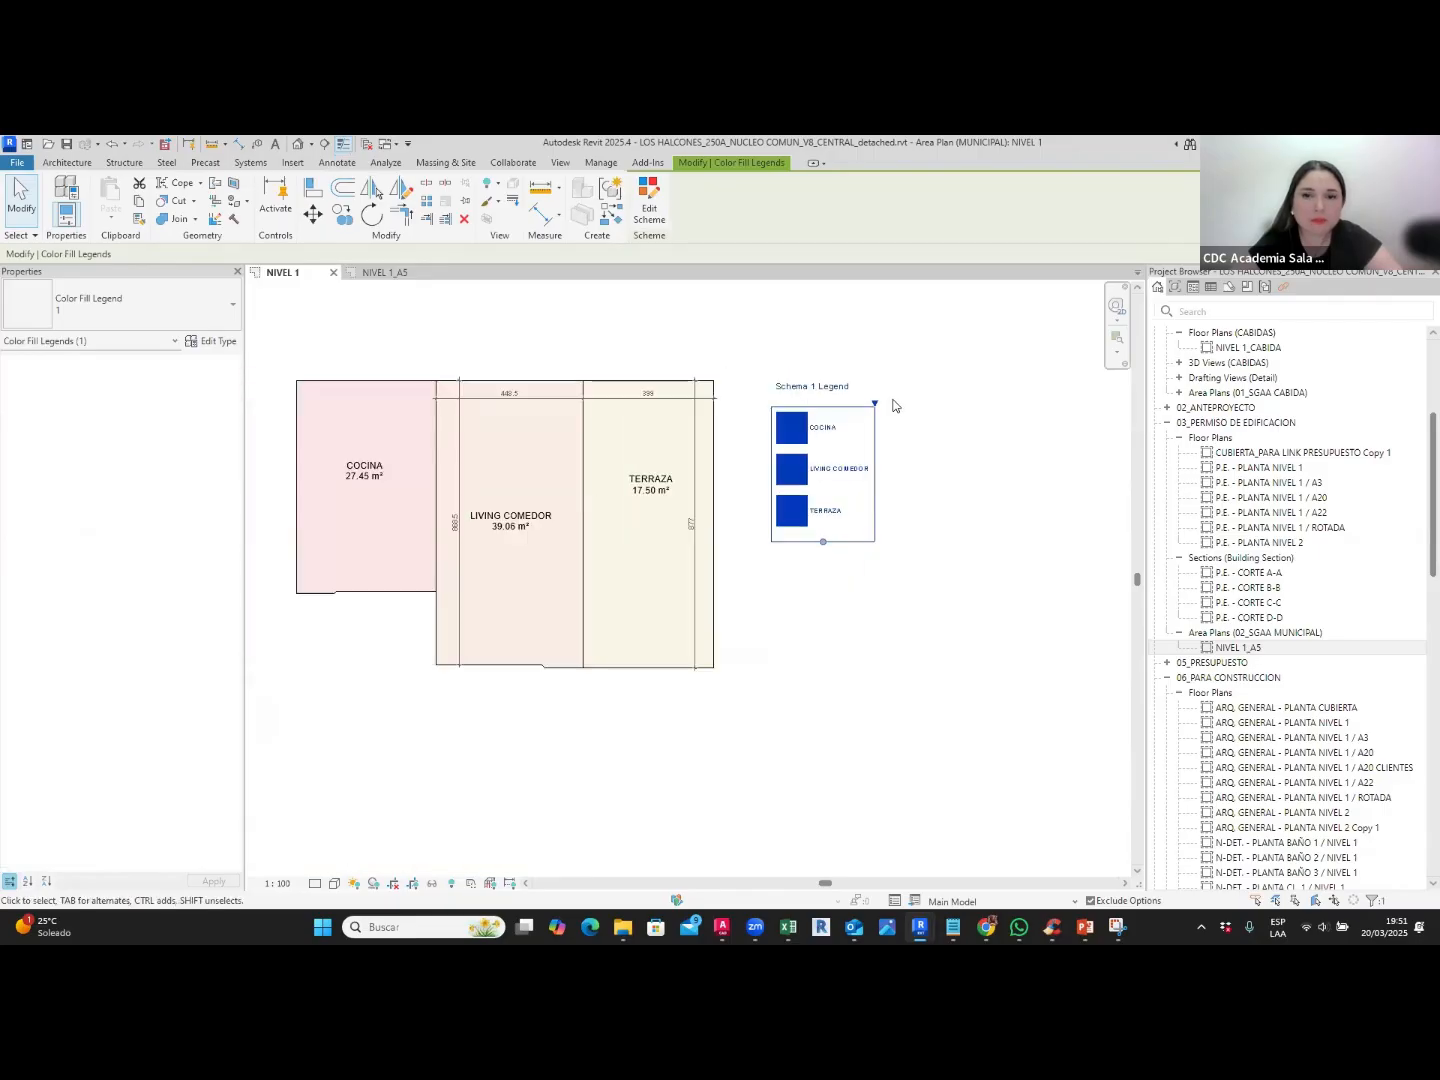
scroll(800, 396, "up", 4)
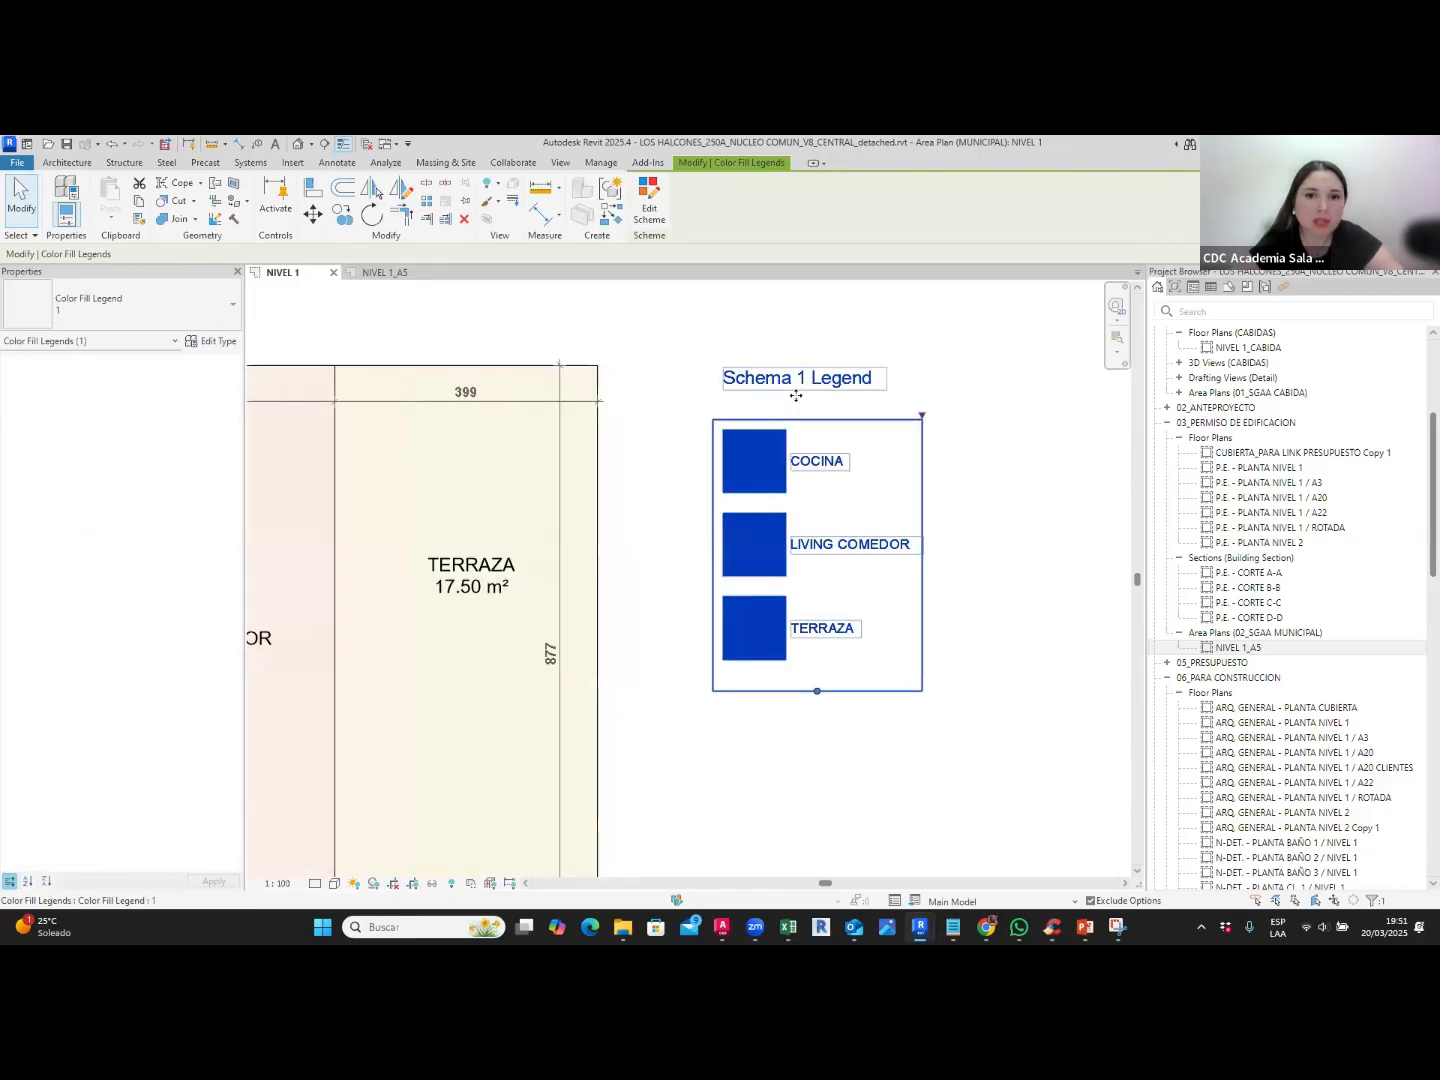
scroll(941, 441, "down", 4)
key("Escape")
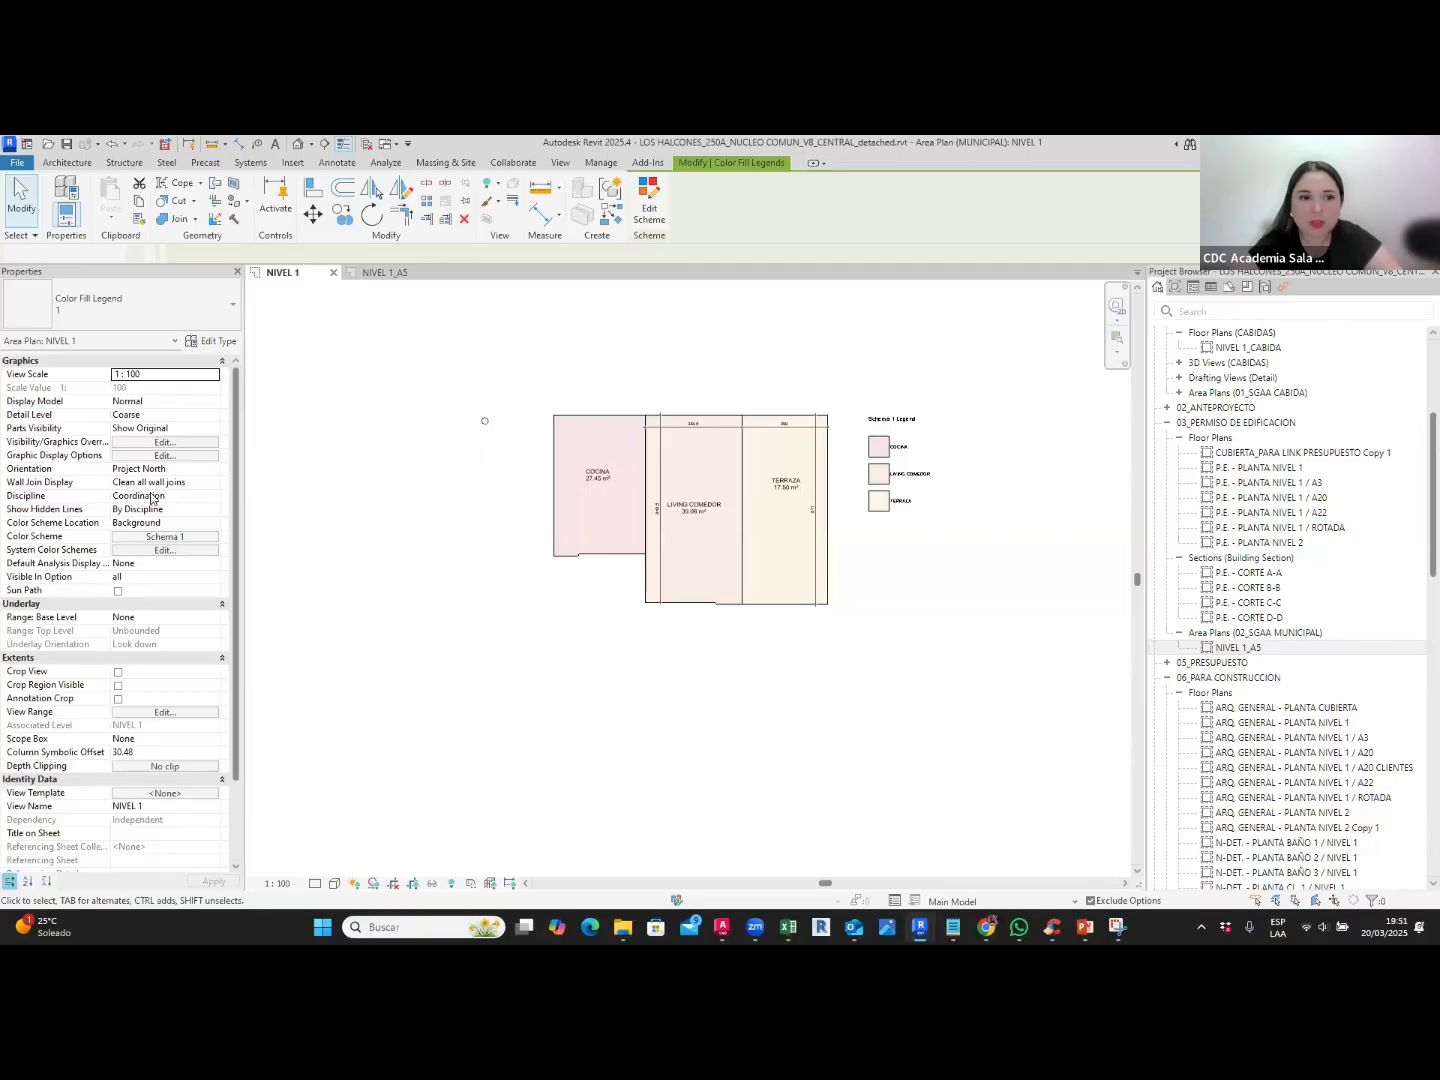
Step: Retitle the area plan's Schema 1 color scheme legend as "AREAS POR RECINTO" and apply the change
mouse_move(12, 531)
left_mouse_down()
mouse_move(216, 534)
mouse_move(137, 549)
mouse_move(40, 527)
left_mouse_up()
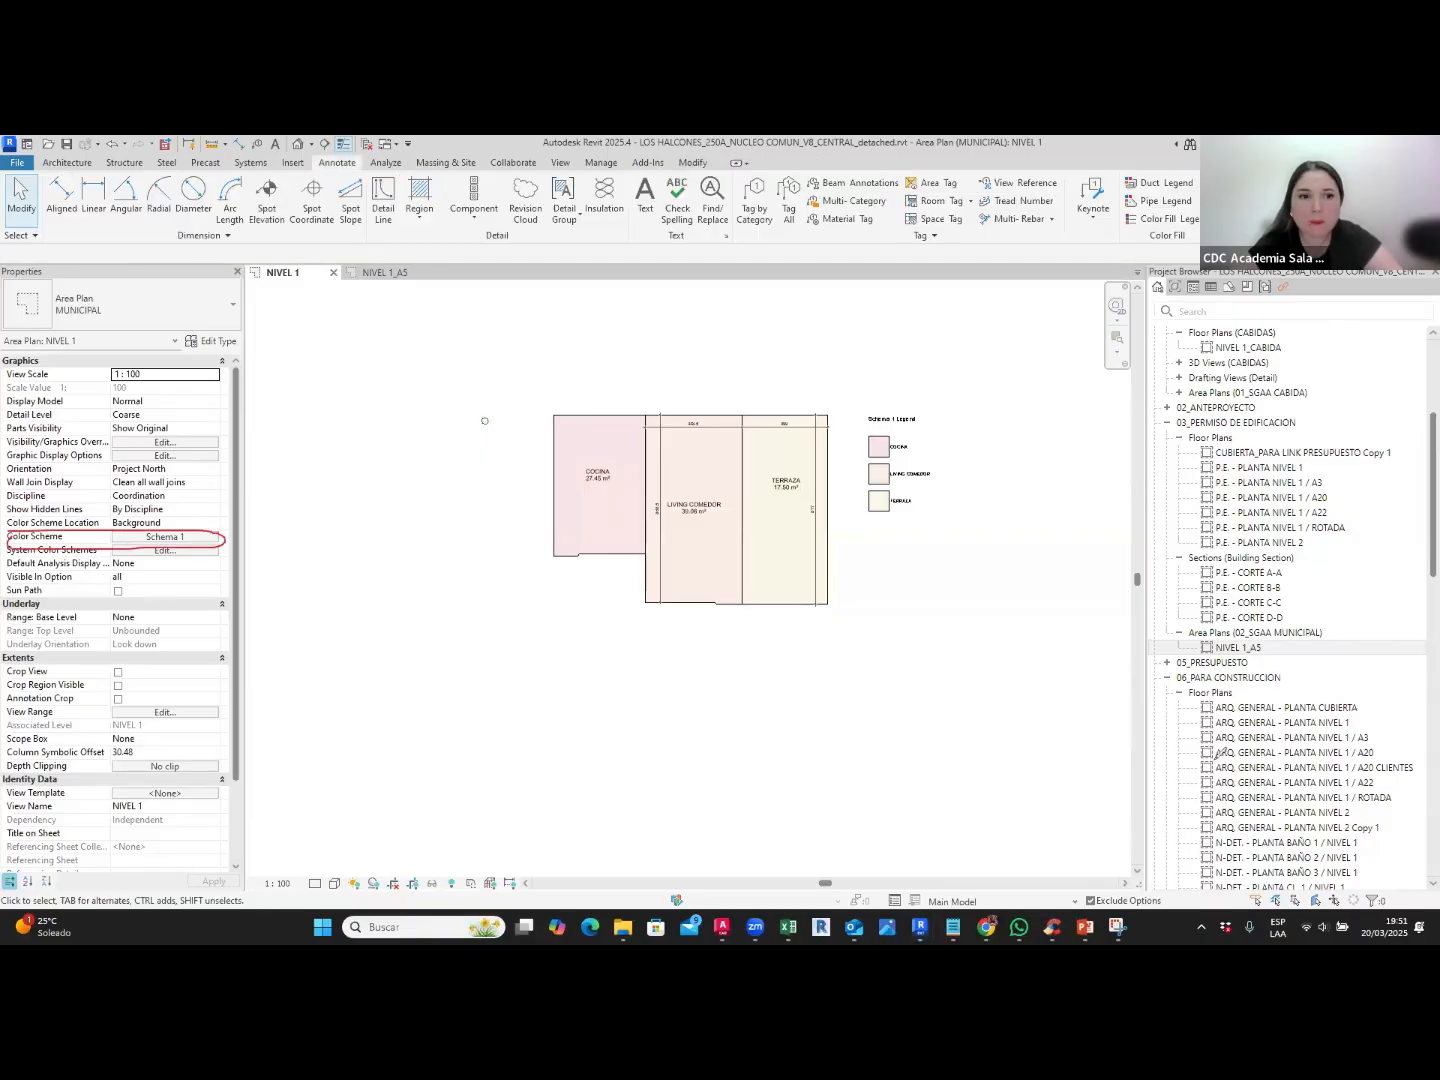
left_click(206, 538)
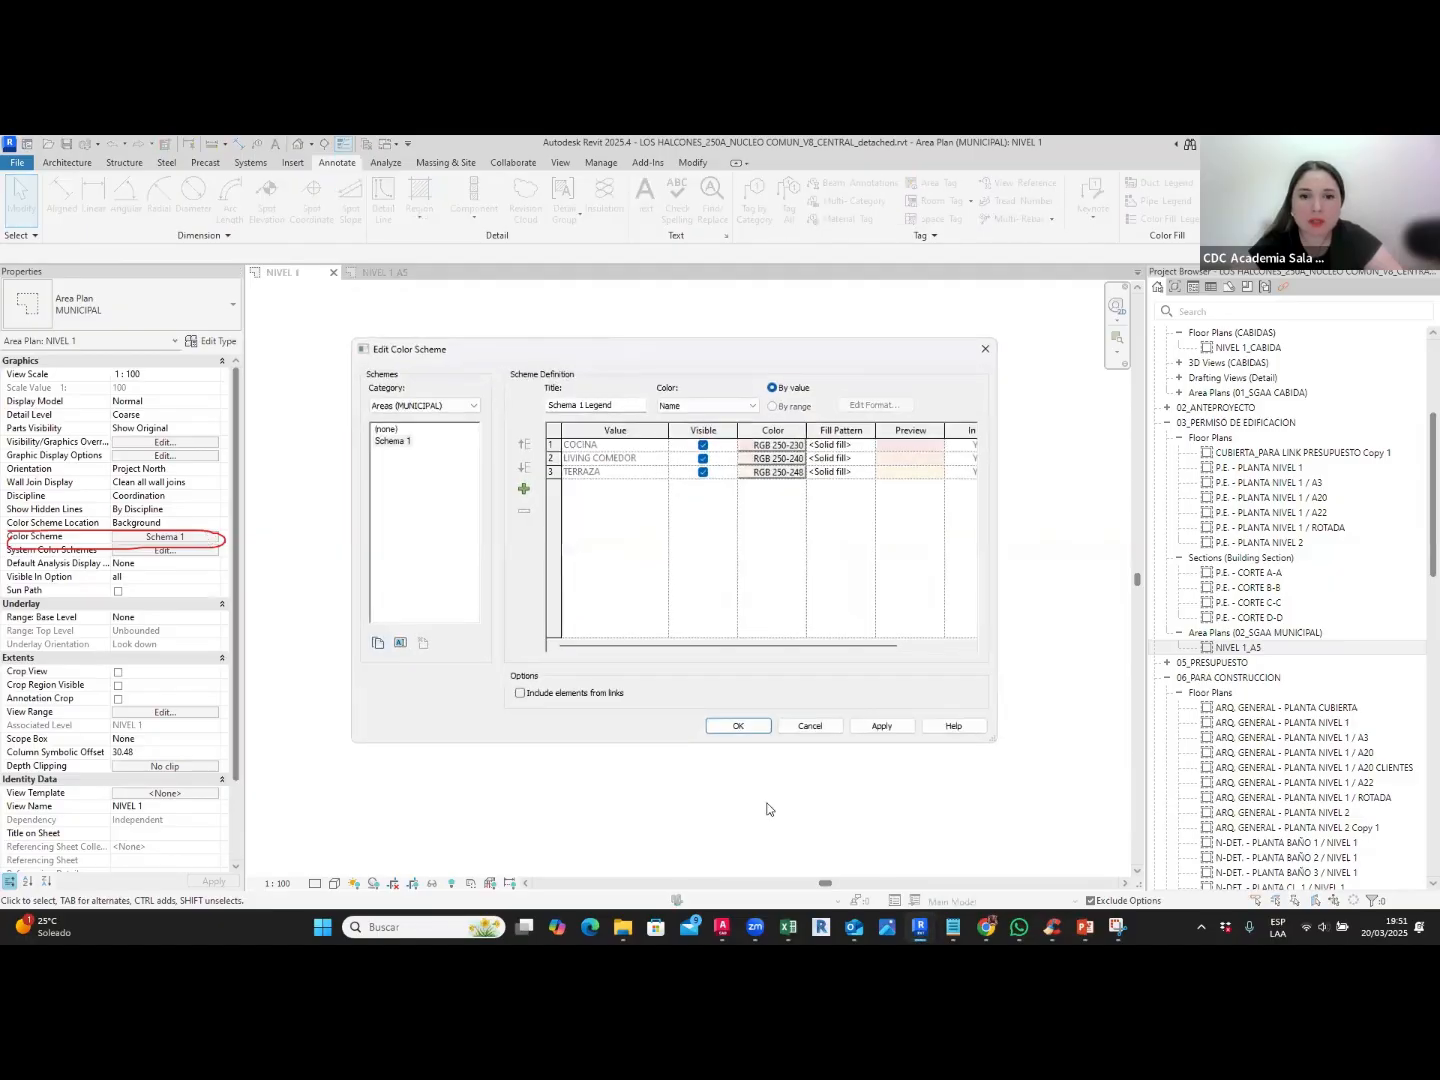
mouse_move(692, 382)
left_mouse_down()
mouse_move(620, 373)
mouse_move(530, 400)
mouse_move(615, 420)
mouse_move(690, 372)
left_mouse_up()
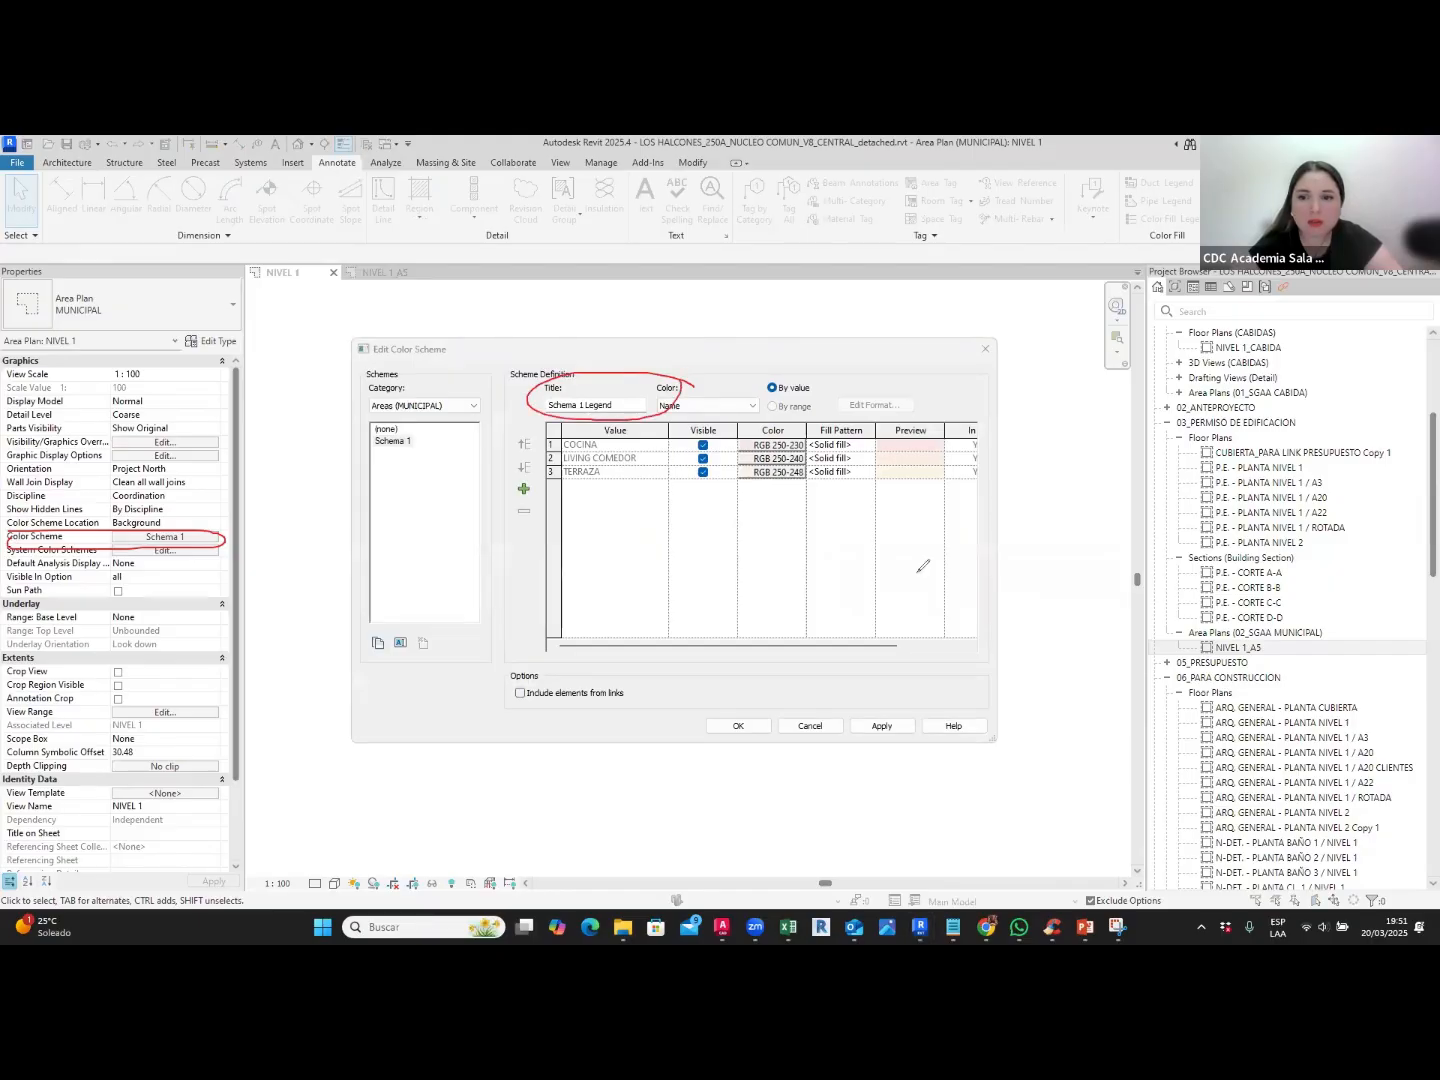
left_click_drag(630, 405, 516, 405)
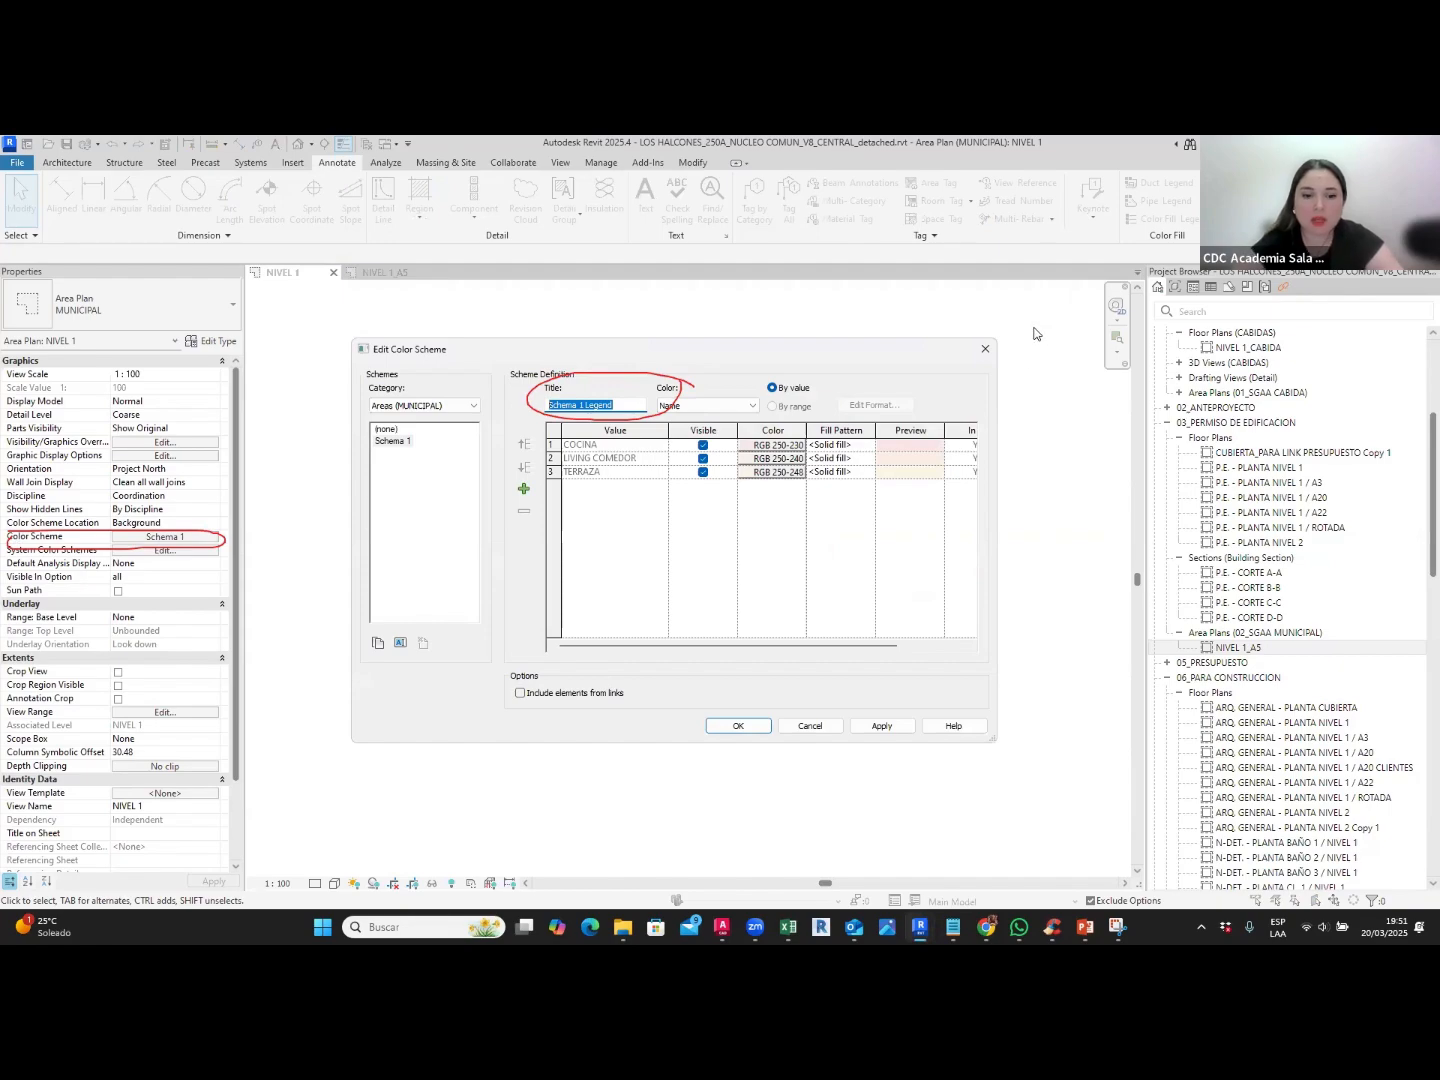
type("AREAS ")
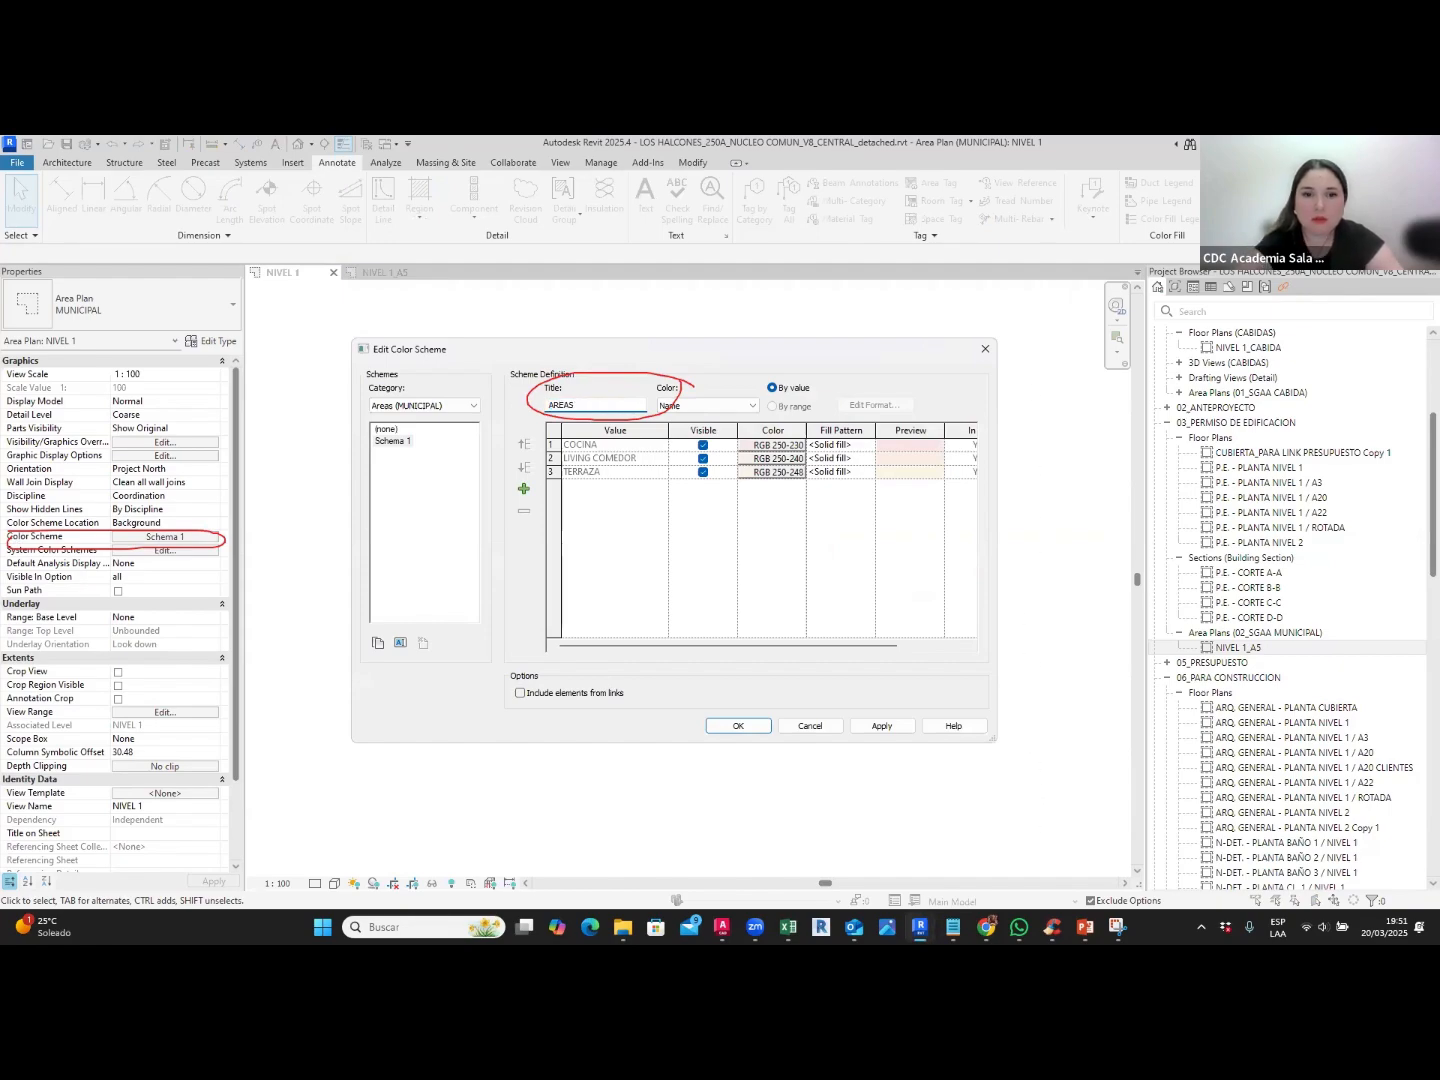
type("POR NOM")
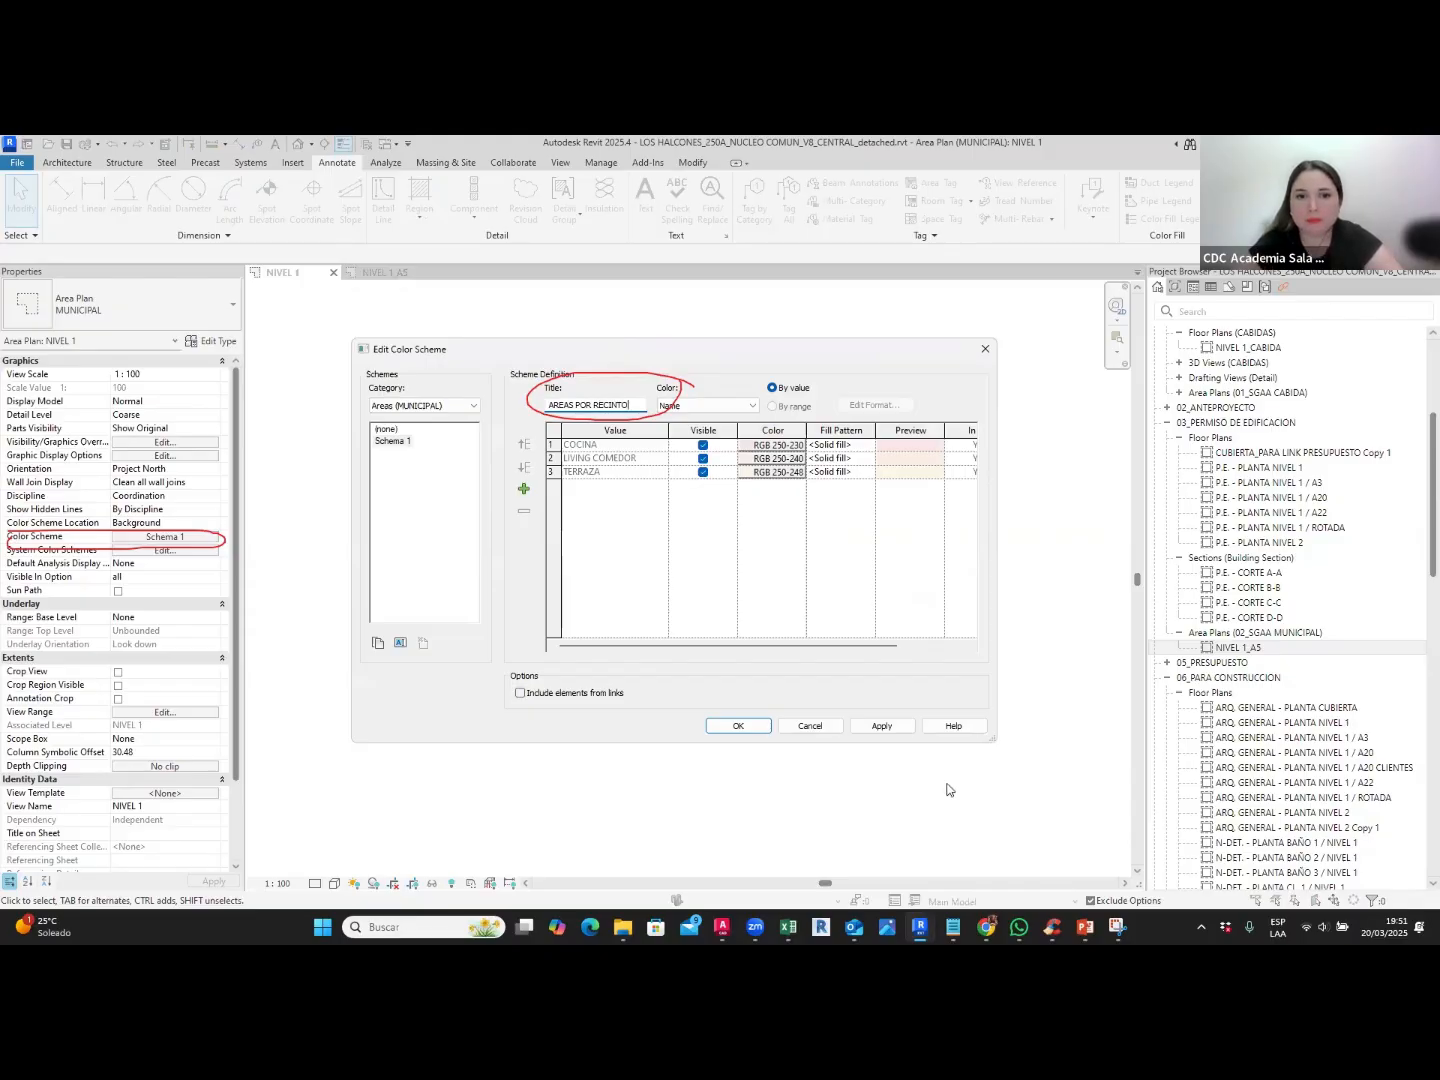
left_click(738, 726)
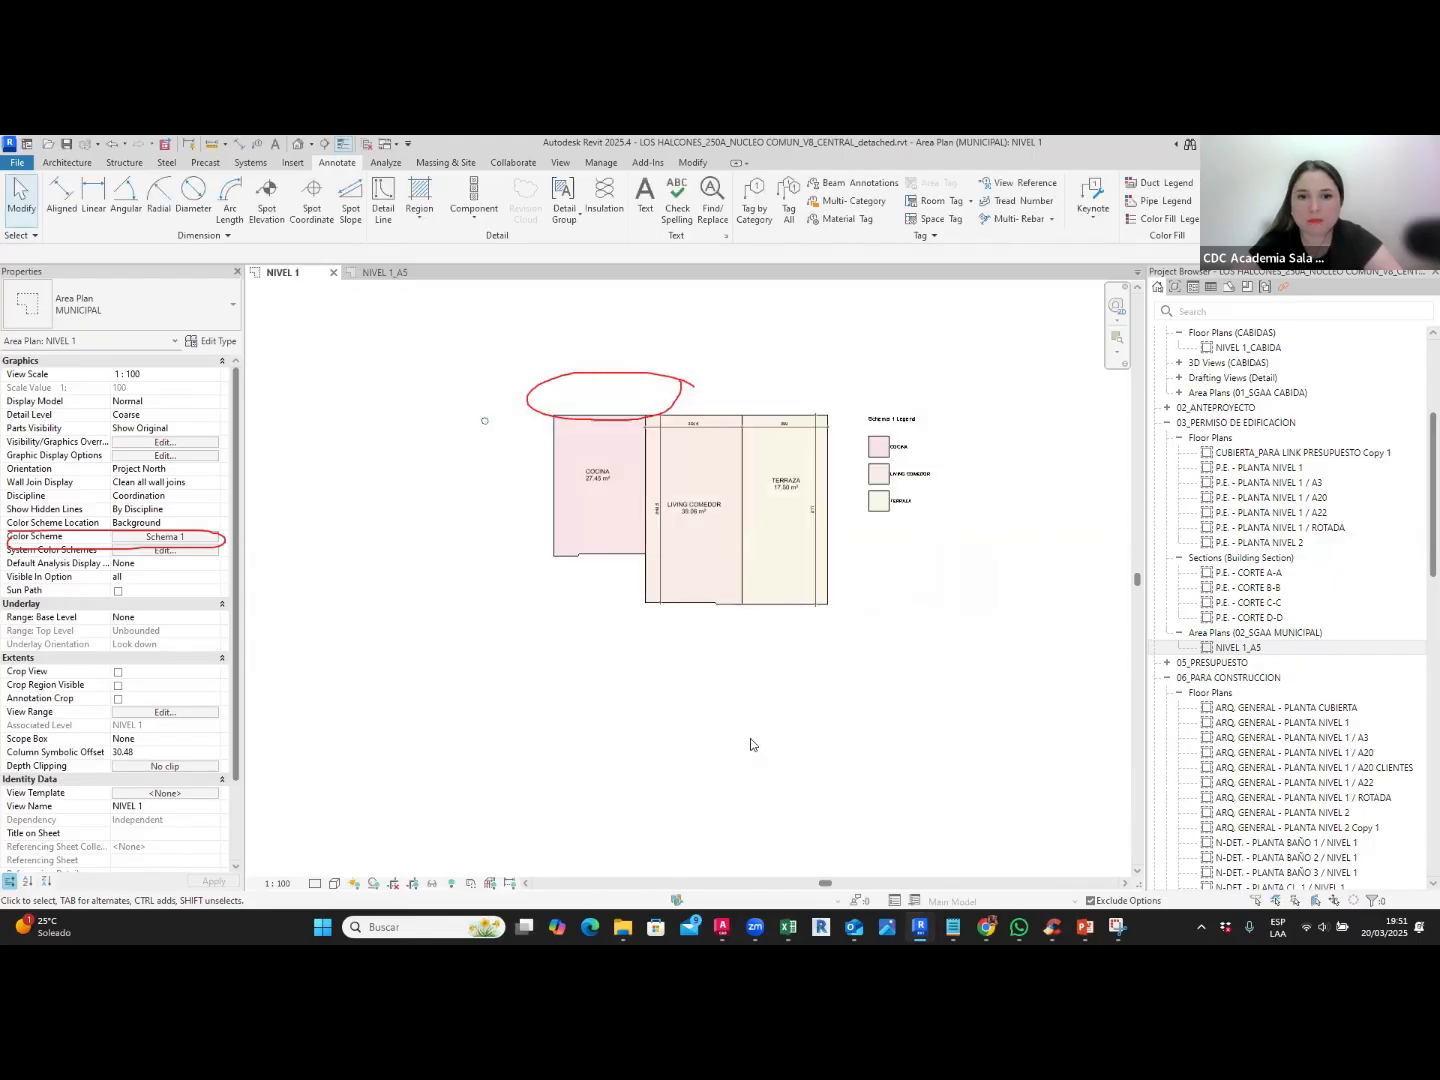
scroll(890, 420, "up", 4)
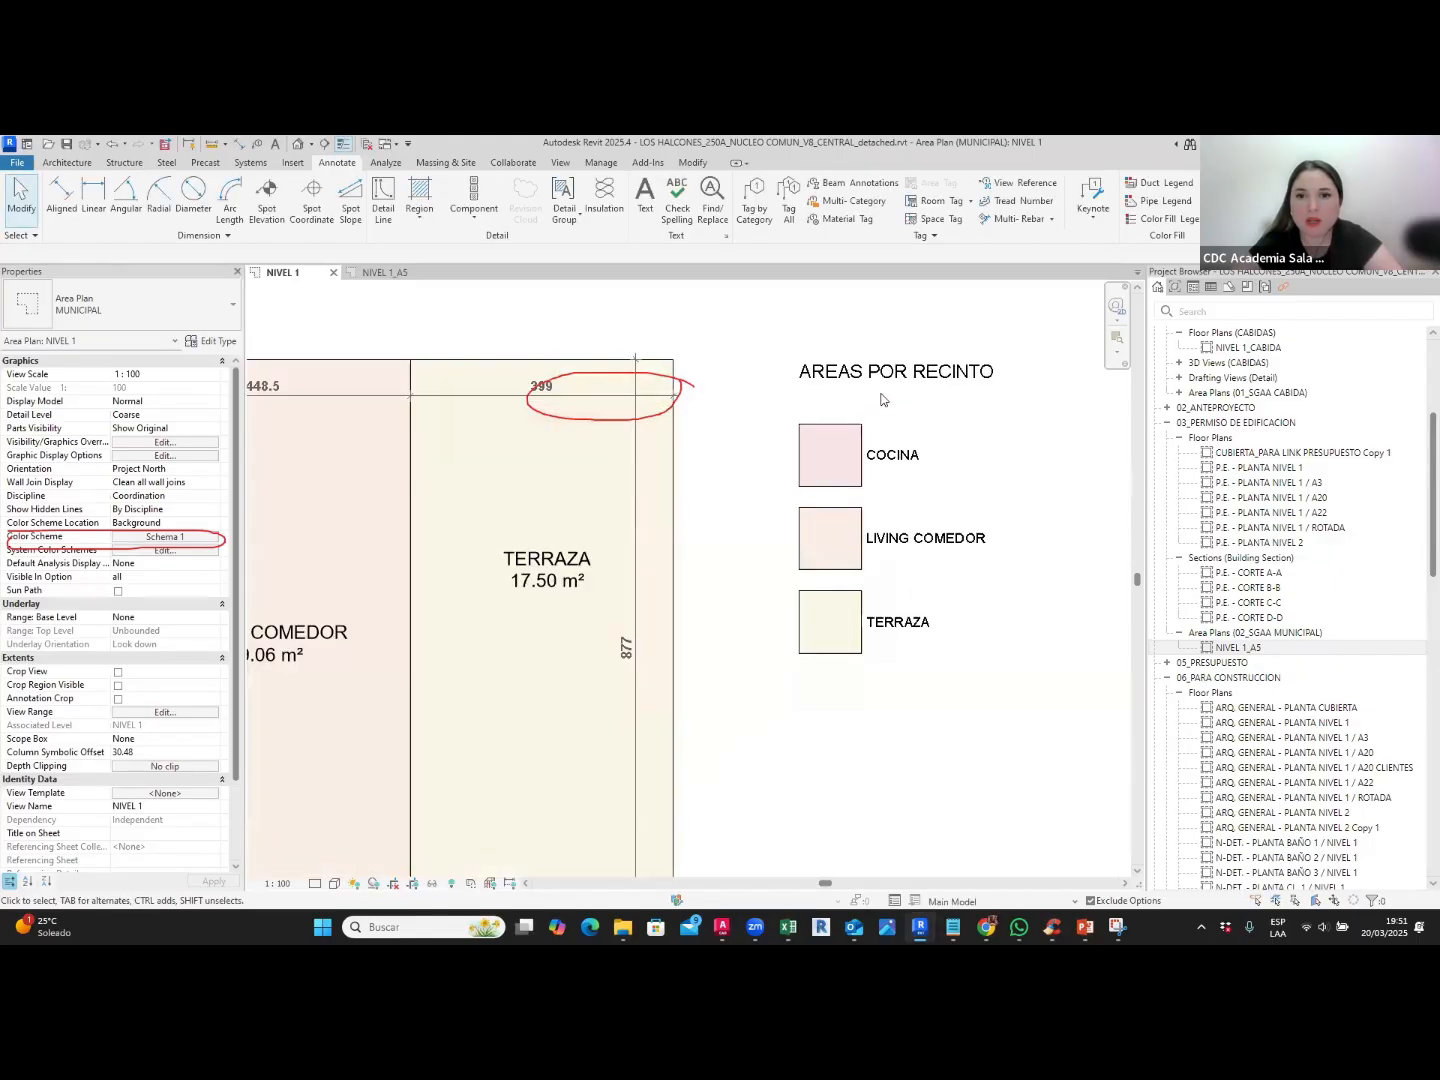
scroll(849, 440, "down", 1)
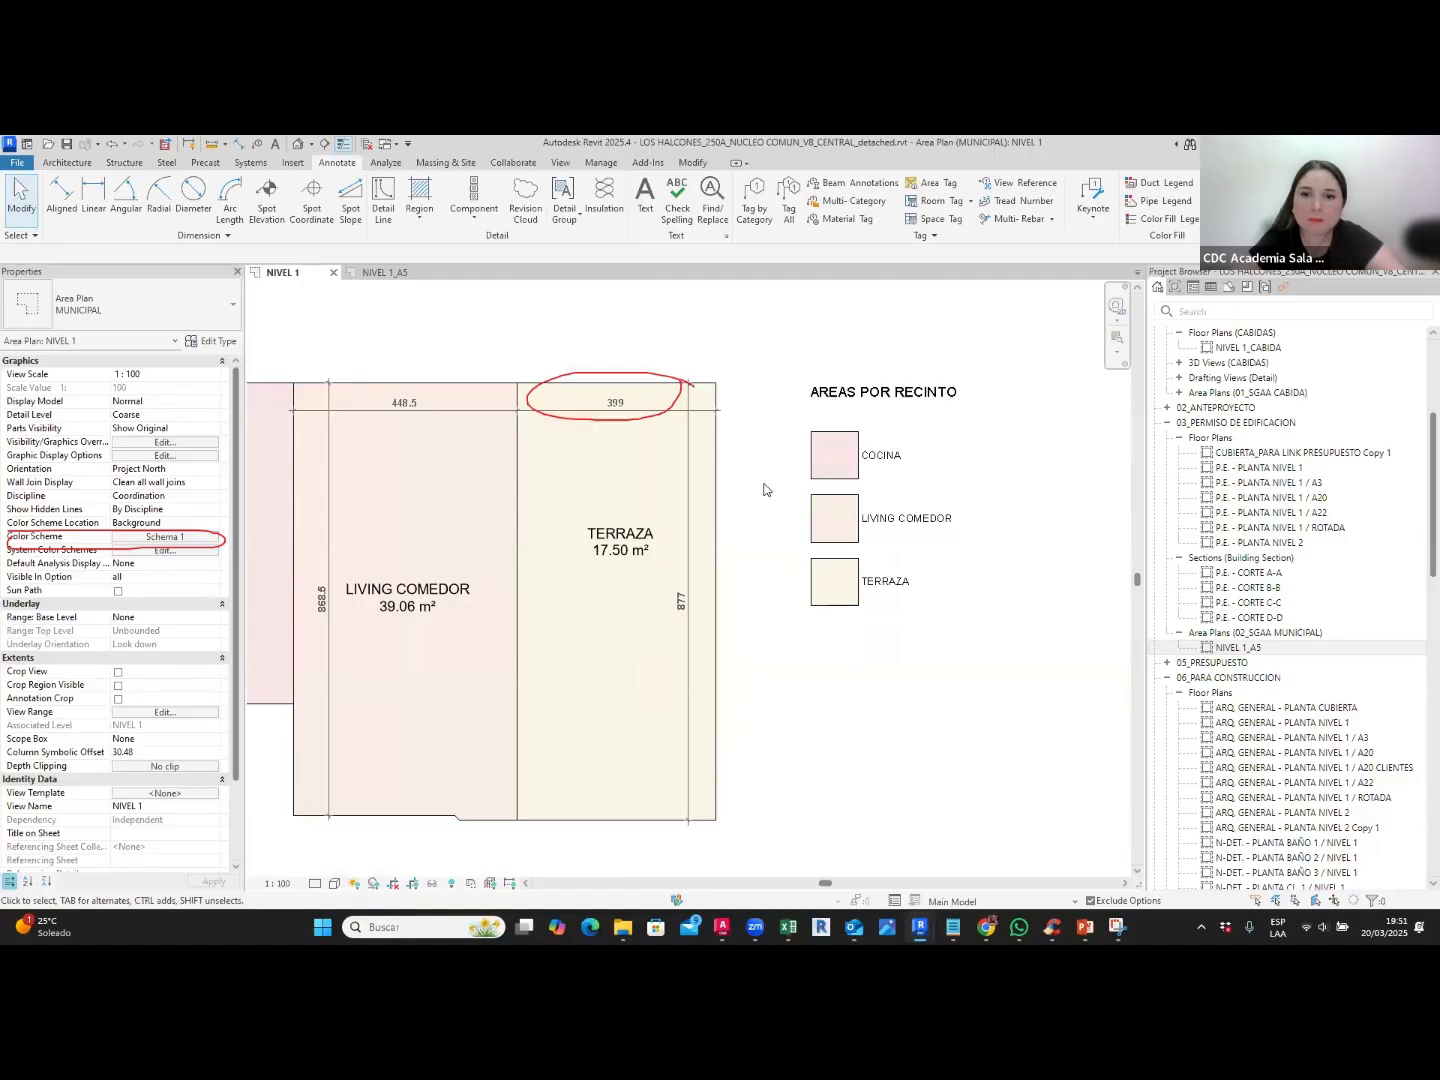
scroll(764, 489, "down", 2)
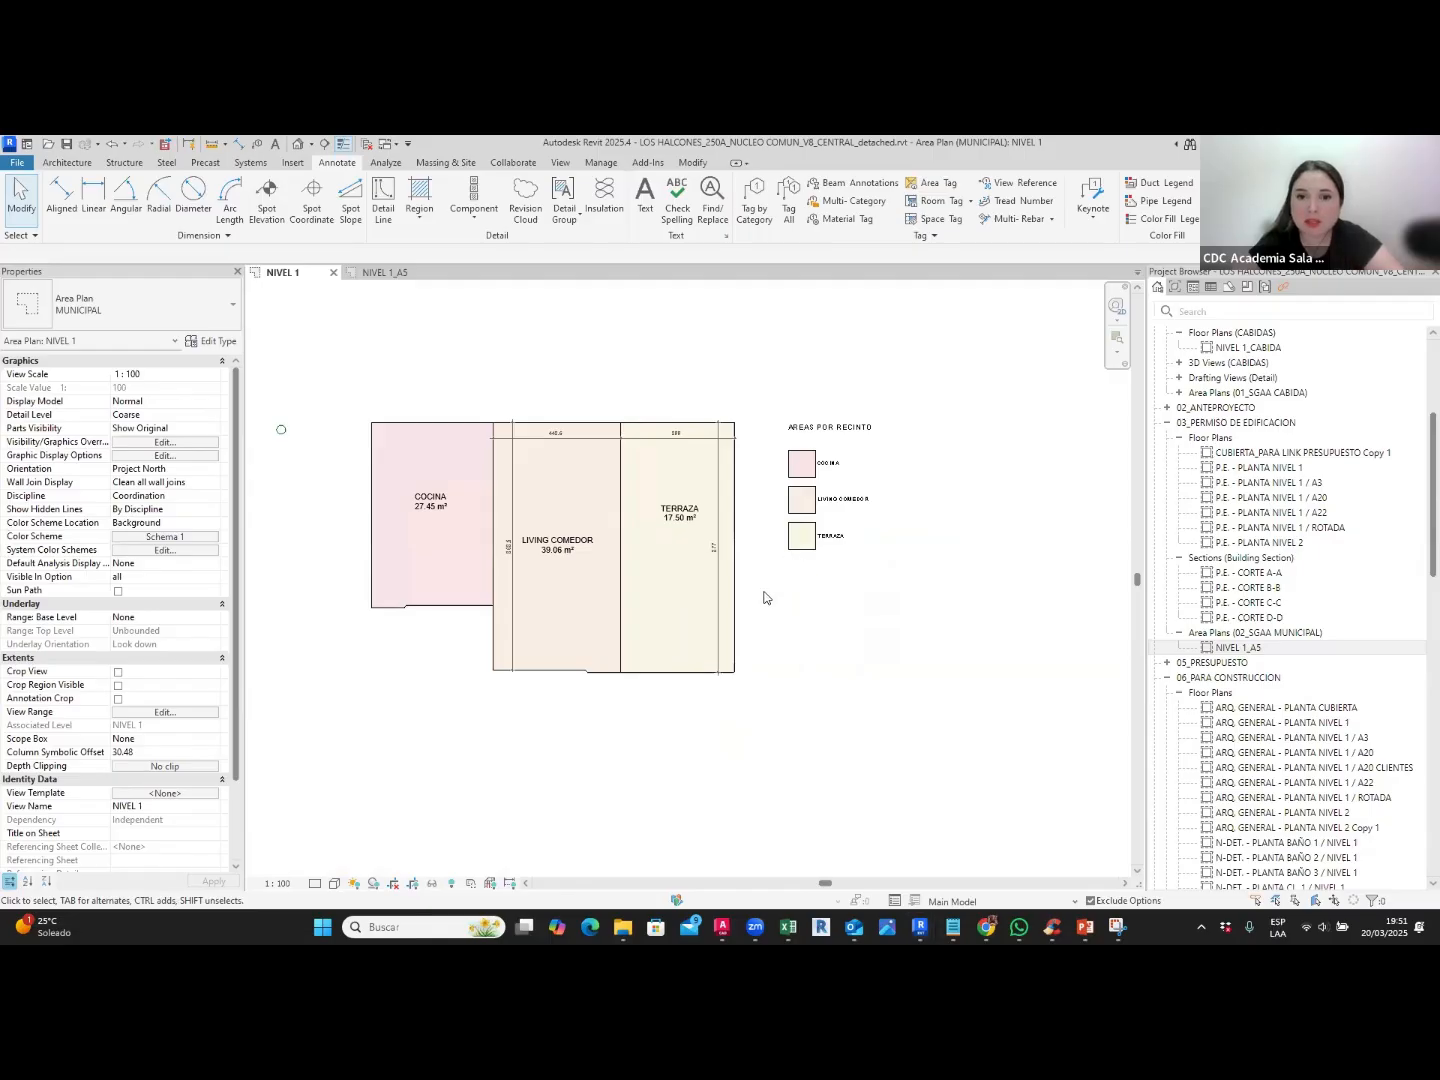
Step: Make all model categories visible in the NIVEL 1 area plan through its Visibility/Graphic Overrides
scroll(764, 597, "down", 1)
scroll(700, 660, "up", 1)
middle_click_drag(645, 690, 727, 664)
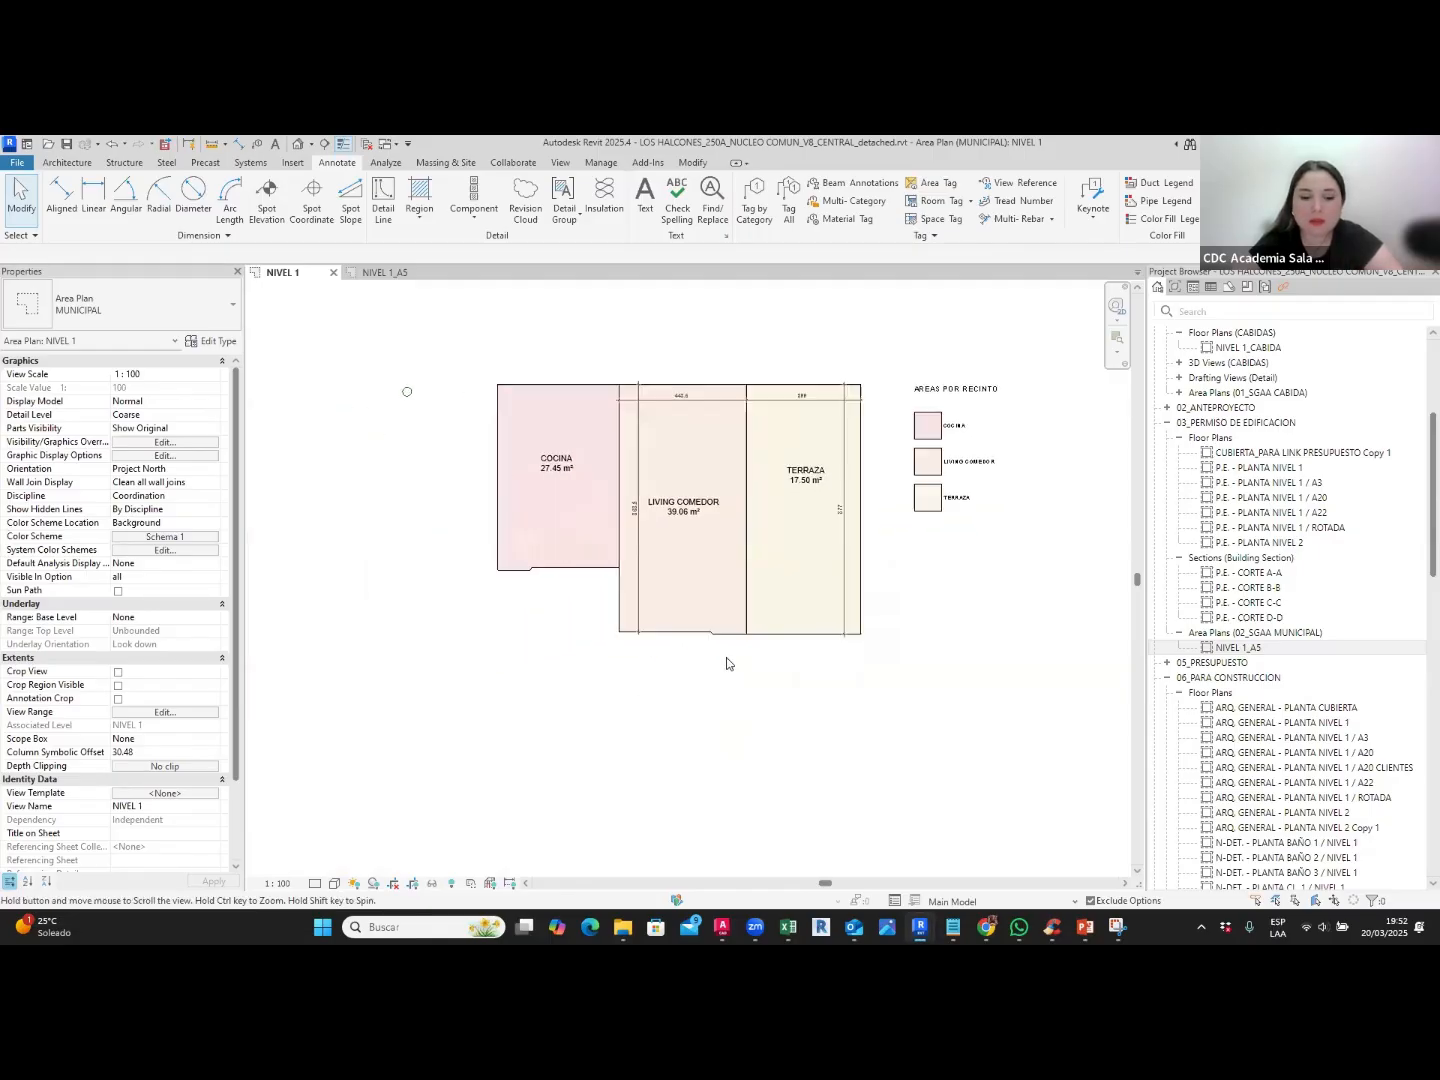
key("v")
key("v")
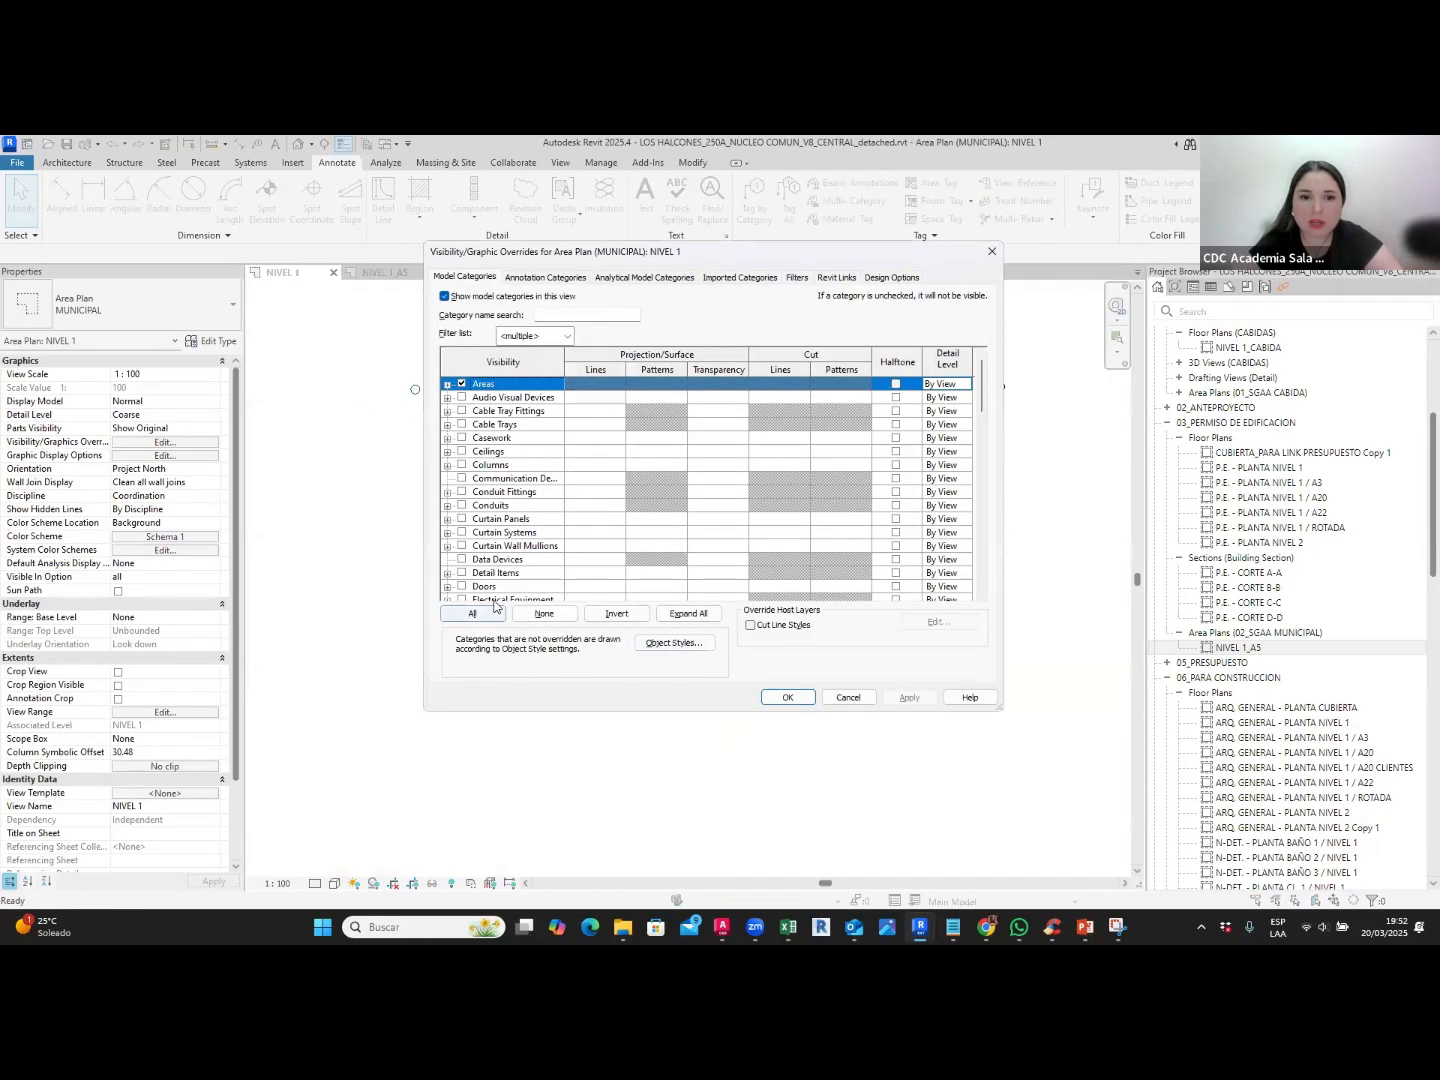
left_click(473, 613)
left_click(786, 698)
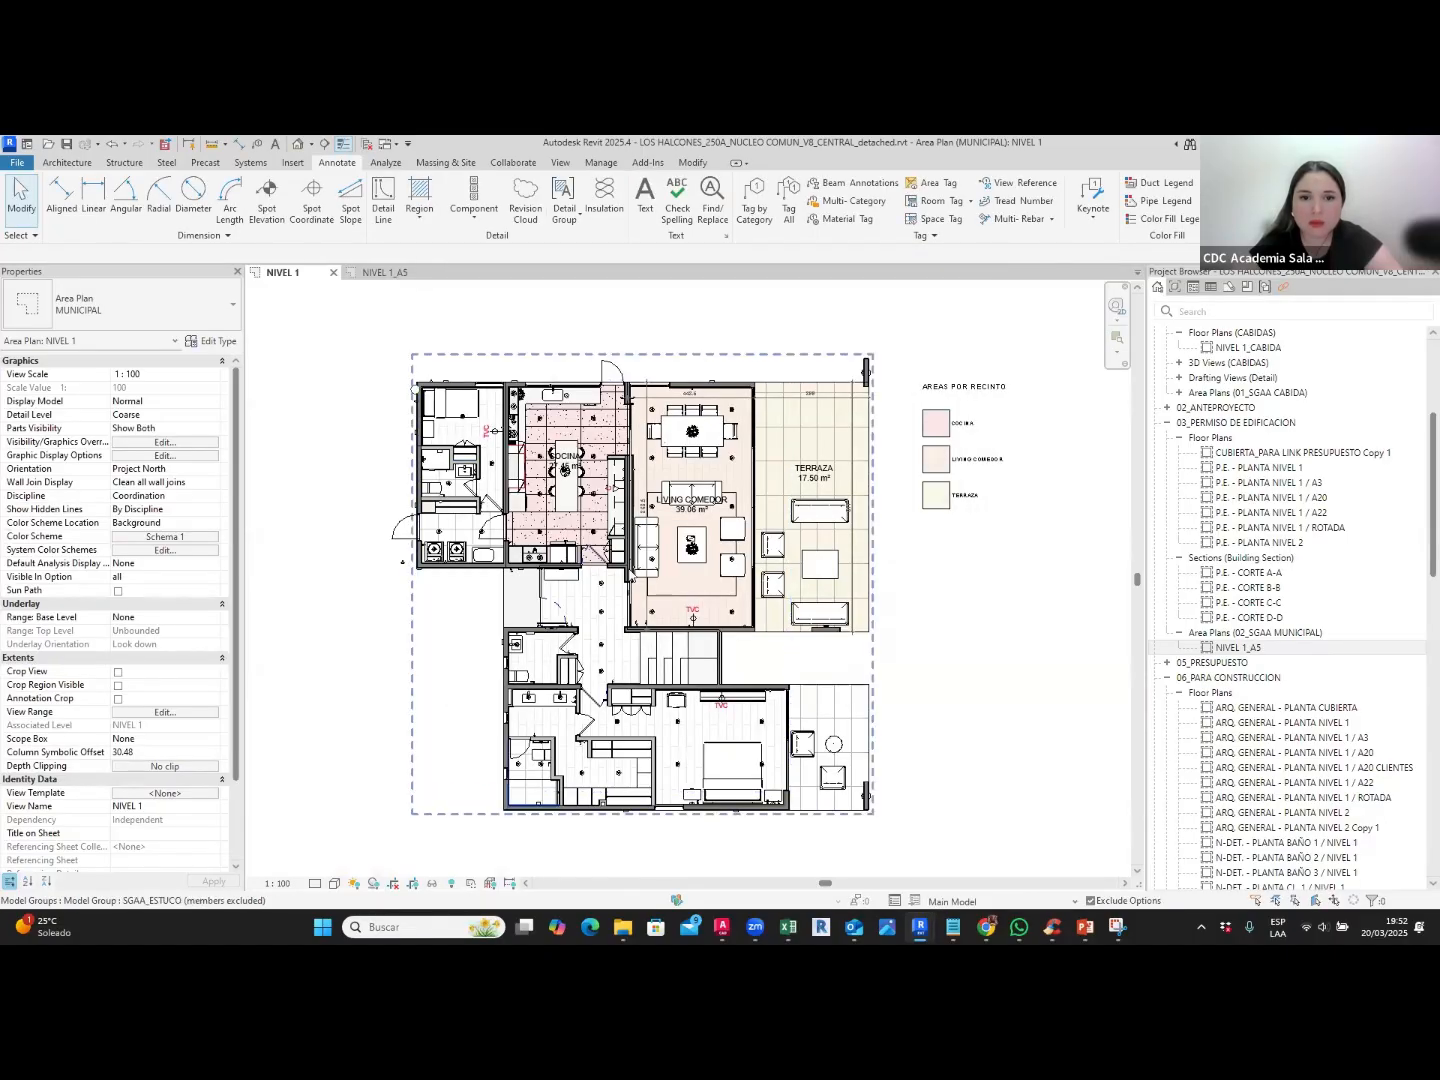
Step: Draw an area boundary line from COCINA's upper boundary corner along the exterior wall face to the service bedroom's outer corner
scroll(440, 418, "up", 3)
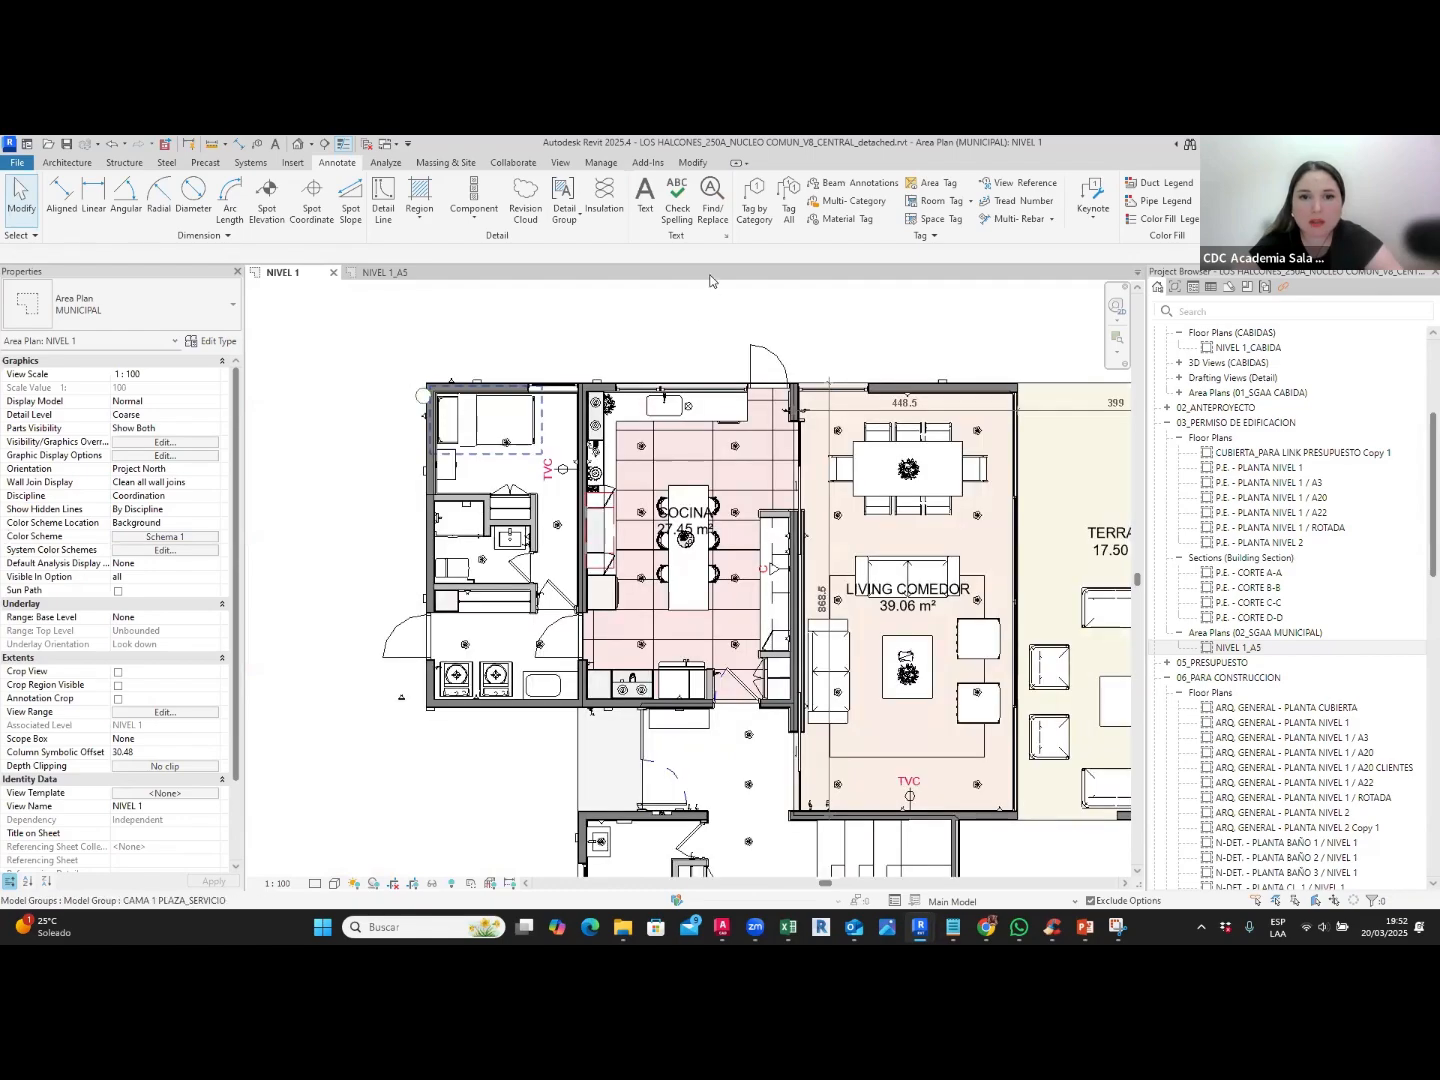
left_click(67, 162)
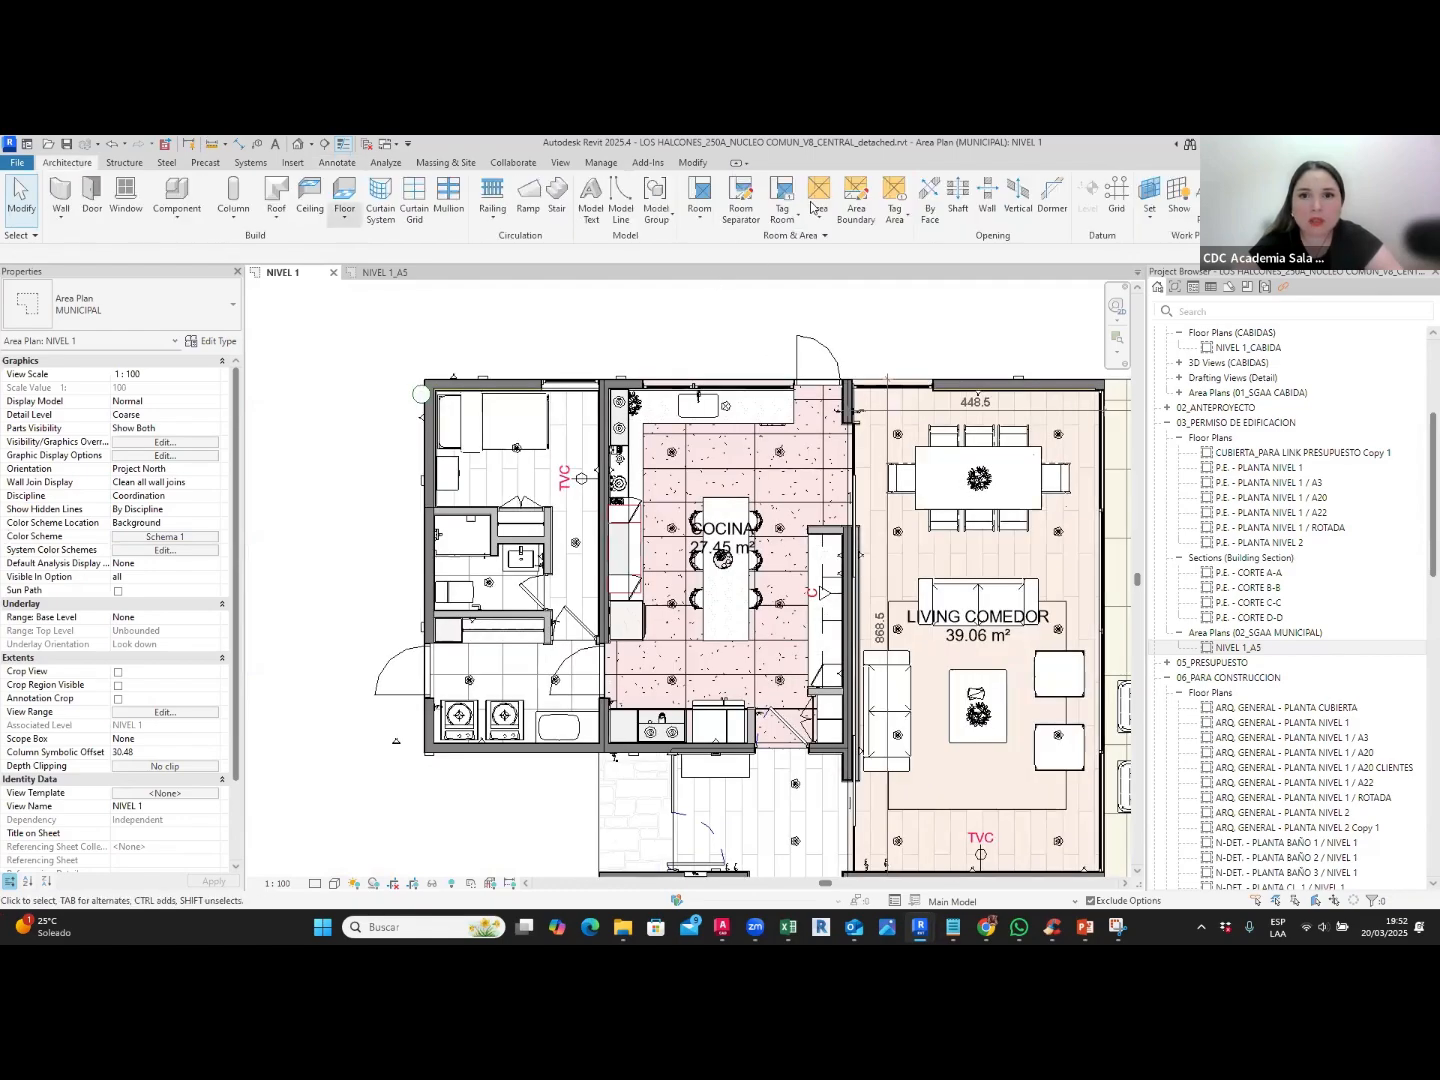
key("a")
key("b")
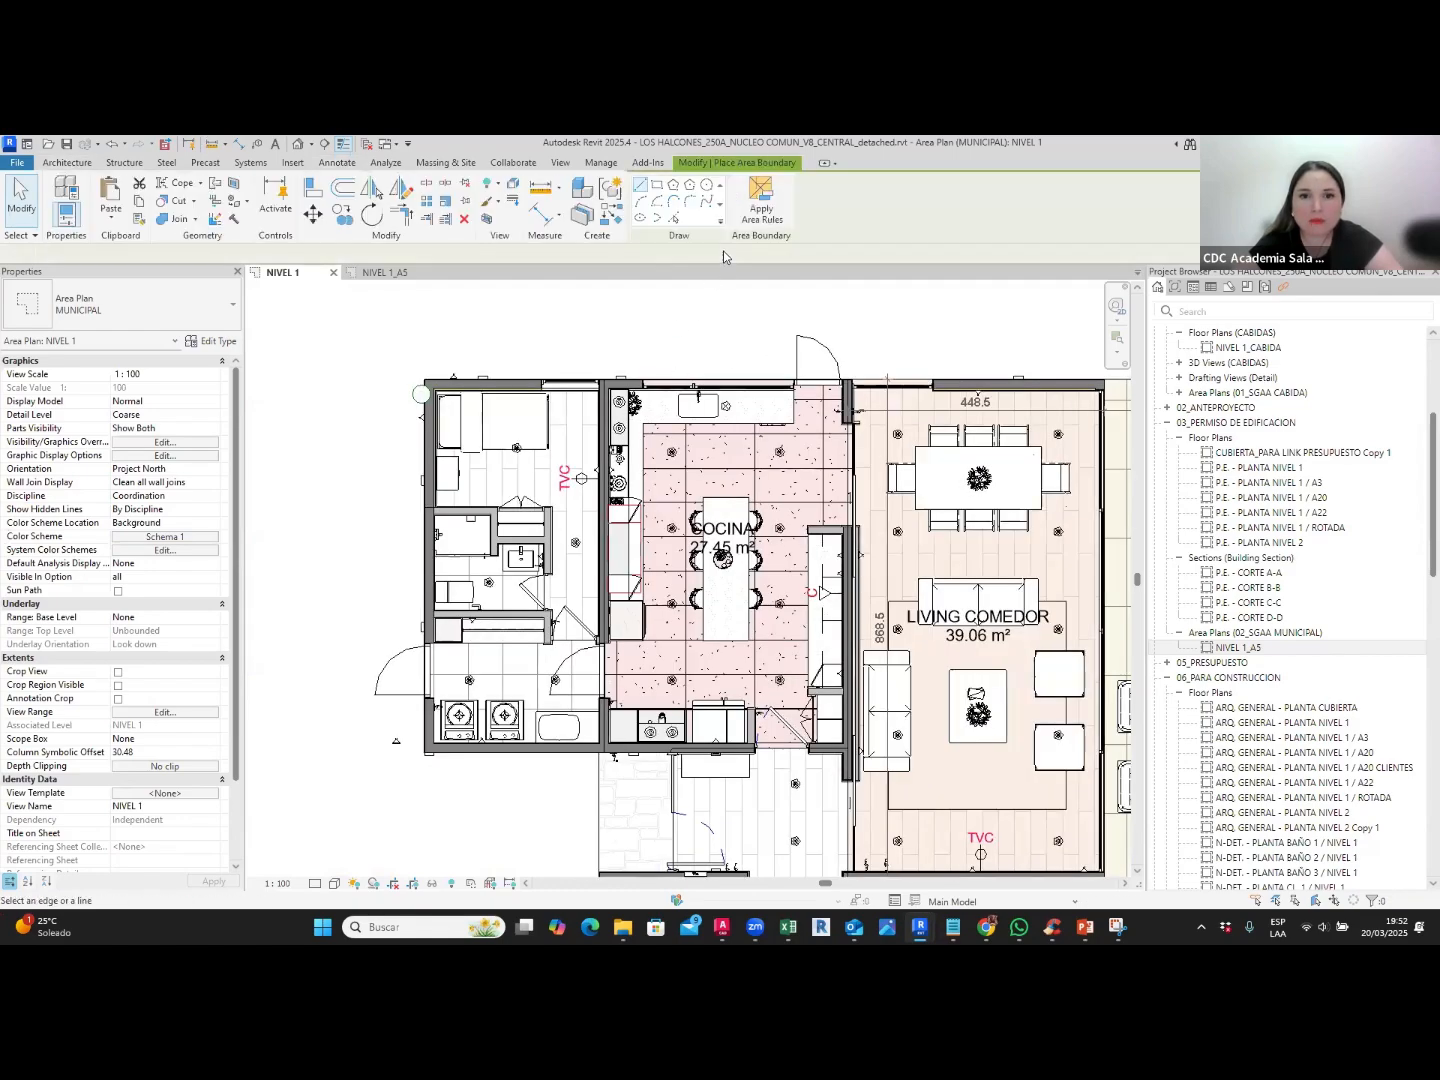
left_click(640, 184)
scroll(560, 365, "up", 5)
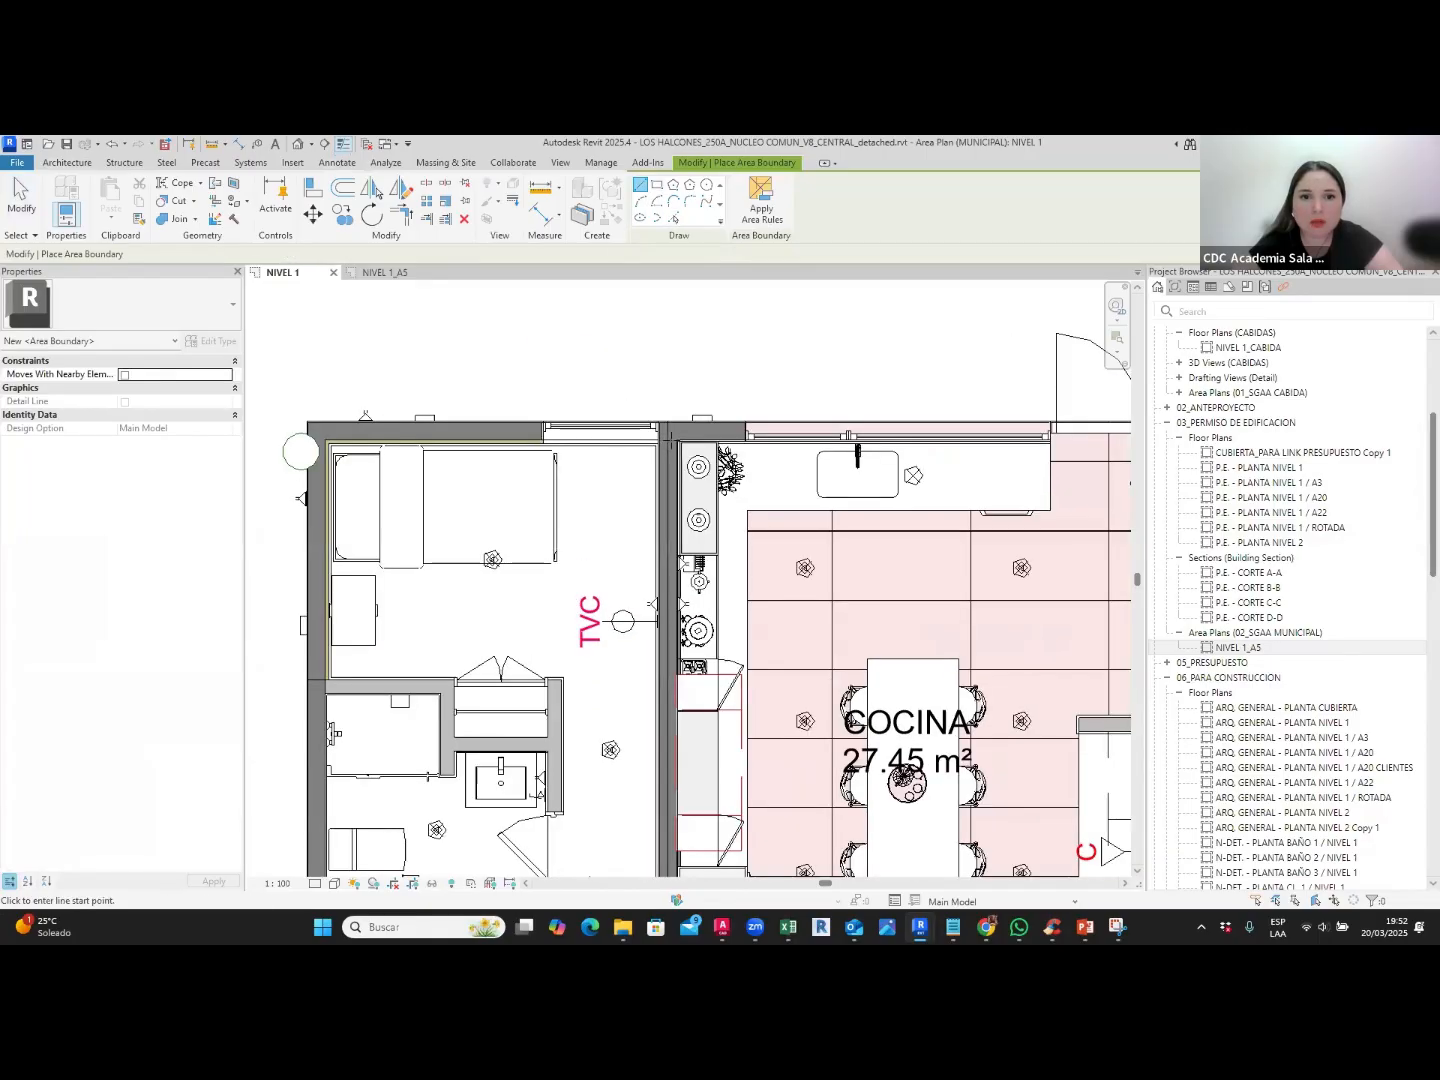
left_click(770, 458)
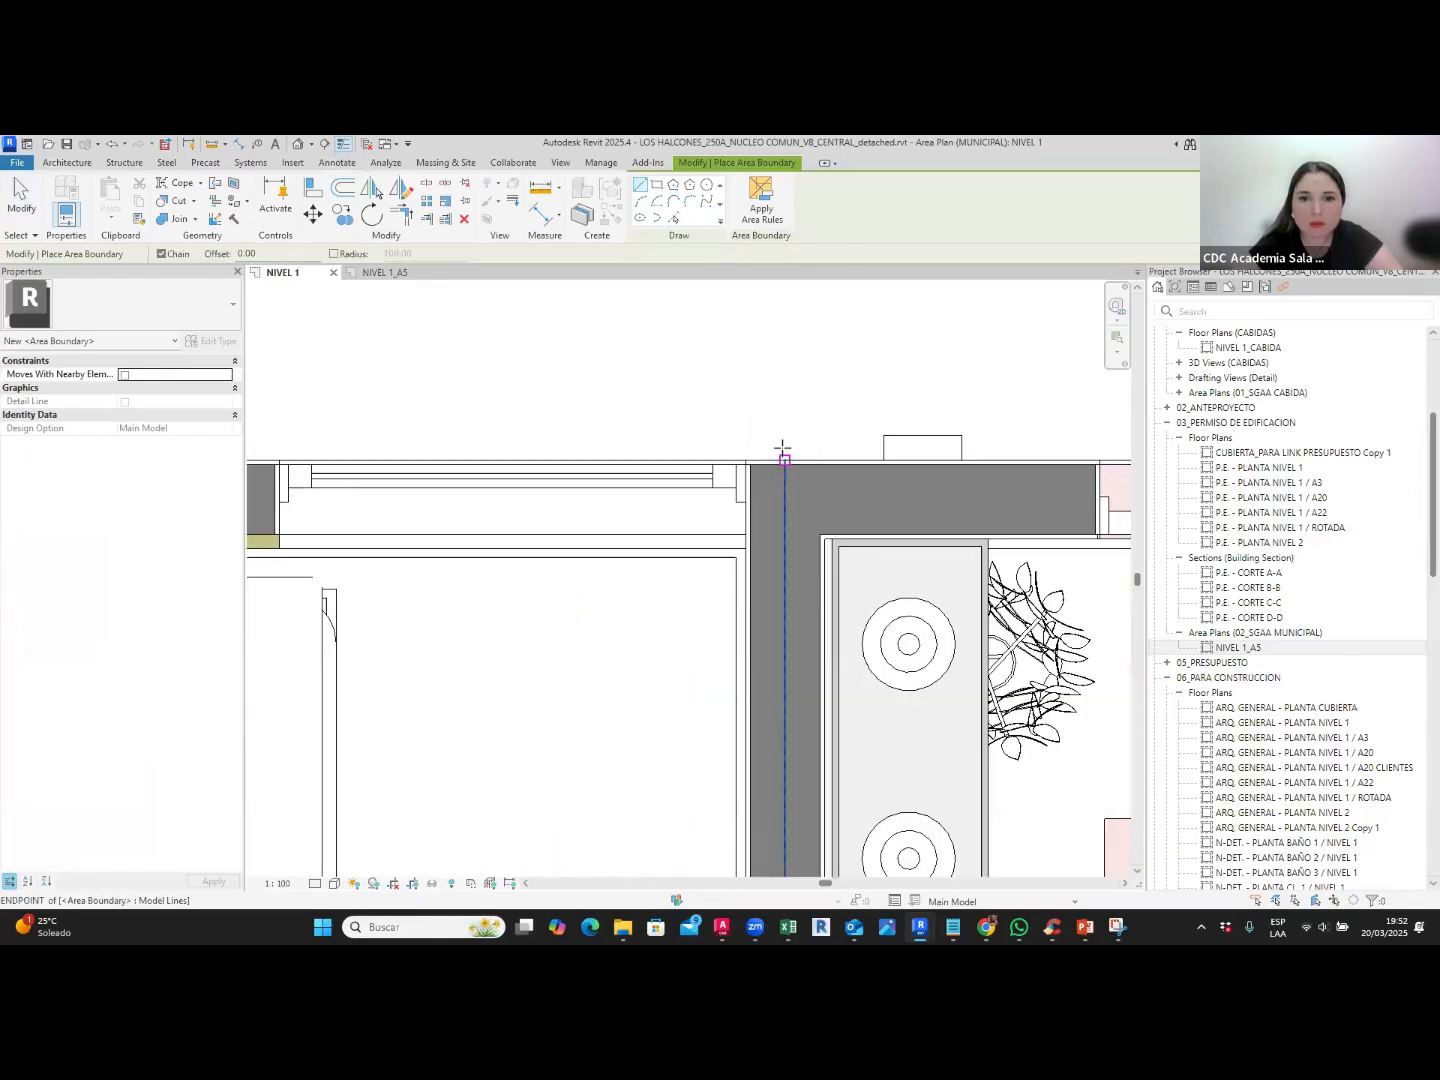
scroll(768, 372, "down", 3)
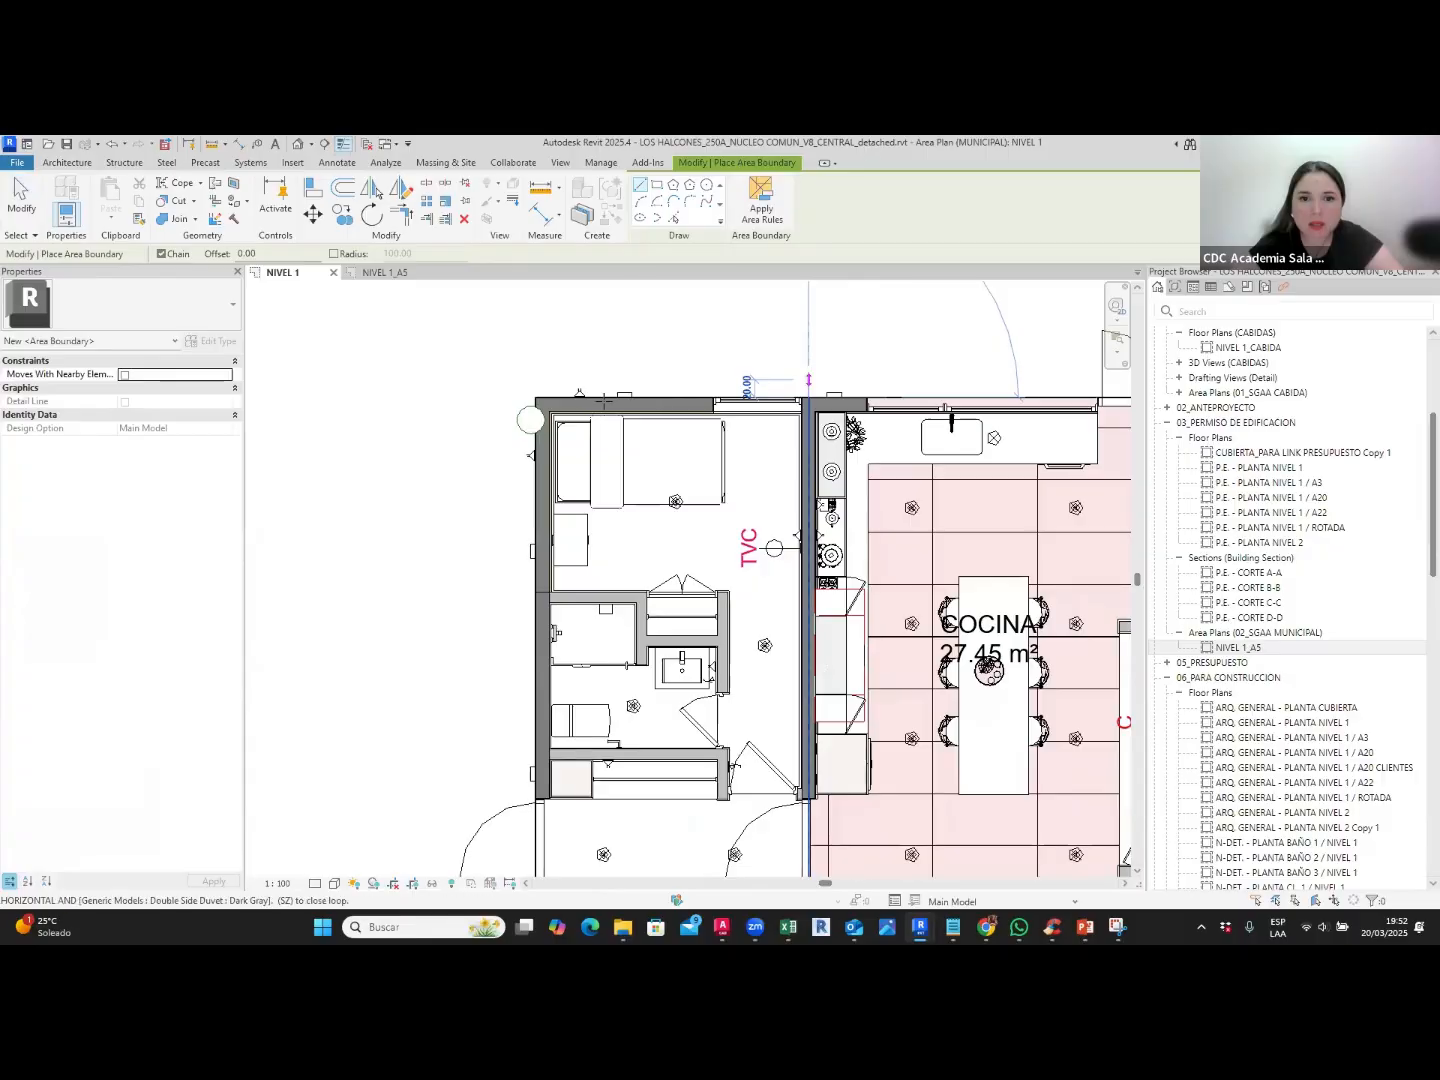
scroll(800, 382, "down", 2)
scroll(632, 391, "up", 5)
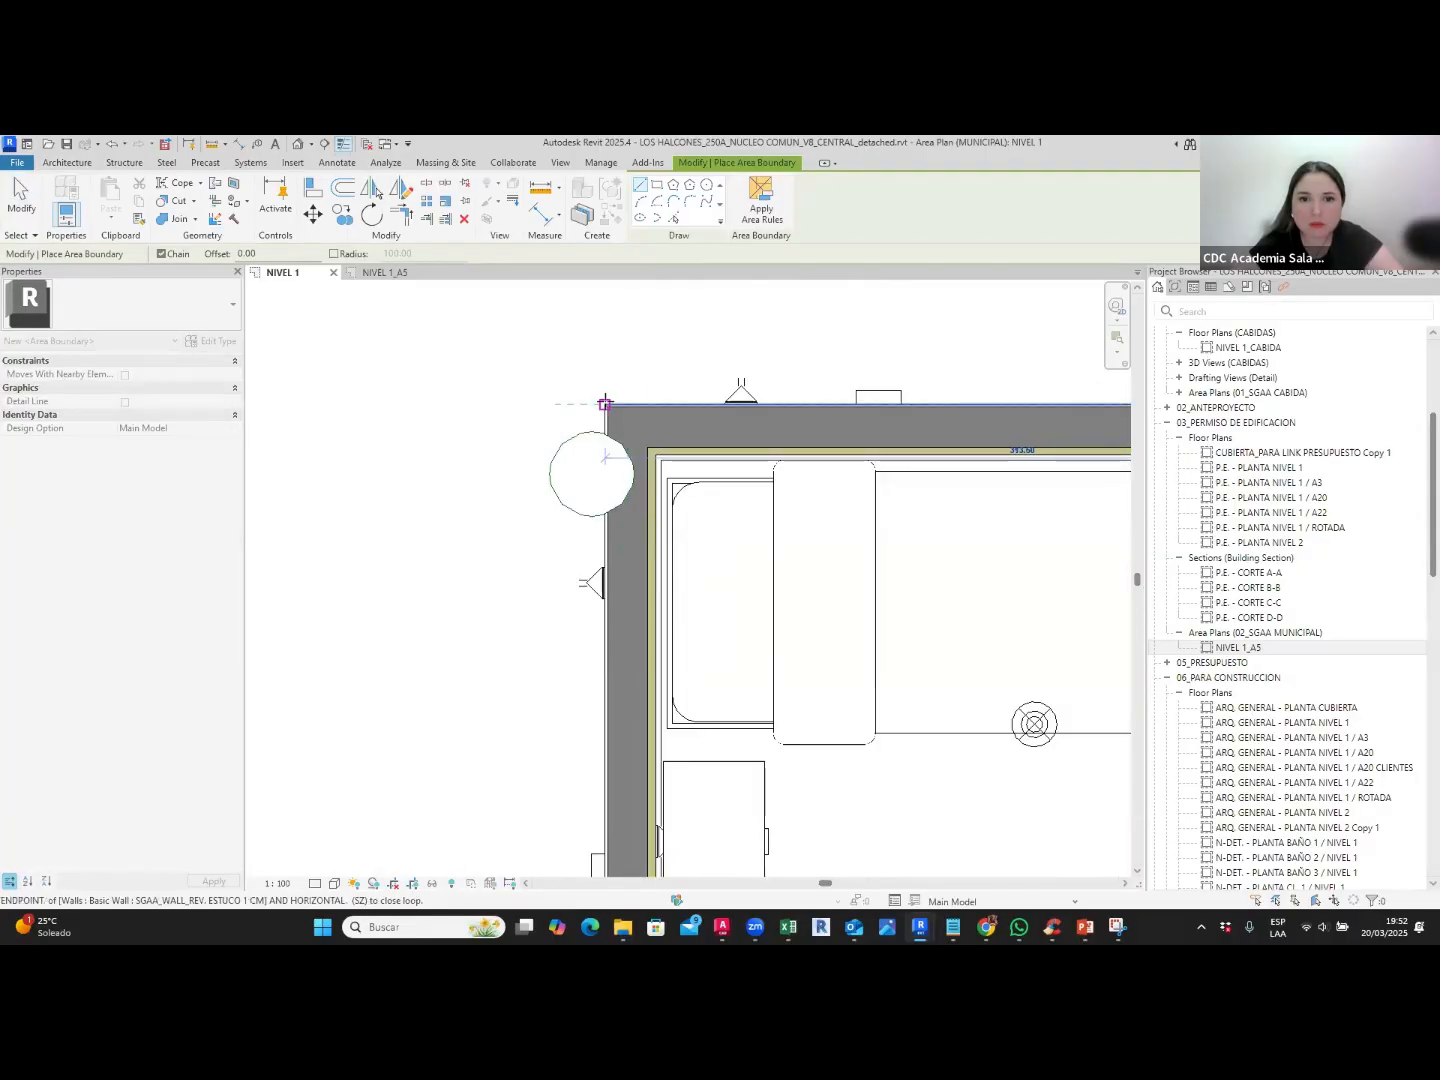
Step: Continue the area boundary down the outer wall and along the laundry's lower wall face to close against the COCINA boundary
scroll(665, 358, "down", 4)
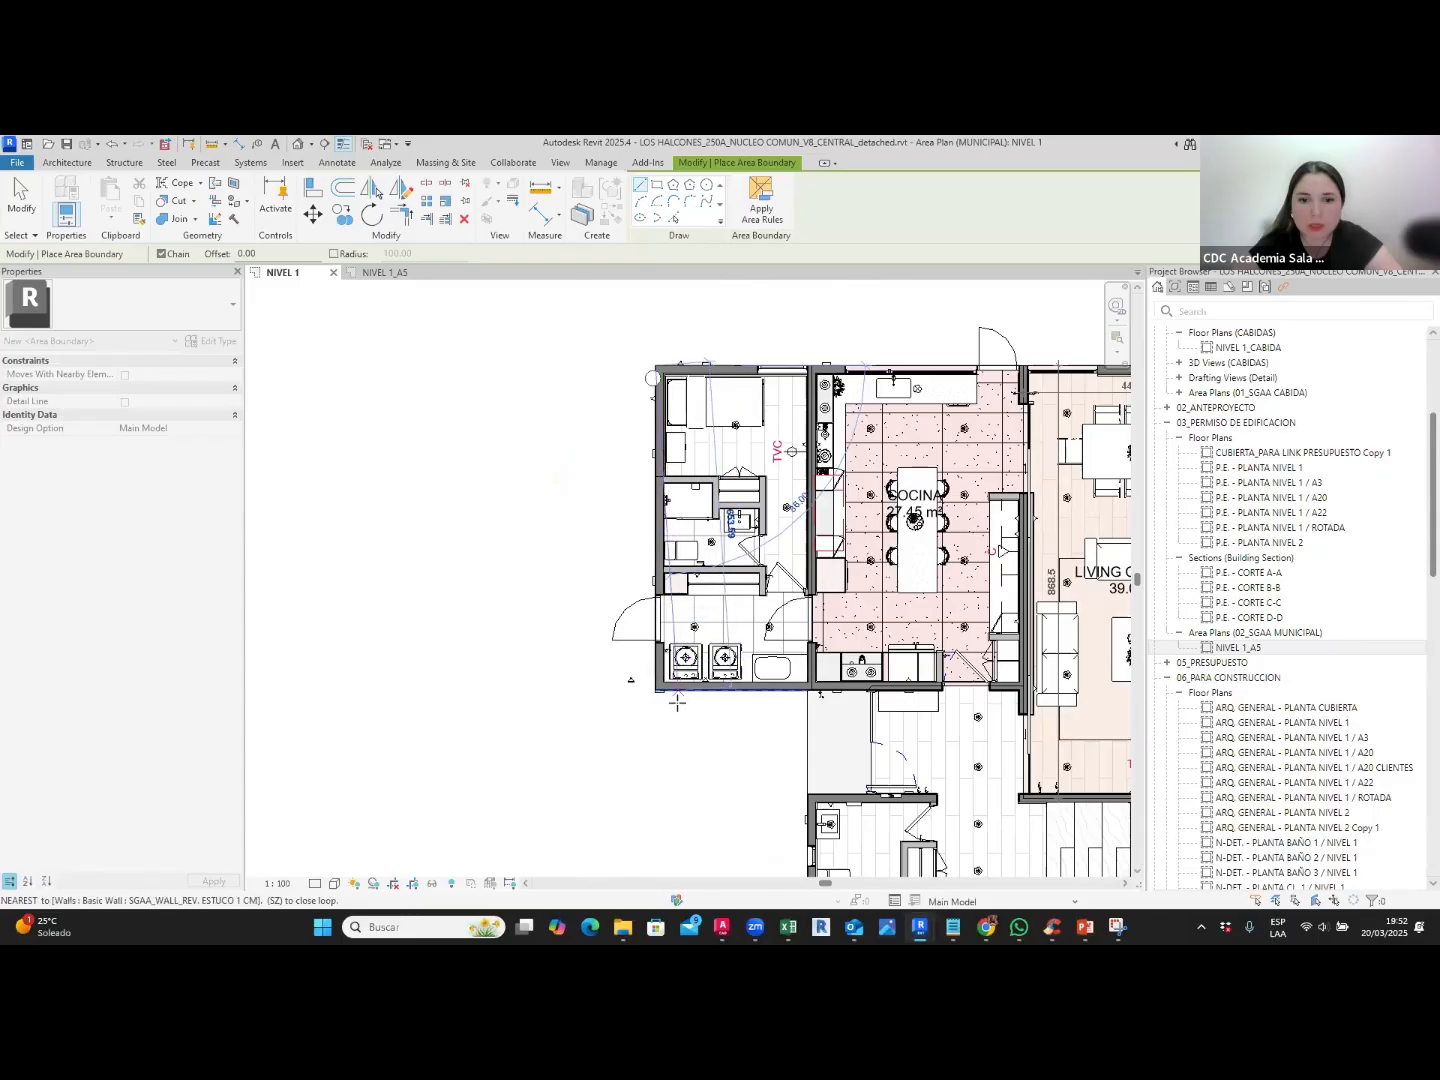
scroll(658, 690, "up", 5)
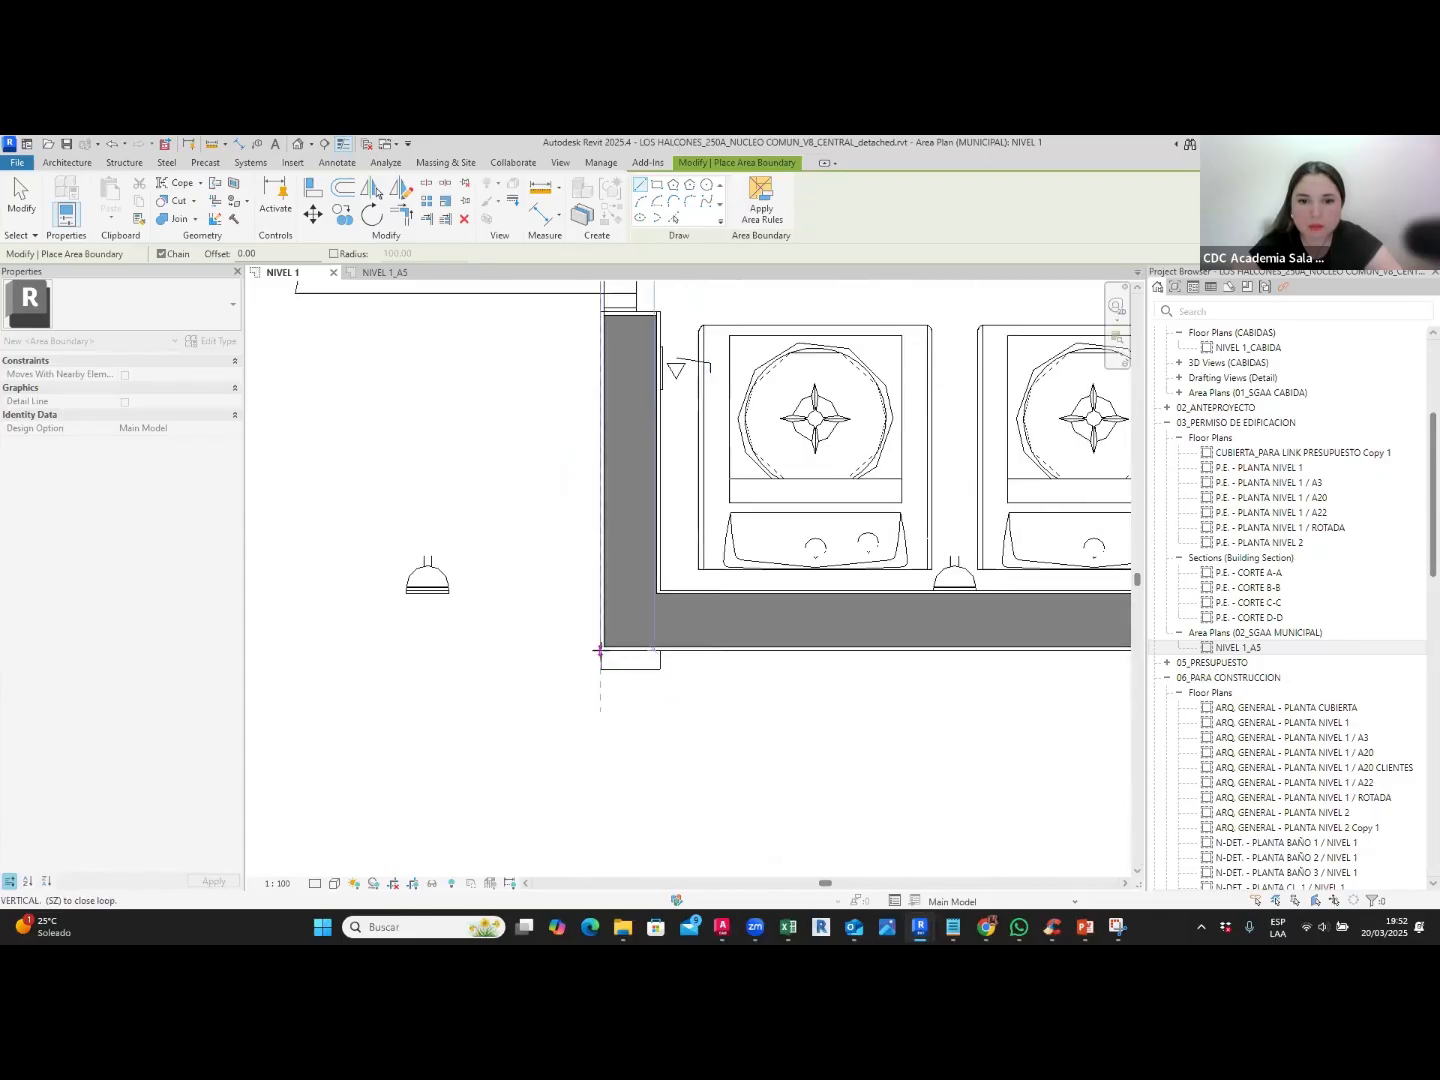
scroll(600, 650, "up", 3)
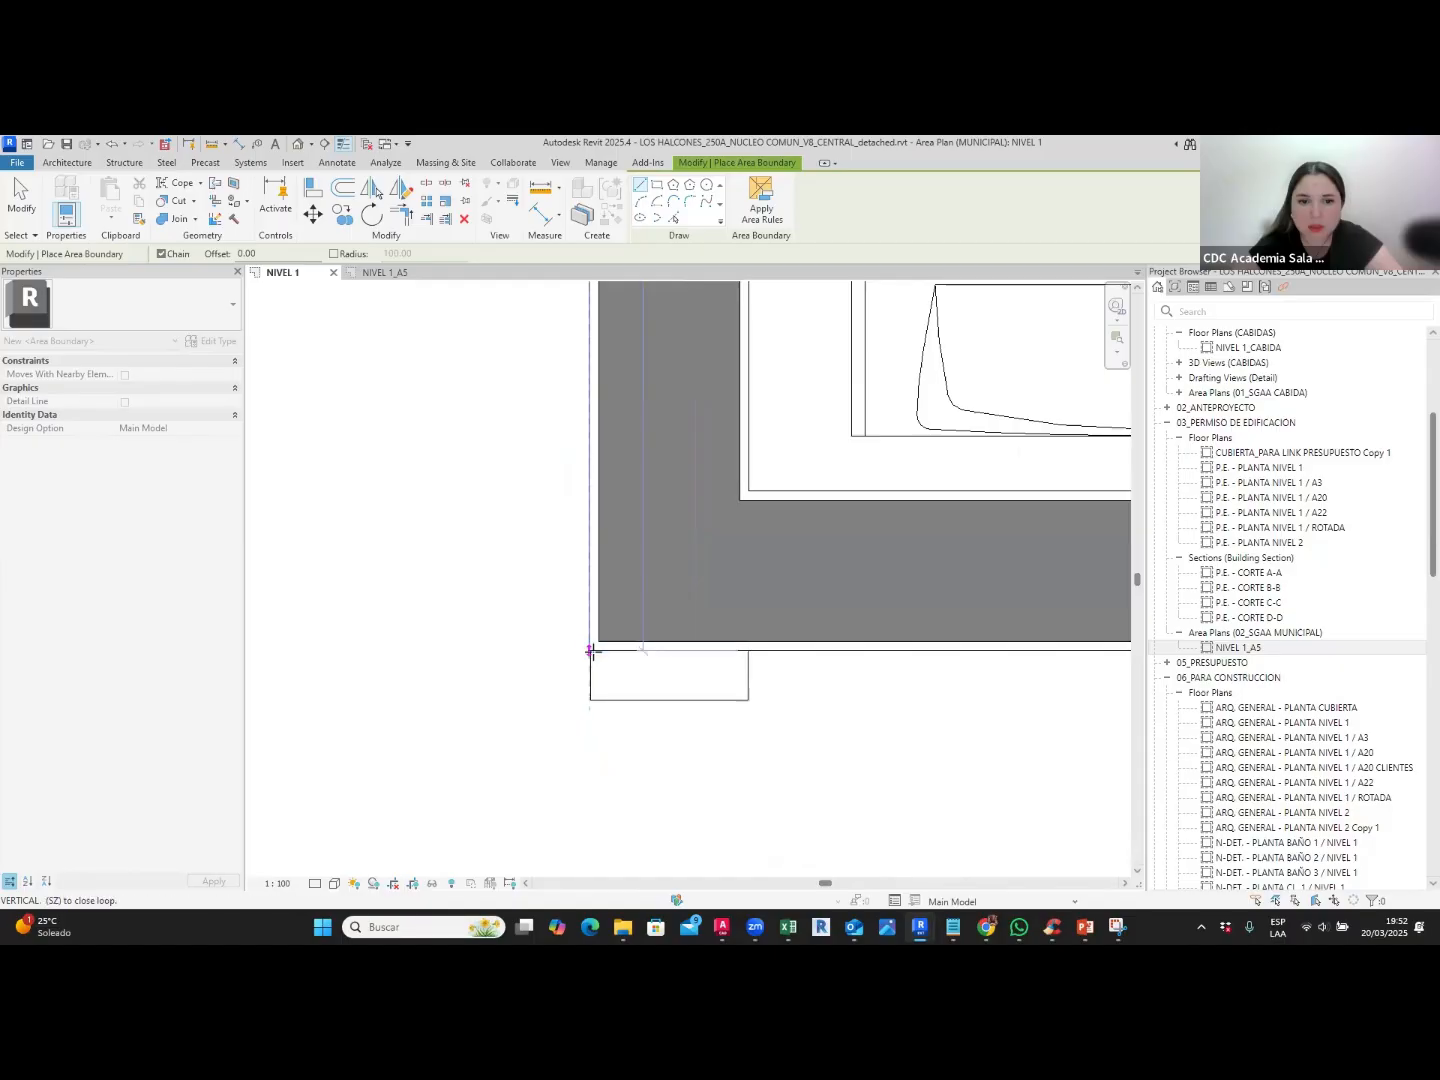
scroll(588, 665, "down", 5)
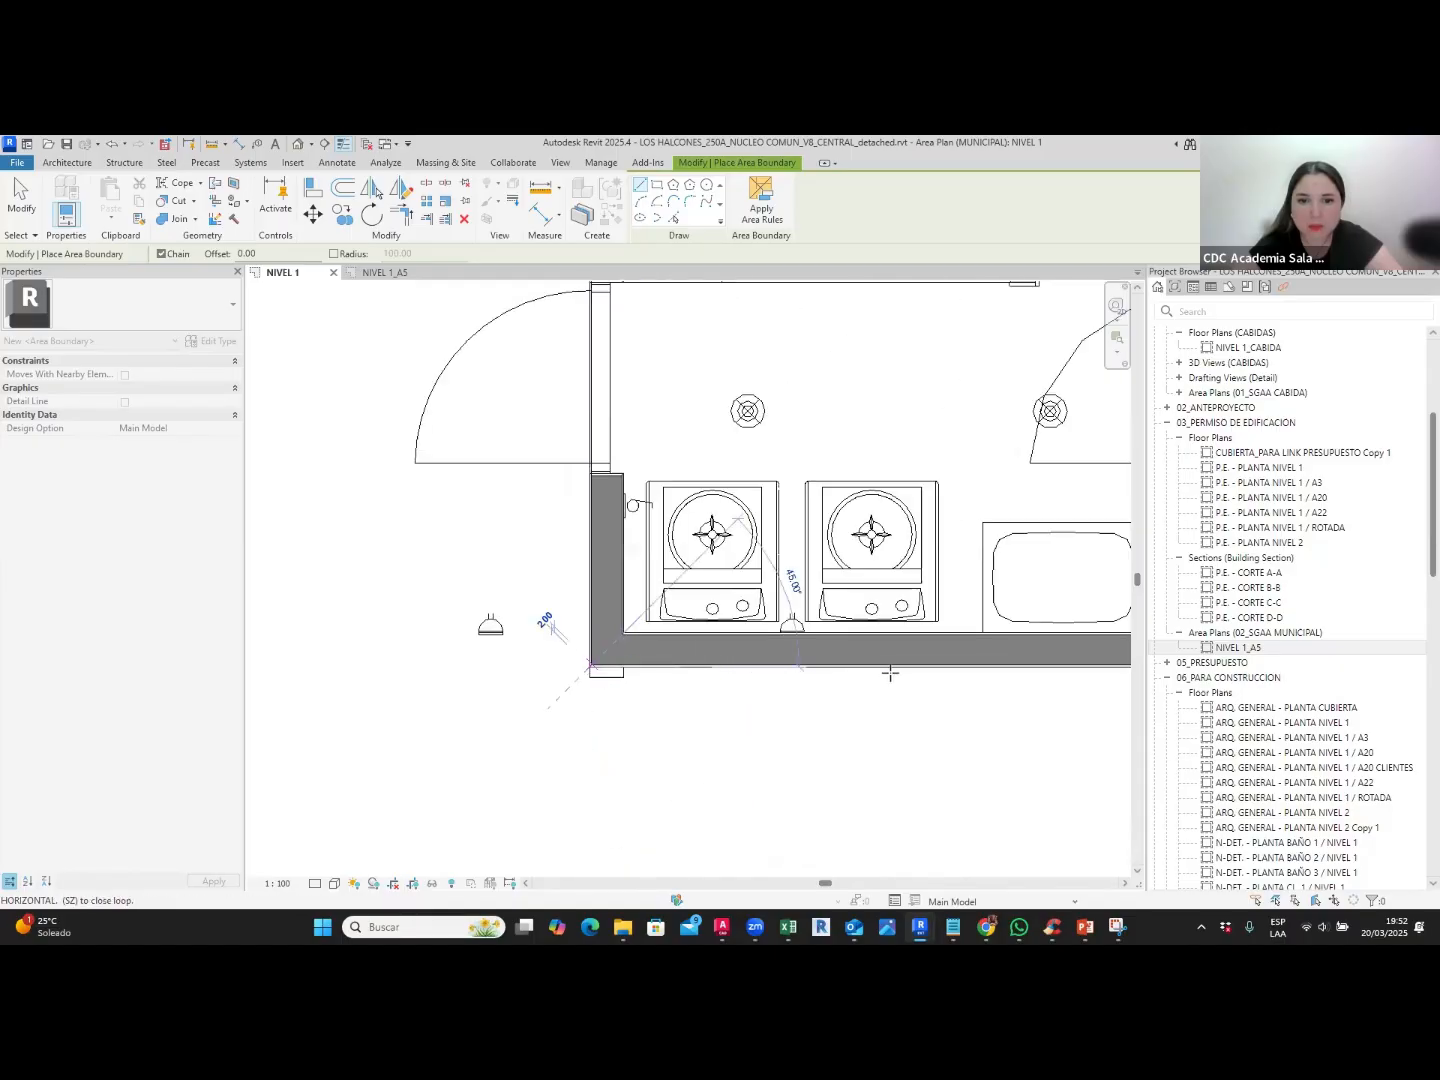
scroll(600, 669, "down", 3)
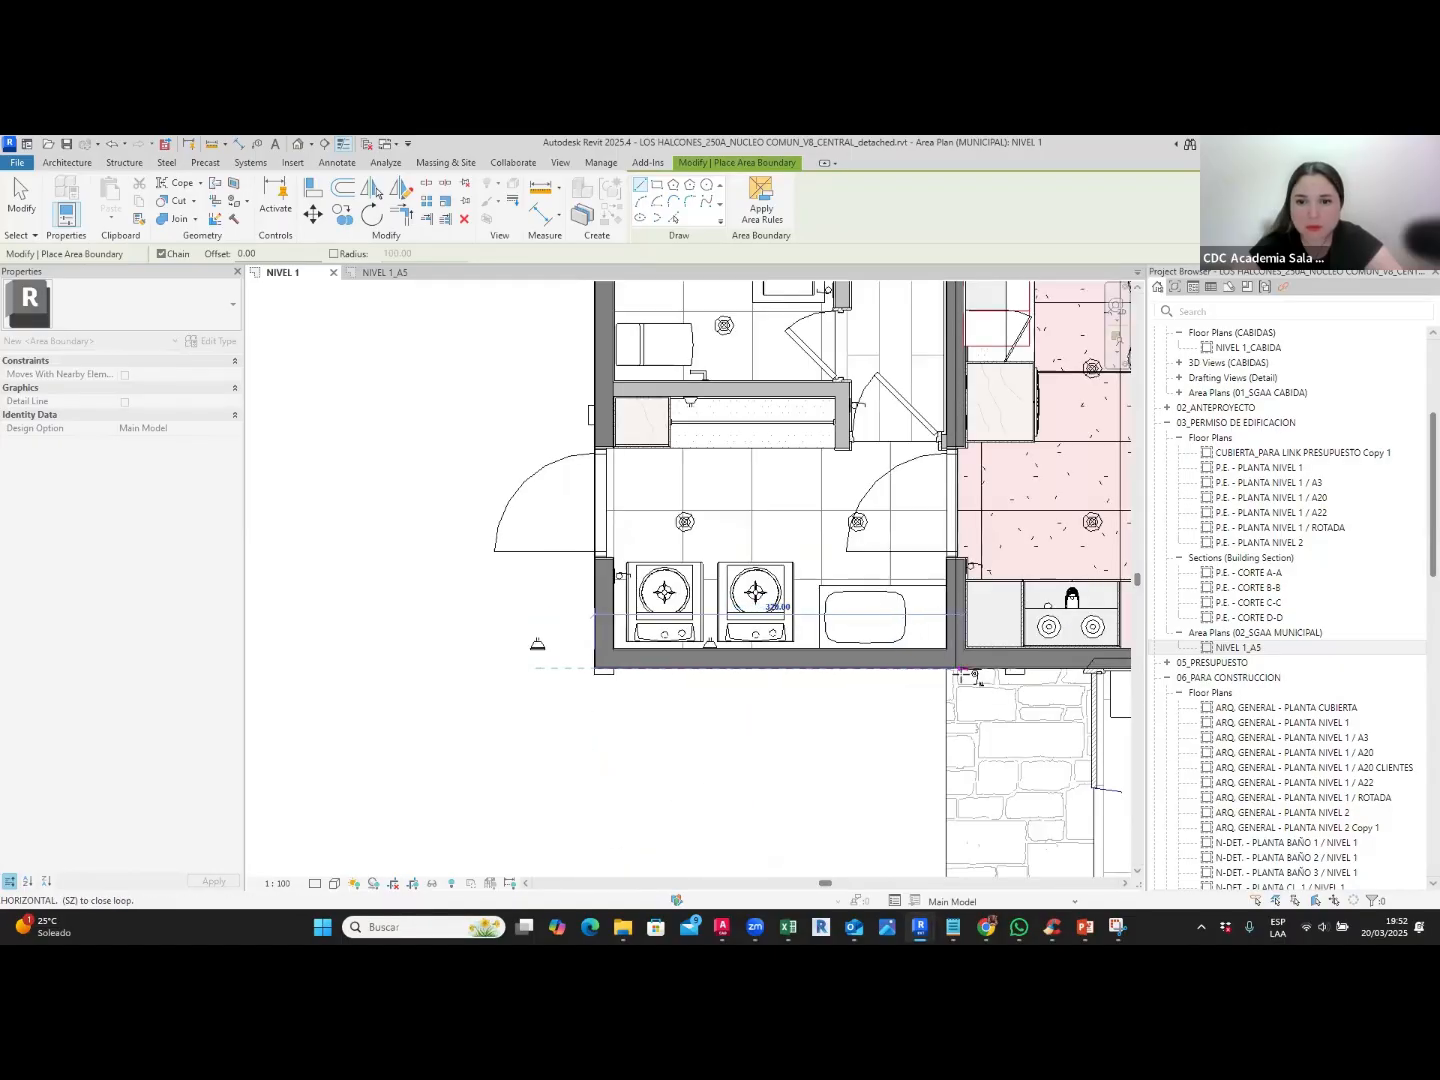
scroll(960, 672, "up", 5)
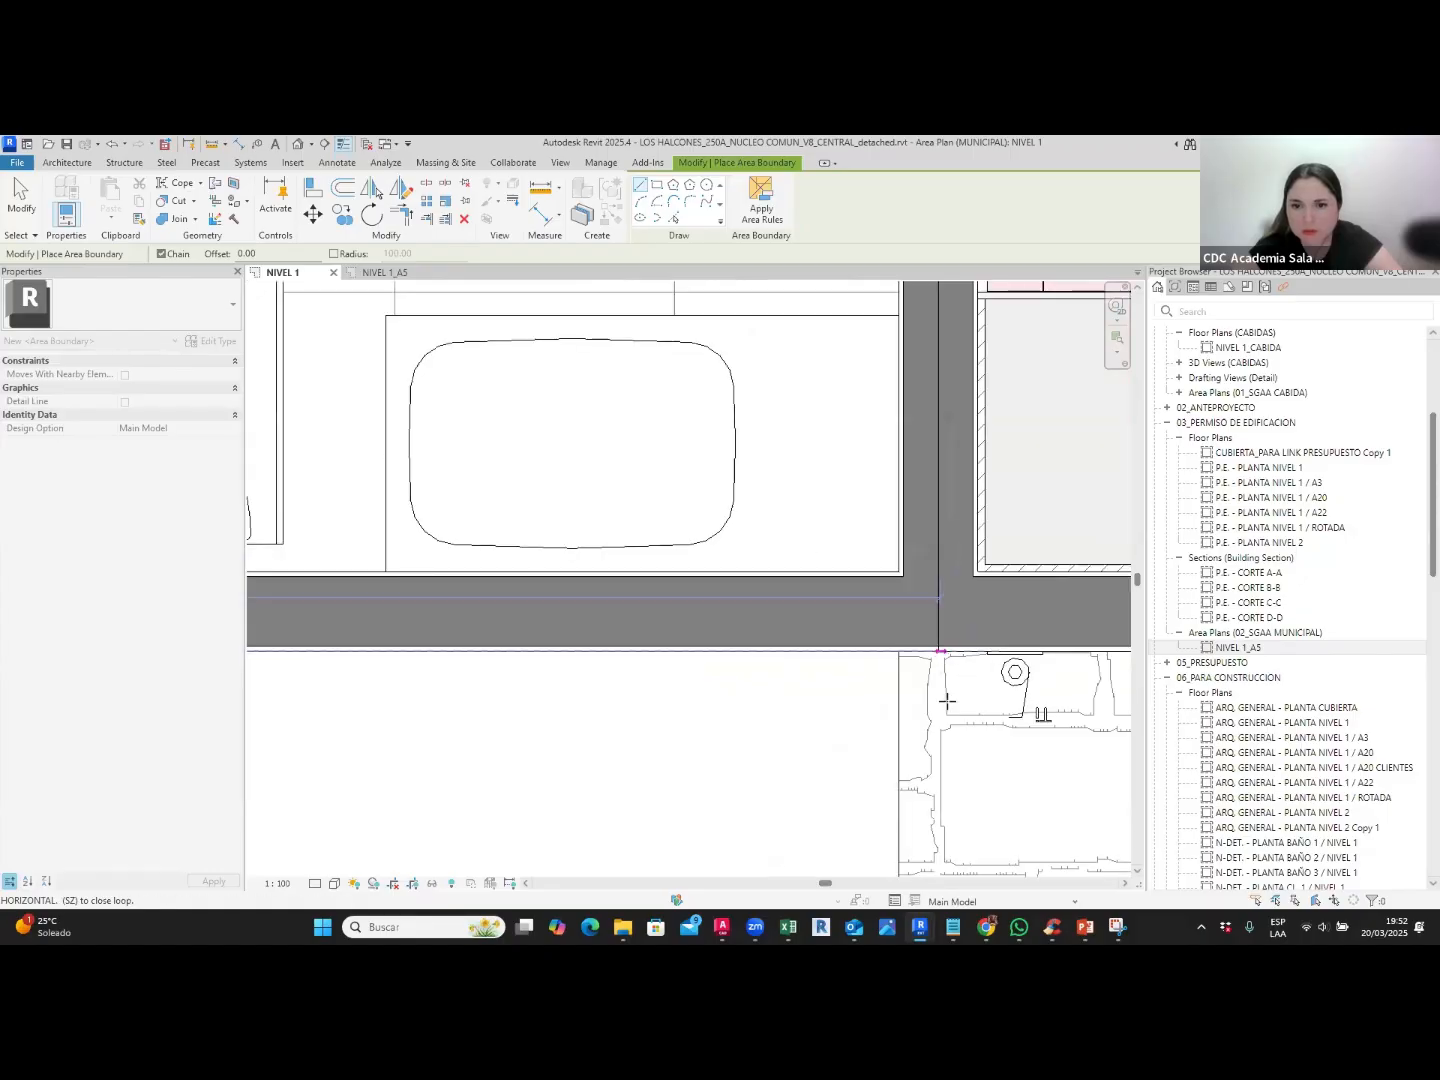
key("Escape")
key("Escape")
Step: Place a tagged area inside the newly enclosed service bedroom and laundry zone beside COCINA
scroll(879, 715, "down", 5)
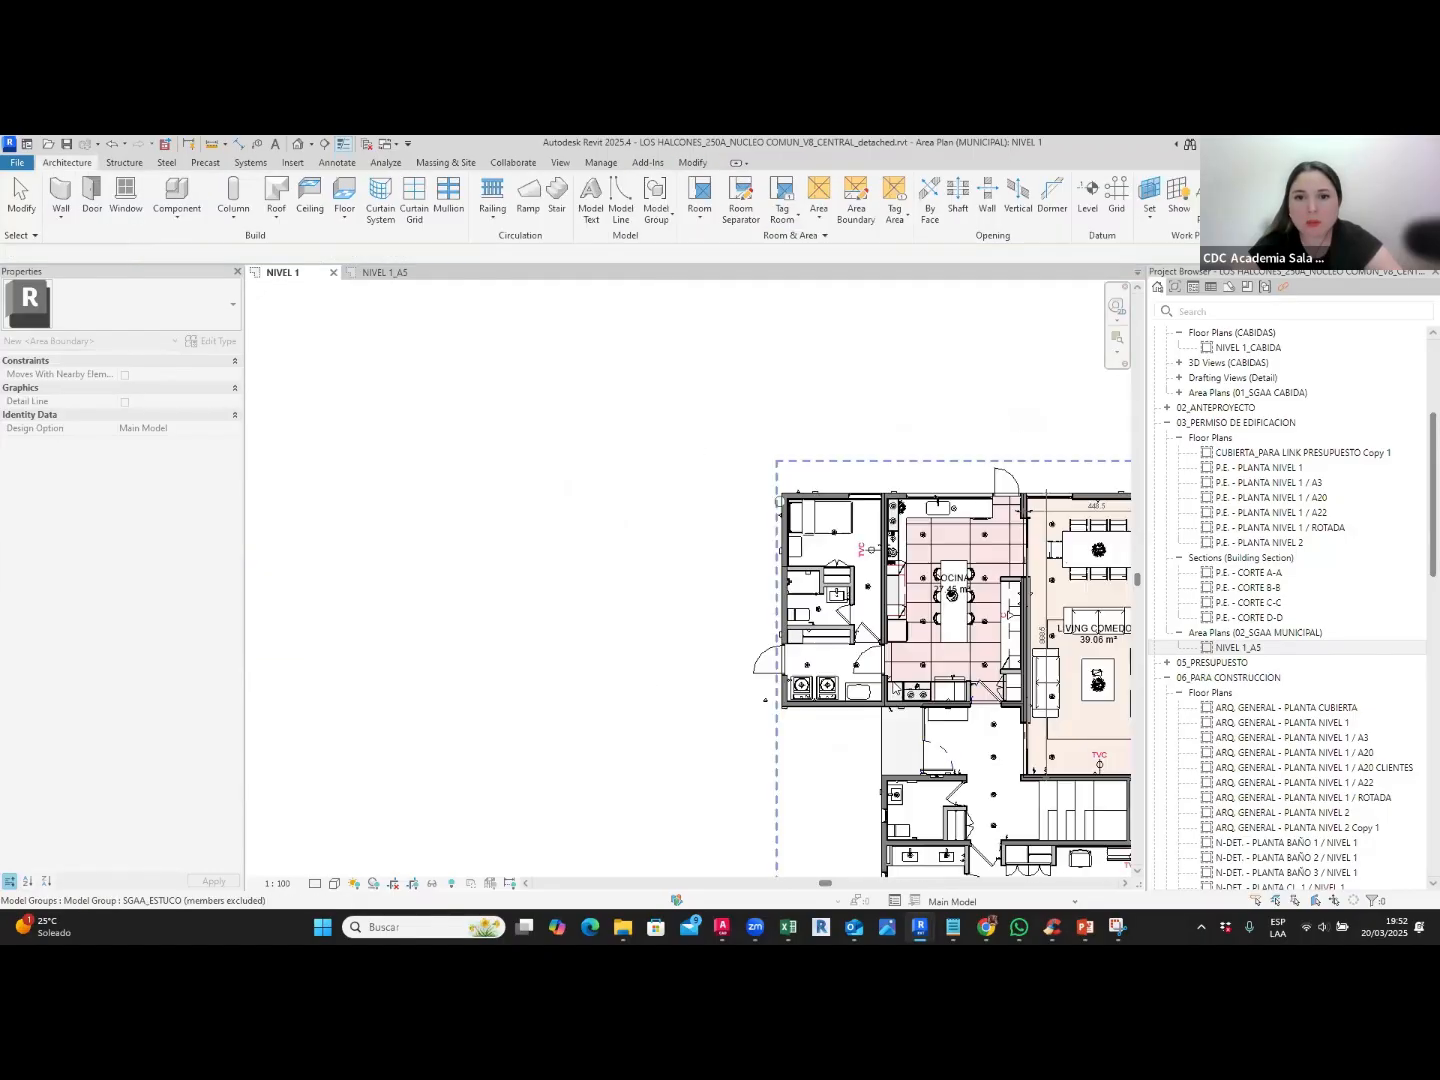
scroll(903, 418, "up", 2)
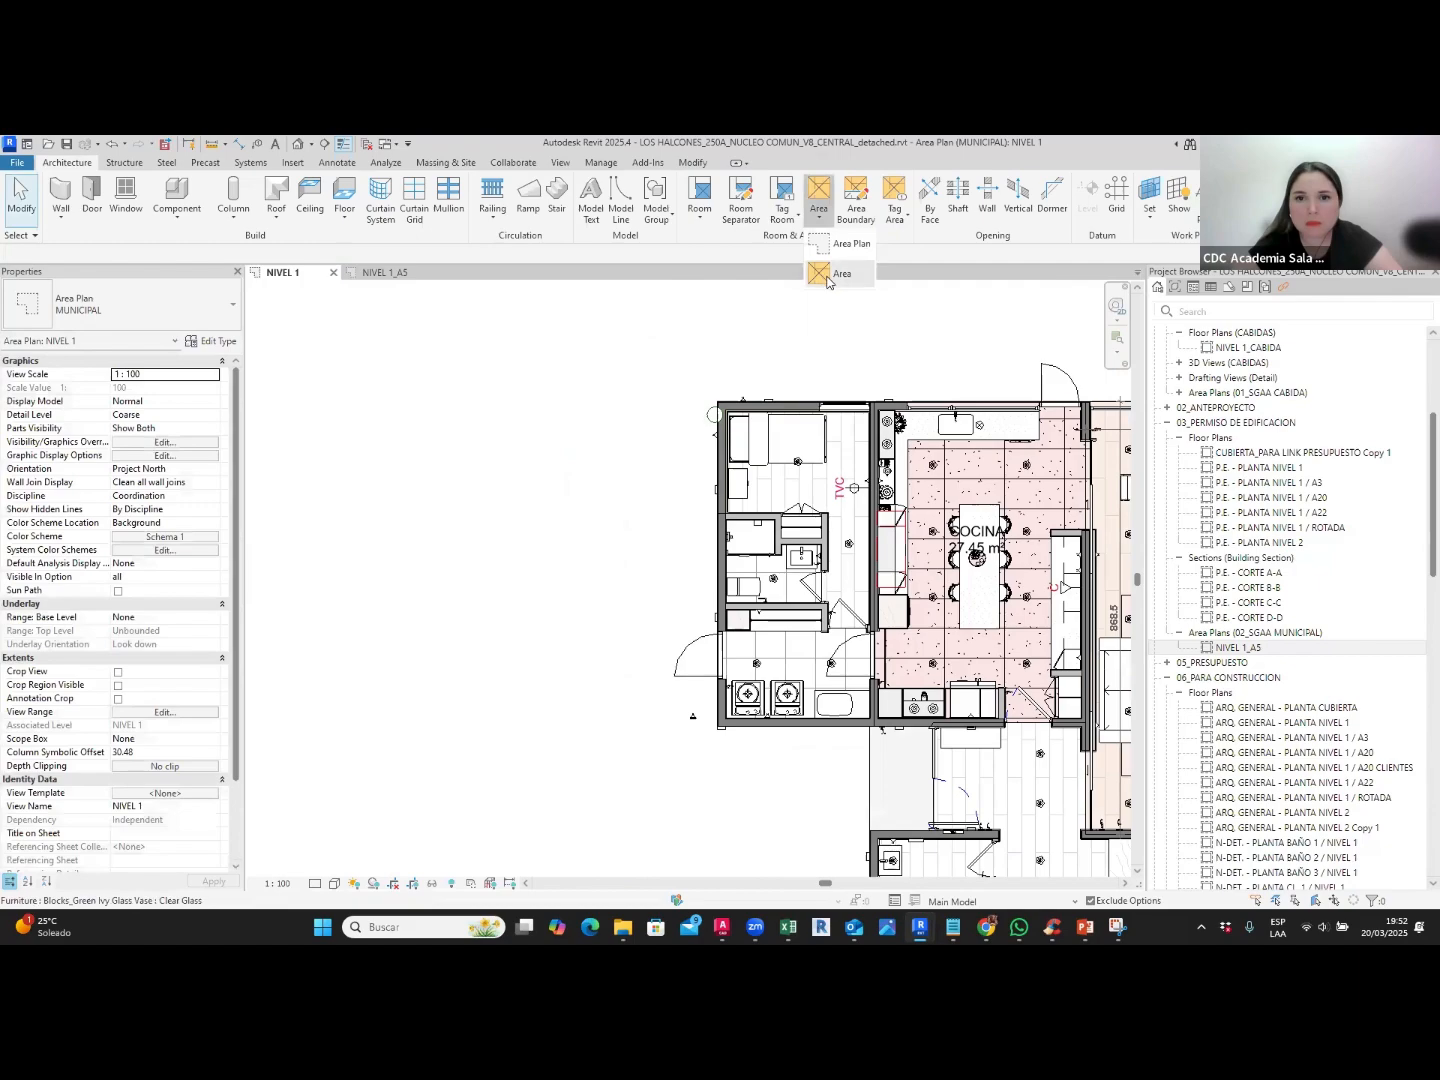
left_click(818, 192)
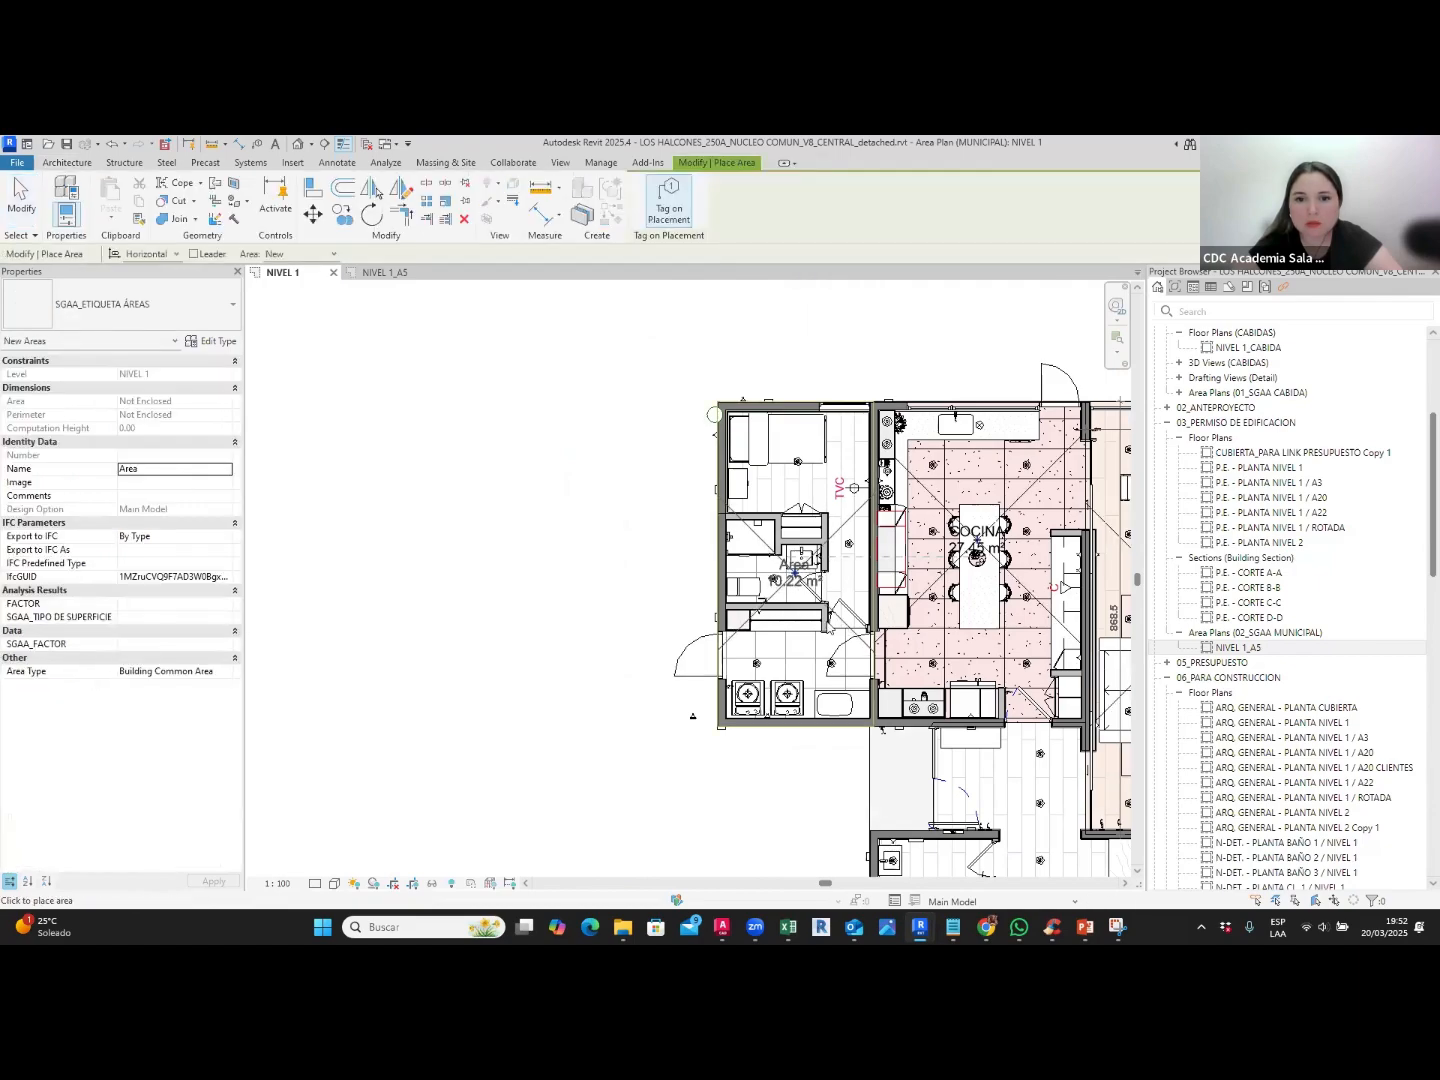
left_click(793, 575)
key("Escape")
Step: Rename the new area as DORM. SERVICIO through its tag, and check its entry in the color fill legend
scroll(861, 582, "up", 2)
middle_click_drag(806, 572, 697, 540)
scroll(686, 539, "up", 1)
scroll(683, 540, "up", 1)
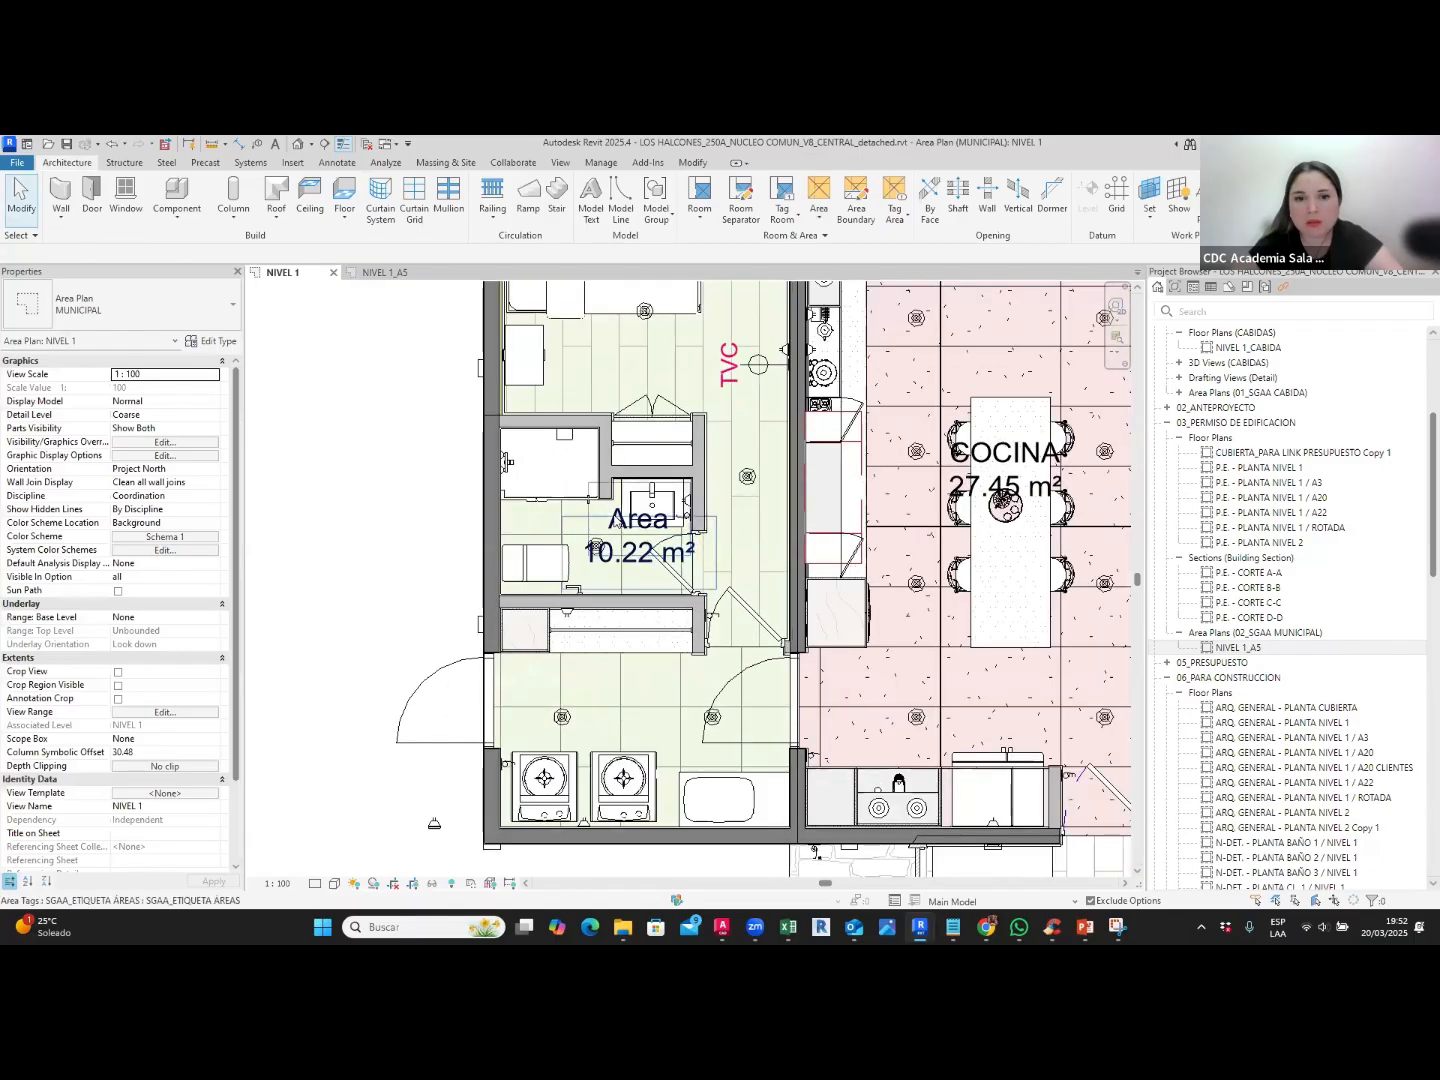
left_click(619, 524)
left_click(619, 524)
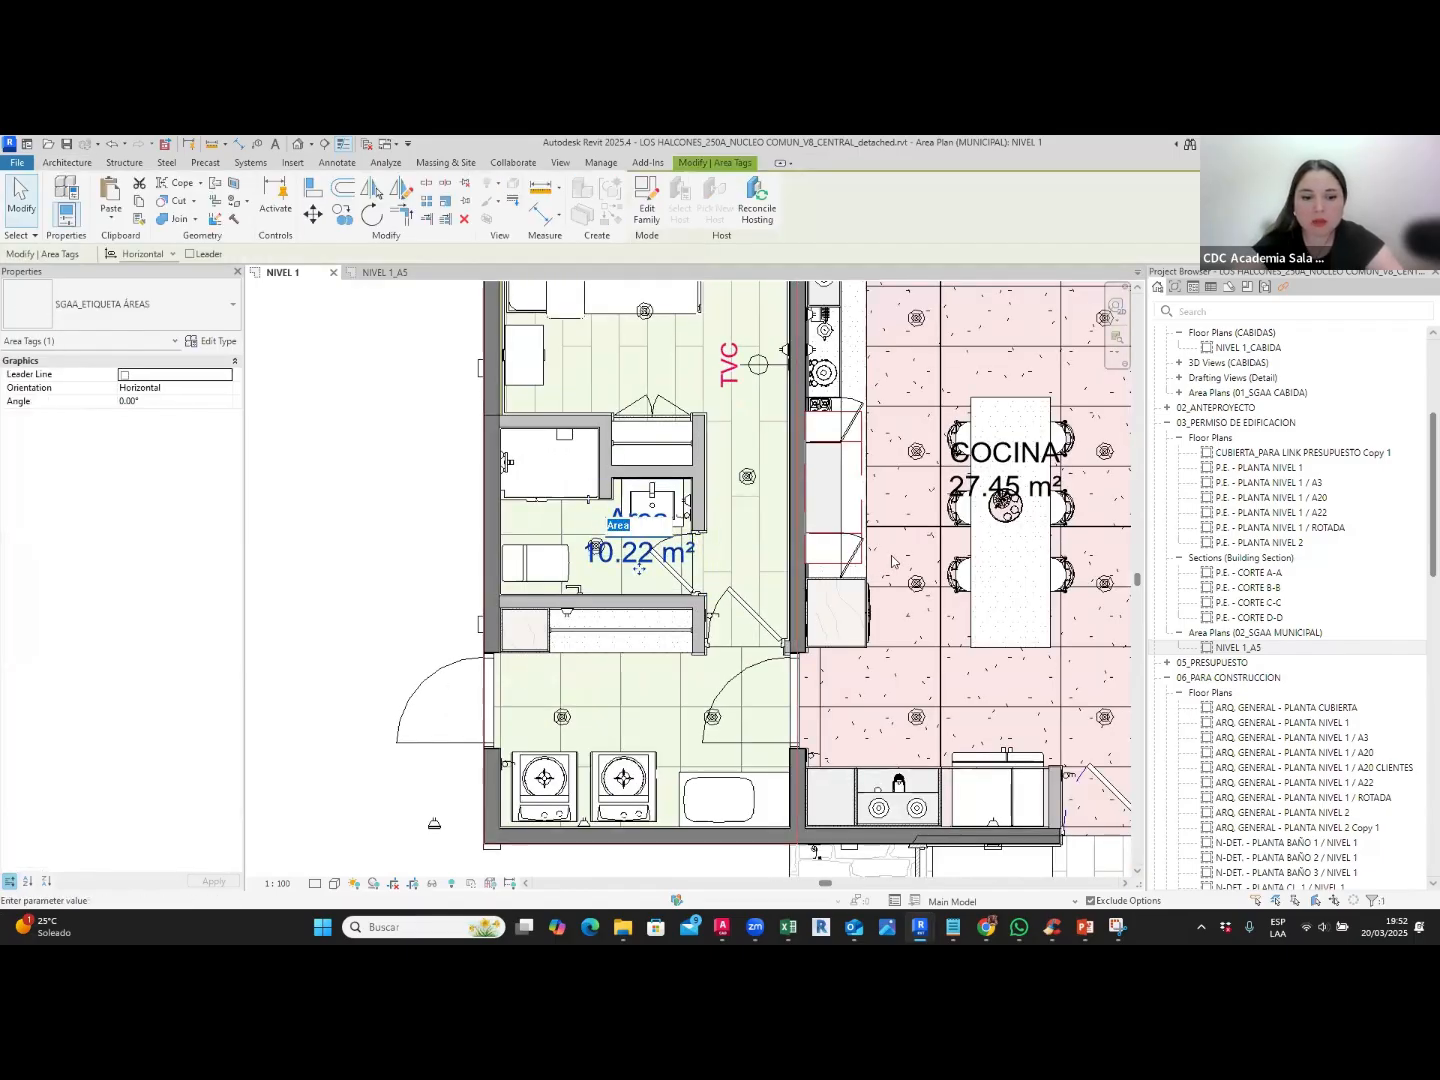
type("DORM")
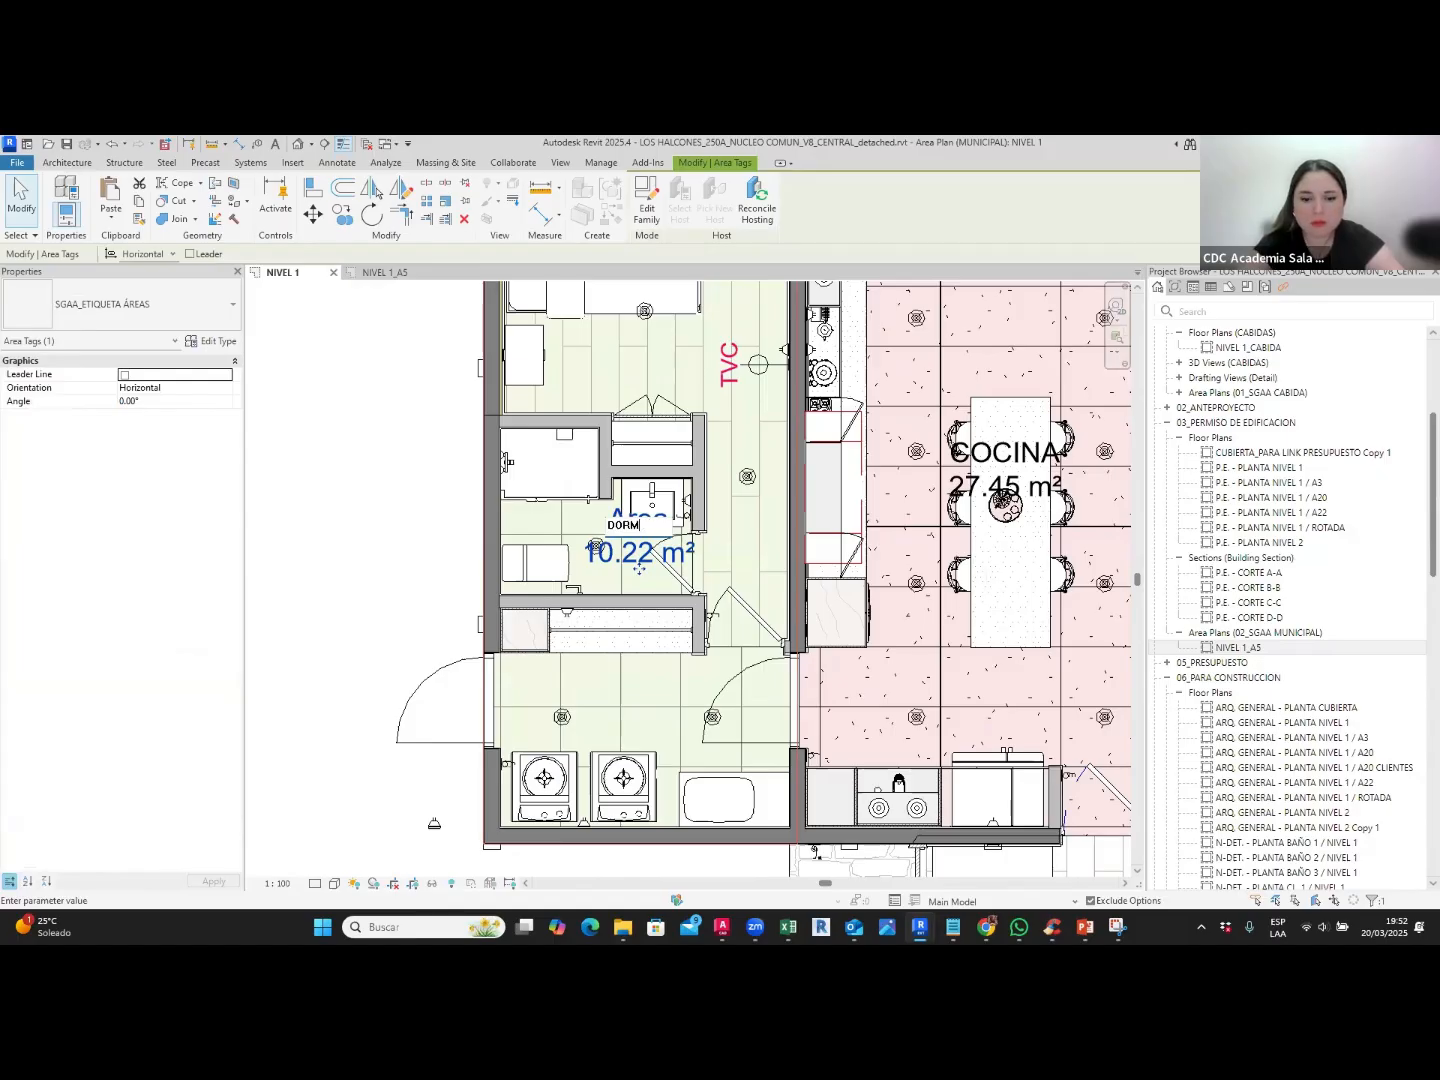
type(". SERVICIO")
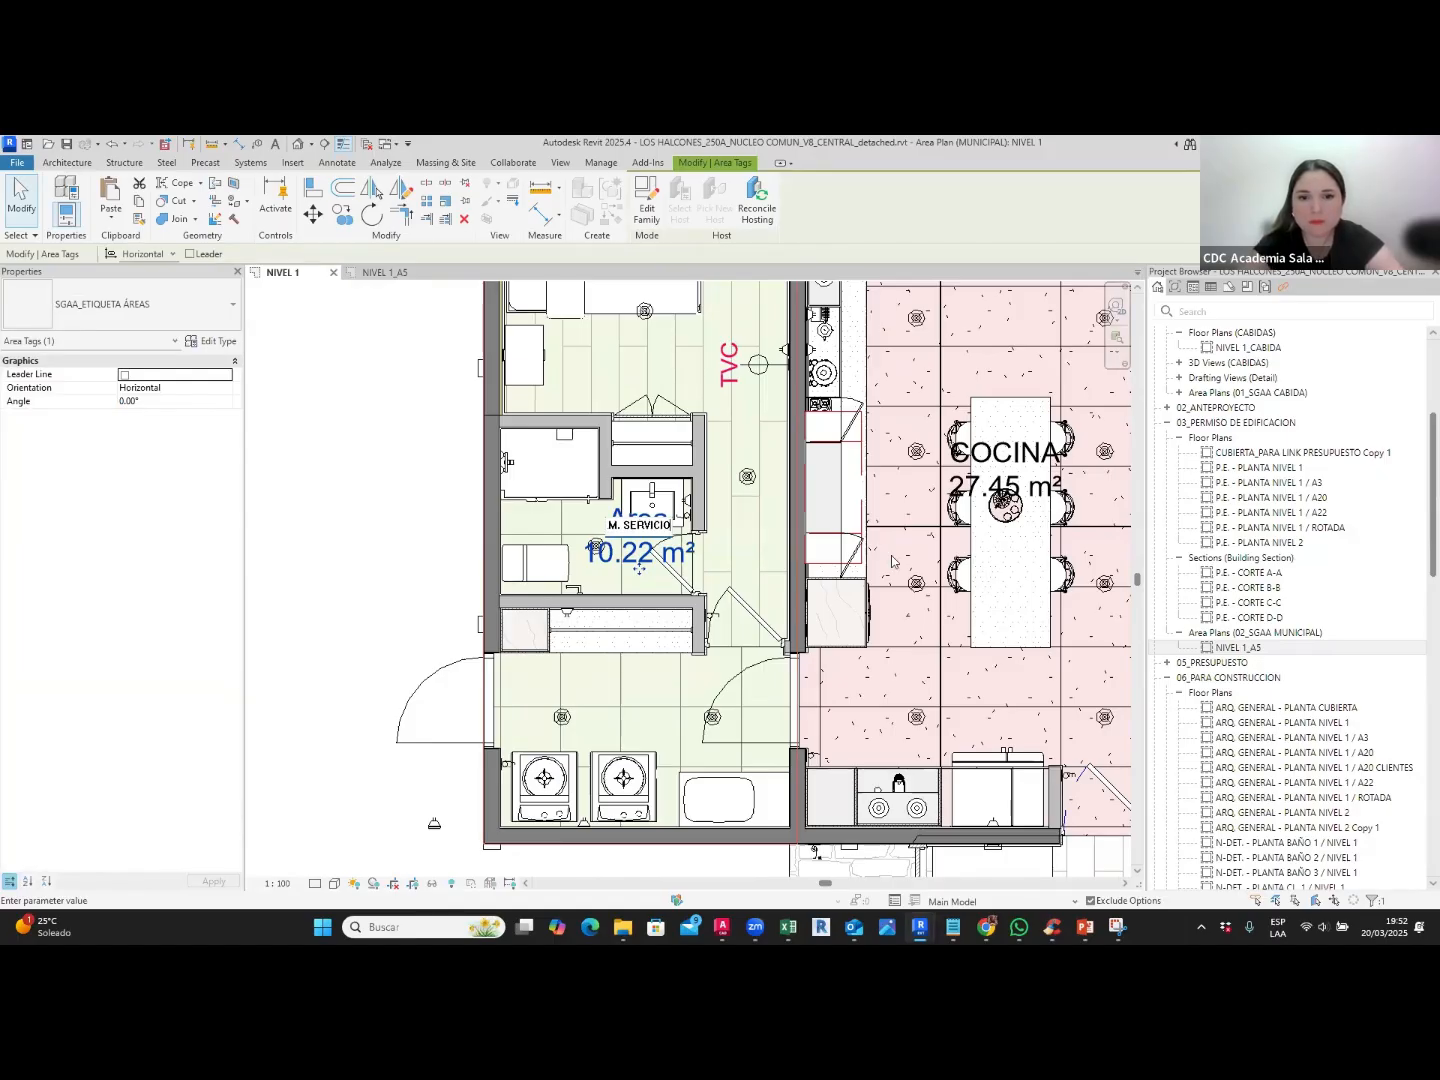
key("Return")
key("Escape")
scroll(883, 568, "down", 6)
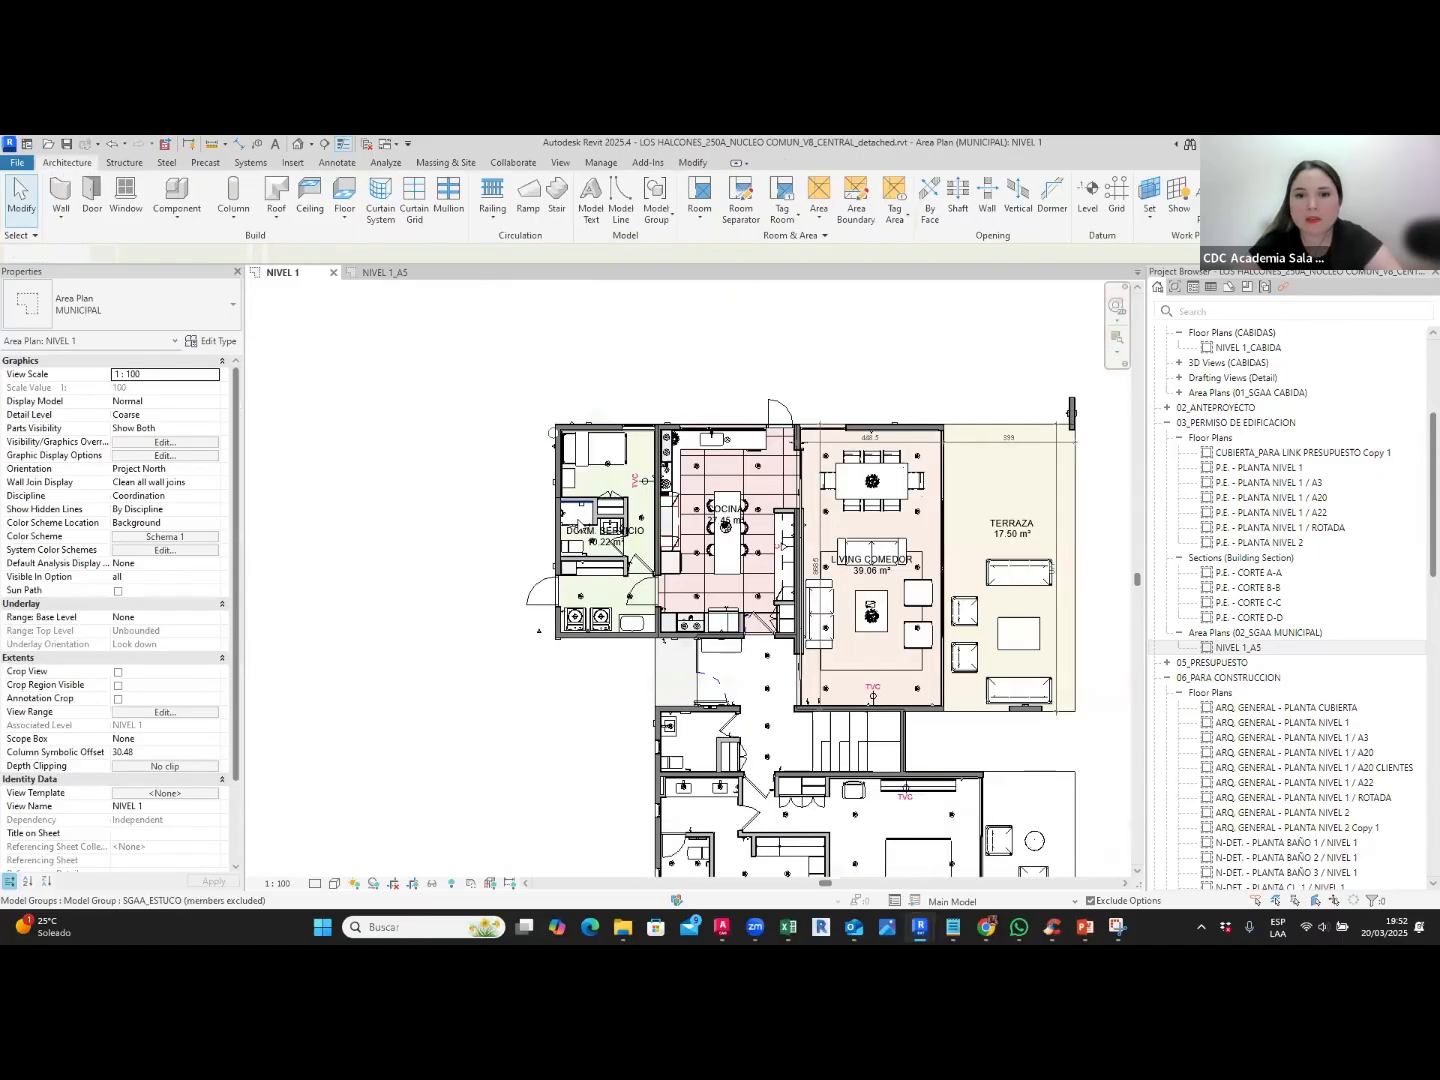
scroll(883, 568, "up", 8)
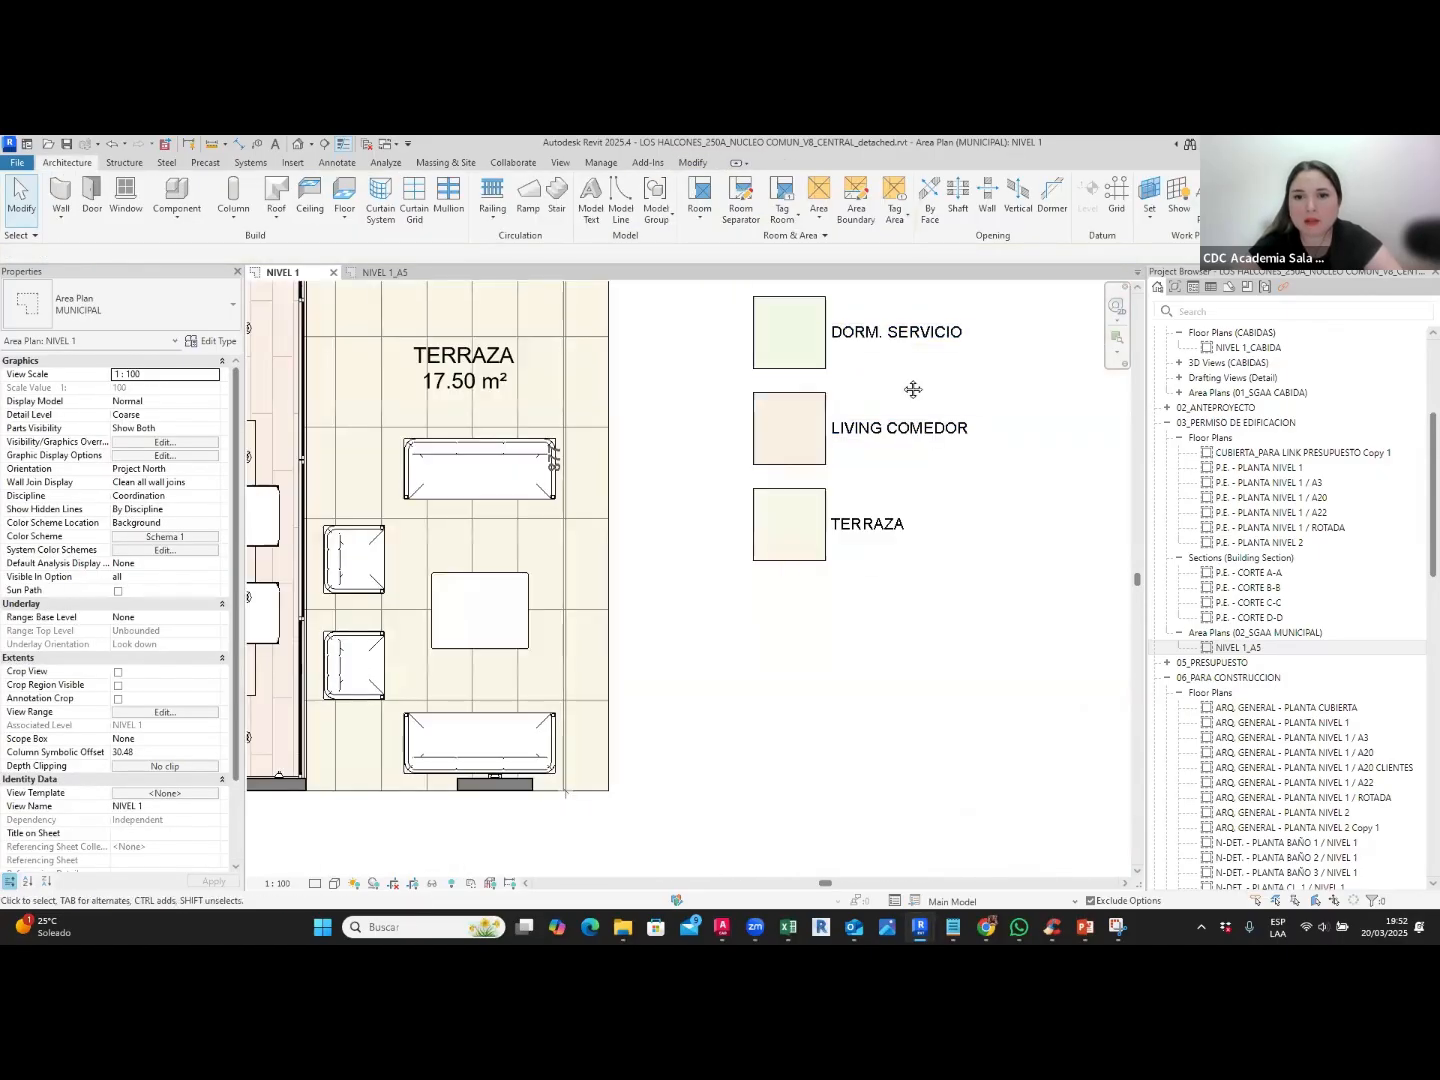
Step: Apply halftone to all model categories except Areas and Lines in the NIVEL 1 area plan's visibility and graphic overrides
scroll(885, 519, "down", 5)
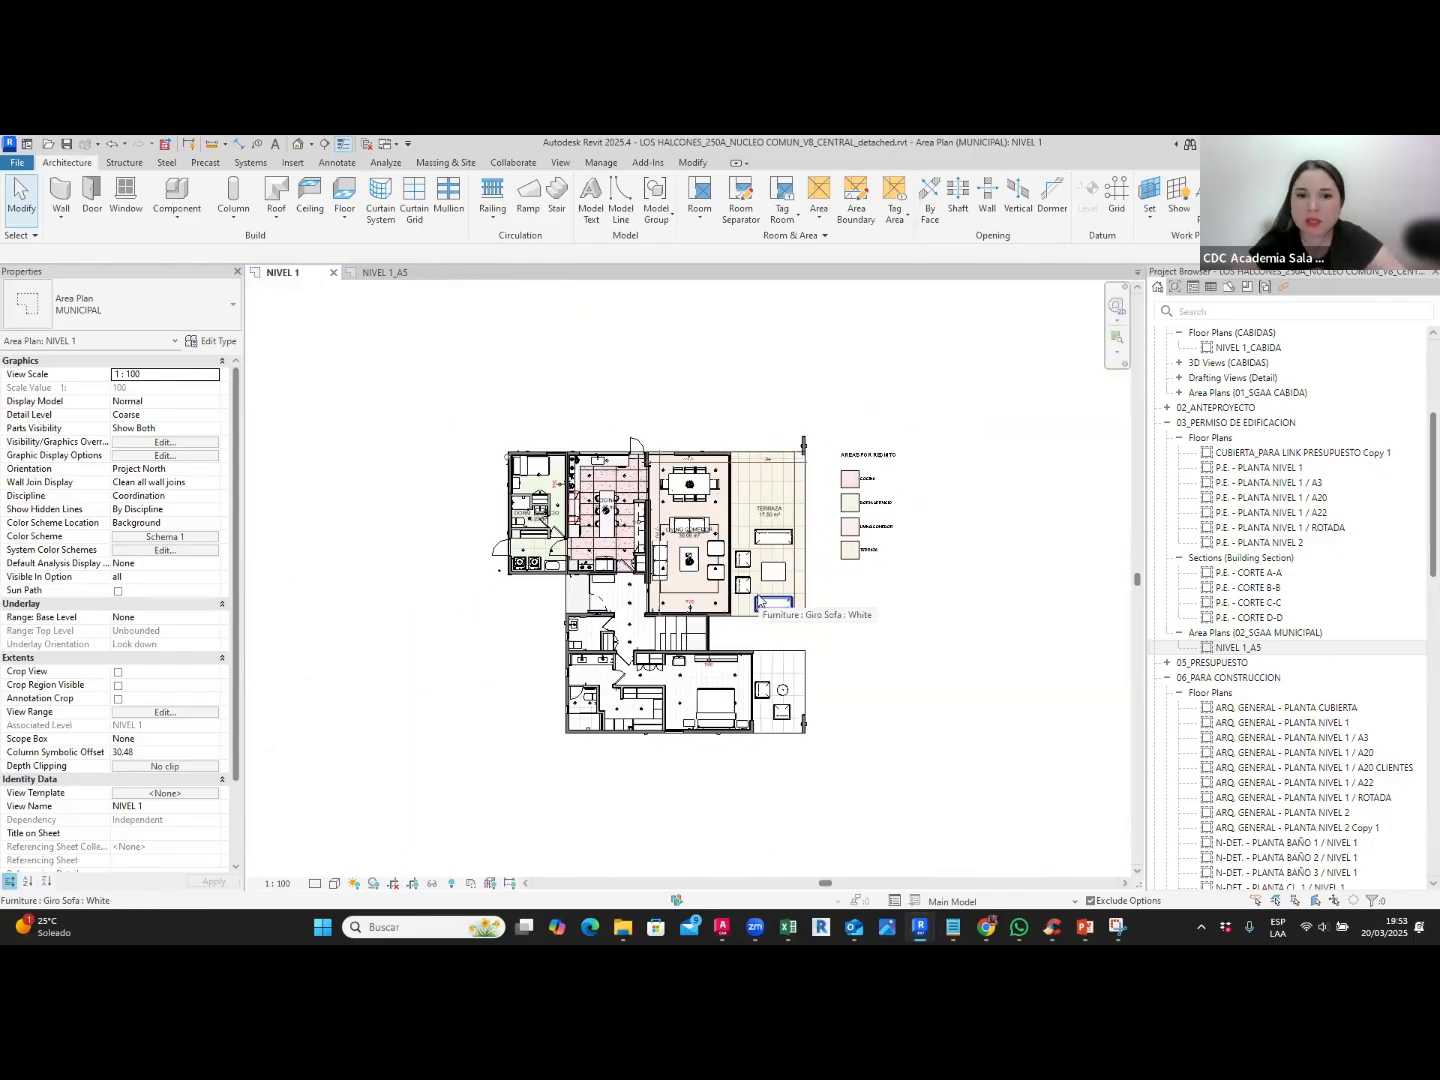
scroll(668, 540, "up", 1)
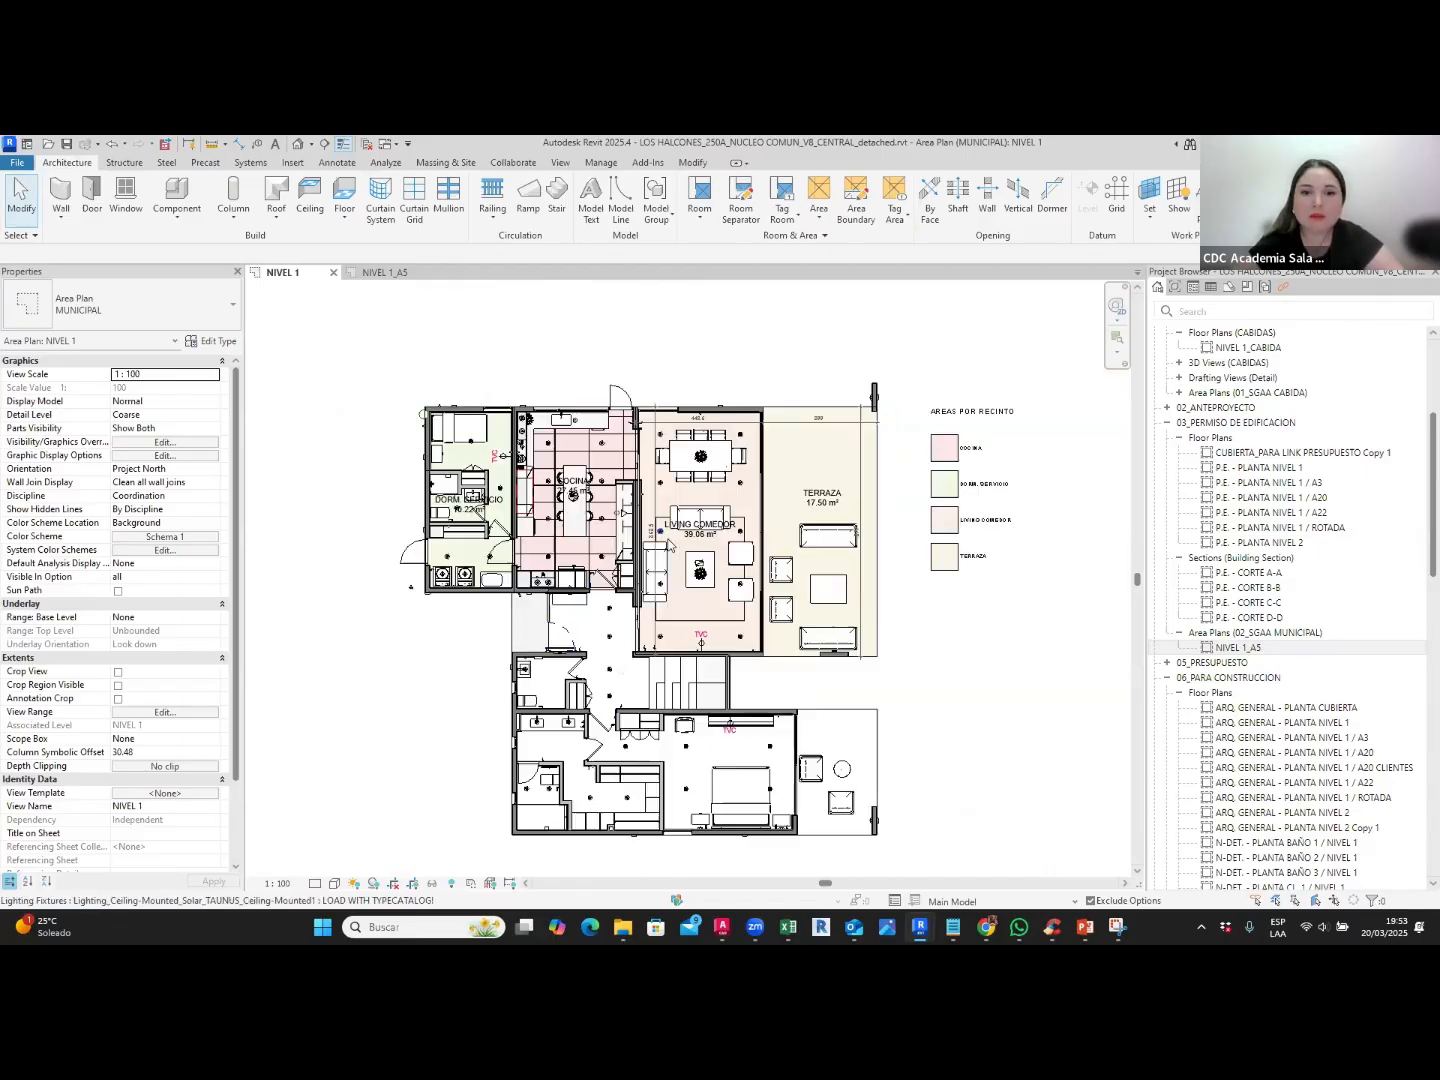
scroll(669, 545, "up", 1)
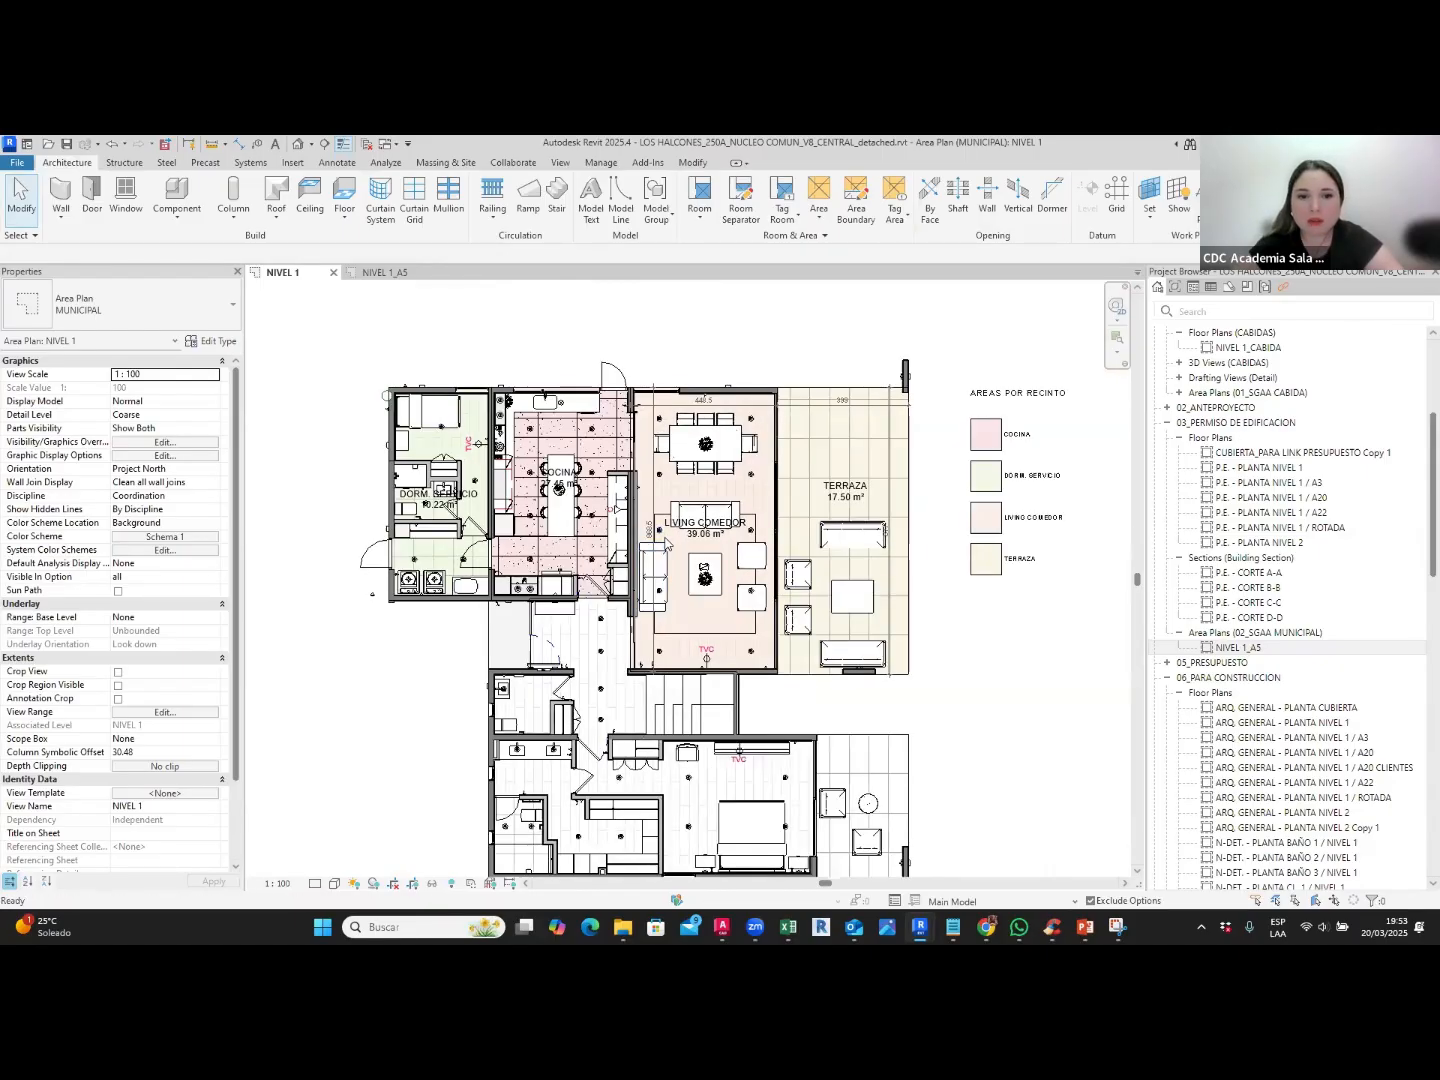
key("v")
key("g")
left_click(478, 613)
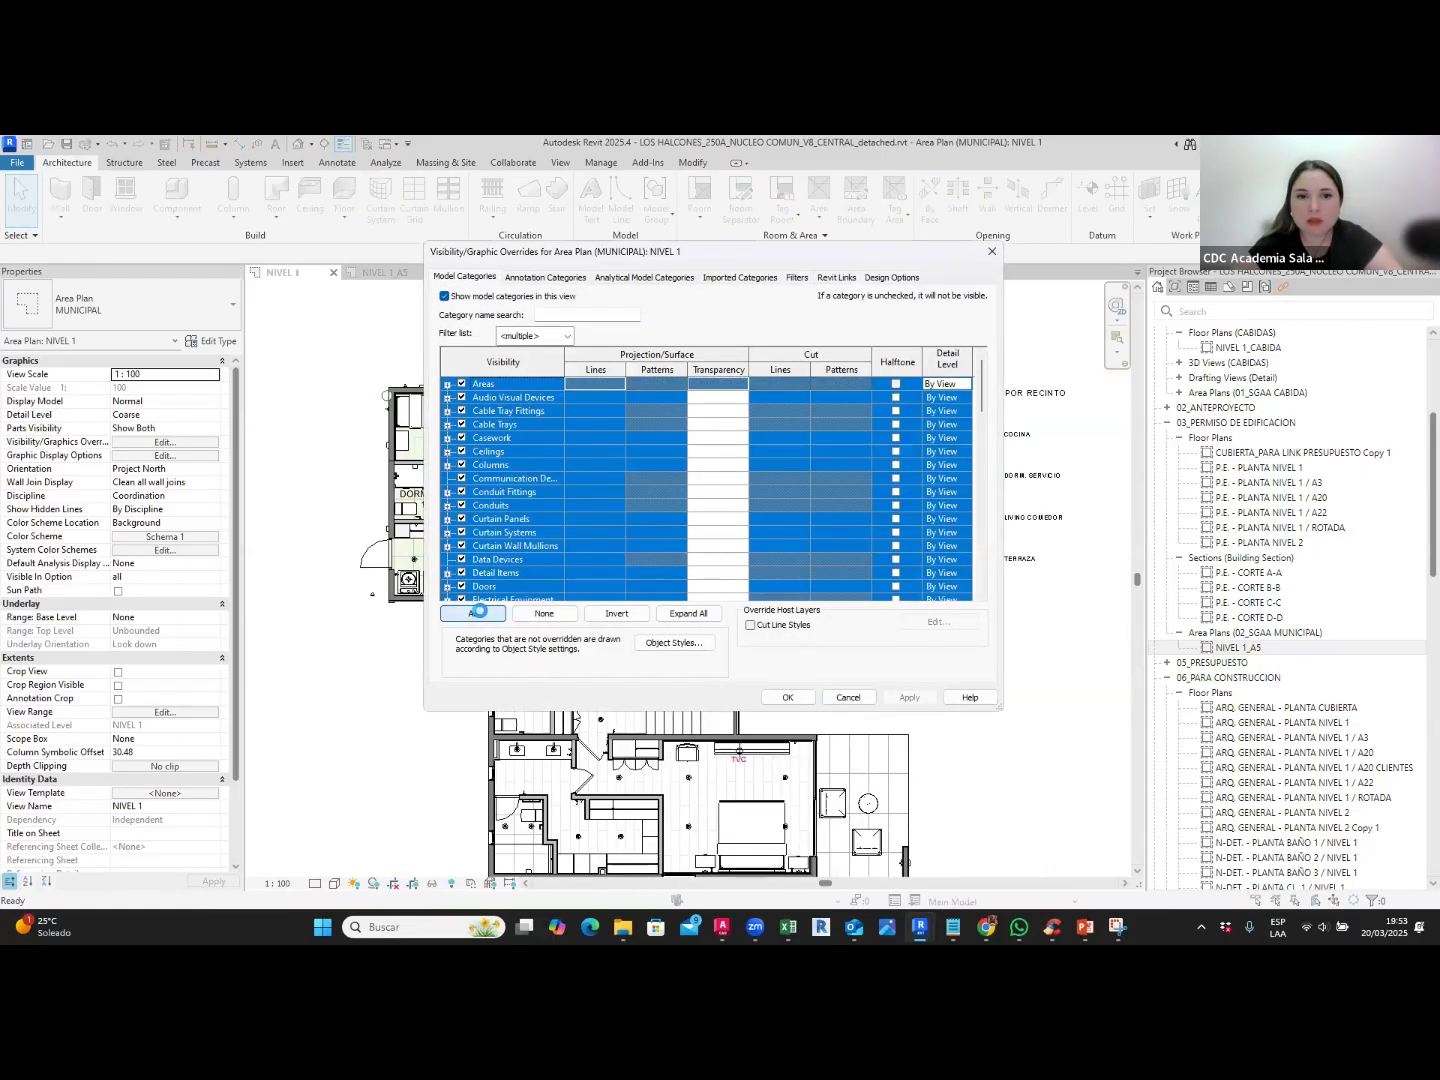
left_click(527, 384, "ctrl")
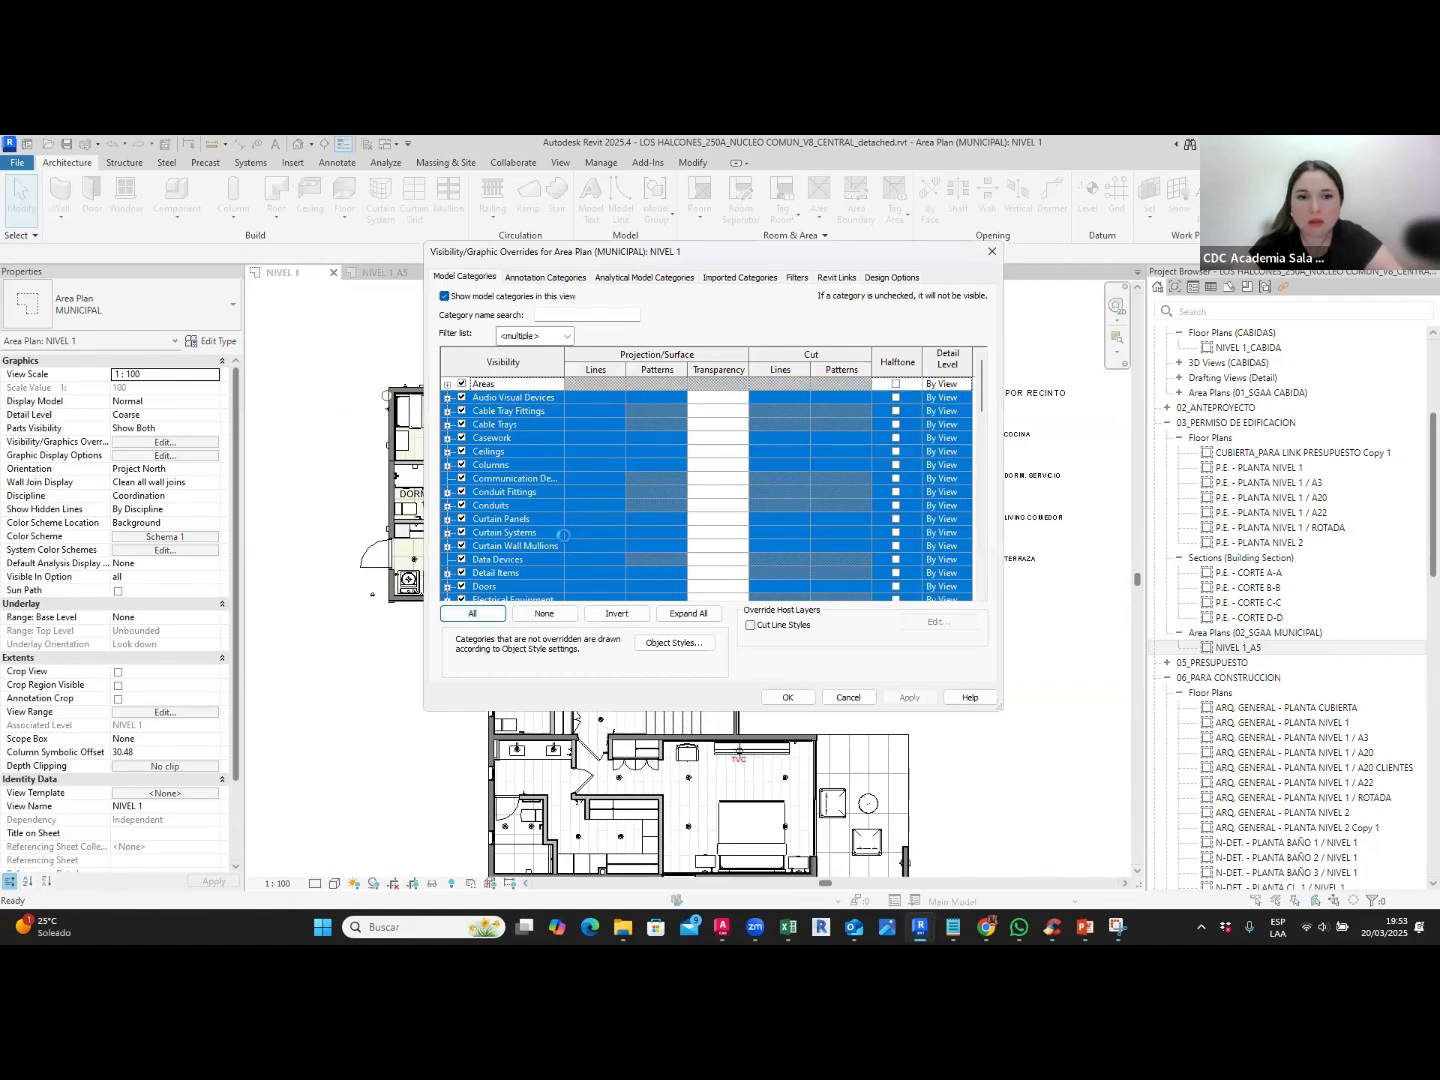
scroll(565, 532, "down", 4)
scroll(555, 538, "down", 2)
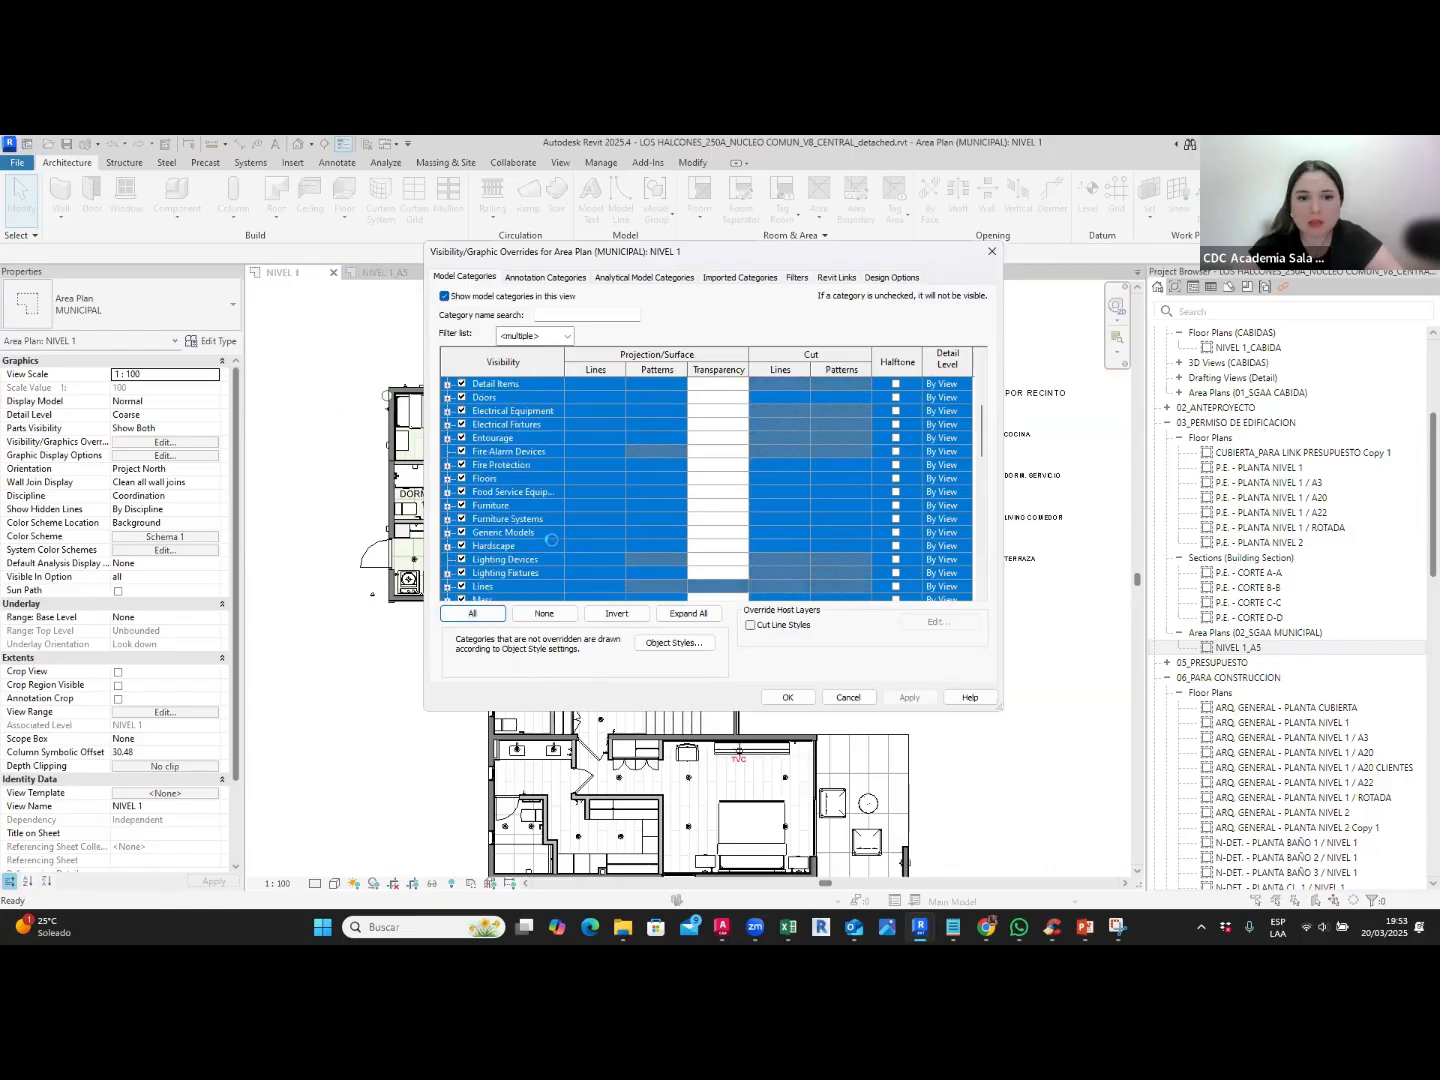
scroll(545, 532, "down", 1)
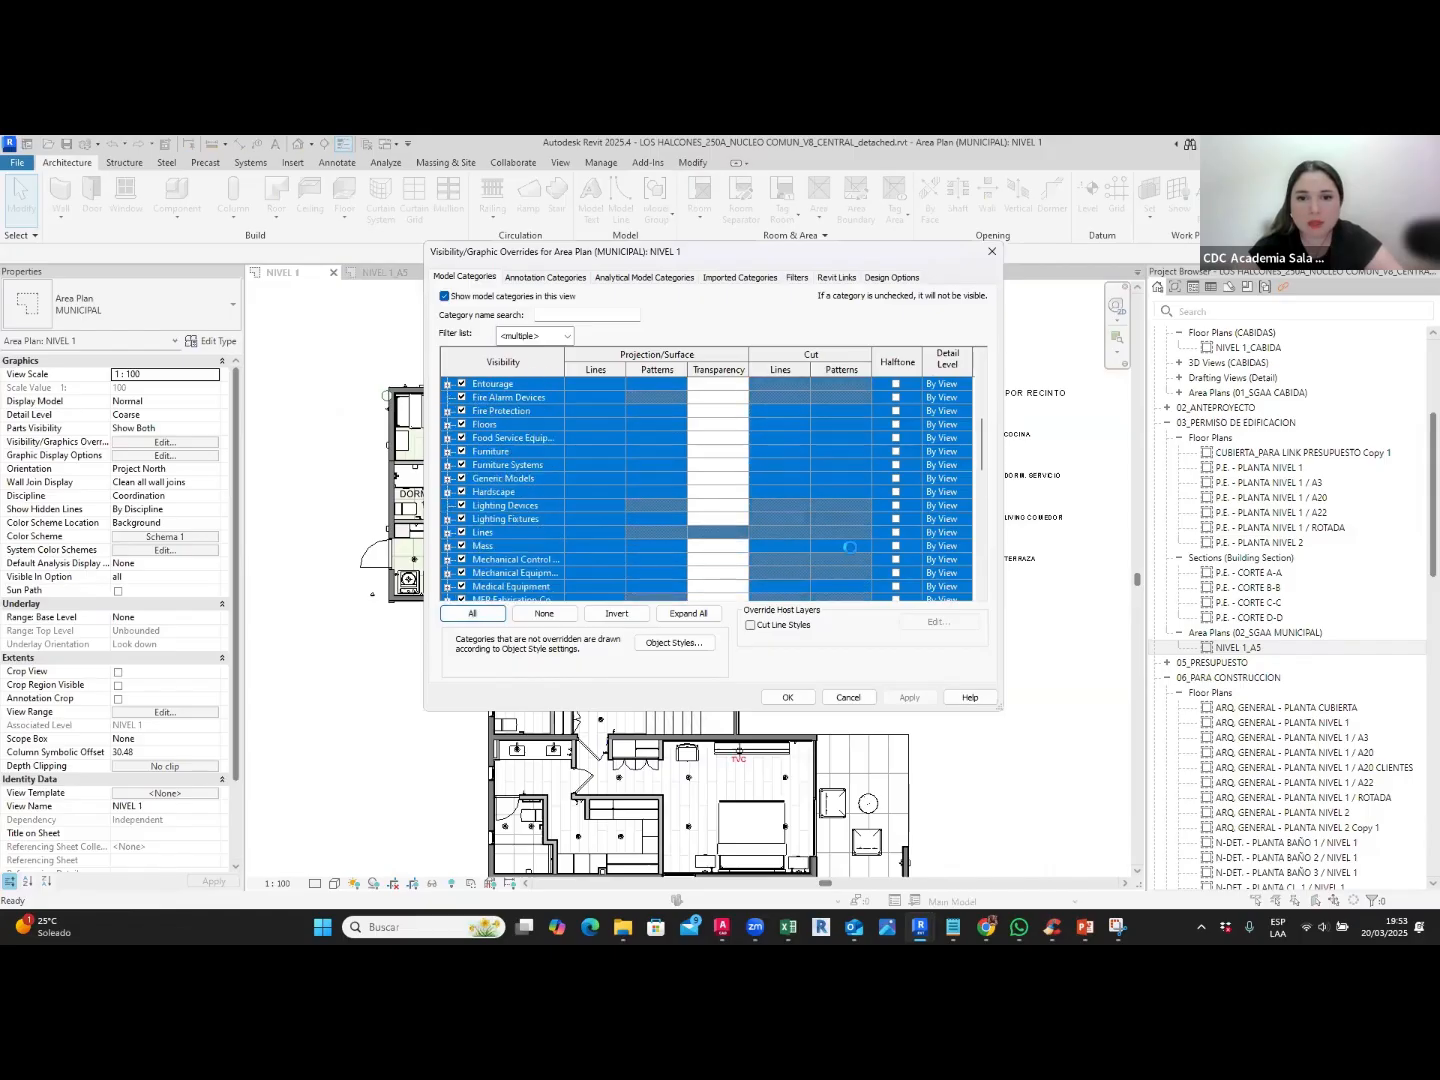
left_click(896, 506)
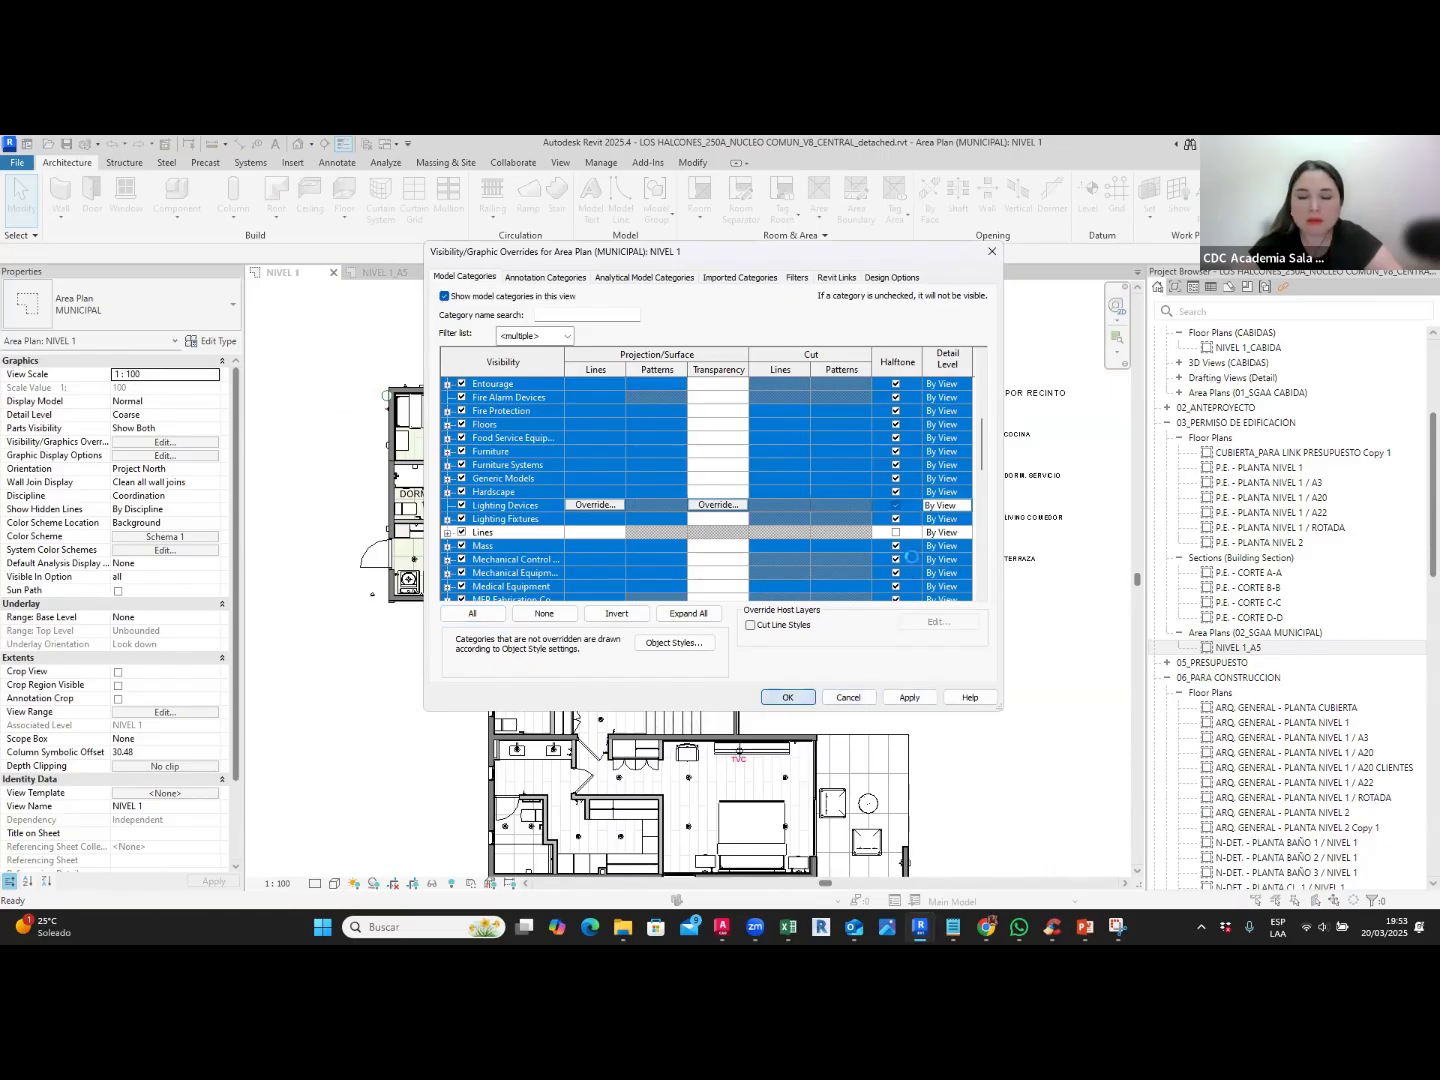
left_click(788, 697)
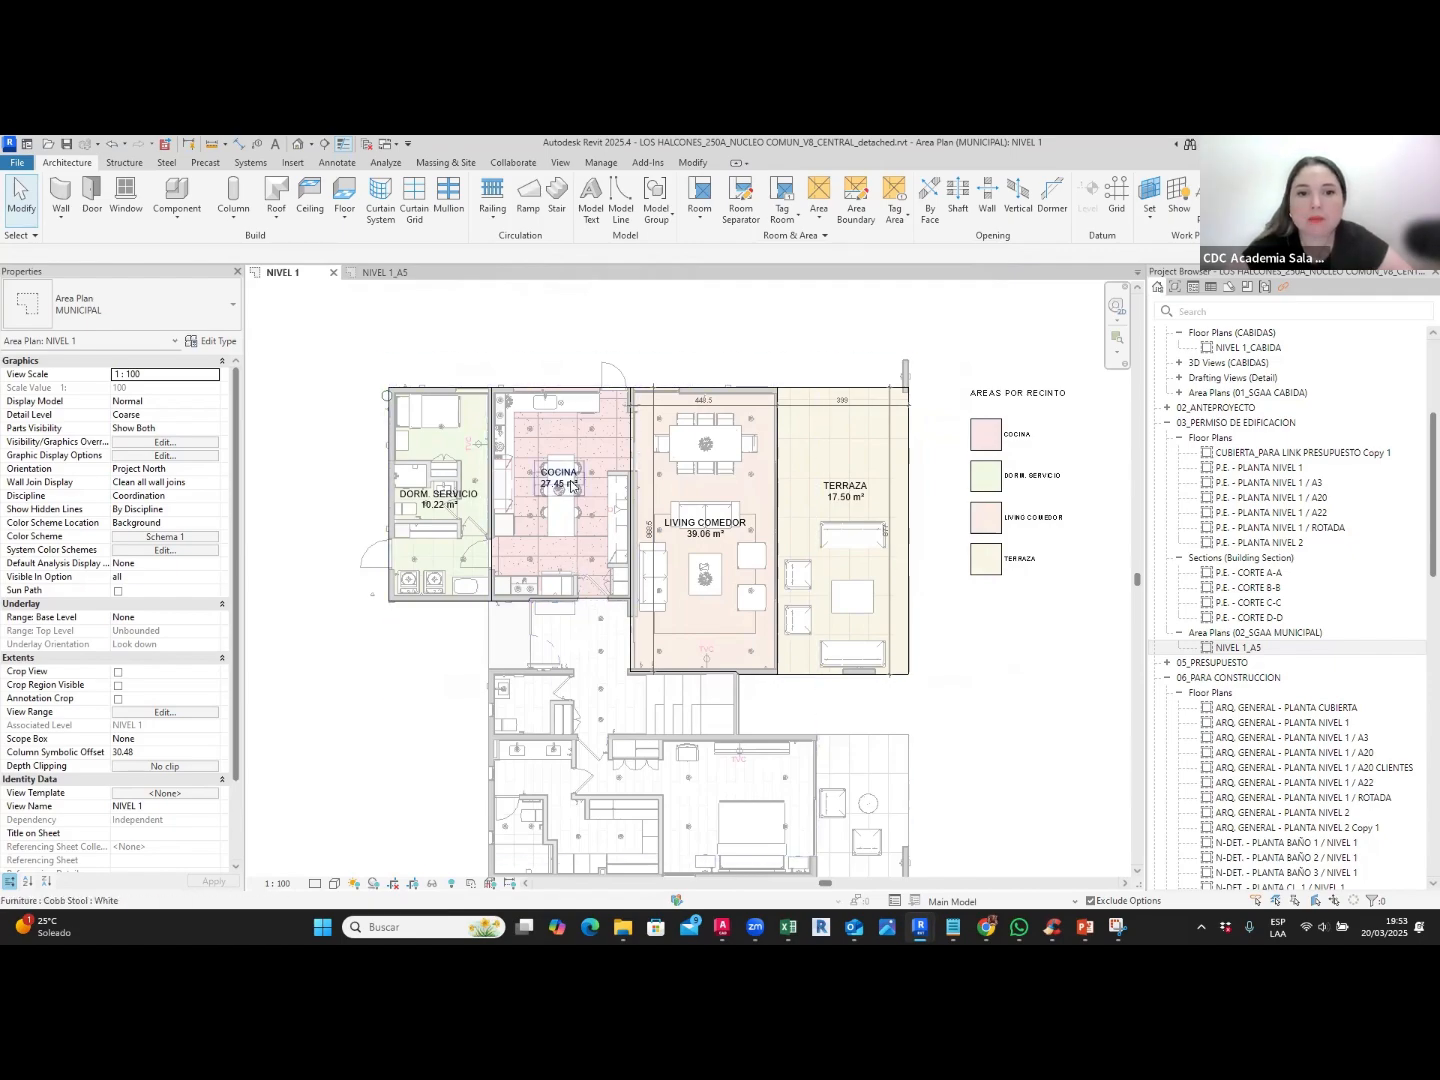
Step: Examine how the halftoned furniture and walls read against the colored COCINA, LIVING COMEDOR and TERRAZA areas and their tags
scroll(571, 486, "up", 5)
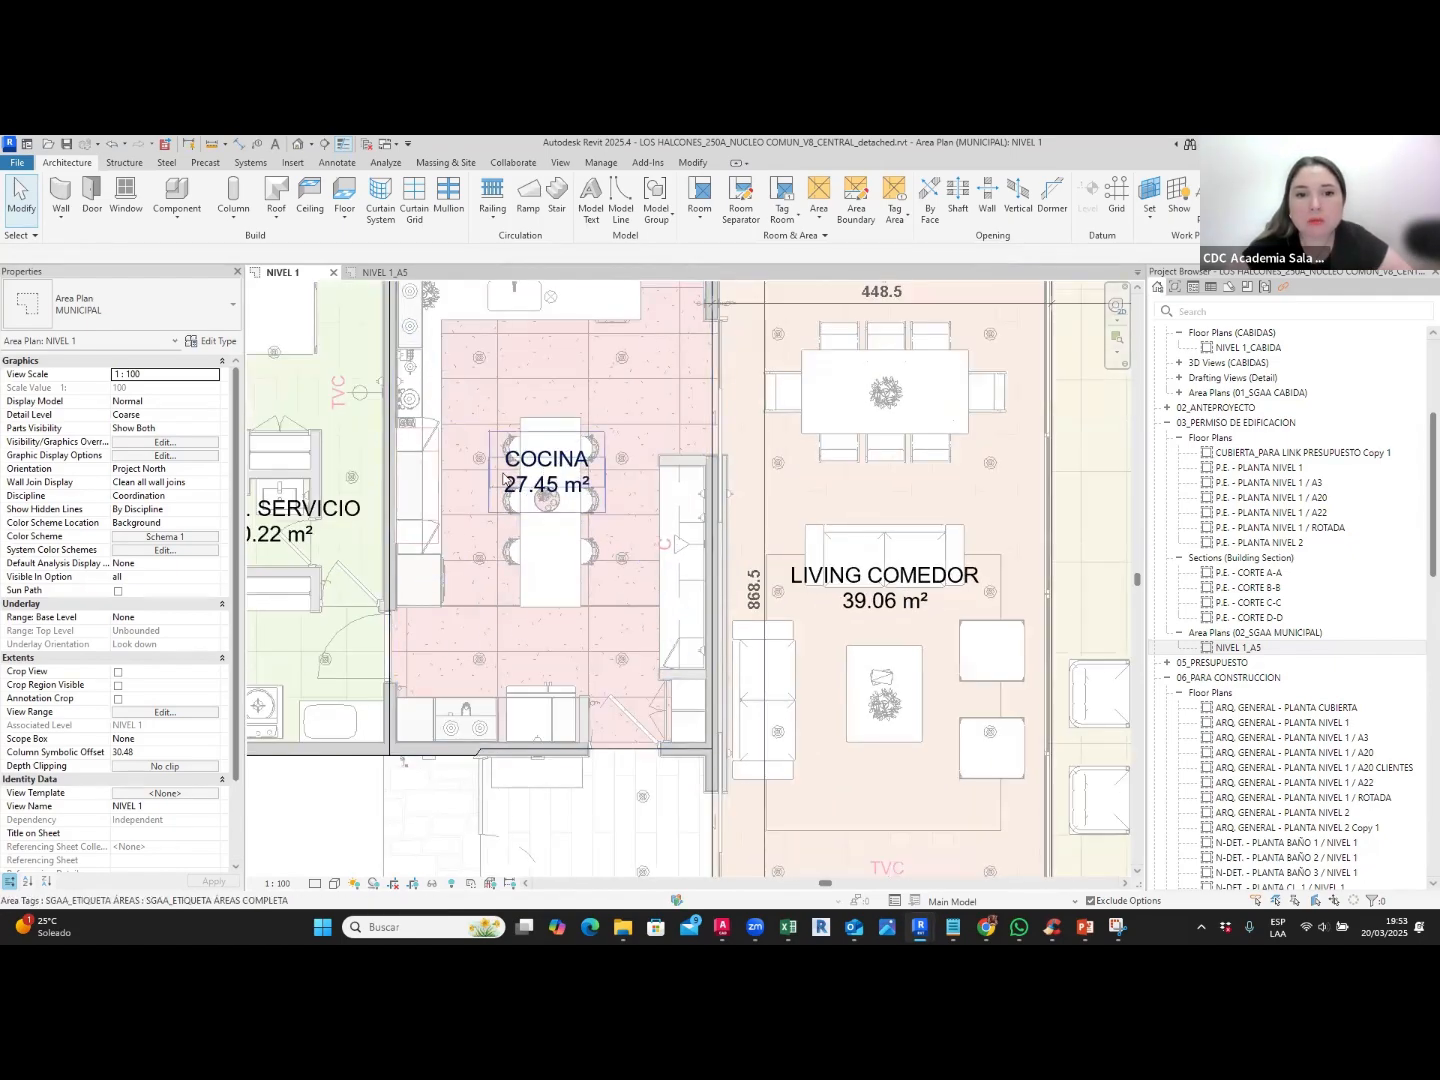
scroll(575, 528, "down", 2)
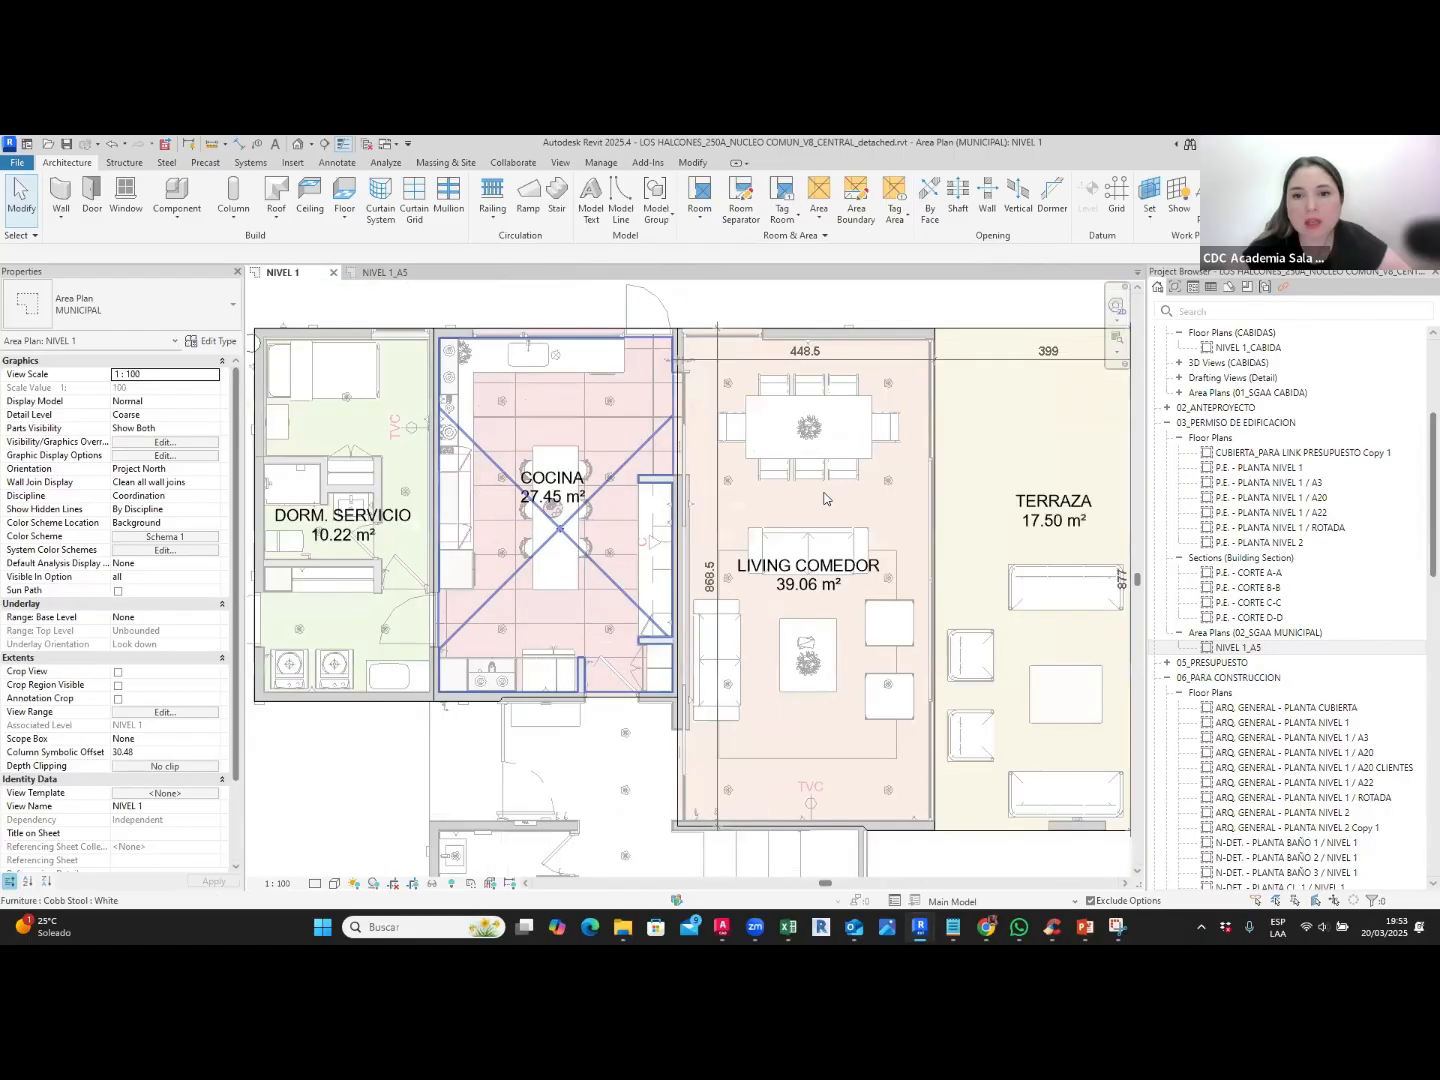
scroll(792, 441, "up", 4)
scroll(792, 441, "up", 1)
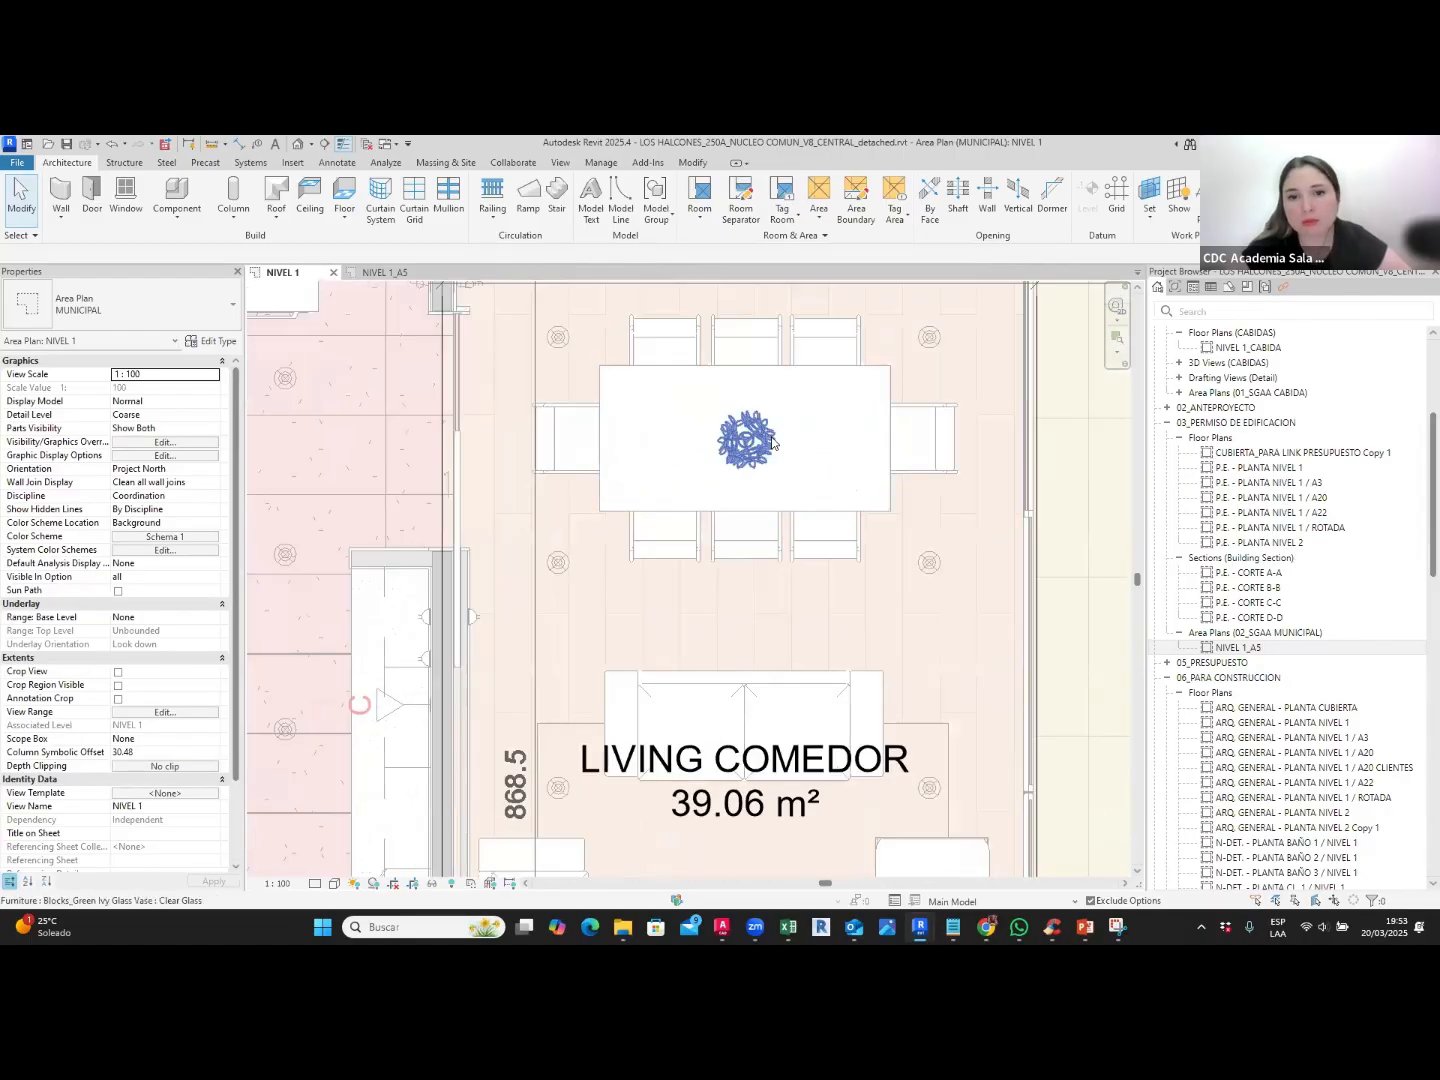
scroll(745, 540, "down", 5)
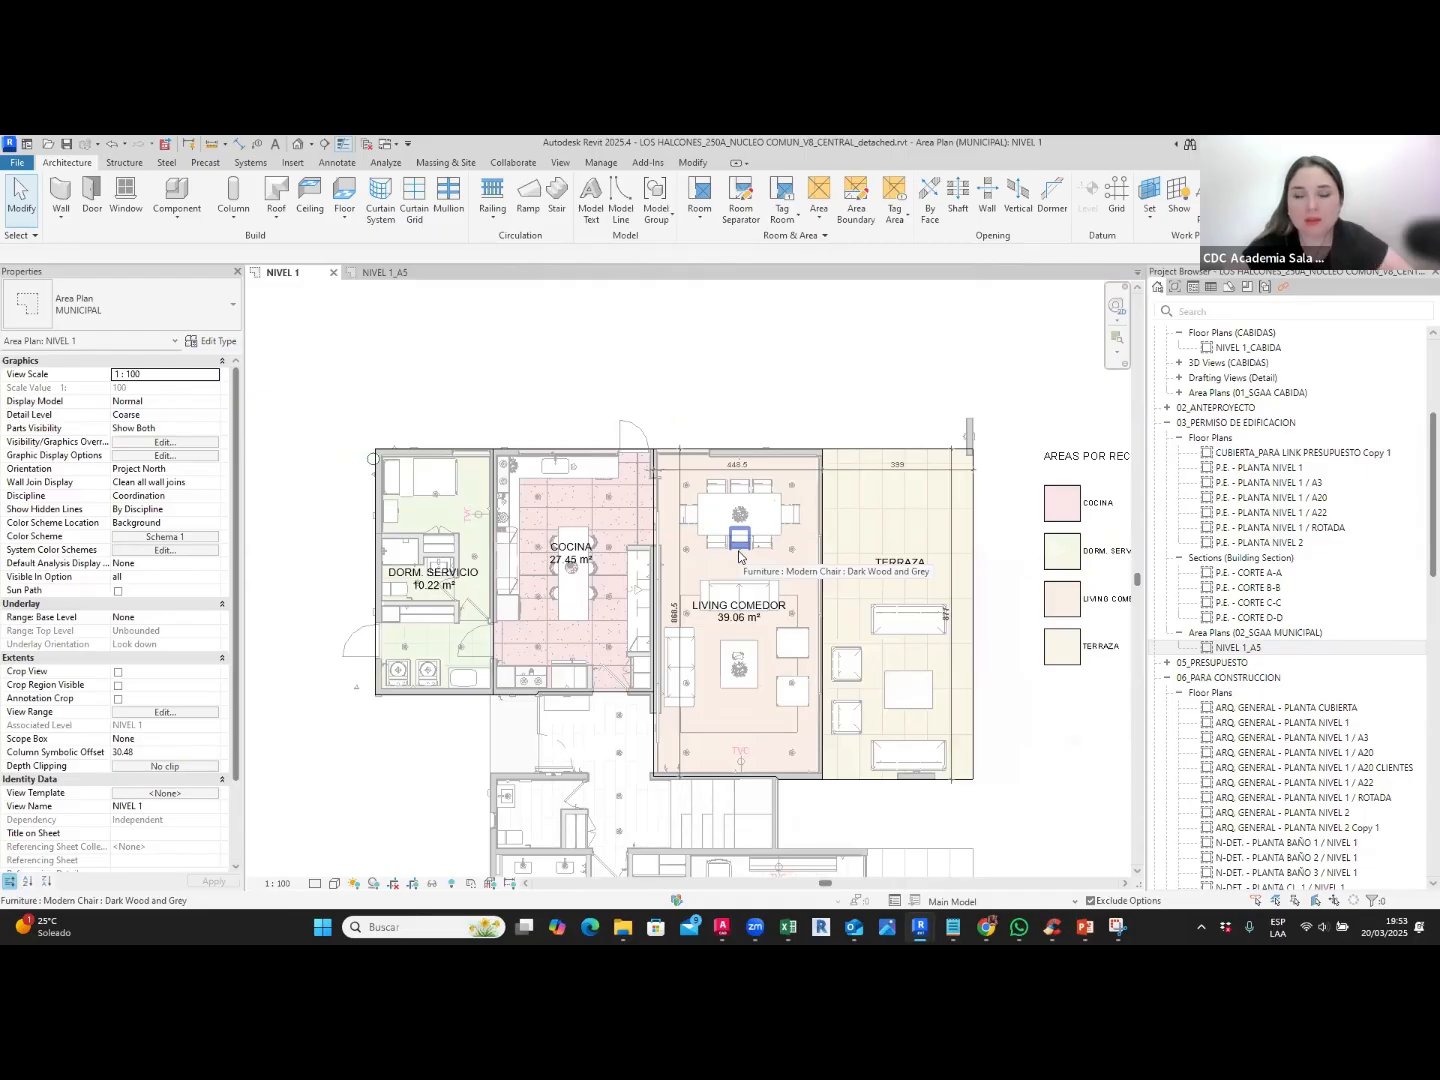
middle_click_drag(834, 538, 809, 477)
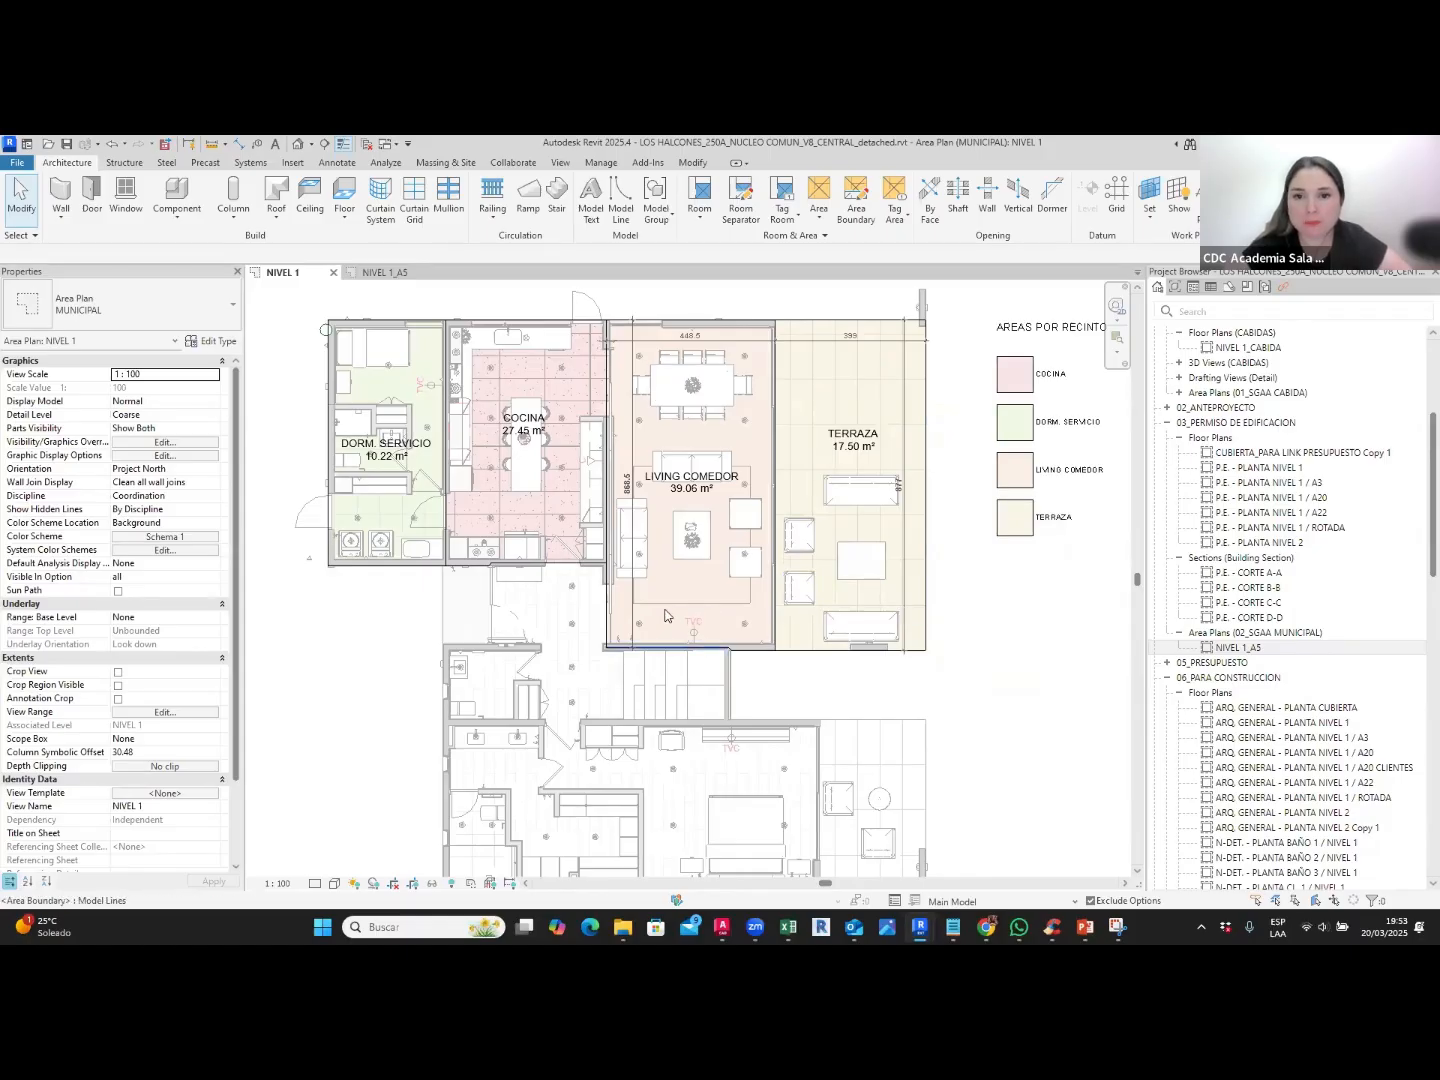
scroll(663, 609, "down", 1)
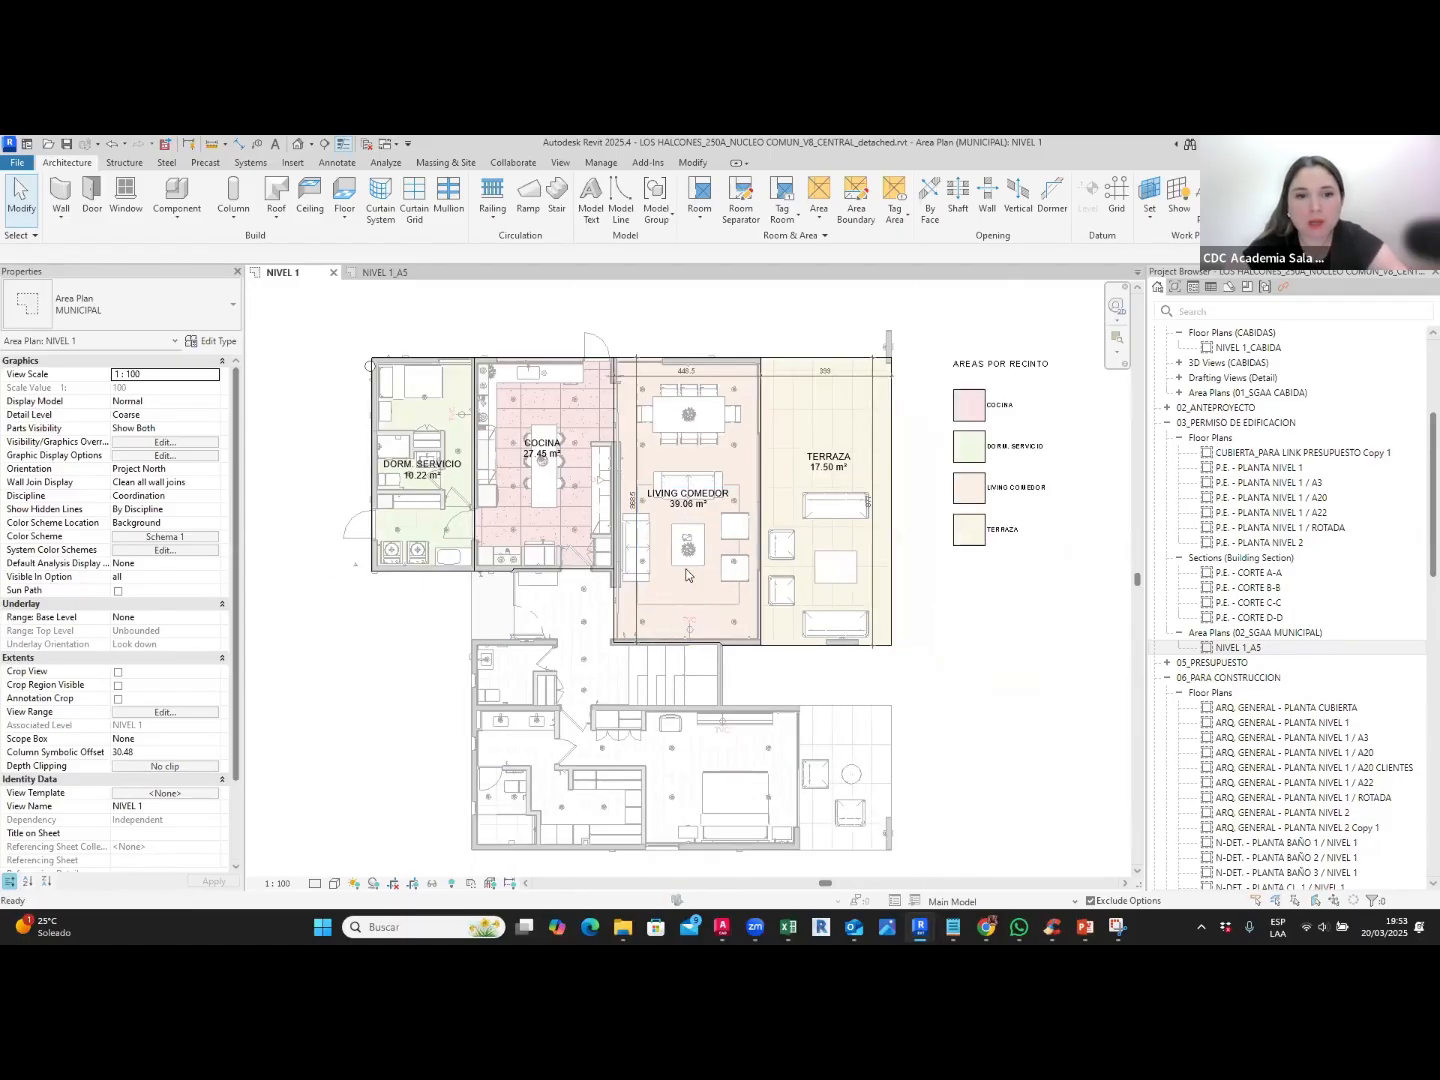
Step: Hide the Lighting Fixtures and Electrical Fixtures categories in the NIVEL 1 area plan's visibility and graphic overrides
key("v")
key("v")
left_click(538, 521)
key("l")
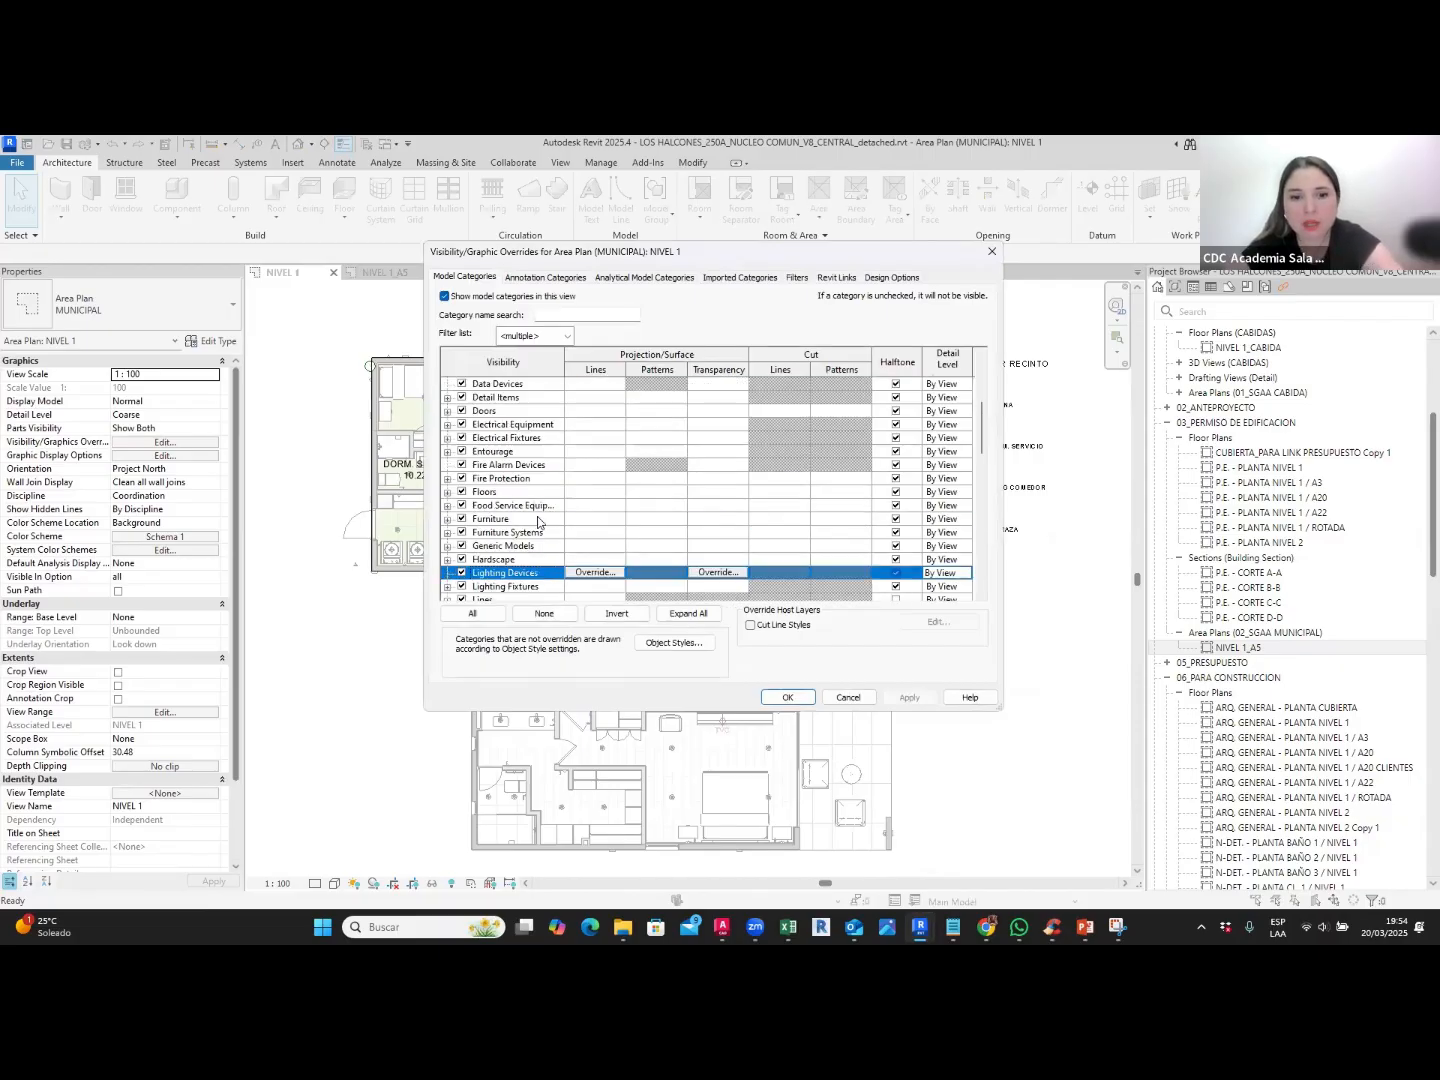
scroll(500, 530, "down", 1)
left_click(461, 532)
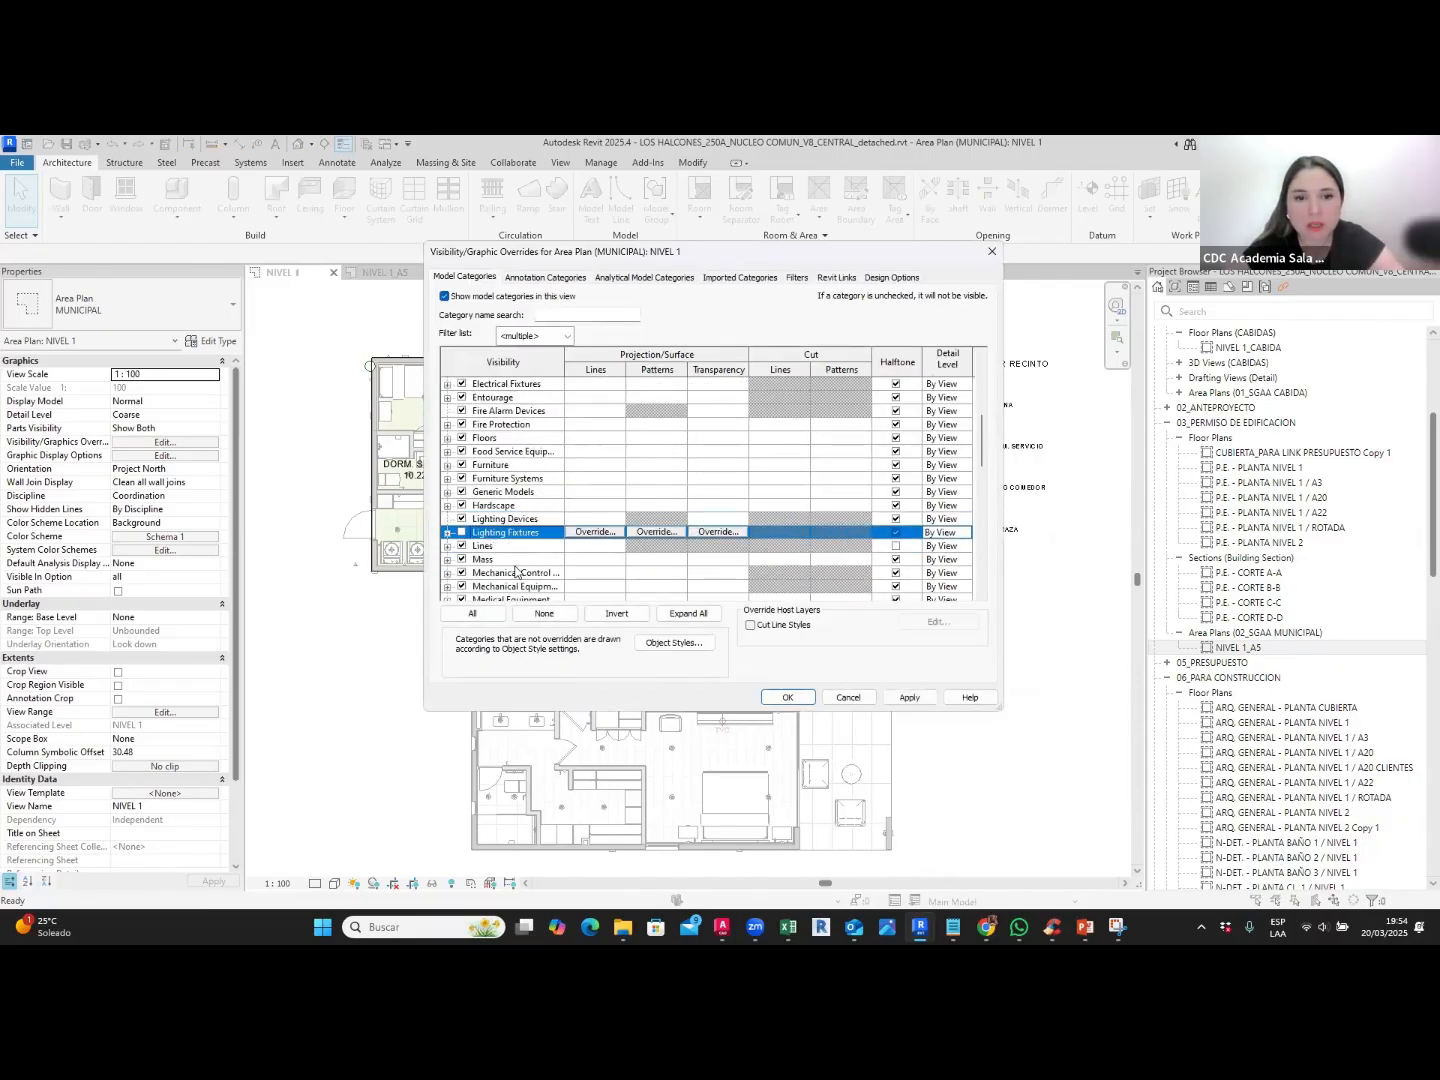
left_click(514, 560)
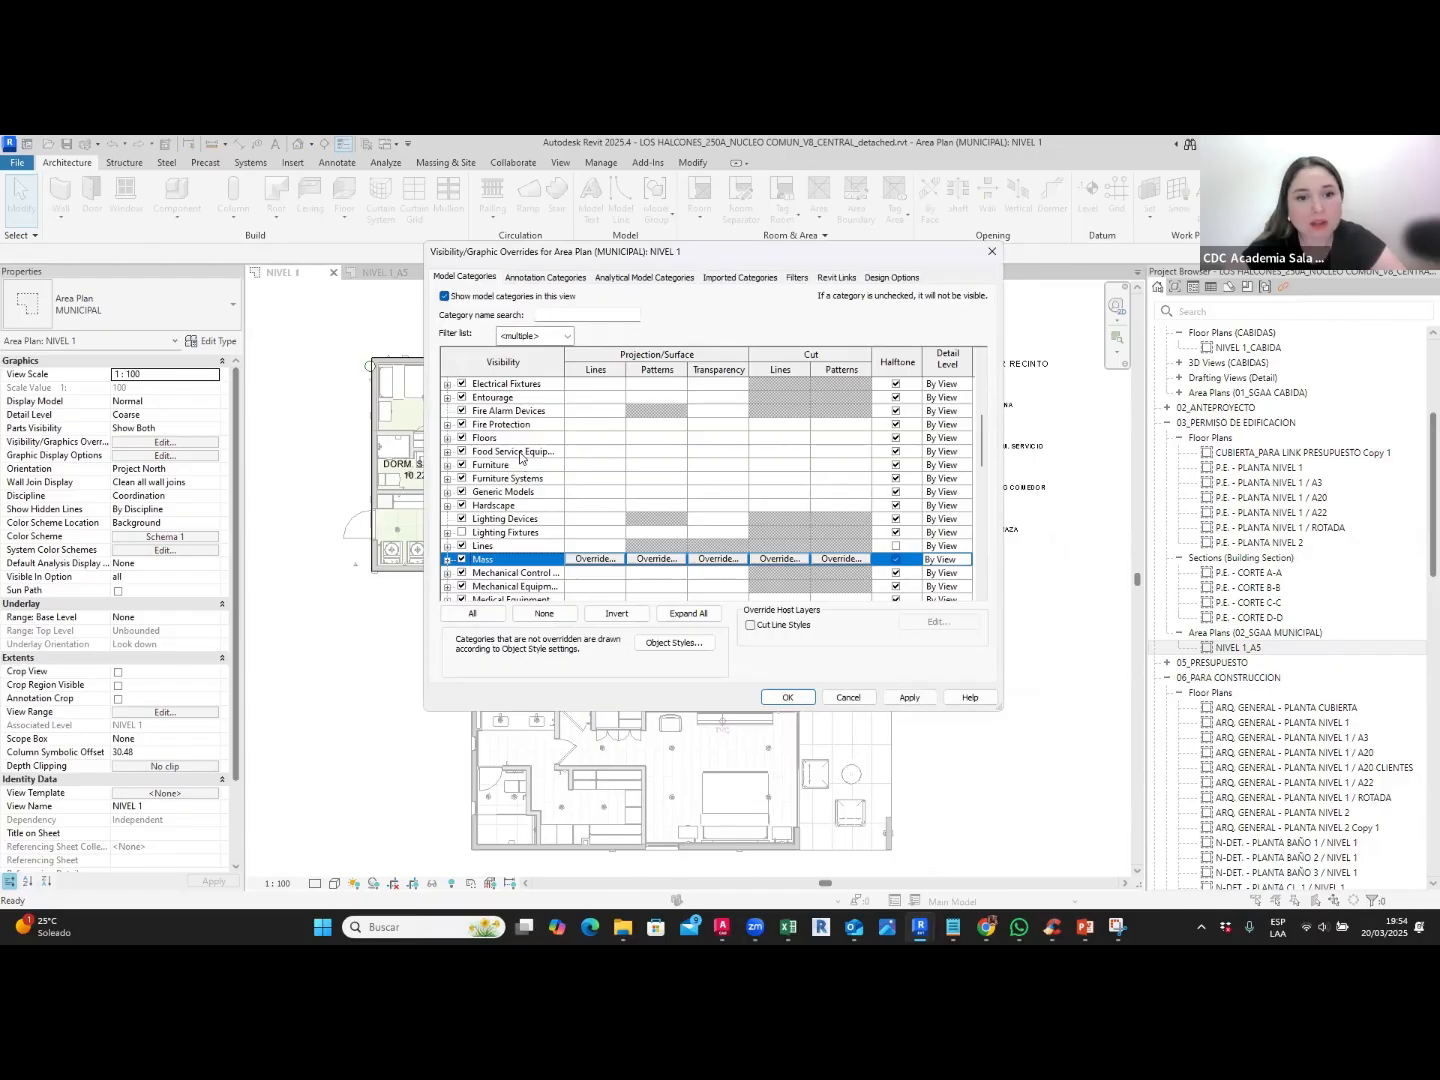
scroll(537, 497, "up", 1)
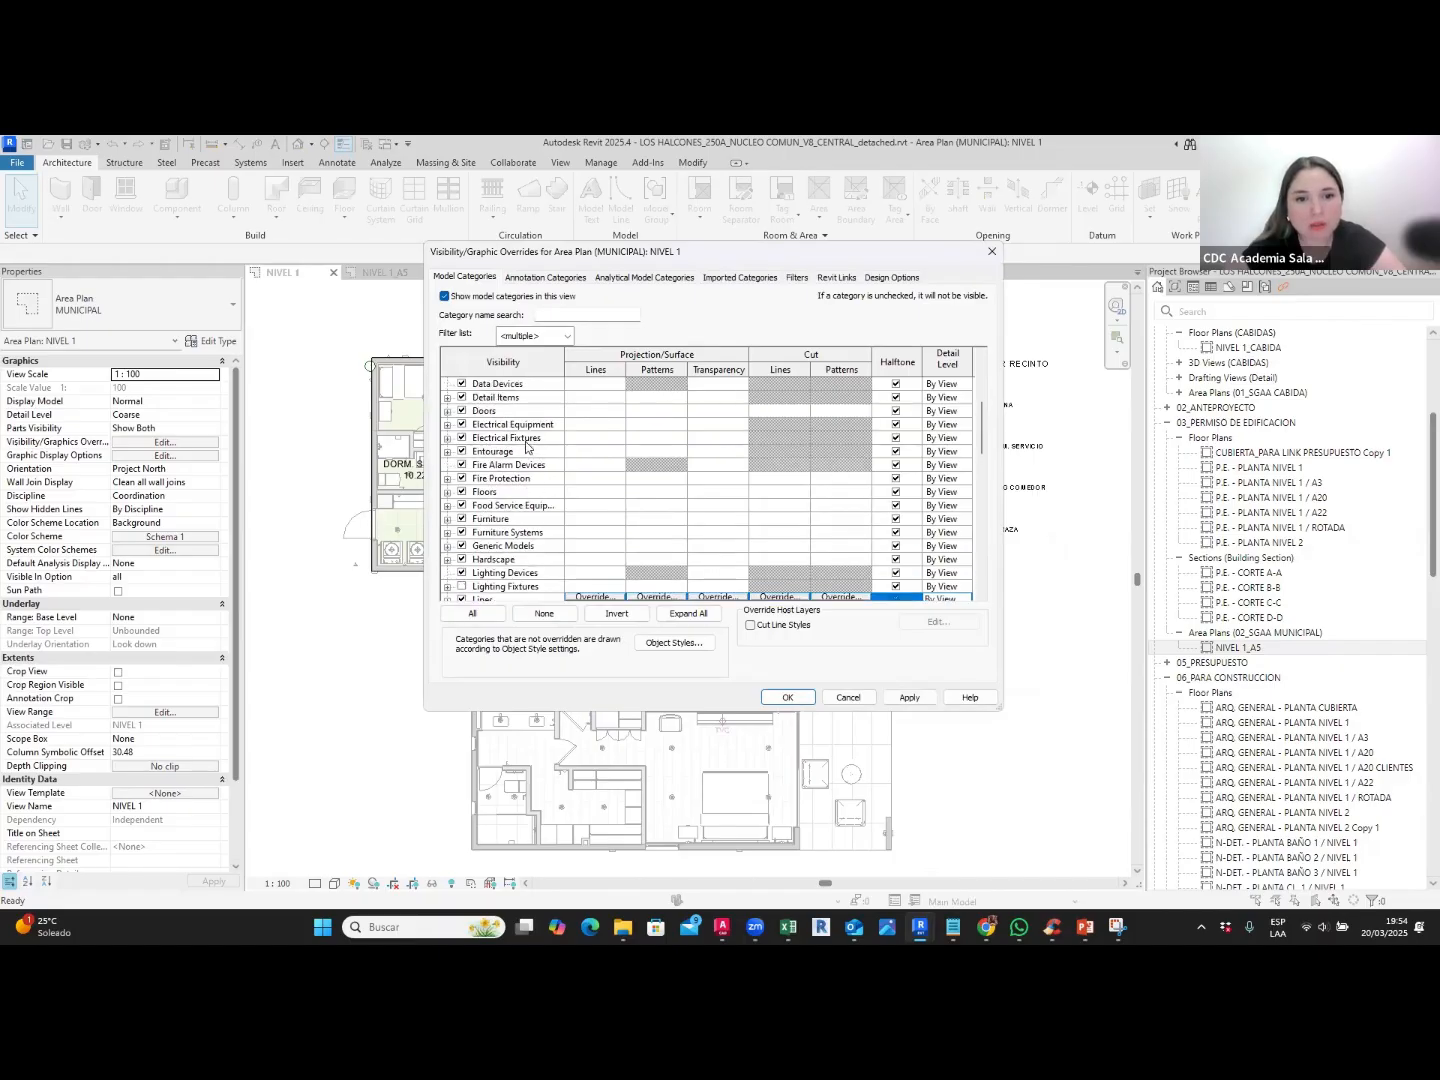
left_click(461, 438)
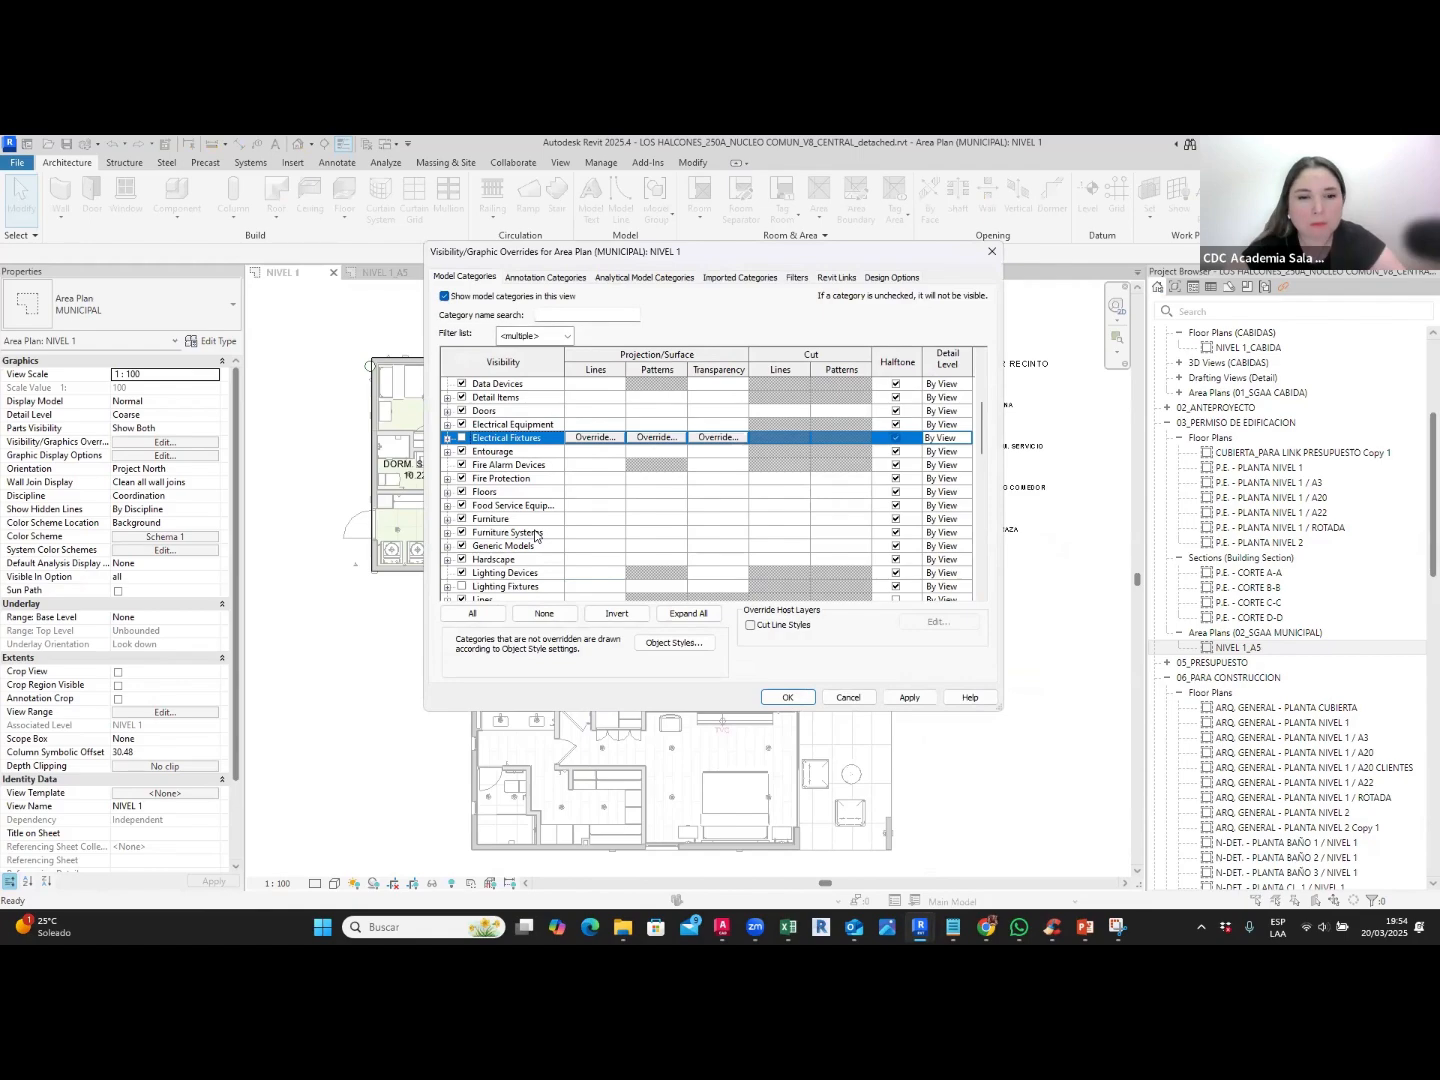
left_click(535, 533)
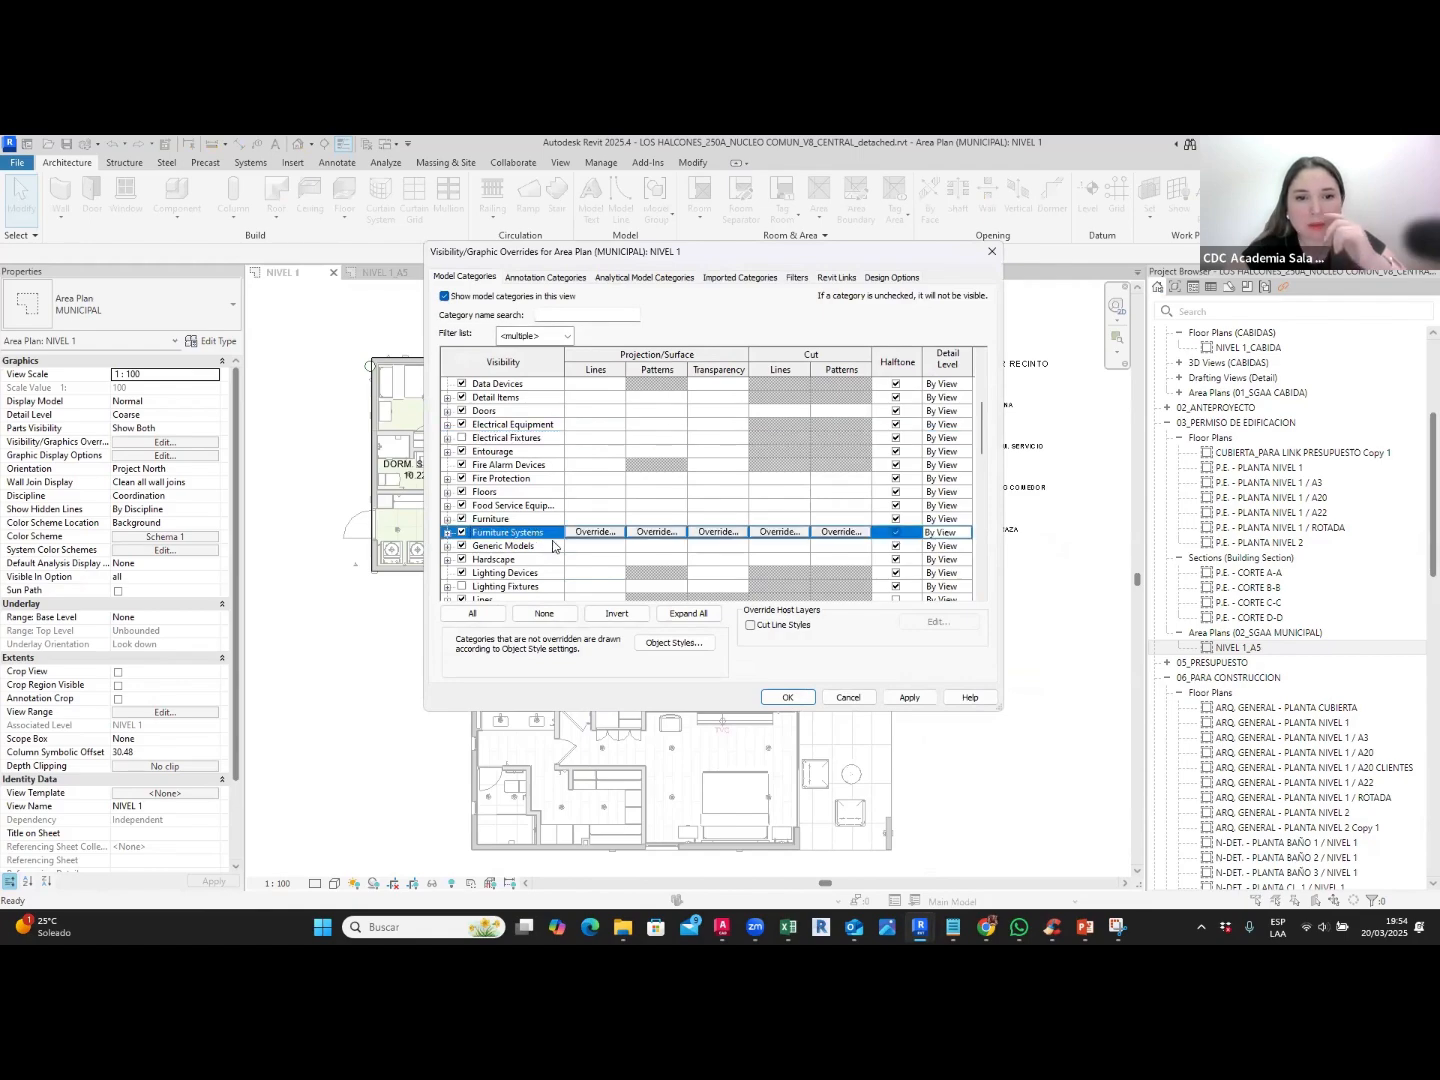
left_click(550, 546)
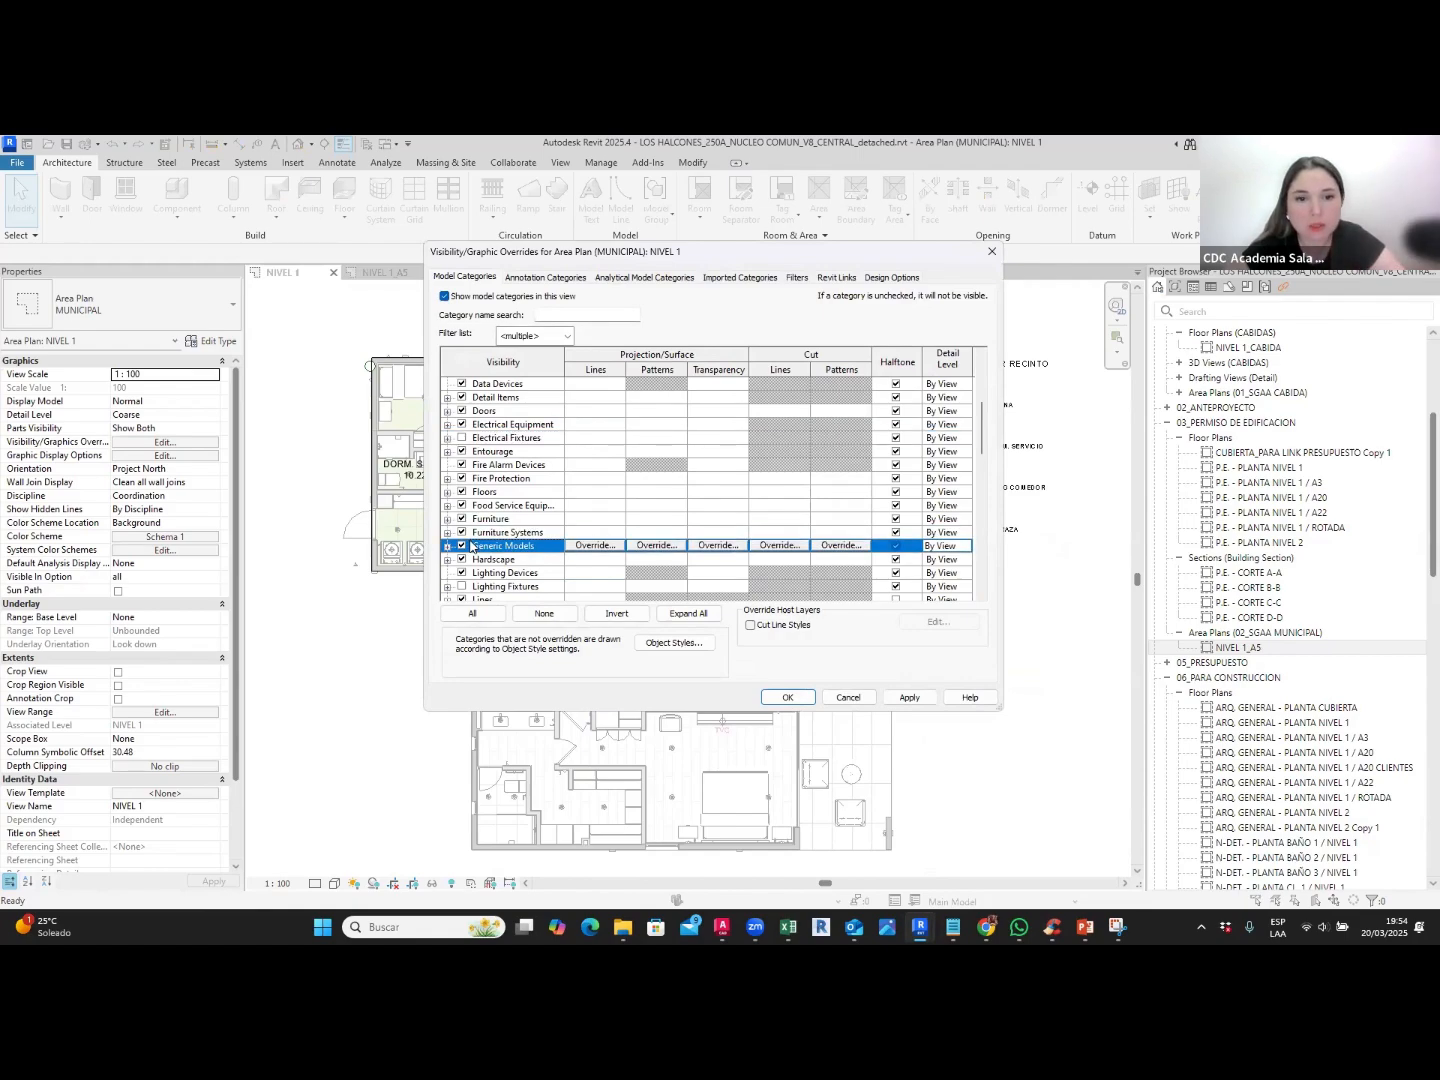
left_click(787, 697)
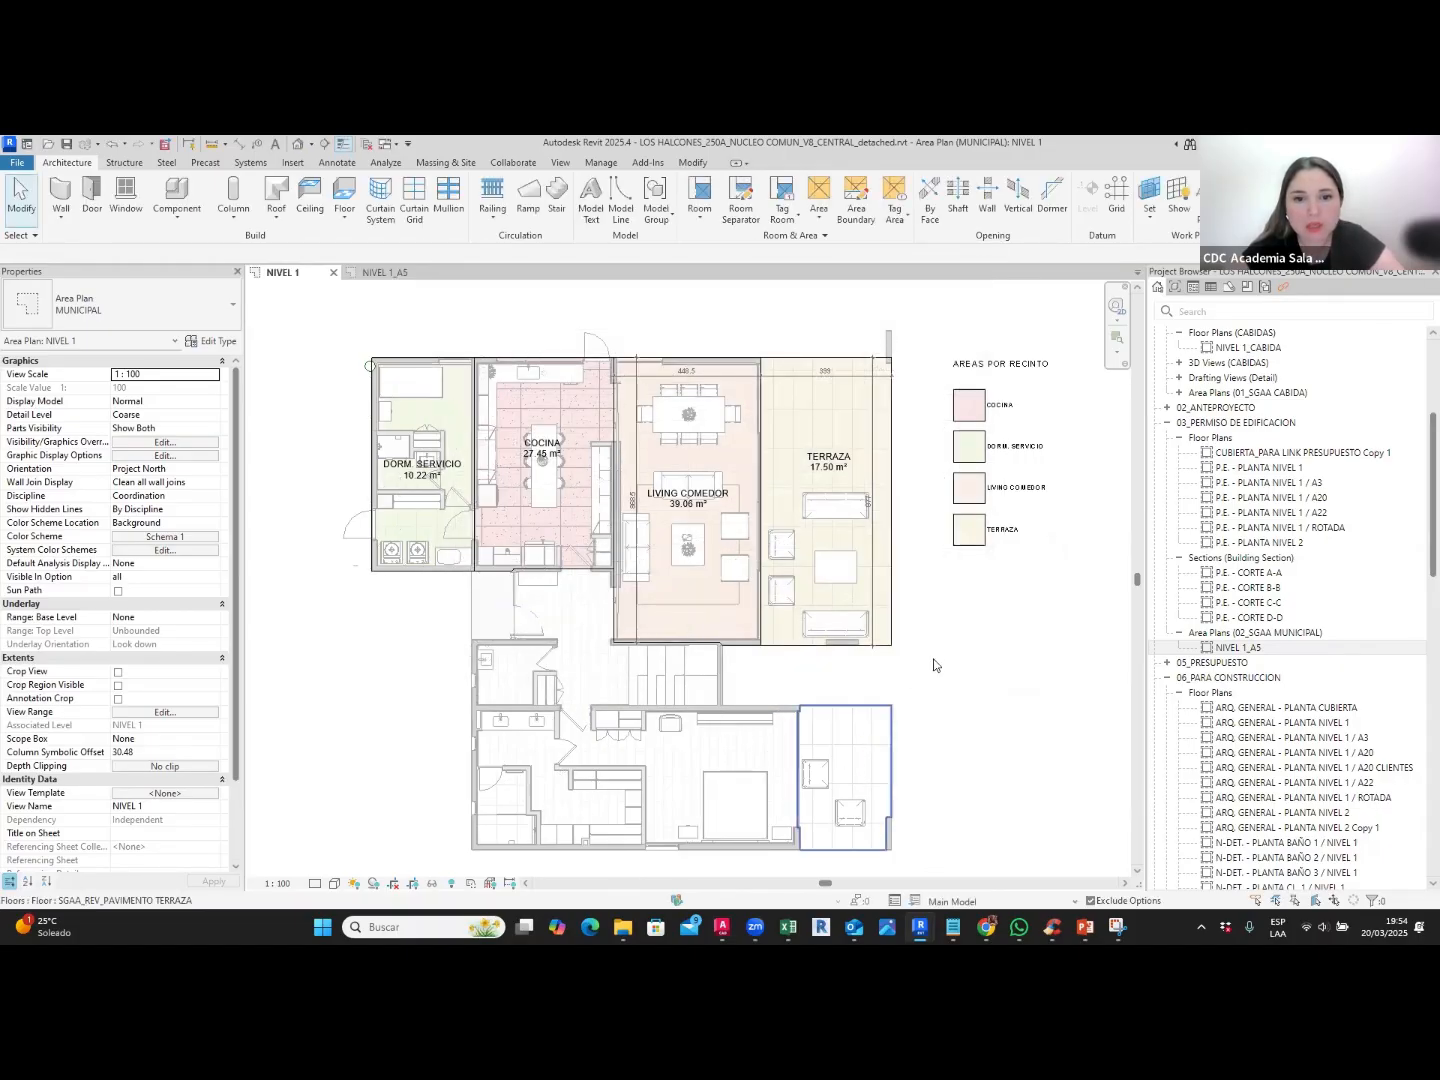
middle_click_drag(947, 661, 919, 590)
scroll(895, 813, "down", 2)
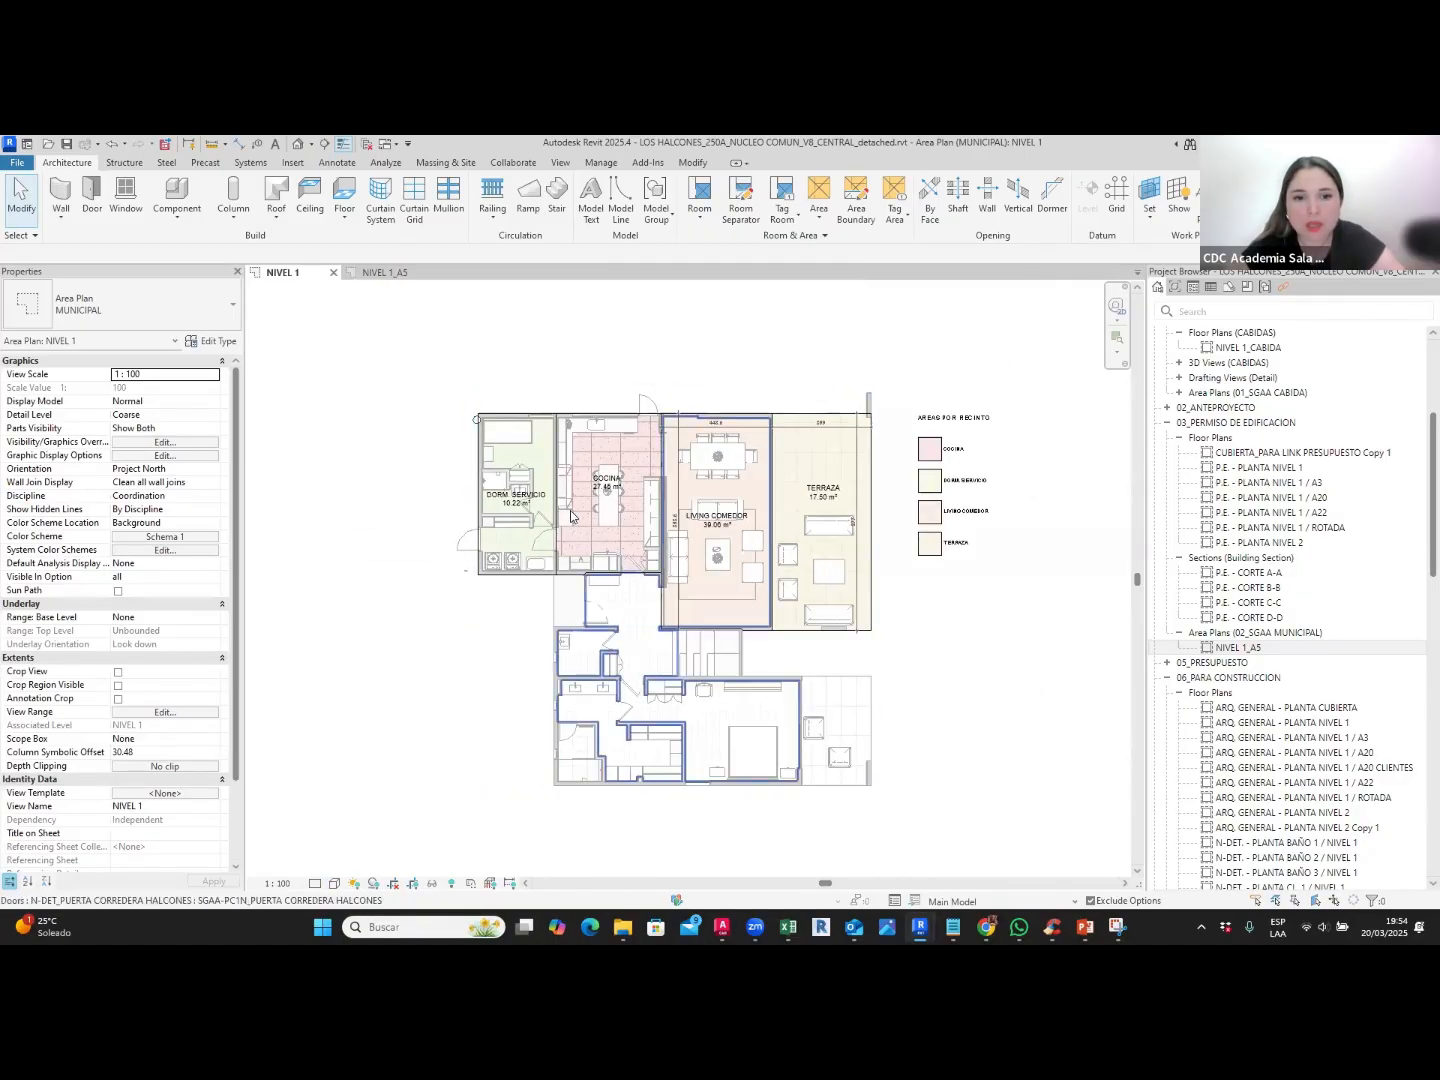
scroll(569, 513, "up", 5)
scroll(505, 611, "down", 2)
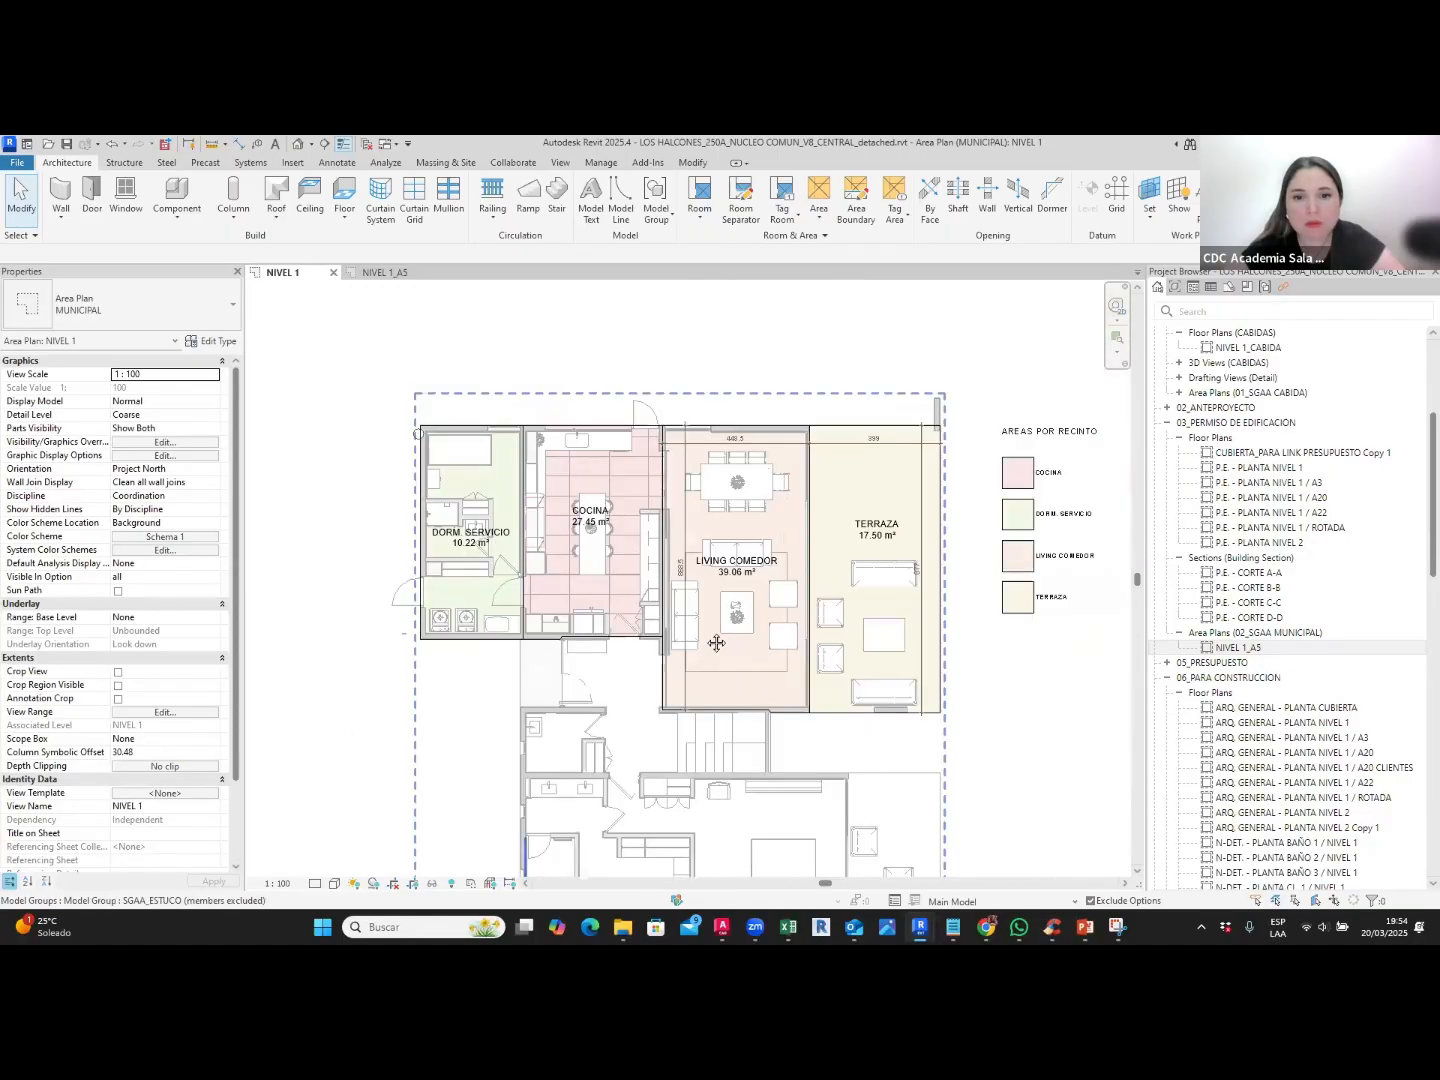
middle_click_drag(694, 634, 615, 541)
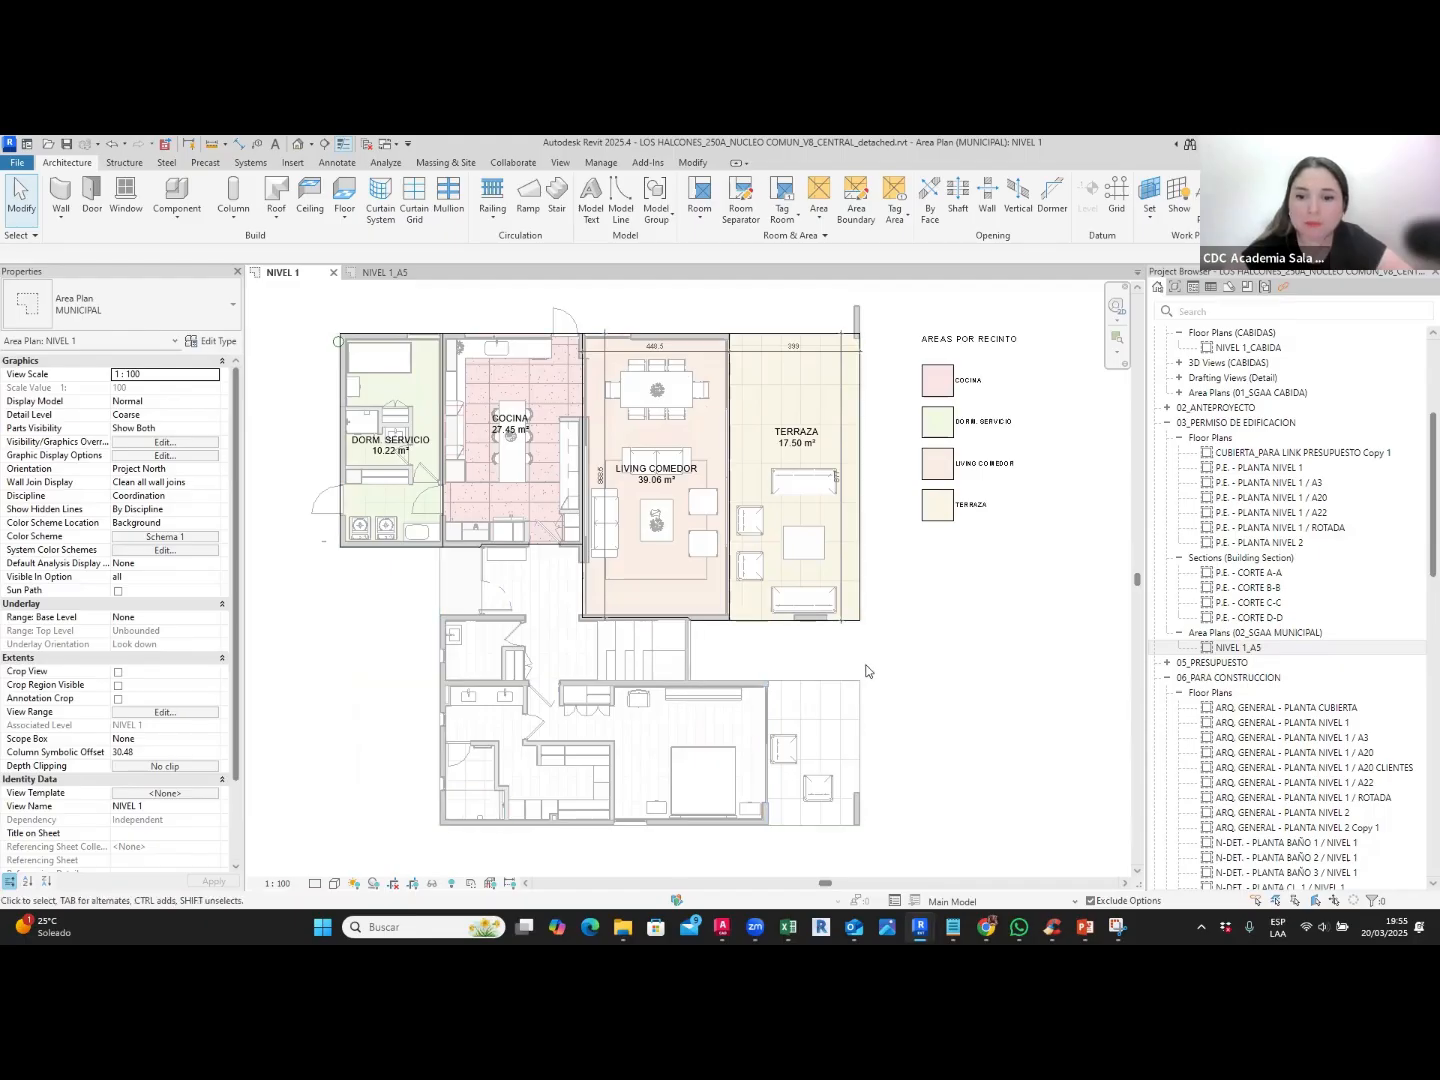
Step: Switch to the WEBINAR AREAS EN REVIT presentation in PowerPoint, start the slide show at PRÓXIMO CURSO PROPUESTO and advance to CONTACTO
mouse_move(1085, 927)
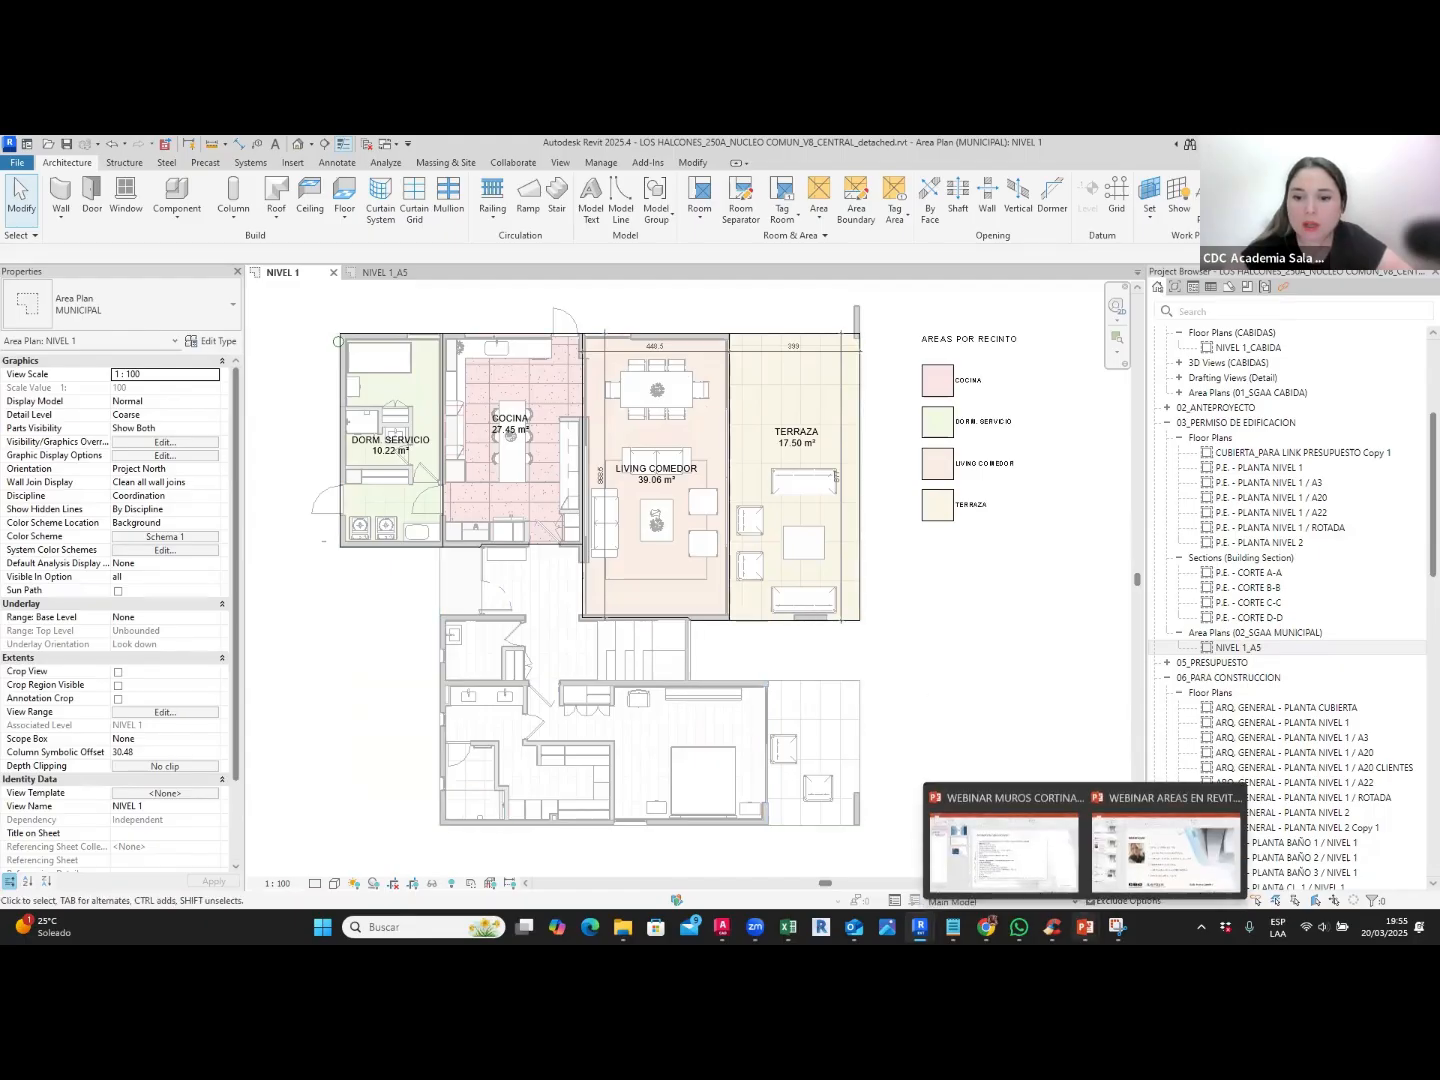
left_click(1155, 860)
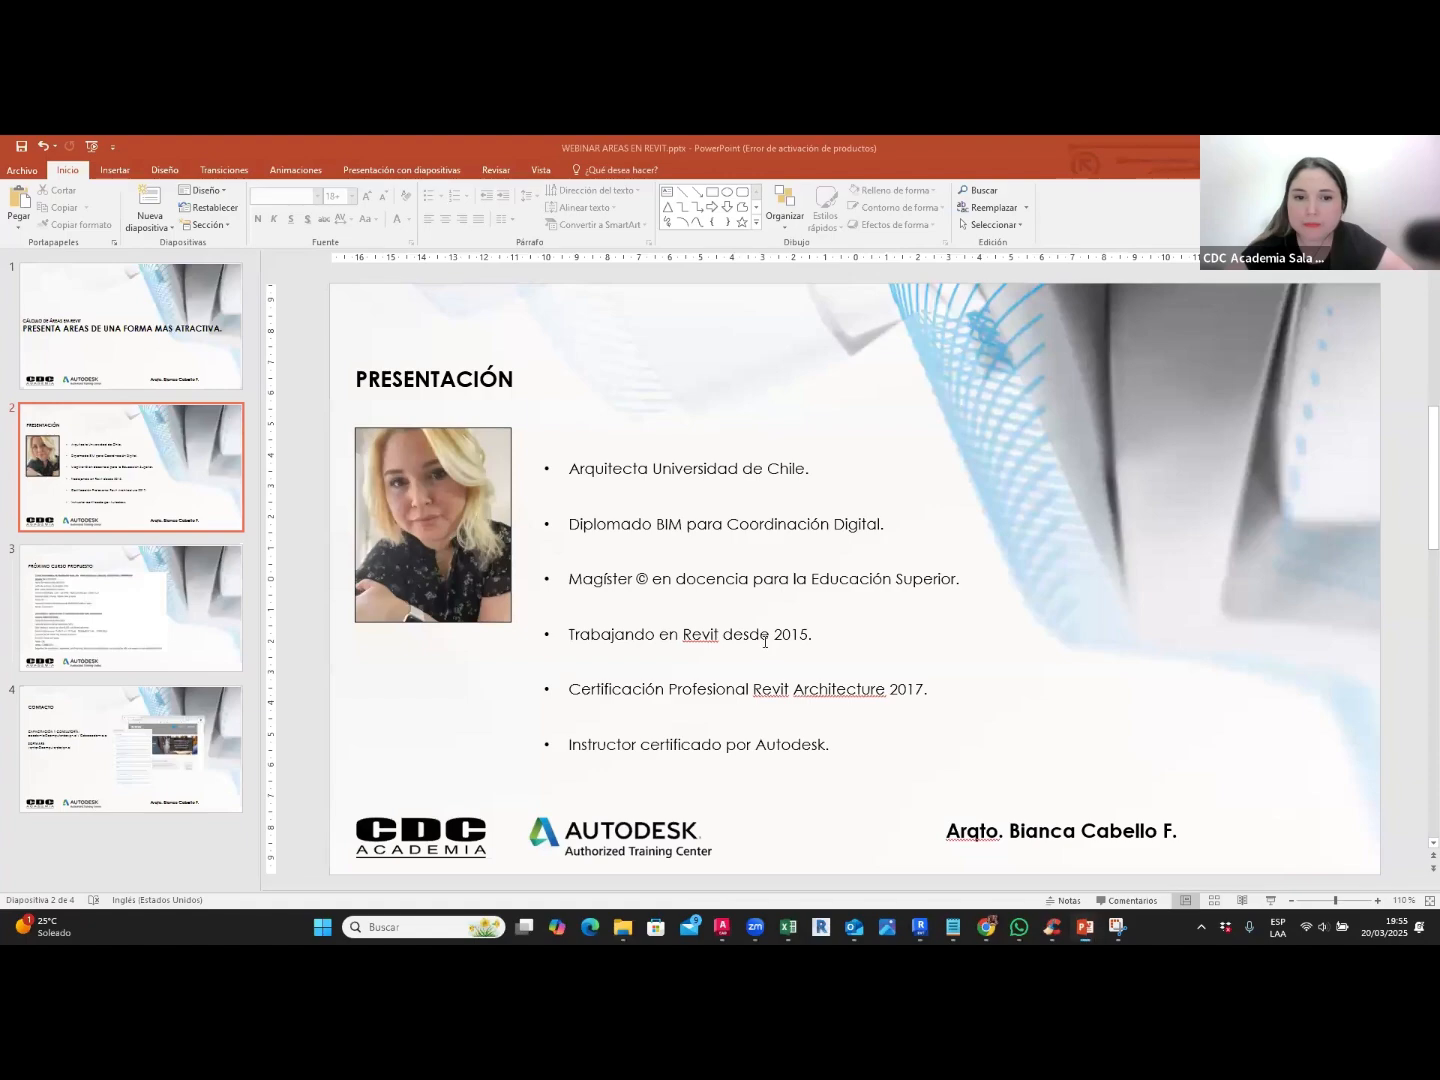
scroll(765, 642, "down", 1)
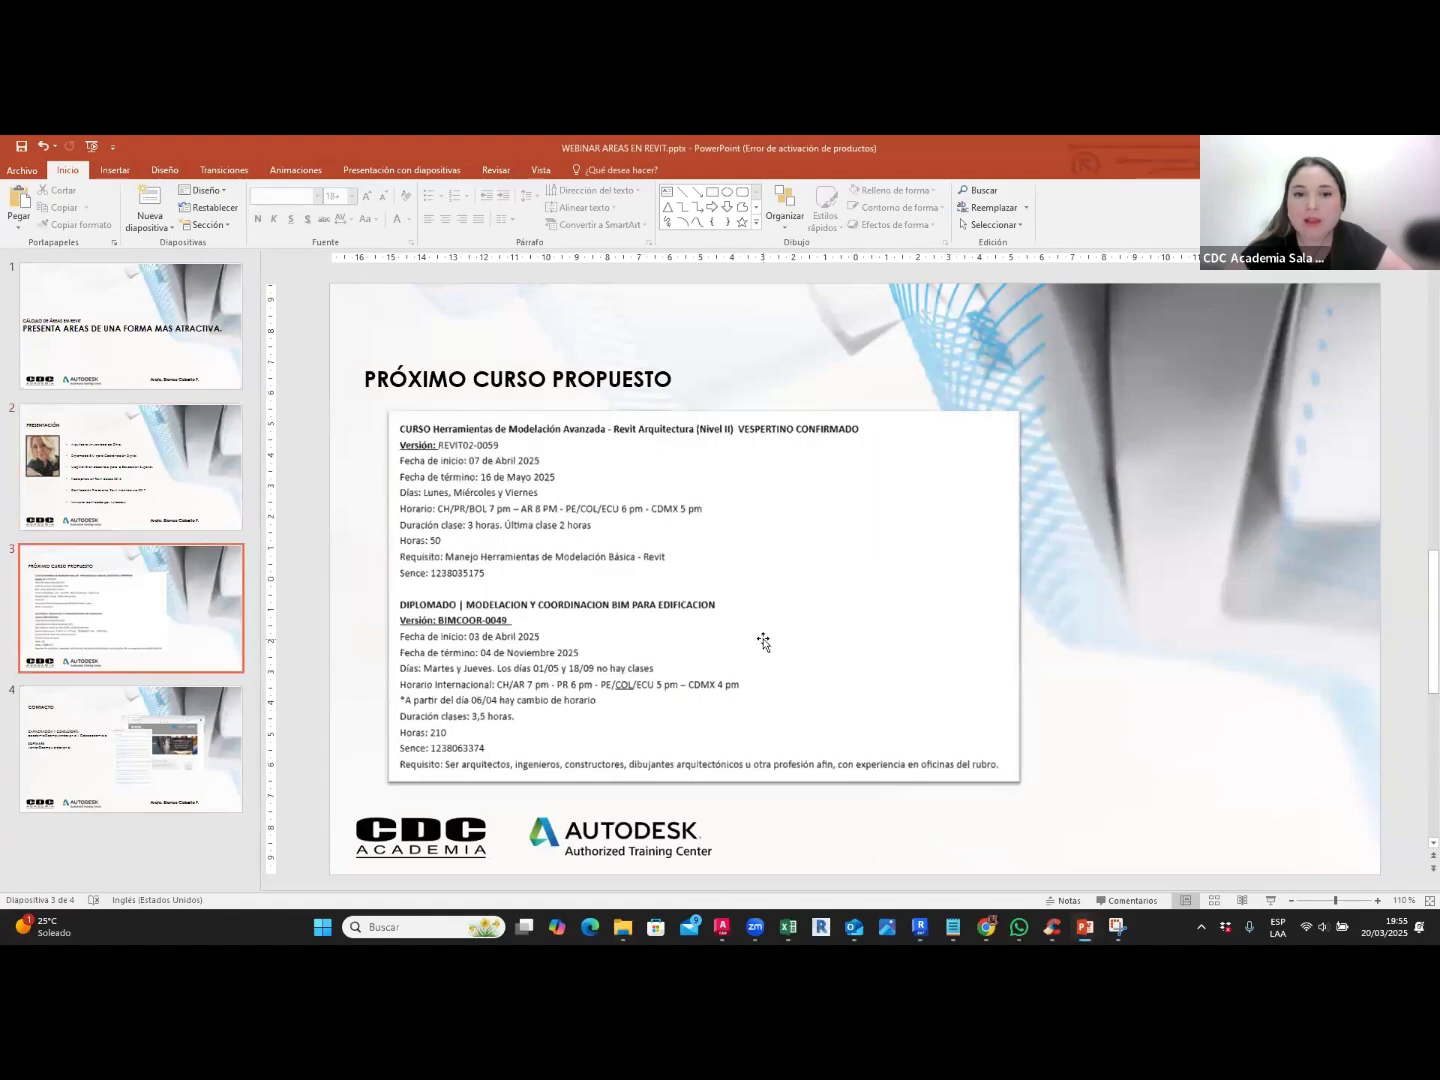
left_click(1270, 905)
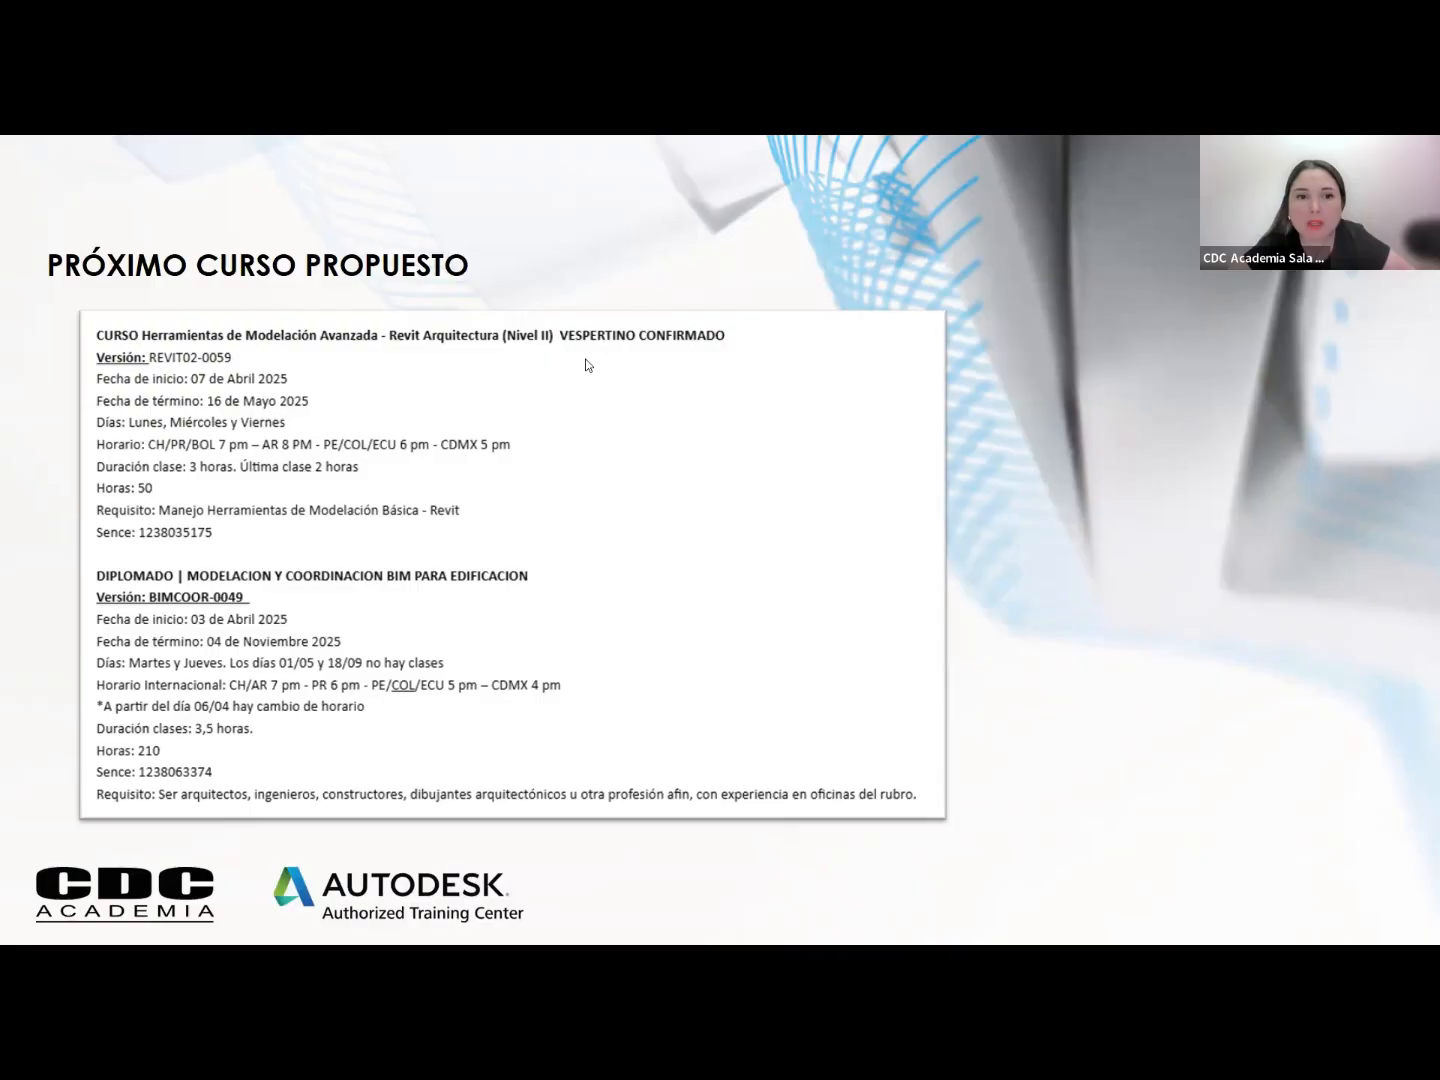
key("Right")
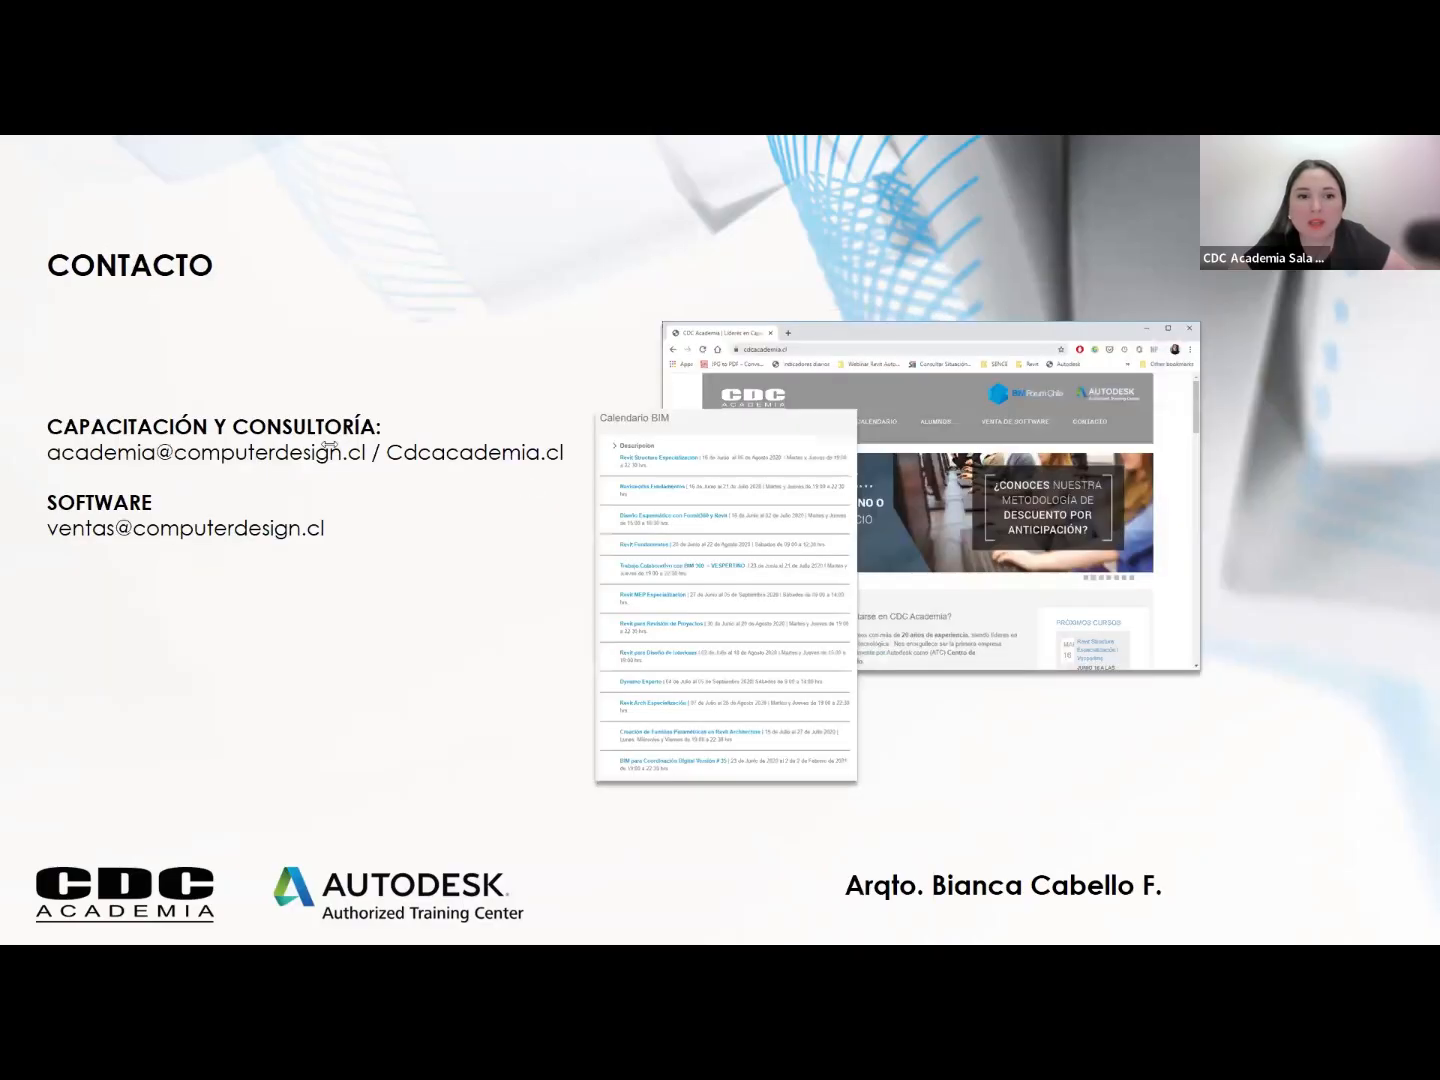